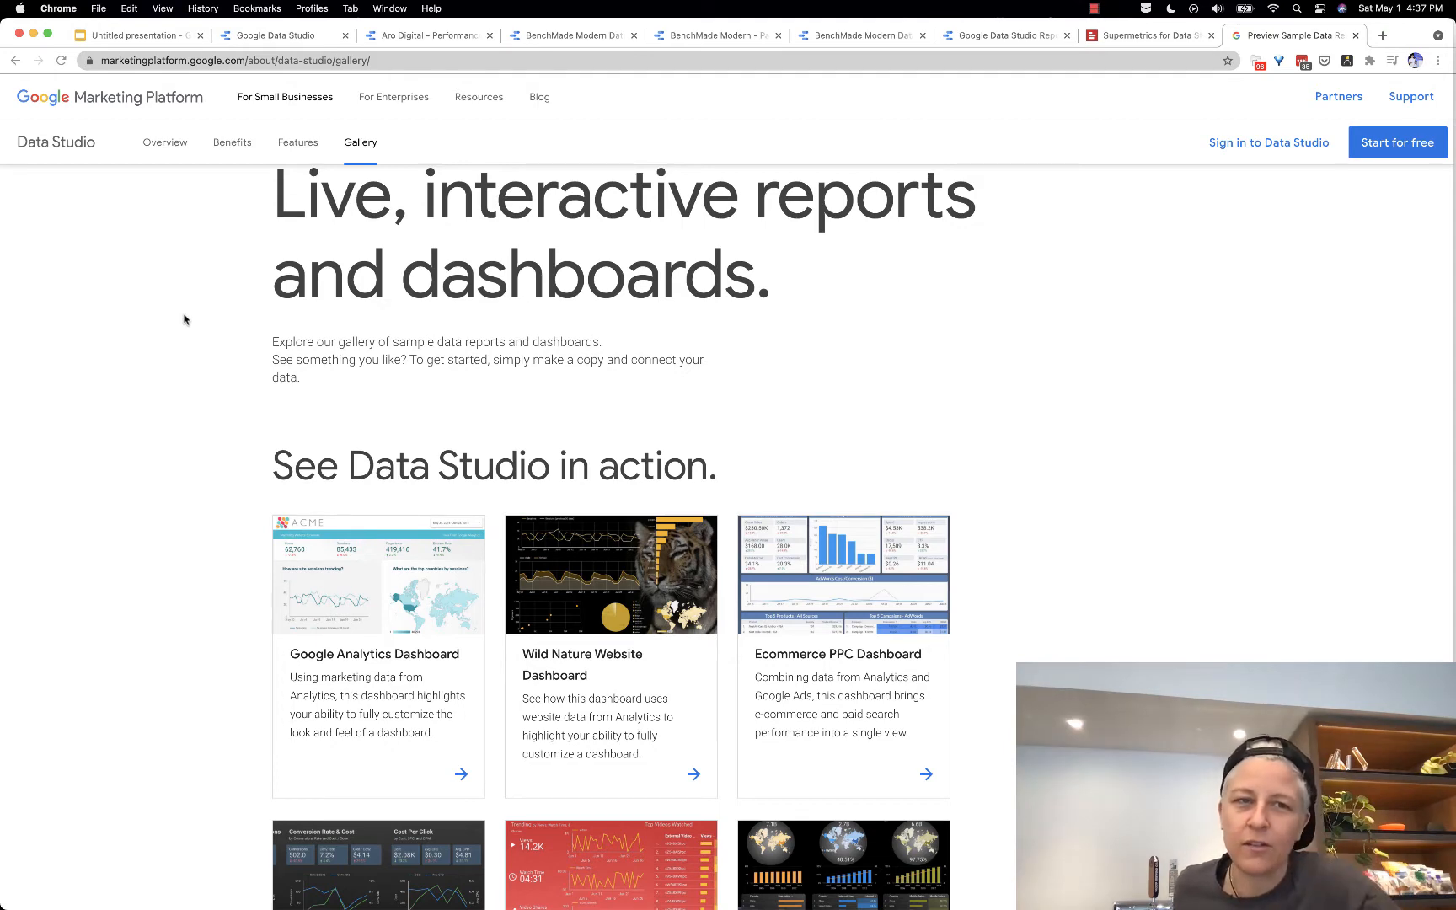
Step: Look through the sample reports and dashboards in the Google Marketing Platform gallery for Data Studio
scroll(184, 320, "down", 2)
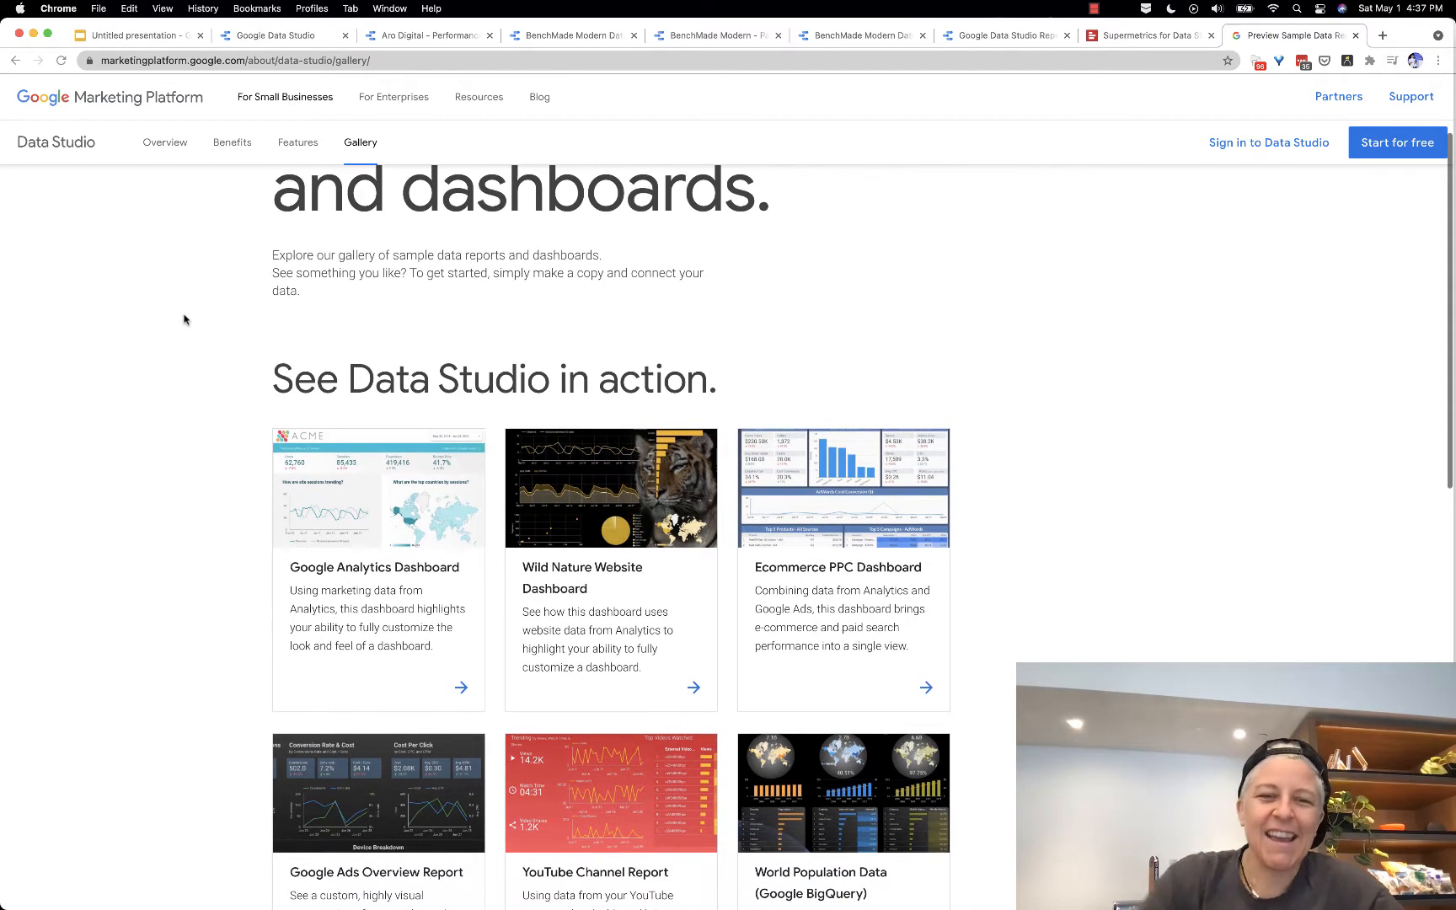
scroll(806, 592, "down", 10)
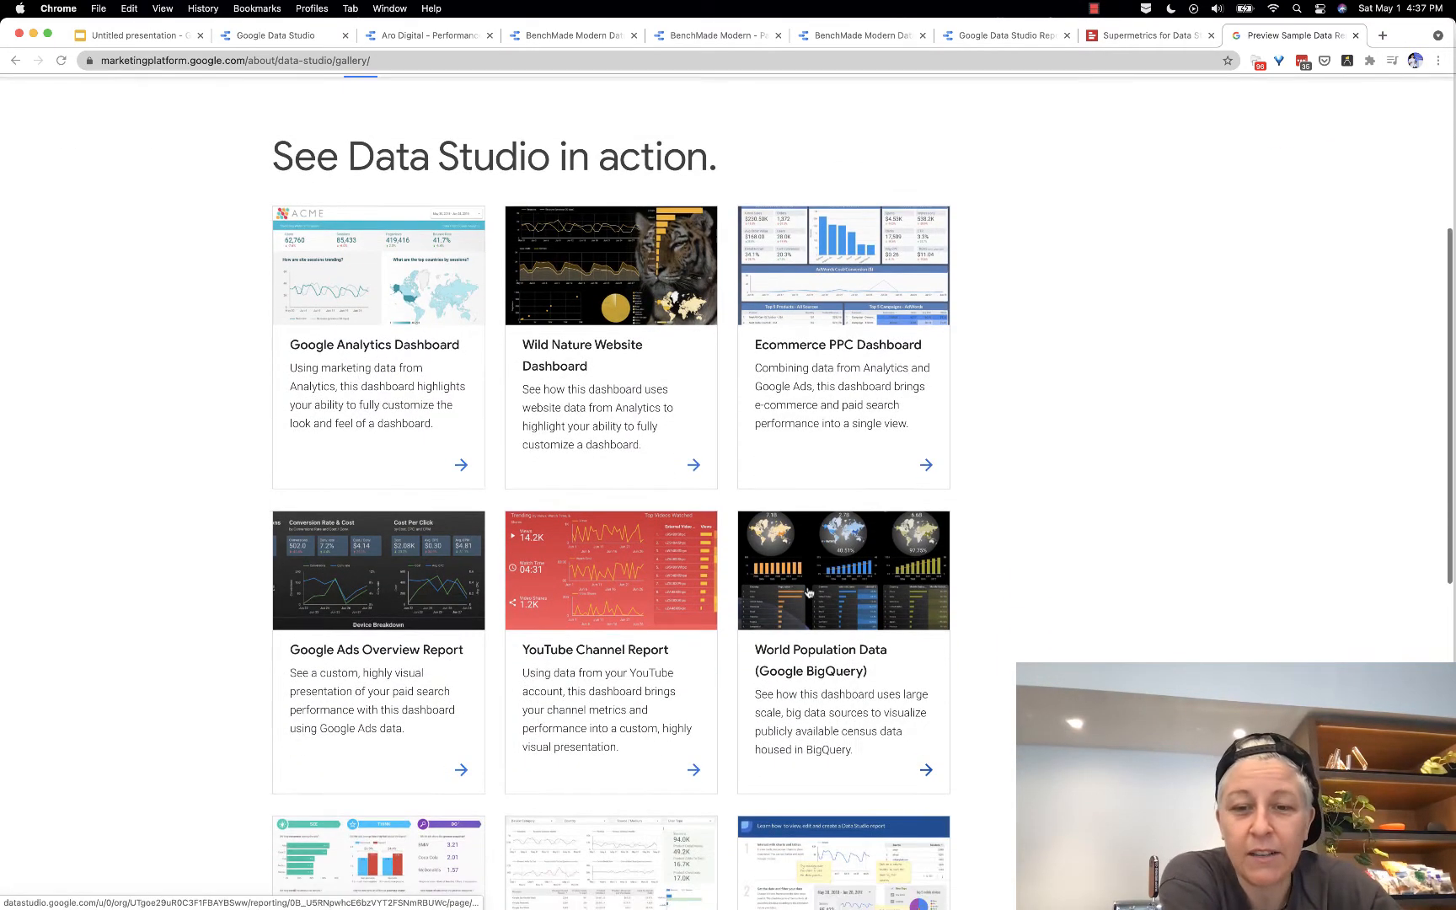
scroll(806, 593, "down", 5)
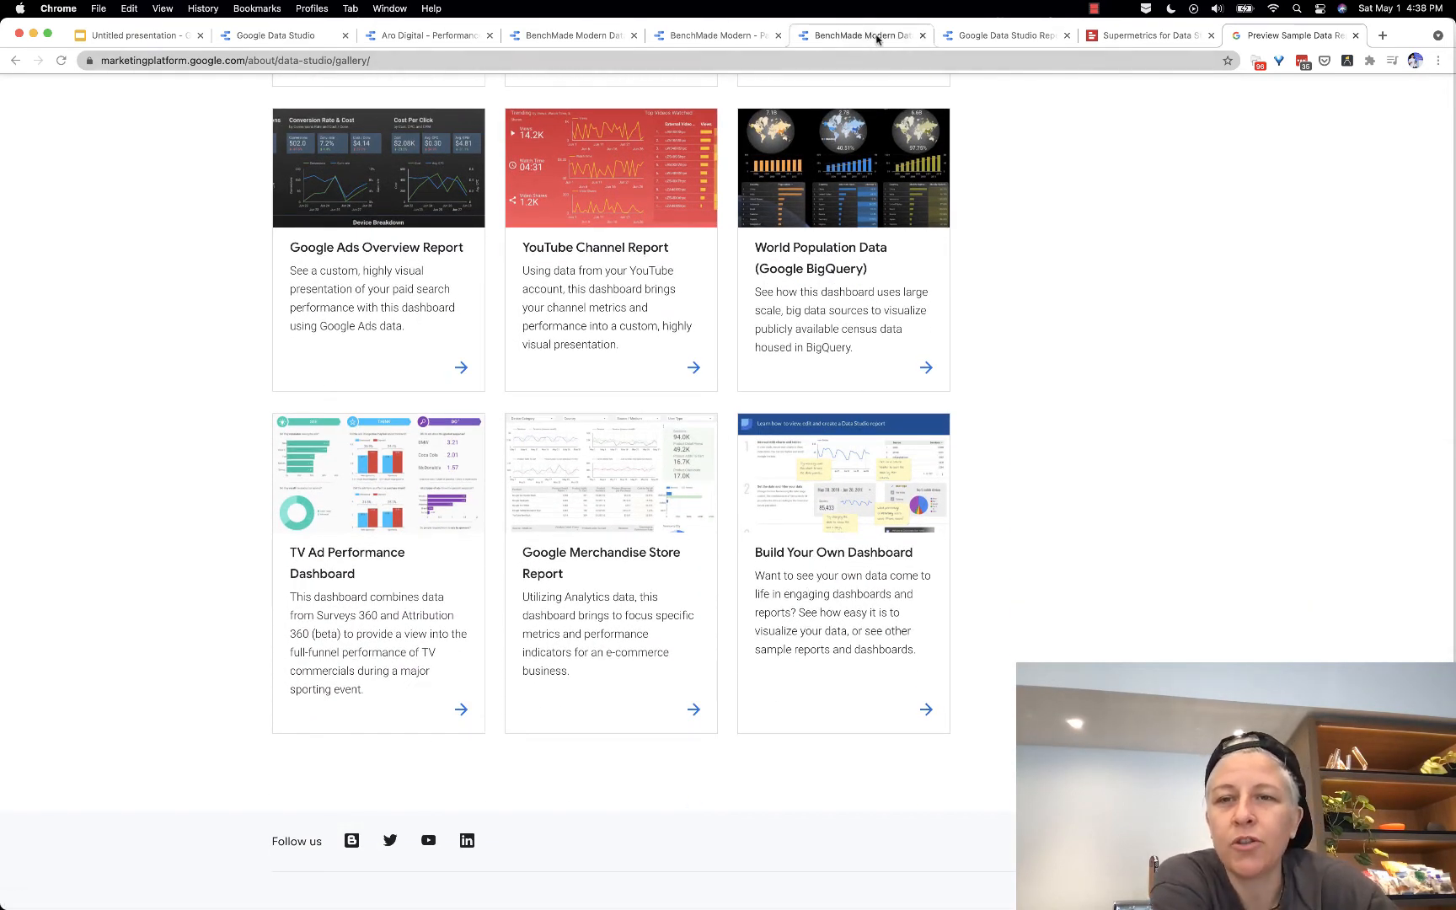
Step: View the example reports Aro Digital - Performance, BenchMade Modern Data Dashboard and BenchMade Modern - Paid Ads
left_click(441, 38)
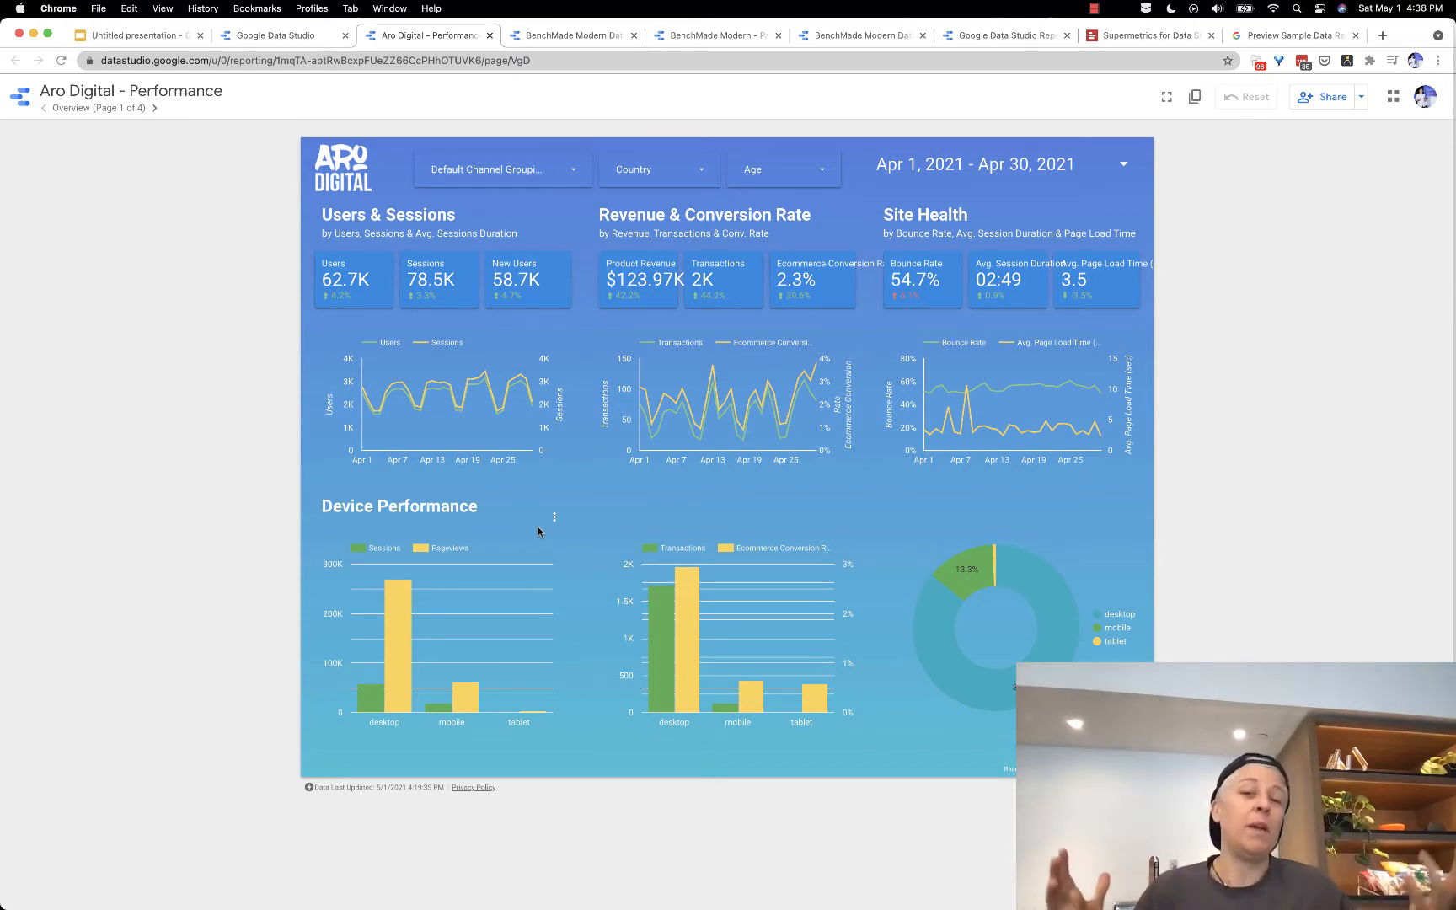
left_click(581, 36)
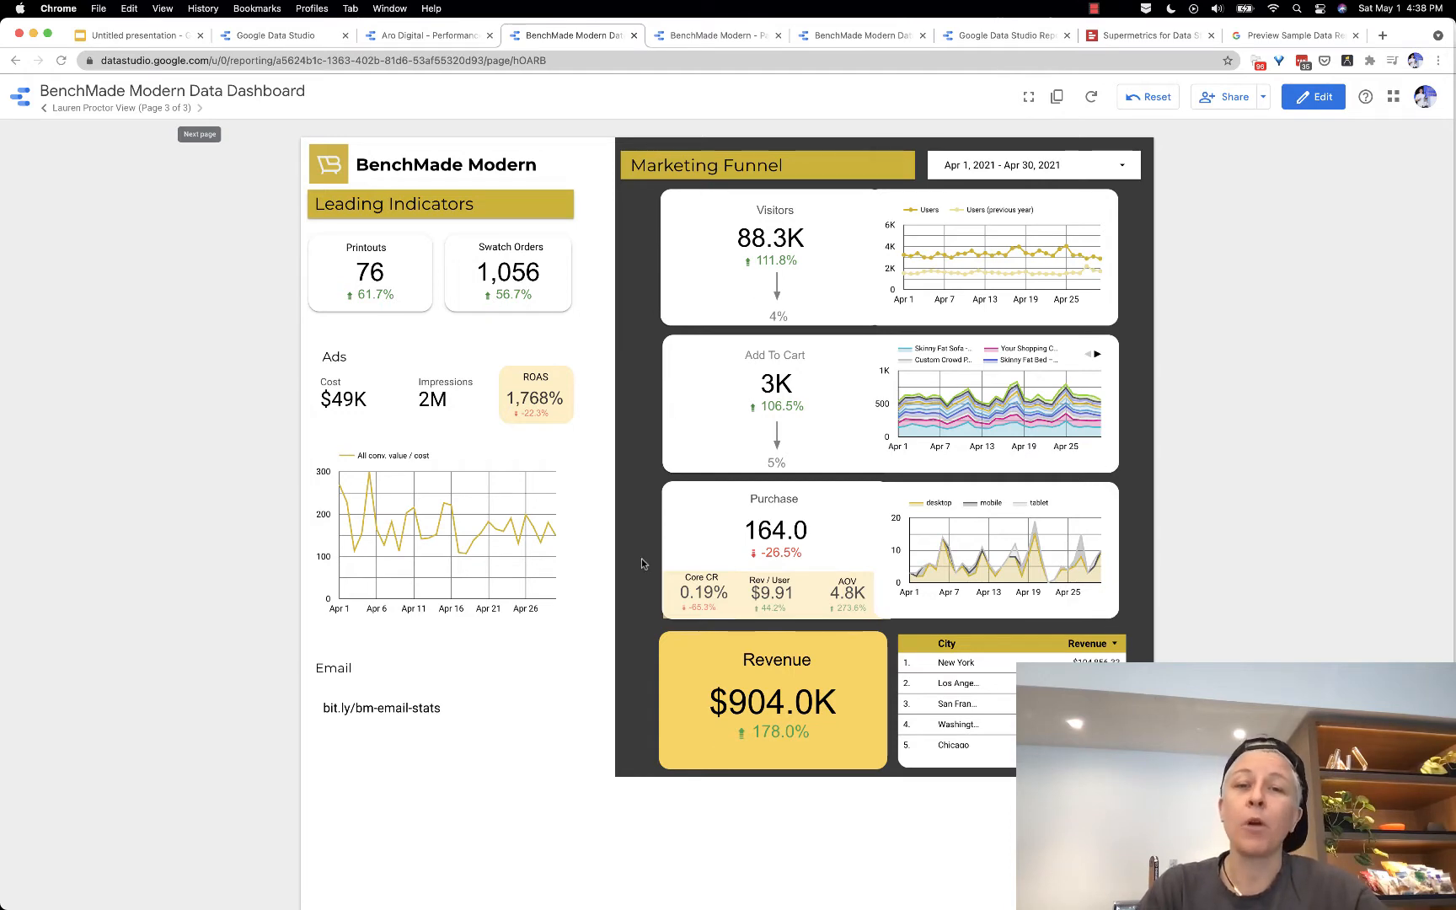
left_click(692, 36)
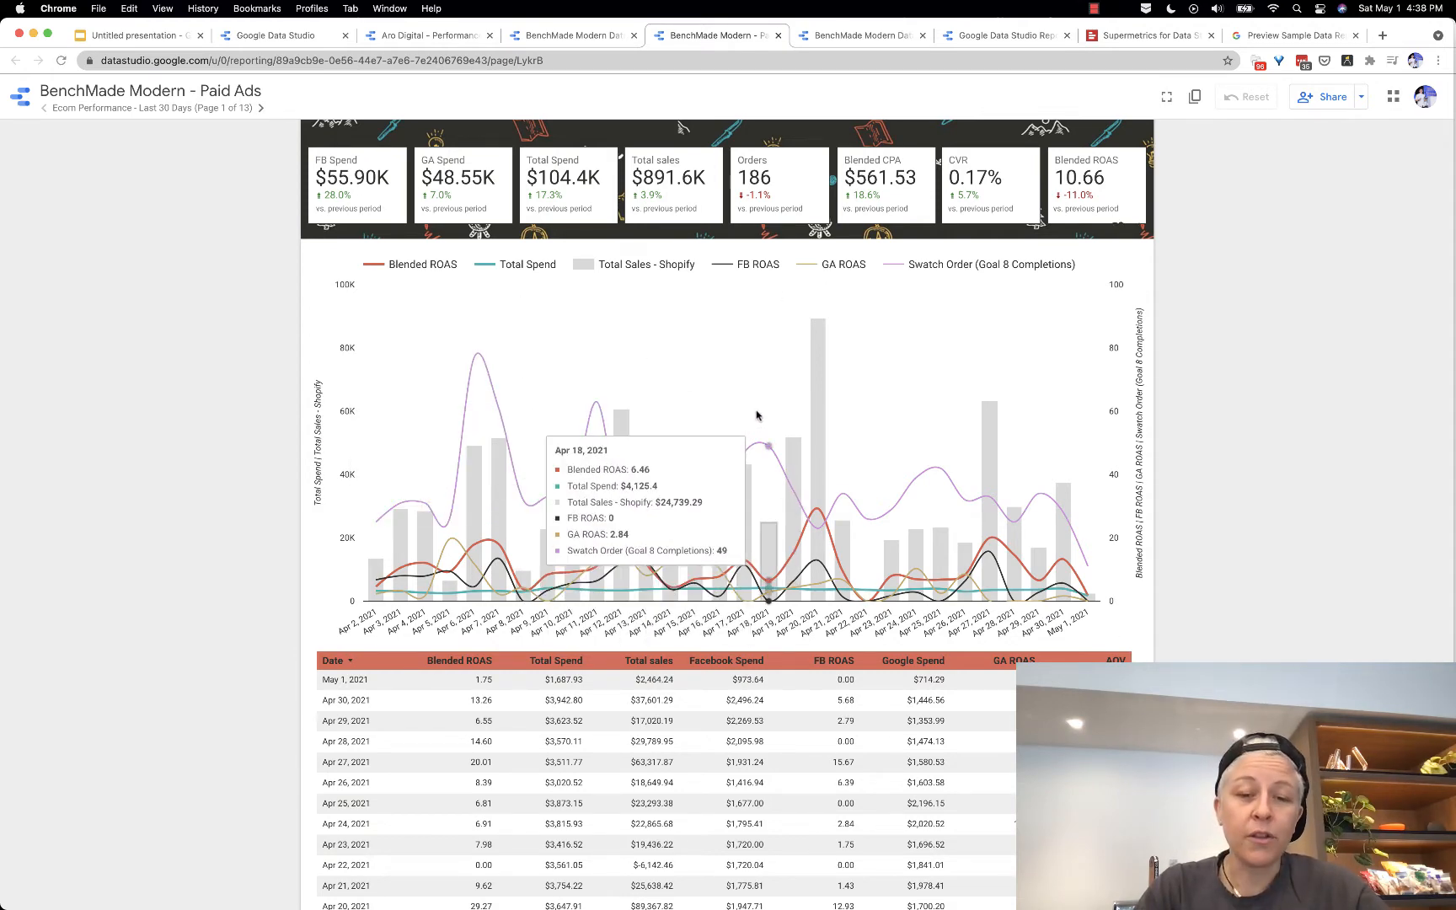
left_click(860, 35)
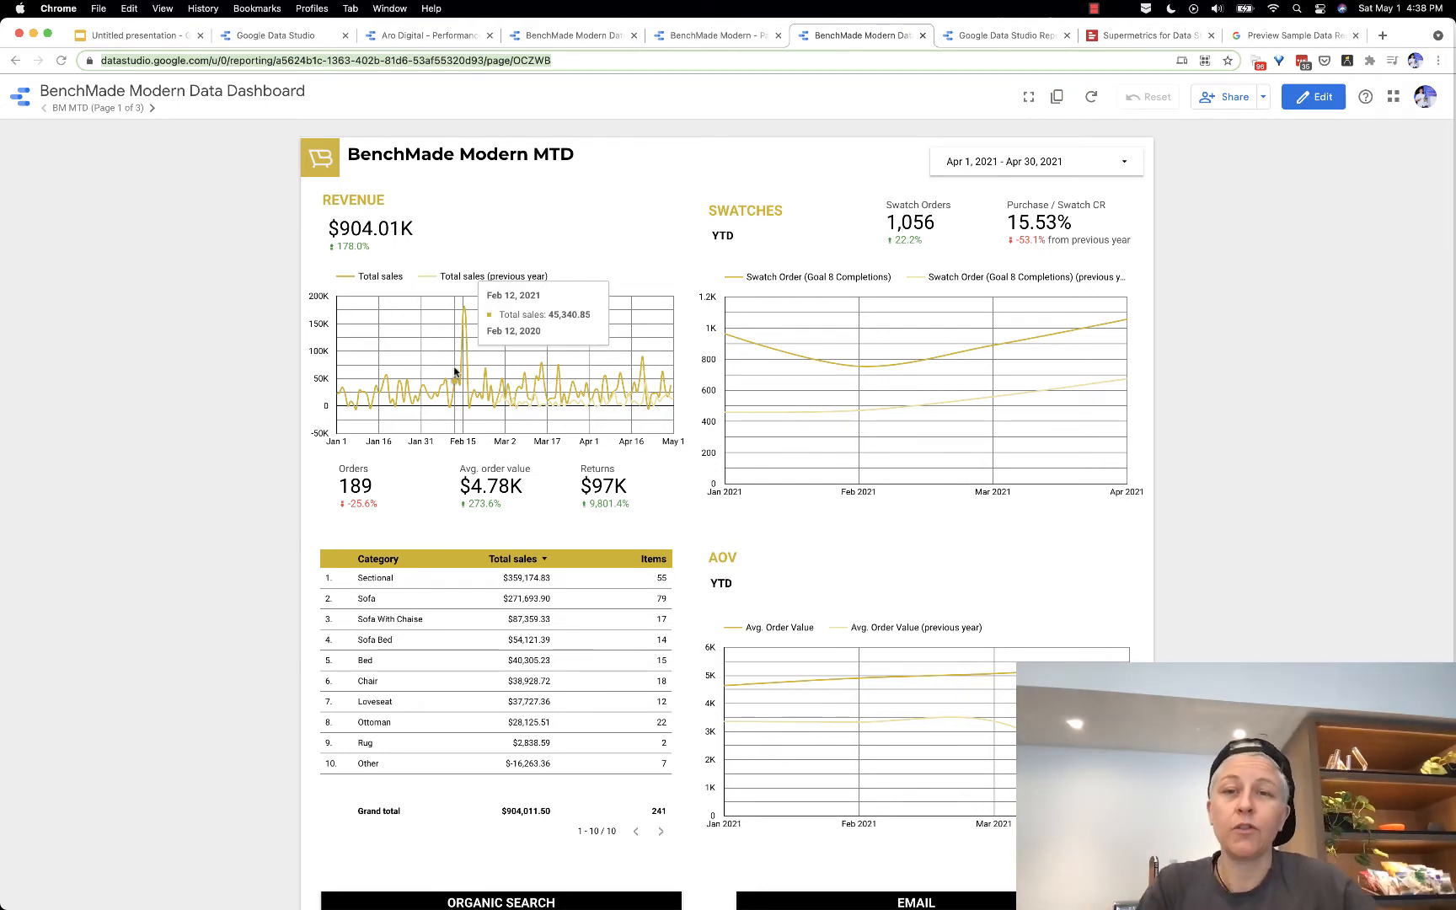
Step: Show the Data Studio Report Gallery's marketing templates and trim the page address to datastudio.google.com/gallery without loading it
left_click(983, 36)
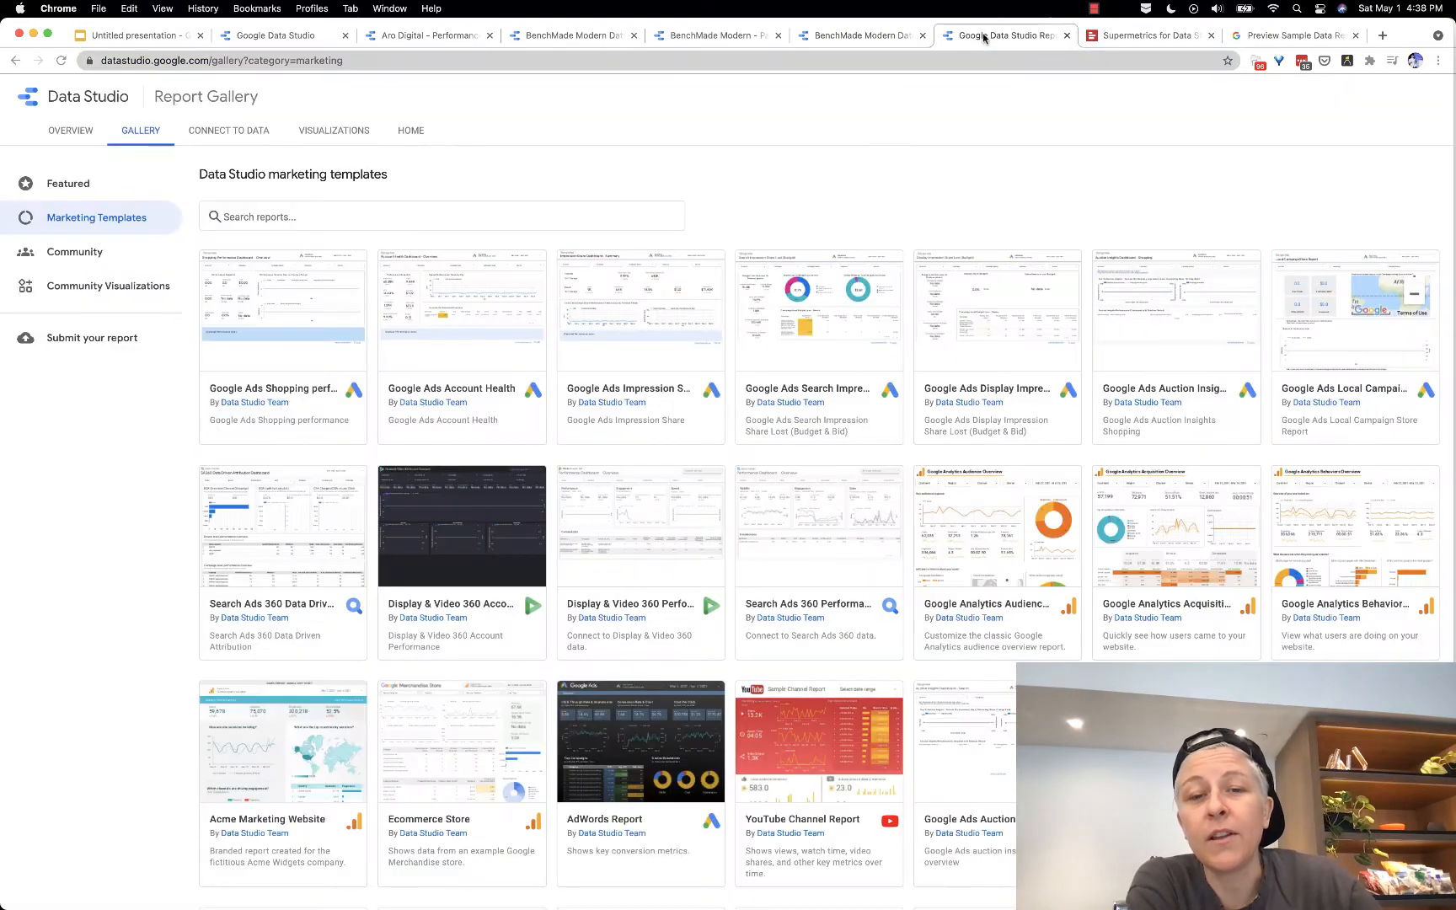
left_click(112, 58)
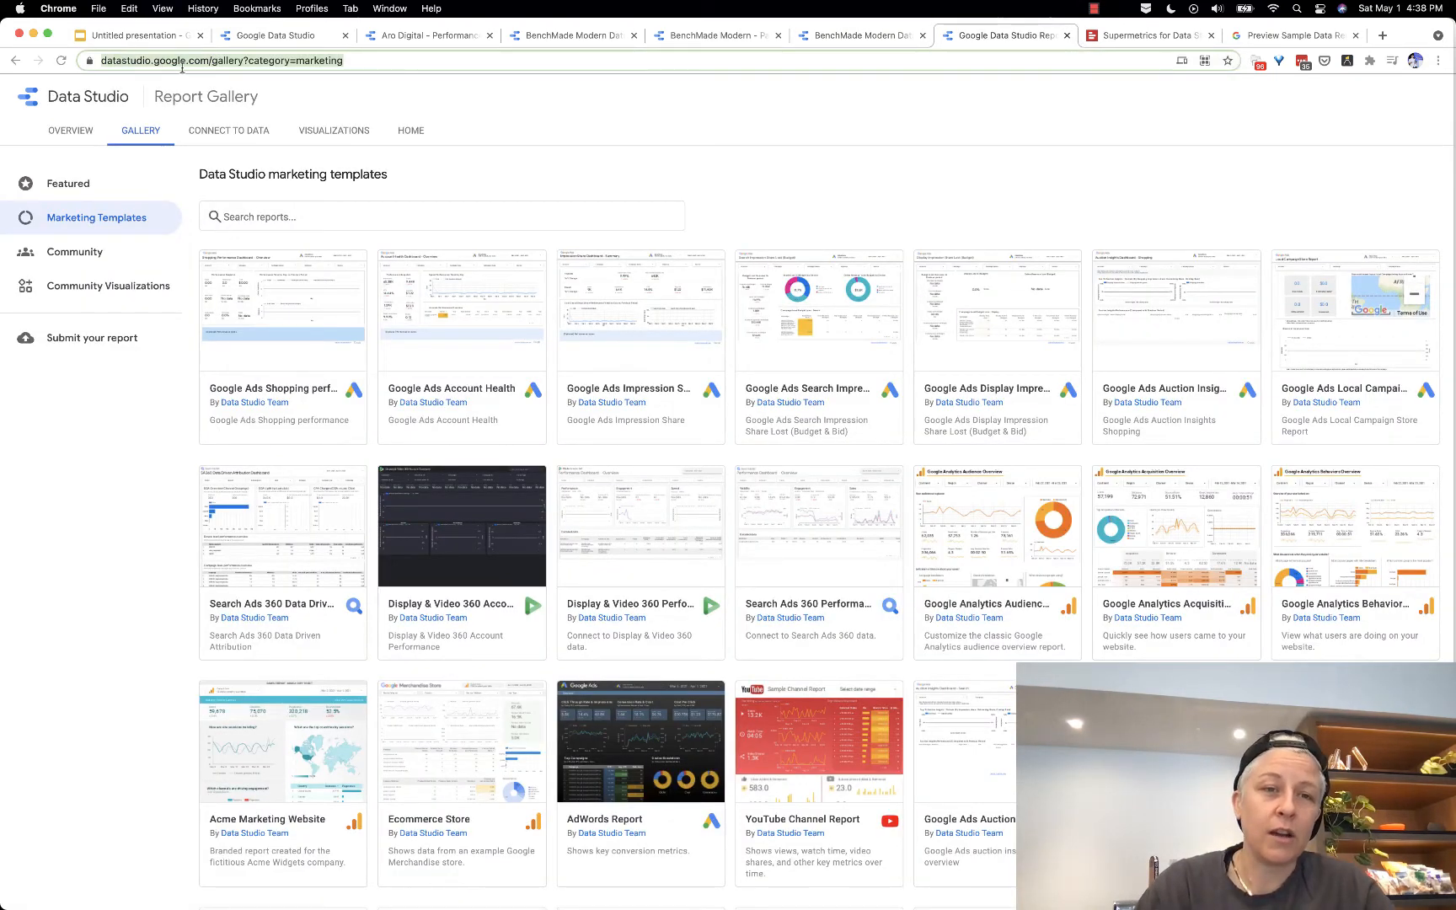
left_click(248, 57)
key("shift+End")
key("BackSpace")
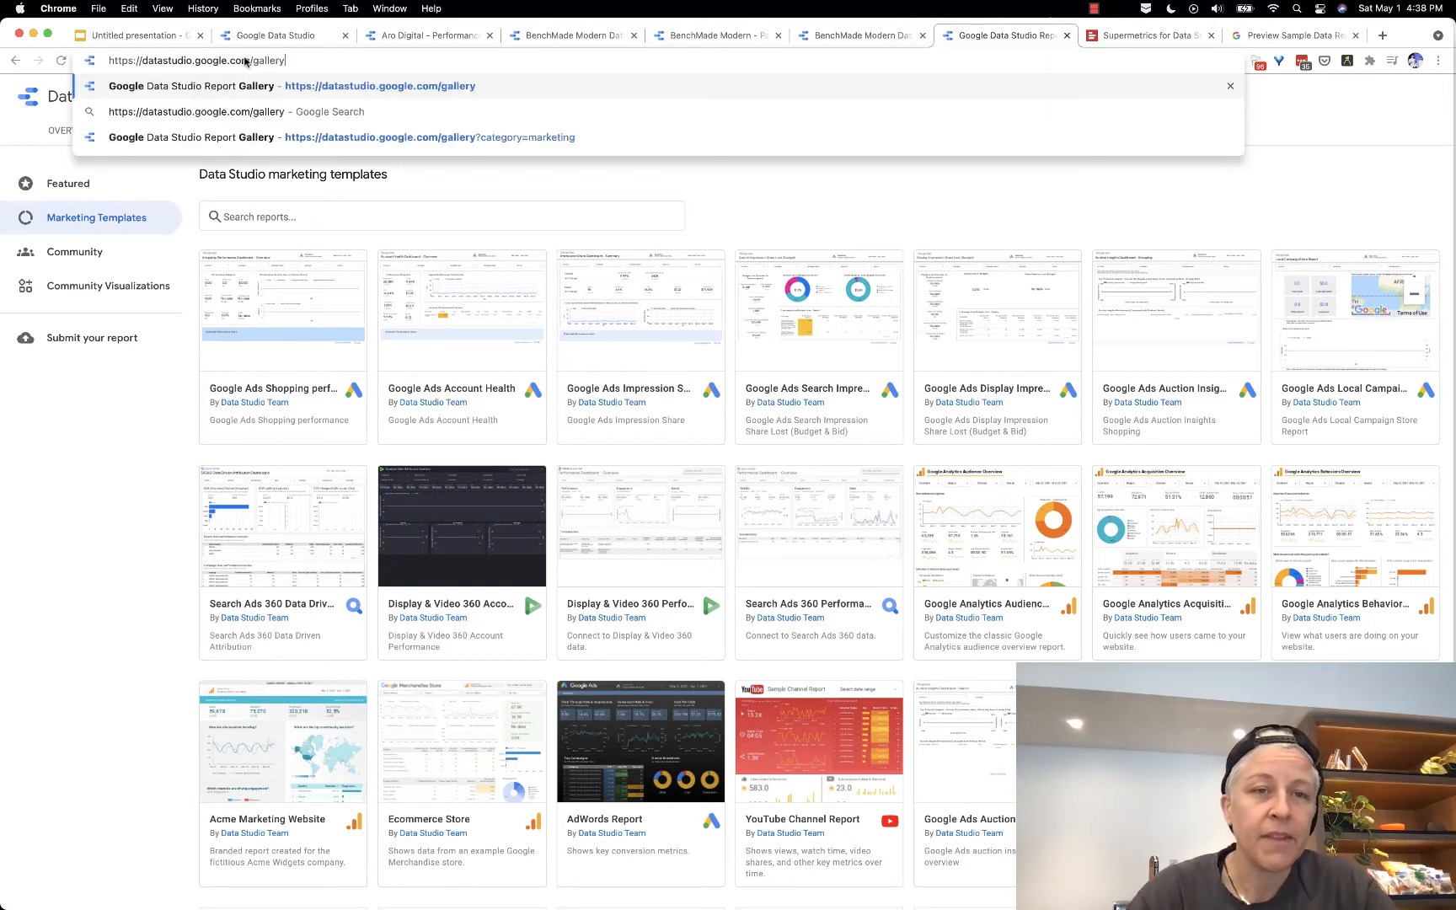
left_click(426, 195)
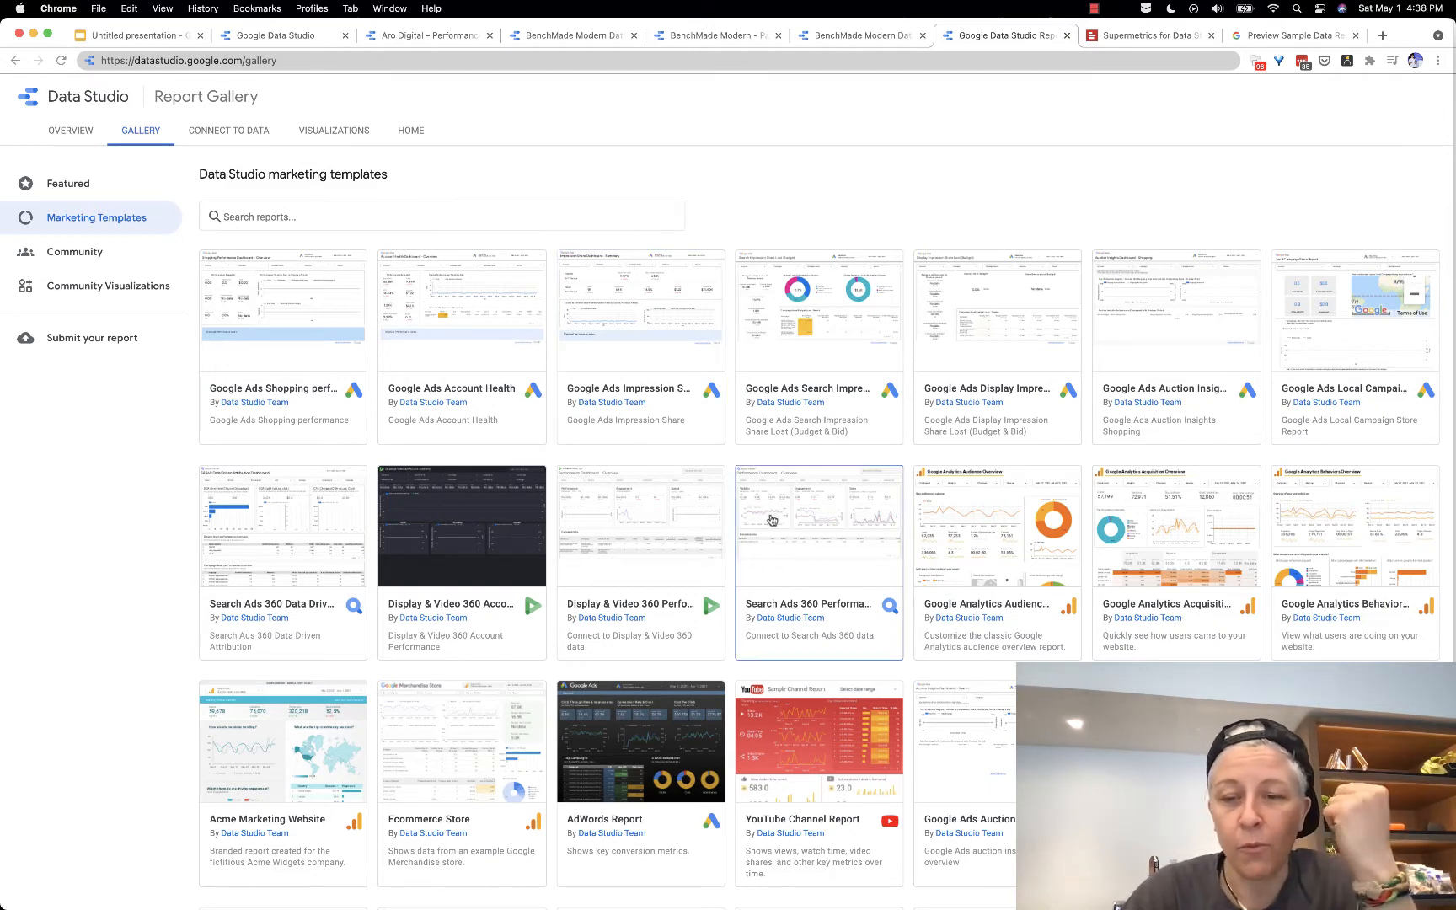
Step: Search the marketing templates for "youtube" and open the YouTube Channel Report template
left_click(430, 220)
type("youtub")
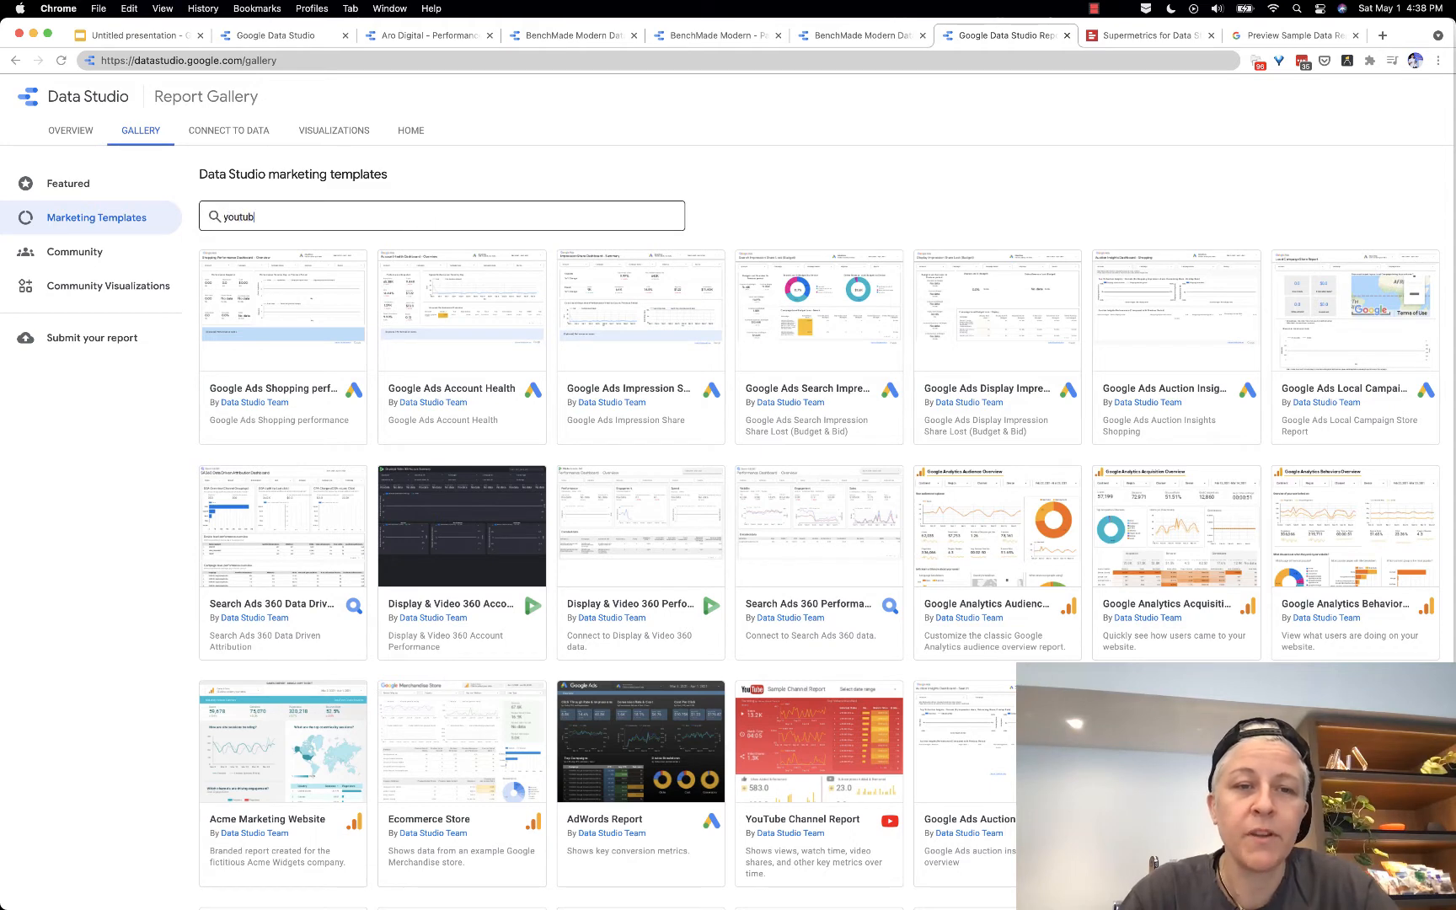
type("e")
key("Return")
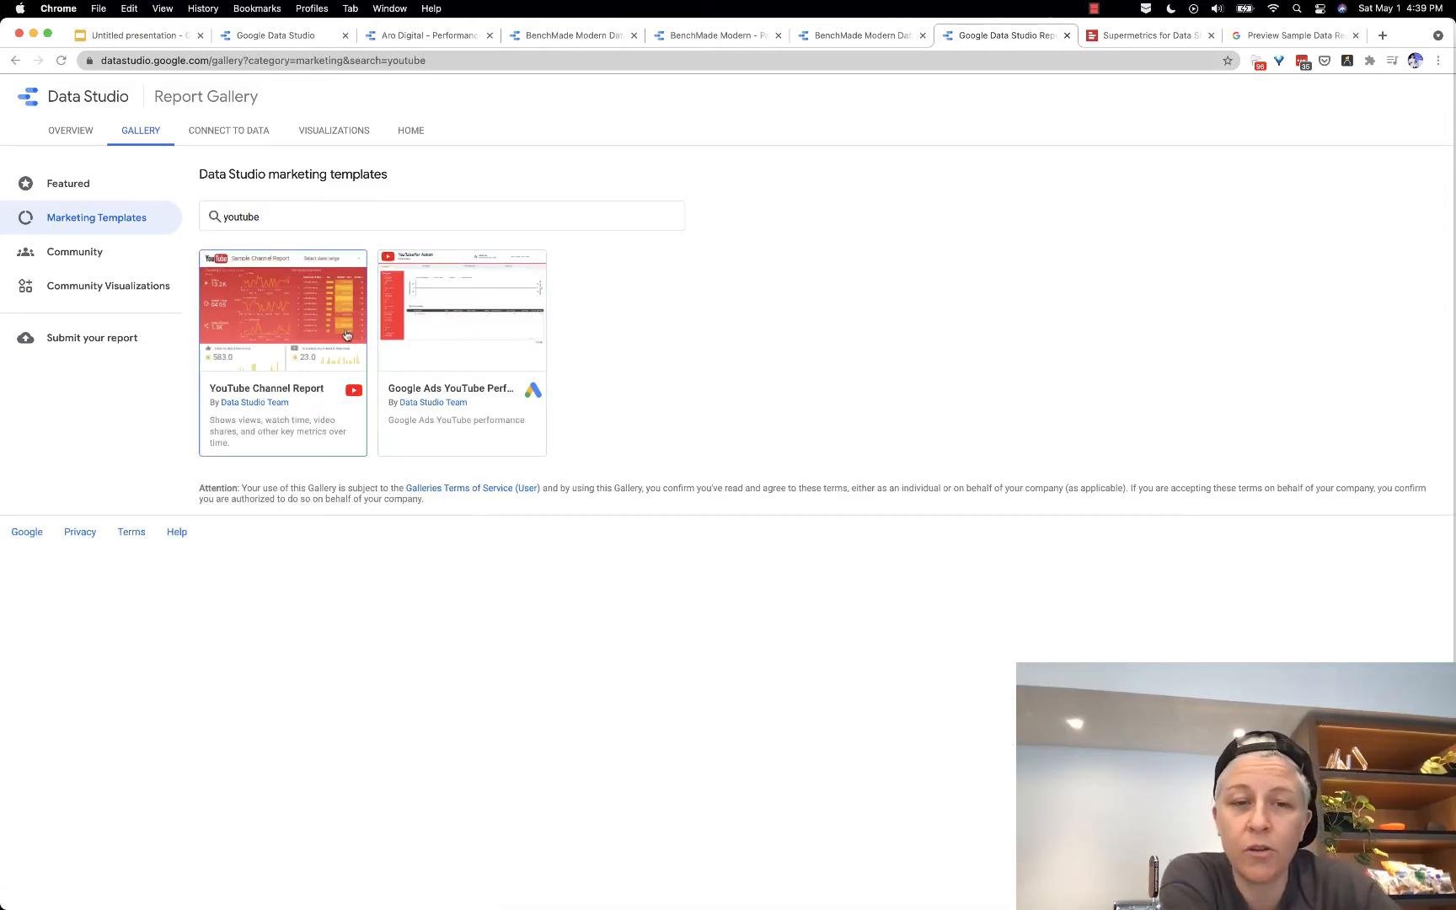
left_click(330, 334)
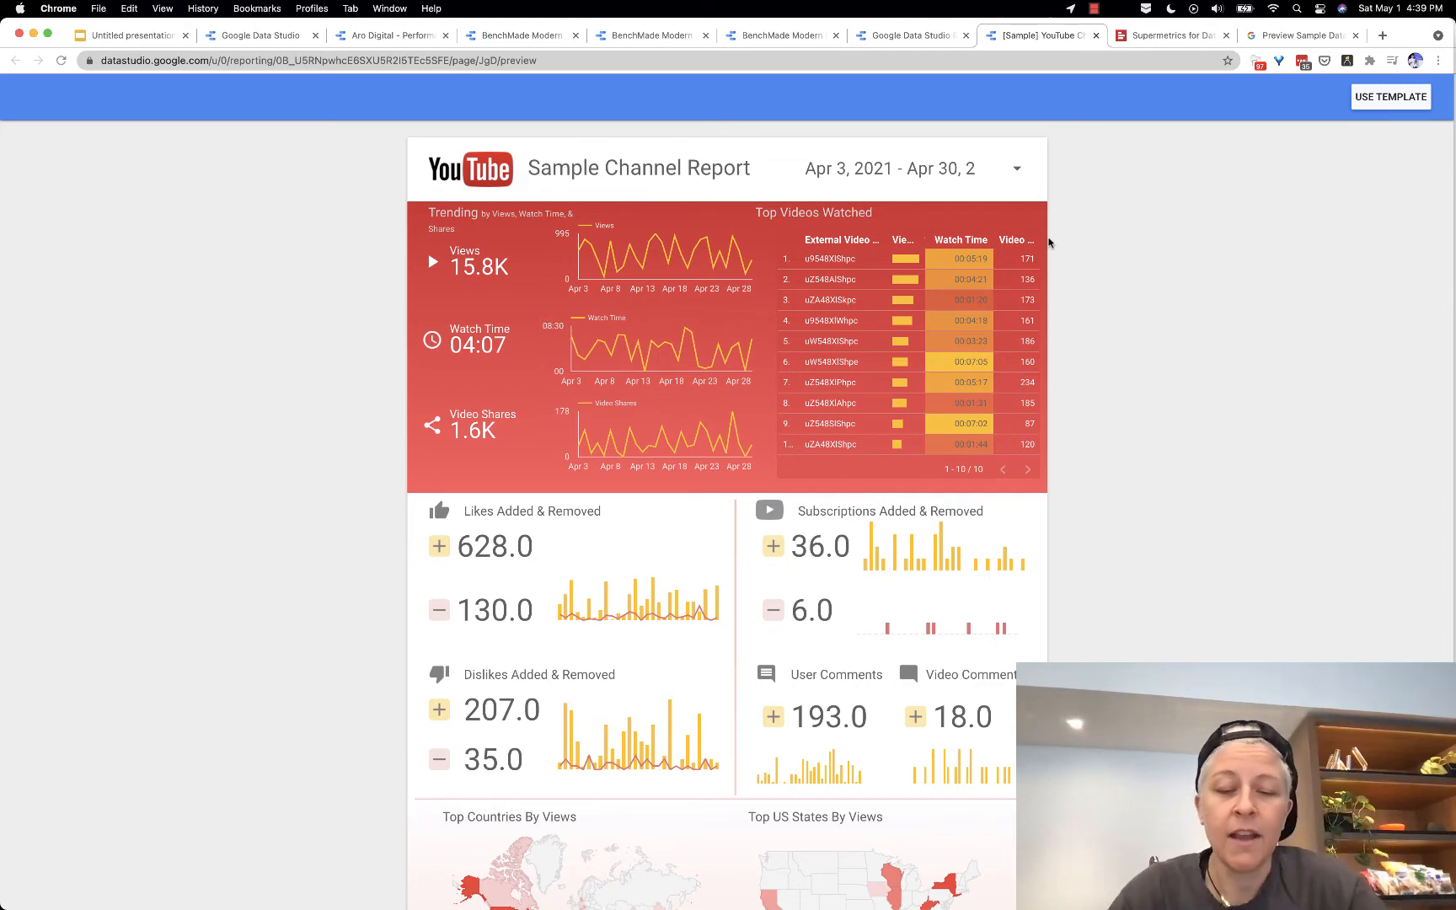
Step: Look up "edward tufte" on Google in a separate tab, skim the results and return to the YouTube sample report
key("super+t")
type("edward")
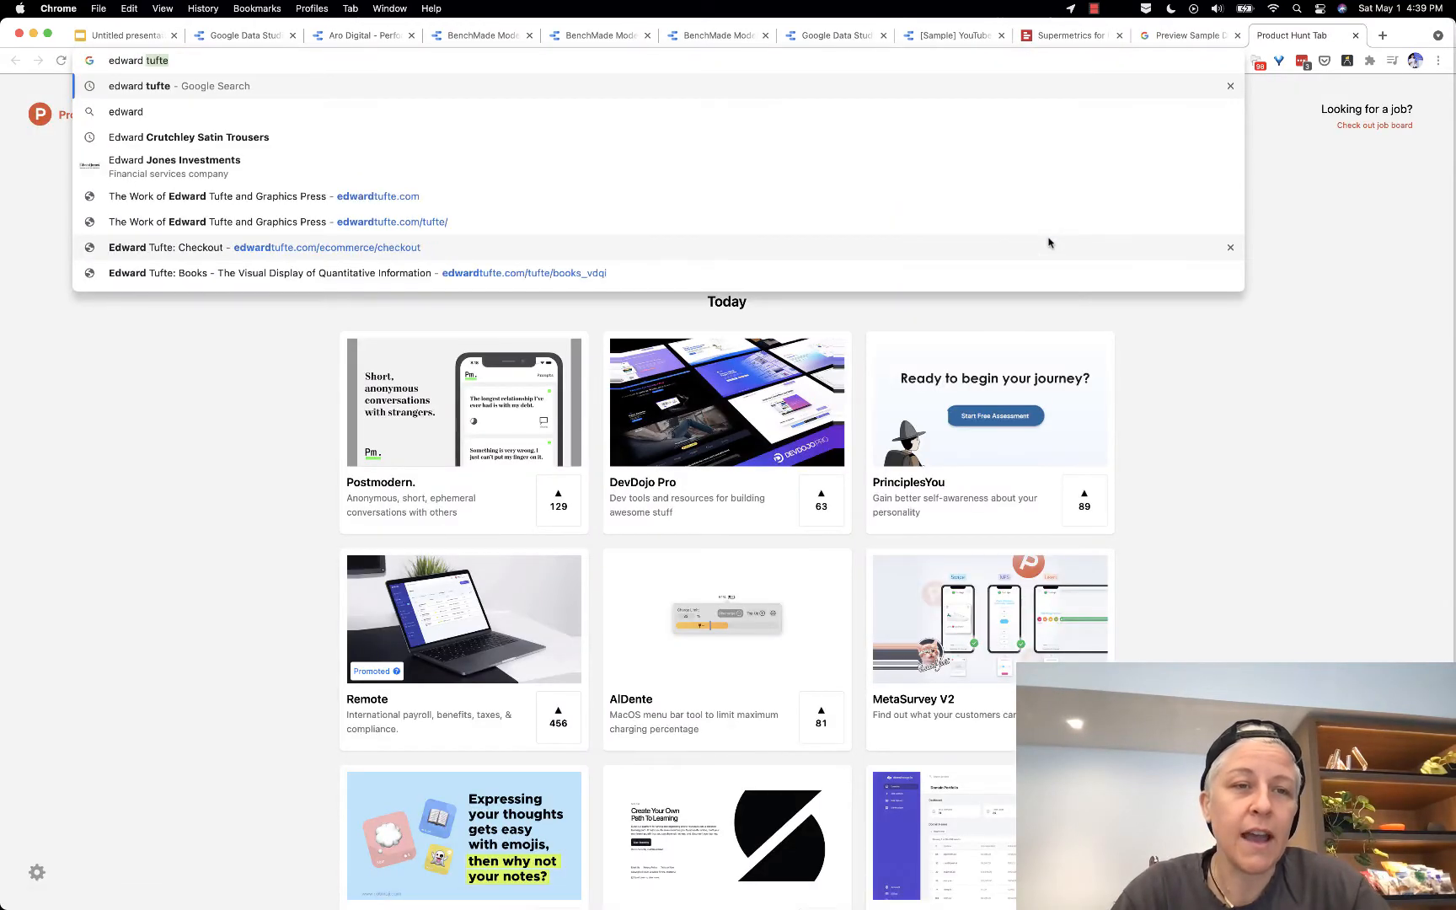
key("Return")
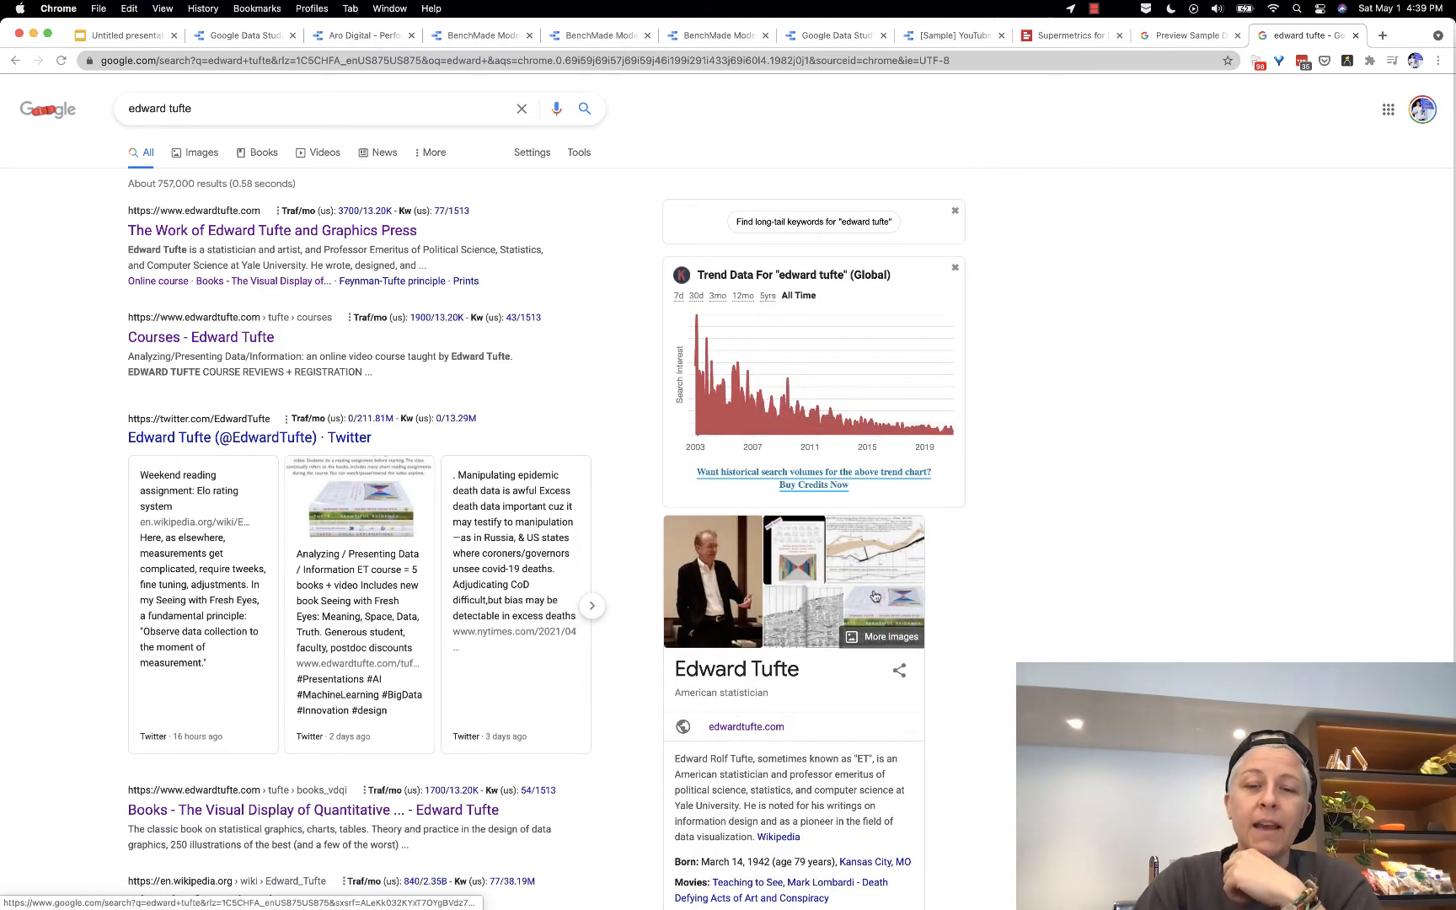
scroll(874, 596, "down", 5)
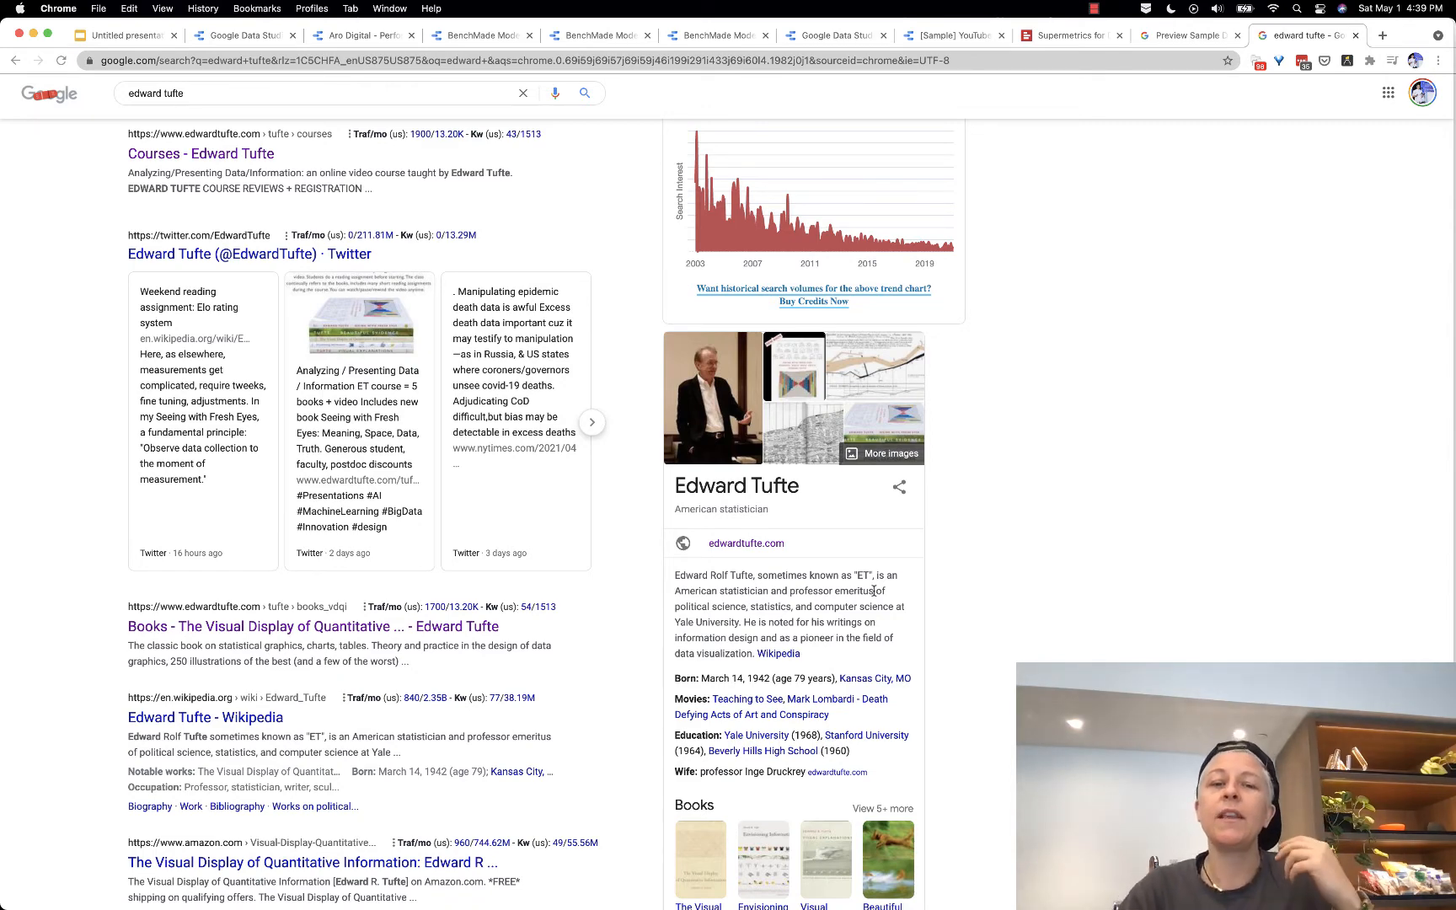
scroll(873, 590, "down", 1)
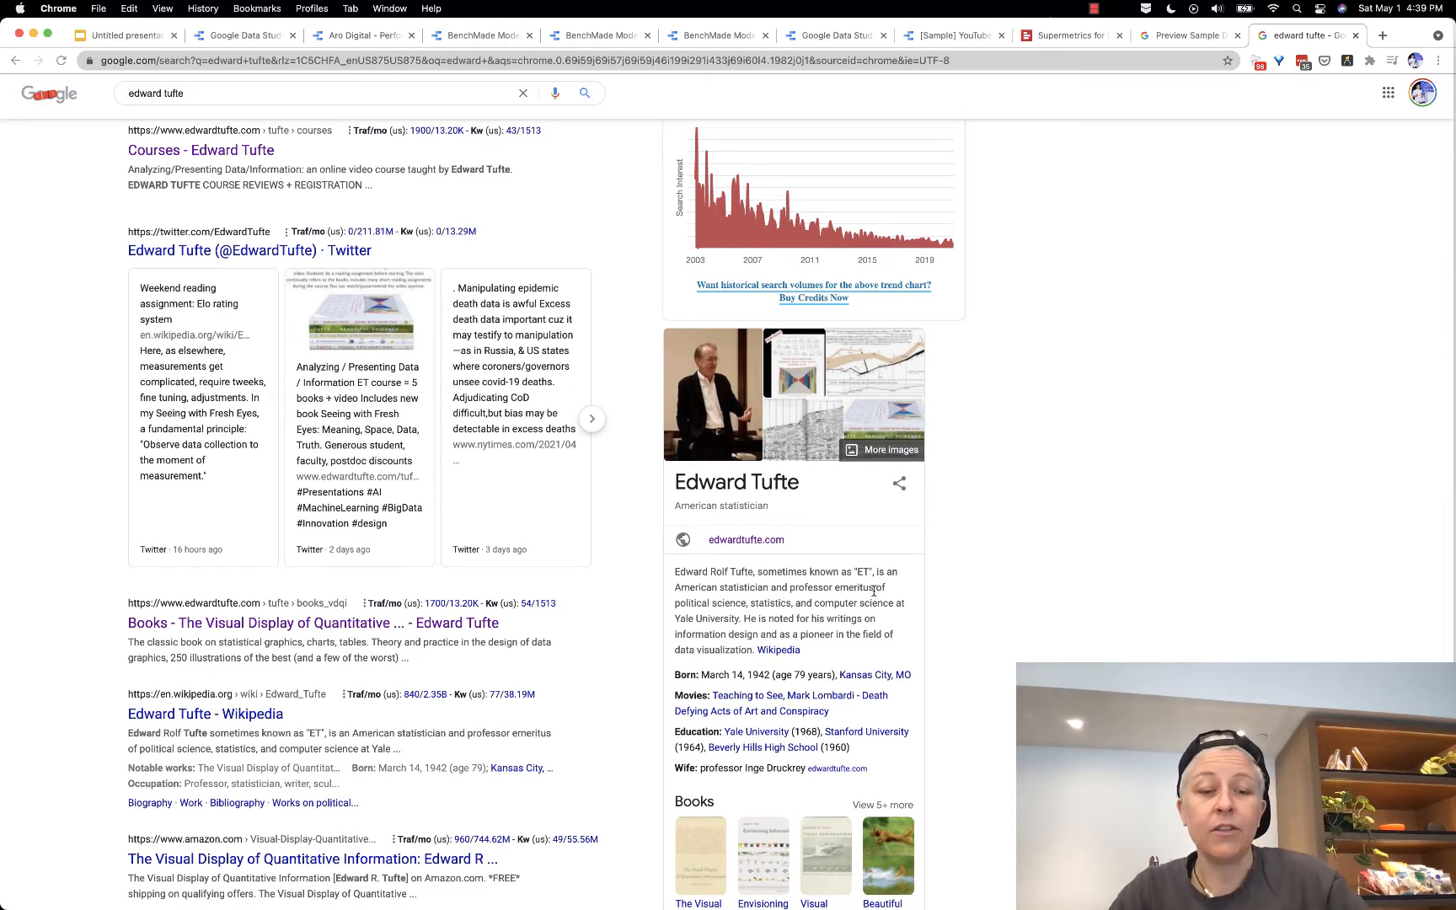
key("super+w")
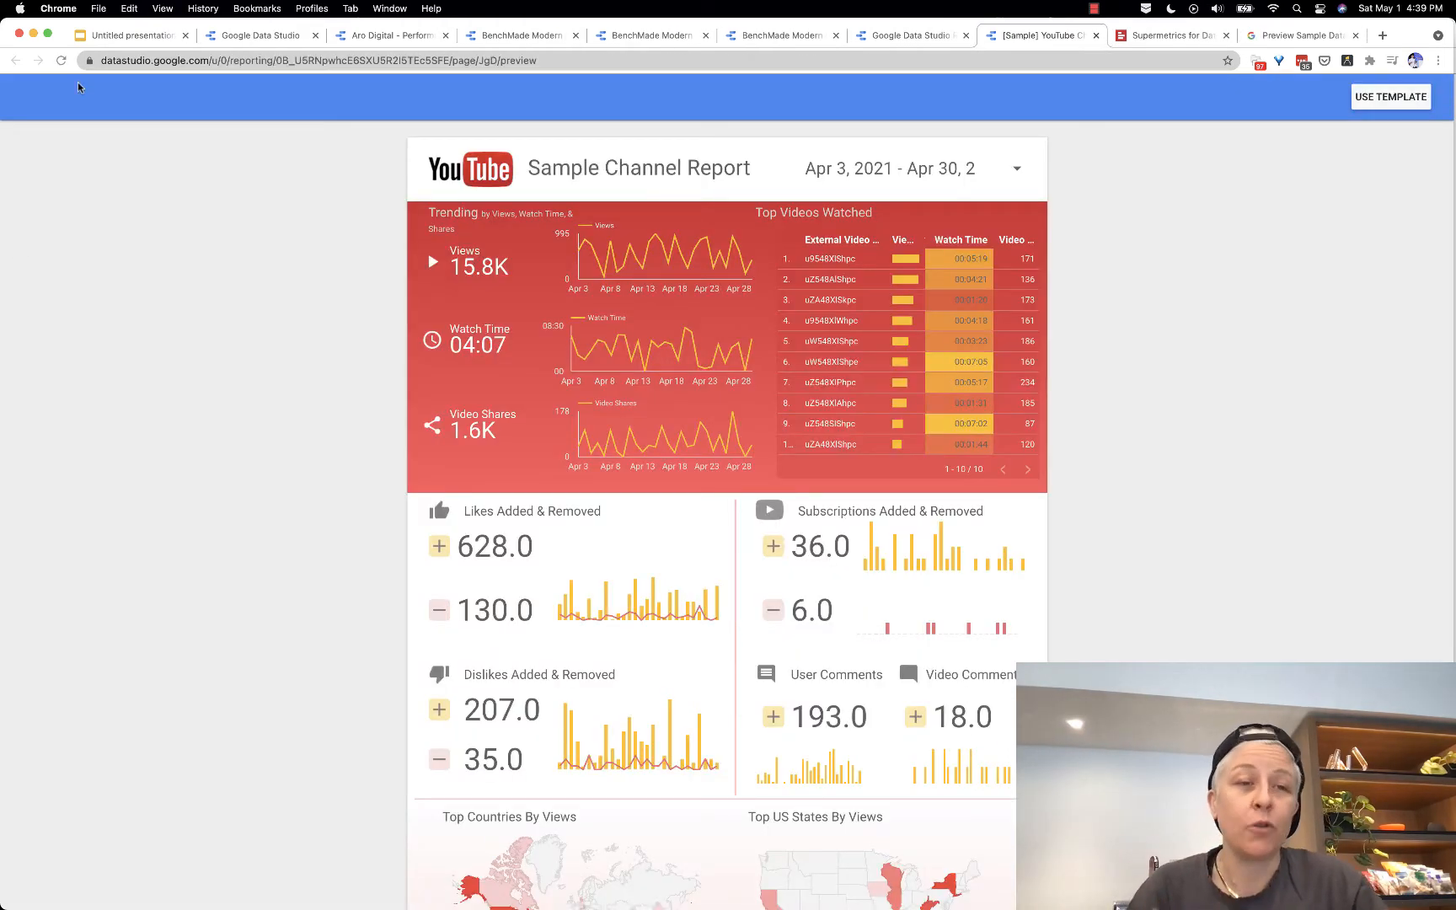
Step: Switch to the Google Slides agenda and highlight the bullets "How to Find Inspiration" and "A Few Examples" in turn
left_click(128, 39)
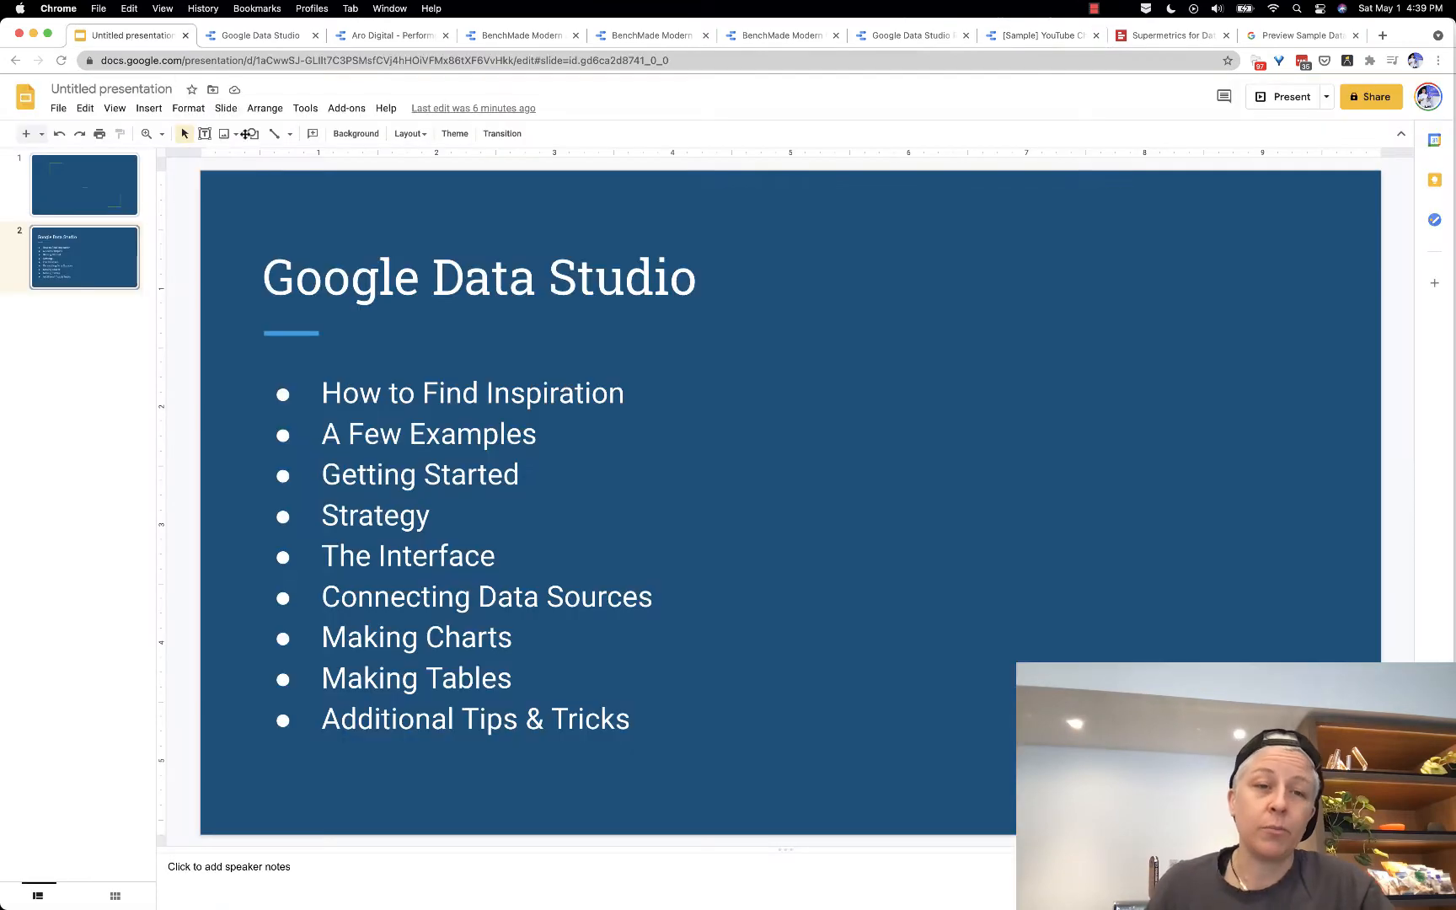
triple_click(405, 399)
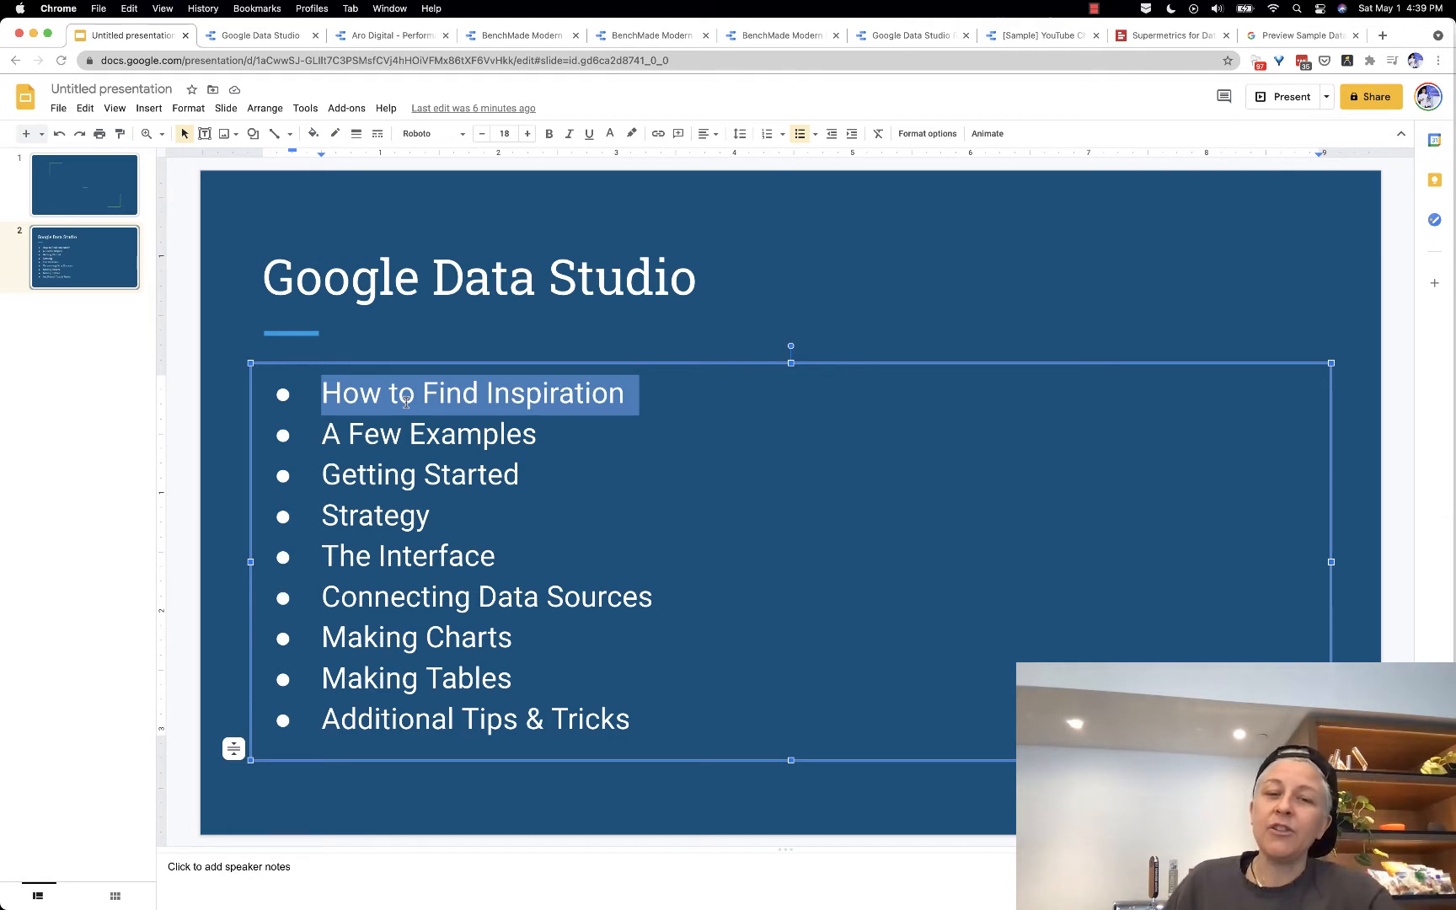
triple_click(416, 444)
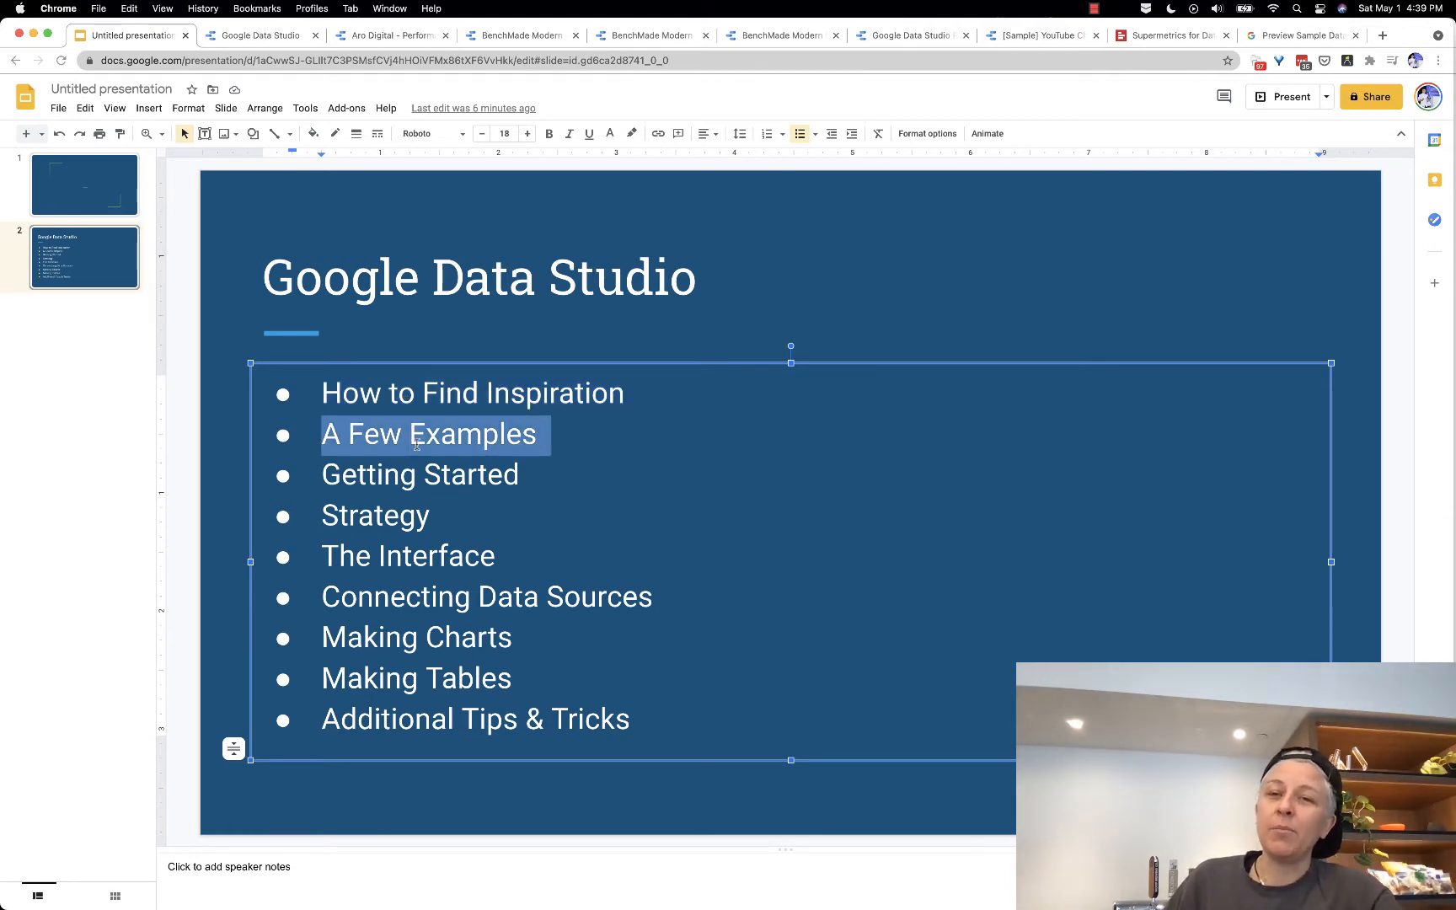
Step: Switch to the Data Studio home page and create a new report
left_click(227, 42)
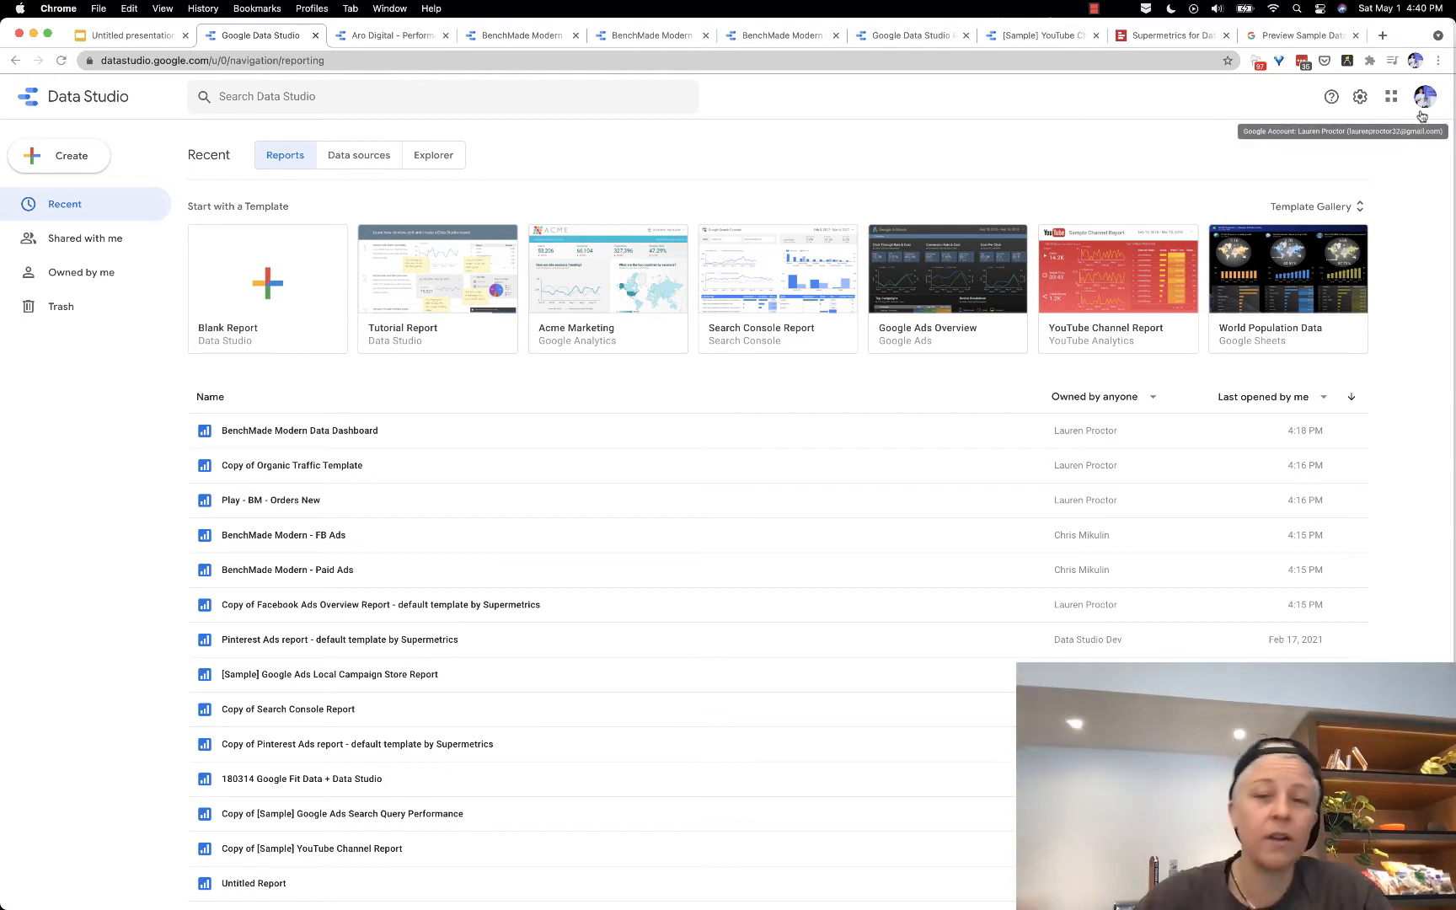
left_click(64, 156)
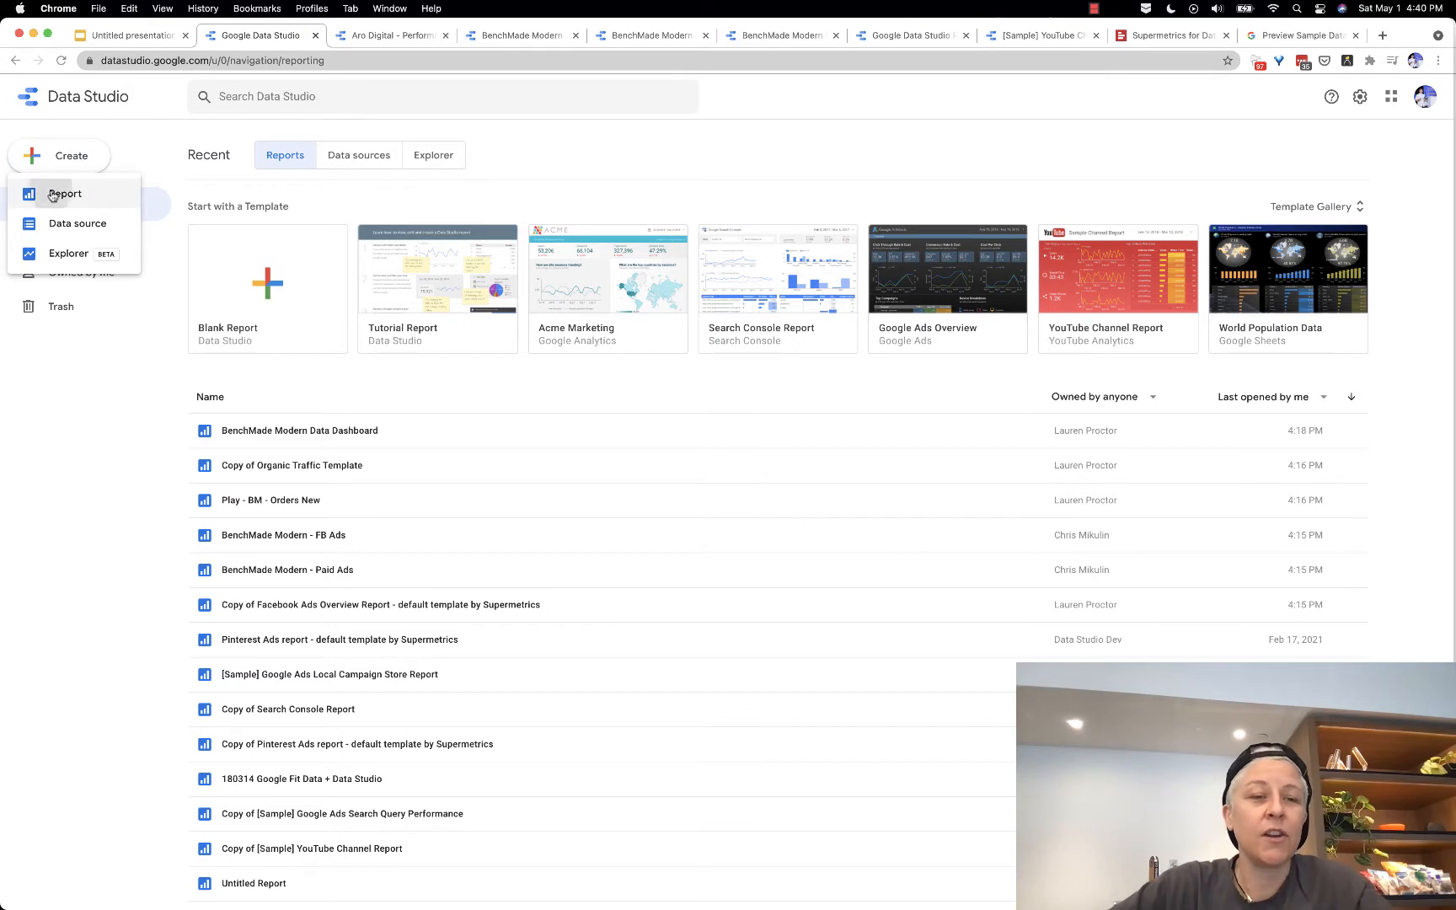
left_click(51, 194)
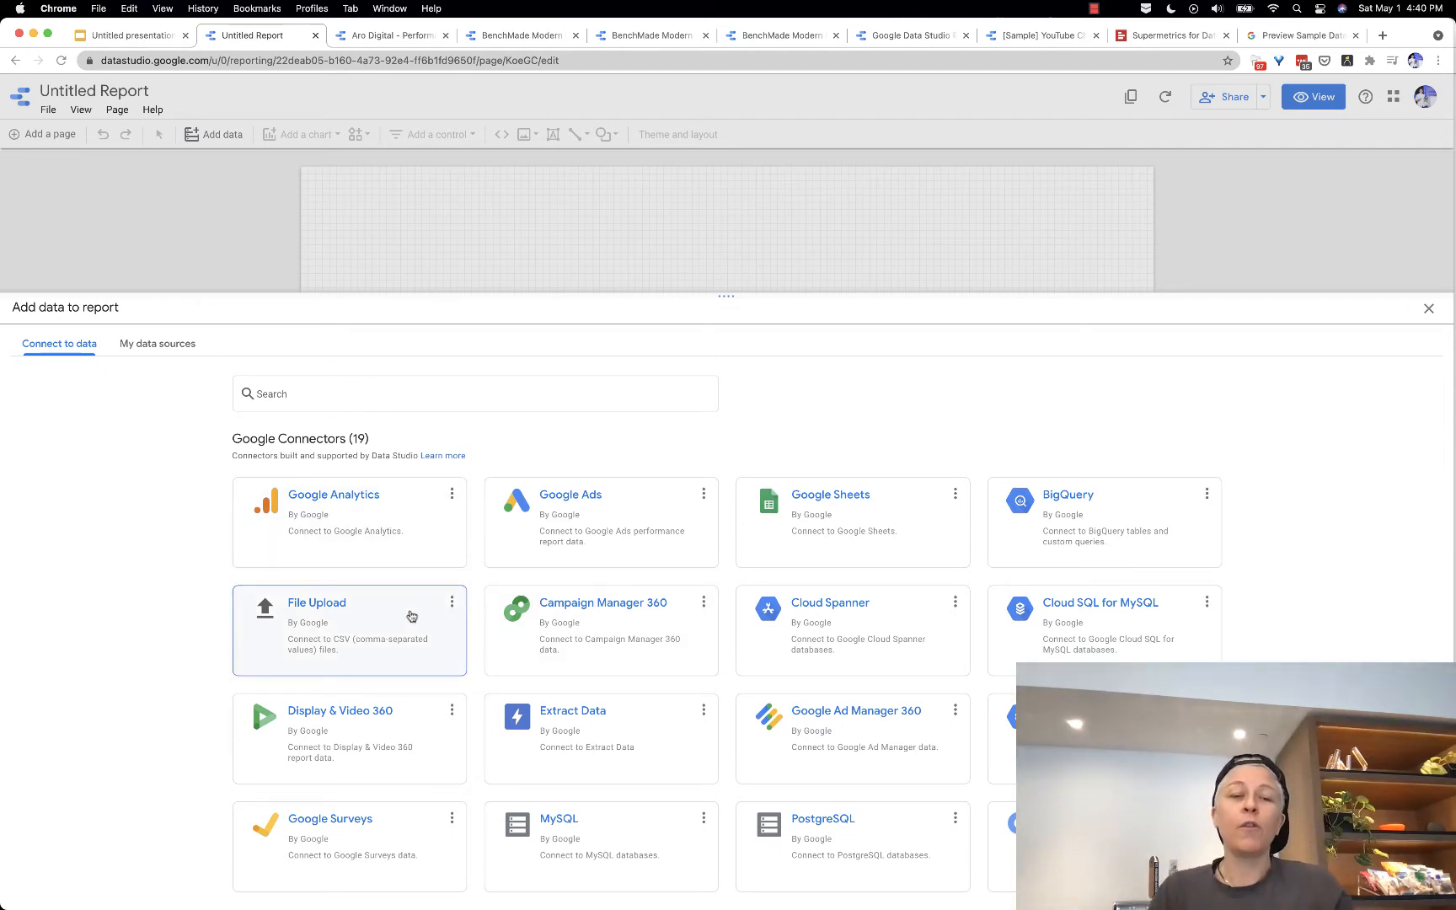
Step: View the BenchMade Modern - Paid Ads report again and return to the untitled report
left_click(531, 34)
left_click(620, 37)
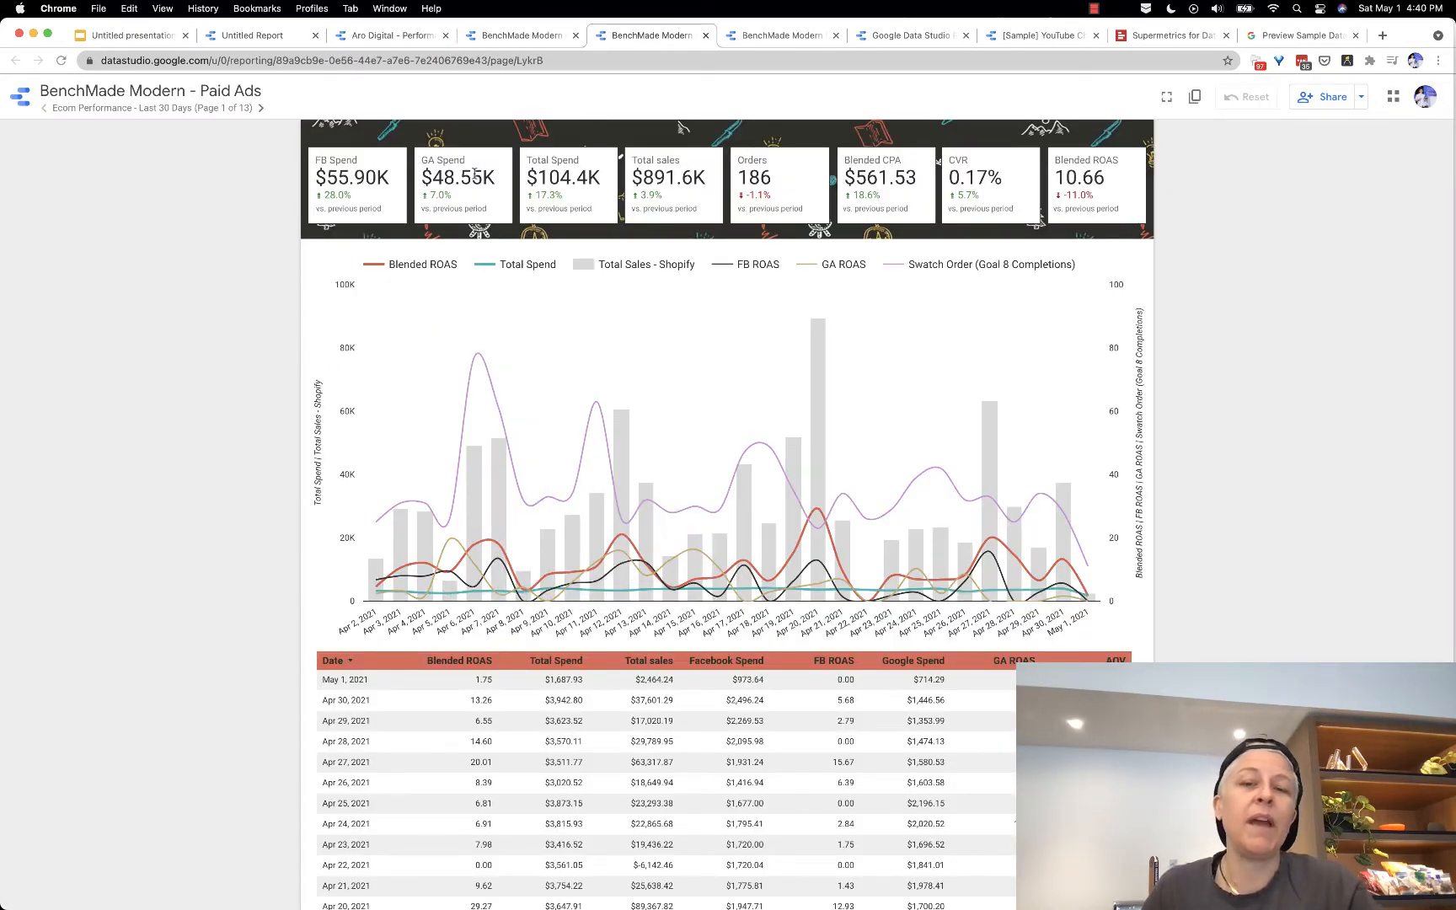
left_click(242, 37)
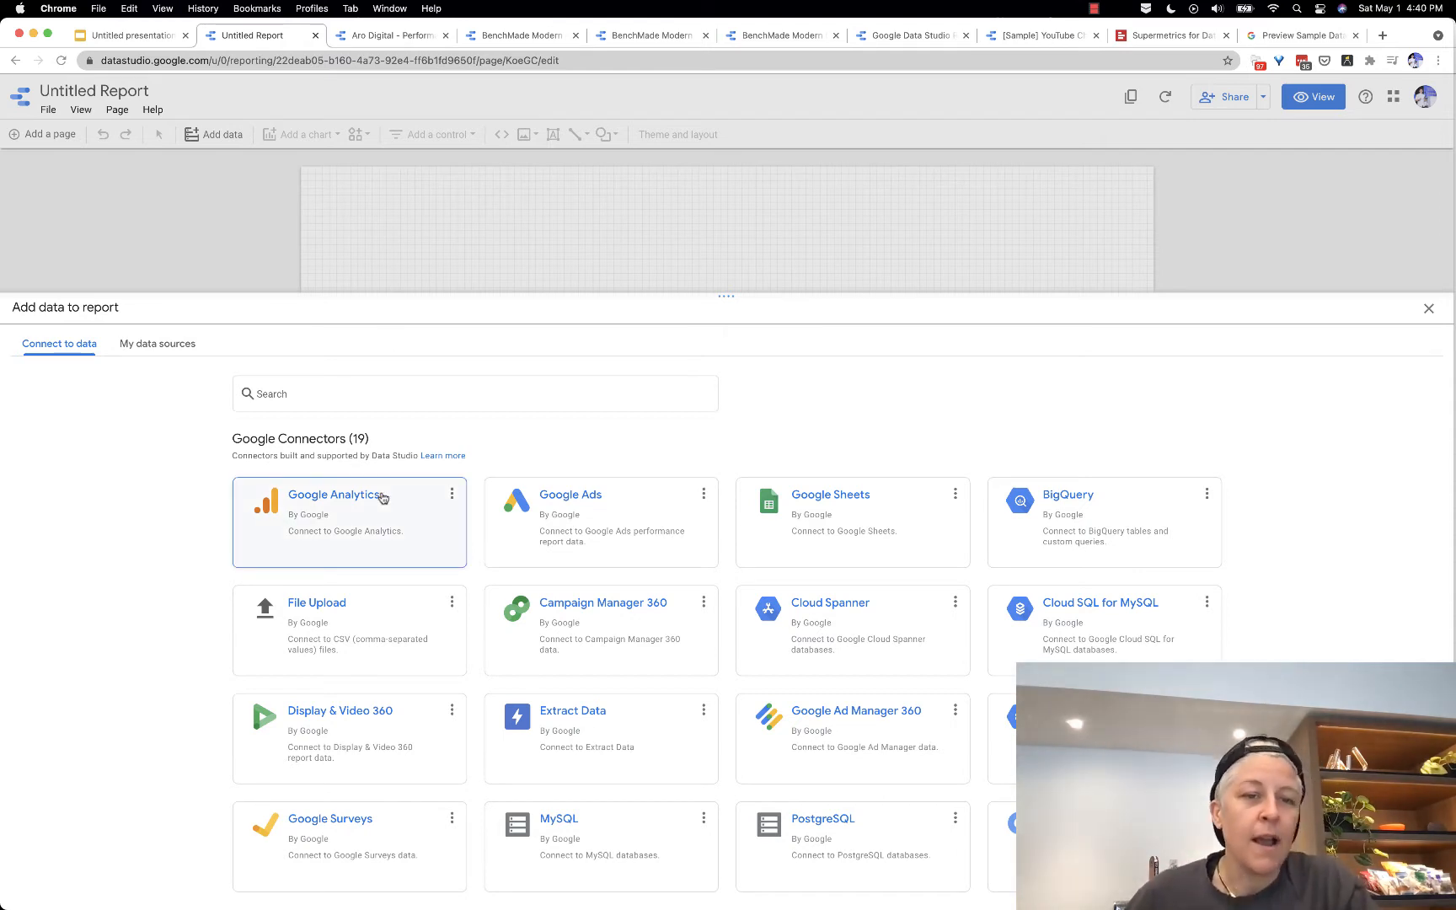
Step: Browse the Google and partner connectors available for adding data to the untitled report
scroll(382, 497, "down", 1)
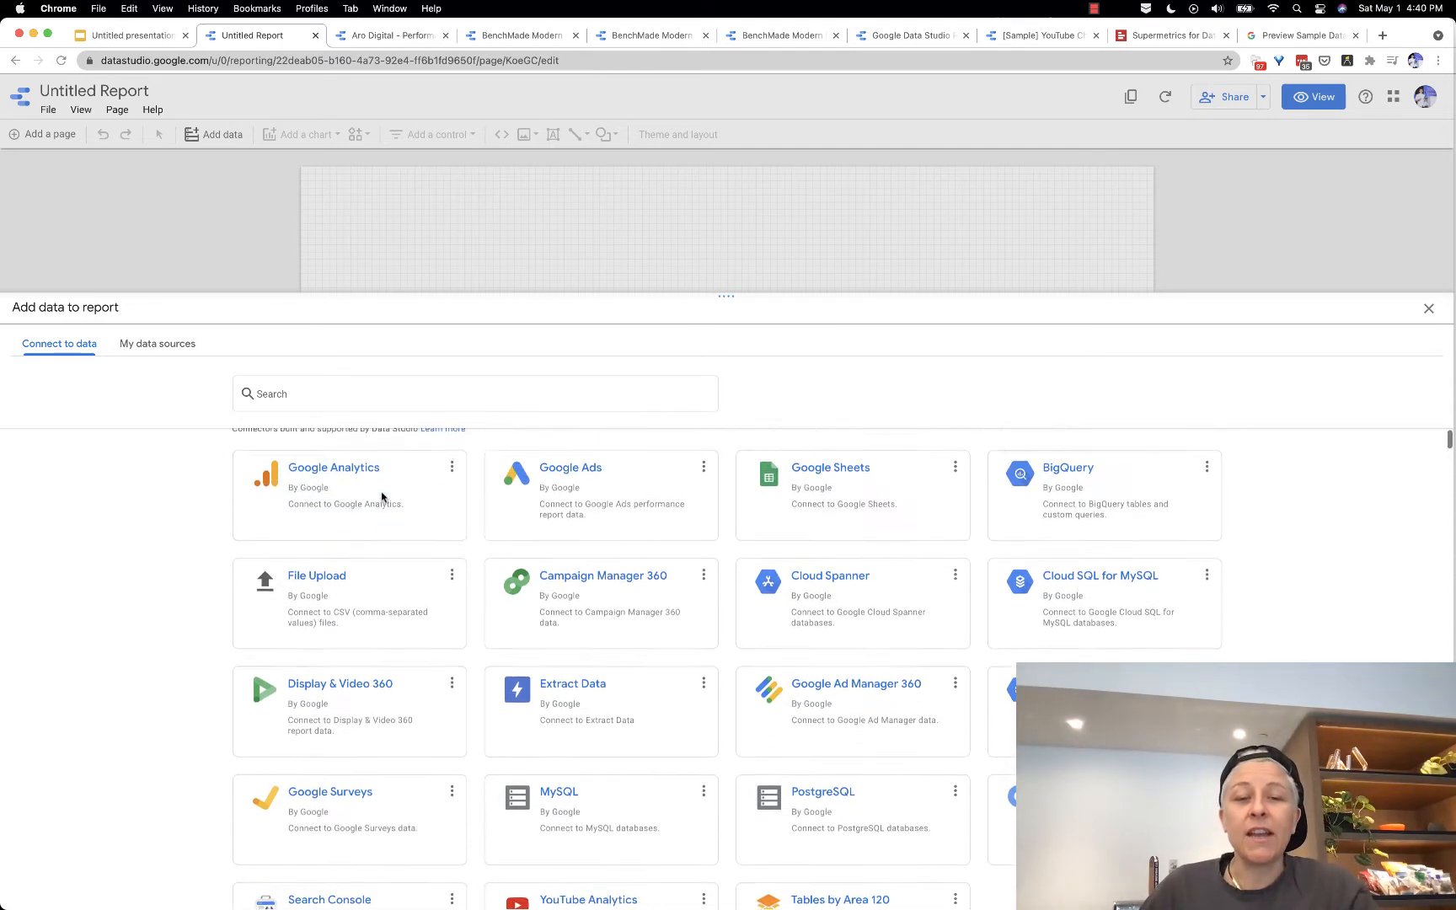
scroll(383, 604, "up", 1)
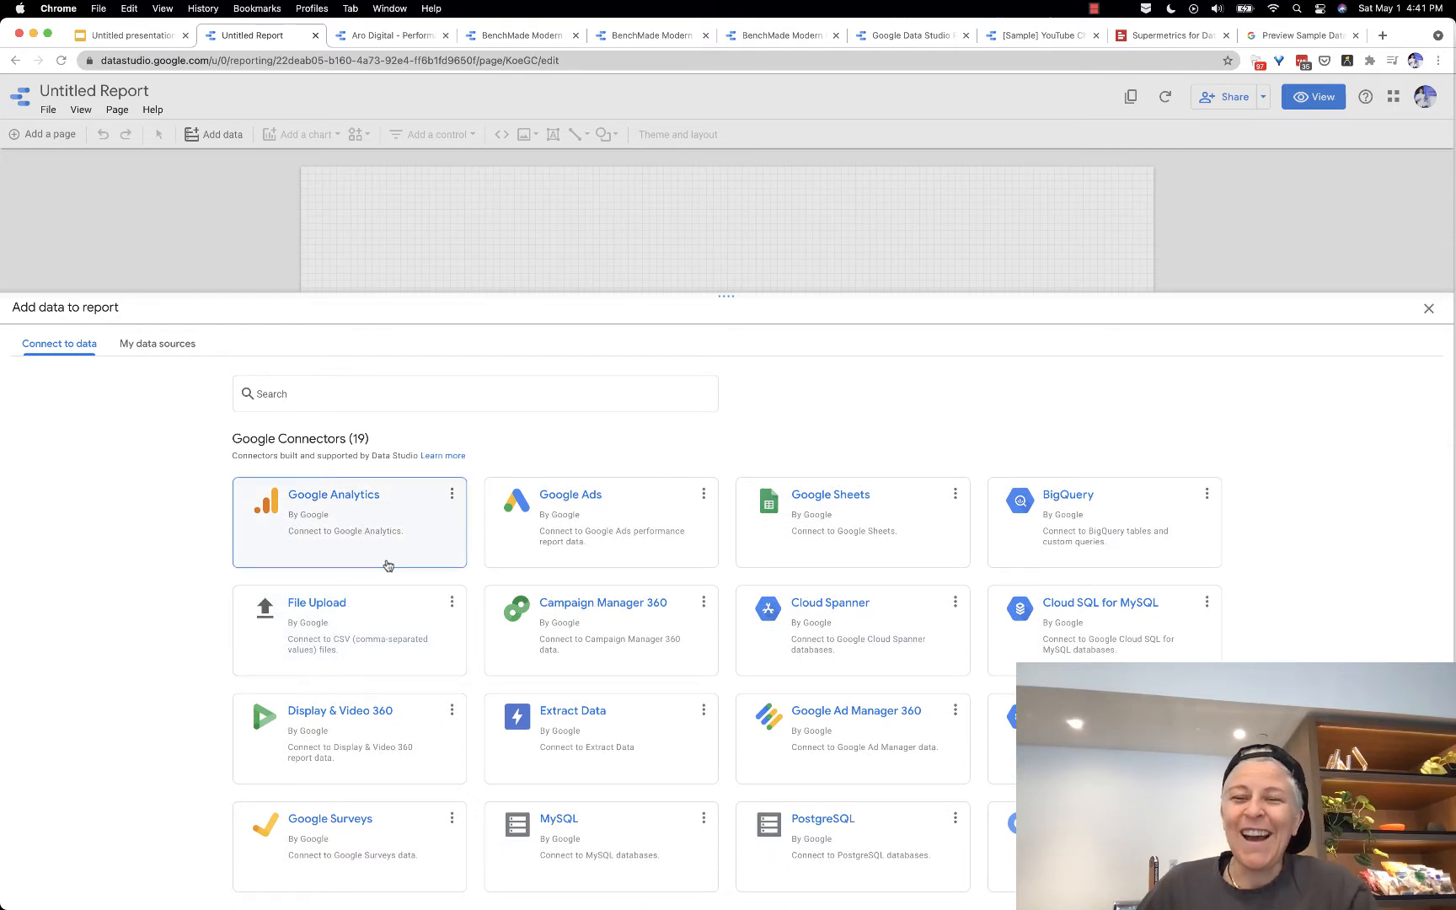
scroll(387, 564, "down", 5)
scroll(387, 565, "down", 6)
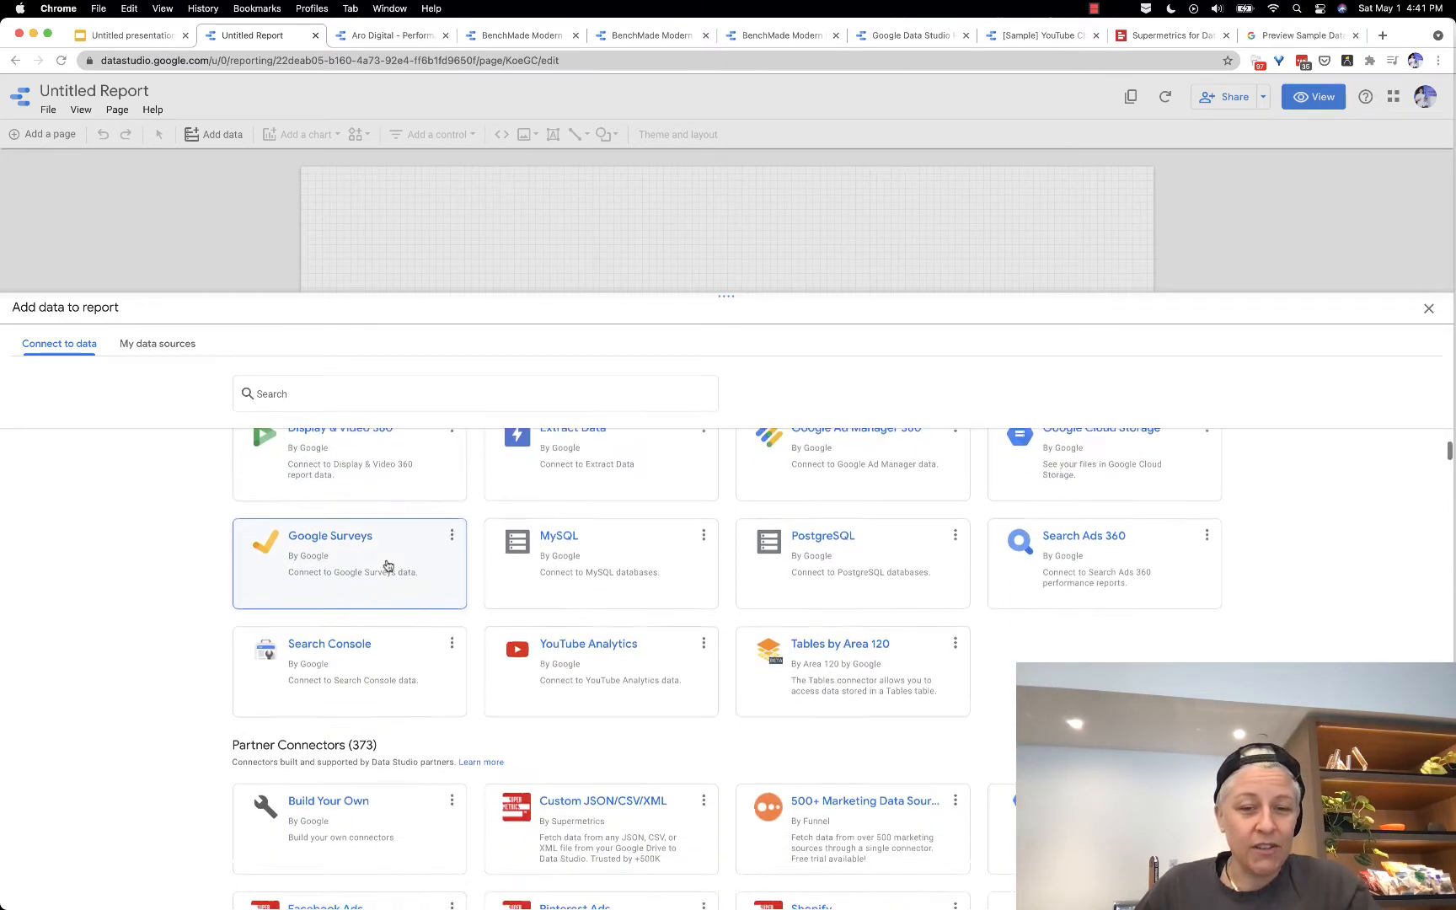
scroll(843, 647, "down", 4)
scroll(843, 644, "down", 5)
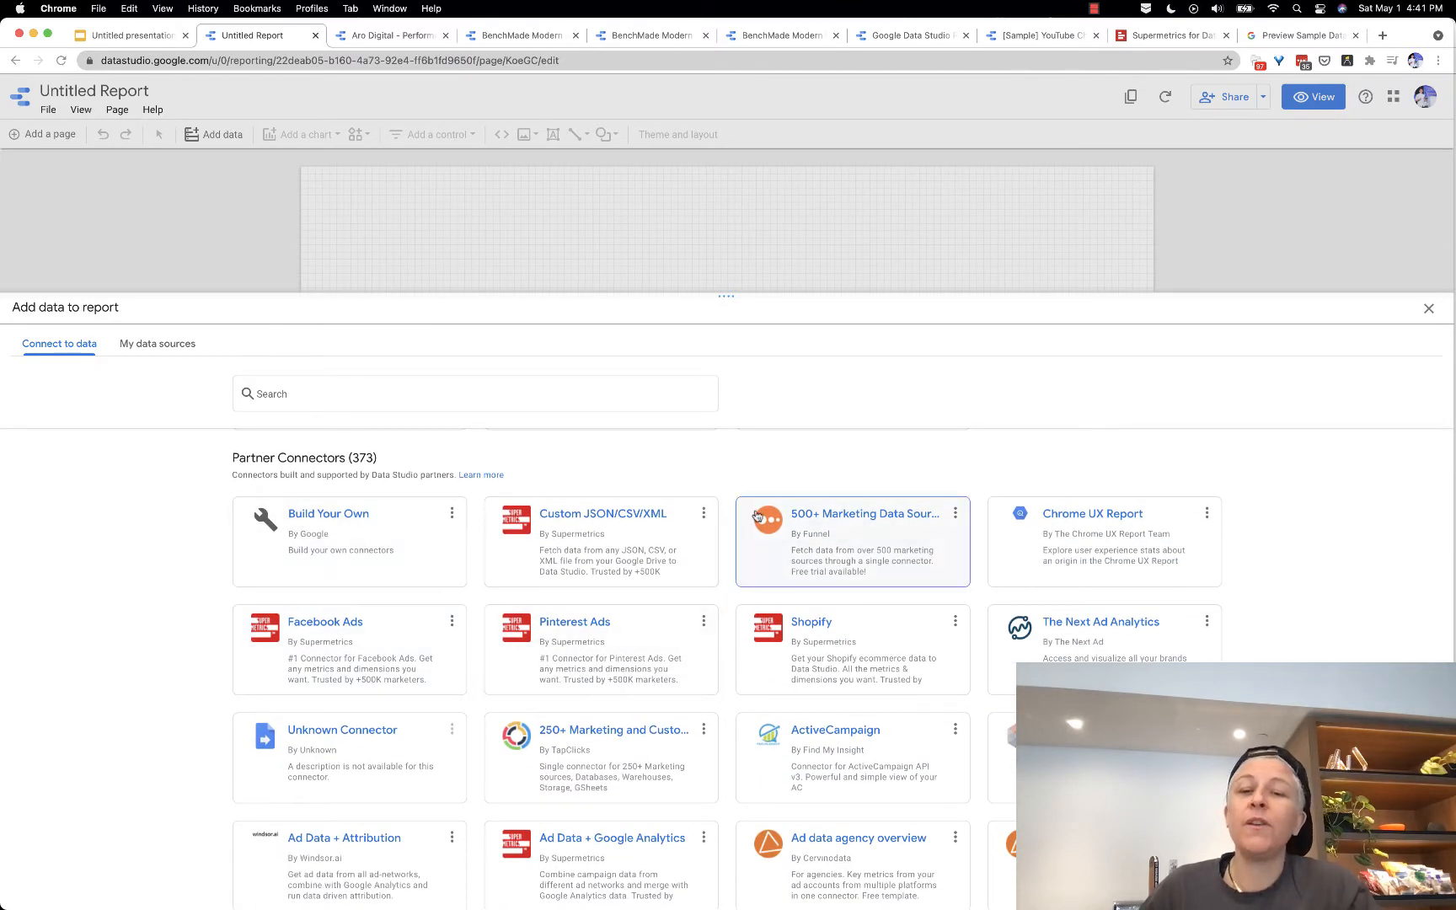
scroll(754, 788, "down", 2)
scroll(754, 788, "down", 1)
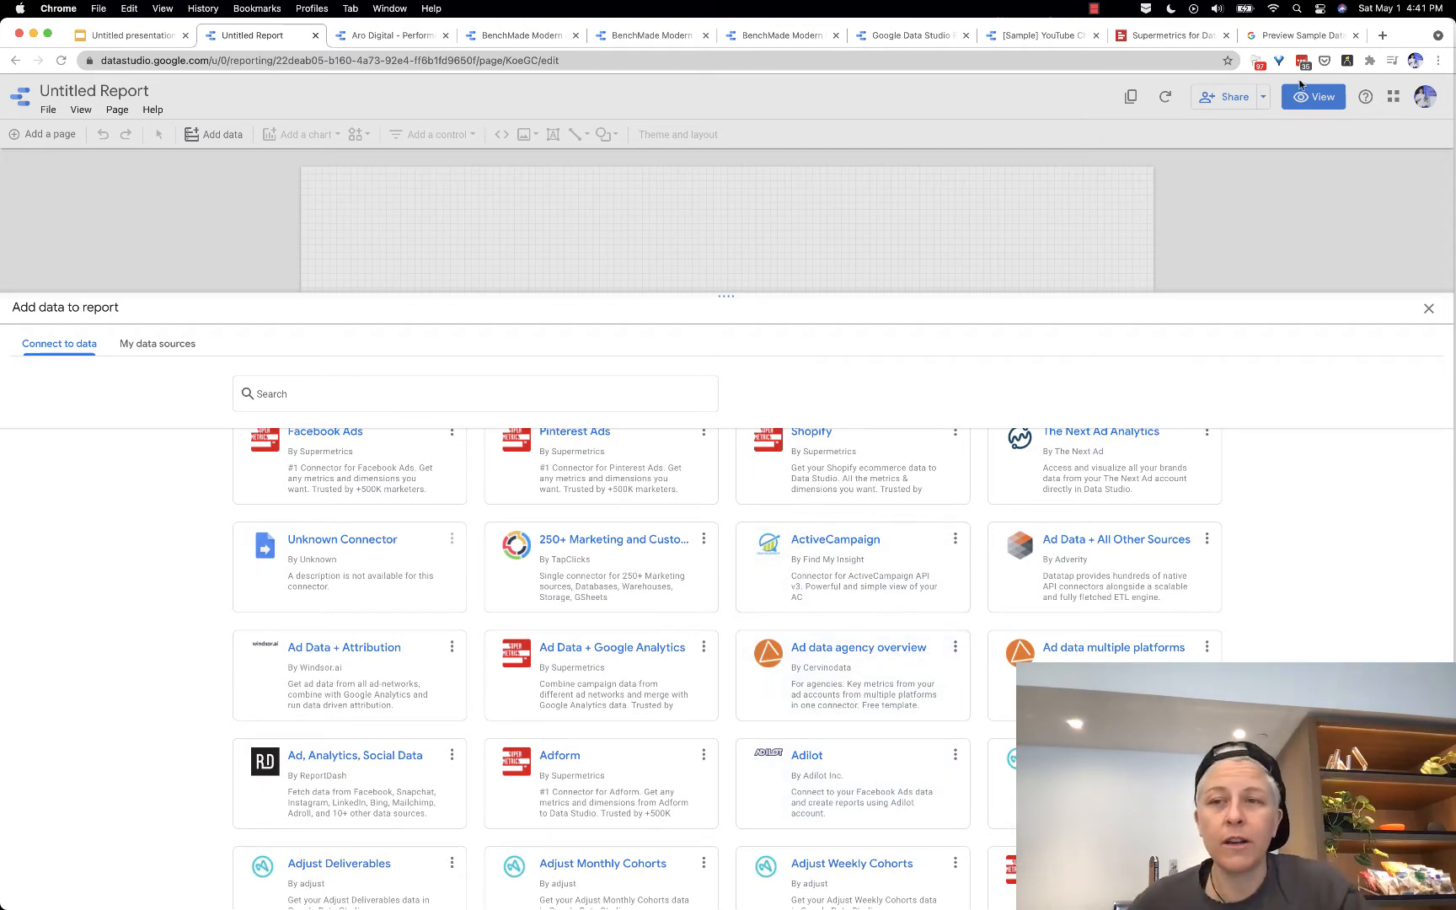
Step: Read through the Supermetrics product page for Data Studio, including its section on blending data from different sources
left_click(1140, 37)
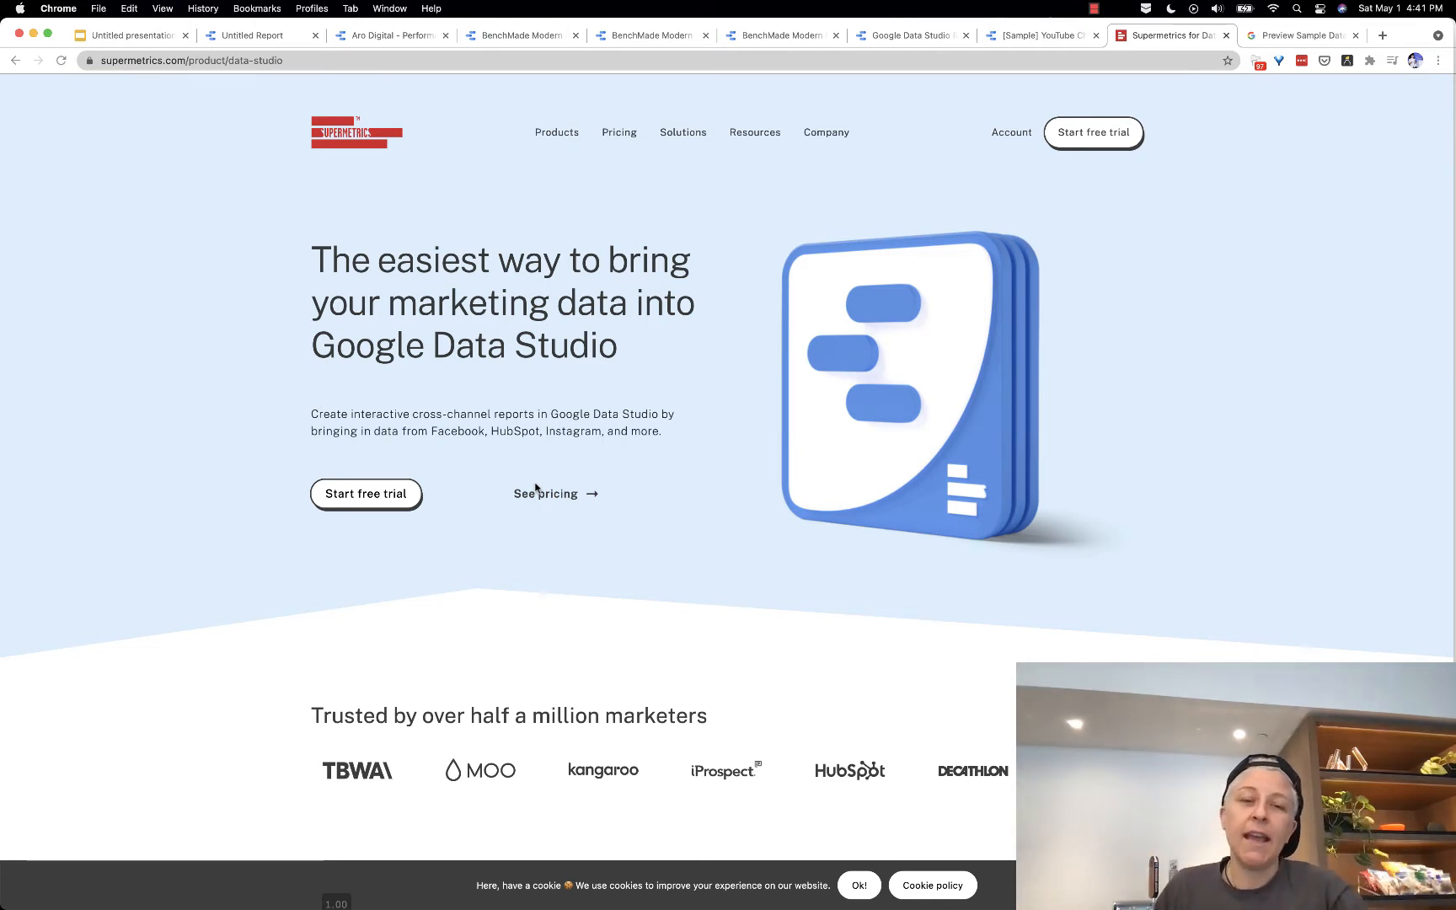
scroll(535, 487, "down", 6)
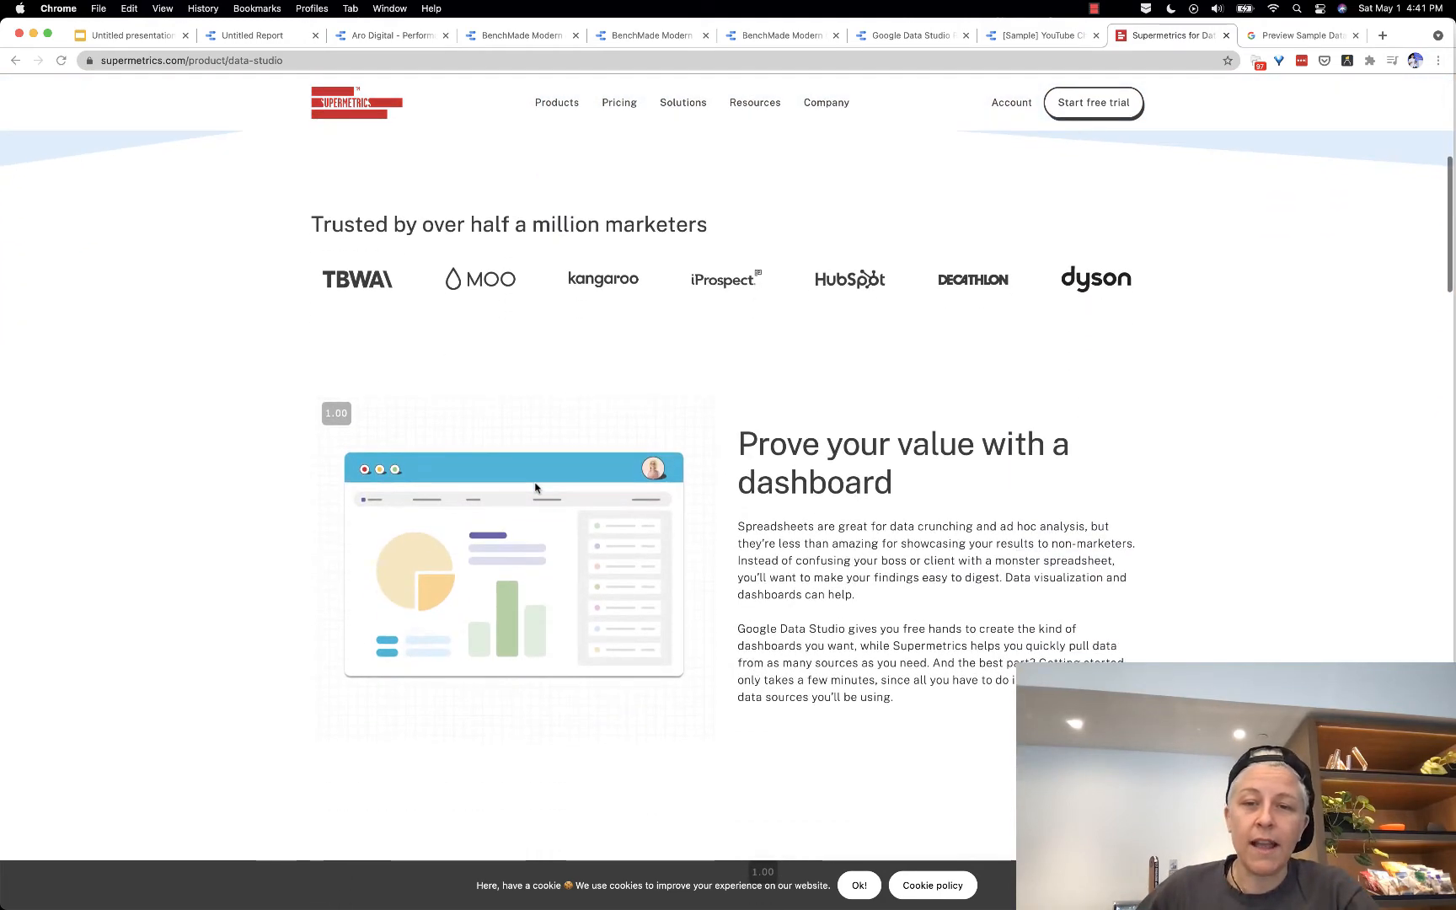
scroll(535, 487, "down", 6)
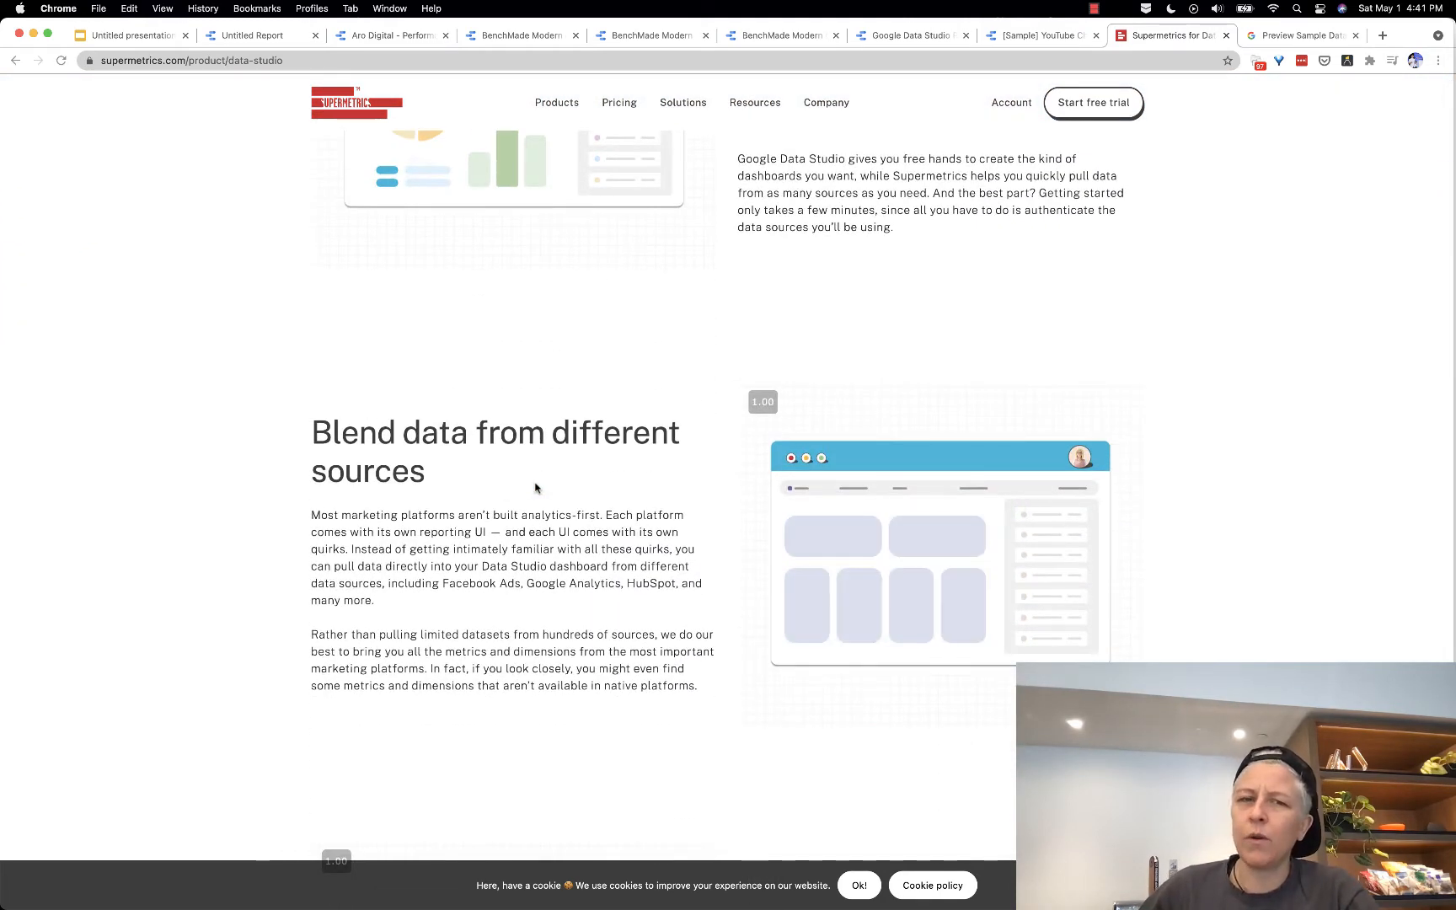
Step: Read the Supermetrics sections on automating data transfers and pulling data from BigQuery, and return to the presentation outline
scroll(535, 487, "down", 4)
scroll(535, 487, "down", 2)
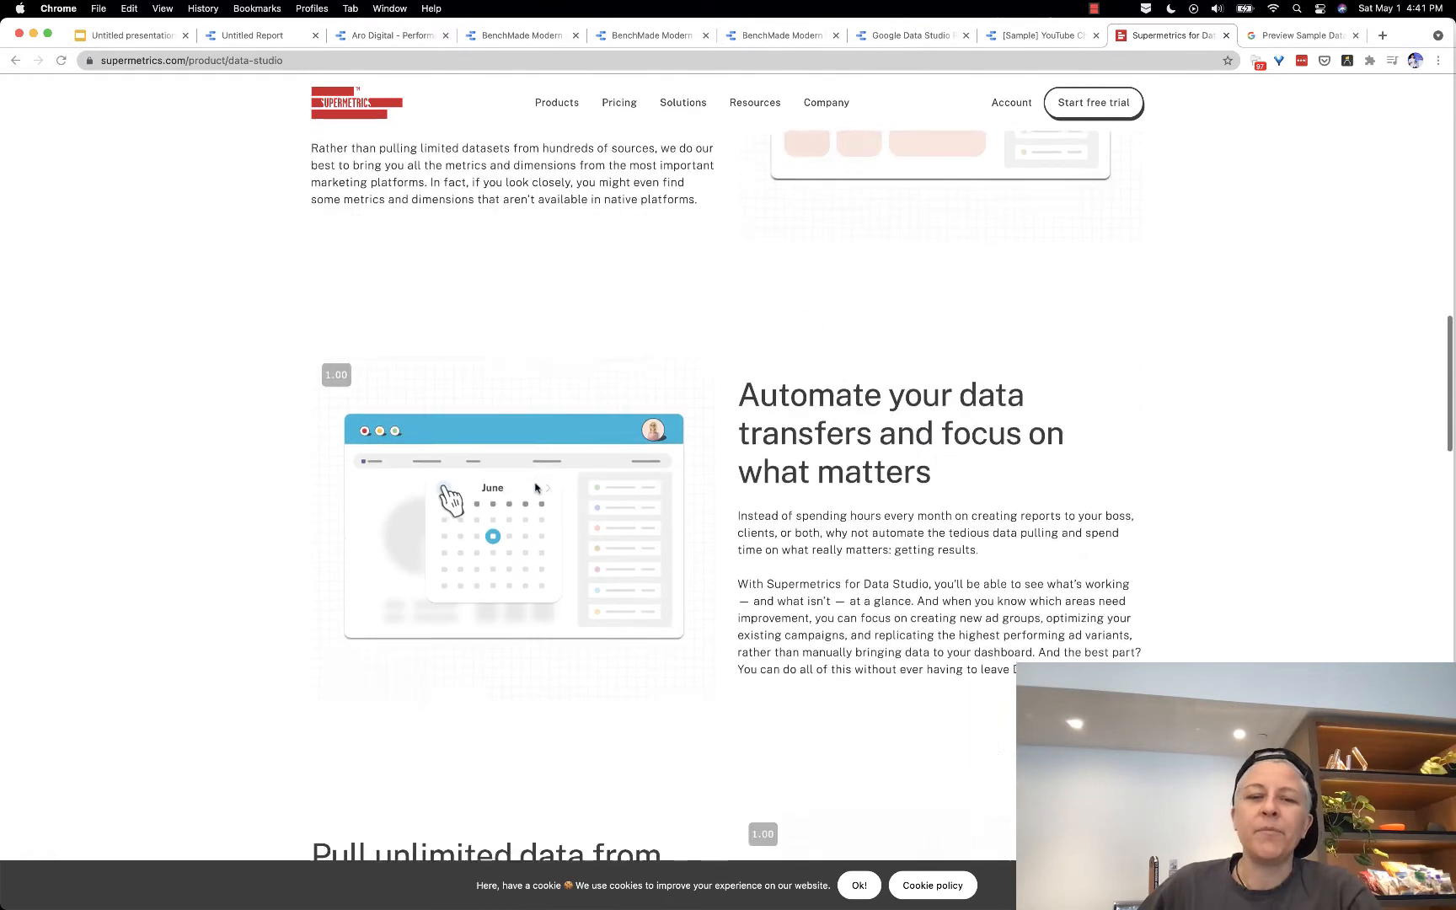
scroll(535, 487, "down", 3)
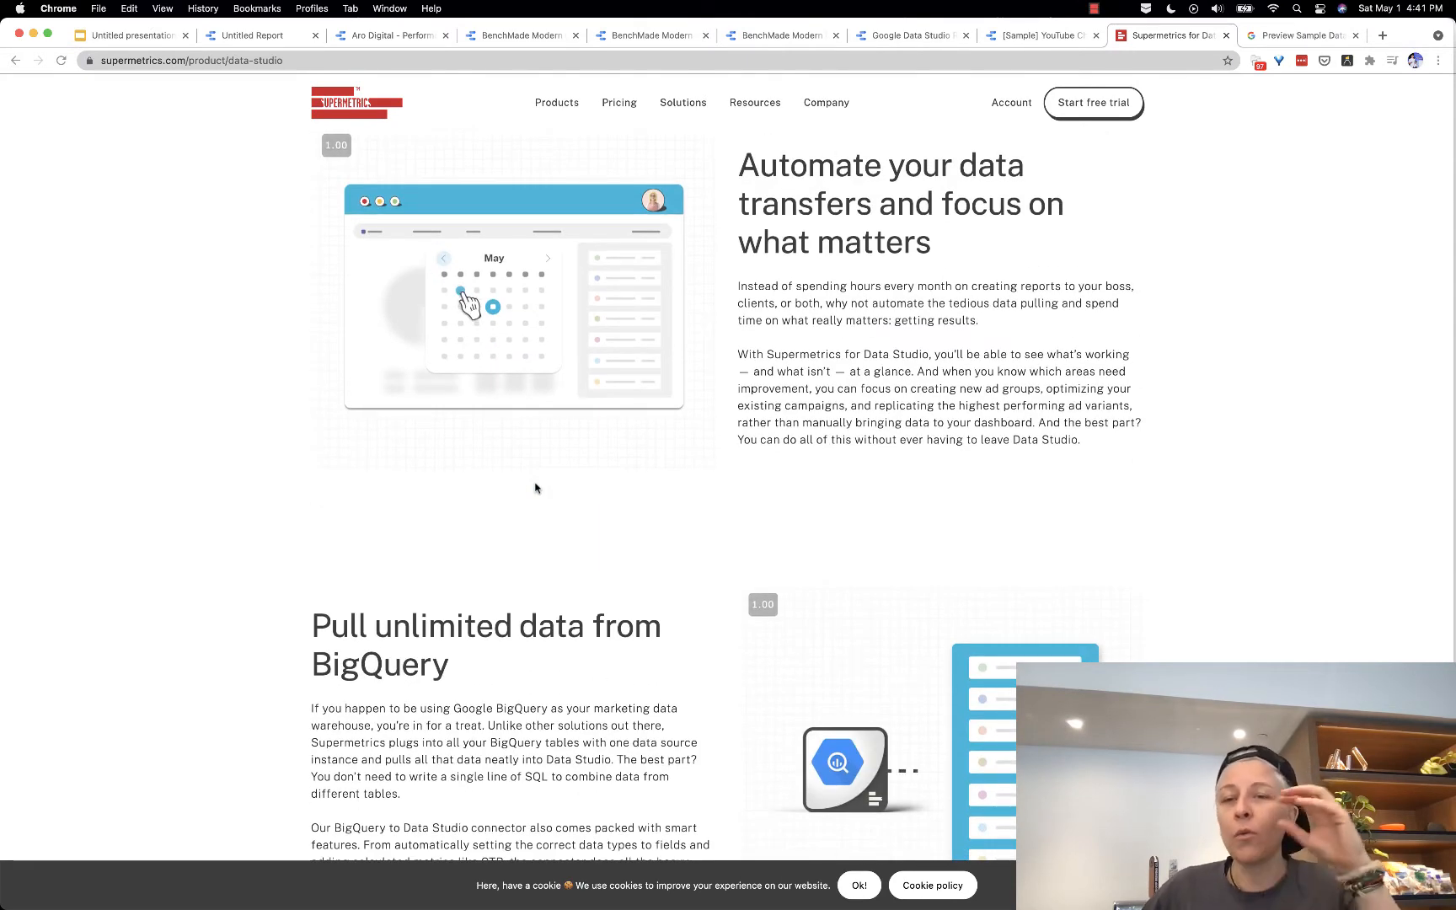
left_click(132, 35)
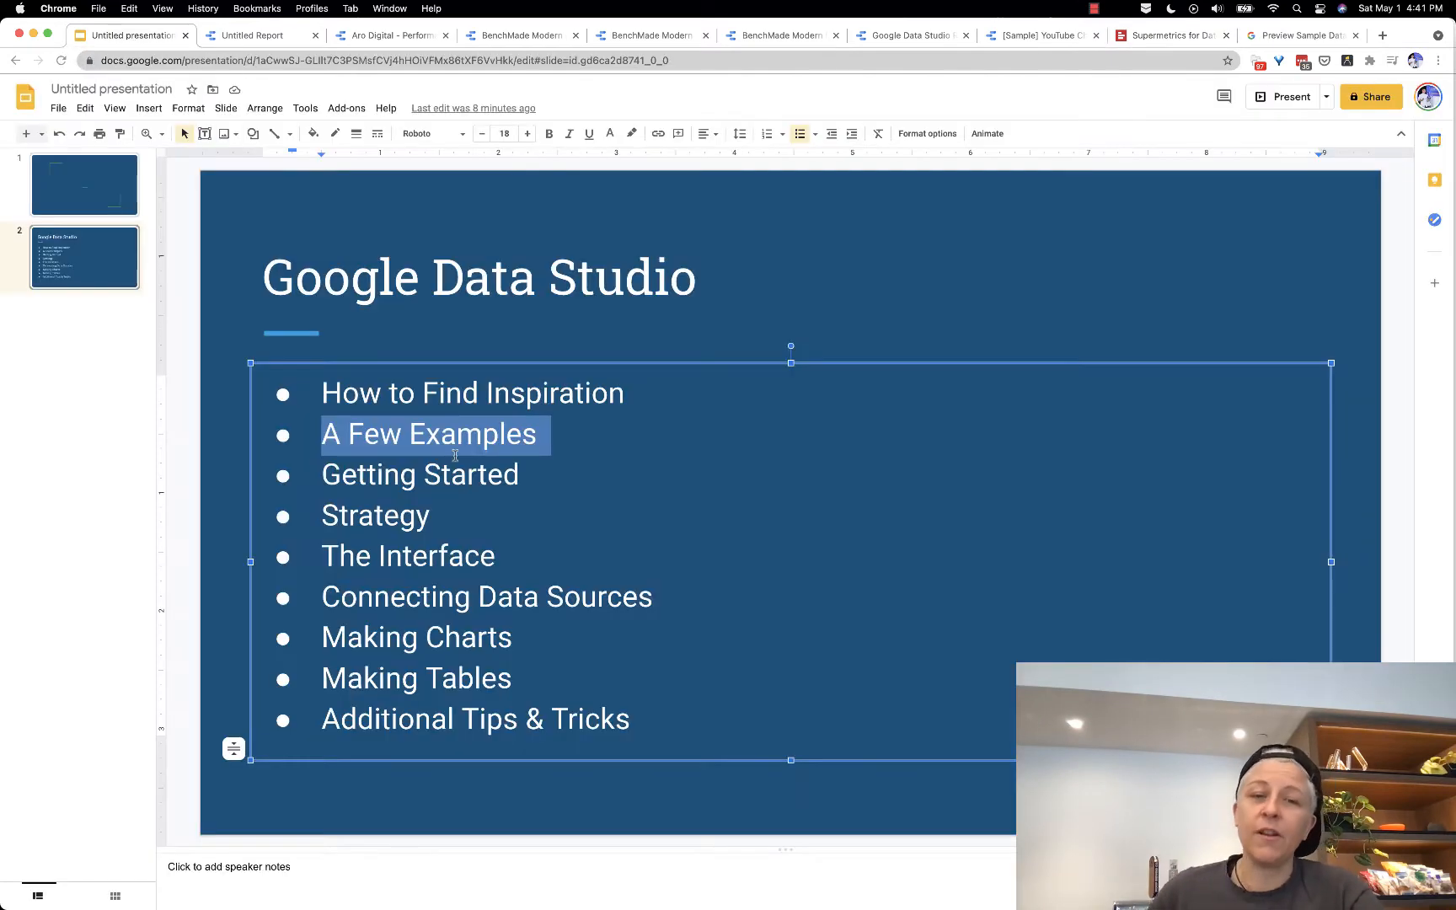
Step: Browse further partner connectors in the untitled report and close the data source selection
left_click(265, 40)
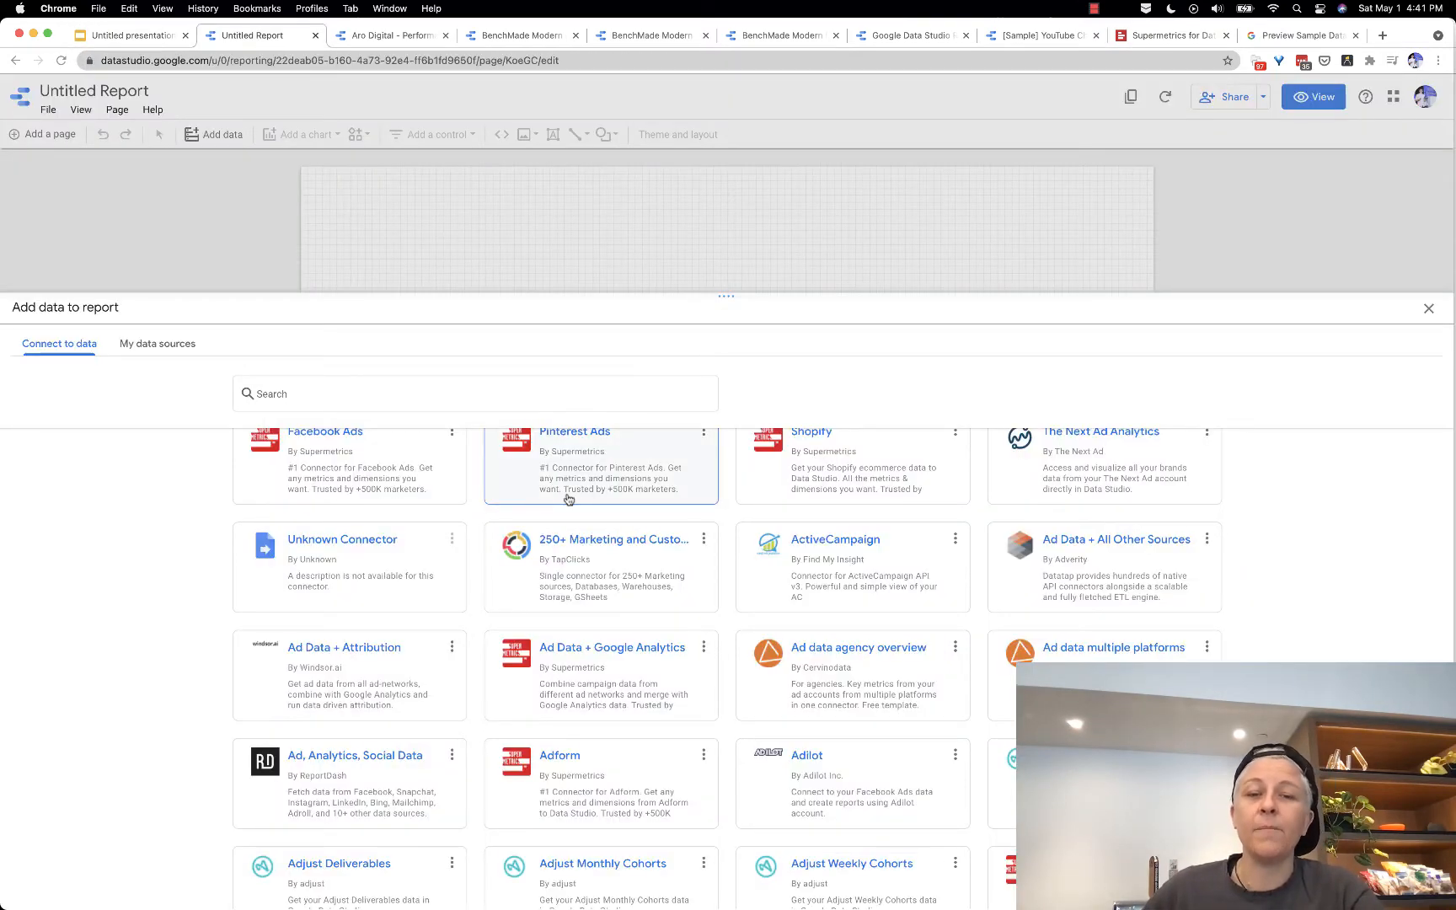
scroll(569, 500, "down", 10)
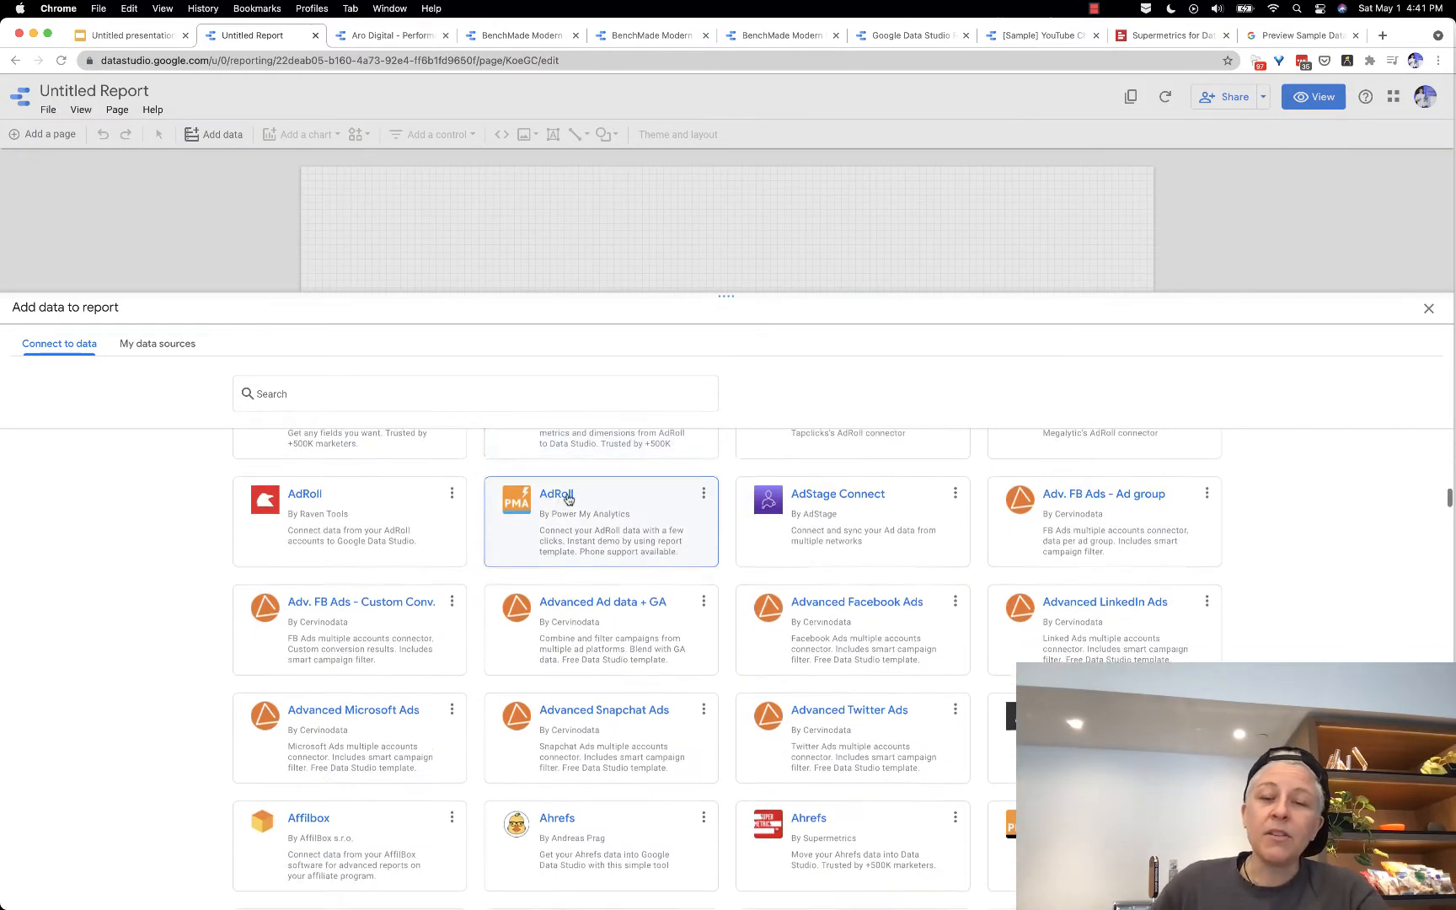
scroll(568, 499, "down", 5)
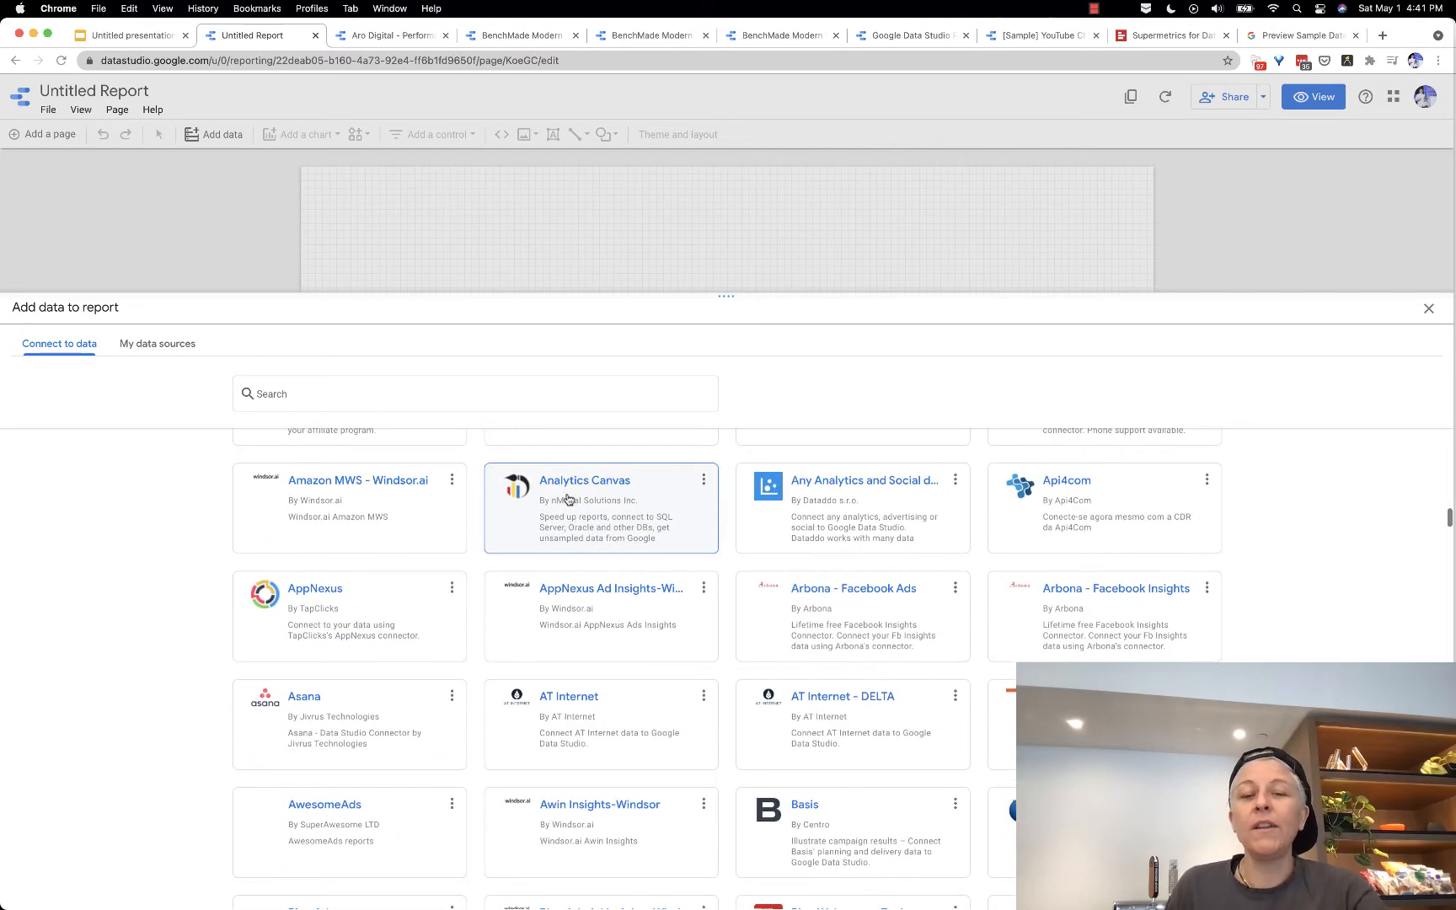
scroll(569, 500, "up", 2)
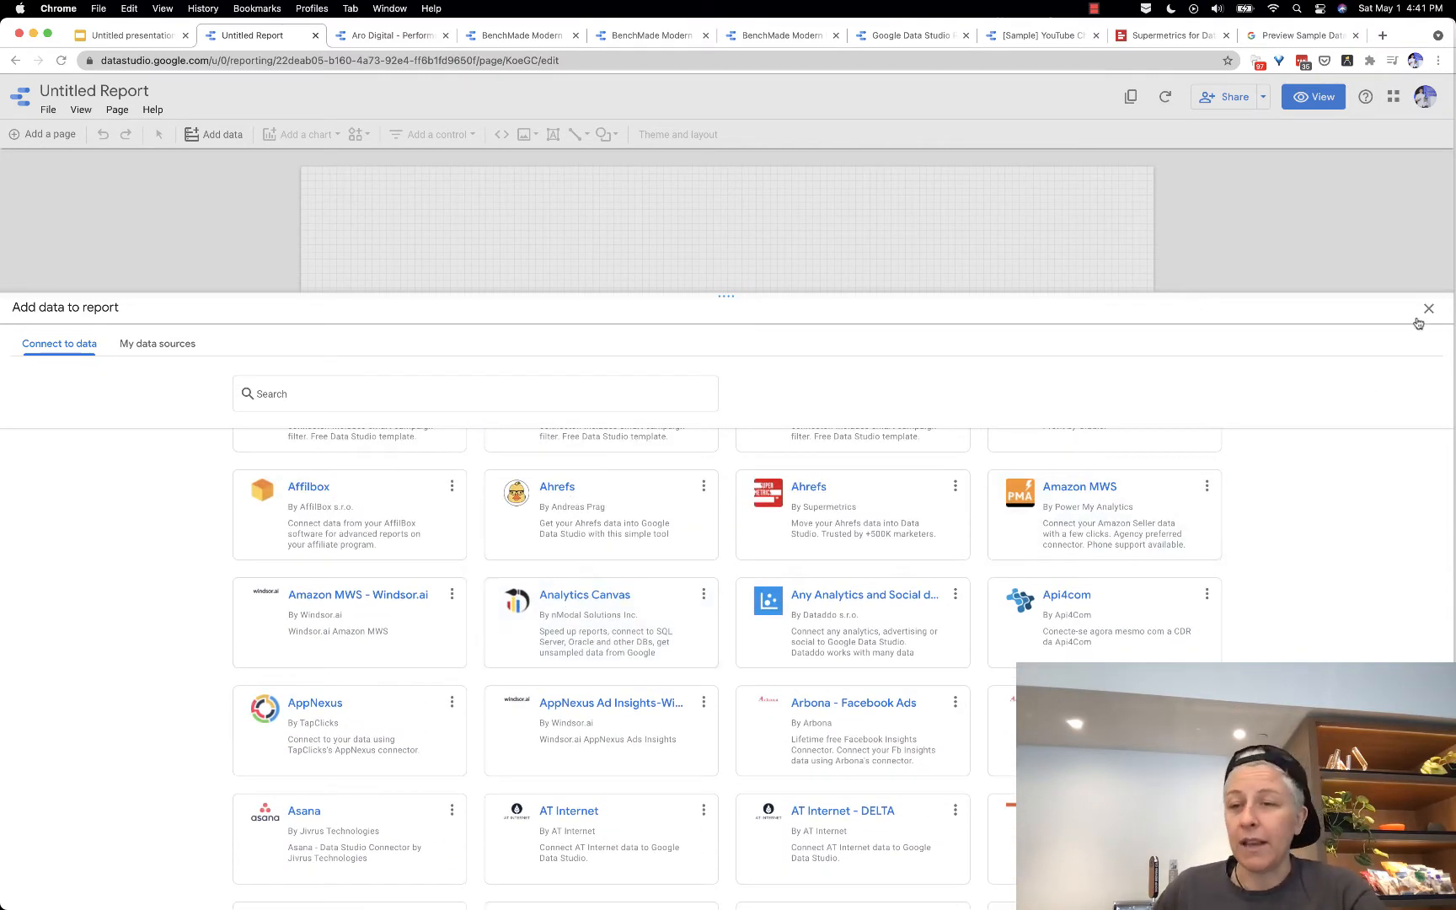
left_click(1427, 309)
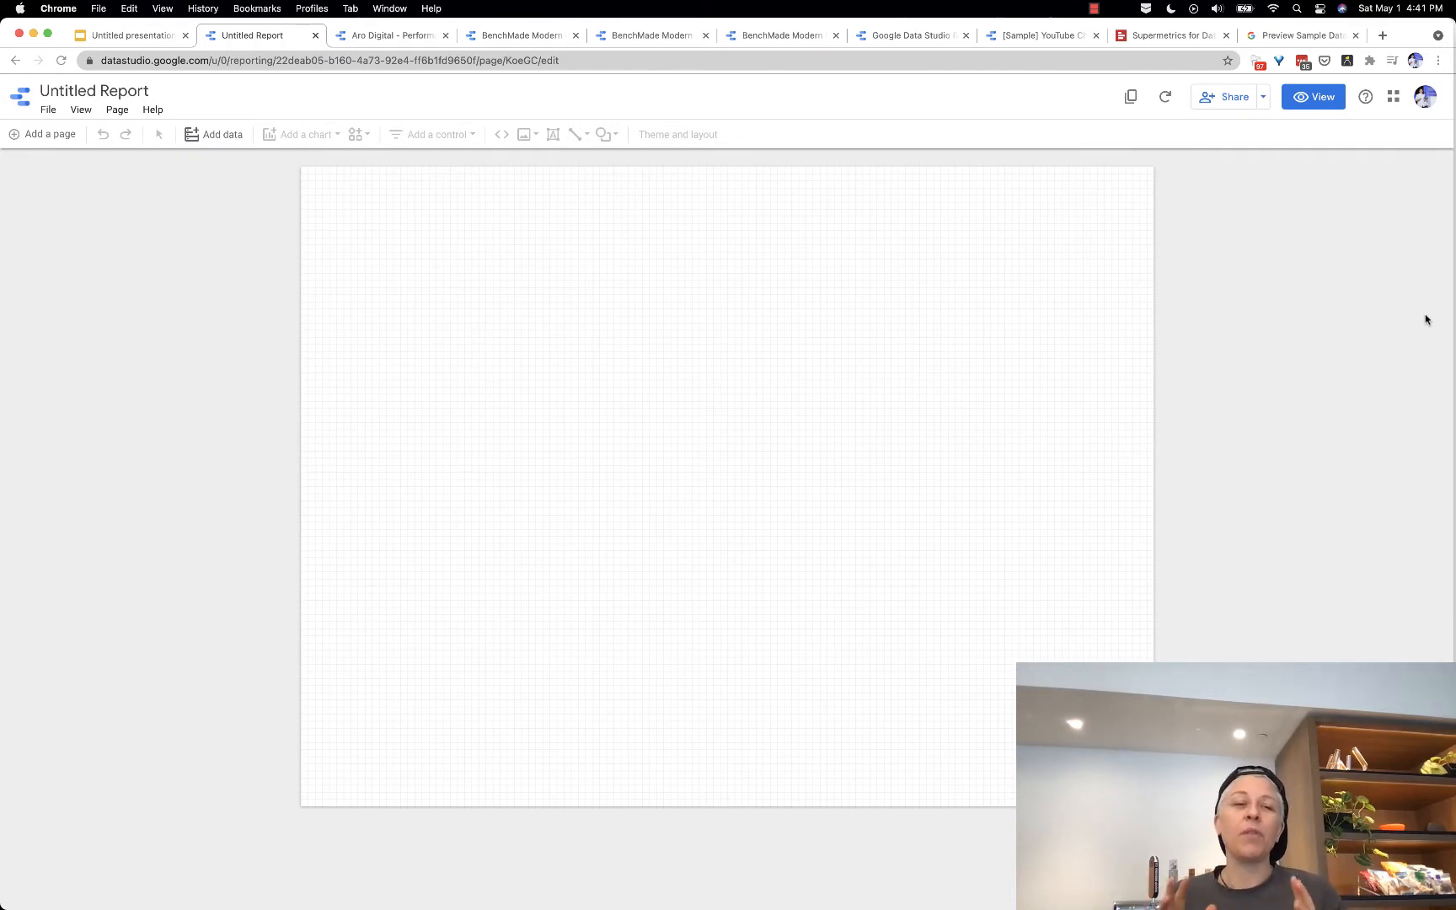
Step: Highlight "The Interface" in the presentation's Google Data Studio outline and return to the untitled report
left_click(143, 35)
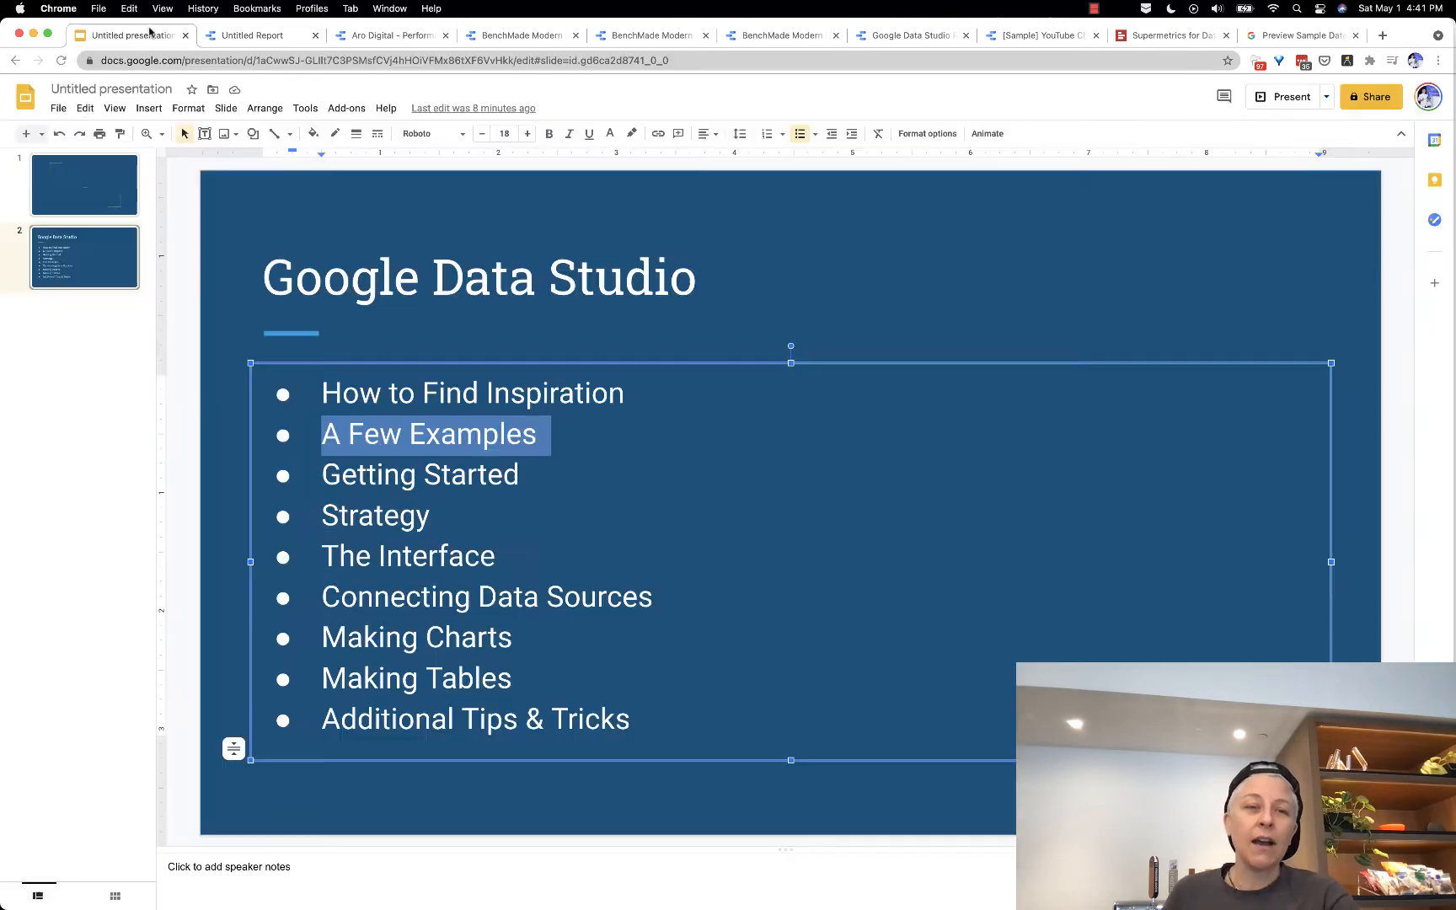
triple_click(380, 555)
left_click(244, 35)
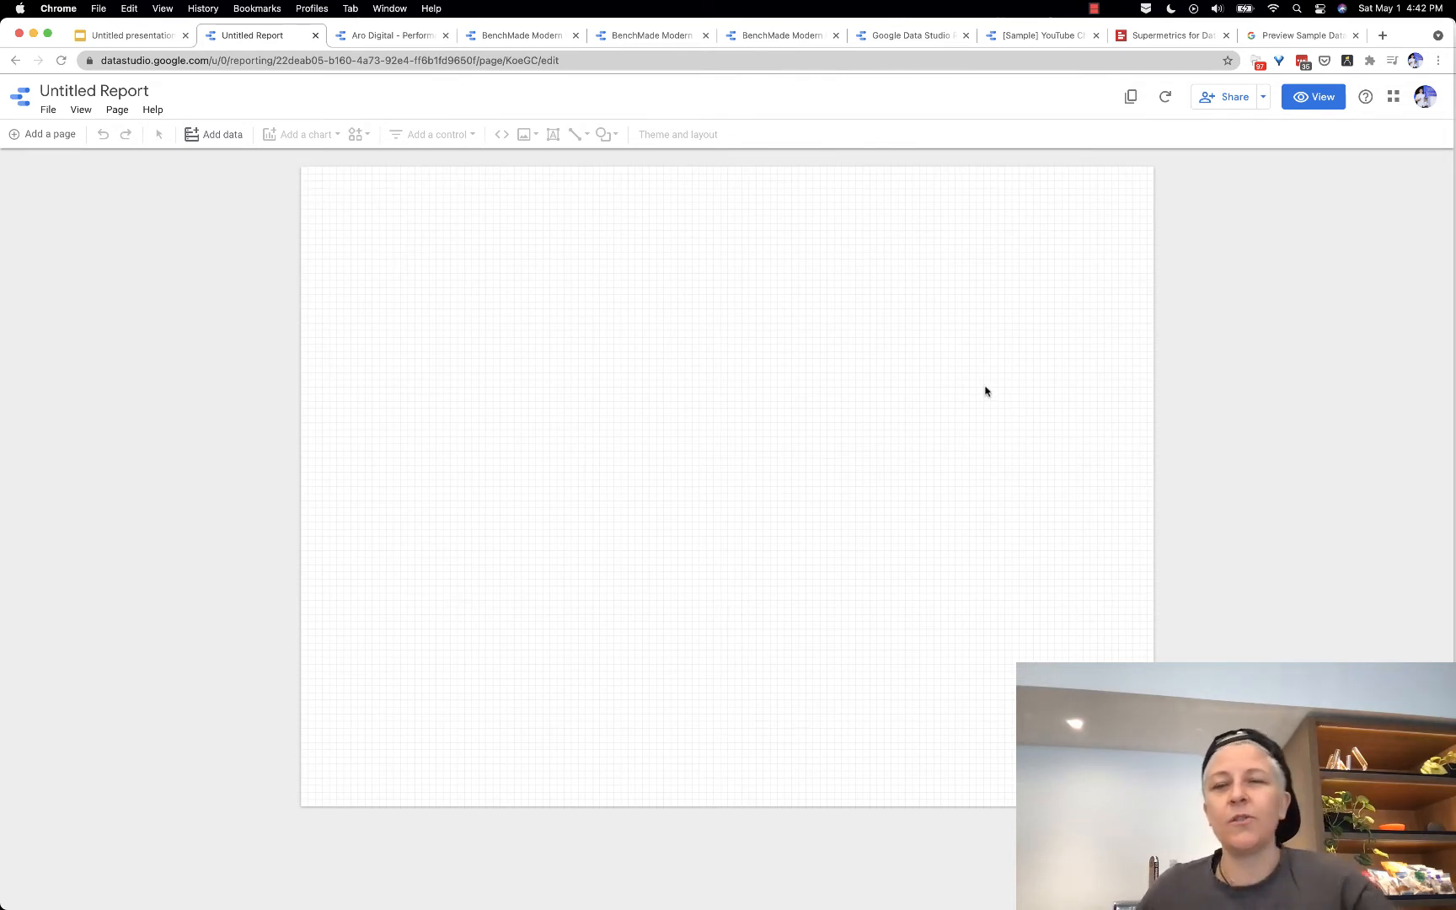
Step: Preview the blank report in view mode and return to editing
left_click(1312, 97)
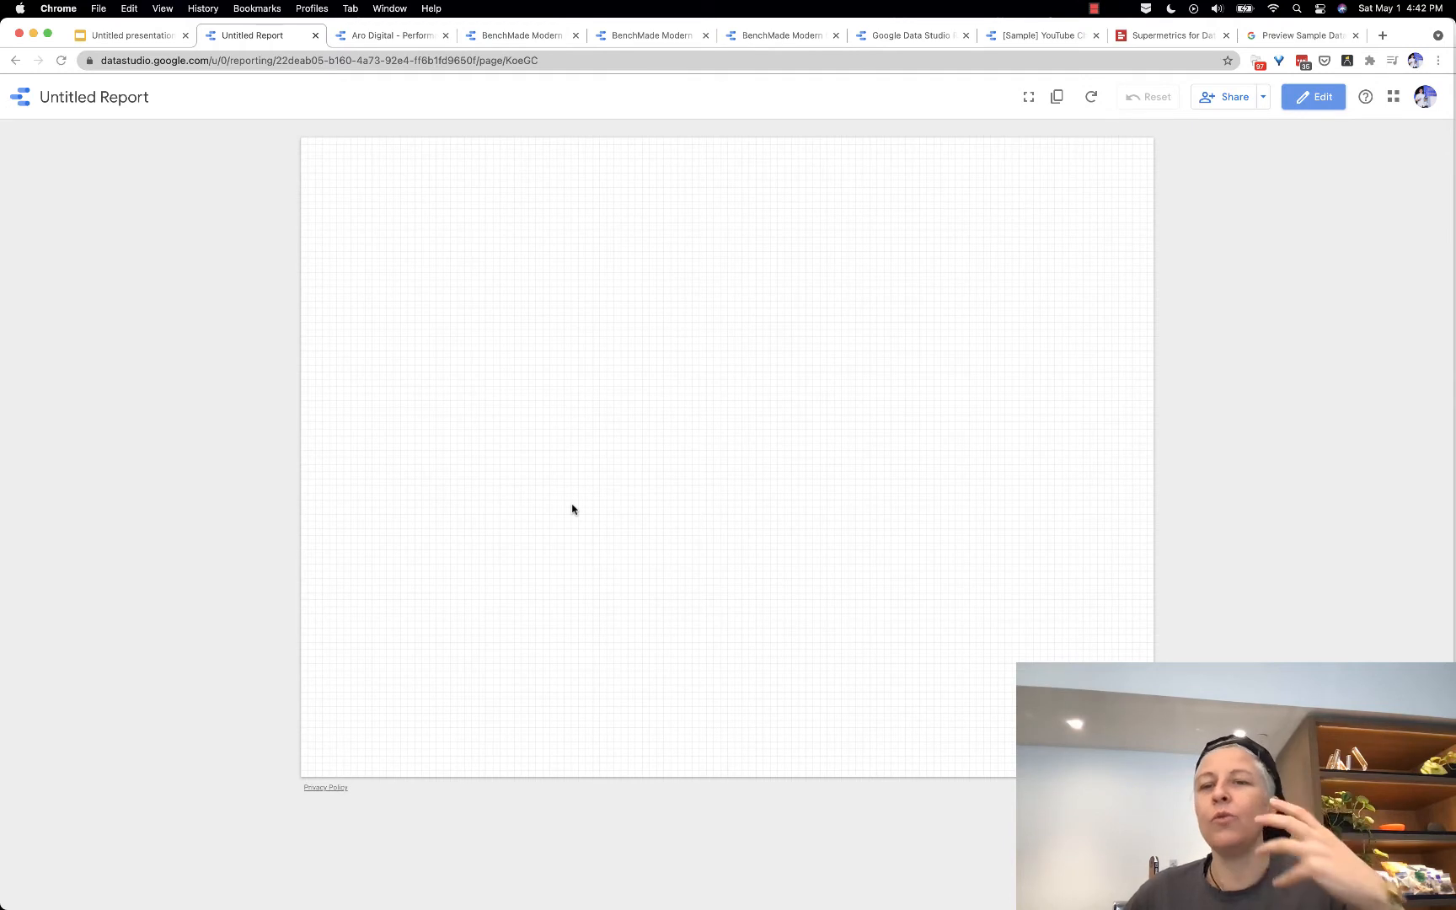
left_click(1314, 98)
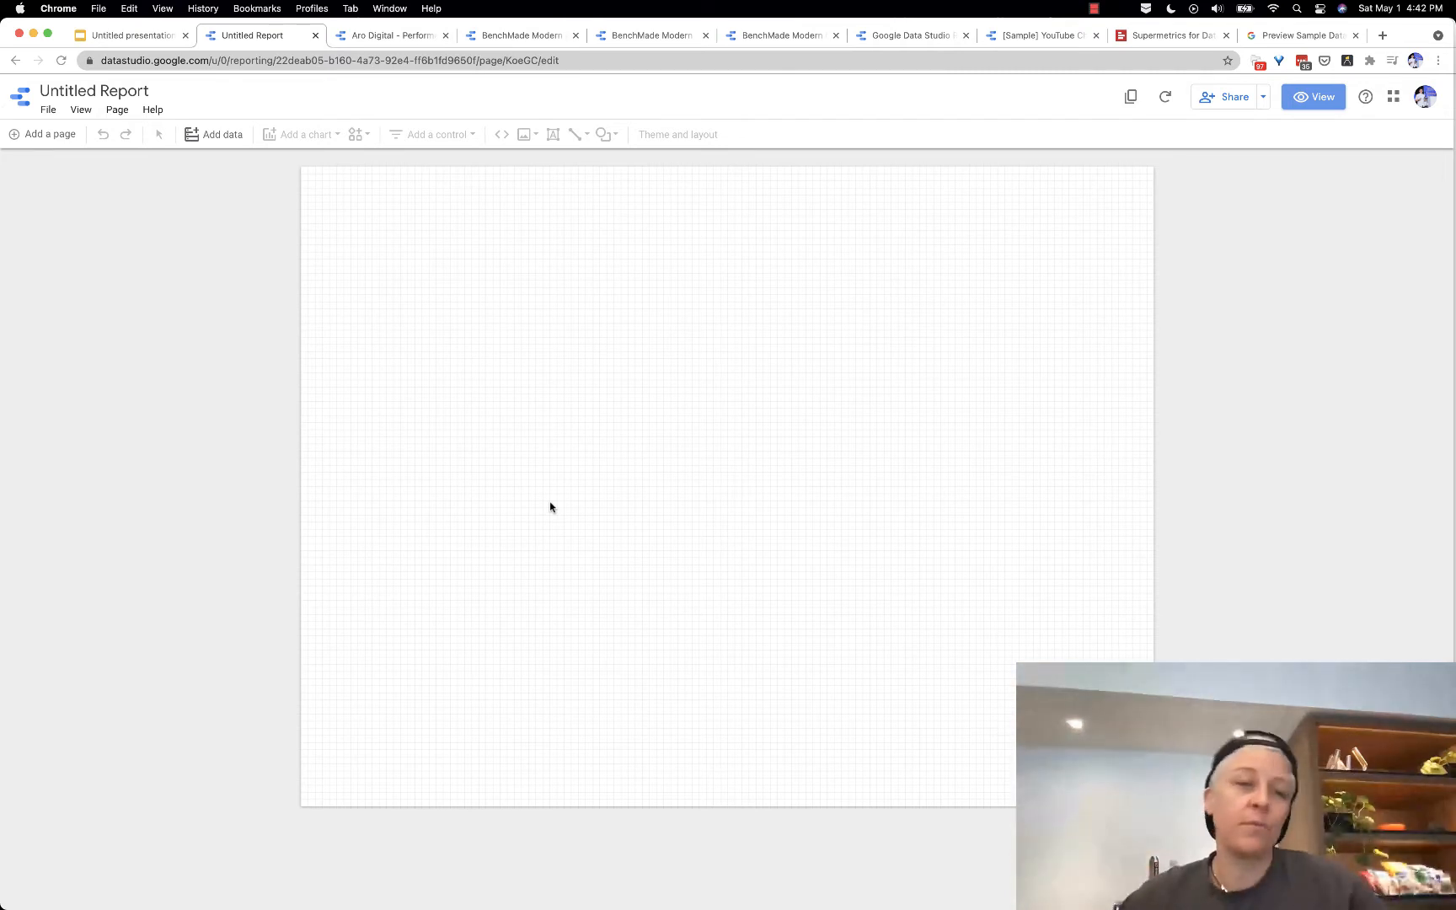
Step: Add a second page to the untitled report and go back to page 1
left_click(42, 136)
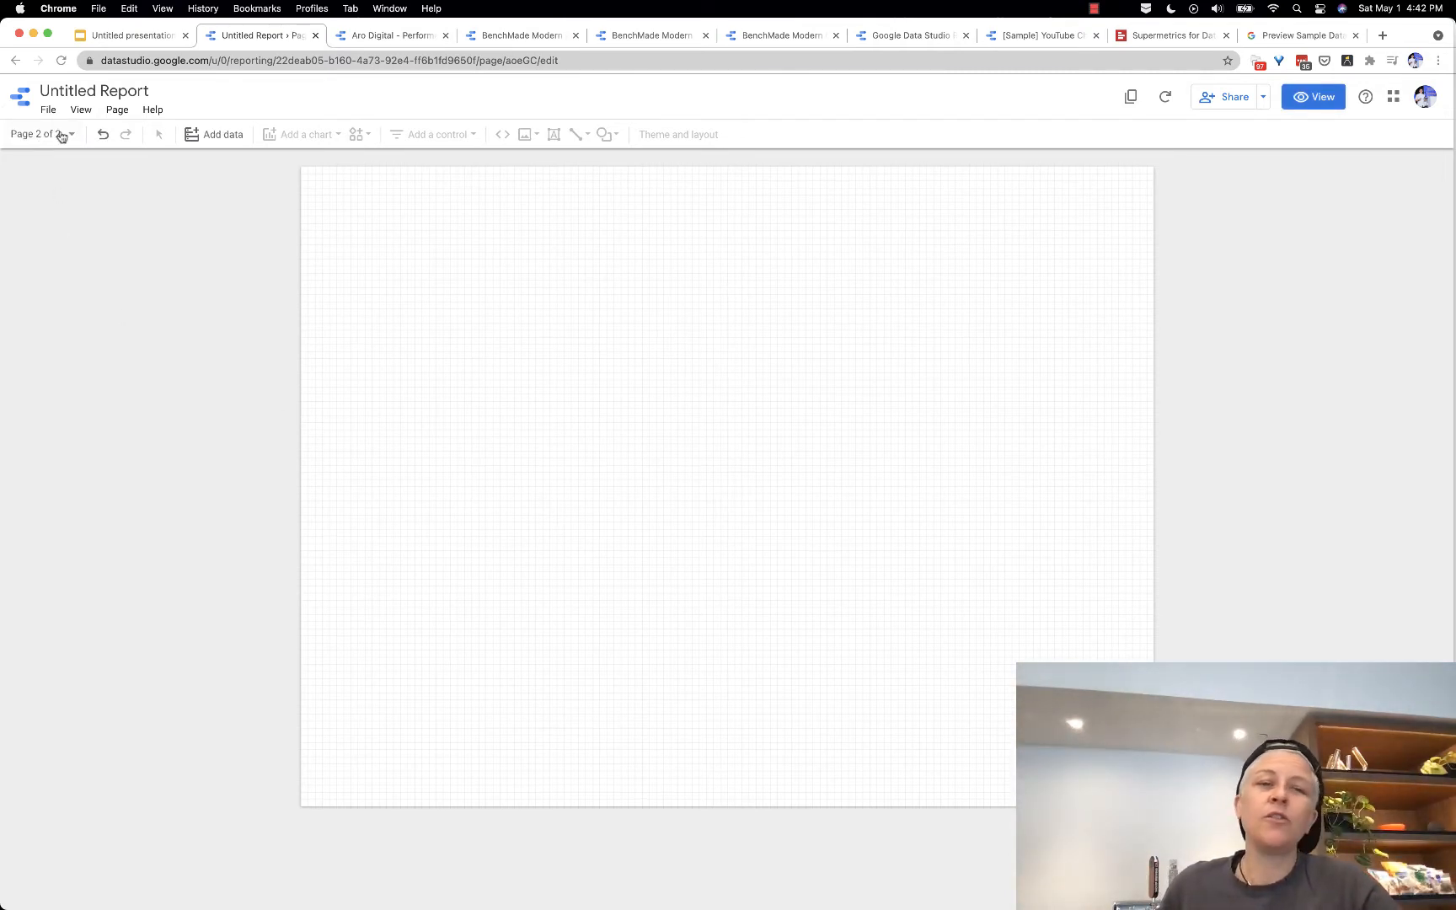
left_click(61, 136)
left_click(67, 199)
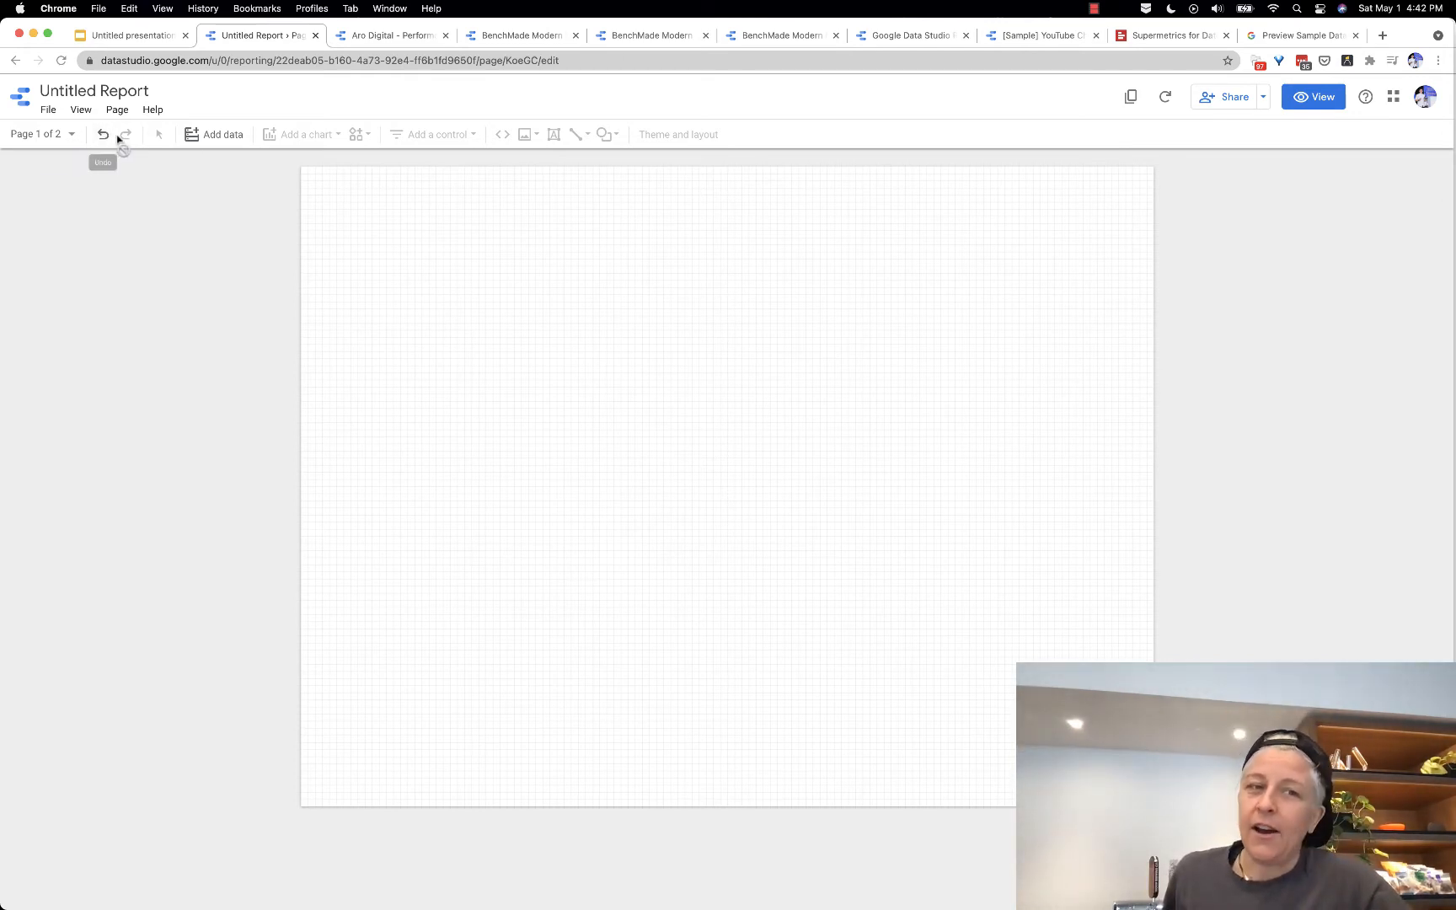
Step: Add a Google Analytics data source from the Bonnie Jennifer Jewelry account, using its Bonnie Jennifer Universal Analytics property and All Web Site Data view
left_click(195, 138)
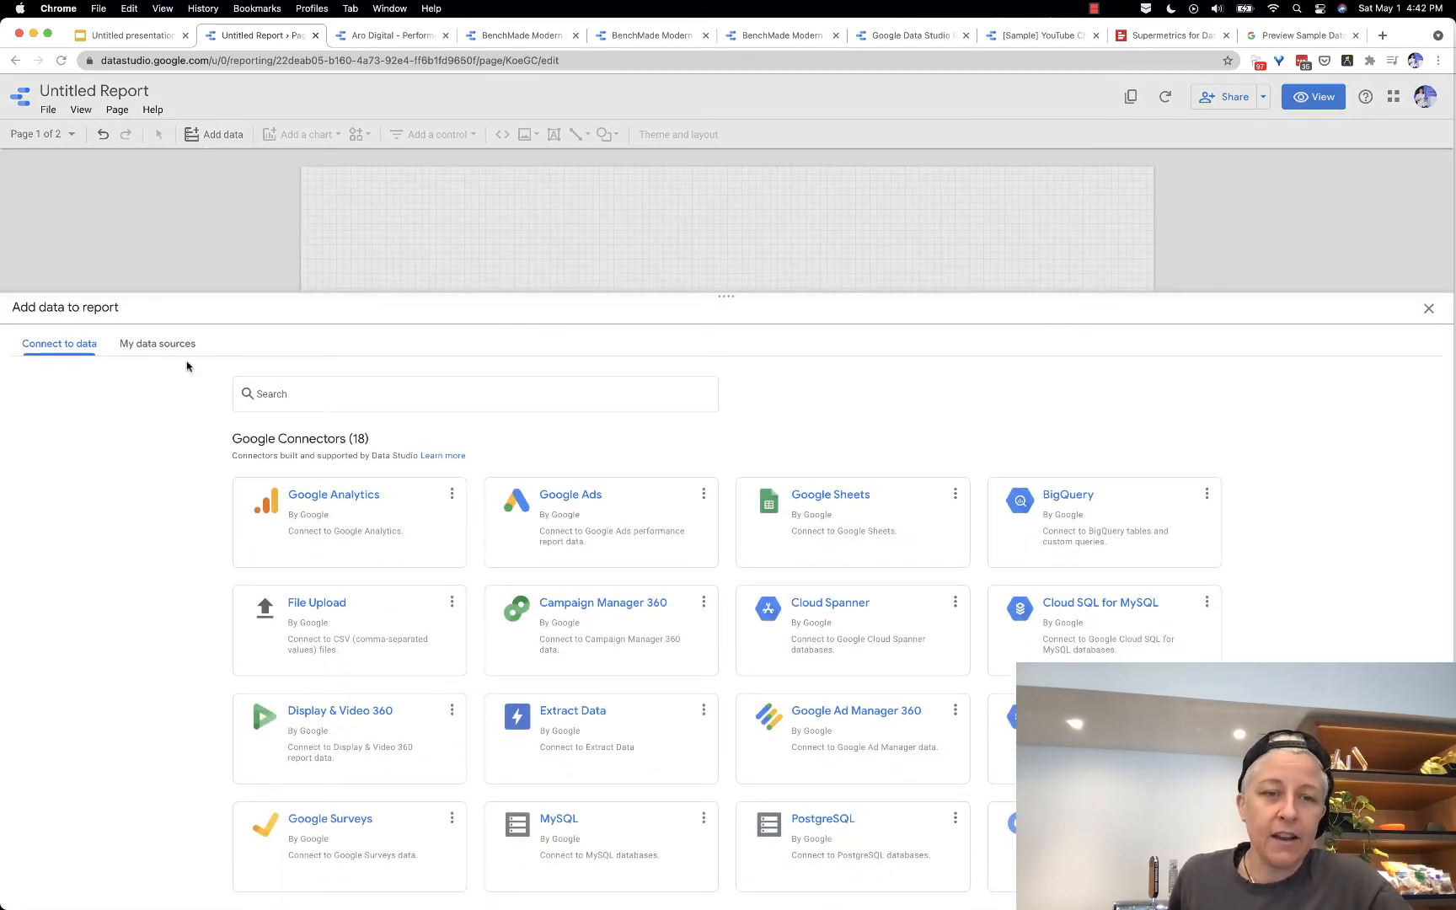
left_click(1428, 308)
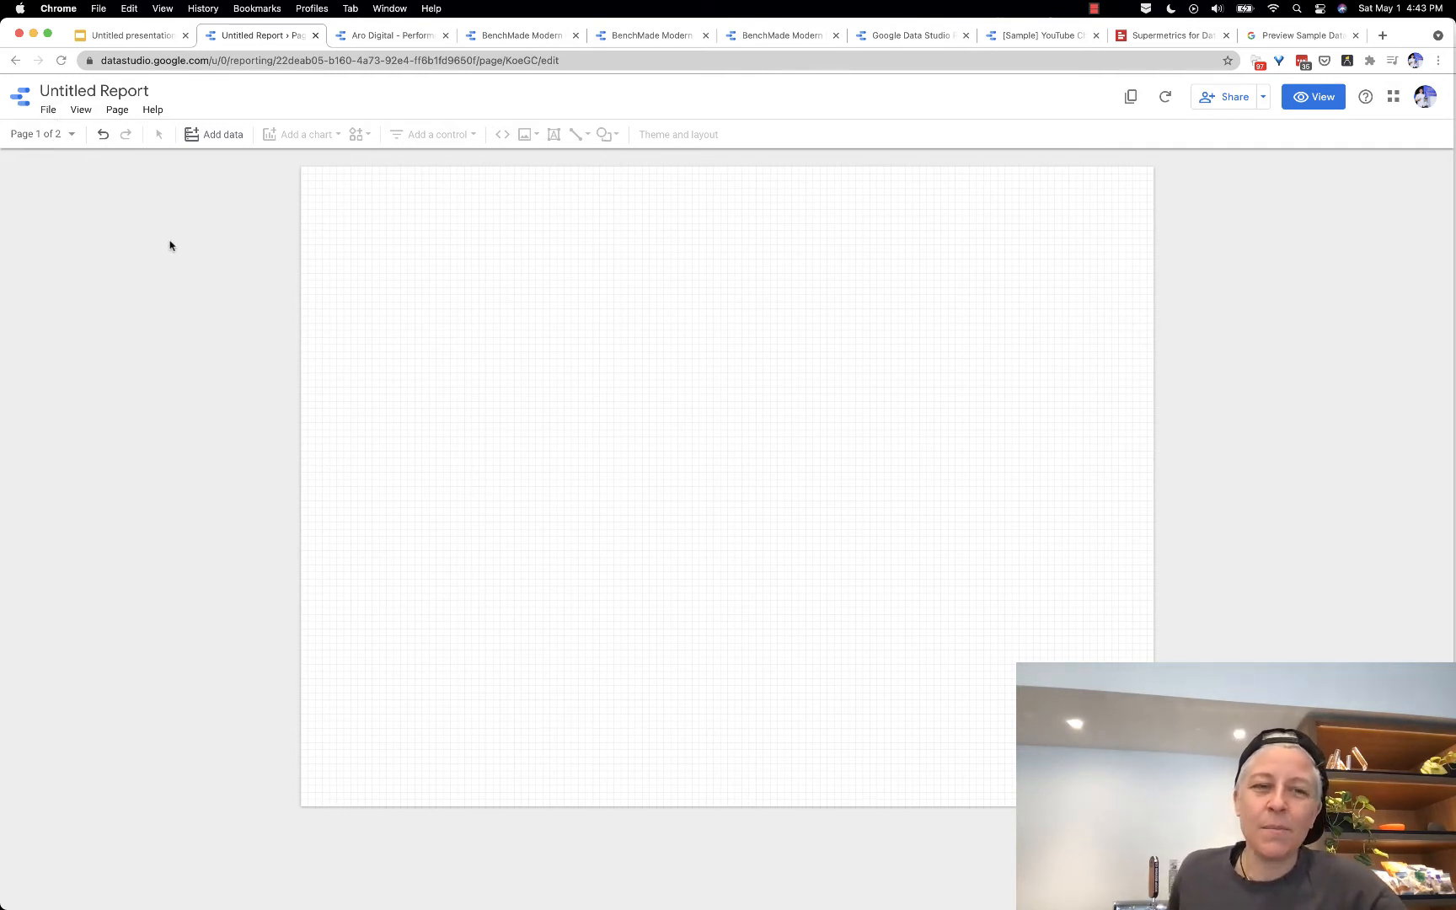
left_click(210, 139)
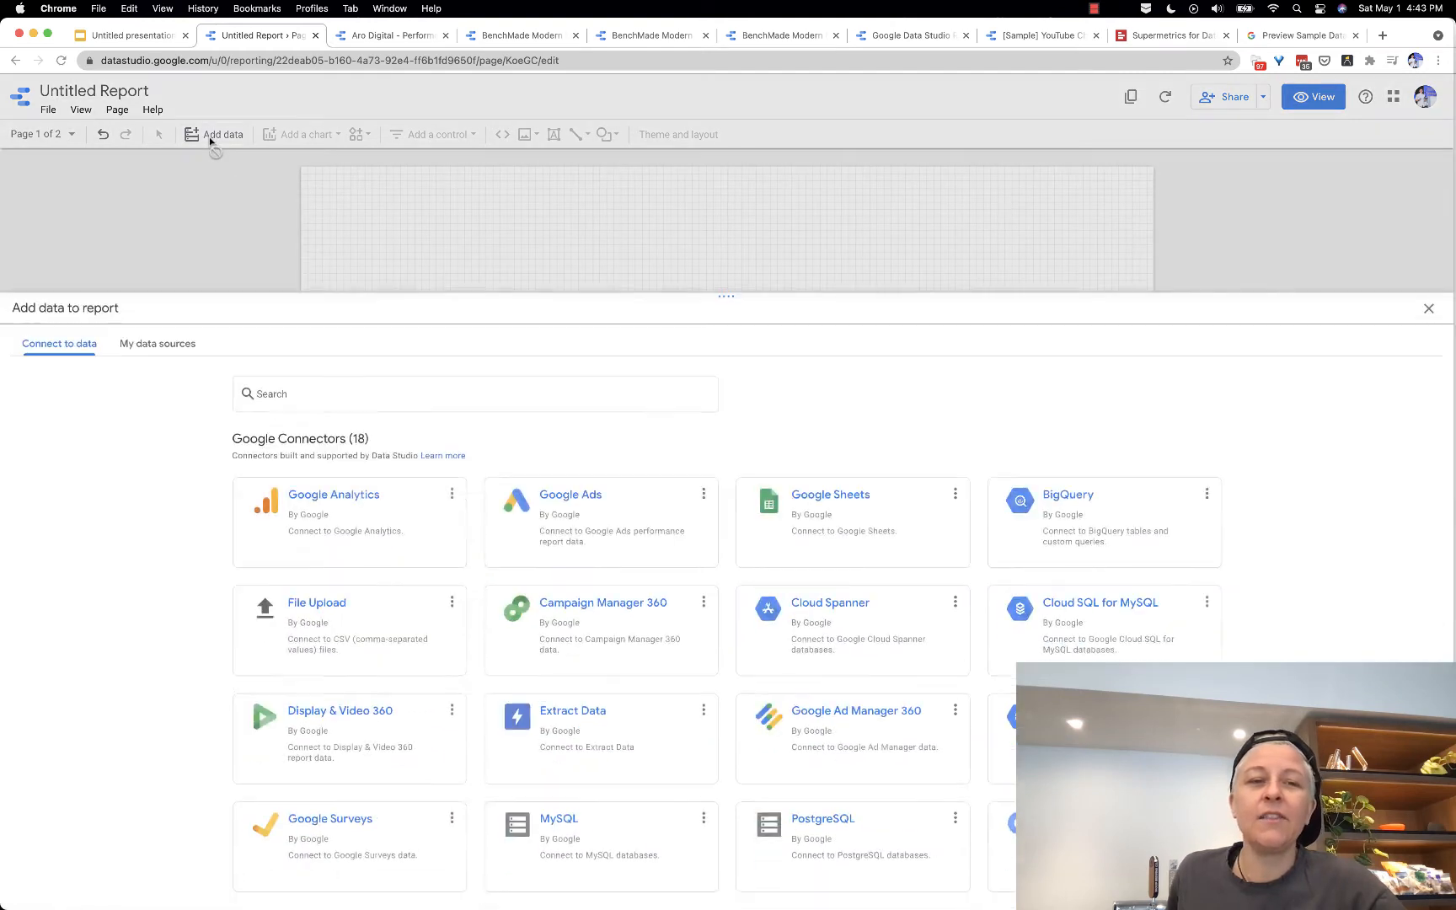
left_click(345, 551)
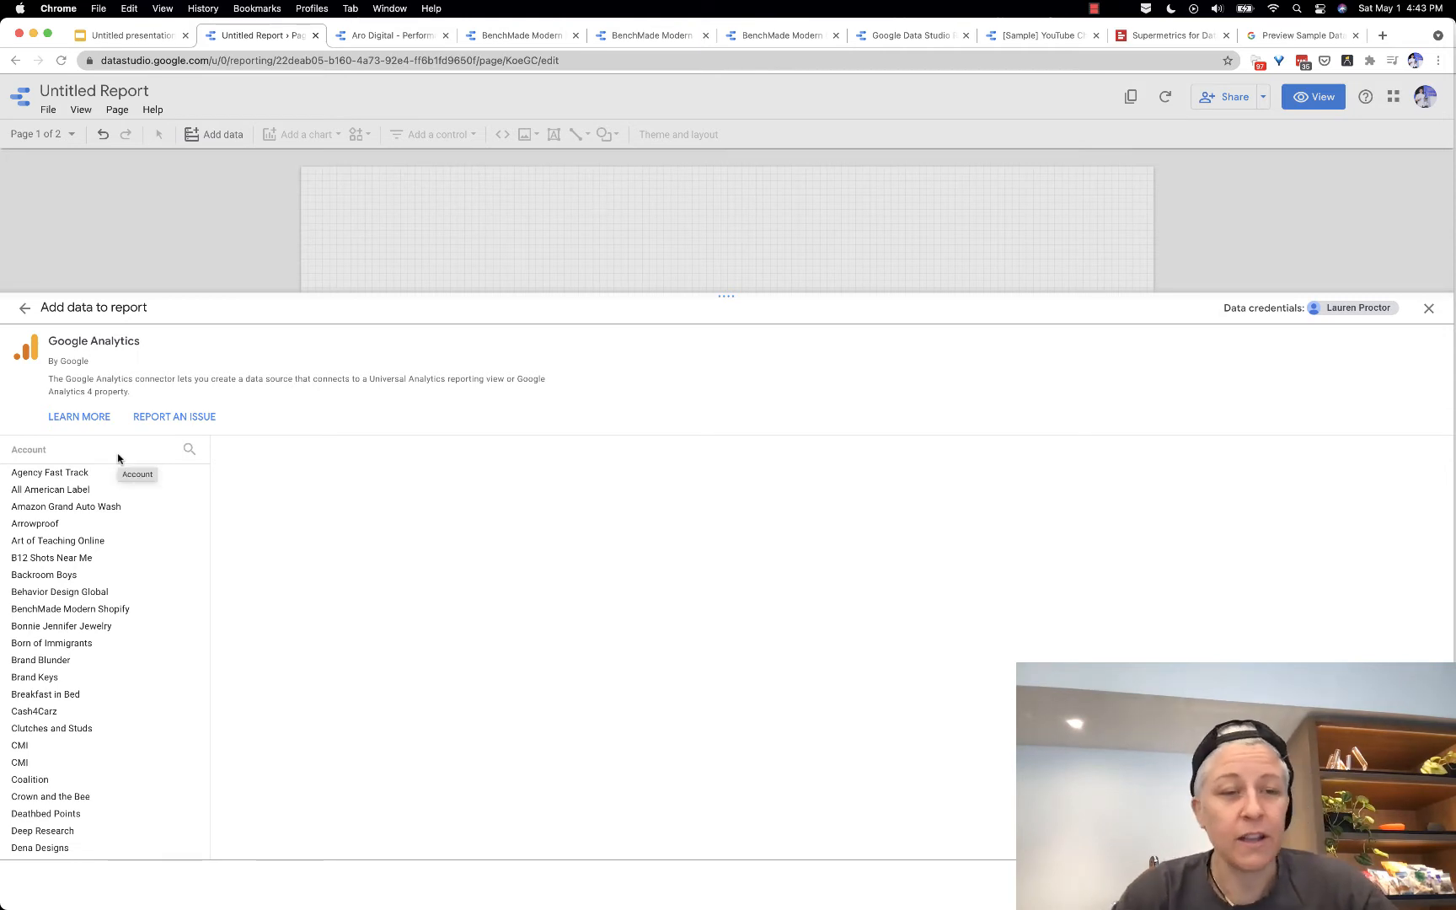
left_click(189, 453)
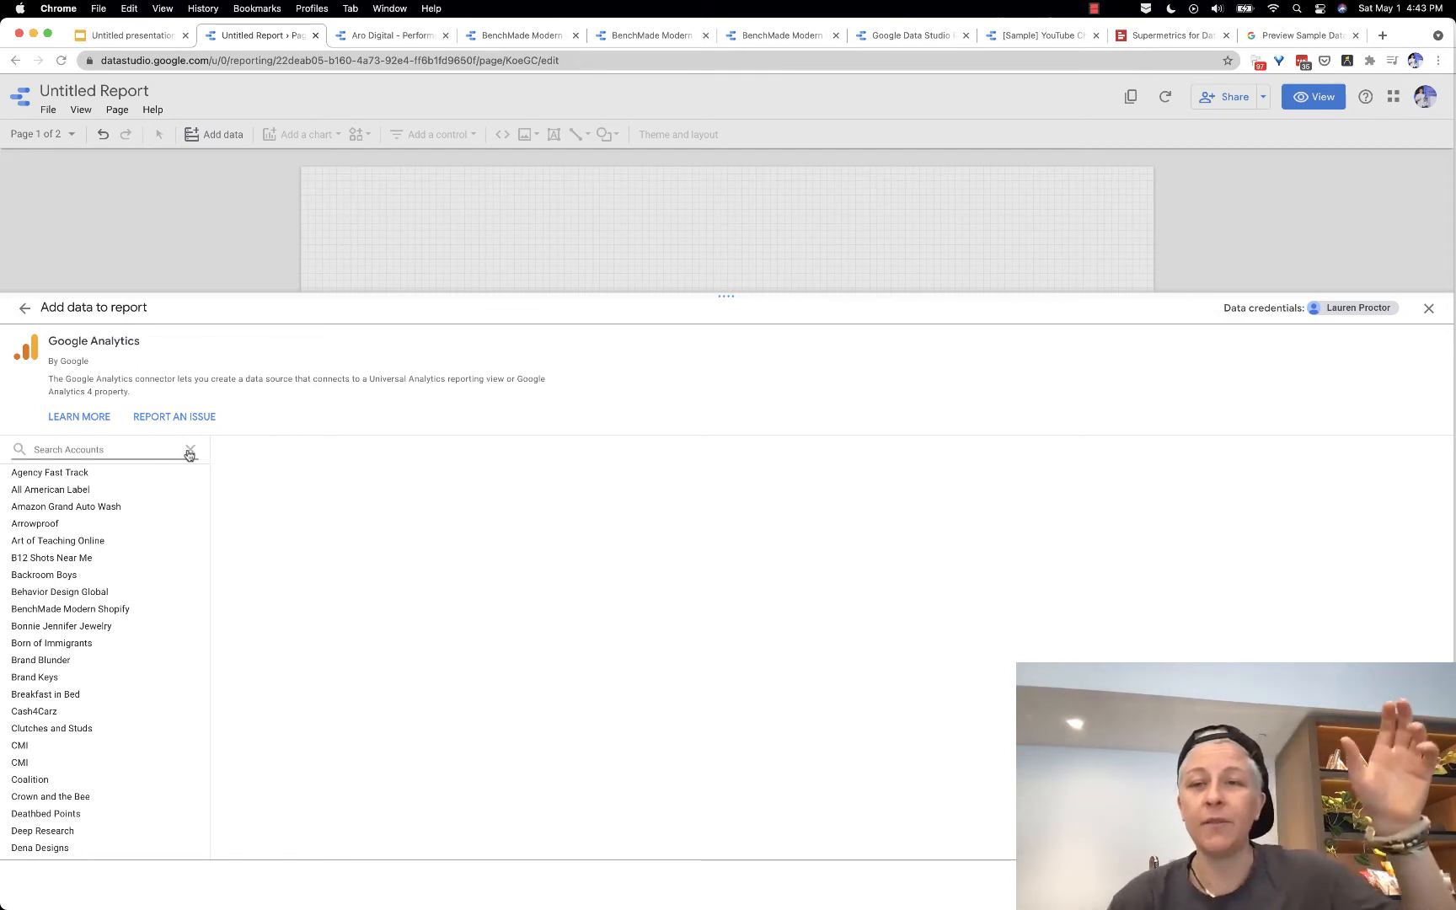
type("bonnie")
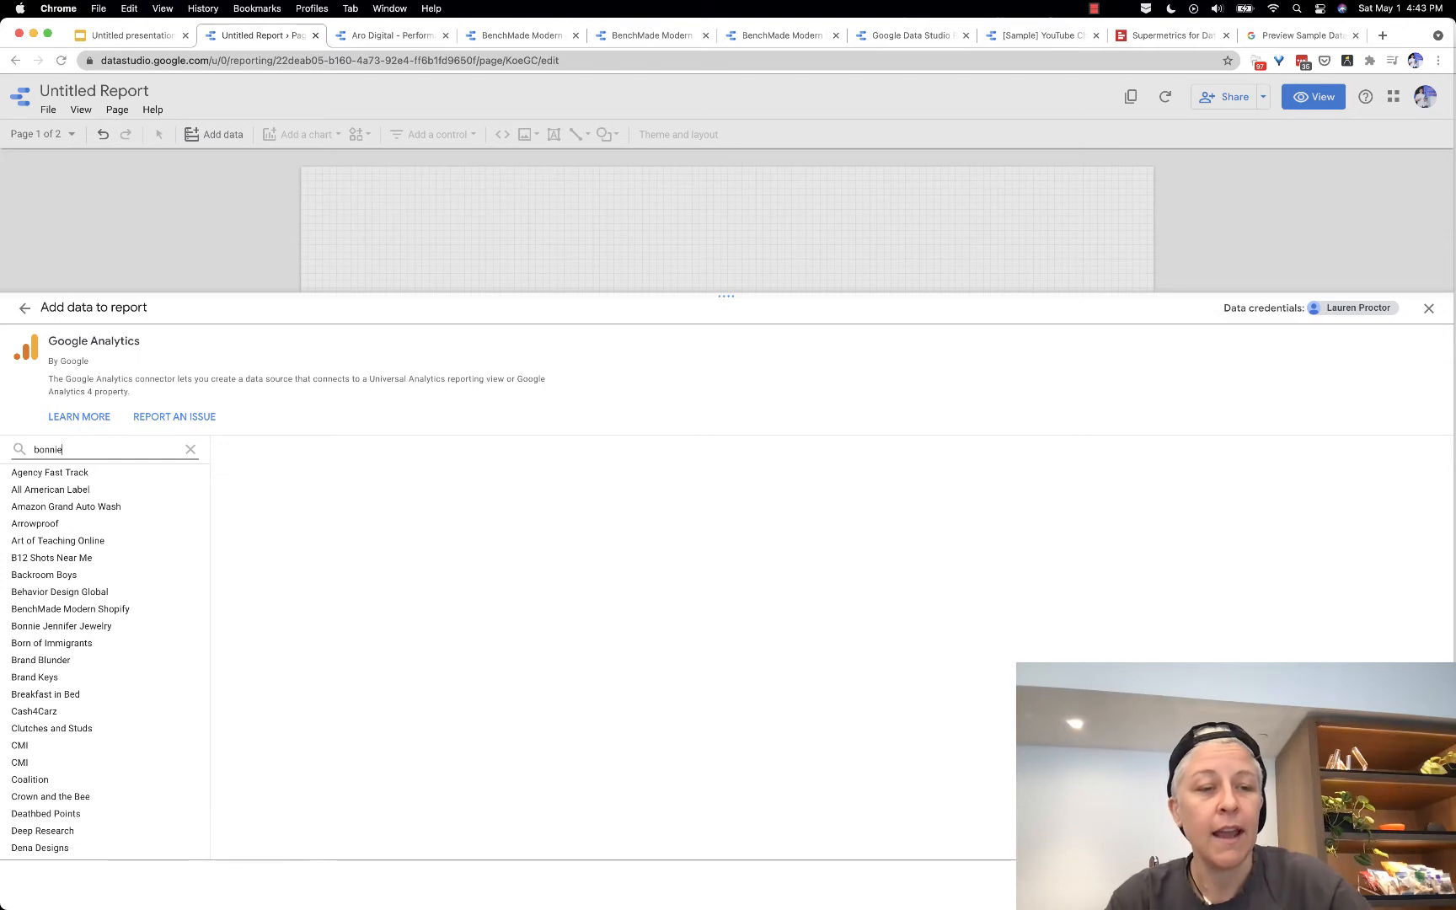
left_click(117, 474)
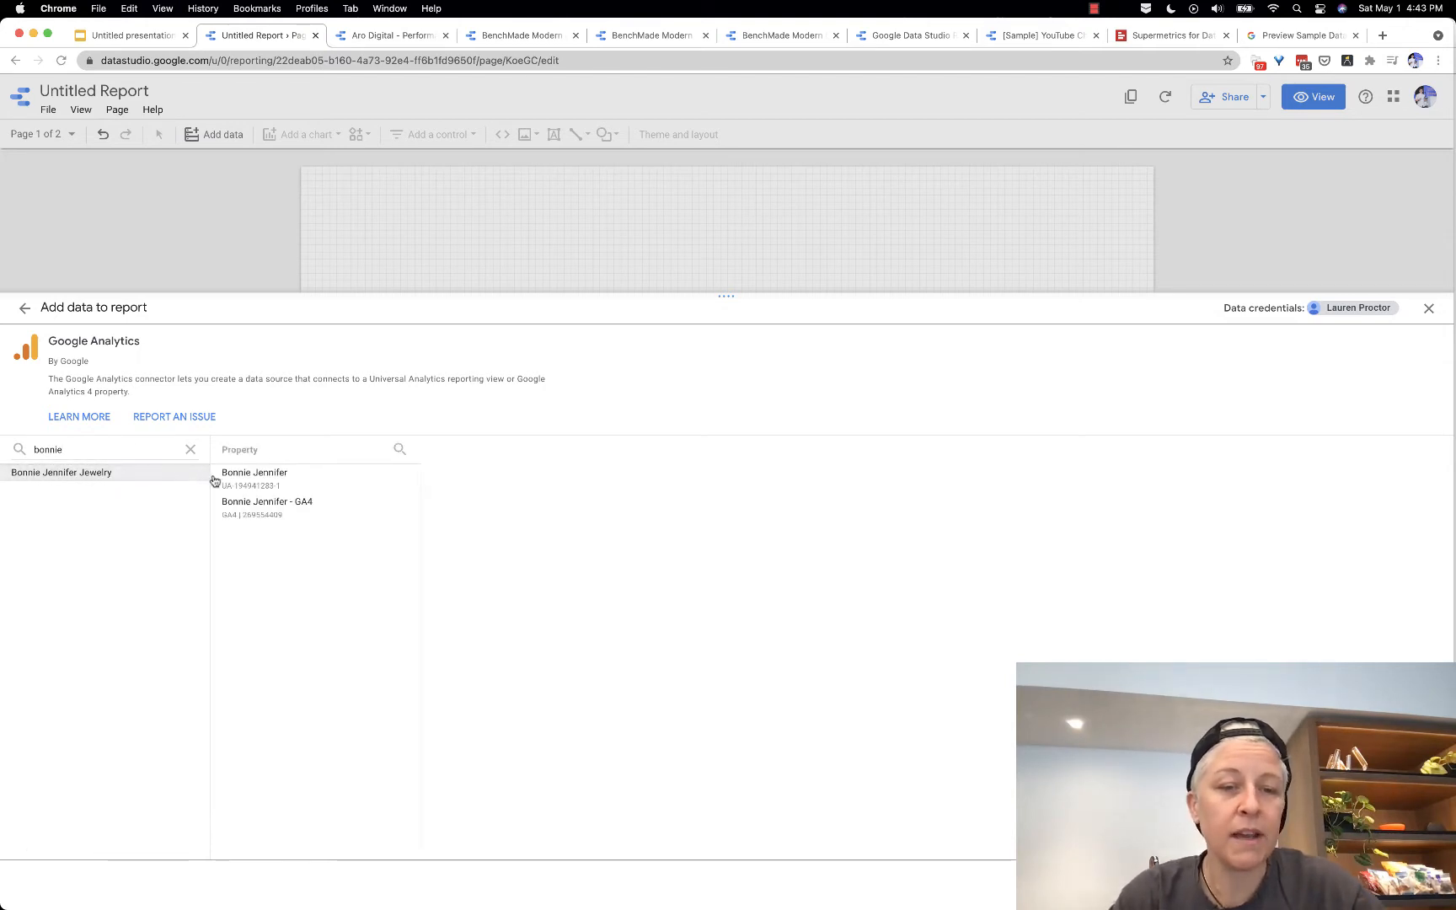
left_click(246, 487)
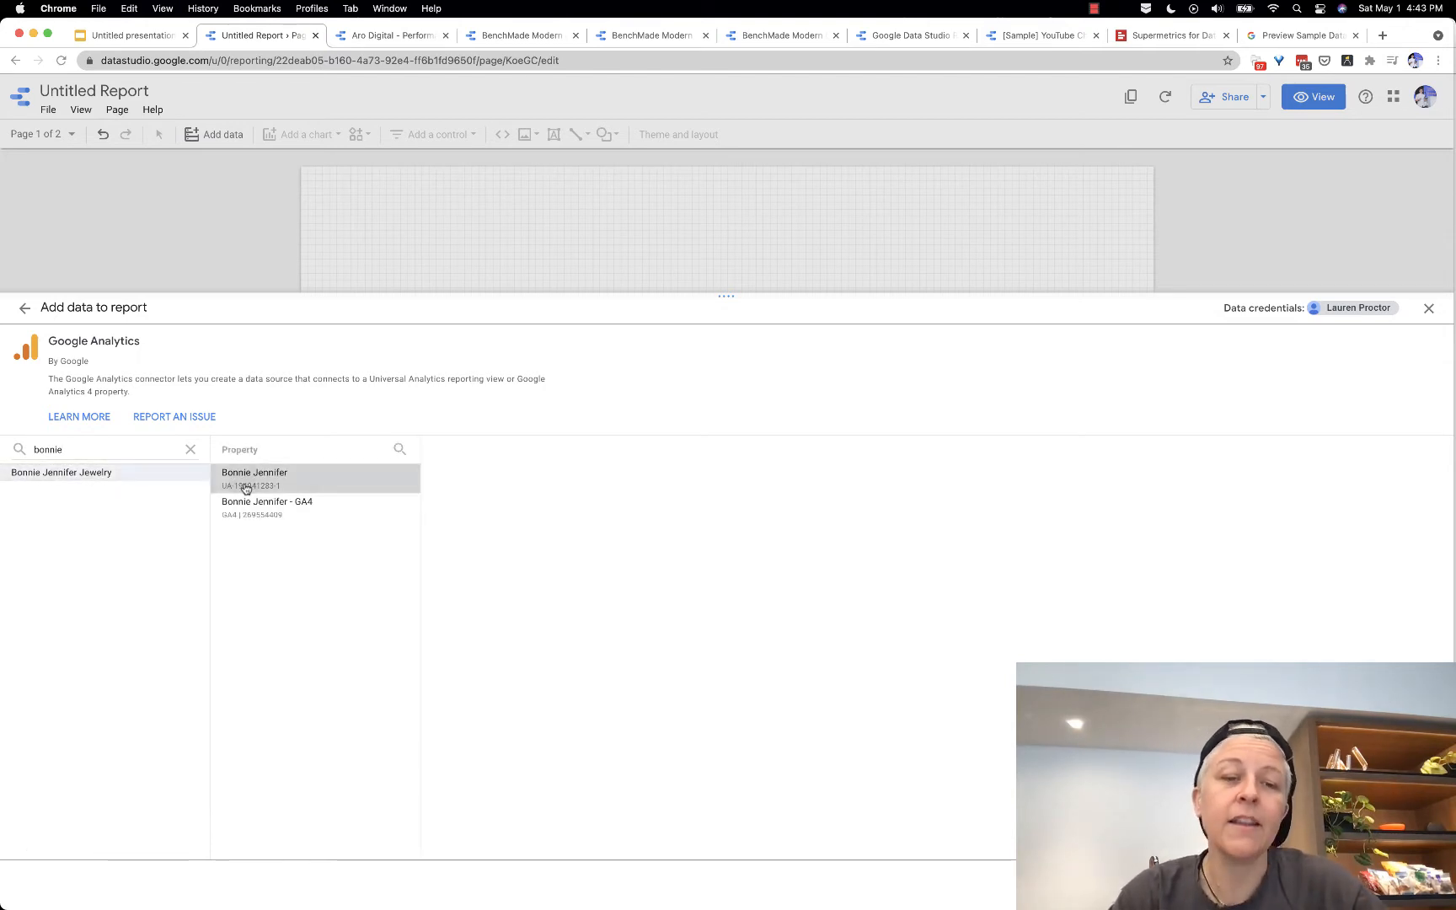
left_click(485, 489)
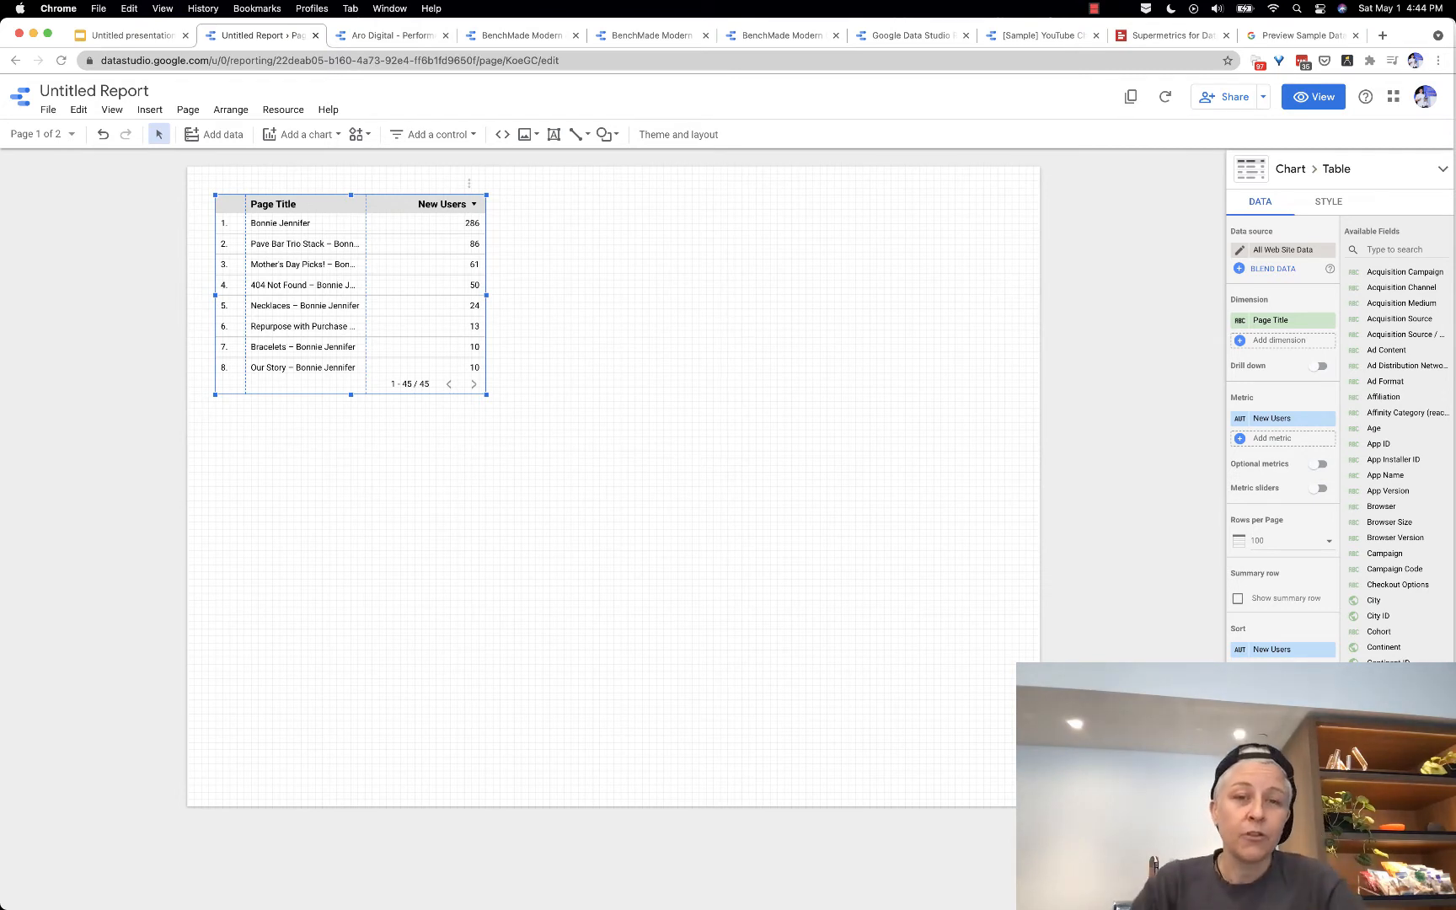
Step: Widen the table's Page Title column and move the table to the lower part of the page
left_click_drag(366, 291, 408, 702)
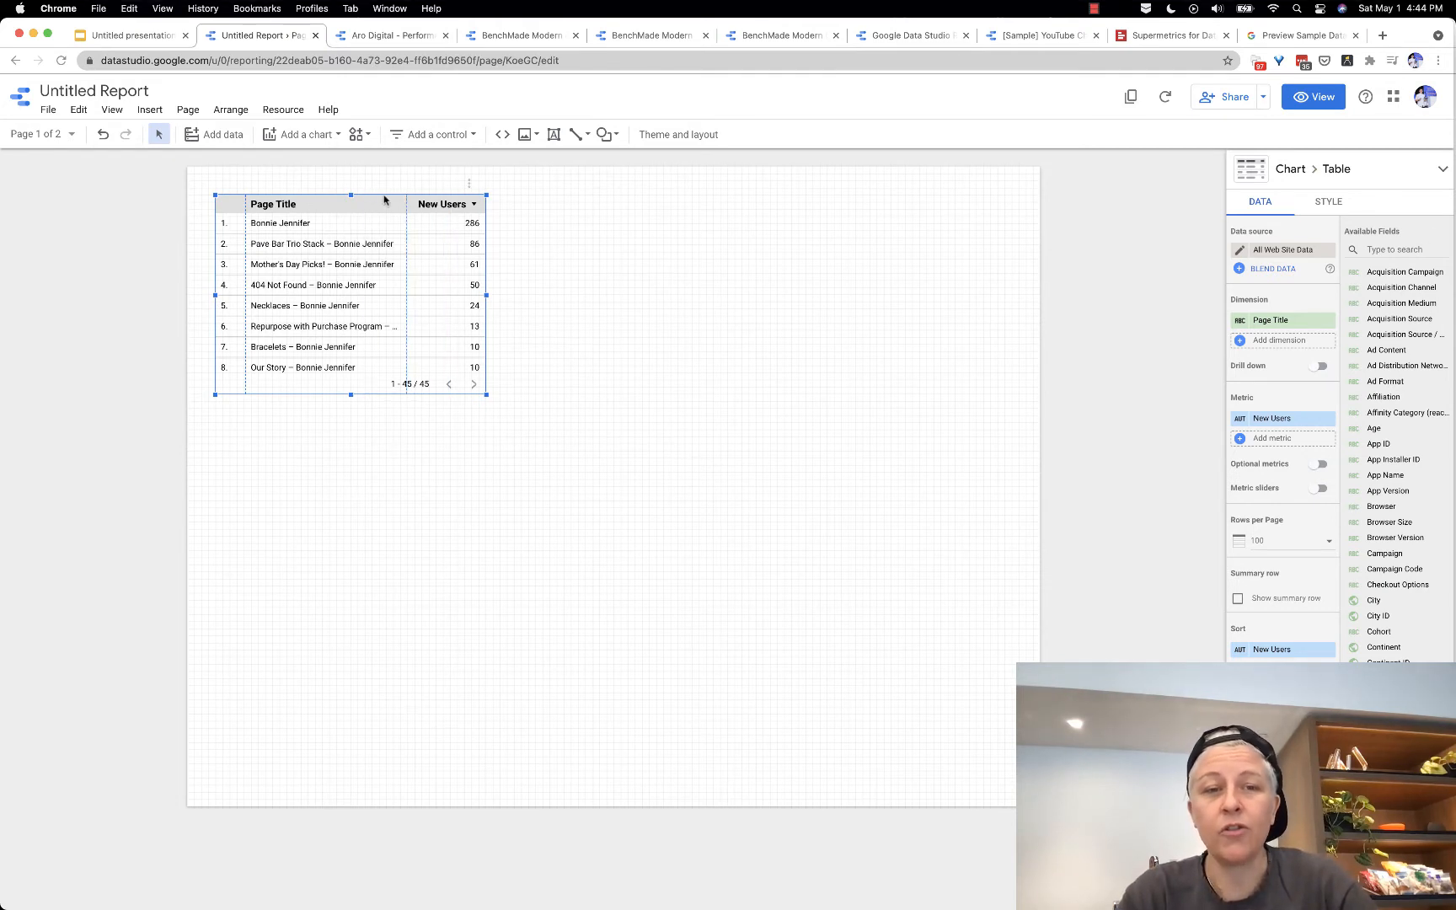
left_click_drag(380, 362, 417, 553)
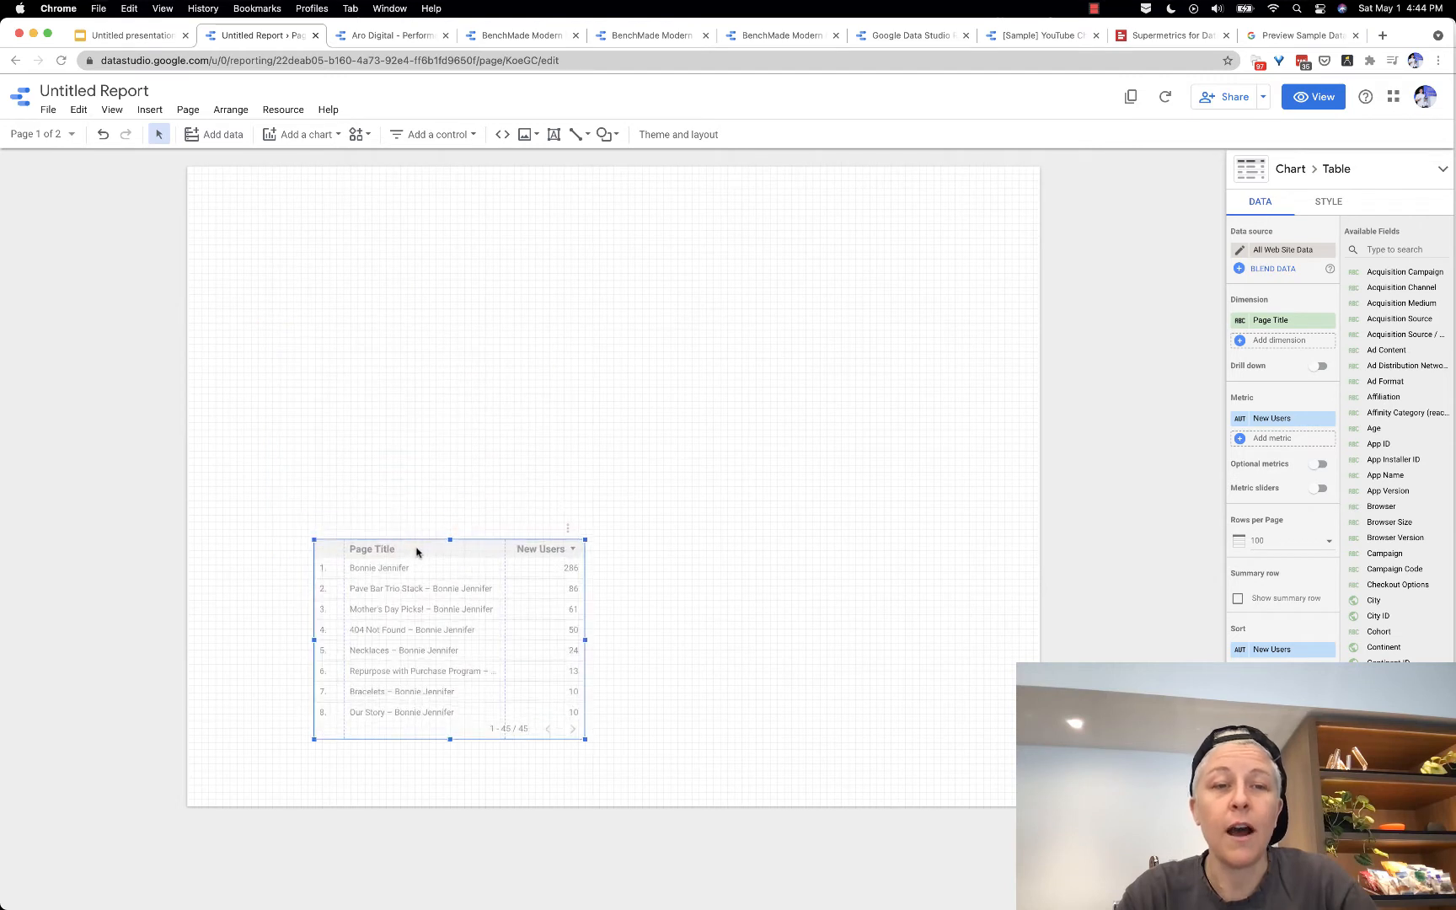
left_click(342, 182)
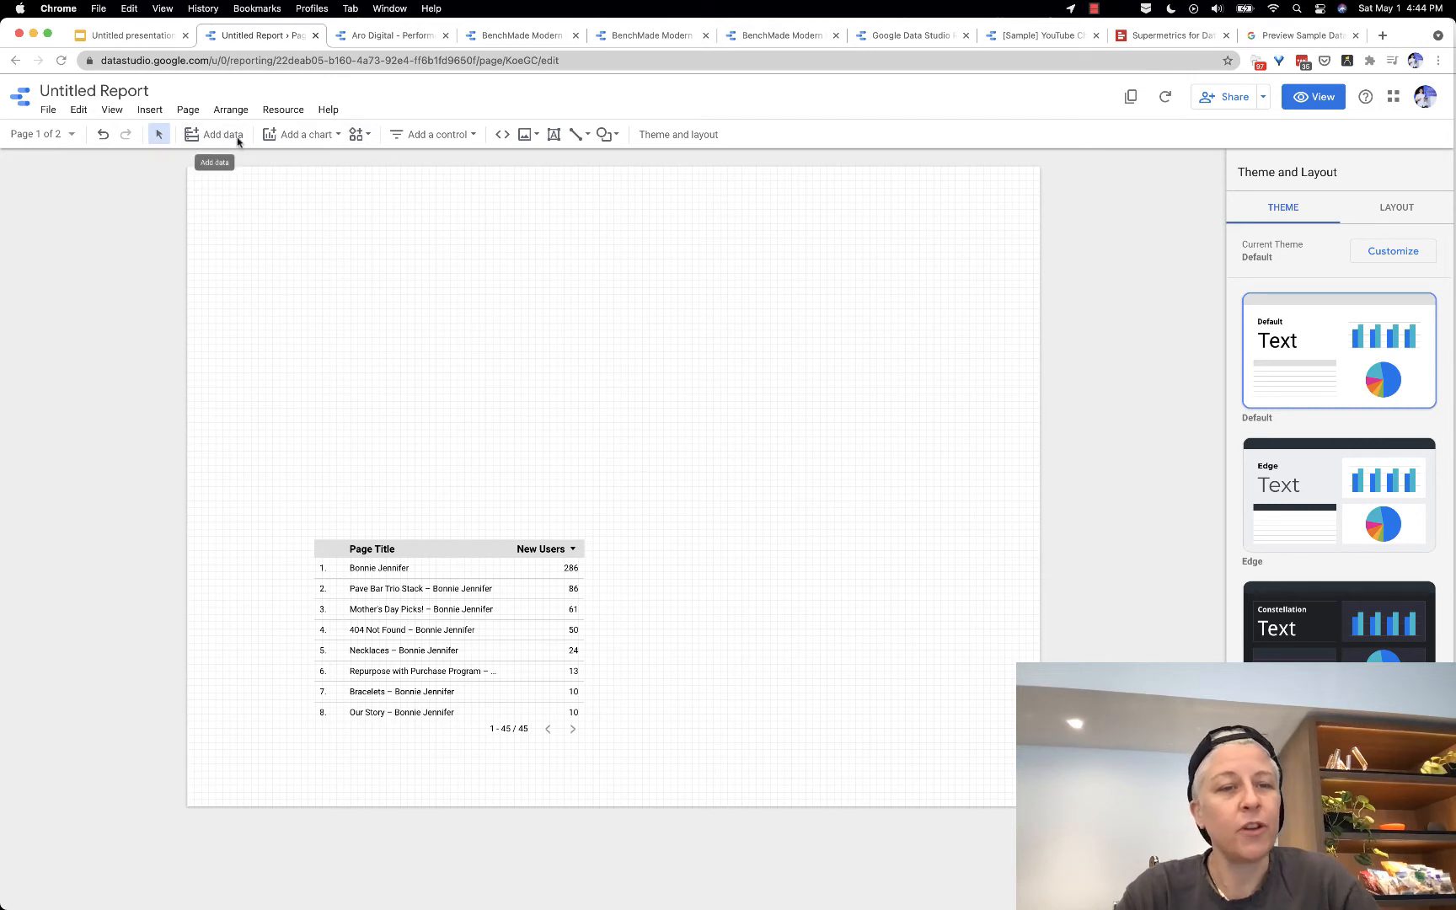
left_click(556, 137)
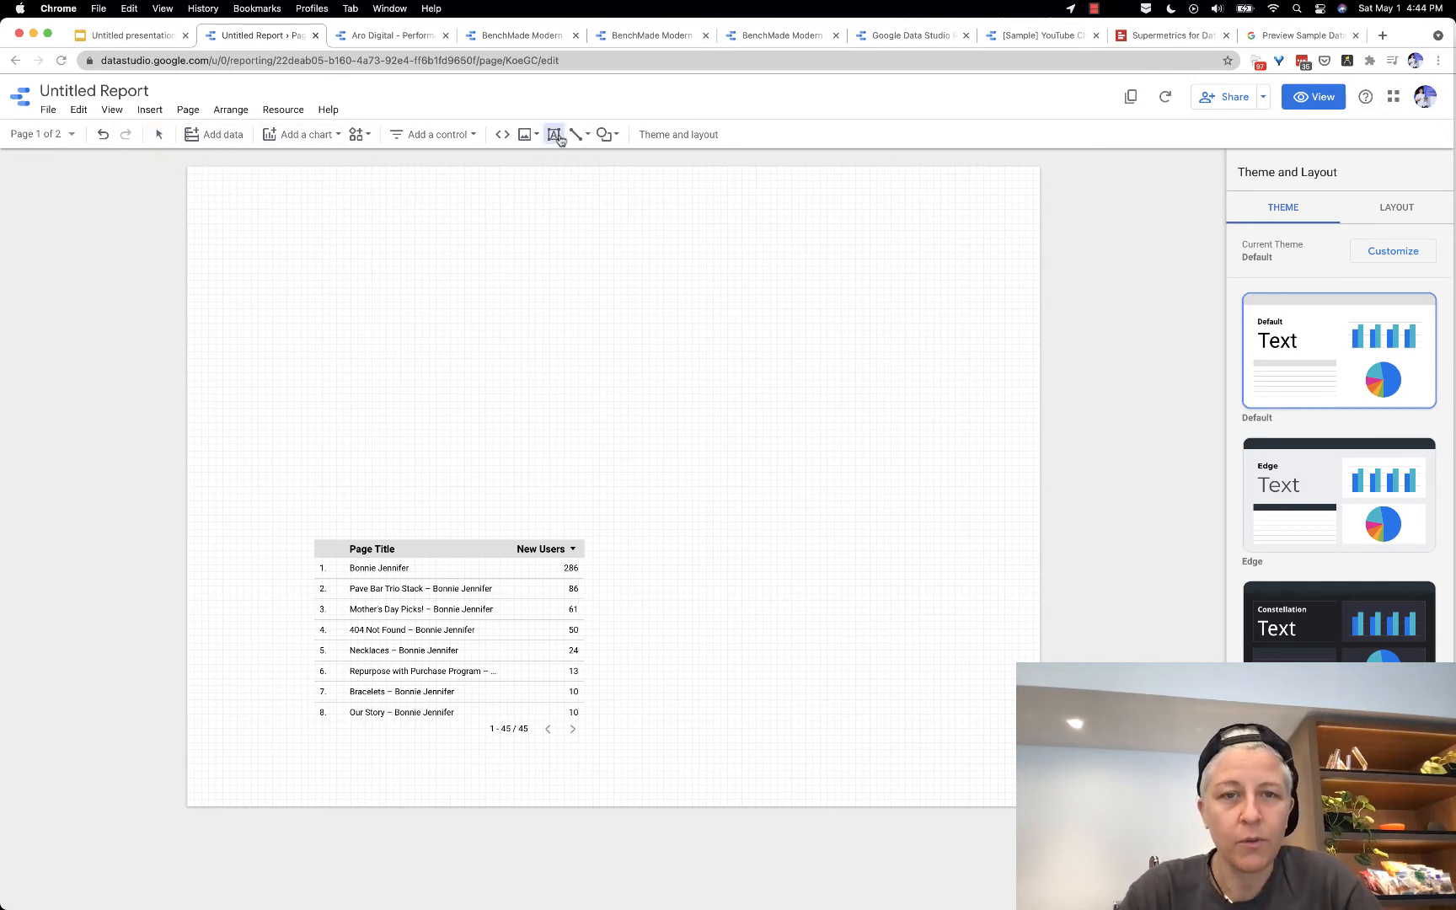
left_click_drag(290, 216, 562, 236)
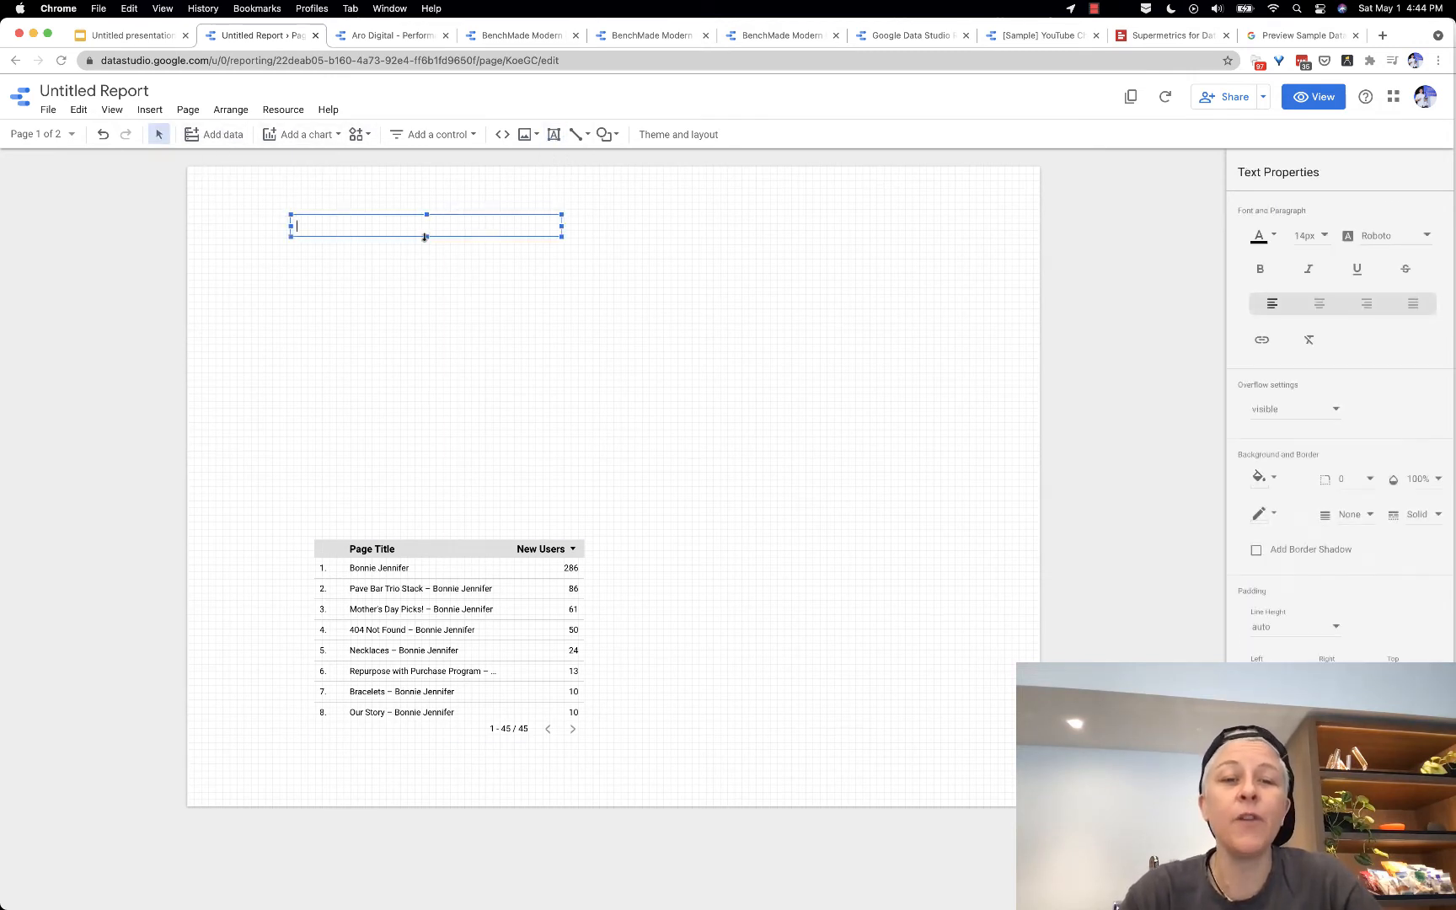
left_click_drag(426, 239, 425, 283)
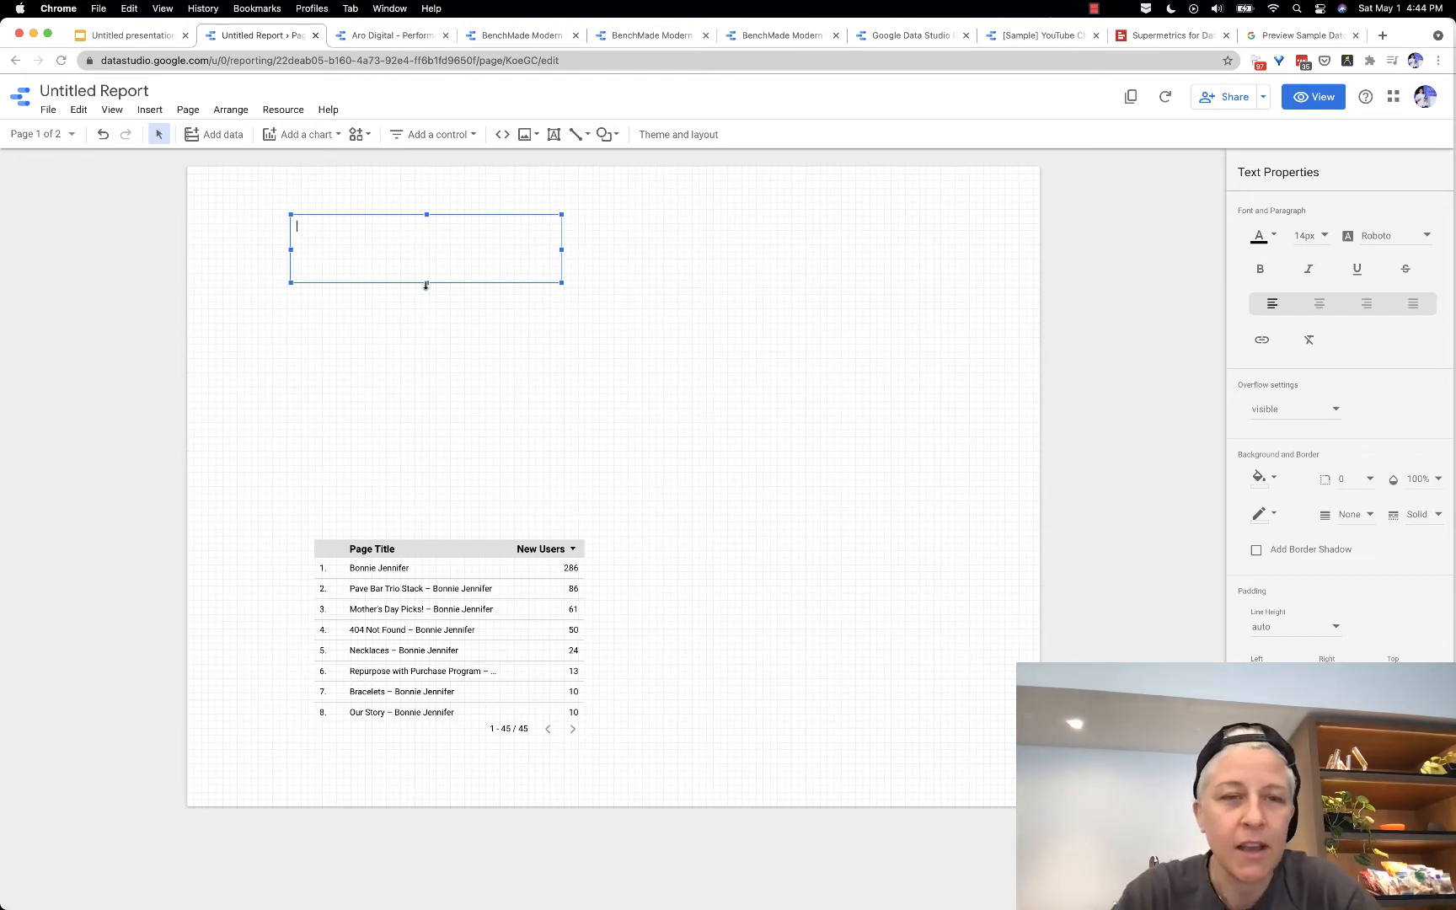
type("Bon")
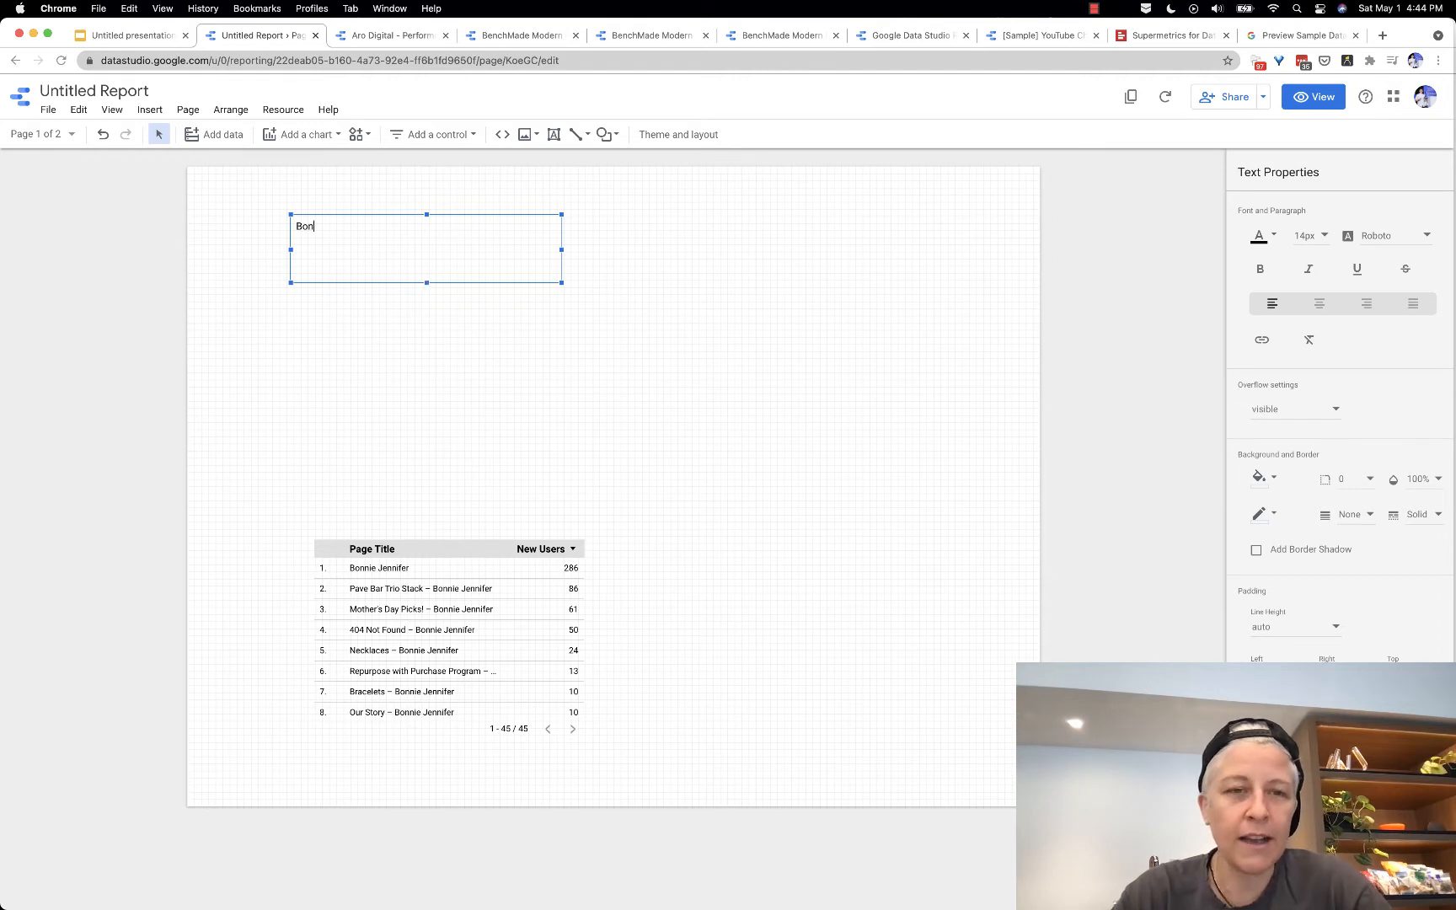
type("nie Jennifer")
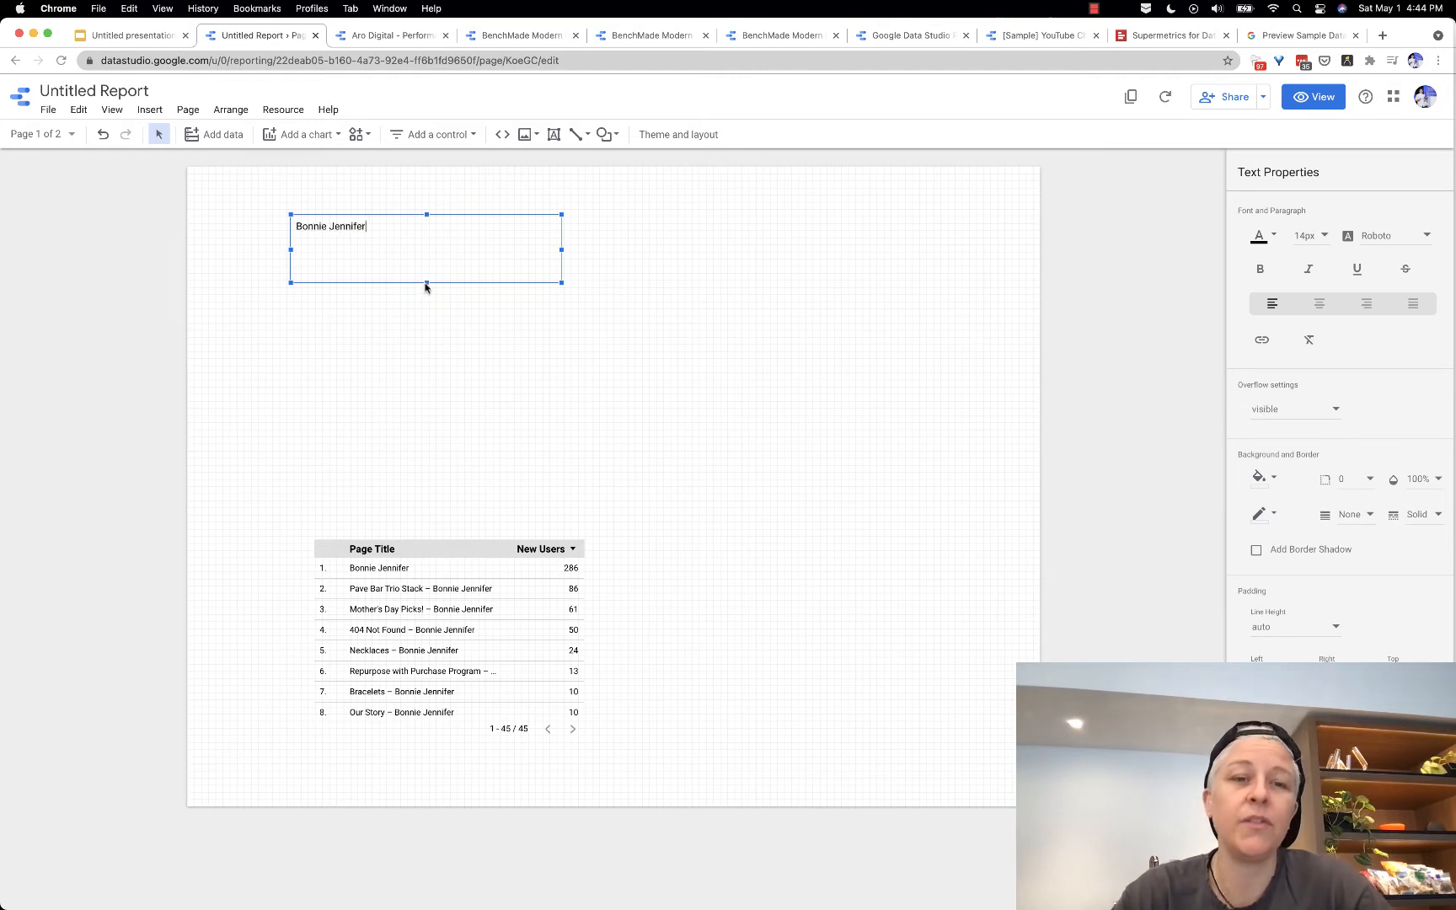
left_click(458, 371)
left_click(361, 224)
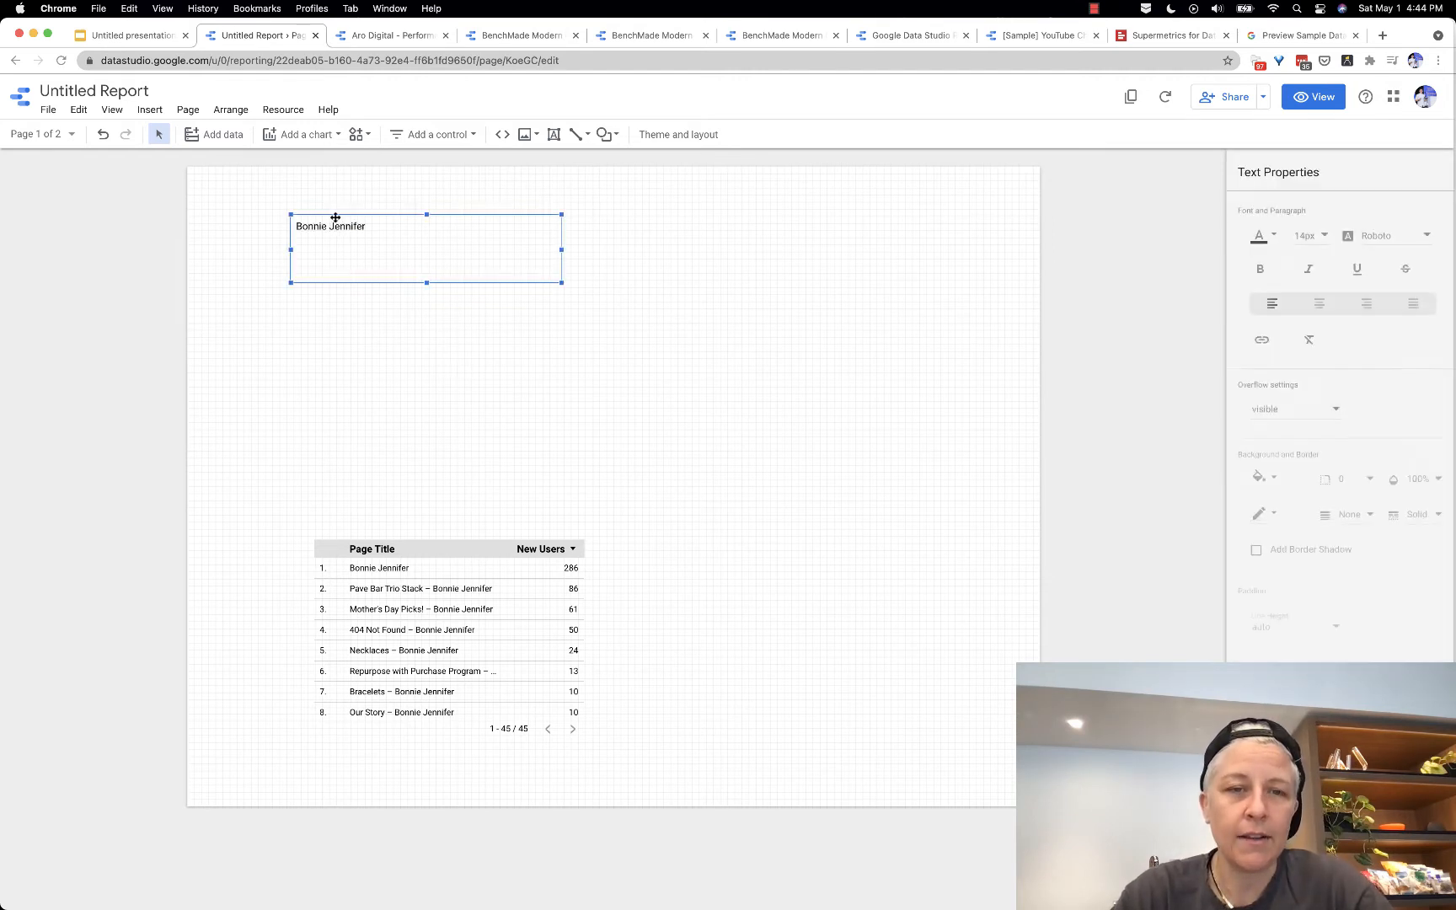
left_click_drag(335, 218, 243, 189)
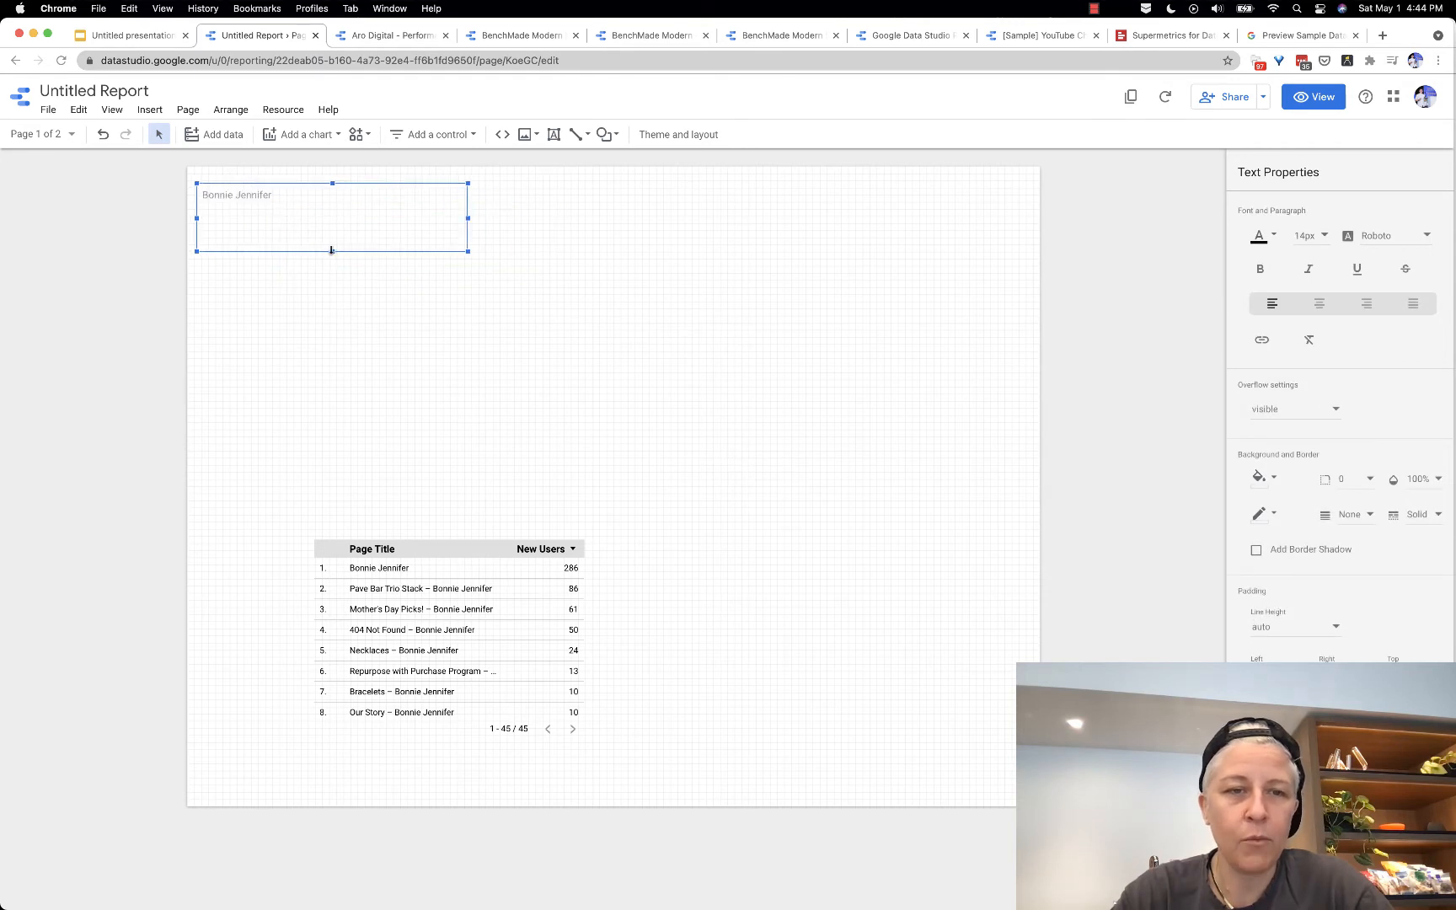
left_click_drag(332, 253, 332, 209)
left_click(602, 288)
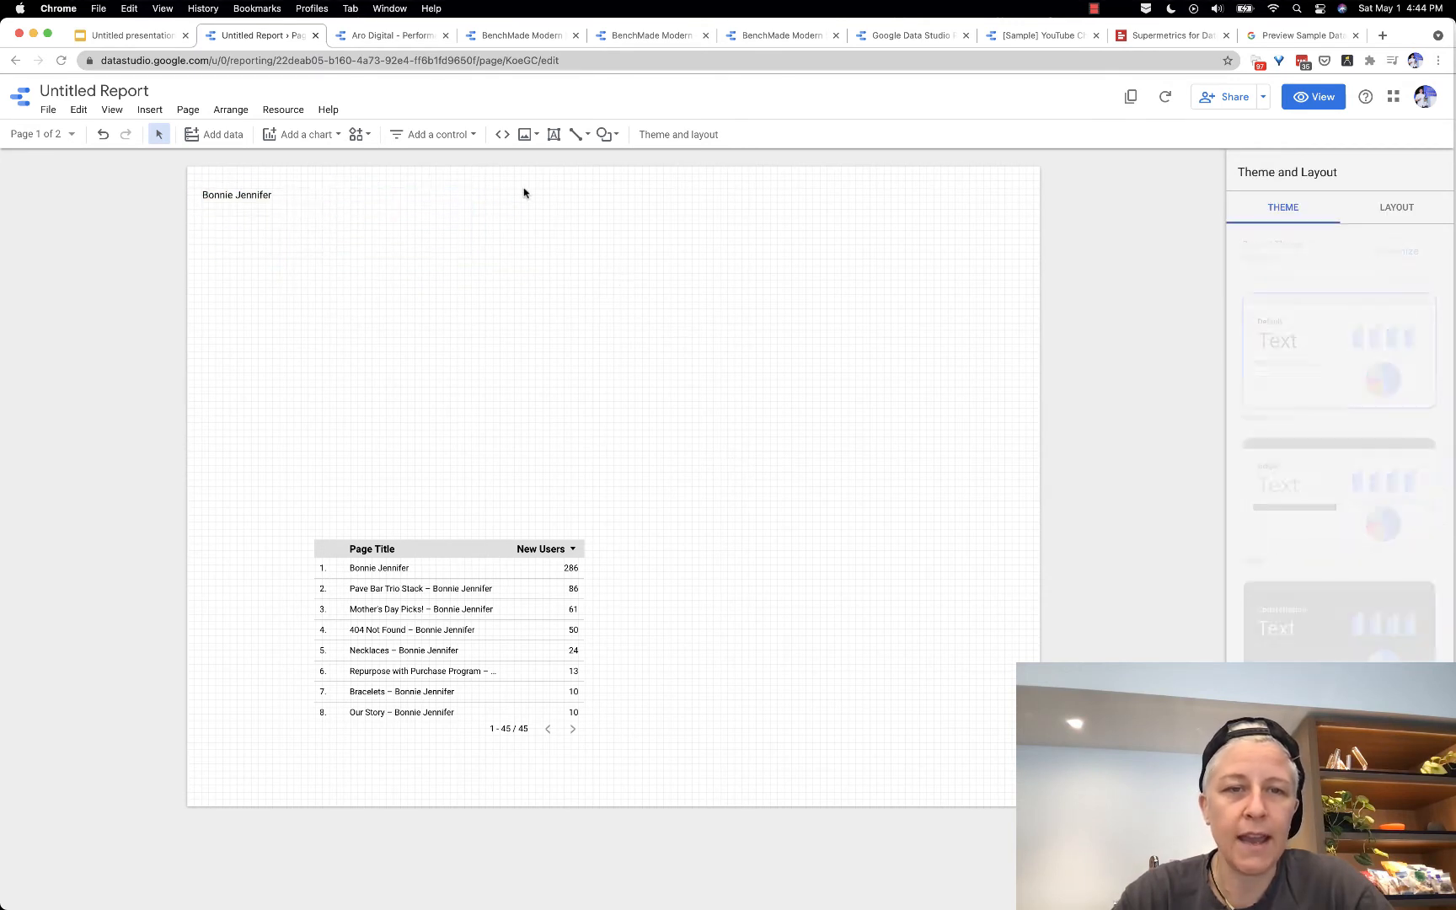
Step: Insert a text box reading "Date Picker" near the page's upper-right corner
left_click(554, 136)
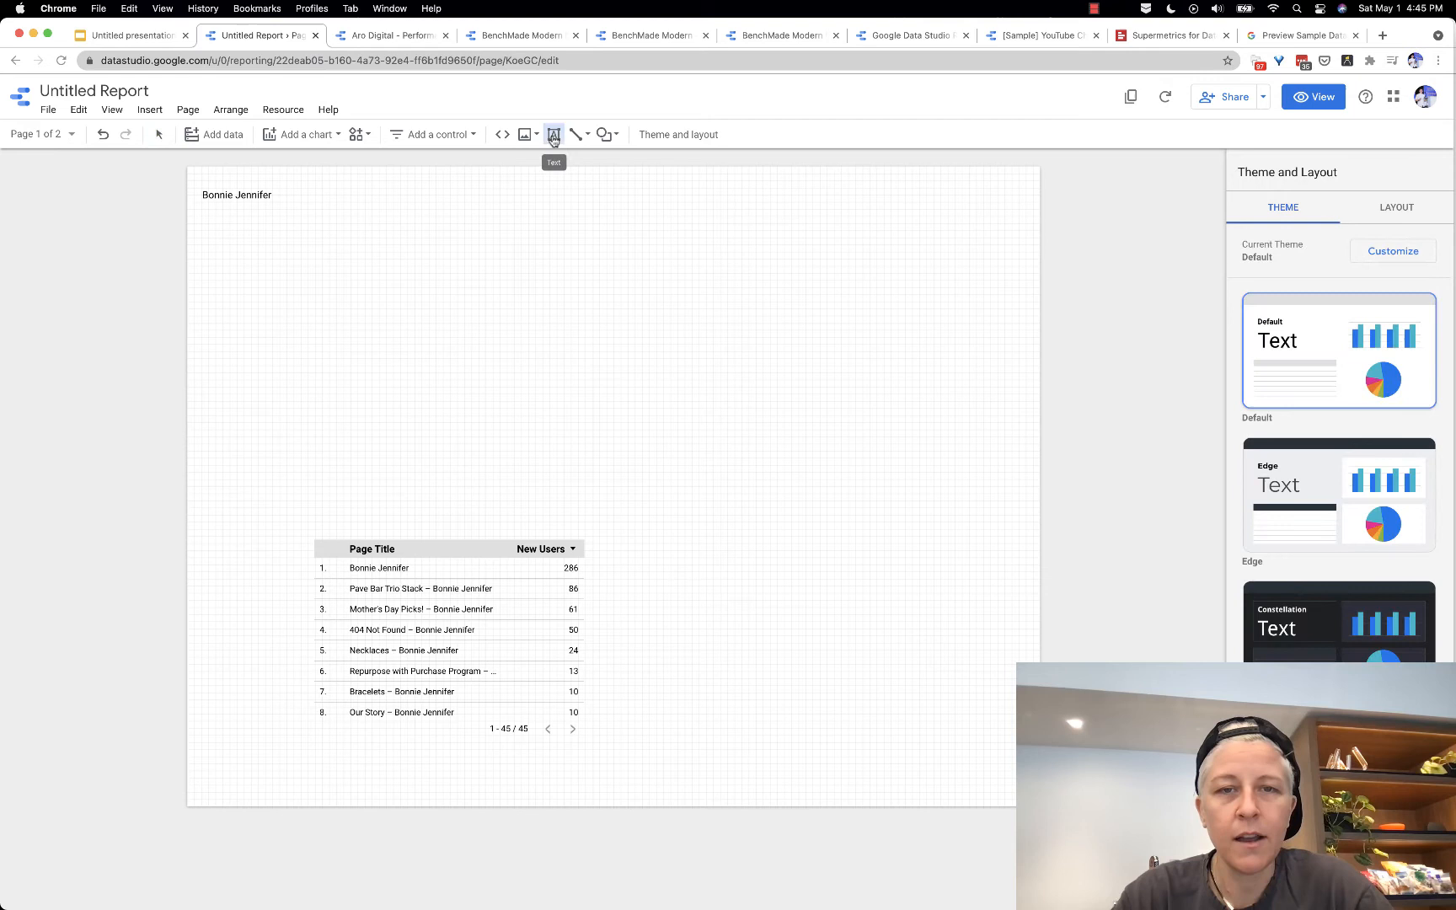
left_click(921, 196)
type("Date Picker")
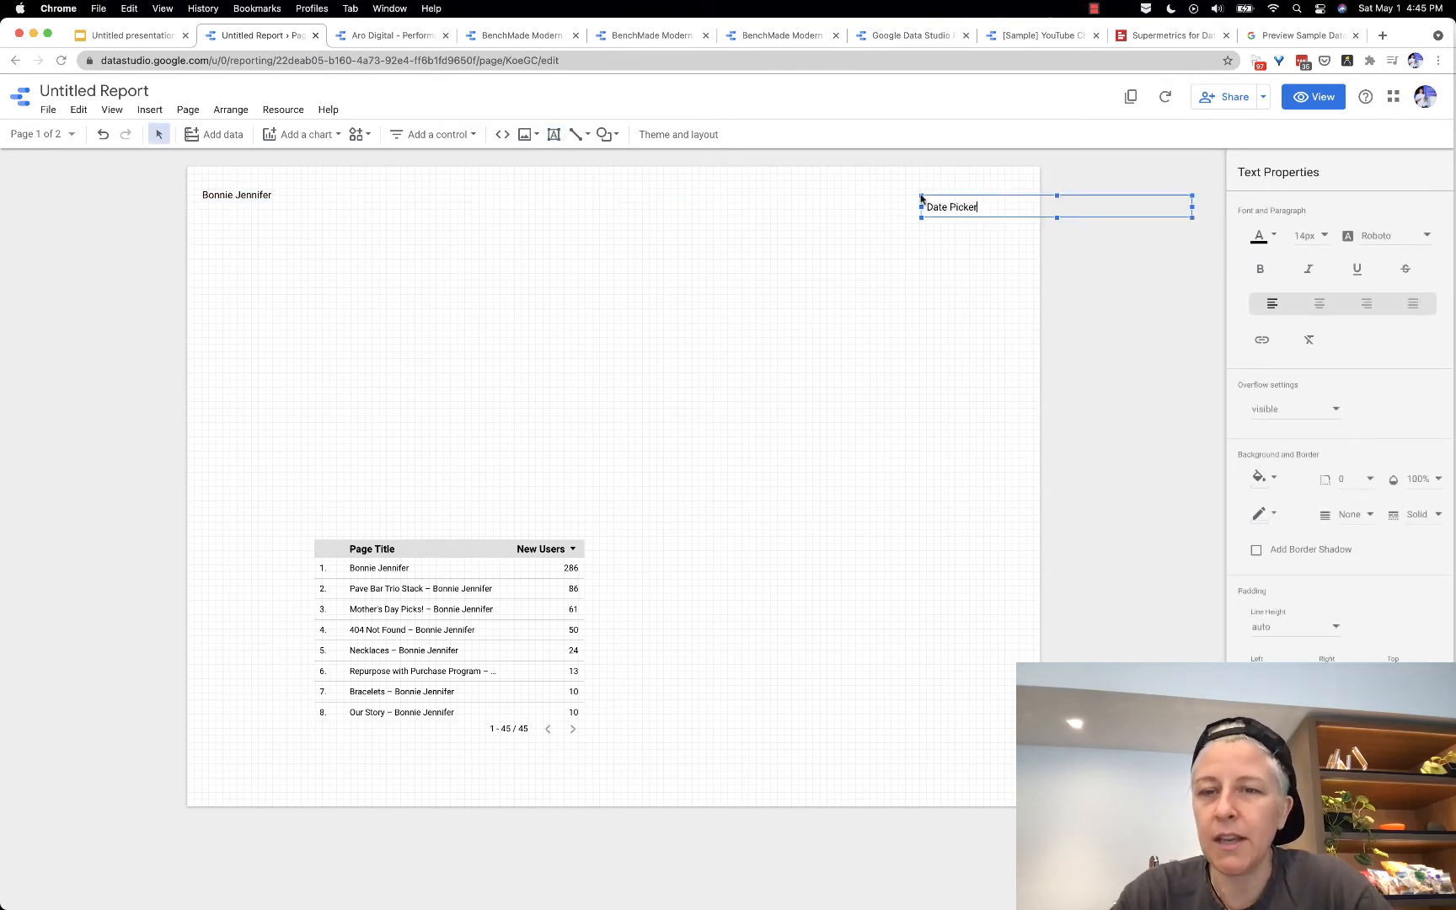
left_click(922, 238)
left_click(939, 202)
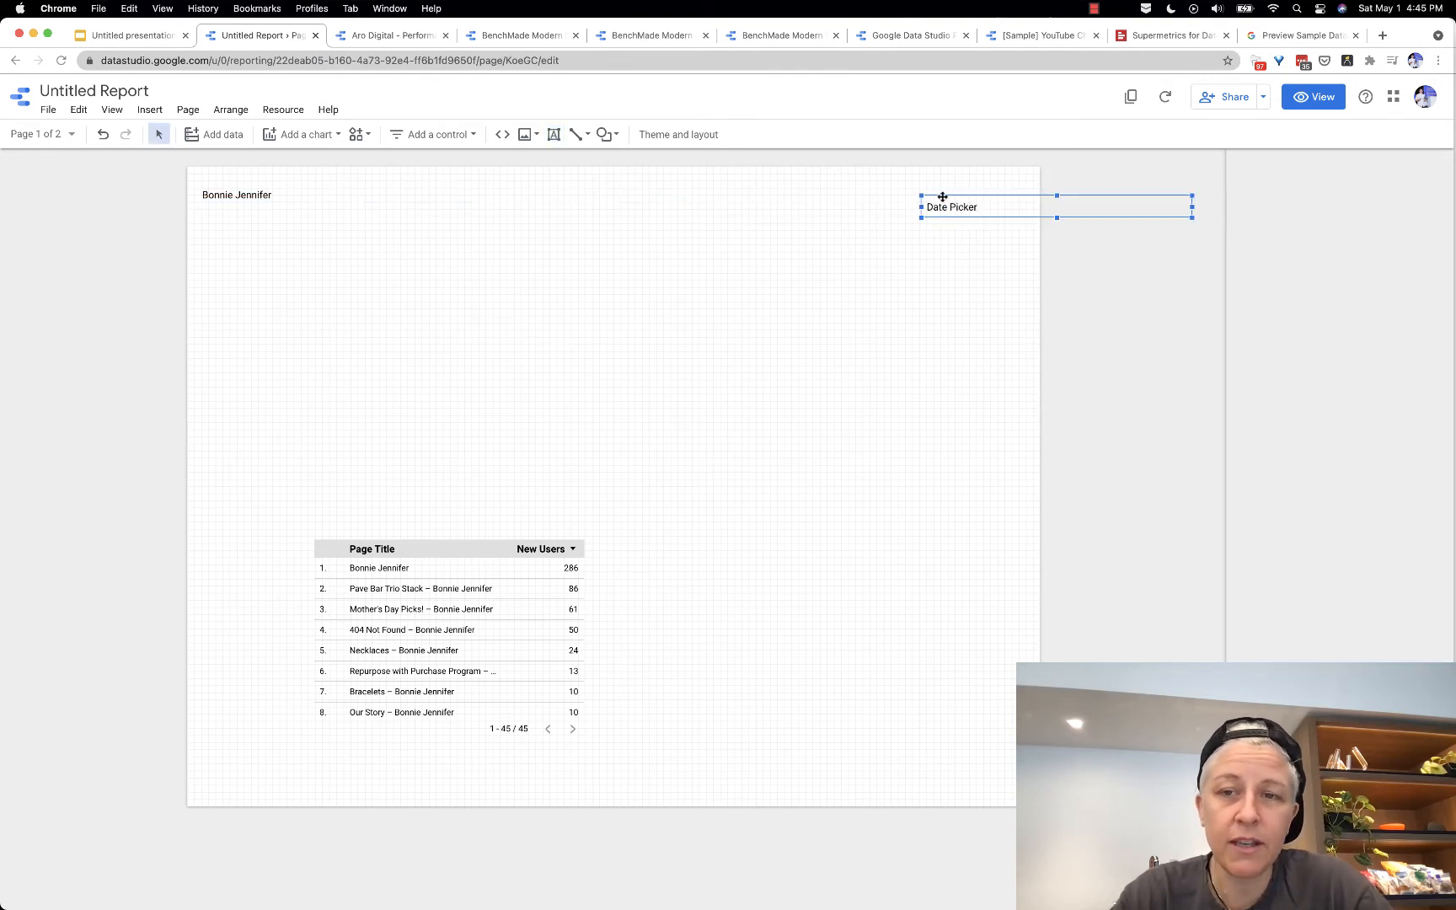
Step: Align the "Date Picker" text box with the "Bonnie Jennifer" title line and narrow it to end within the page's right edge
left_click_drag(942, 186, 962, 172)
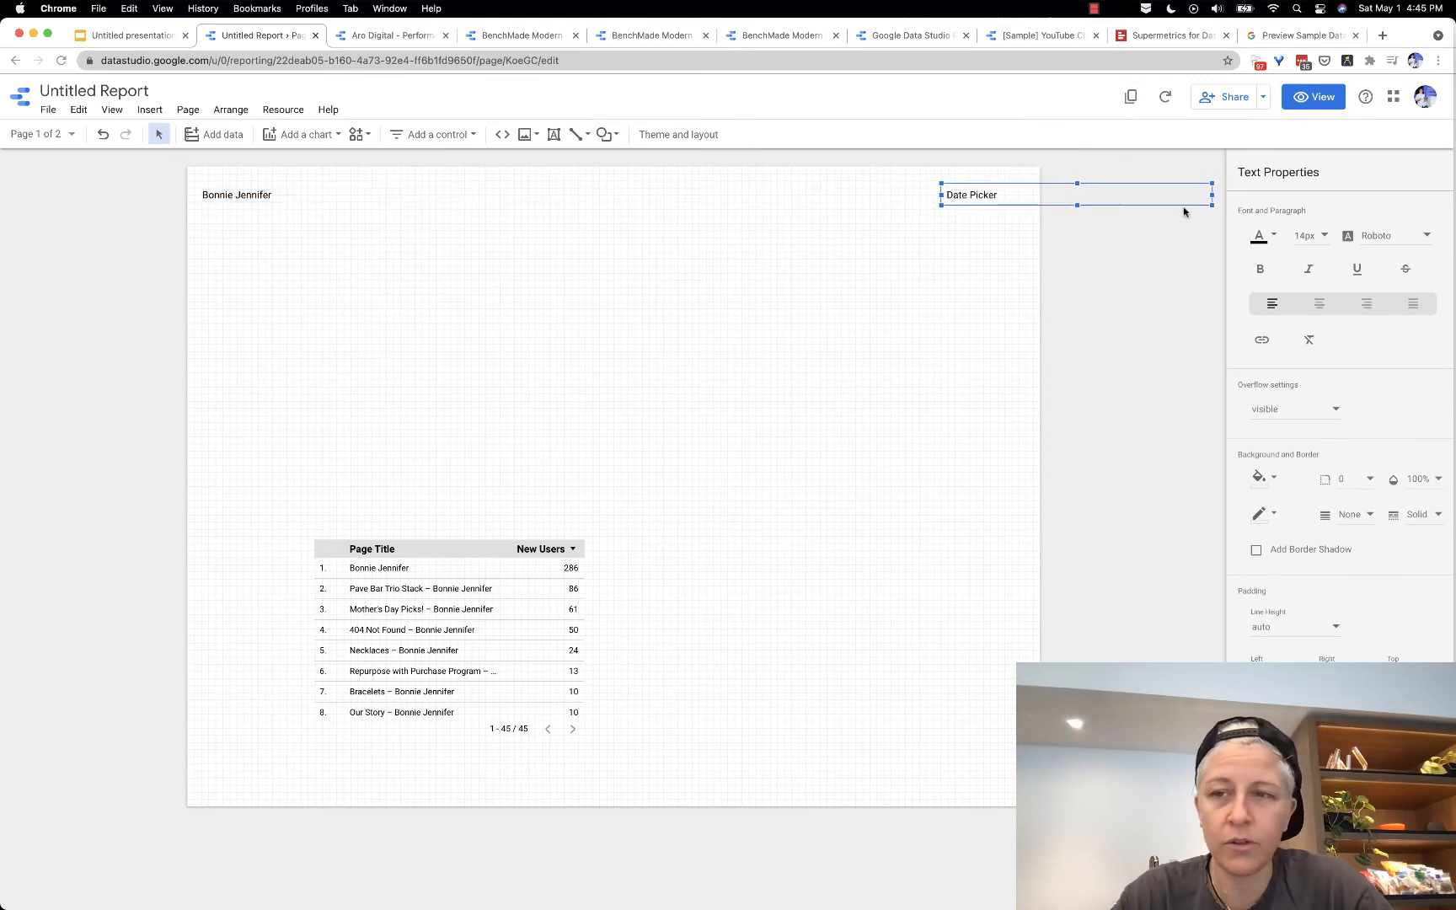
left_click(1218, 201)
left_click(1024, 195)
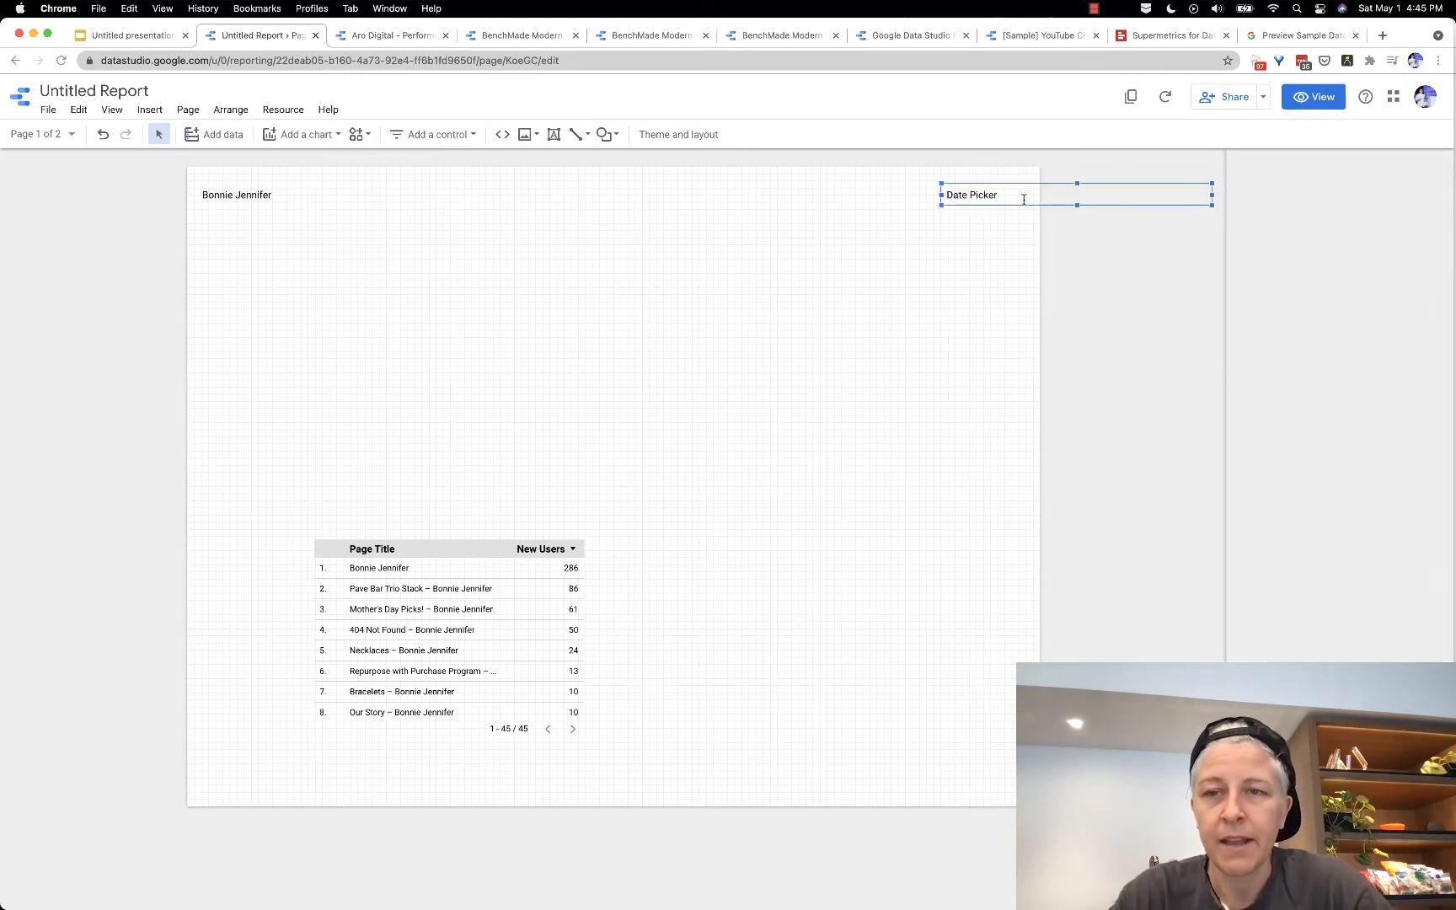
left_click_drag(1211, 194, 1026, 197)
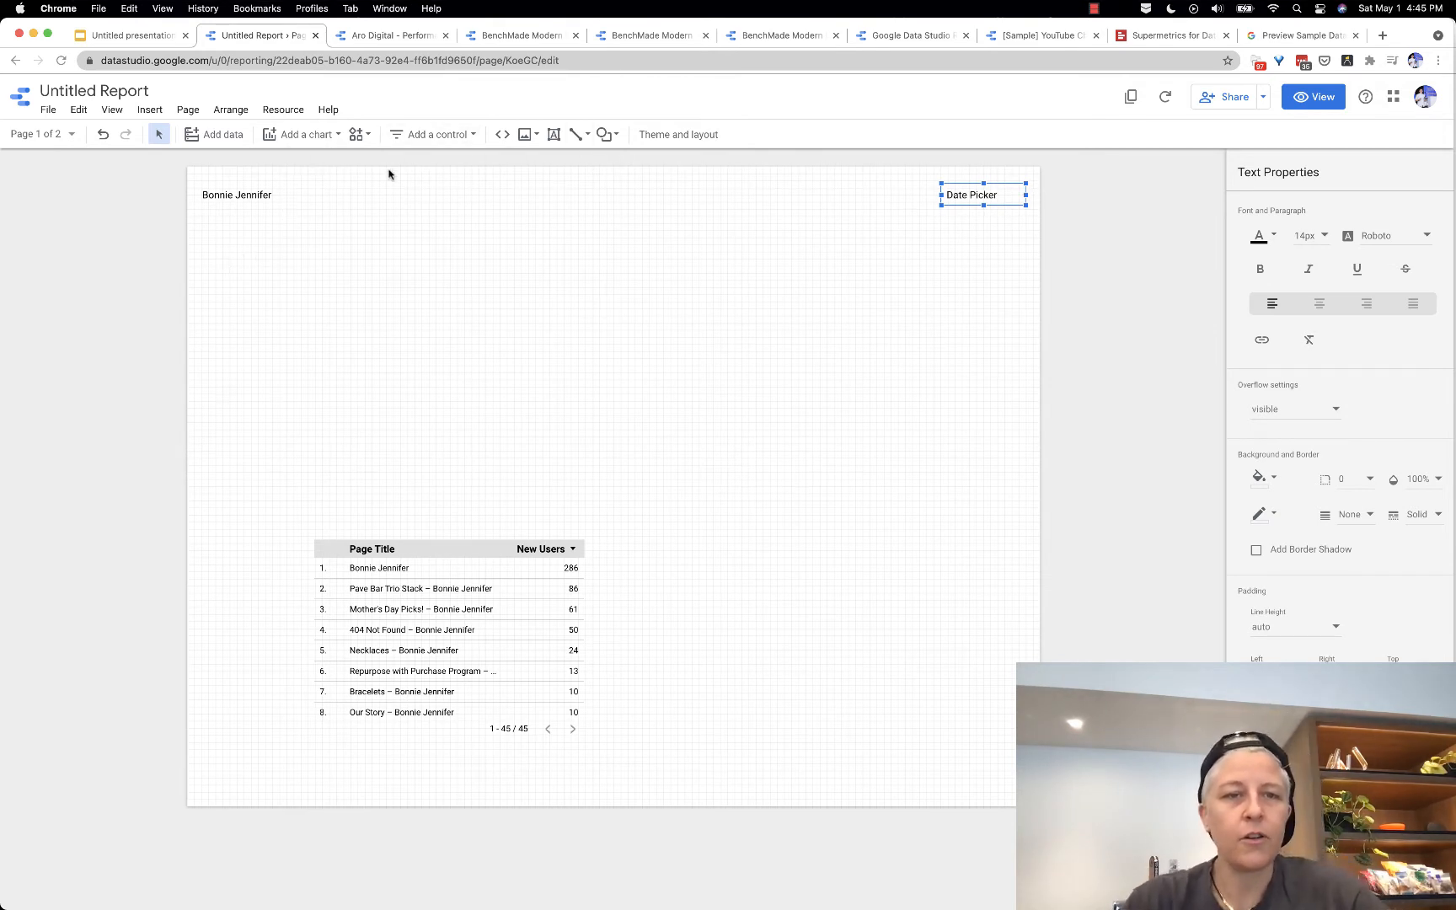
Step: Duplicate the "Bonnie Jennifer" text box, place the copy just below the original and replace its text with "Visitors"
left_click(257, 191)
key("super+v")
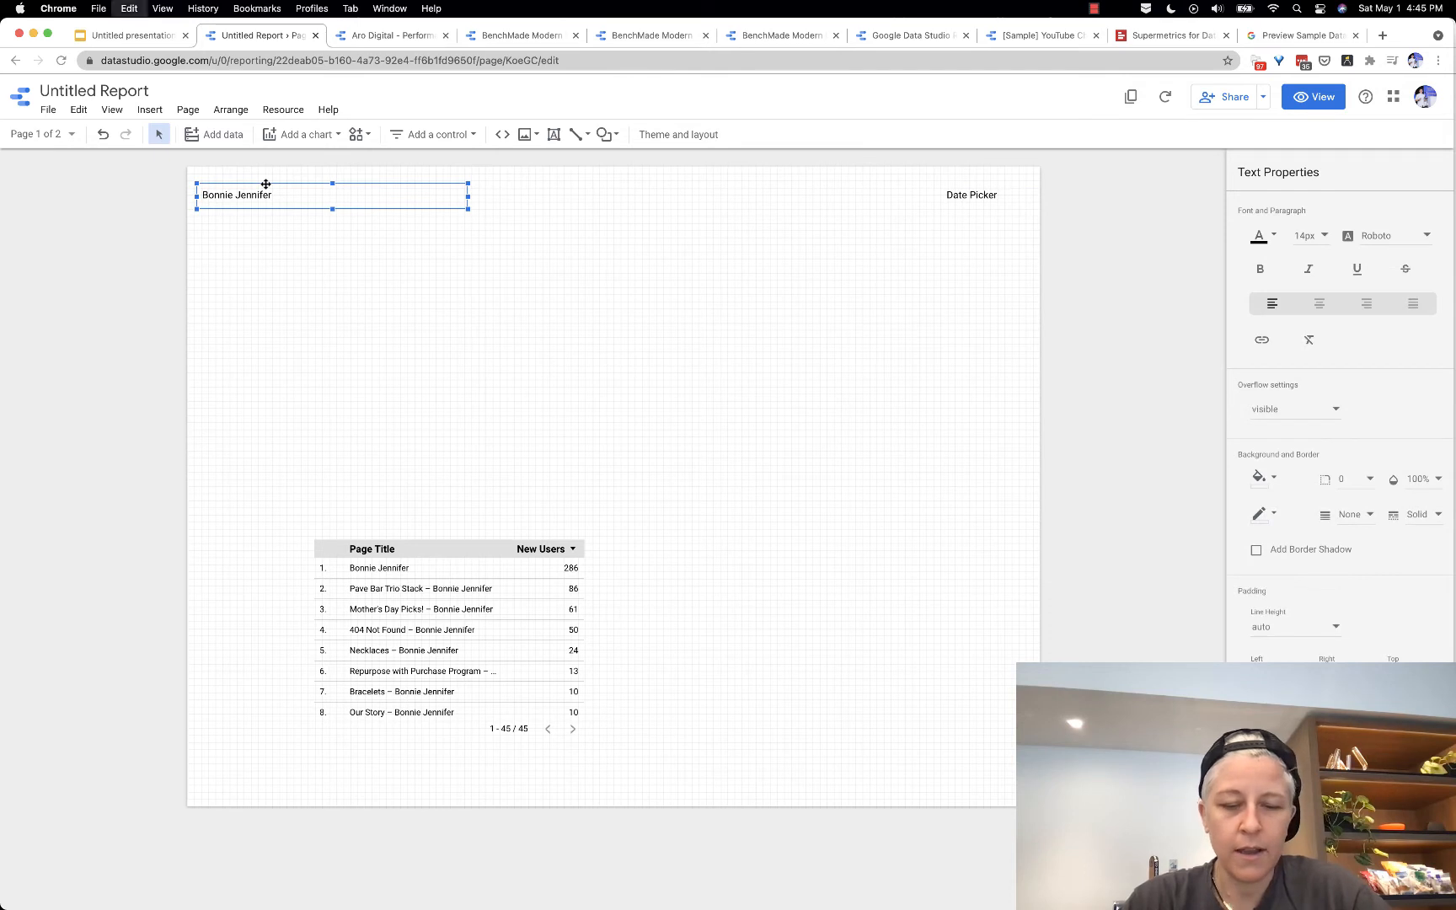
left_click_drag(268, 201, 274, 238)
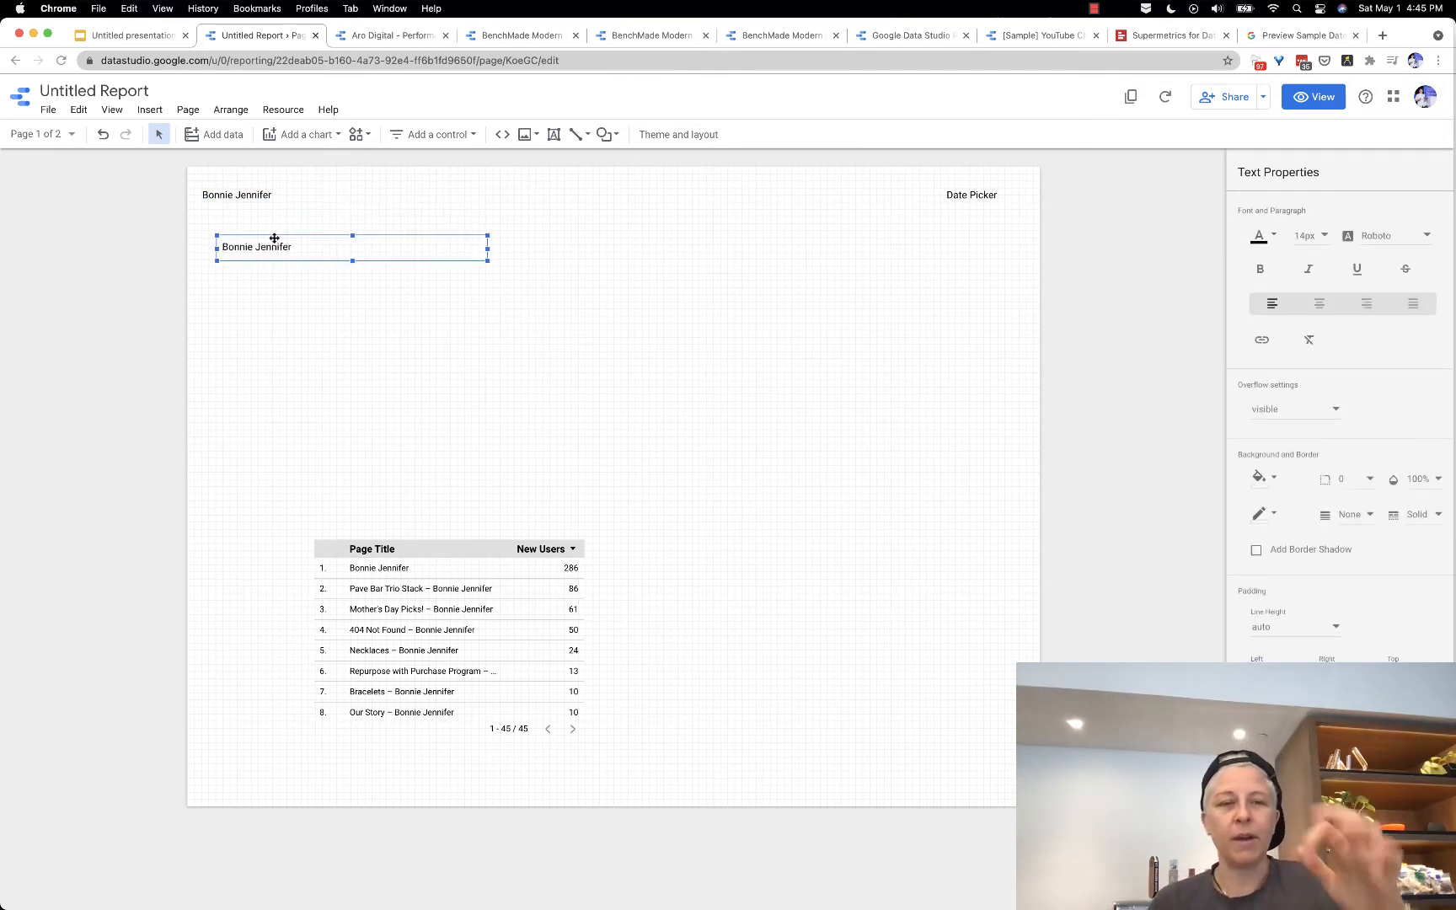
double_click(280, 245)
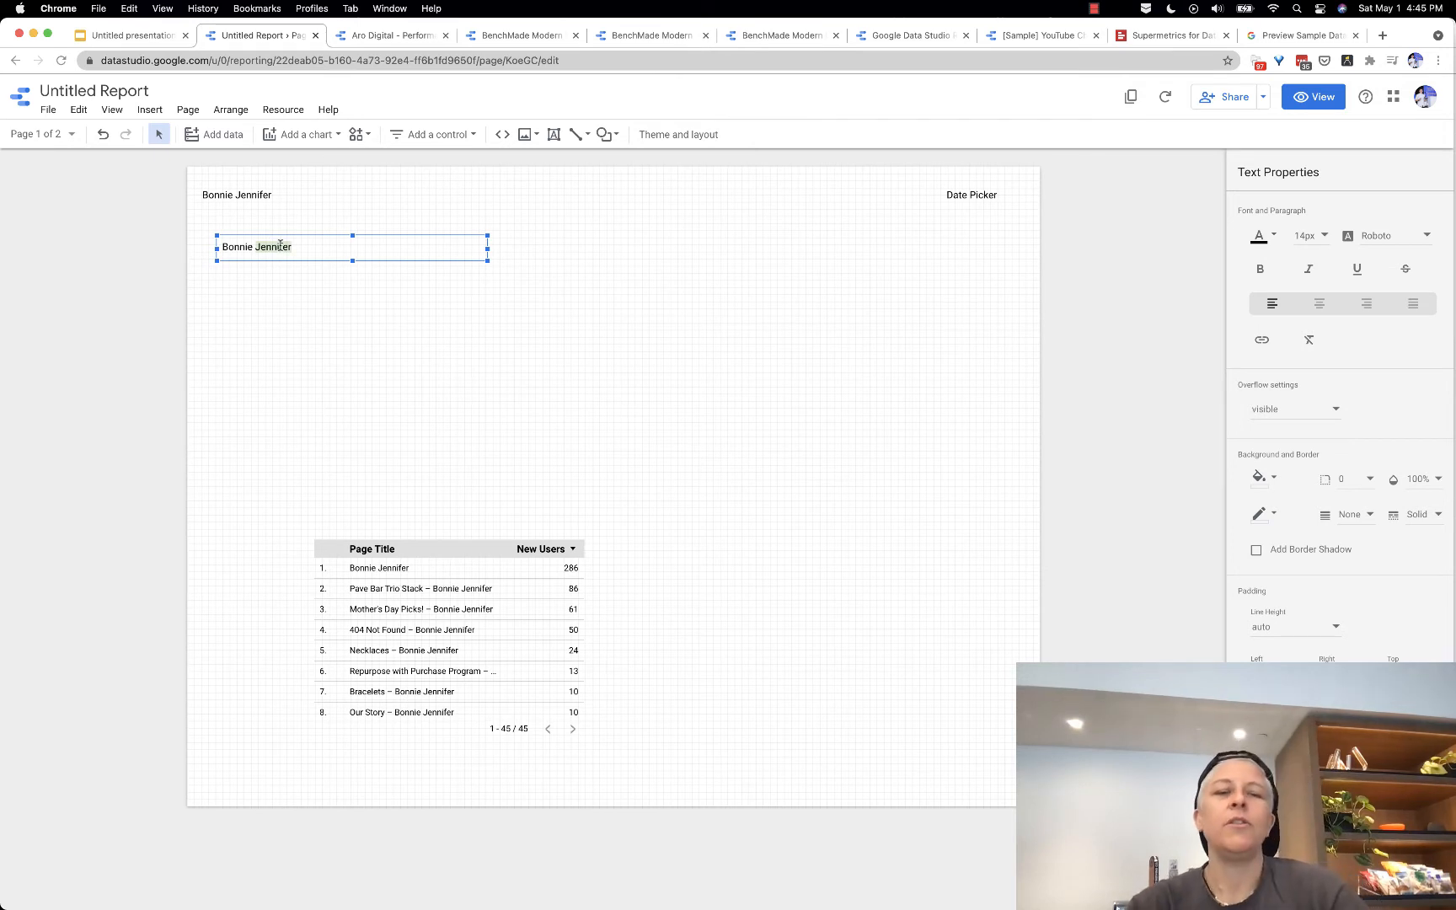
key("super+a")
type("Vi")
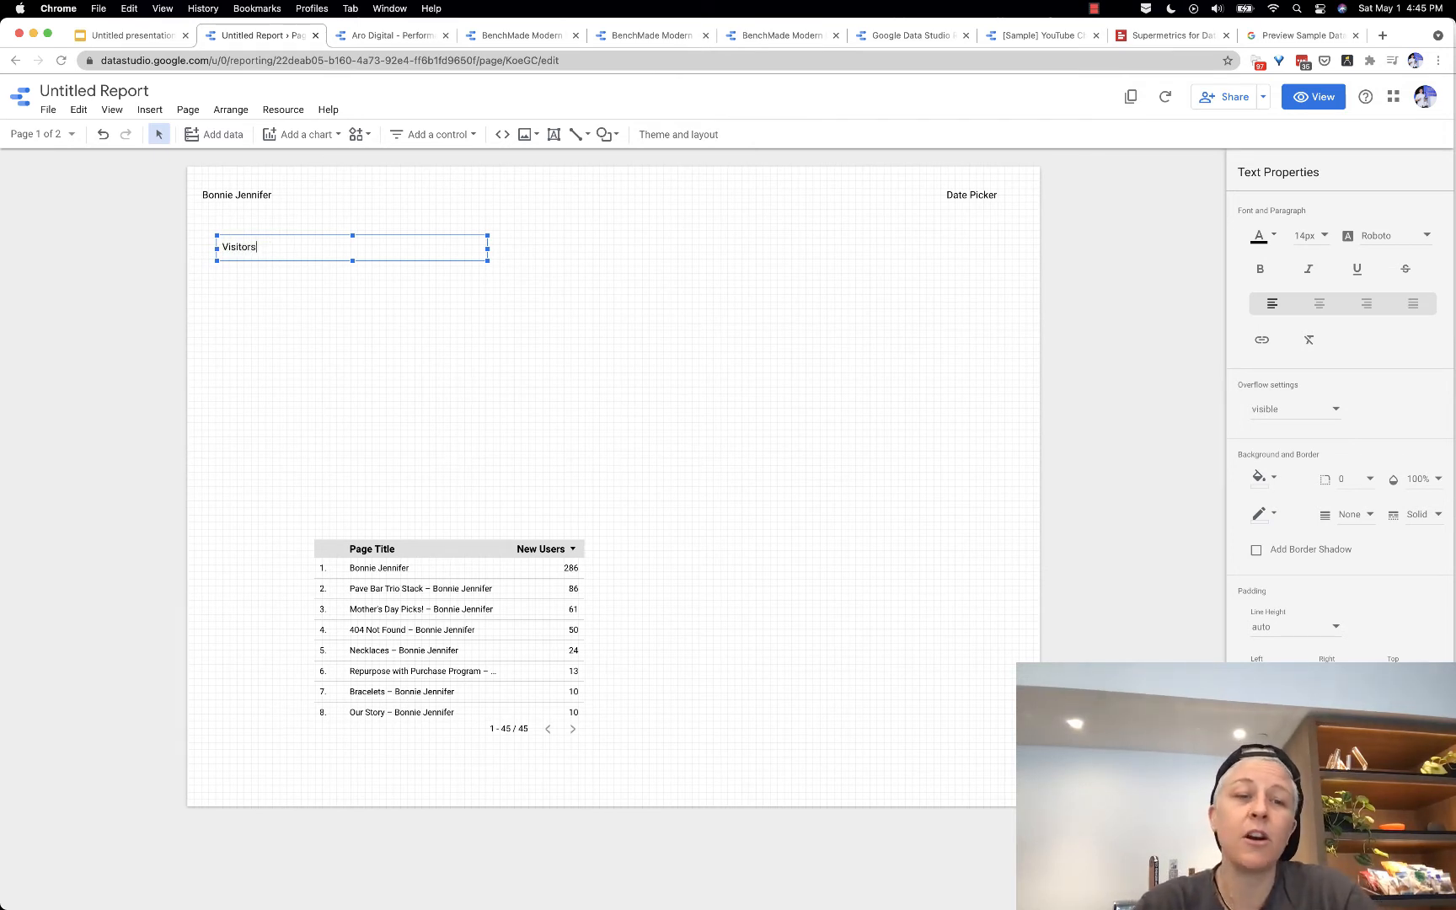
left_click(296, 364)
Step: Add the lines "Add To Cart", "Purchases", "AOV" and "Products Sold" below "Visitors" and enlarge the text box's height to fit them
double_click(247, 248)
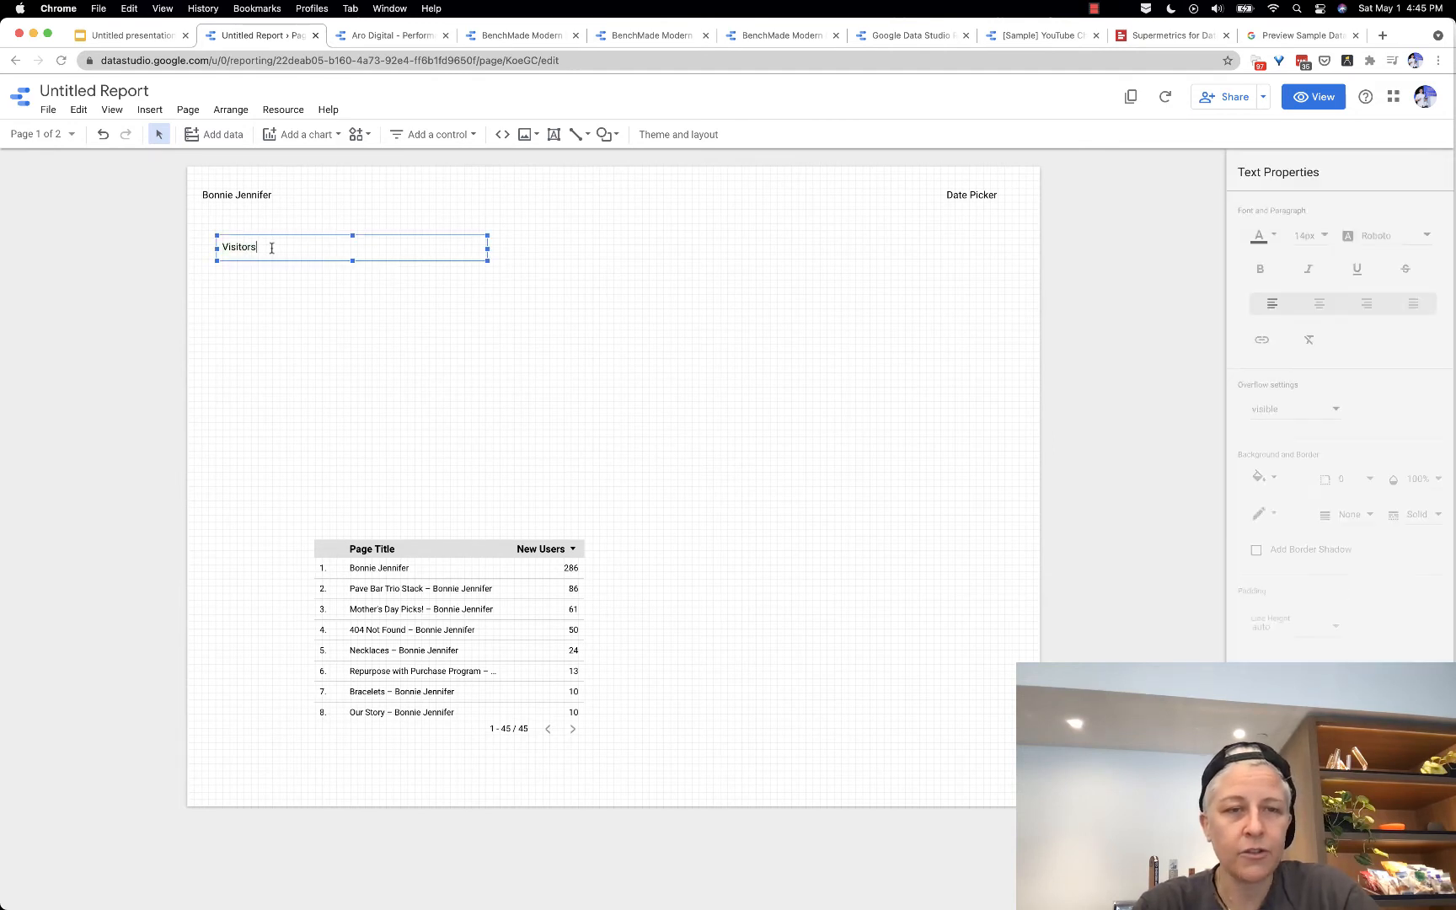
key("Return")
type("Add To Cart")
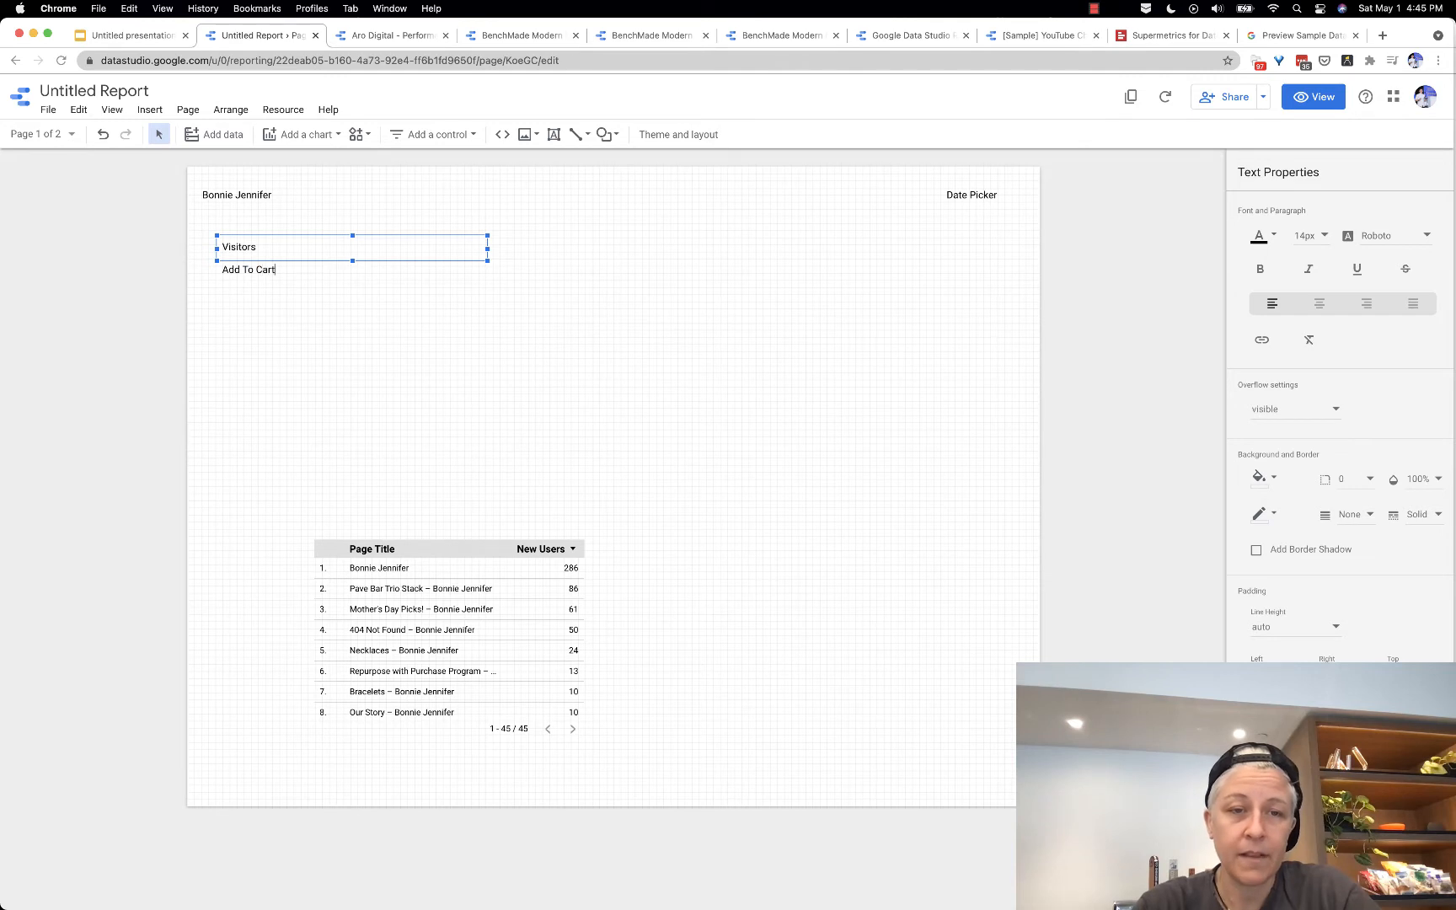
key("Return")
type("Purchases")
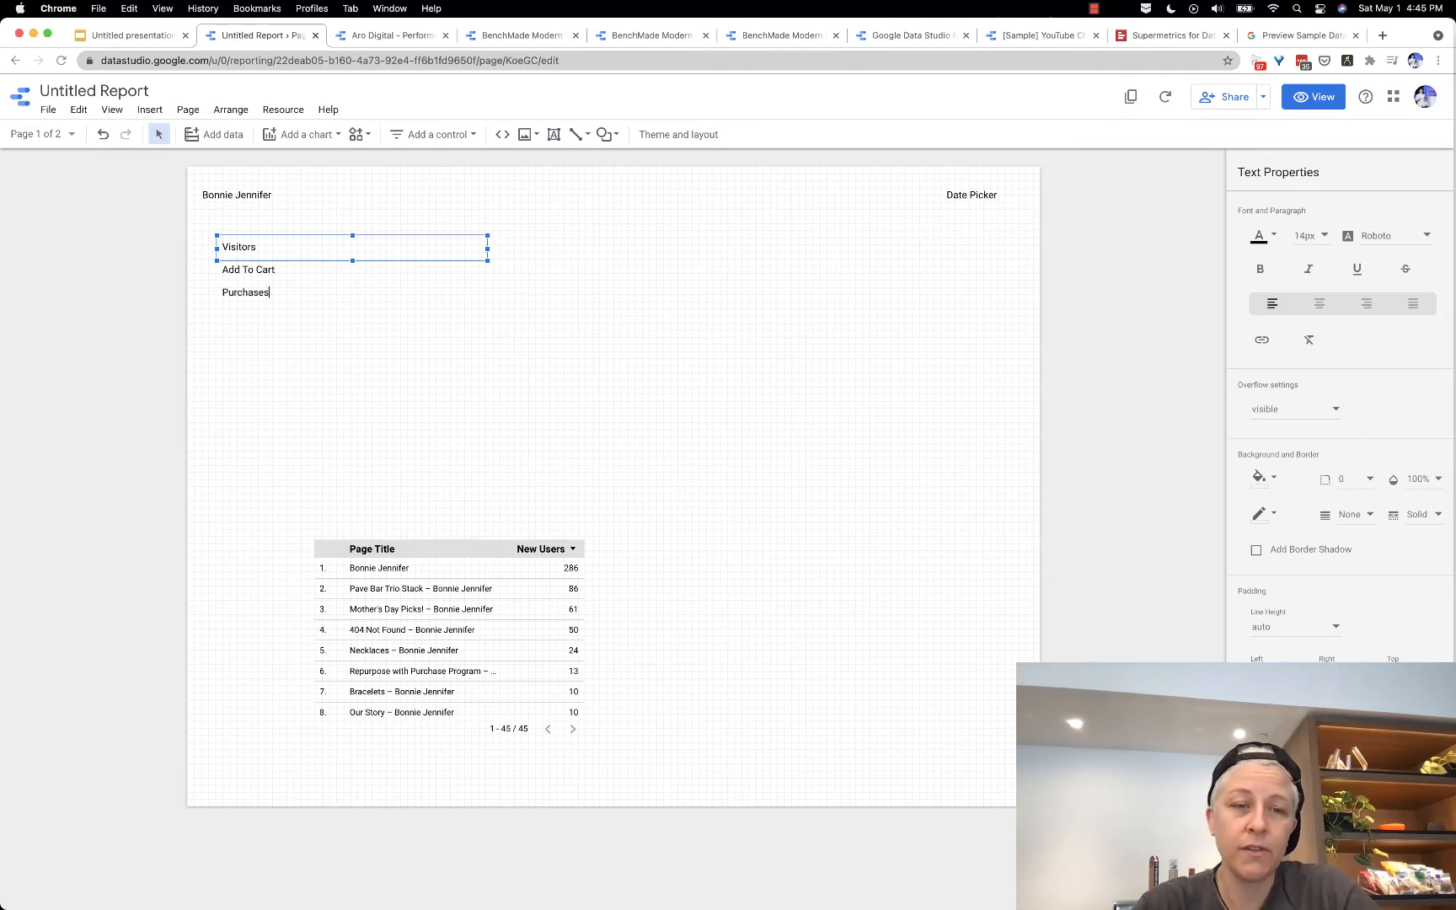
key("Return")
type("A")
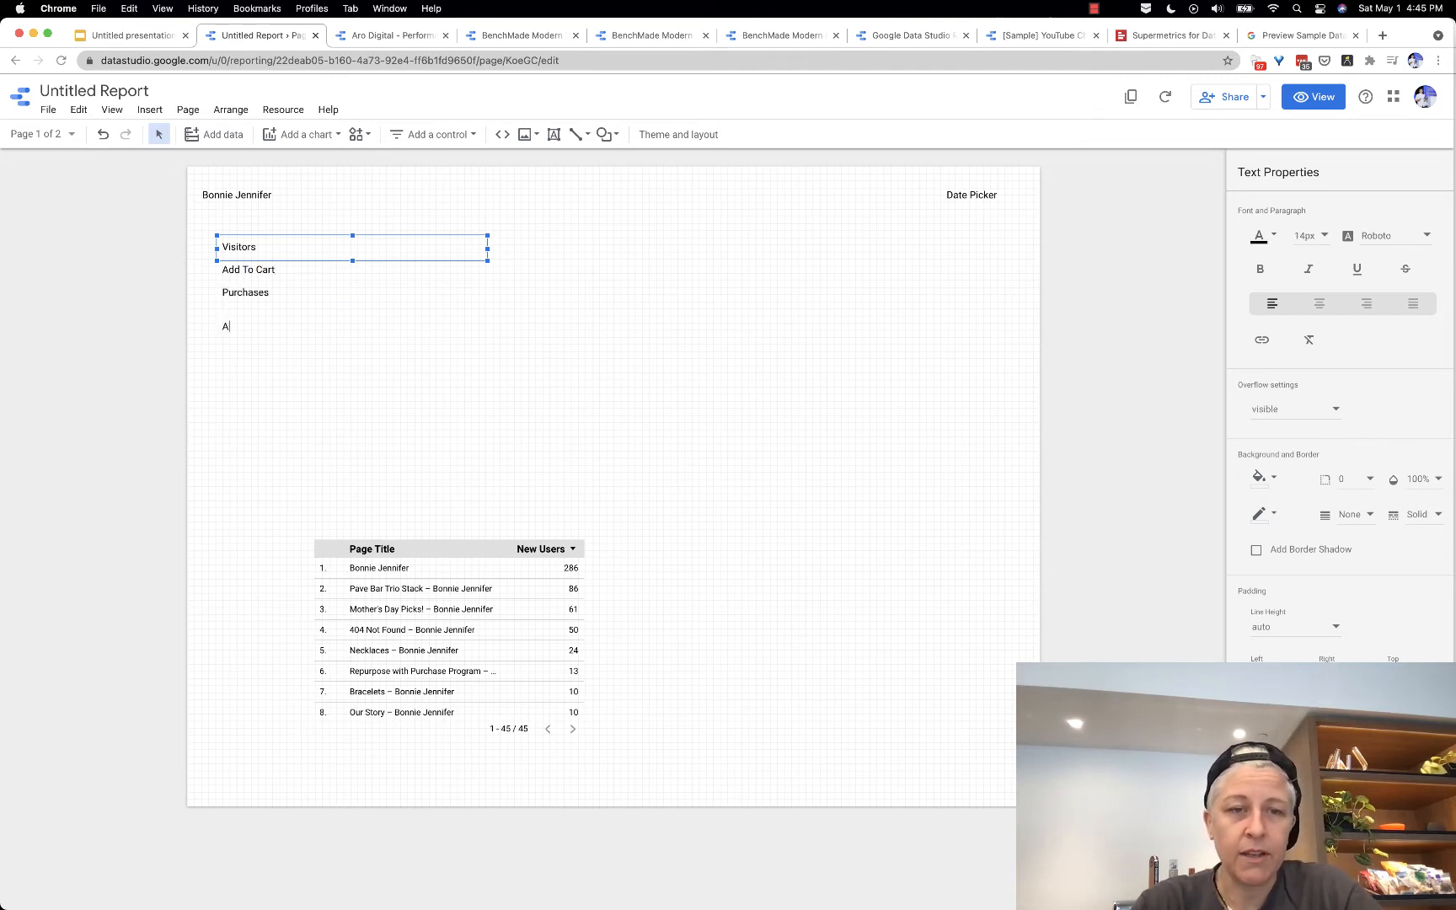
type("OV")
key("Return")
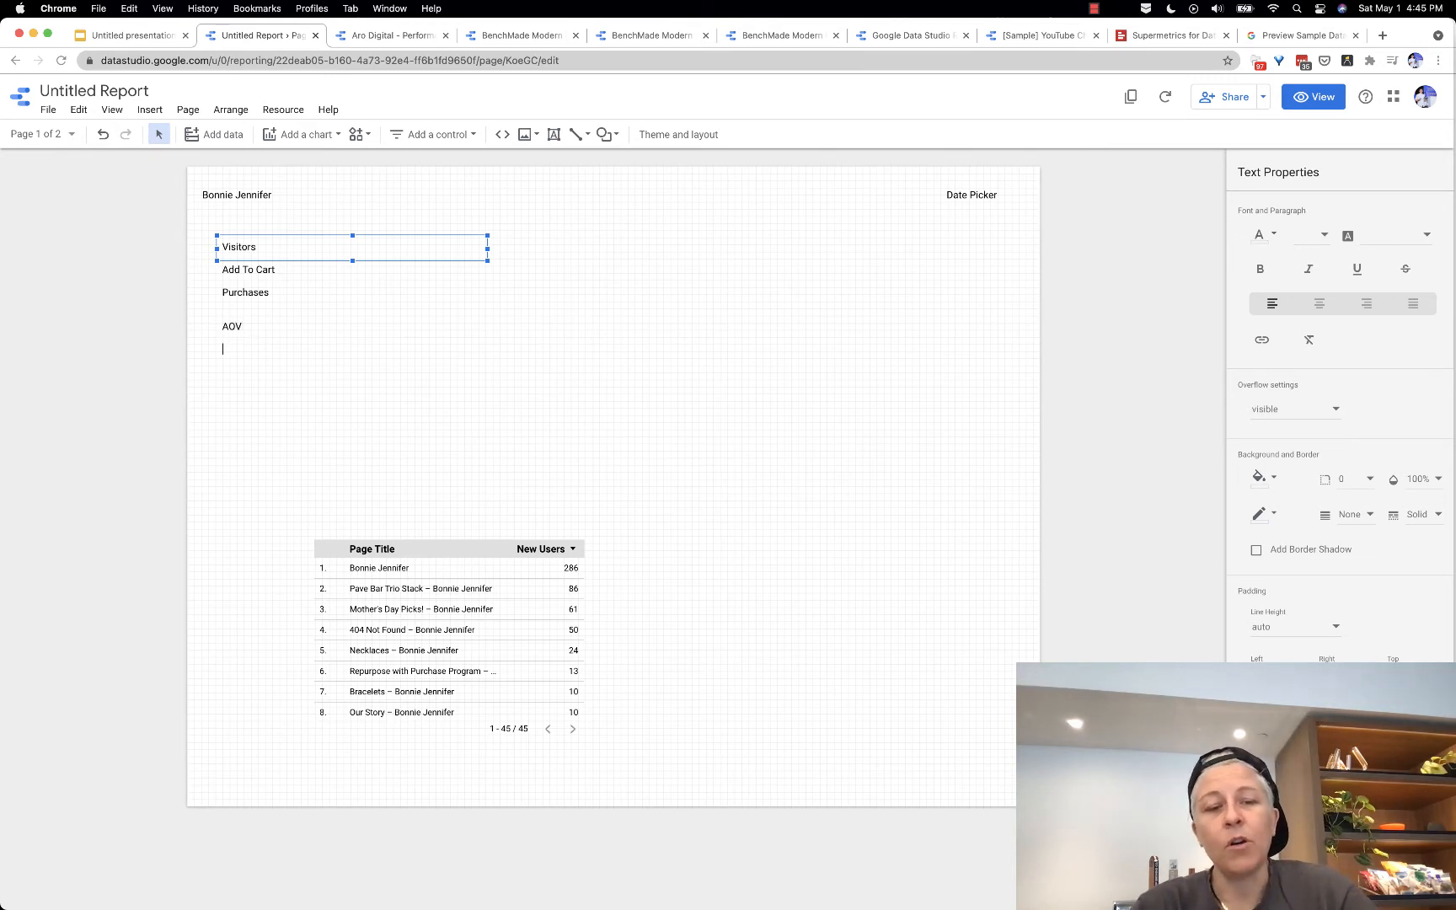
type("Products Sold")
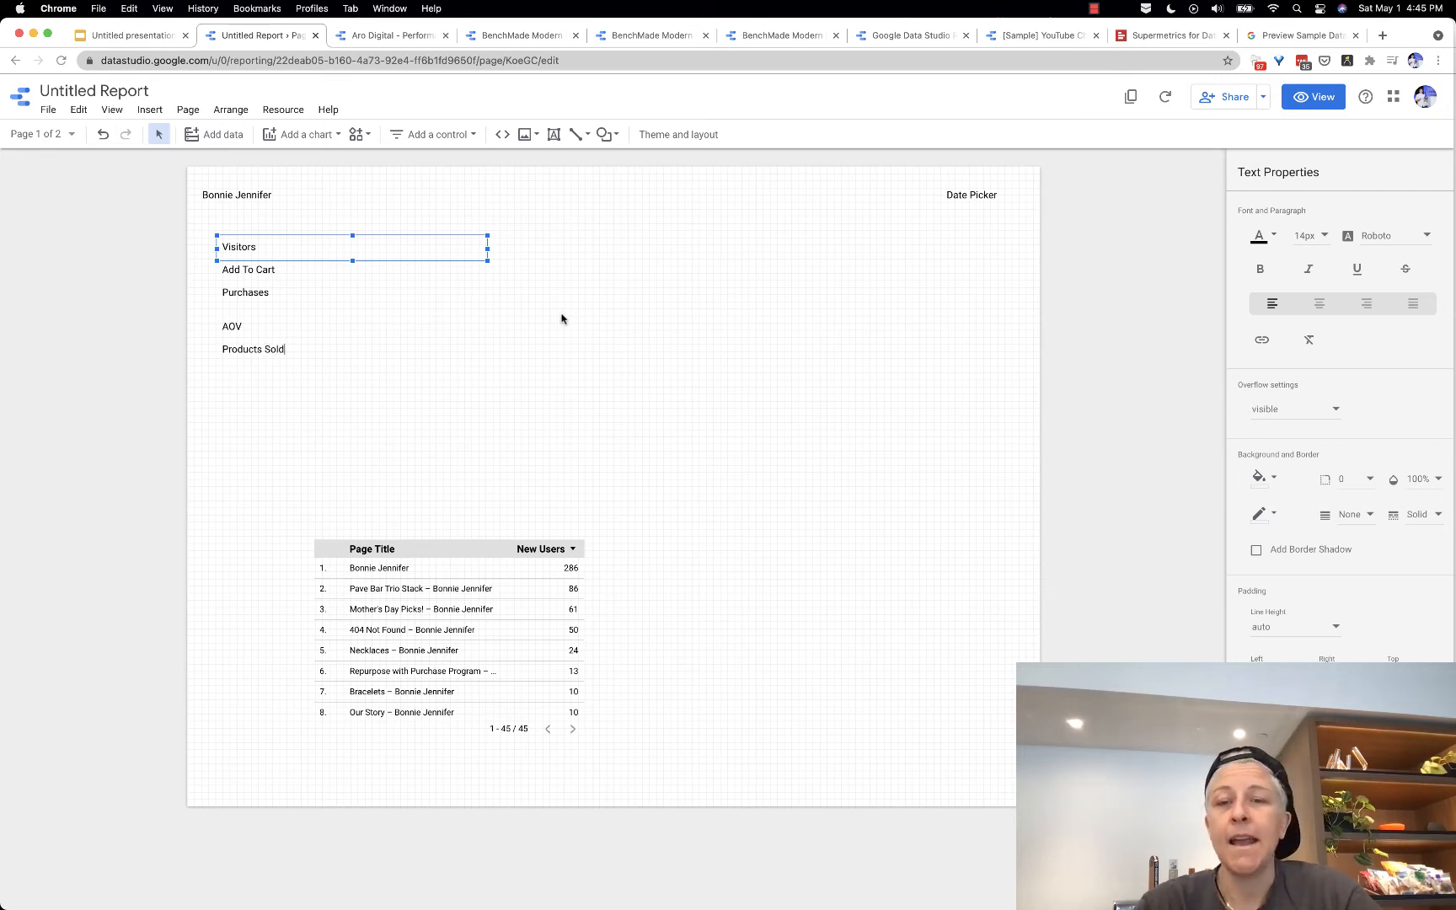
left_click_drag(353, 261, 352, 390)
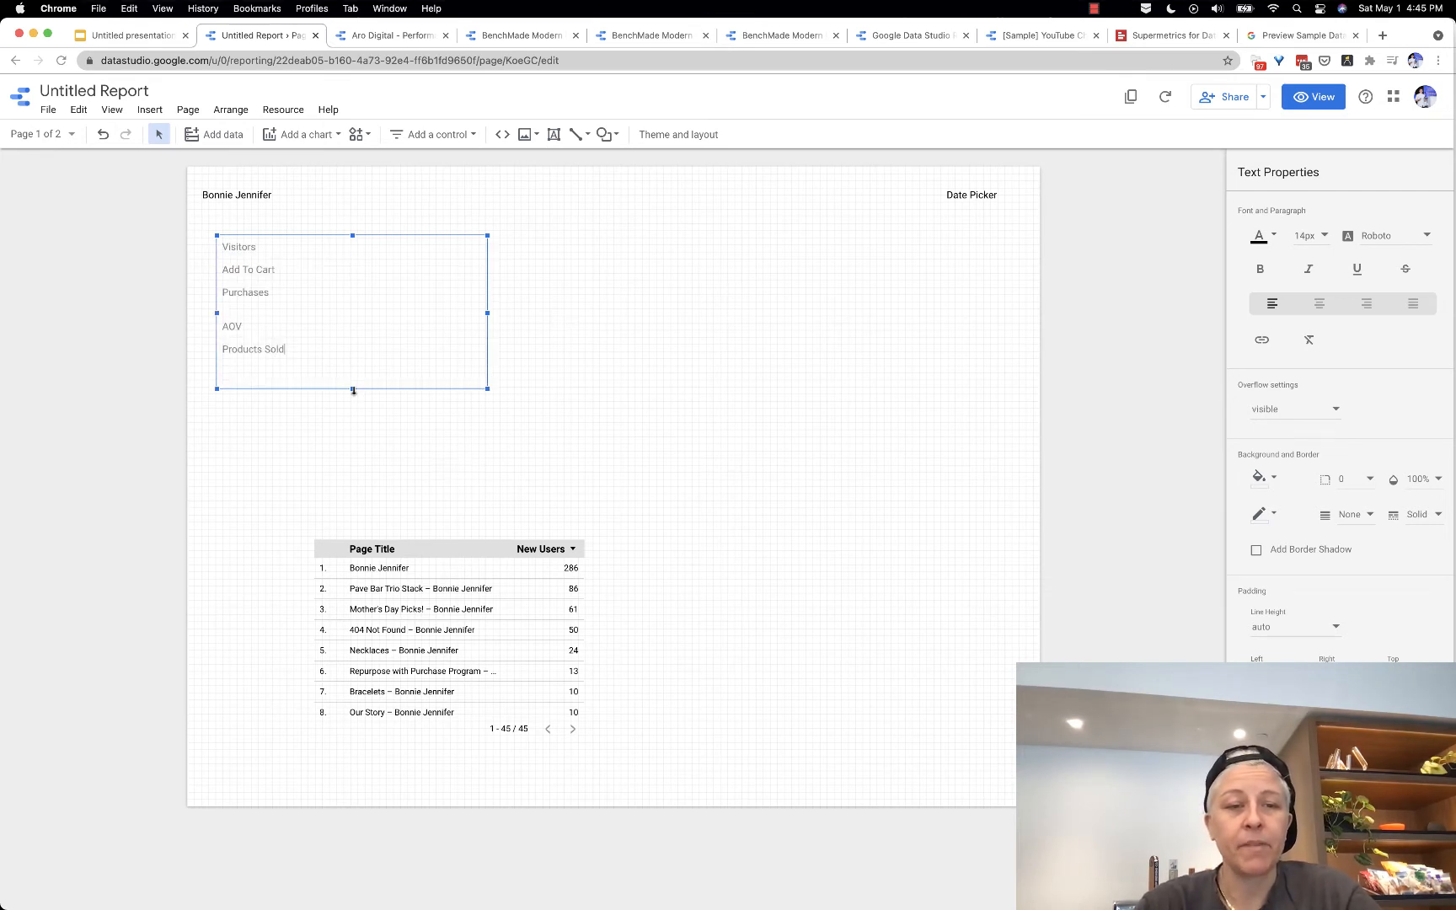
left_click(676, 359)
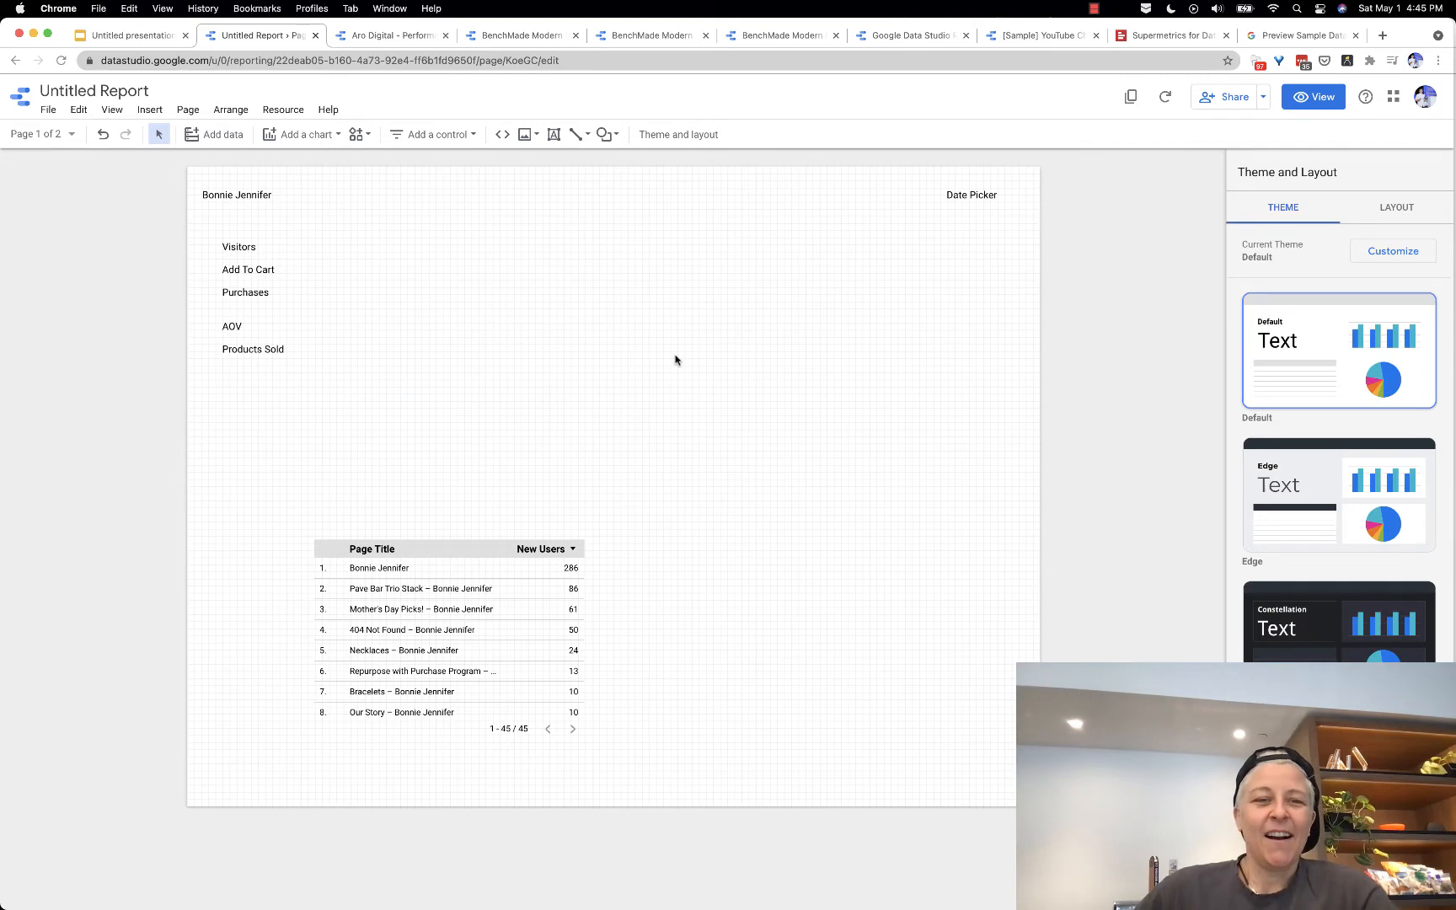
Step: Insert the line "How People Are Coming To the Site" above "Visitors" in the metrics text box
left_click(283, 293)
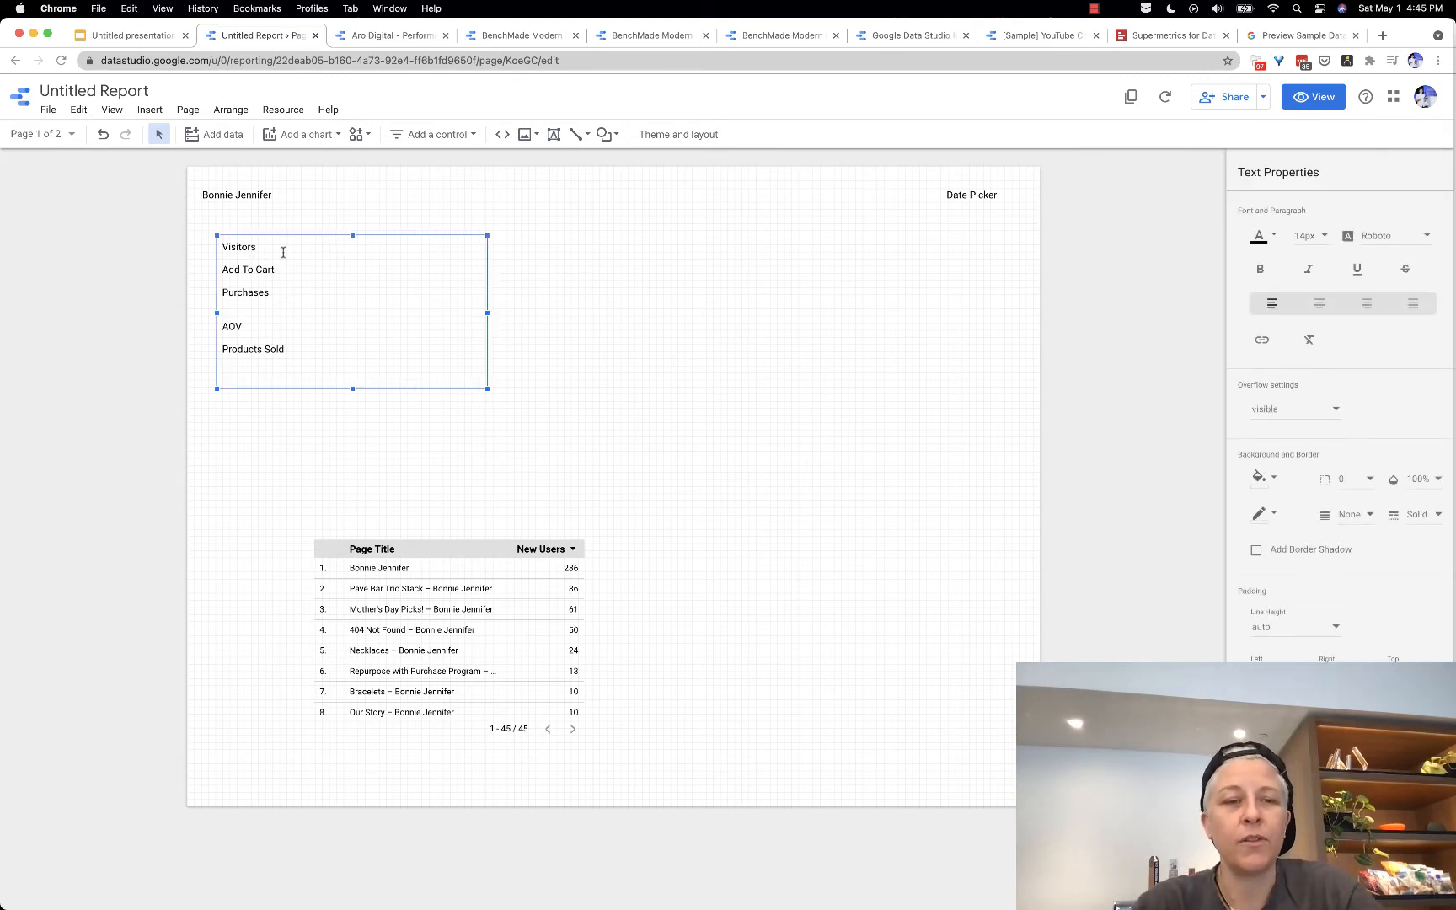
left_click(223, 246)
type("How People Are ")
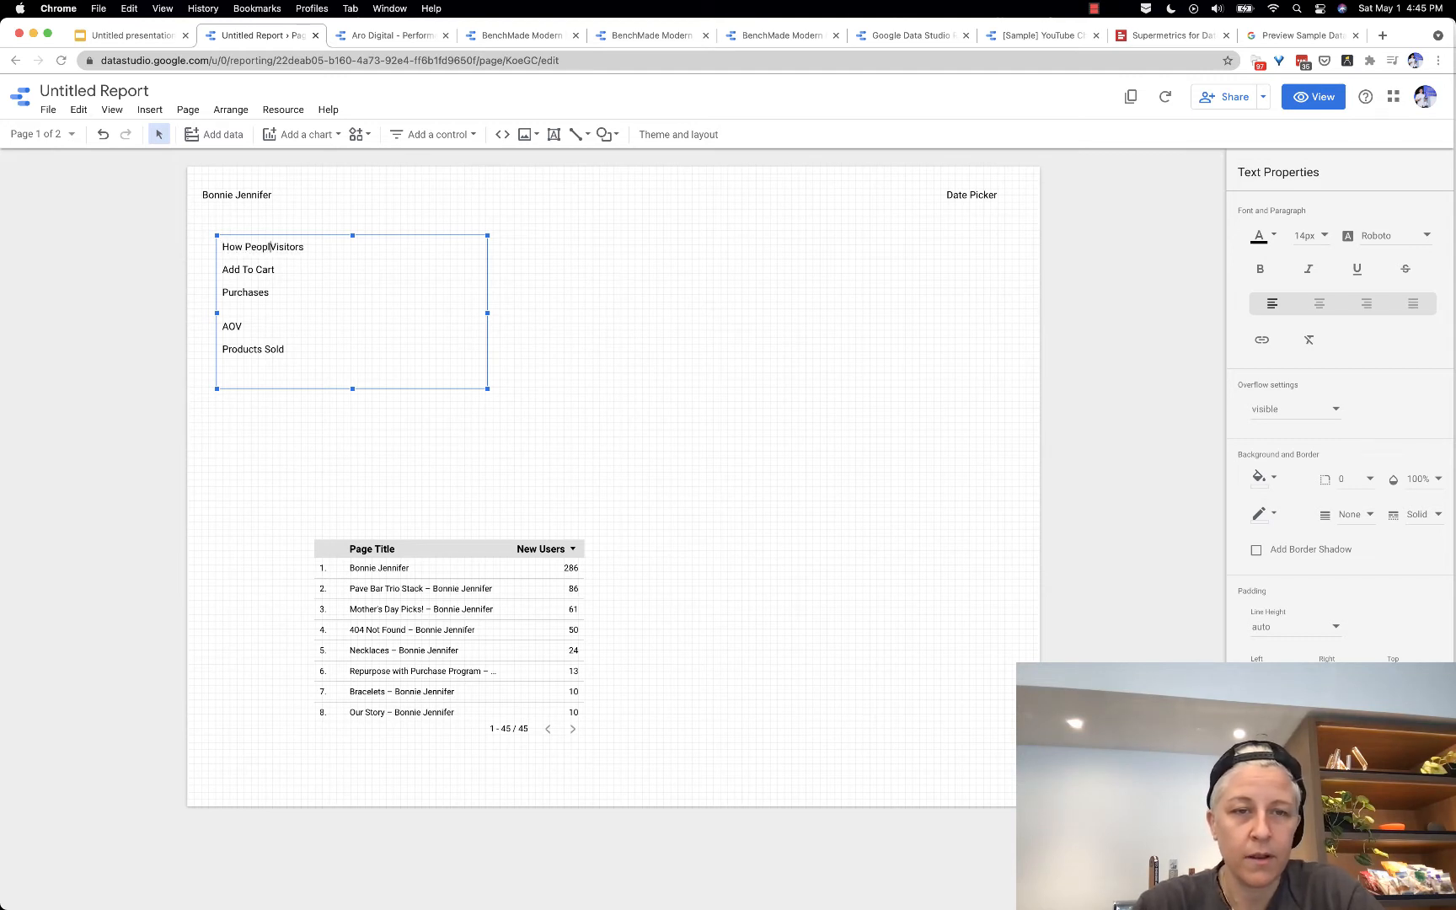
type("Coming To the Site")
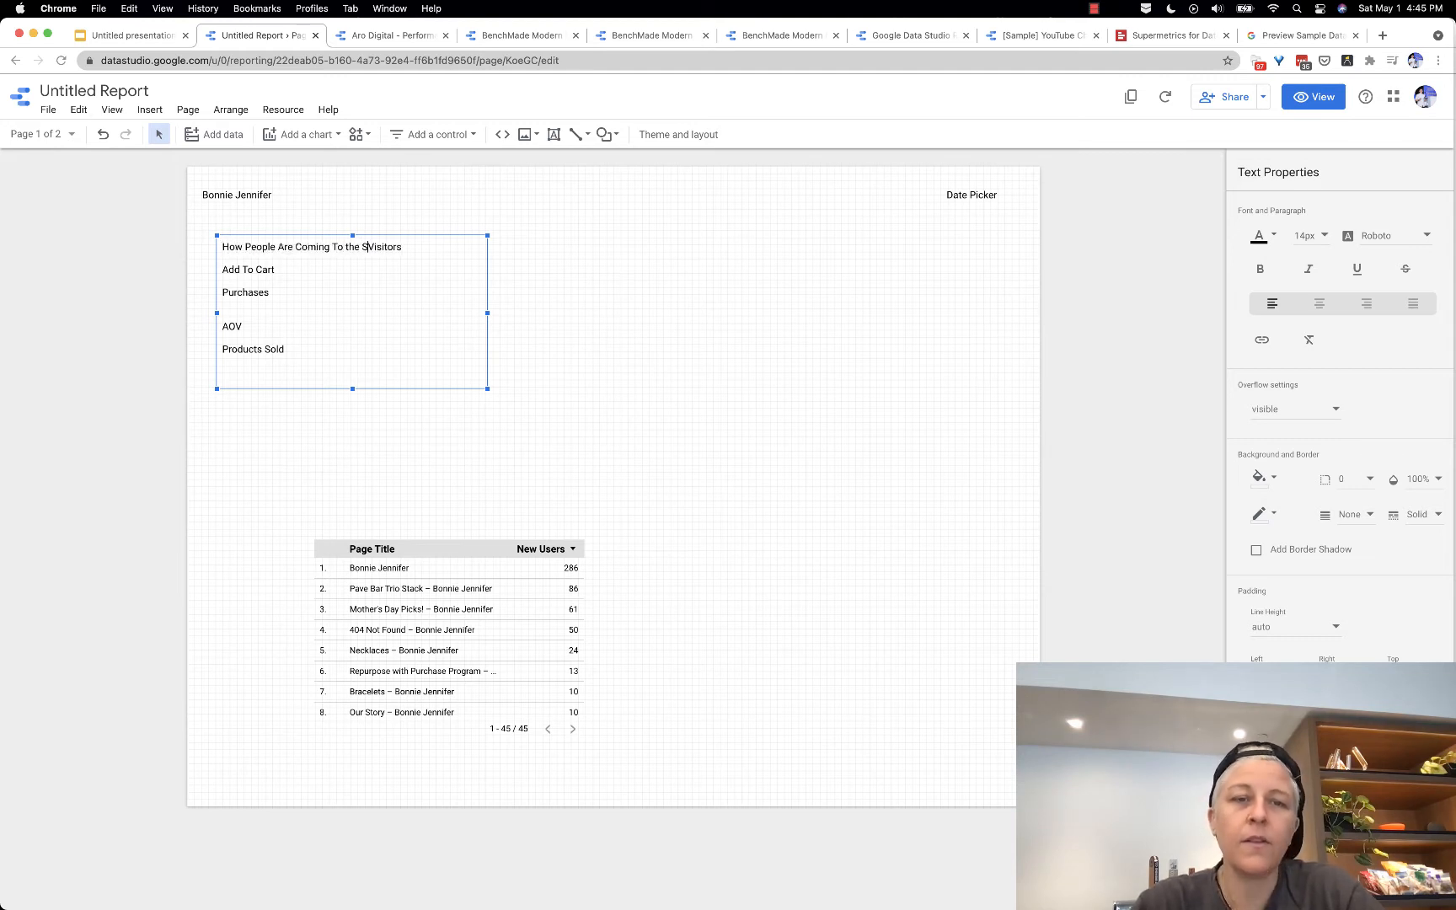
key("Return")
left_click(838, 352)
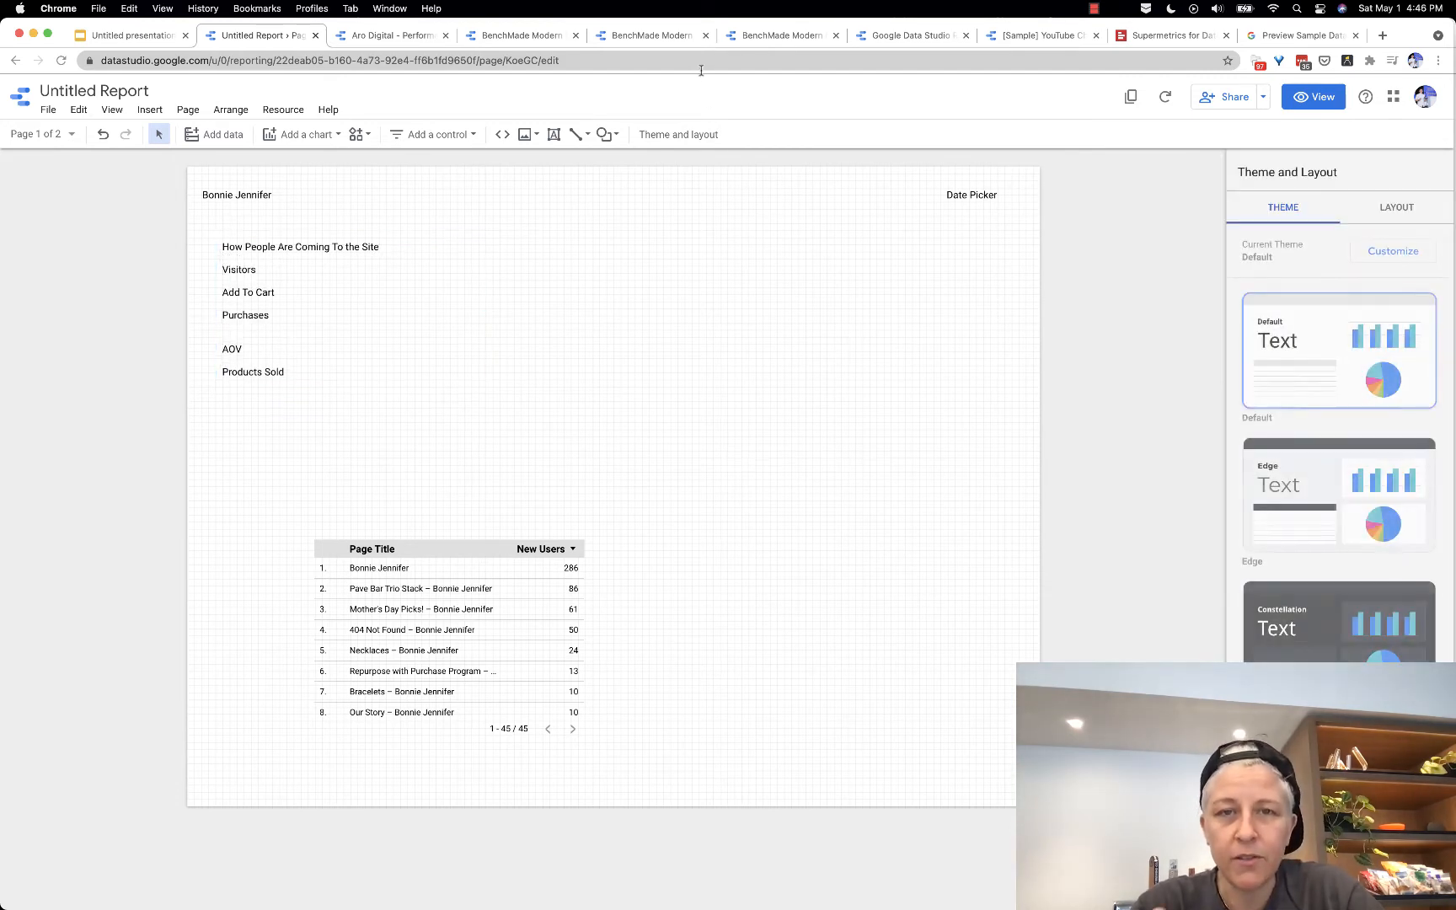
Step: Switch to the Data Studio report gallery, show the featured reports and open Data Bloo's Ecommerce Revenue Template for layout ideas
left_click(910, 35)
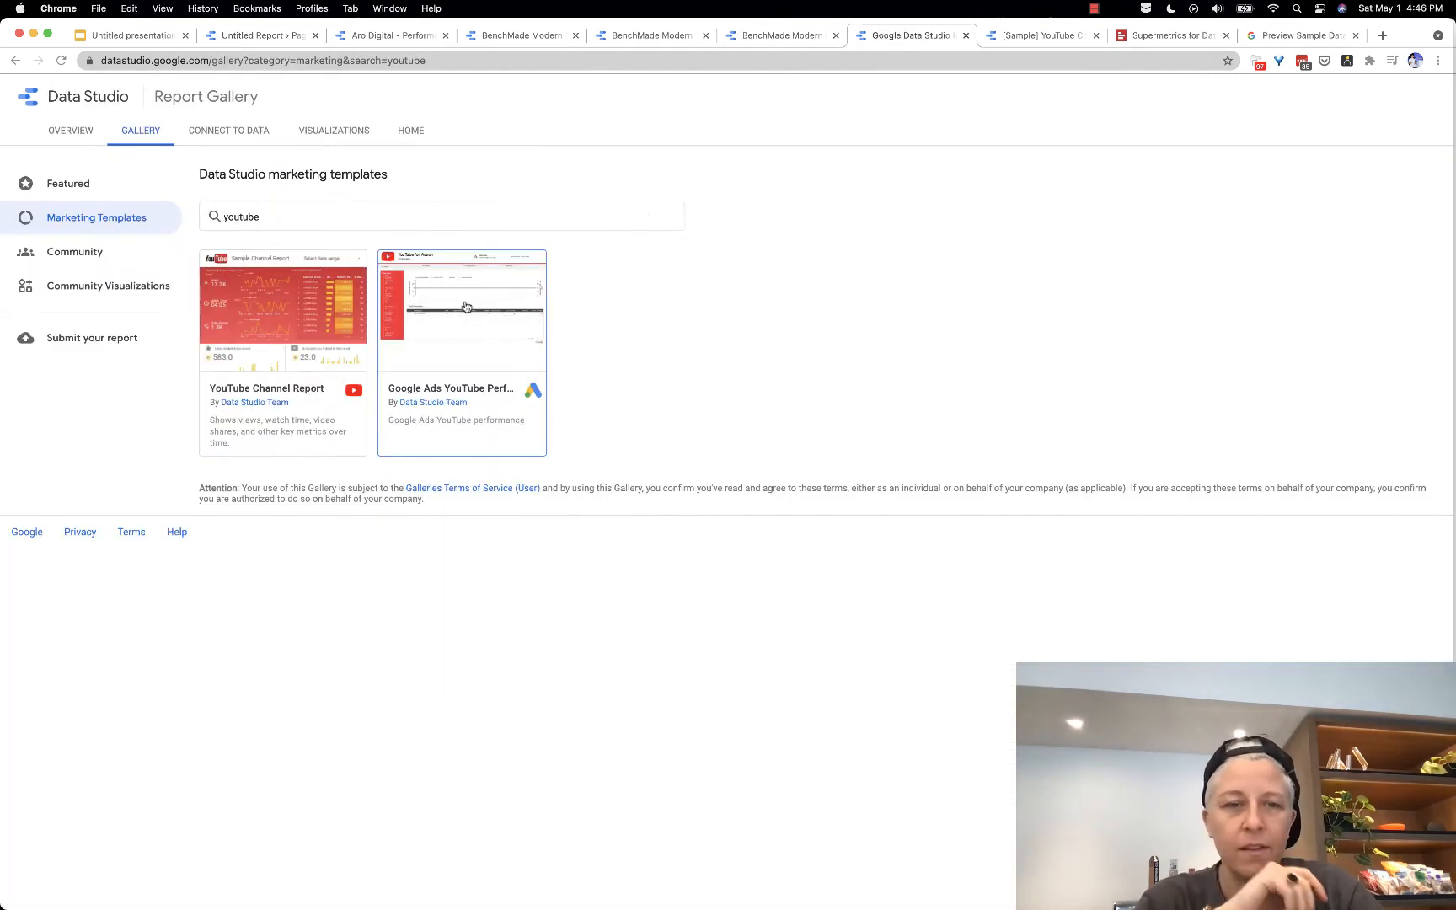
left_click(251, 212)
double_click(246, 215)
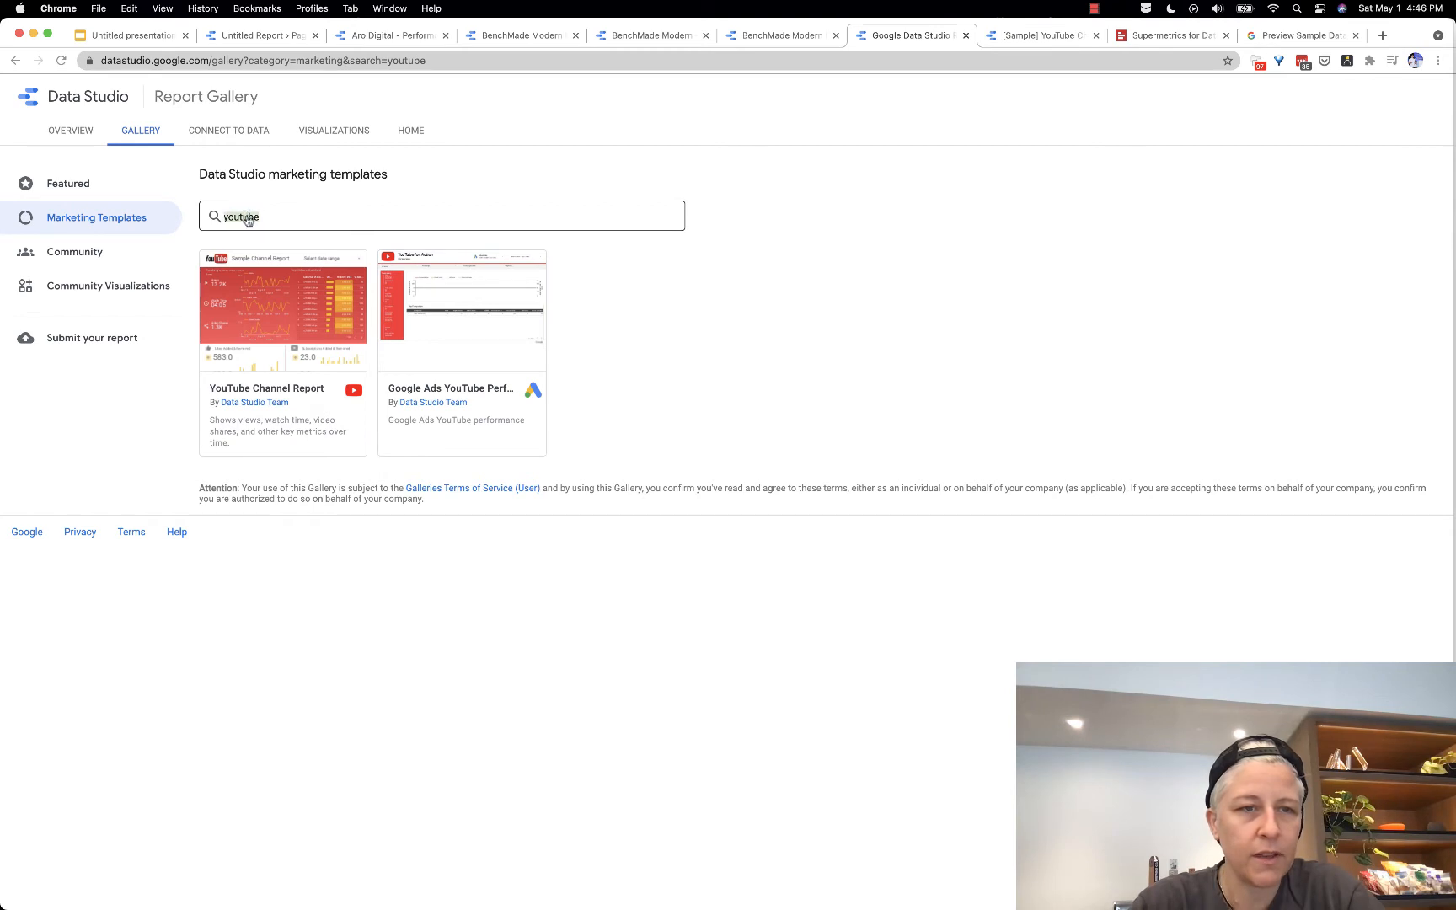
left_click(88, 187)
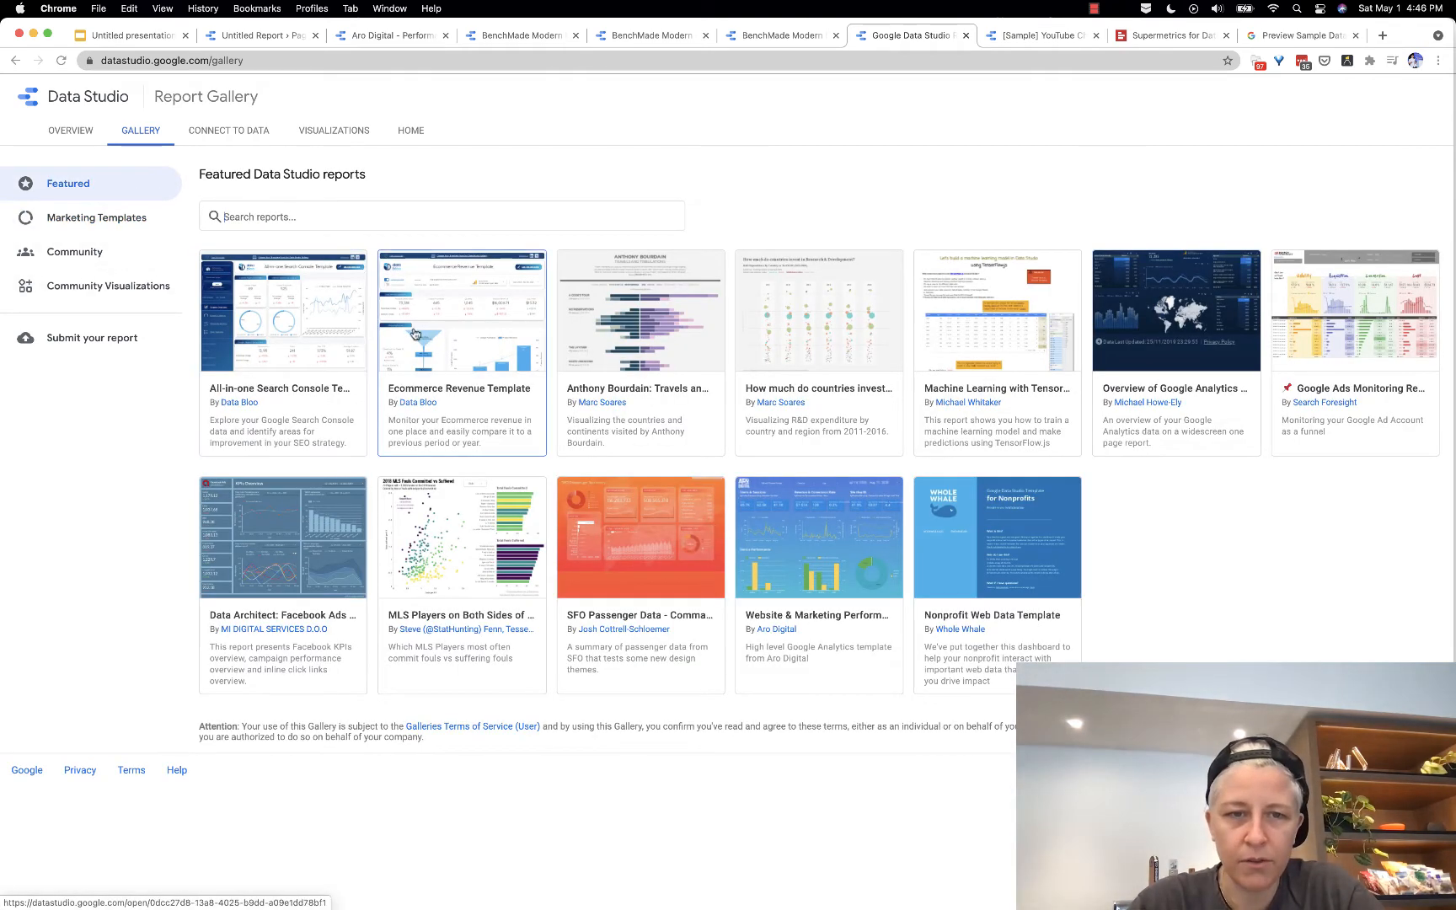
left_click(418, 332)
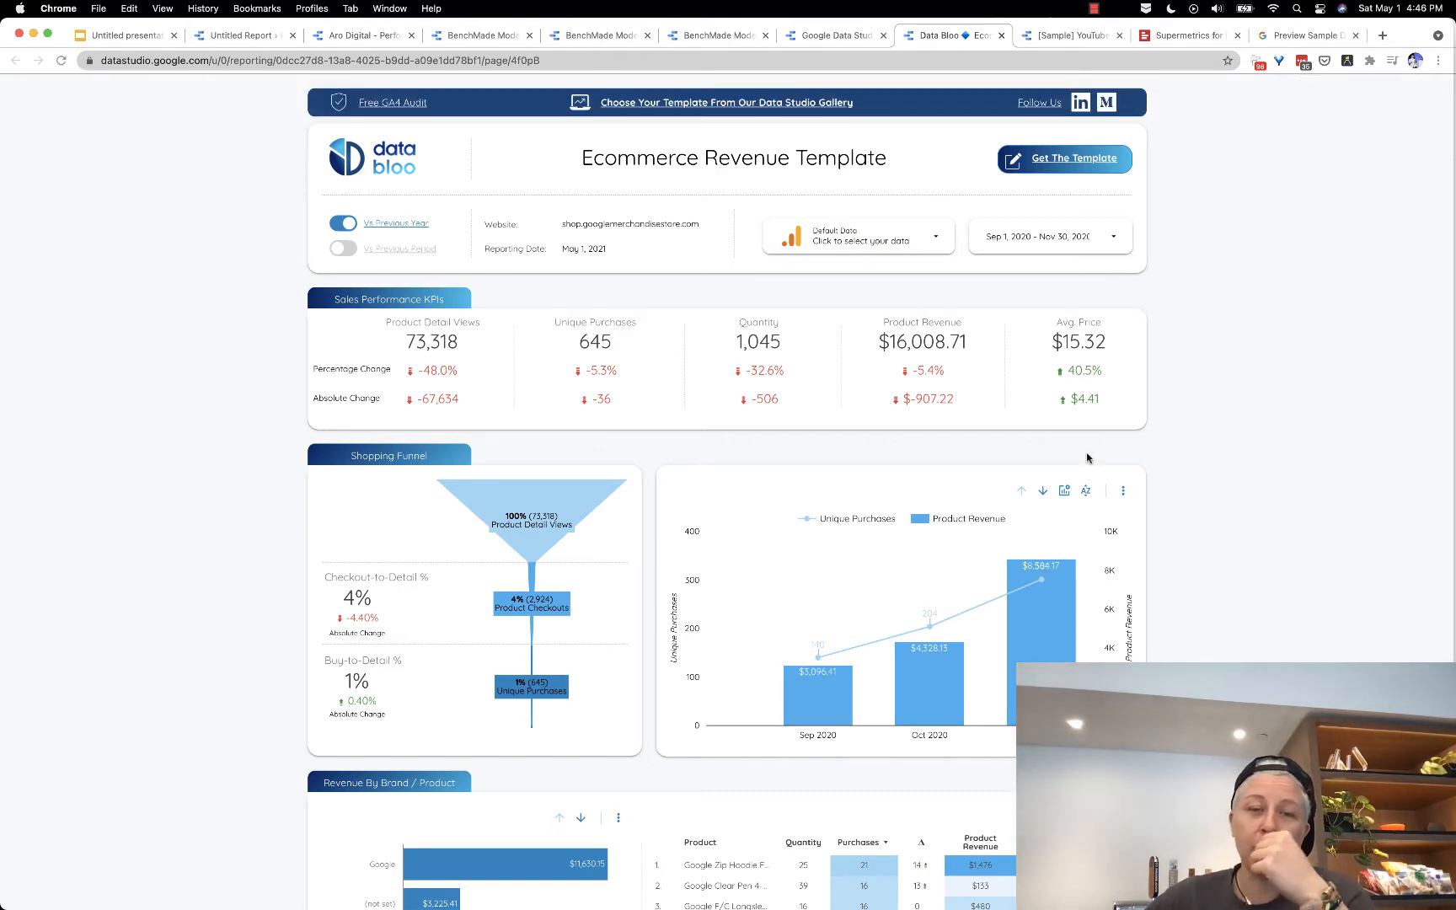
Step: Close the sample YouTube report and Supermetrics browser tabs and return to the untitled report
left_click(1046, 44)
left_click(960, 38)
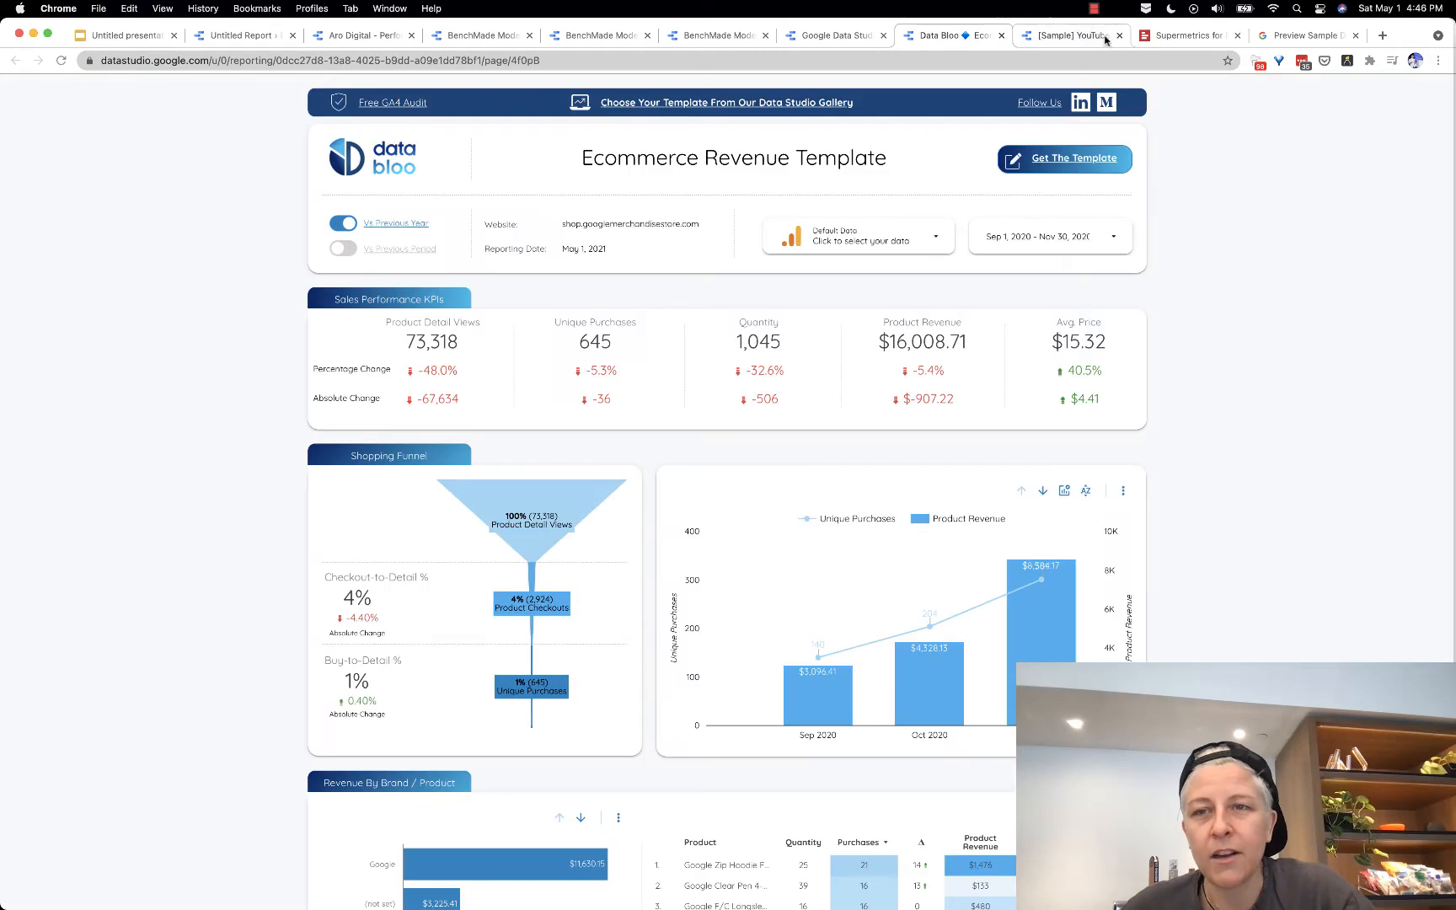
left_click(1119, 36)
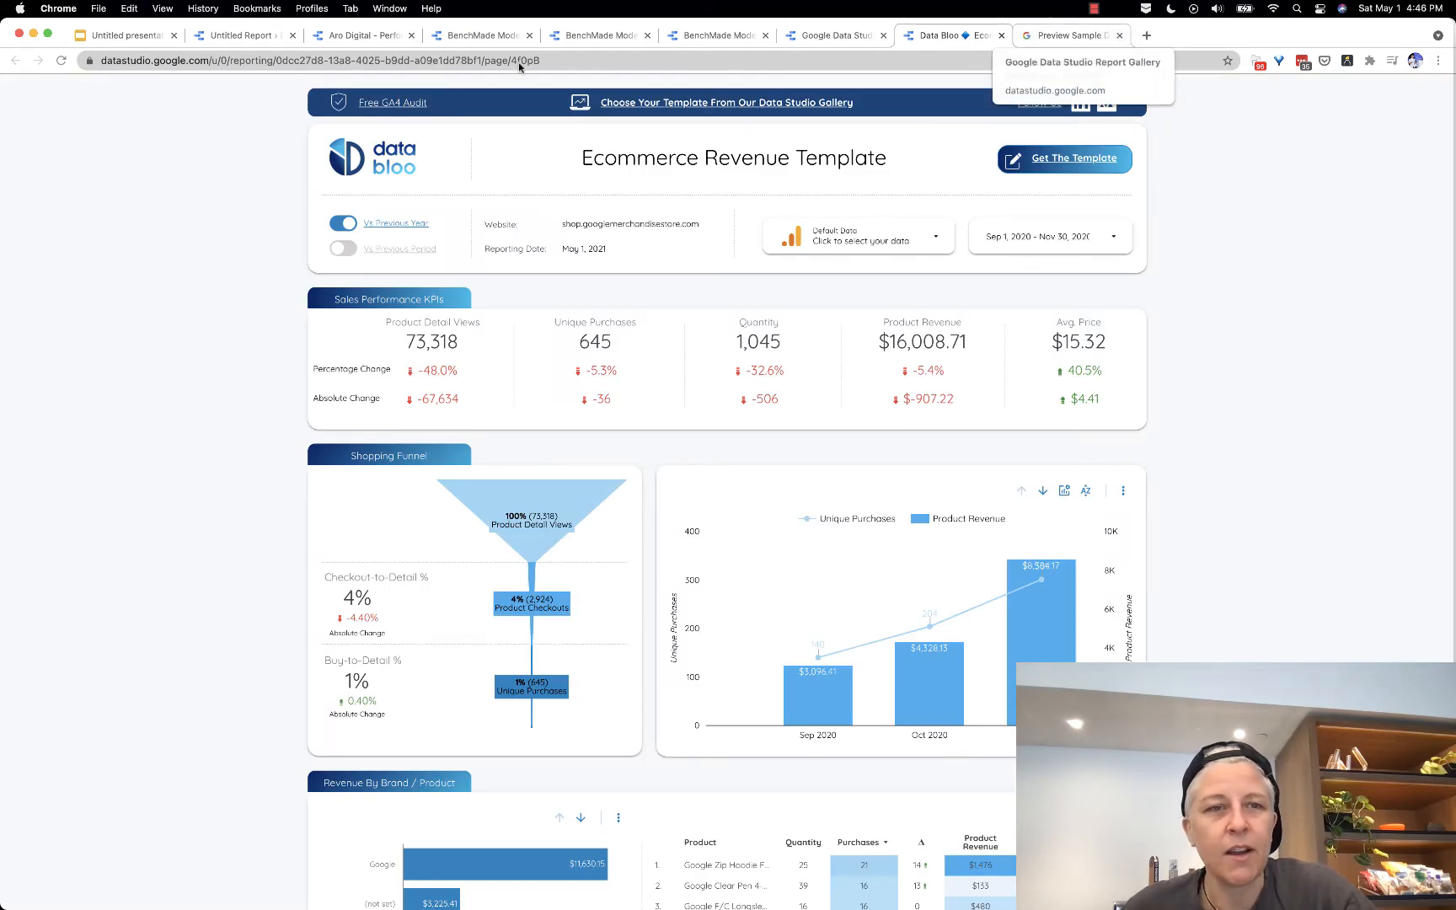
left_click(244, 36)
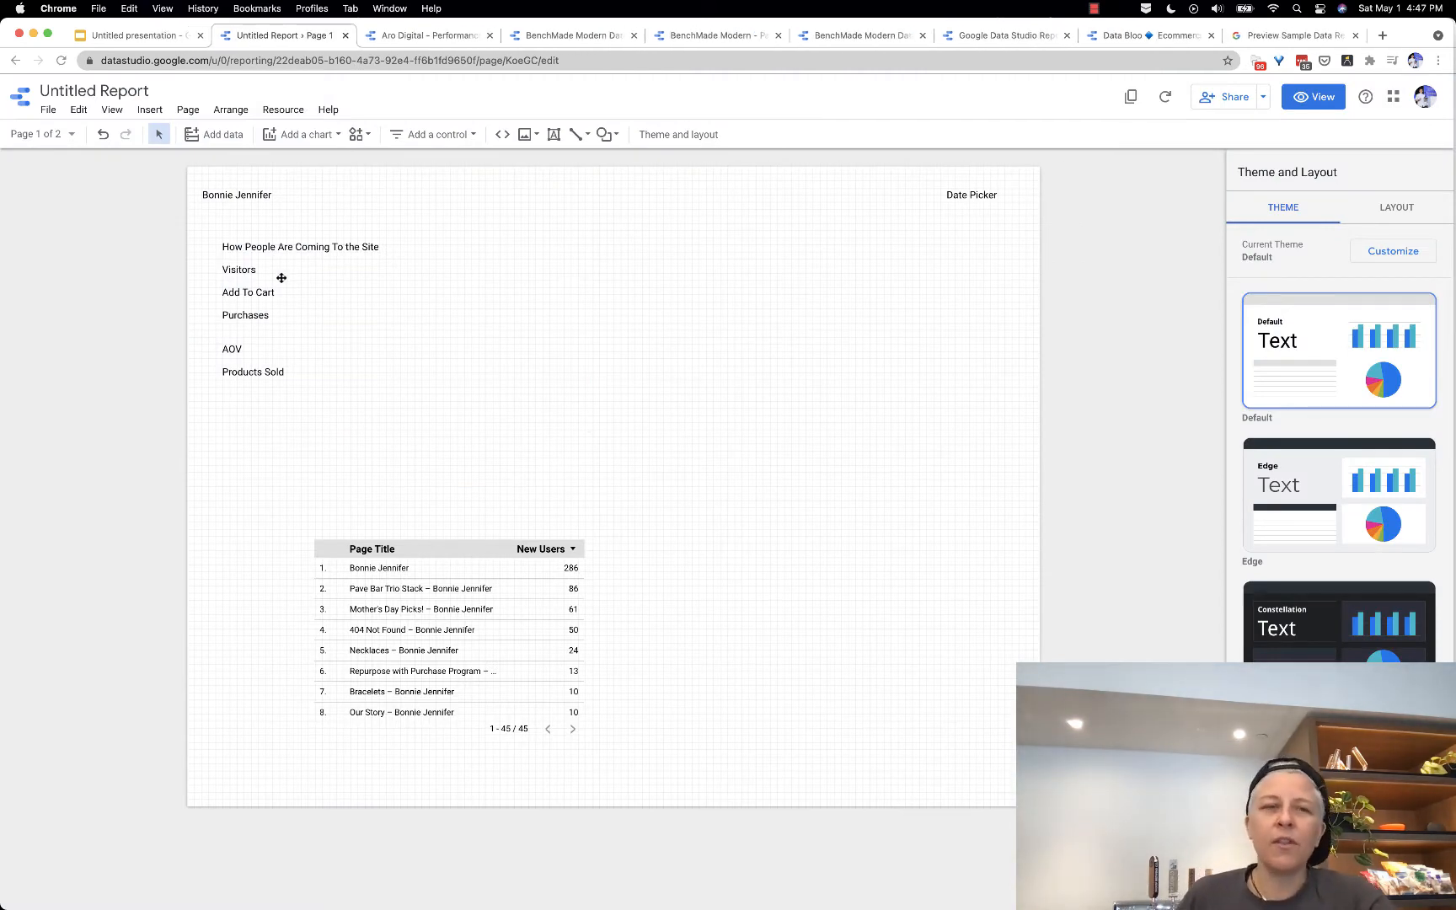
Step: Rename the report as "Bonnie Jennifer Ecommerce Marketing"
left_click(118, 90)
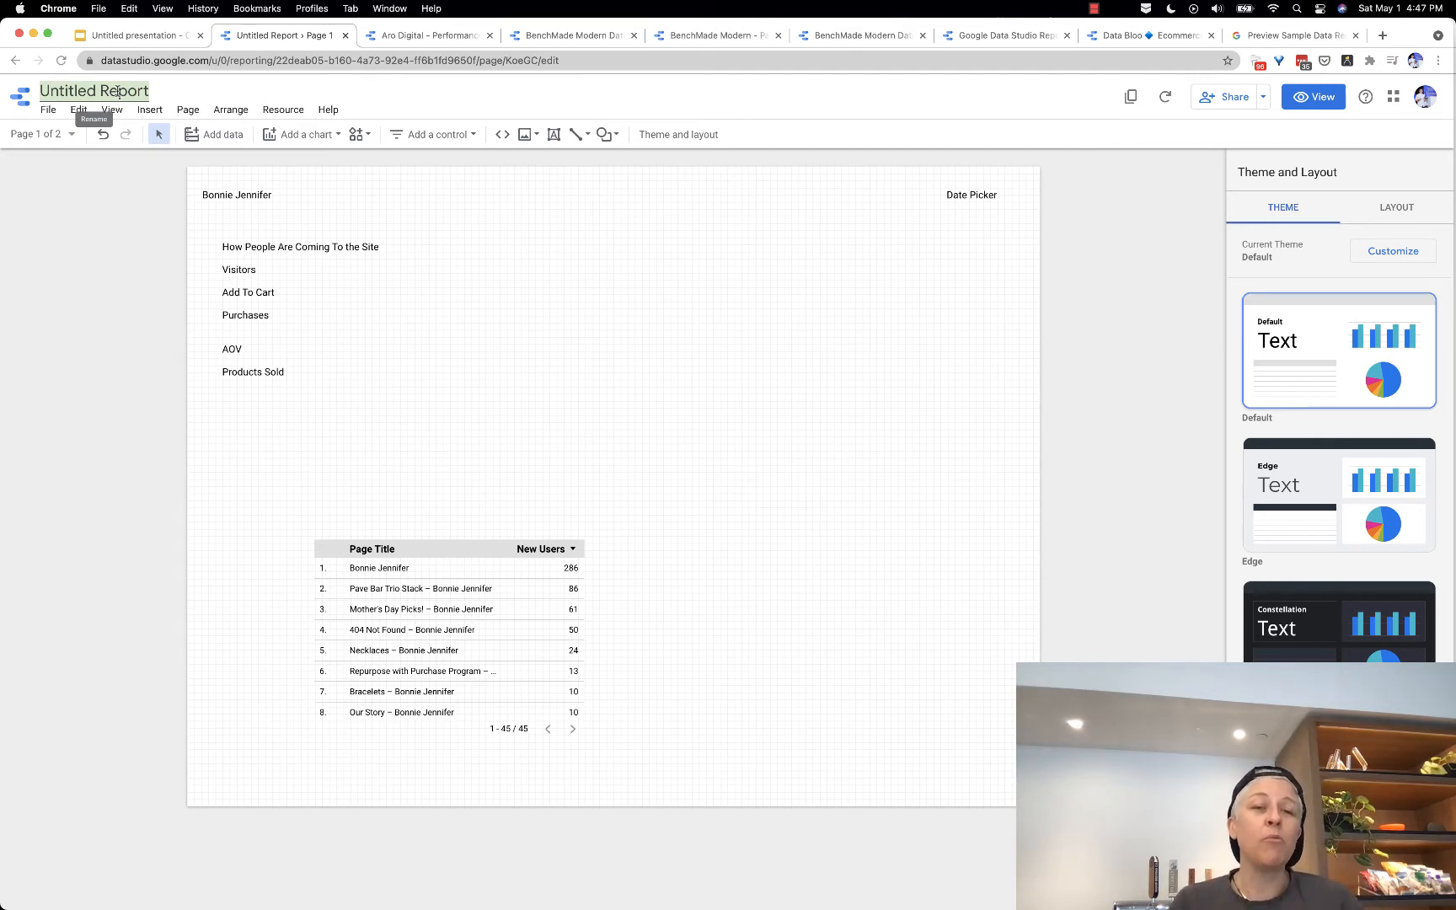
type("Bonnie Je")
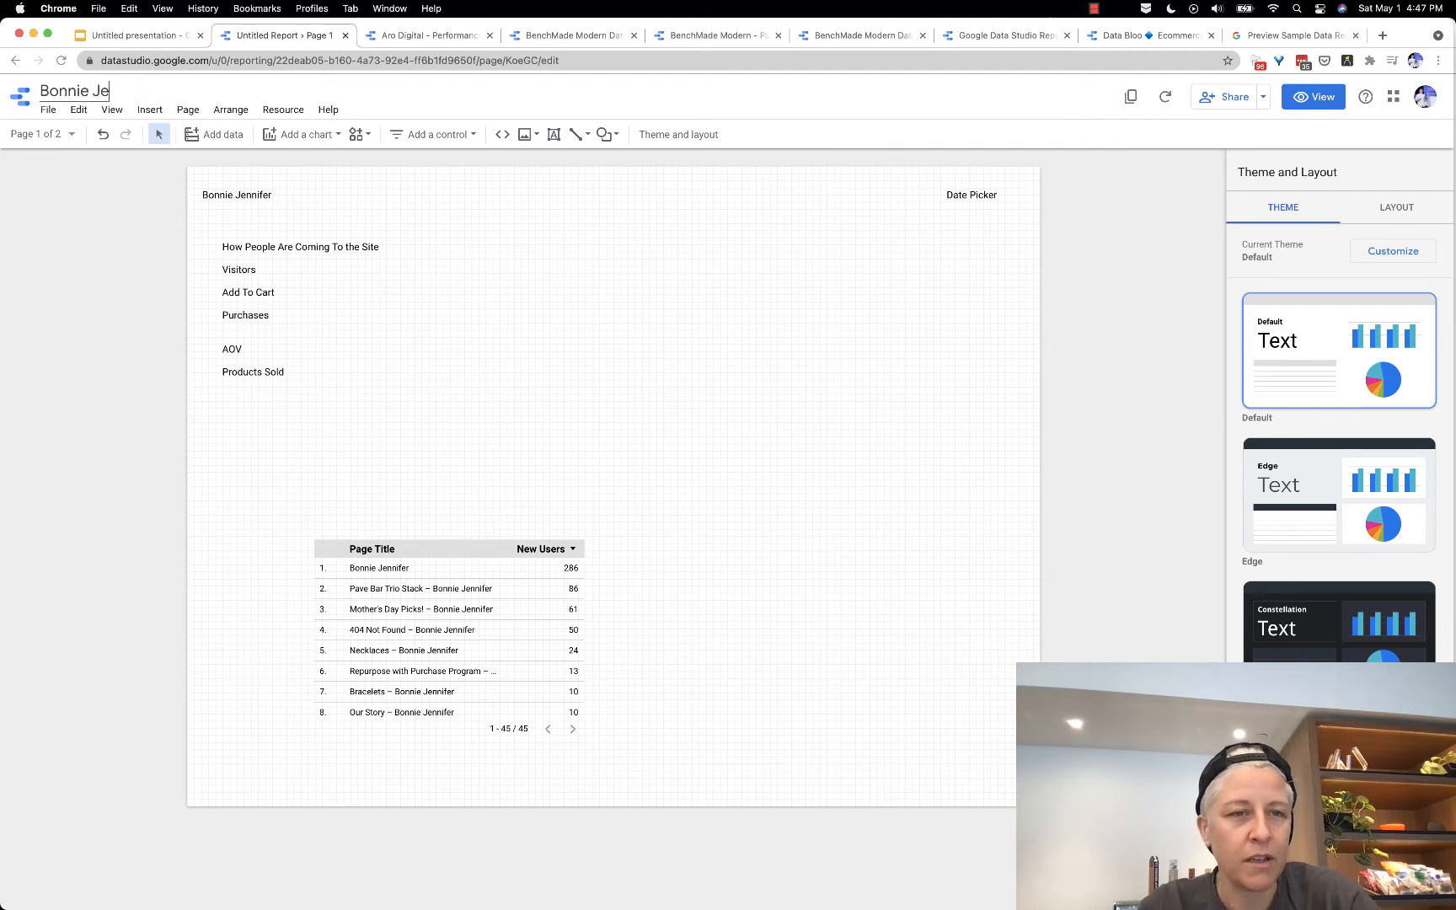
type("nnifer Ecomm")
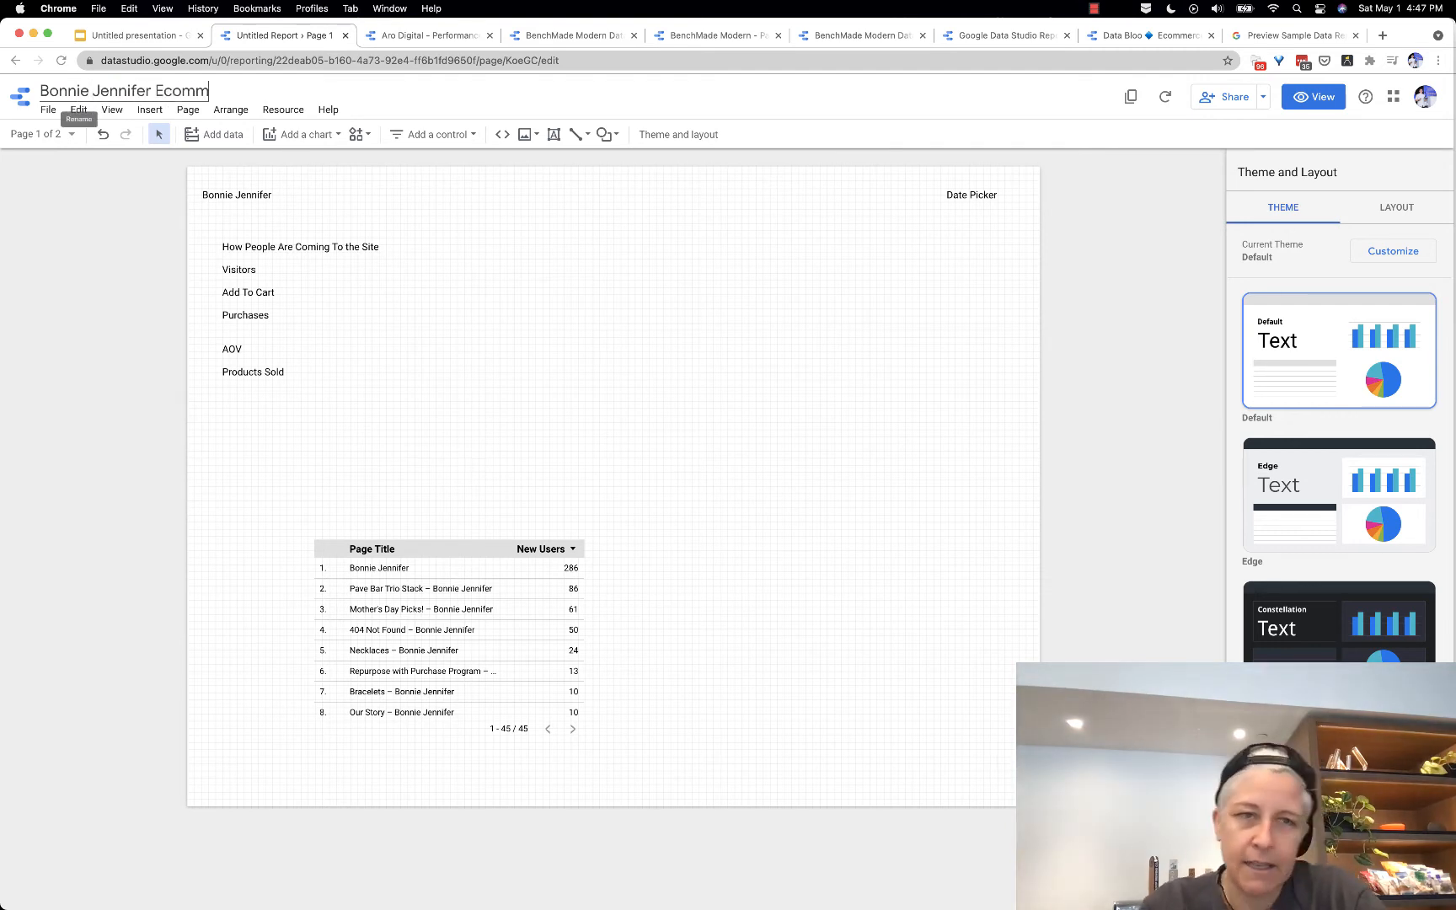
type("erce Marketing")
key("Return")
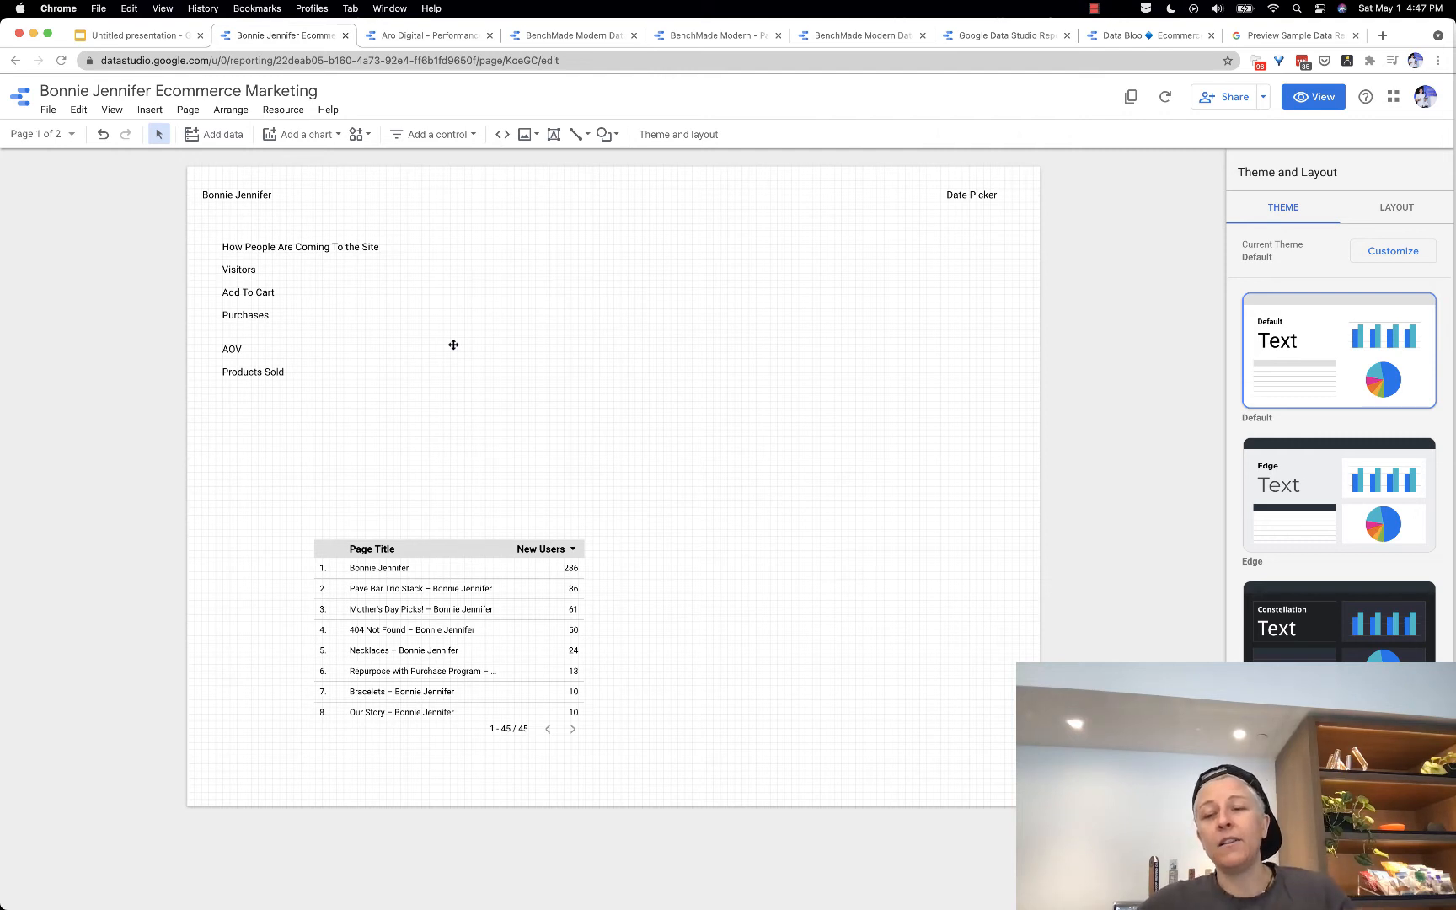
Step: Apply the Constellation theme to the report and look through the further themes on offer
left_click(1280, 624)
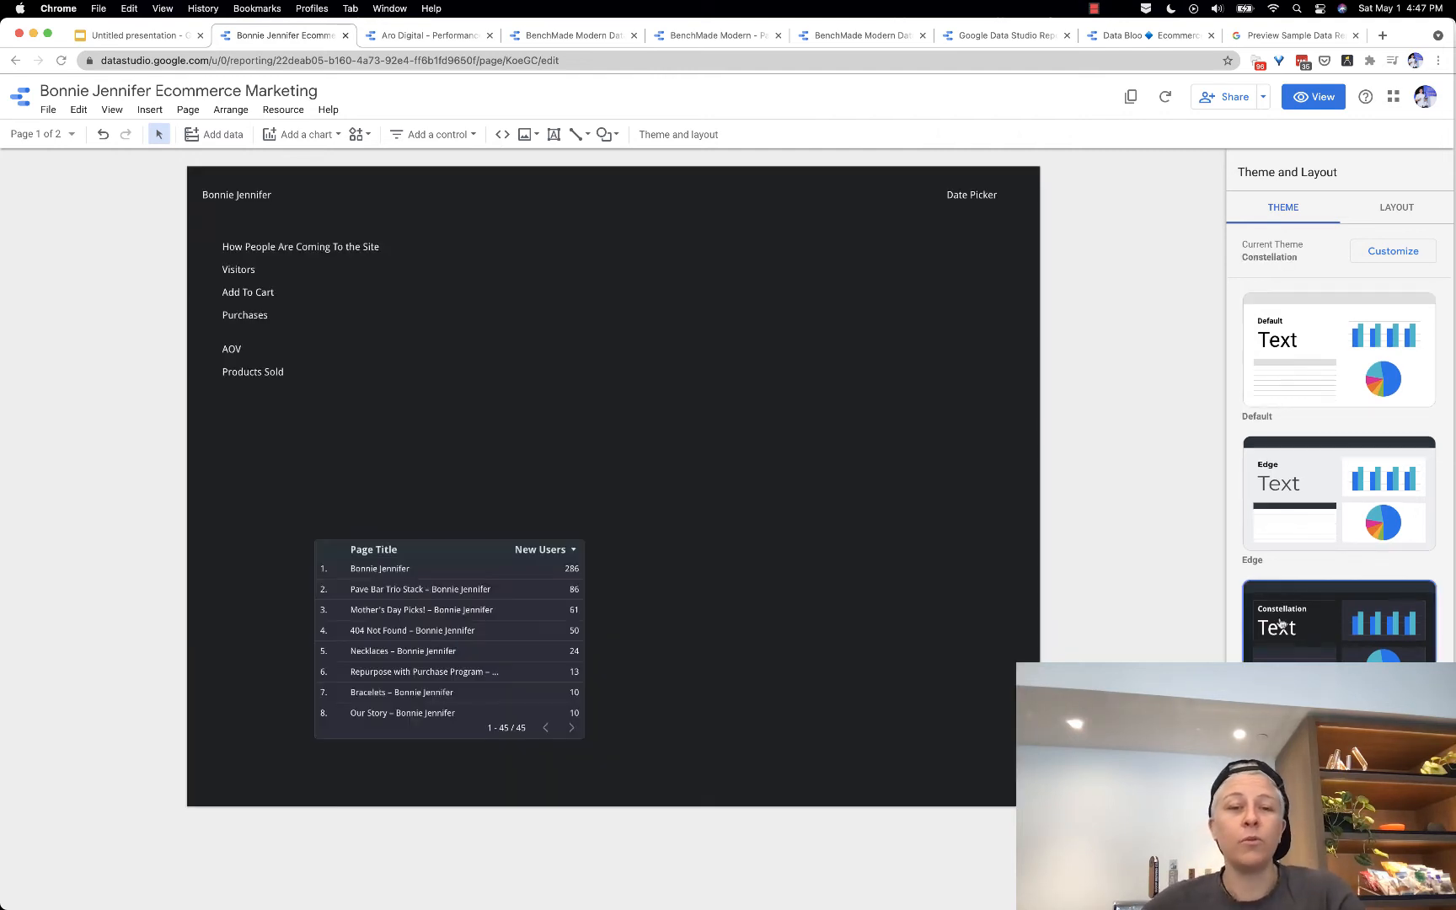
scroll(1280, 623, "down", 8)
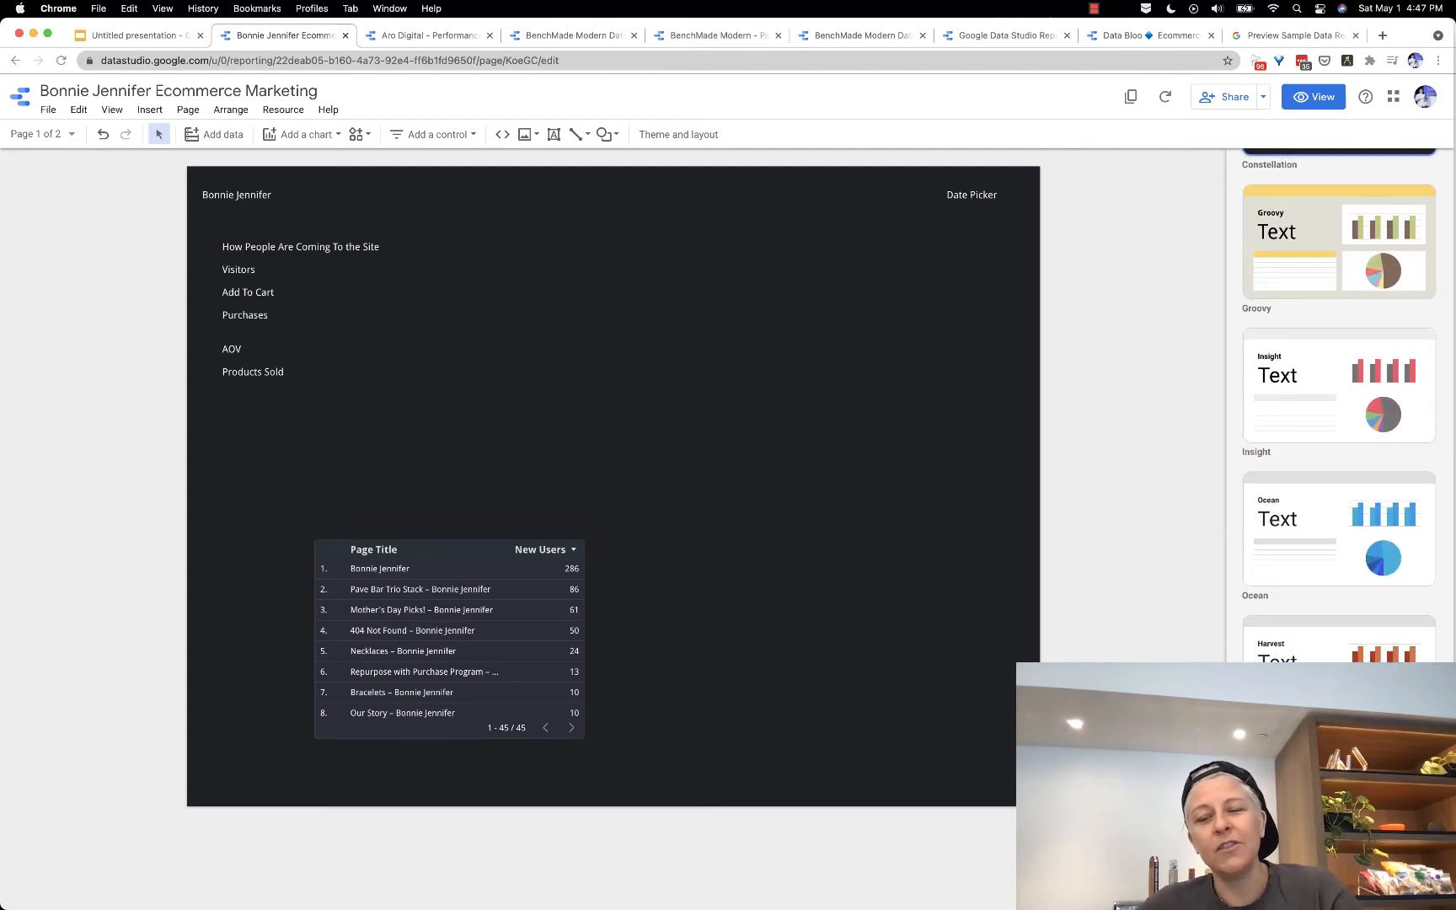
Step: Start extracting a theme from an image by URL and open bonniejennifer.com in a new tab to find a picture
left_click(1327, 885)
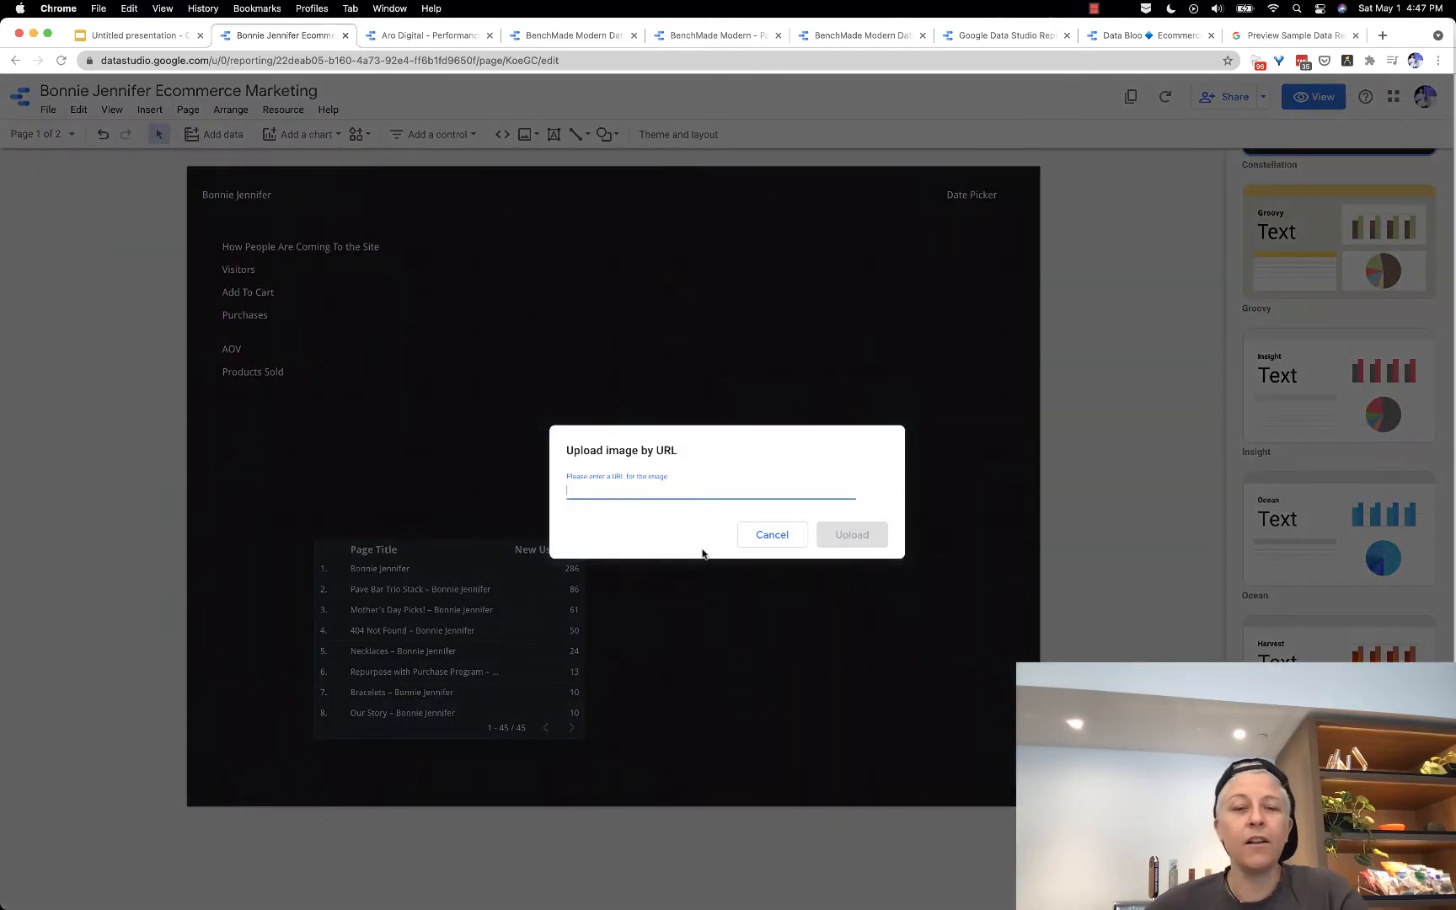
type("bonn")
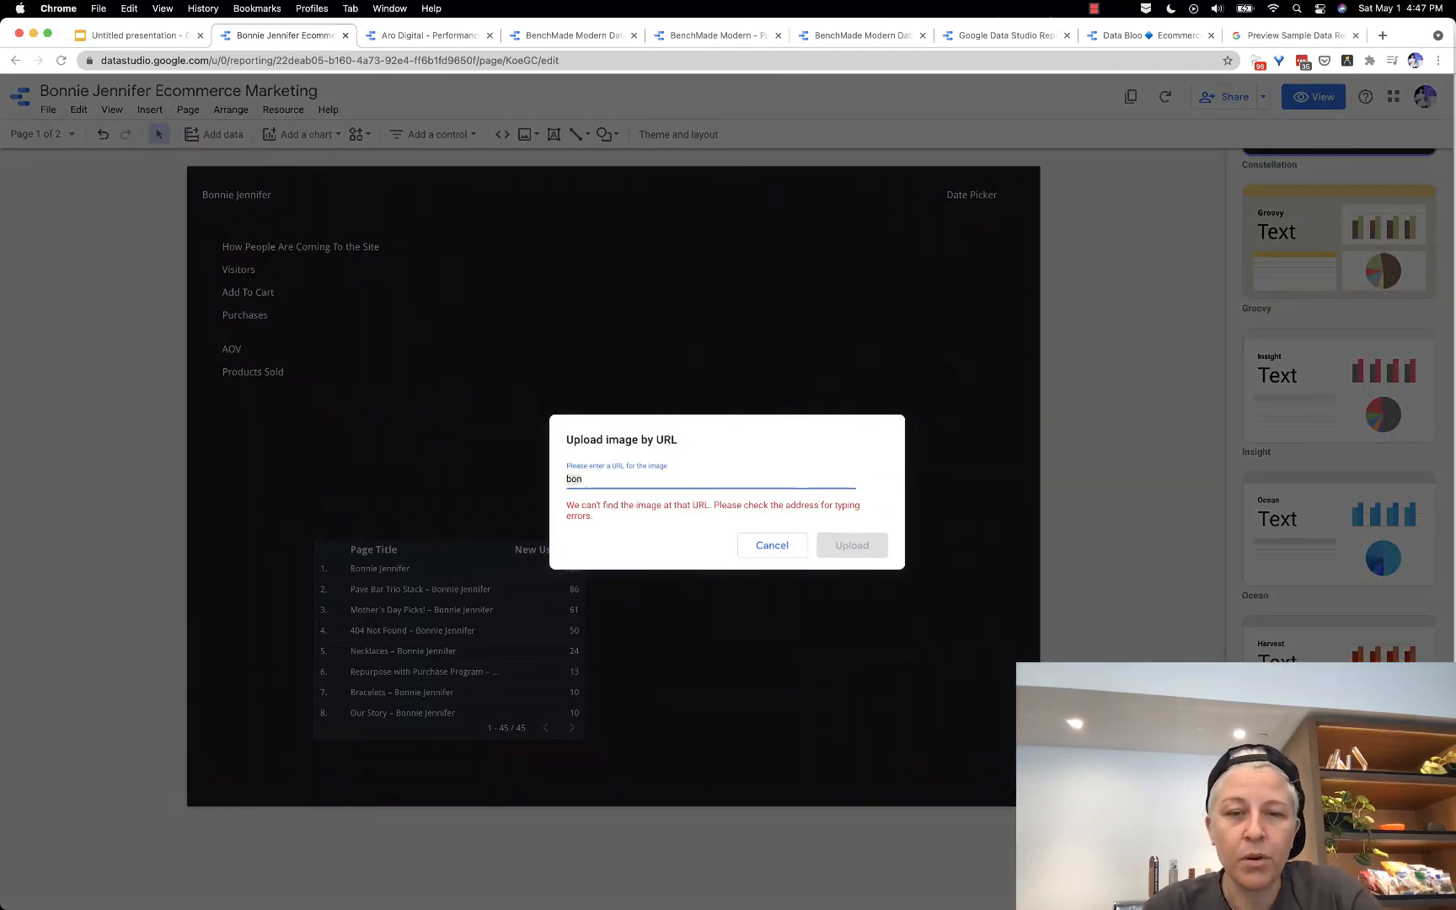
key("super+t")
type("bon")
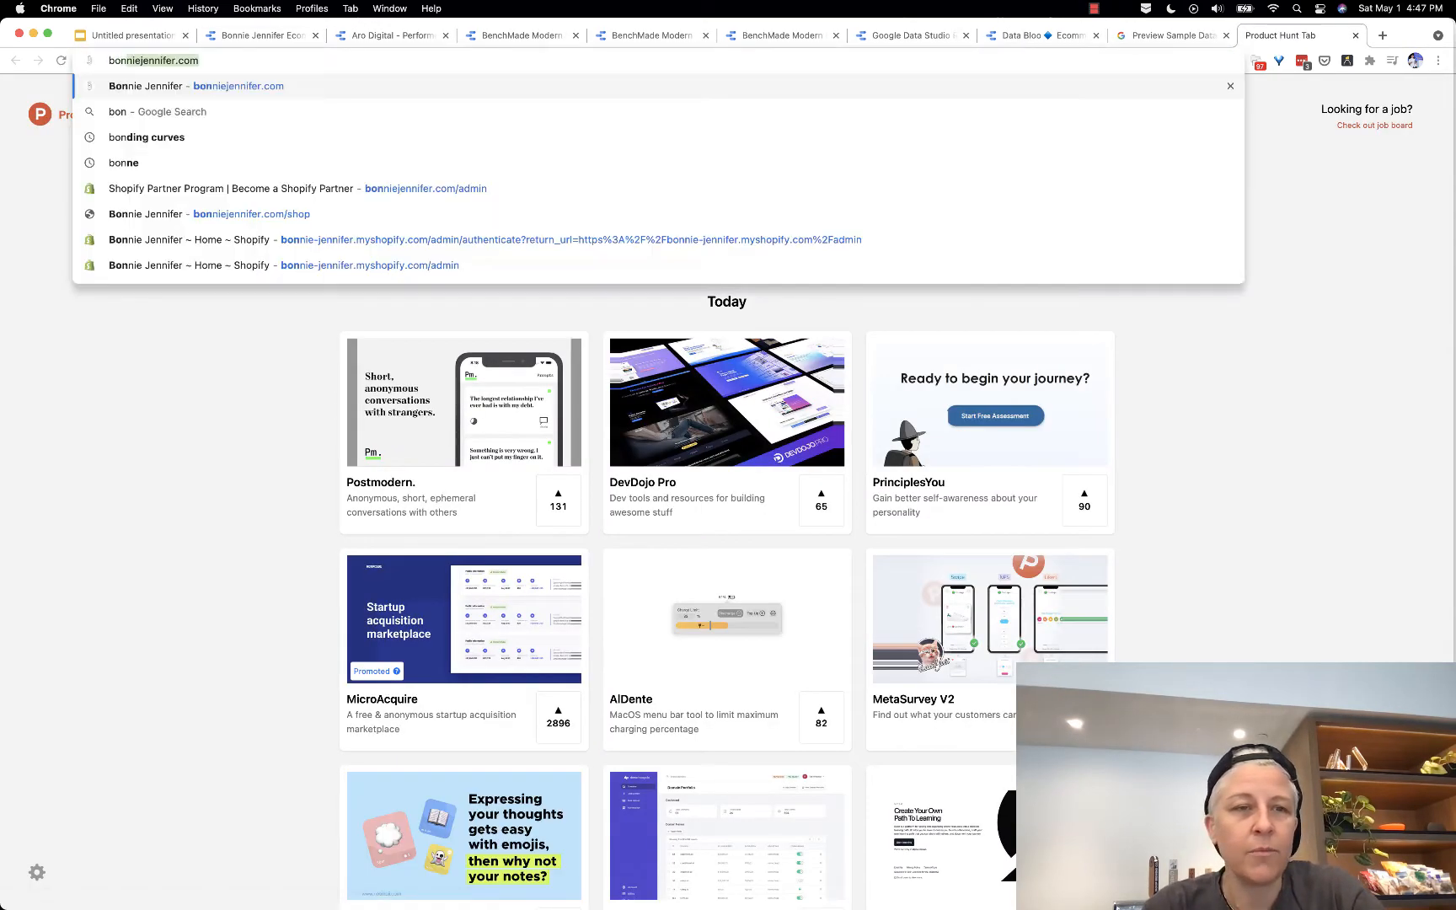
key("Return")
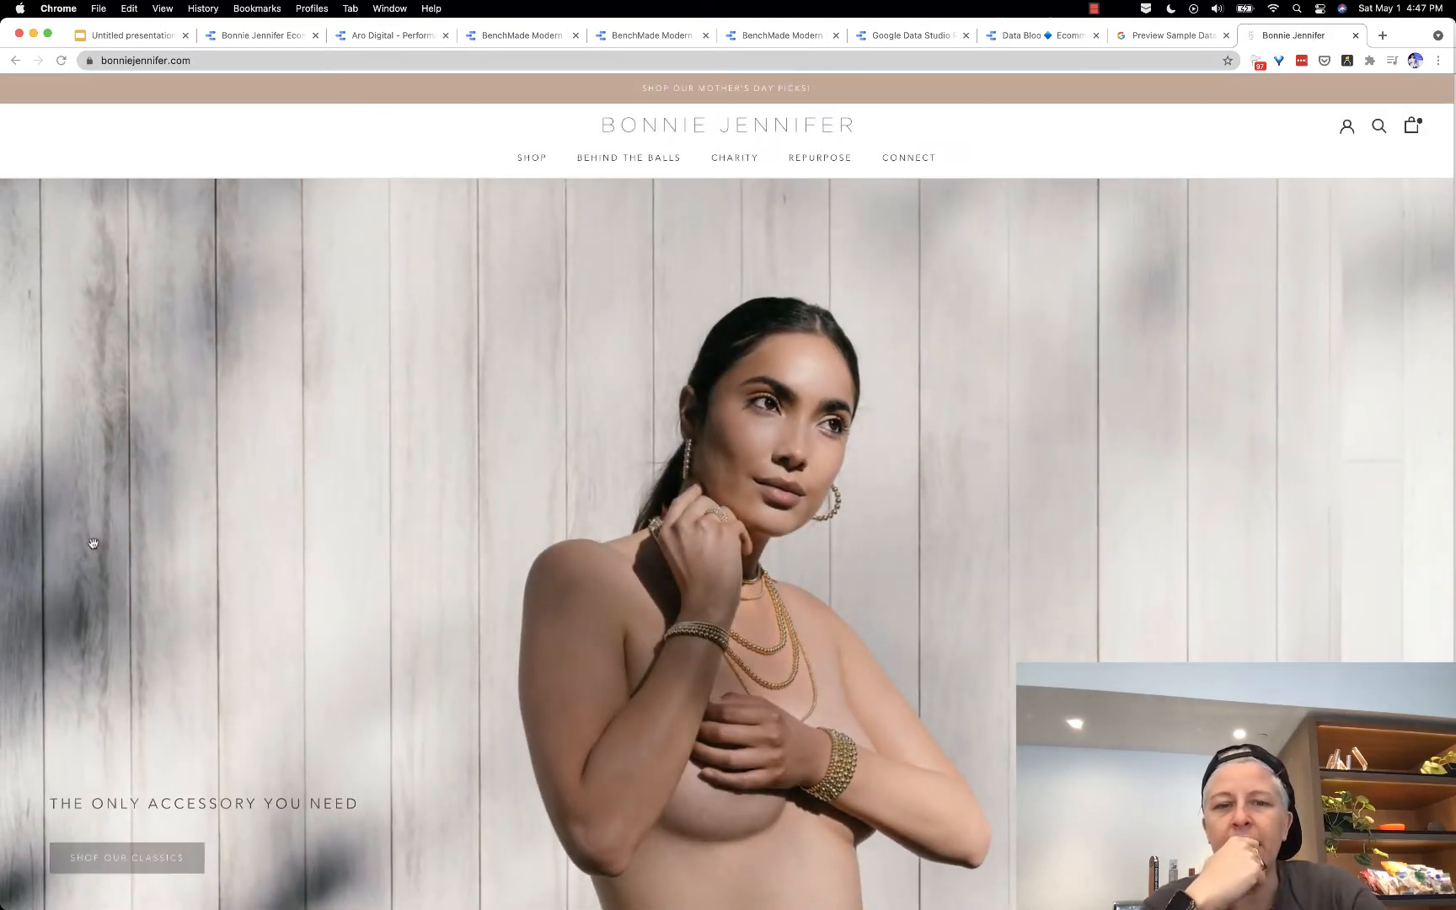
Step: Copy the image address of the home page's hero banner and enter it as the theme's image URL
right_click(95, 543)
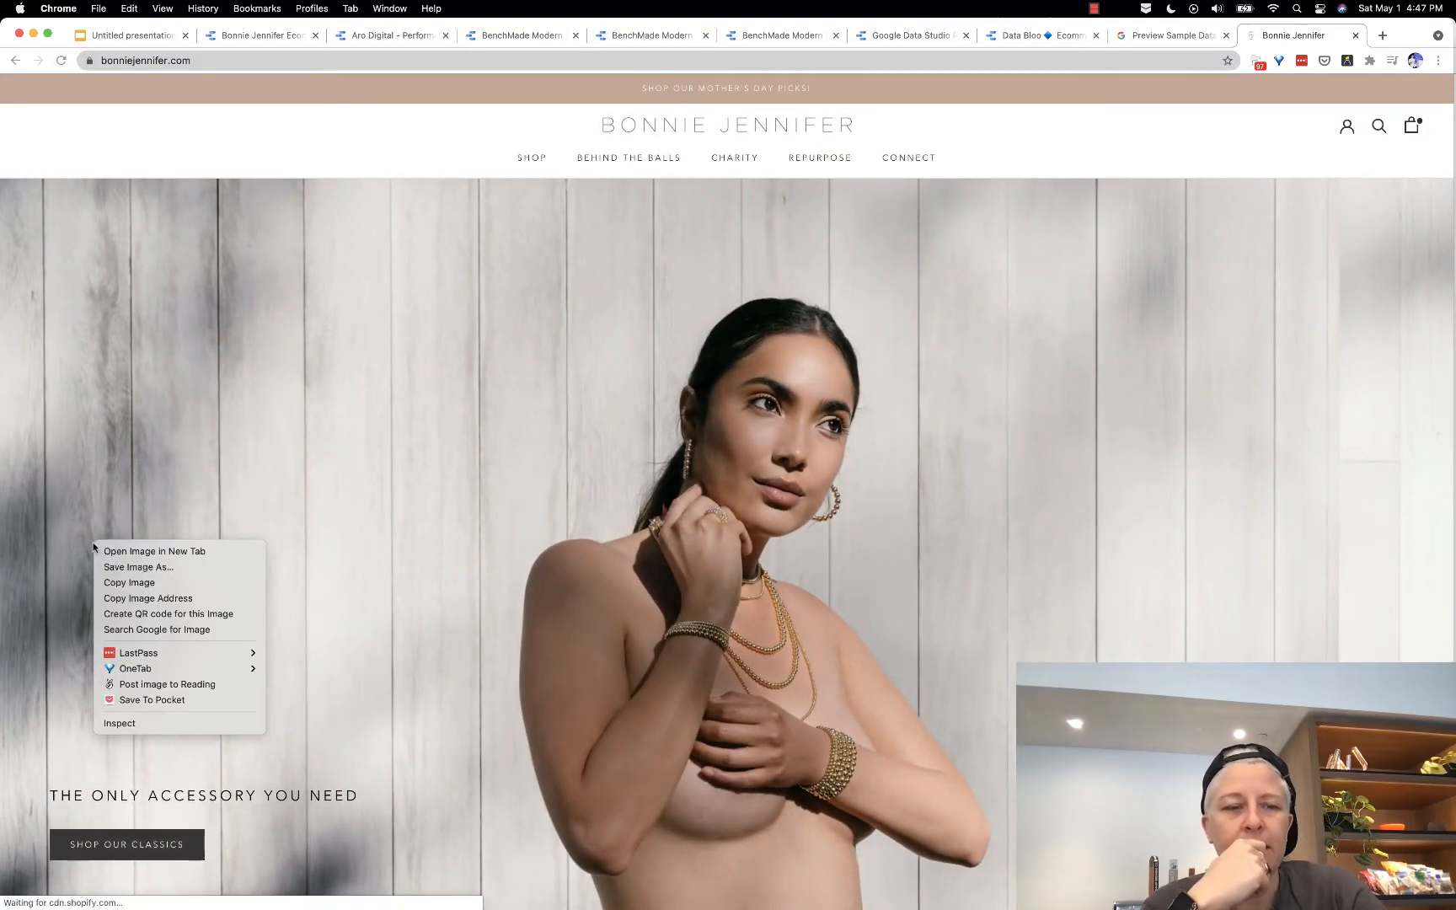
left_click(139, 598)
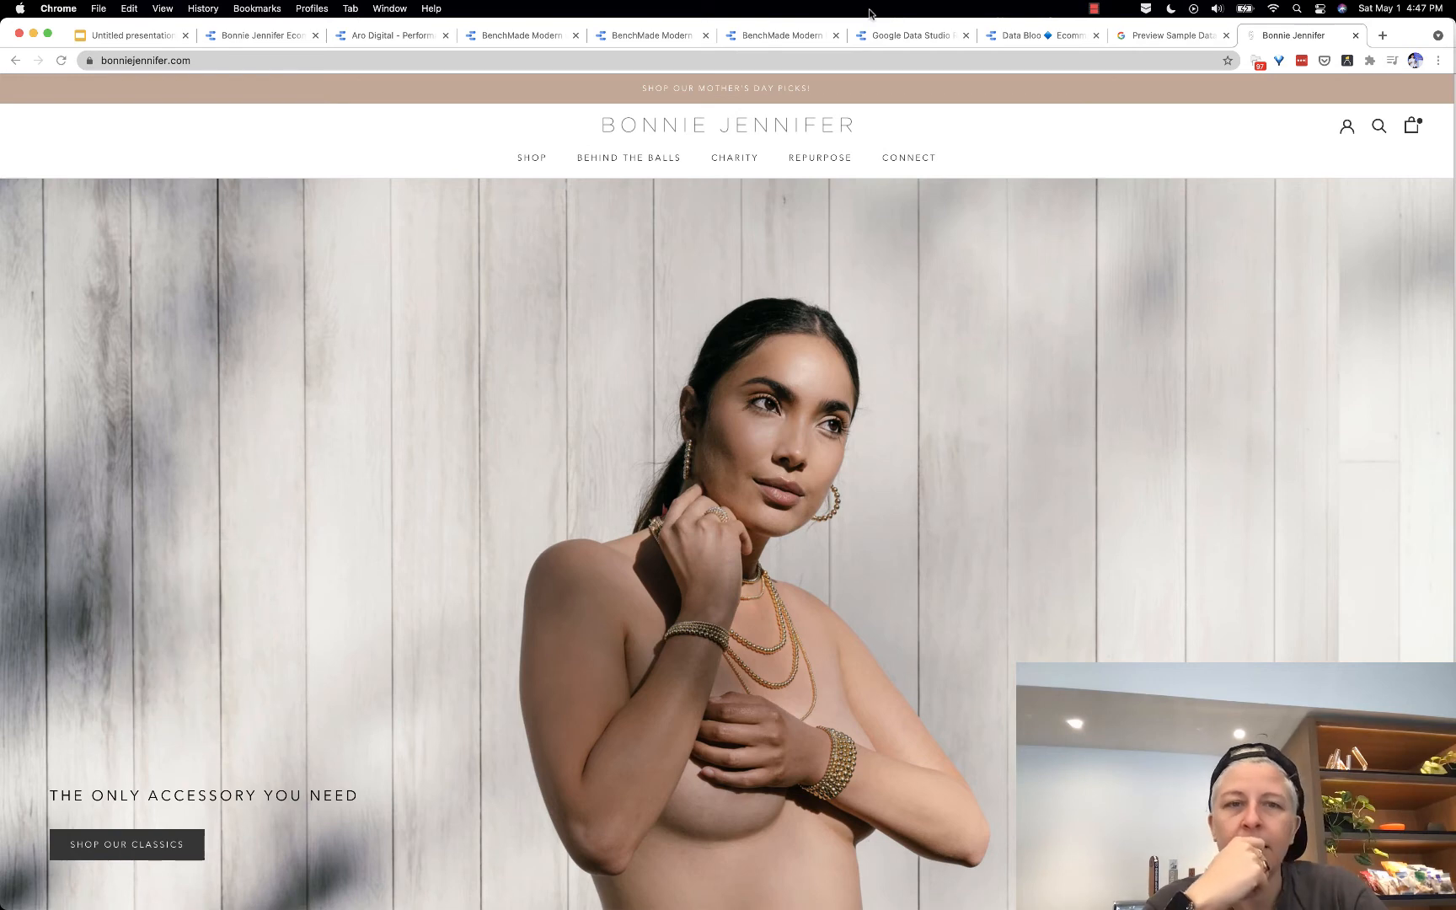
left_click(260, 35)
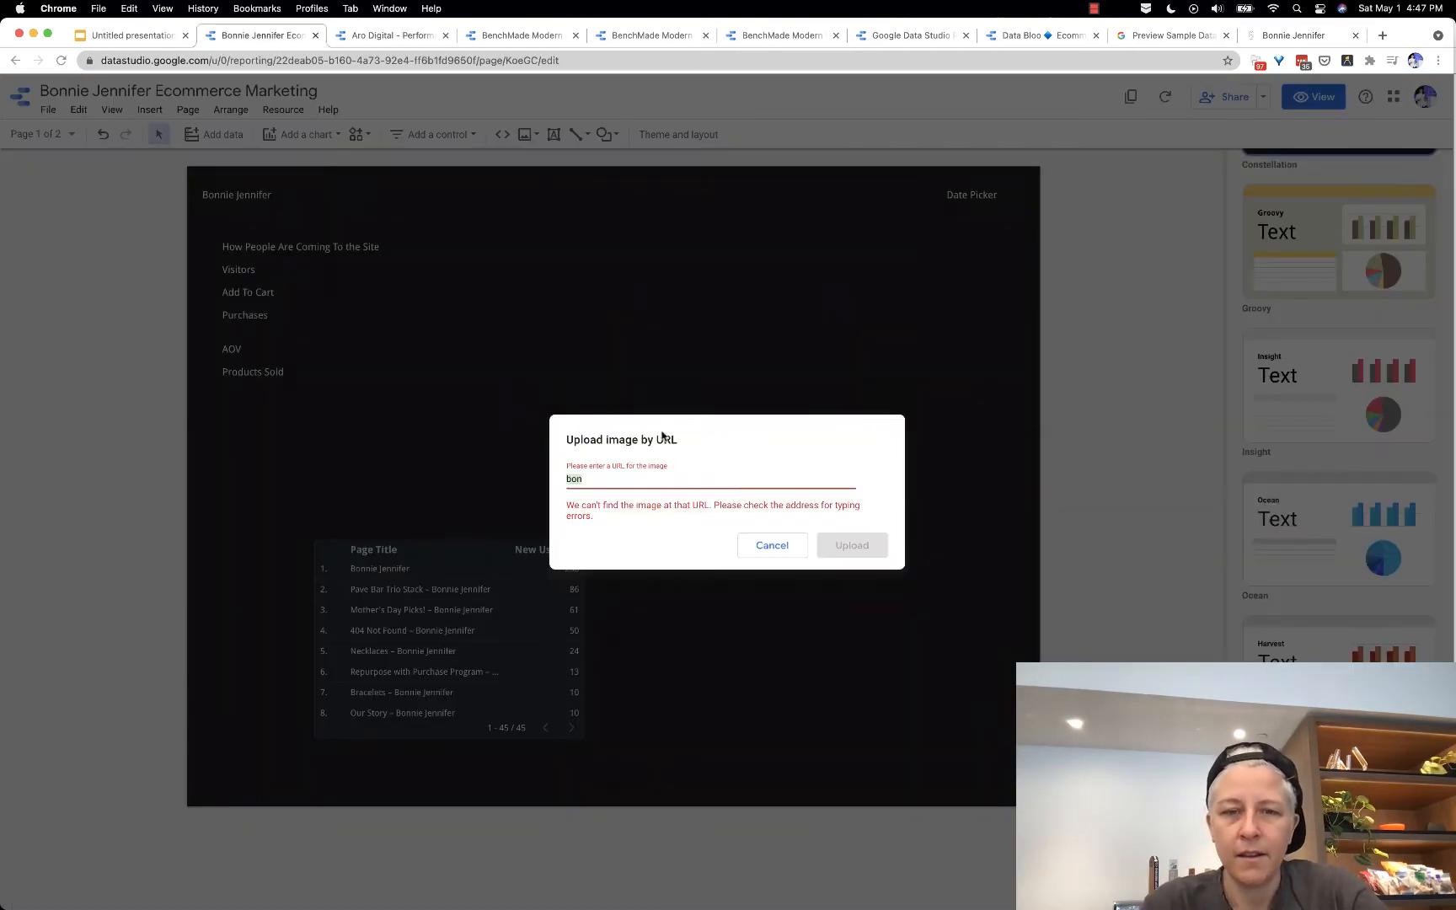
key("super+v")
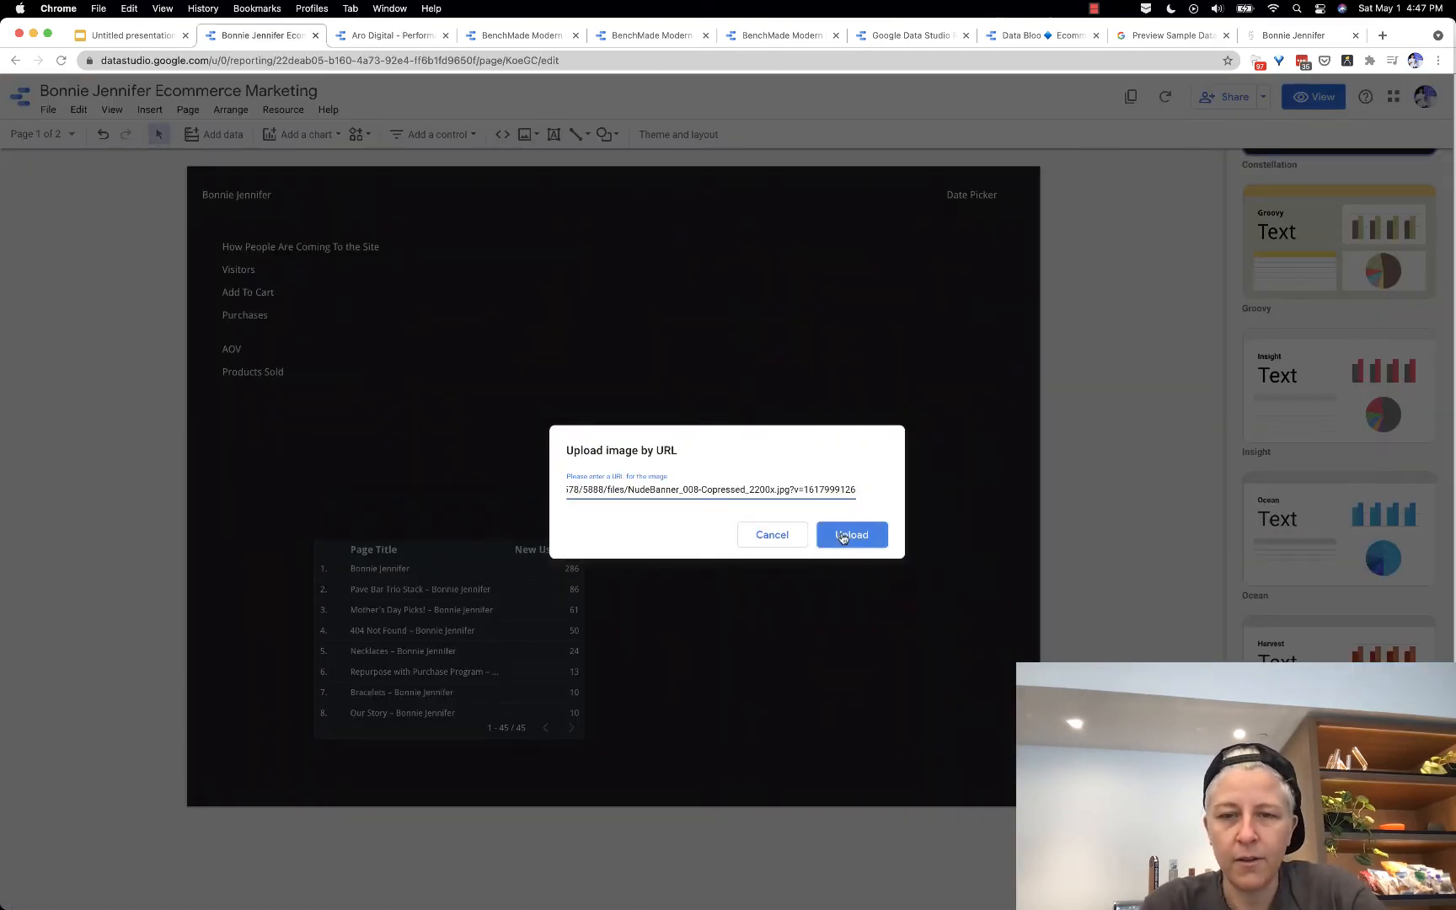
Step: Look through the Bonnie Jennifer home page for a more suitable image for the theme
left_click(1297, 35)
scroll(790, 389, "down", 10)
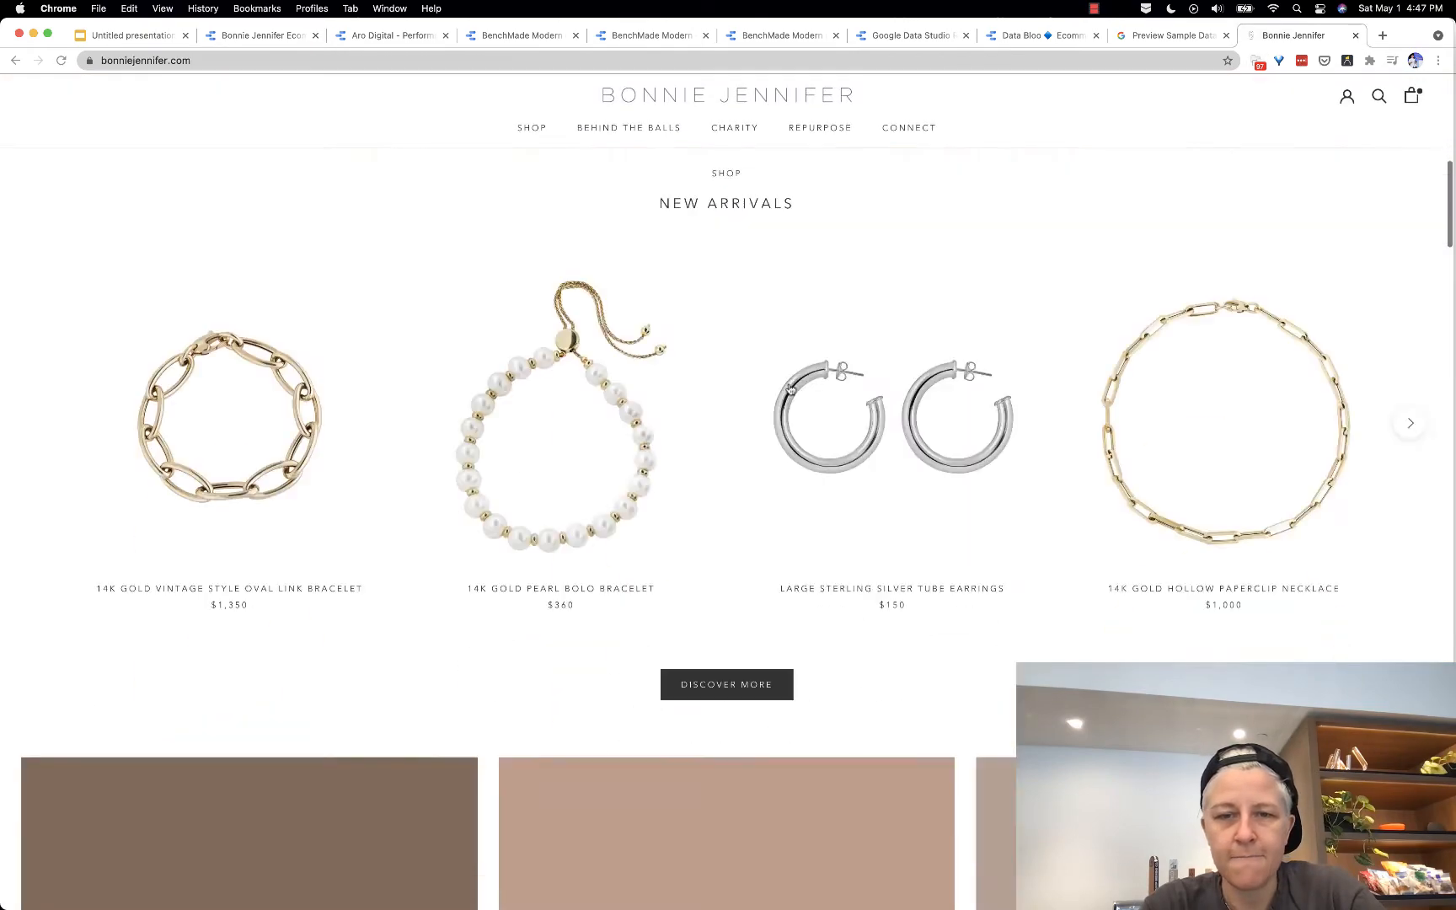
scroll(790, 389, "down", 8)
scroll(623, 501, "down", 2)
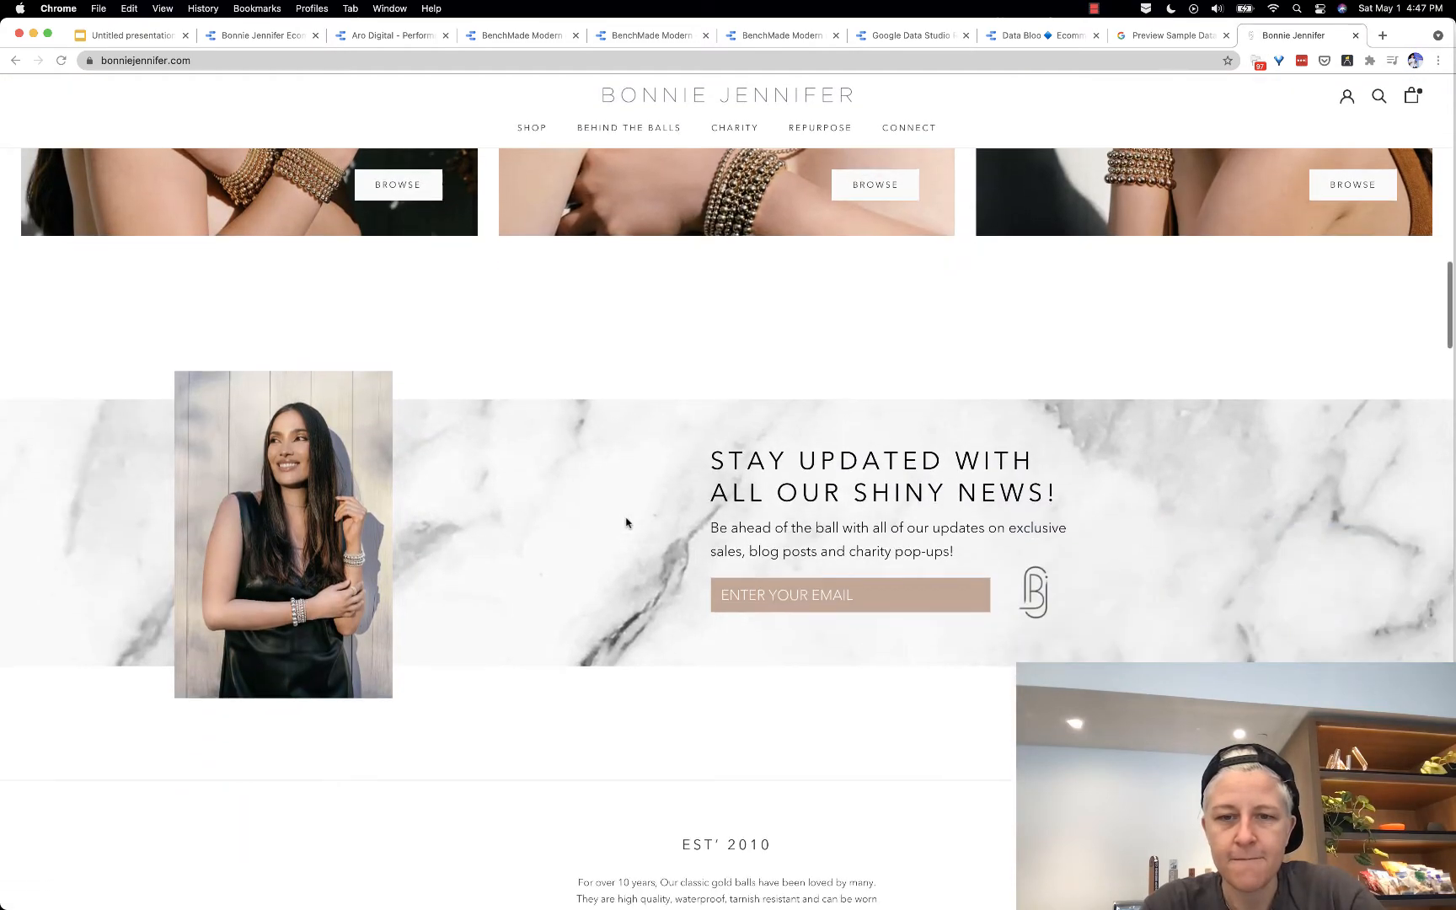
scroll(565, 539, "down", 5)
scroll(566, 539, "down", 5)
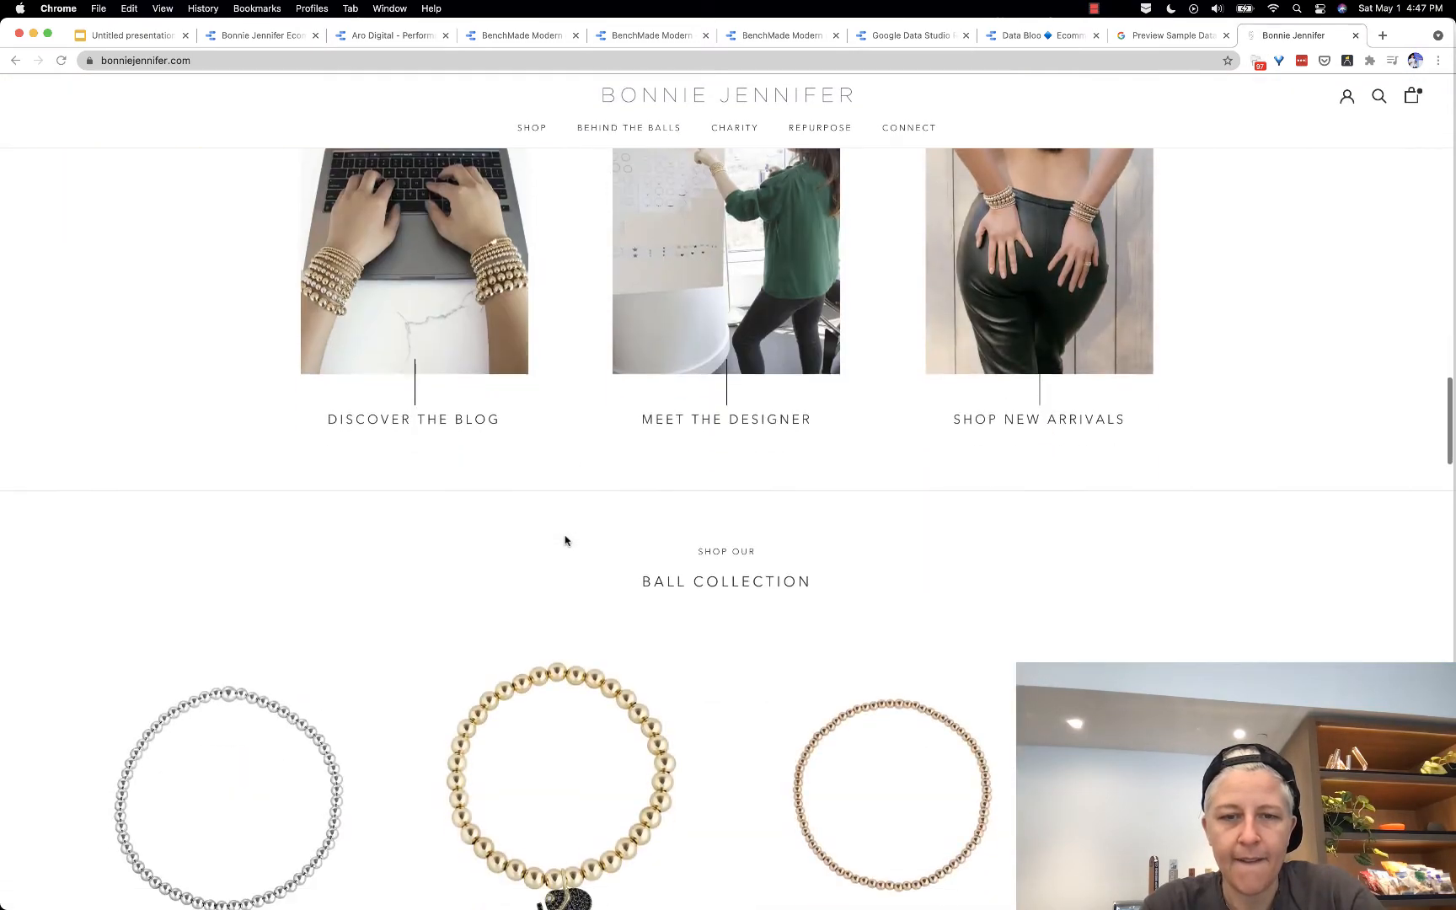
Step: Search Google Images for "bonnie jennifer jewelry" and open the Style Coop page of the Hematite and Gold Ball Bracelet
key("super+t")
type("bonnie jennifer jewelry")
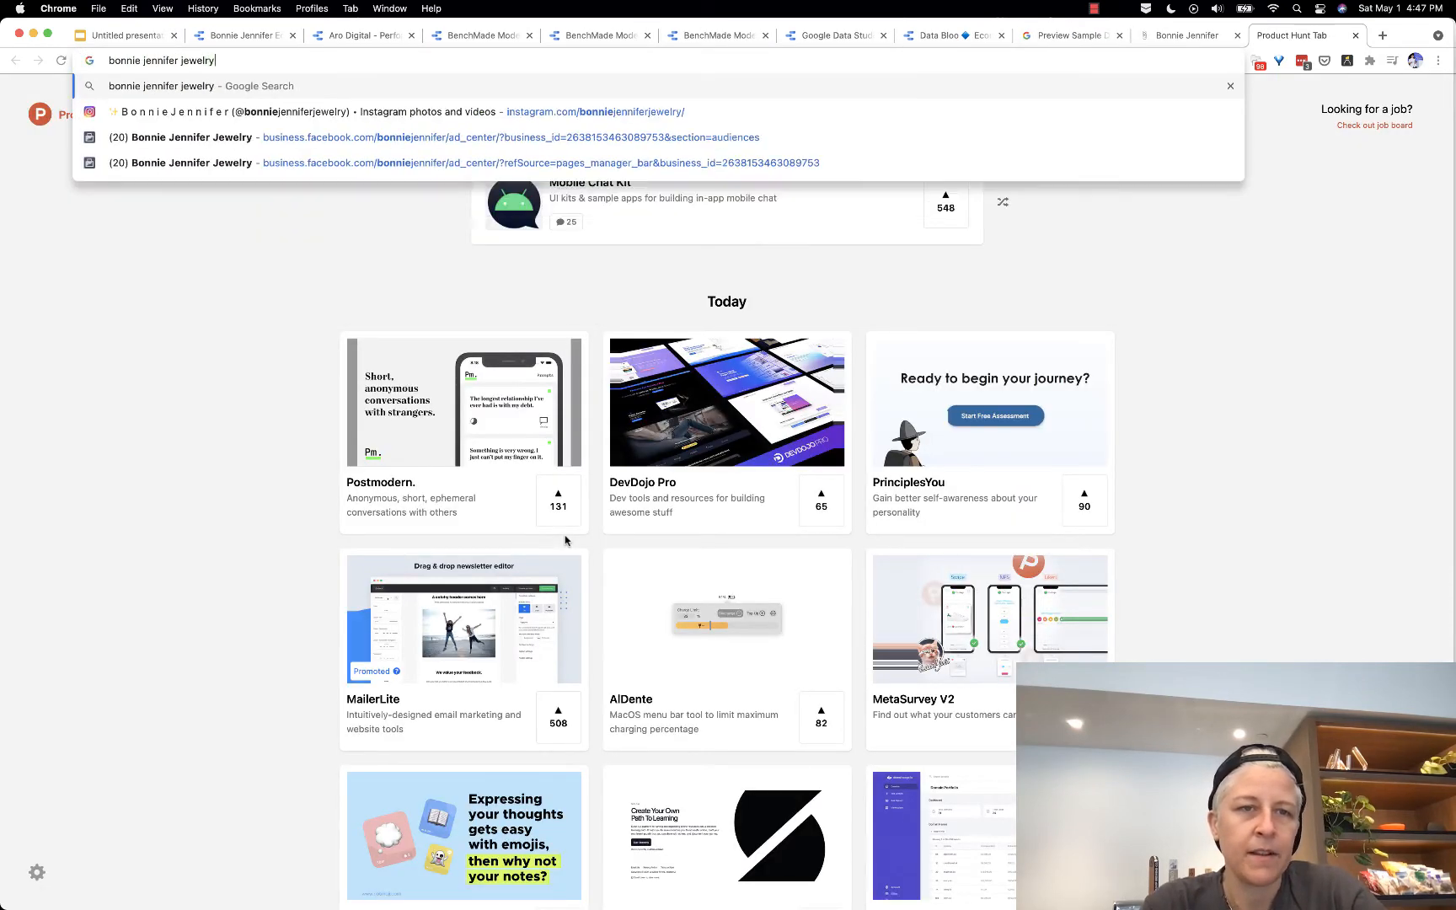
key("Return")
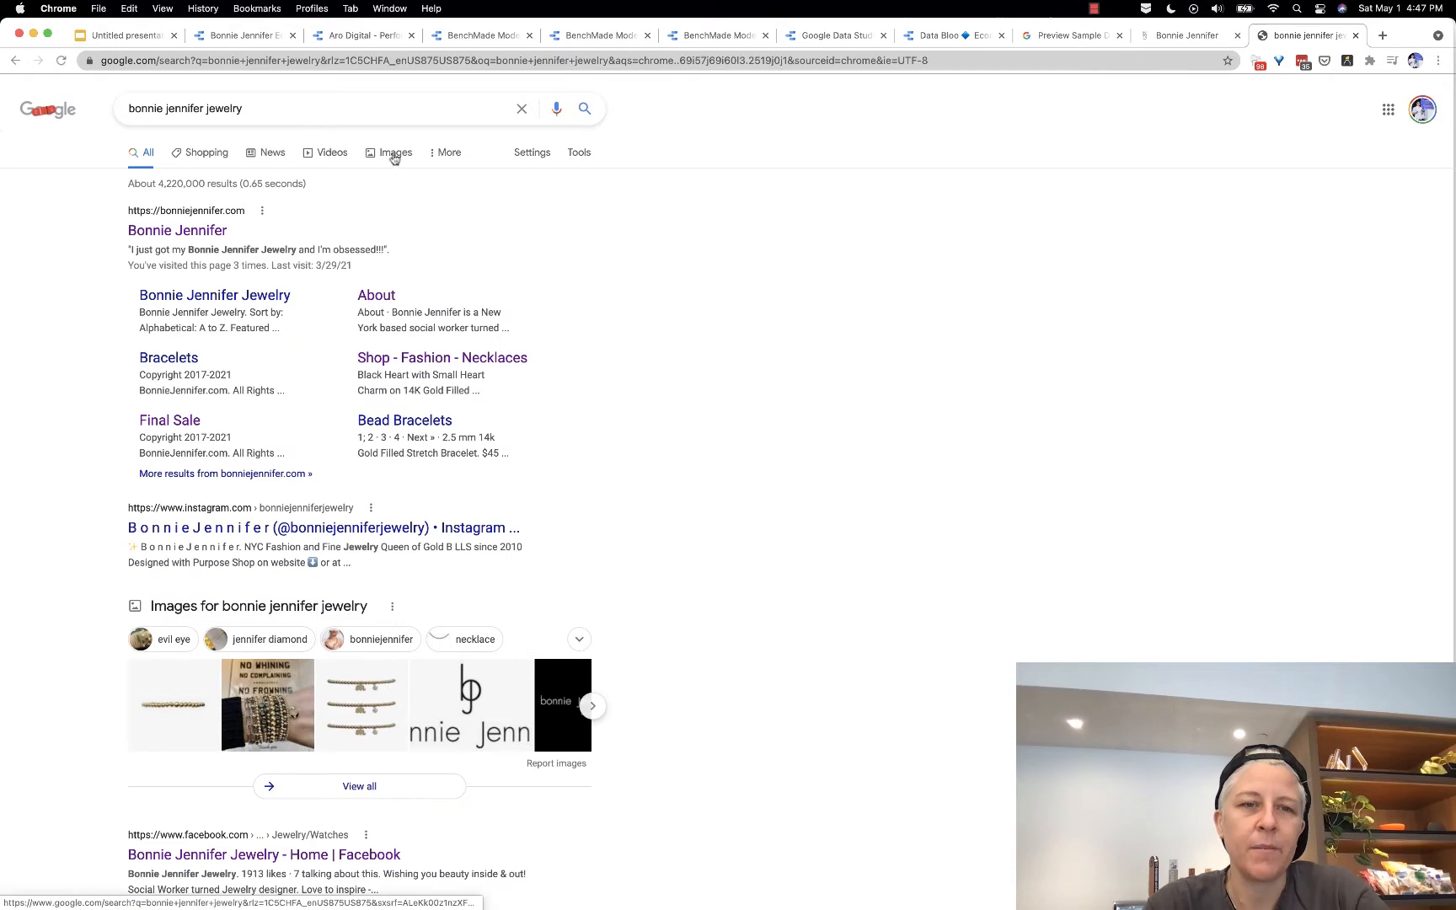
left_click(393, 152)
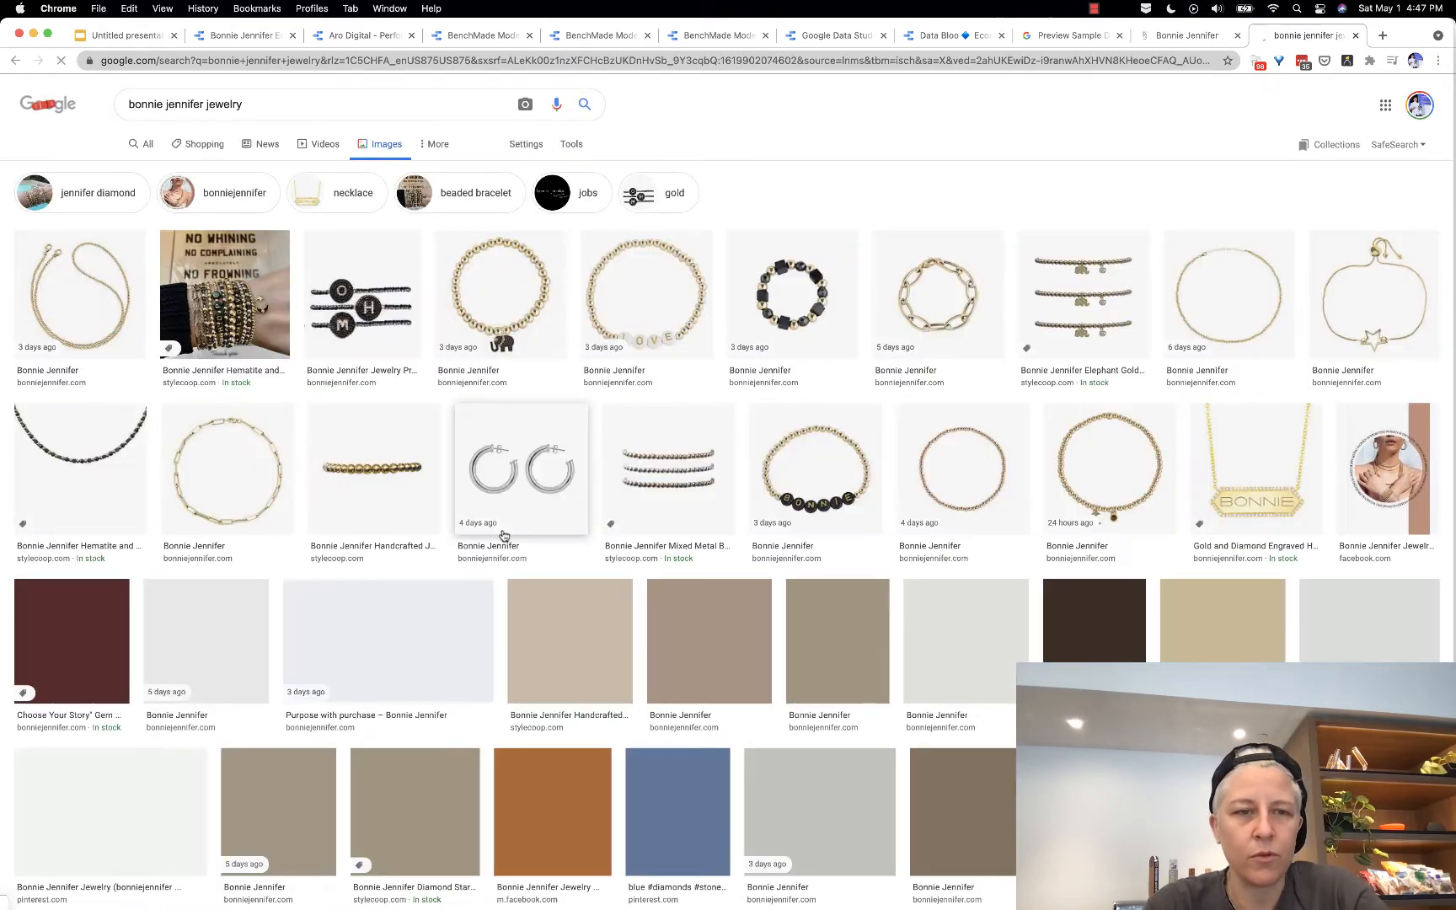
left_click(232, 308)
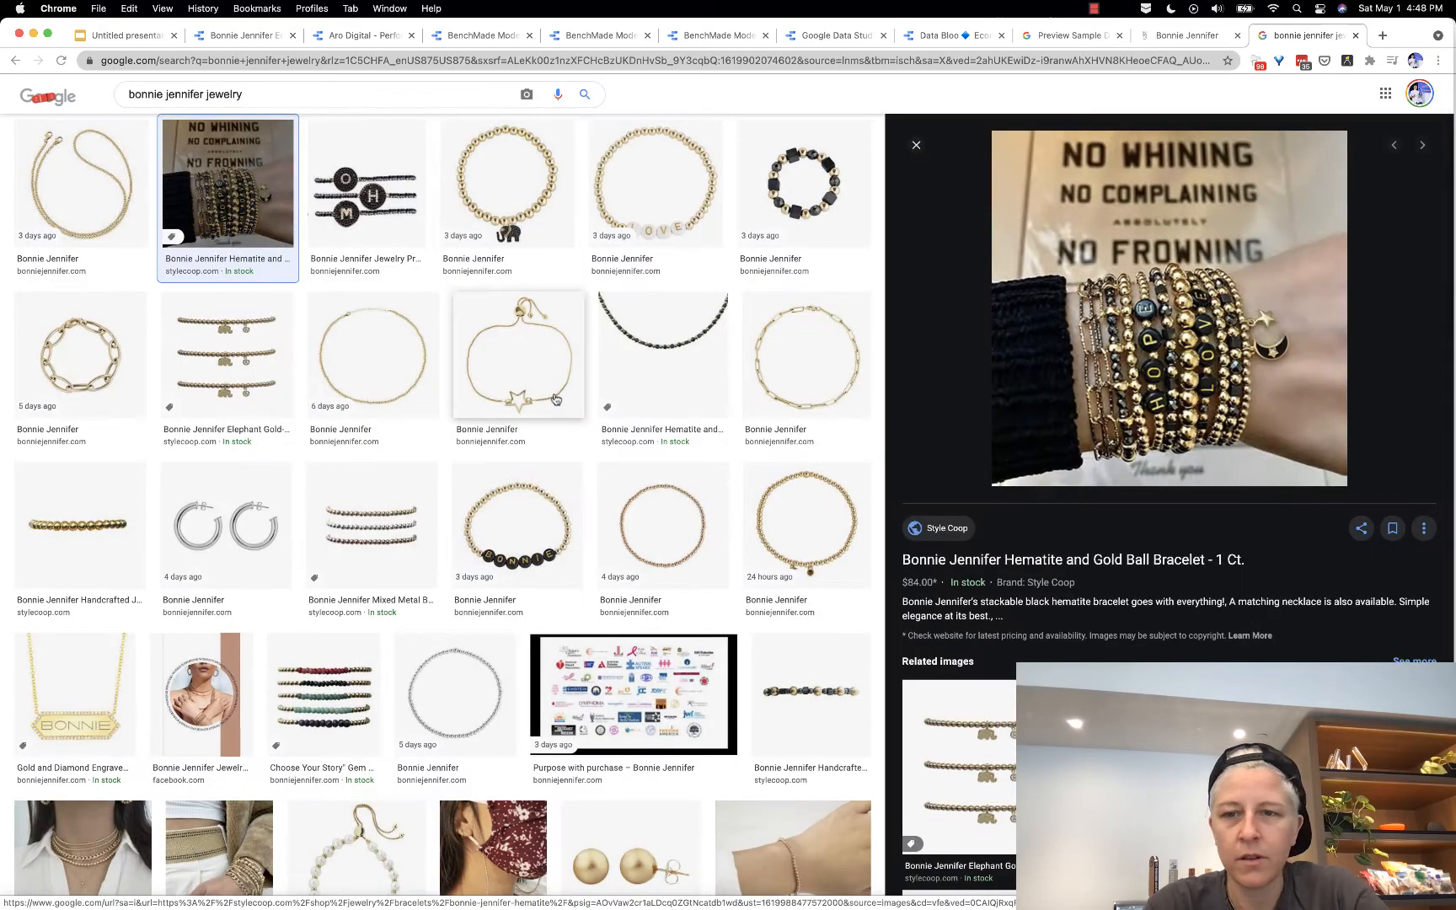
left_click(1061, 346)
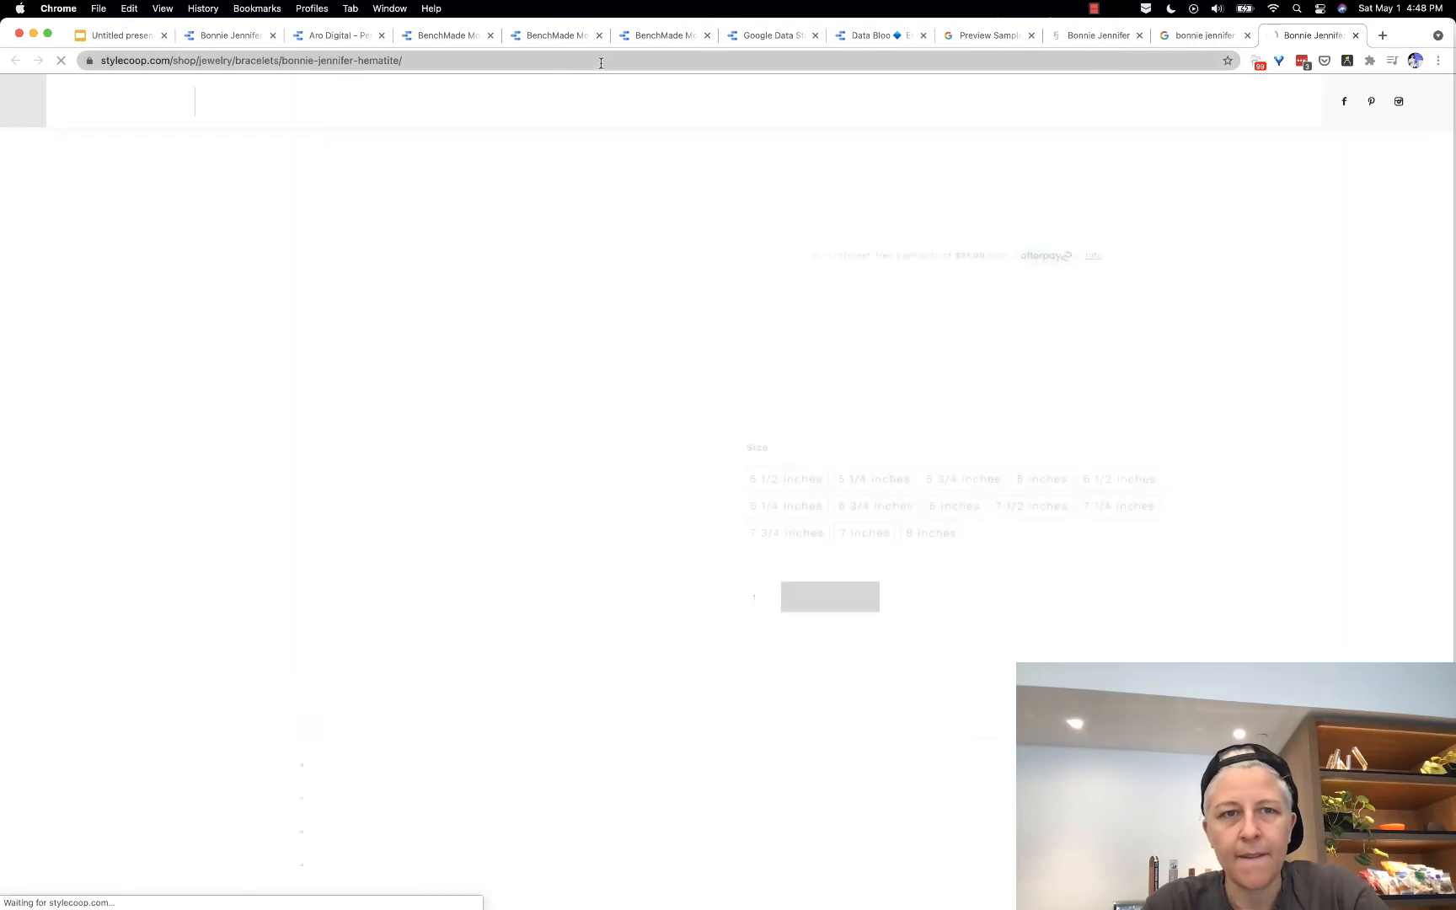
Step: Copy the image address of the product page's stacked-bracelets photo and check the copied URL in a temporary tab
right_click(524, 401)
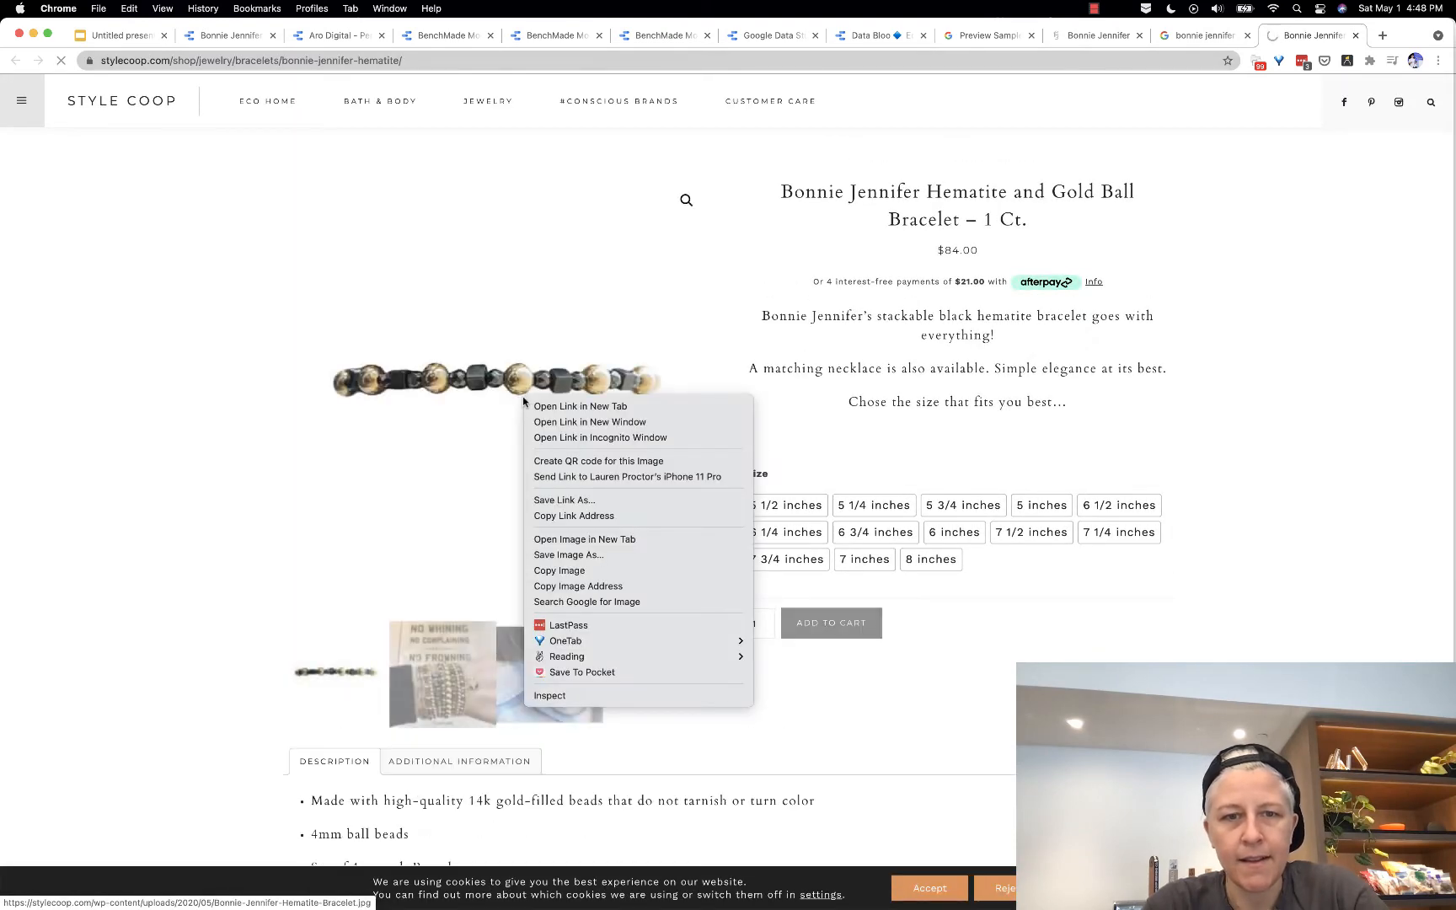
left_click(430, 671)
left_click(429, 672)
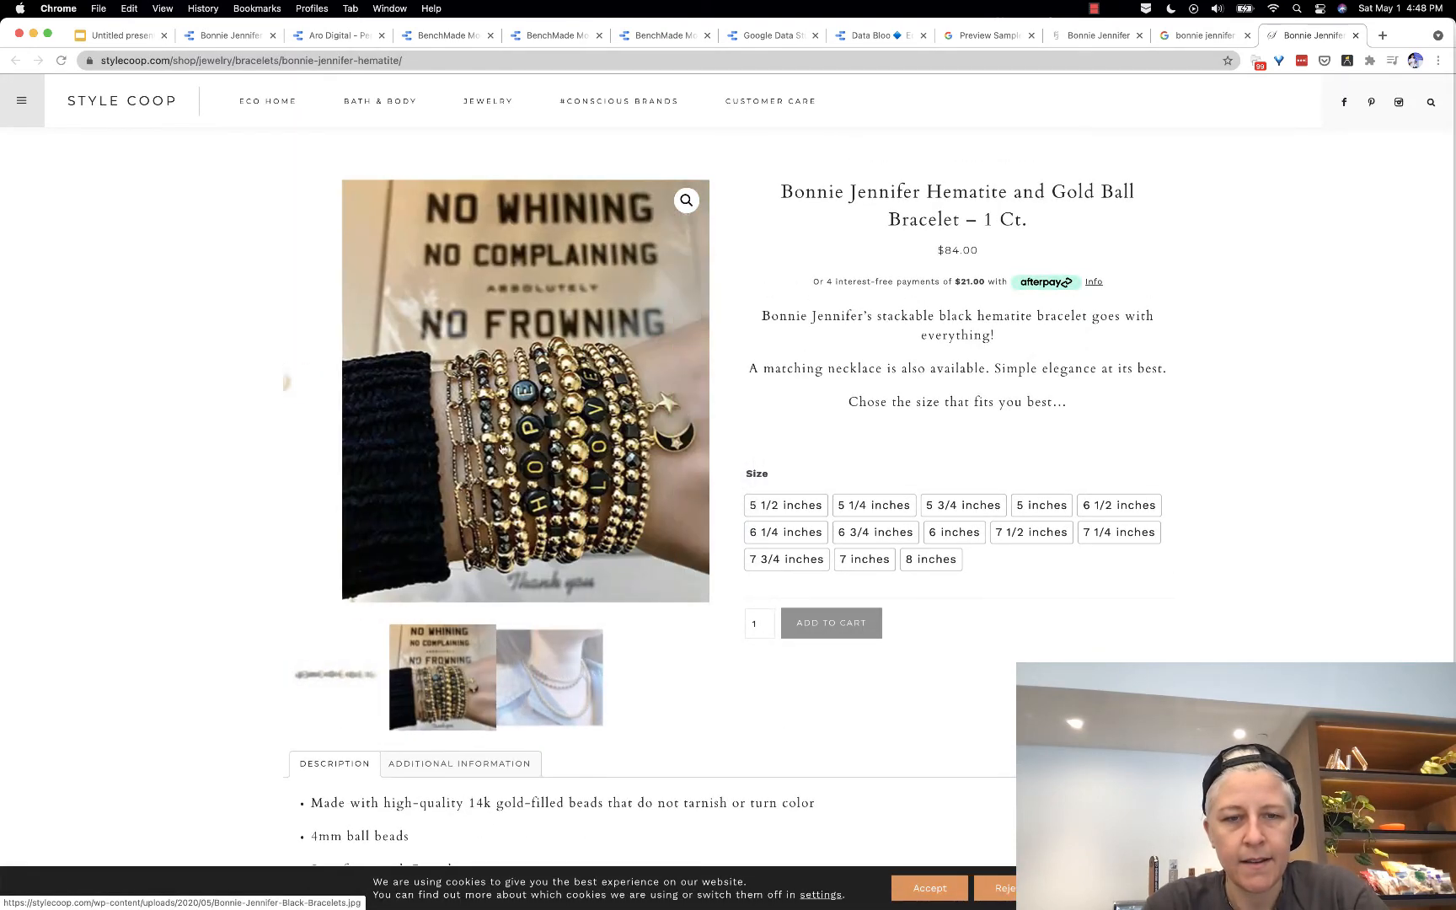
right_click(499, 418)
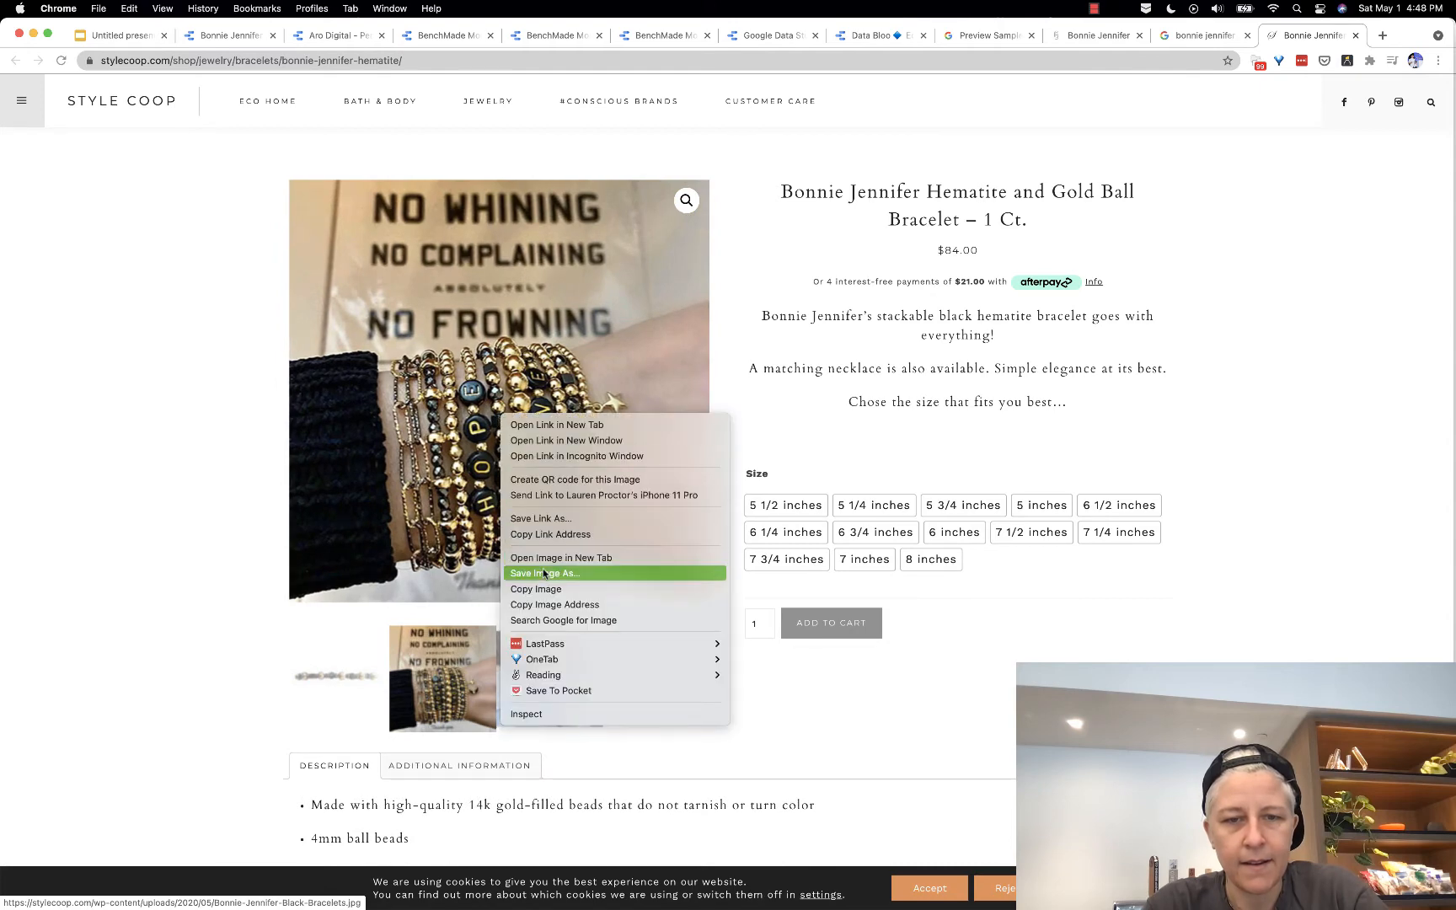
left_click(544, 606)
key("super+t")
key("super+v")
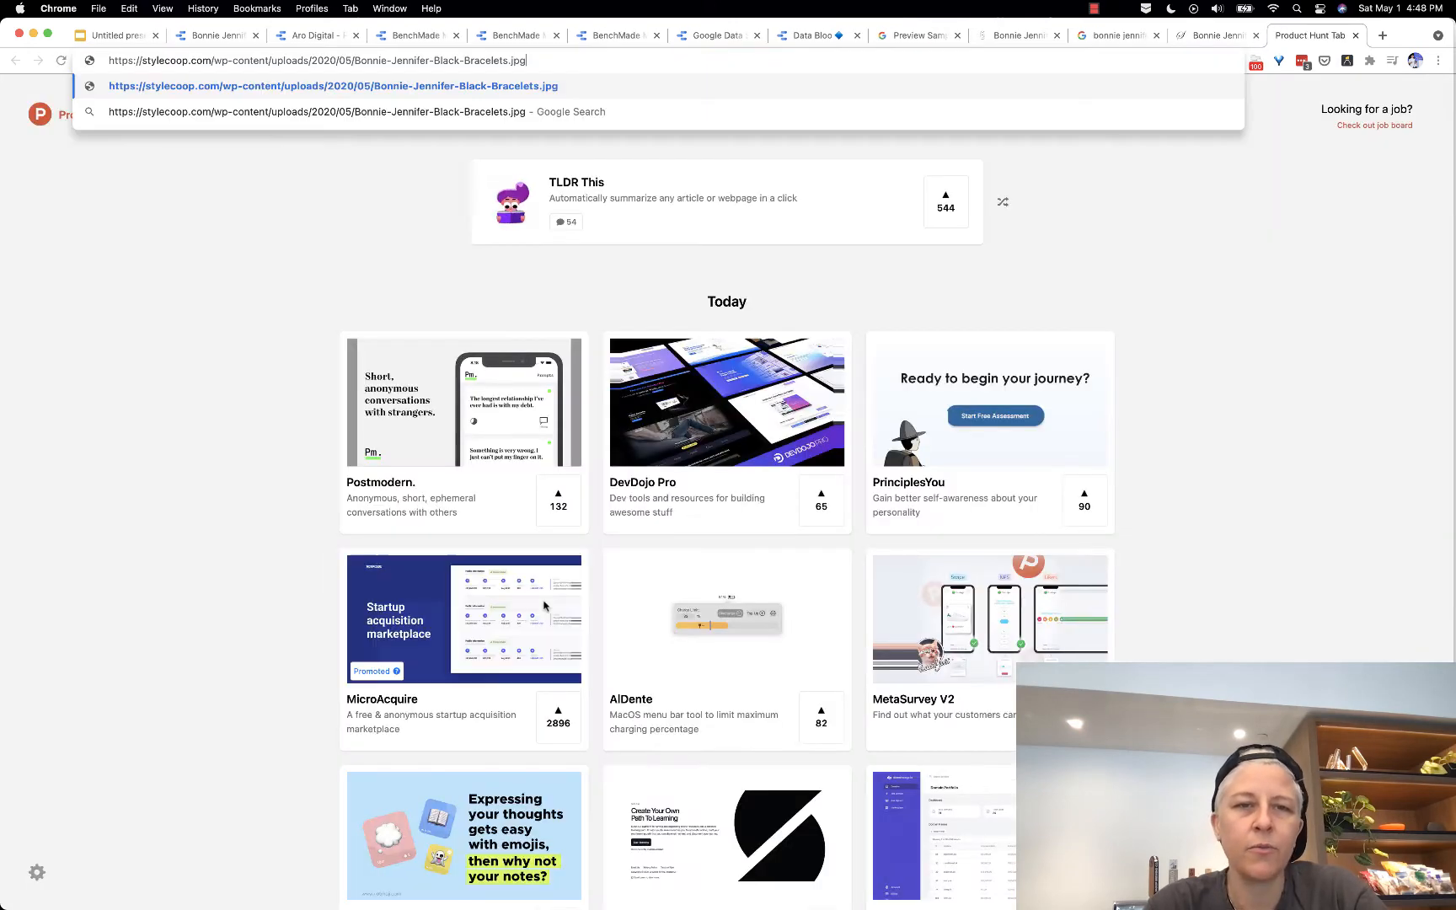
key("super+w")
Step: Back in the report, replace the theme's image URL with the copied Bonnie-Jennifer-Black-Bracelets.jpg address and upload it
left_click(219, 35)
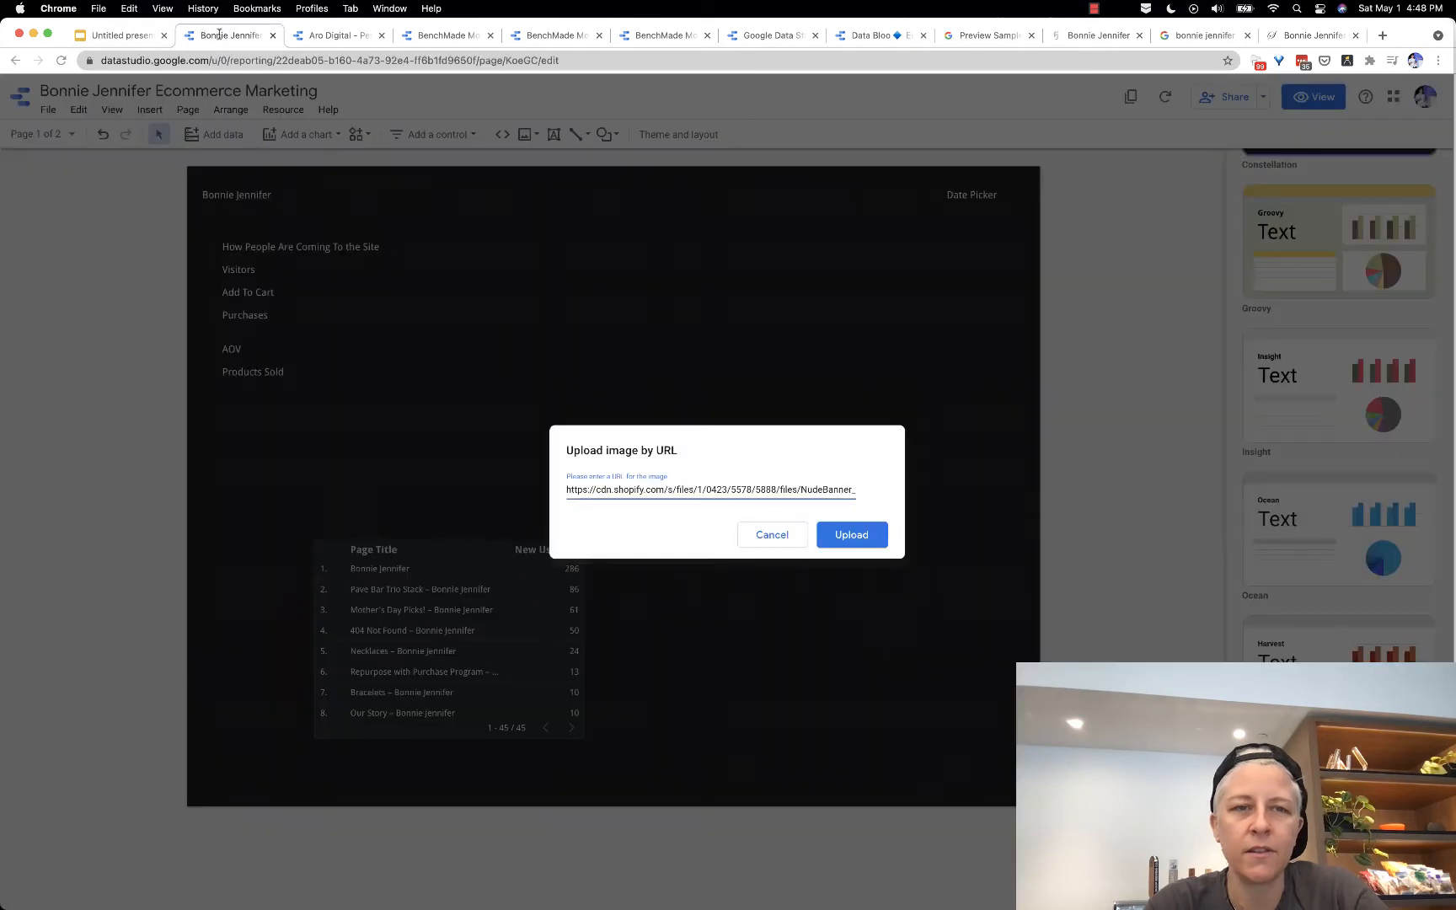
key("super+a")
key("BackSpace")
key("super+v")
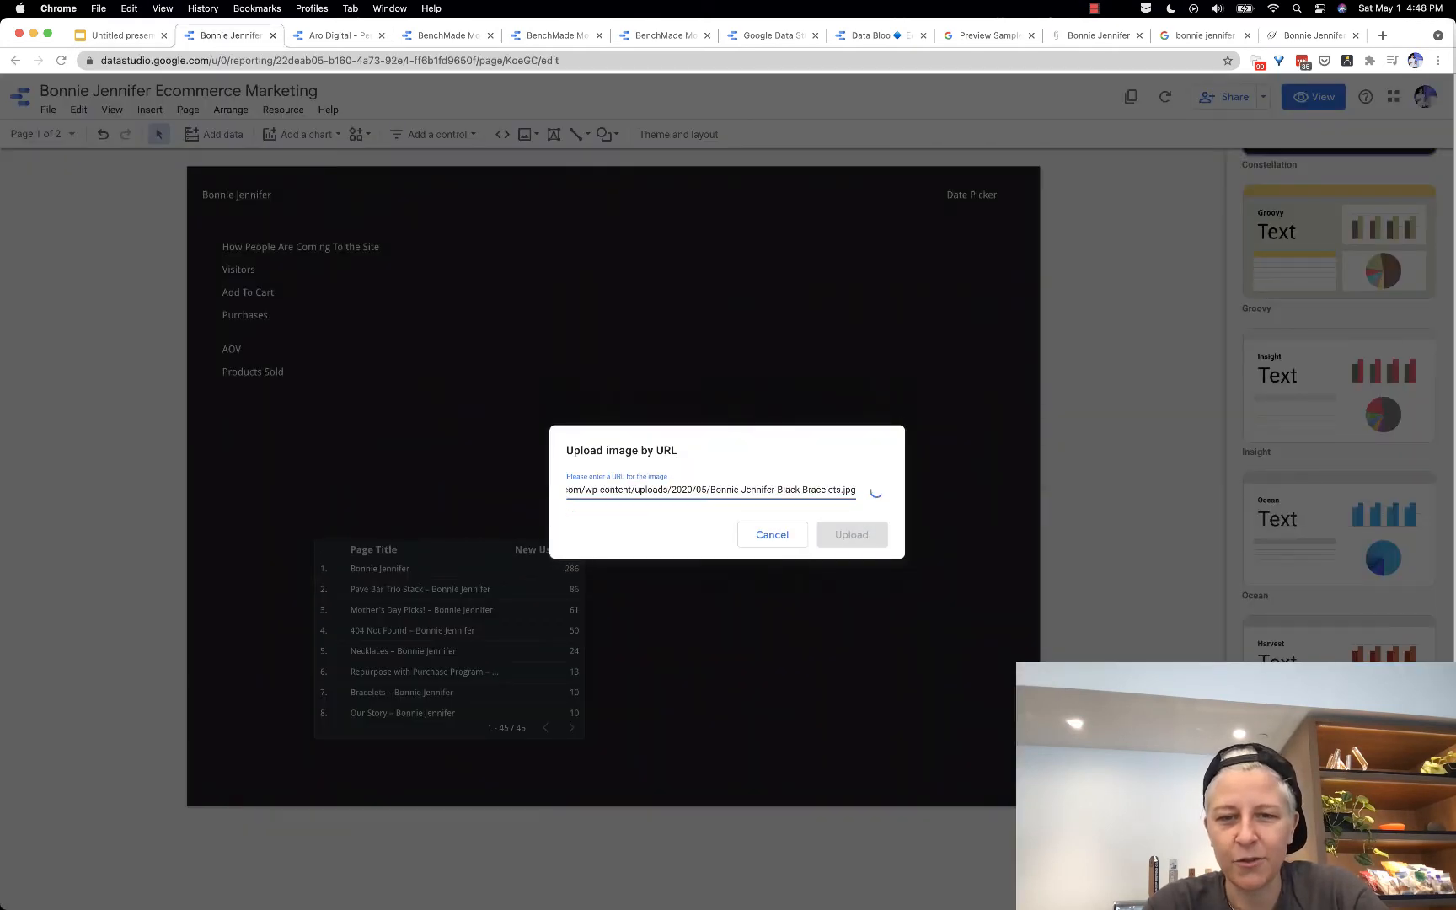
left_click(847, 543)
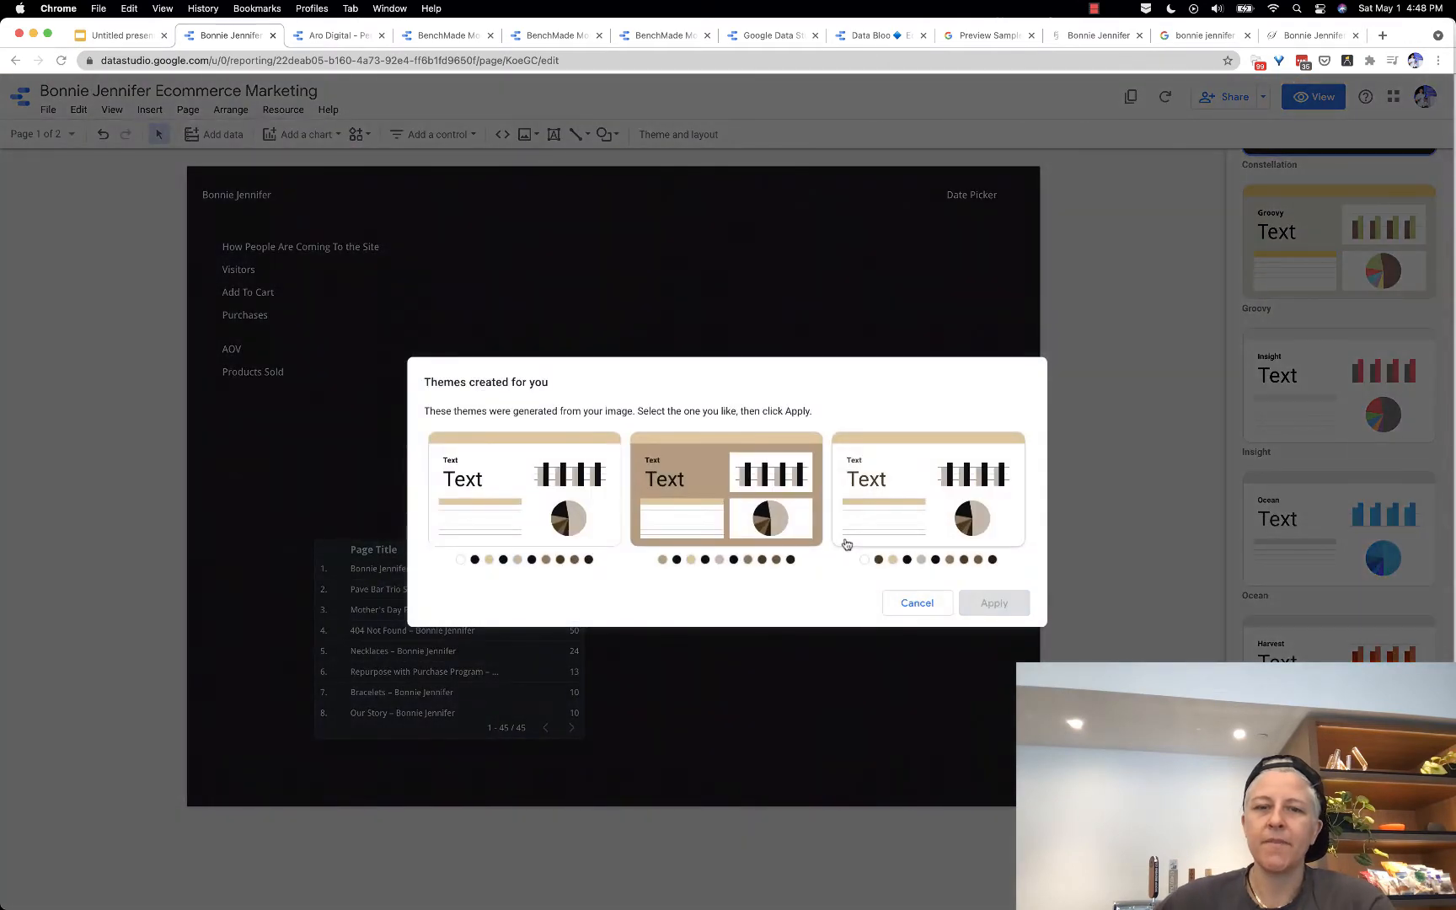
Step: Apply the generated theme with the brown background and look at its customization options
left_click(771, 527)
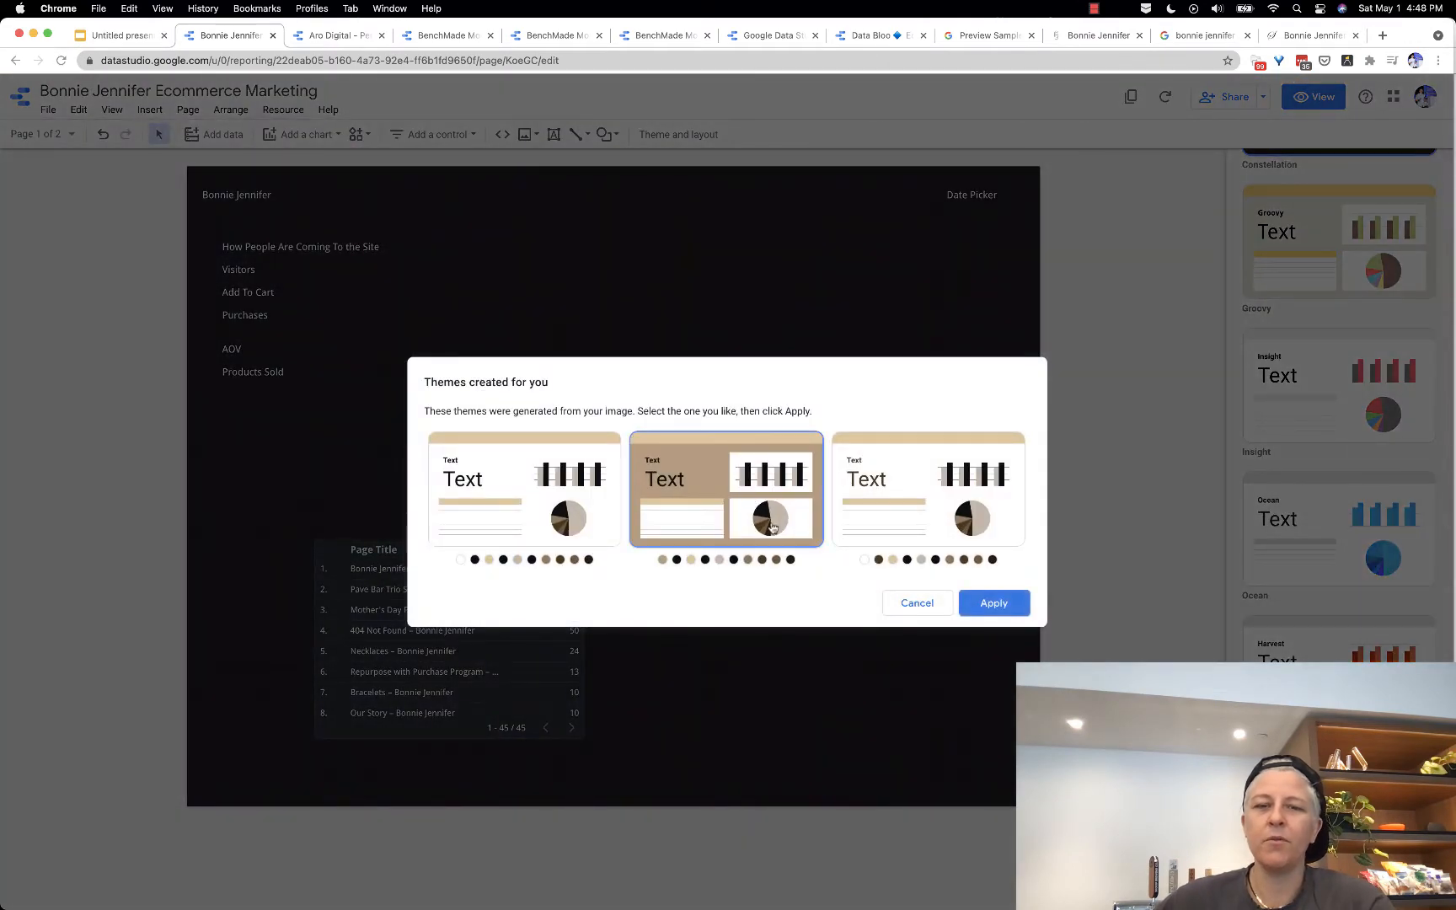
left_click(994, 603)
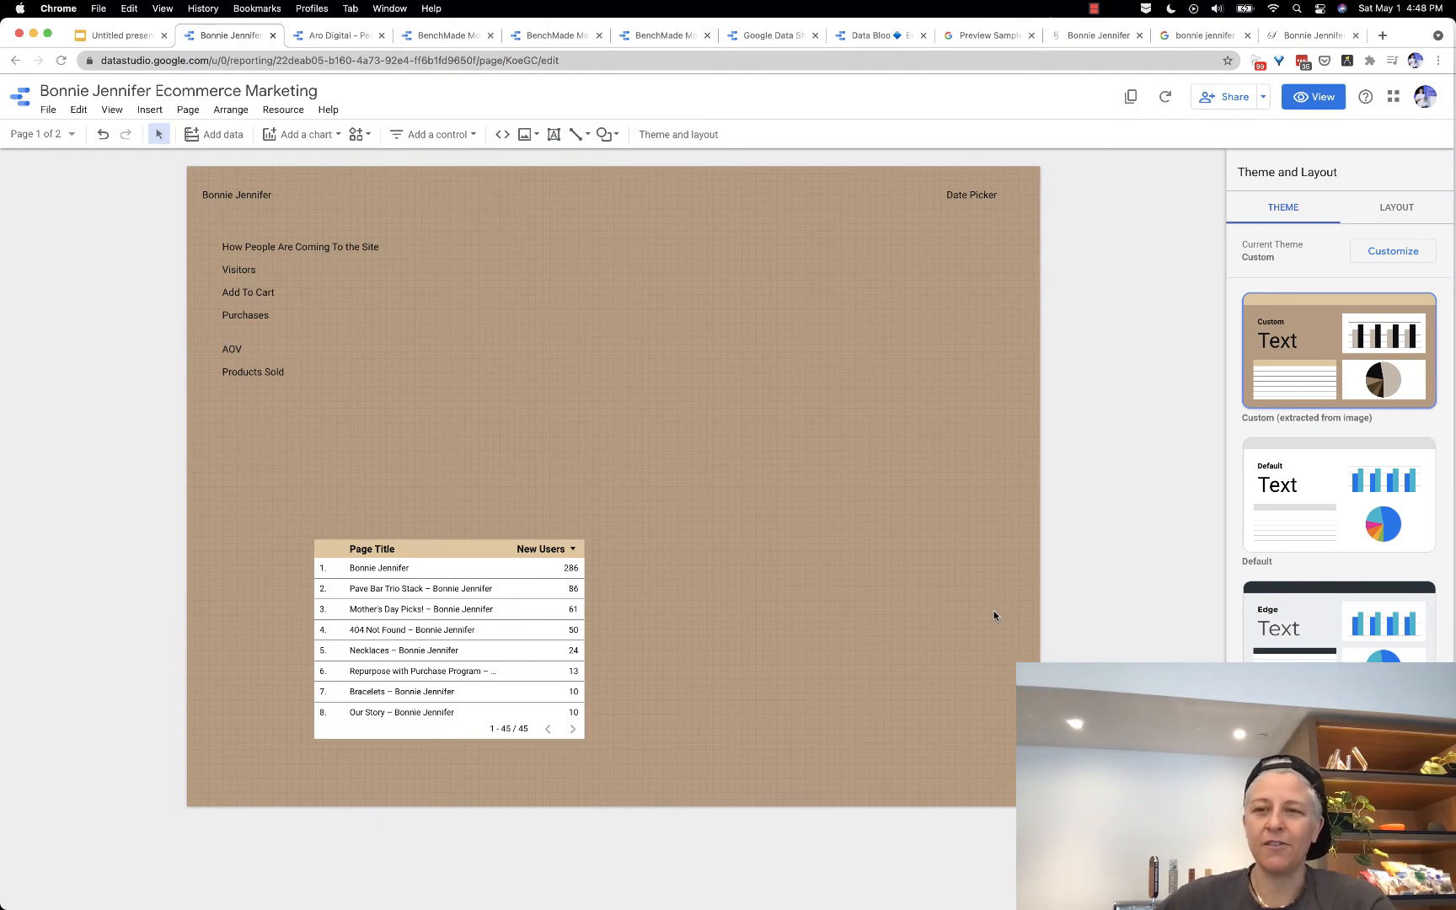
left_click(1392, 250)
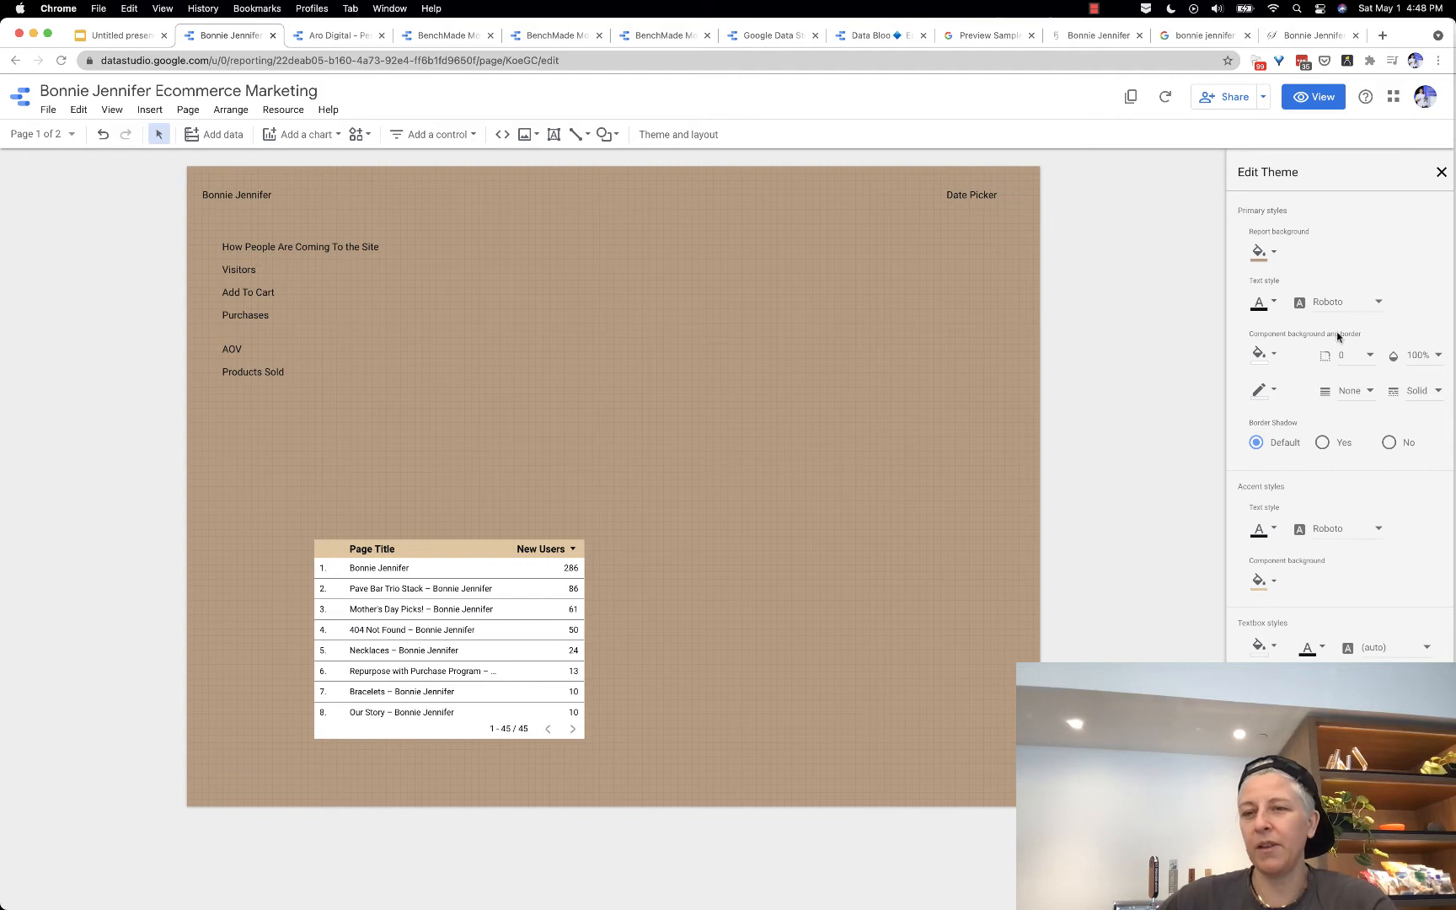
left_click(1441, 172)
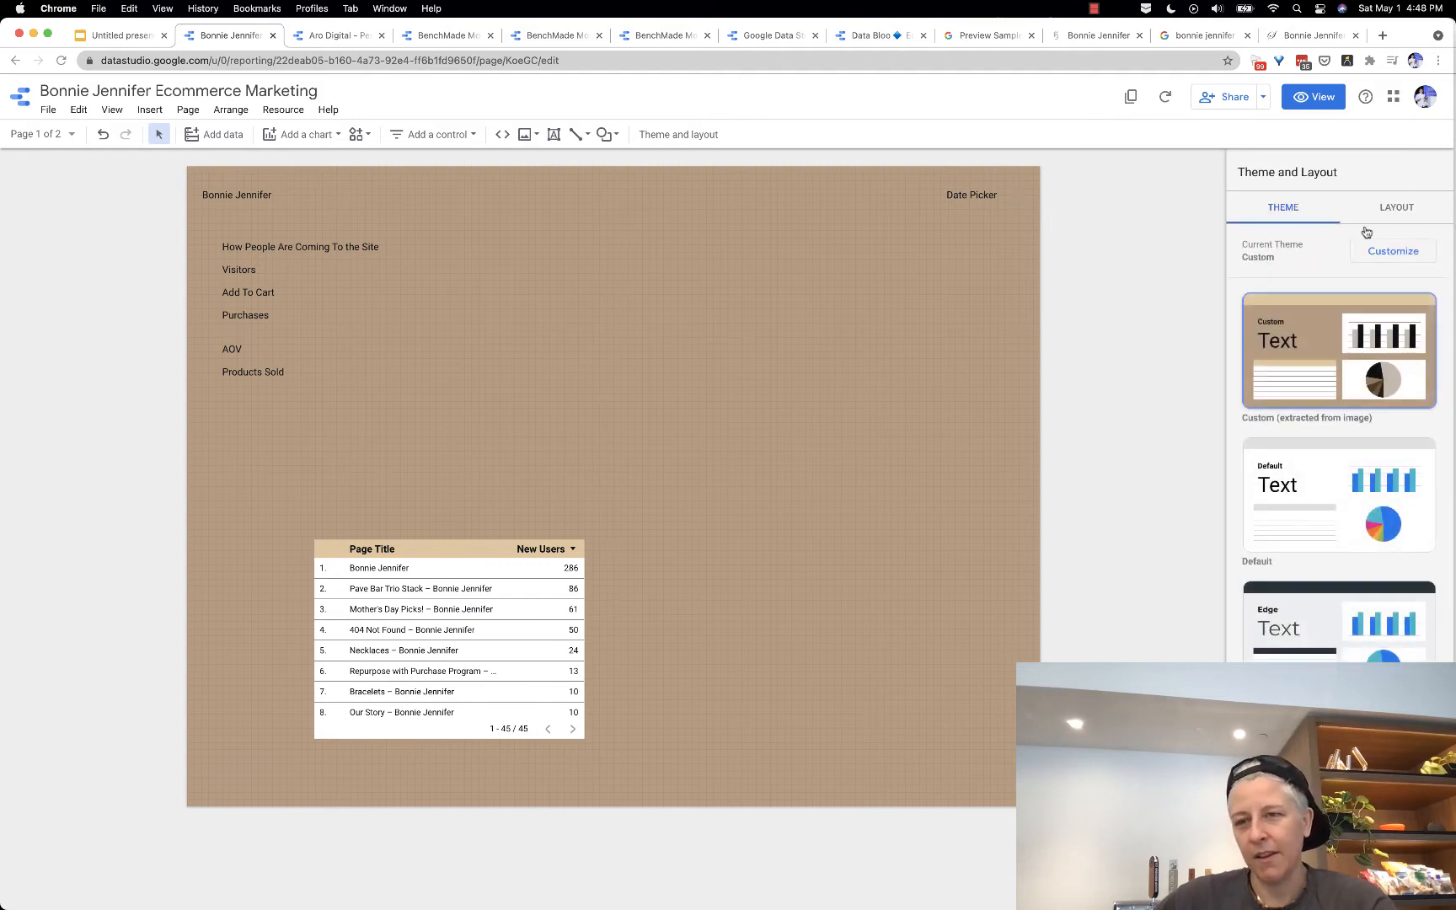
Step: Try the Default and Edge themes on the report, and reapply the custom theme extracted from the image
left_click(1319, 497)
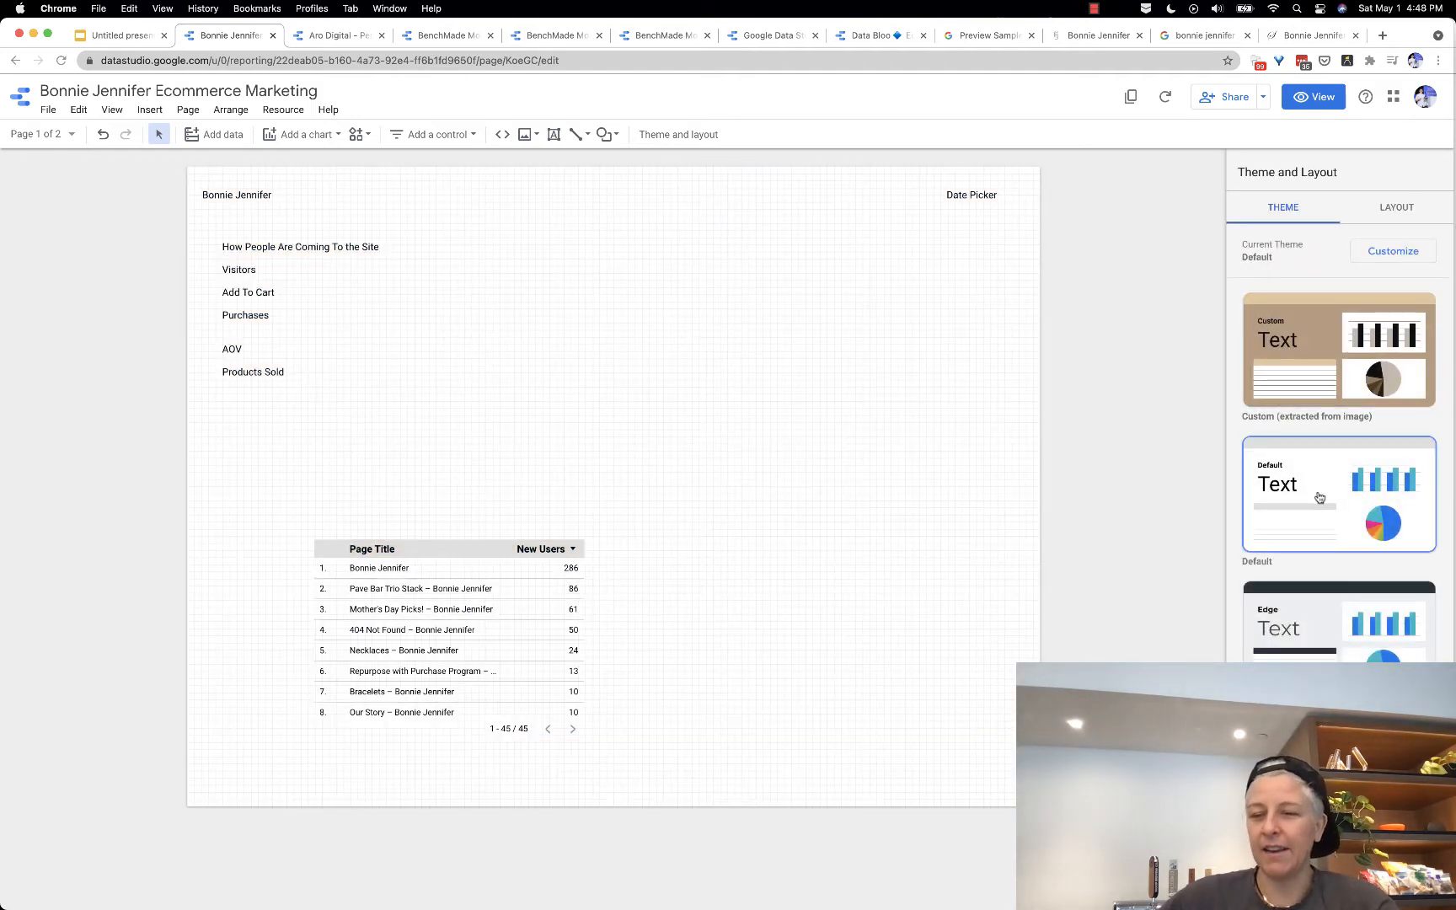
left_click(1287, 651)
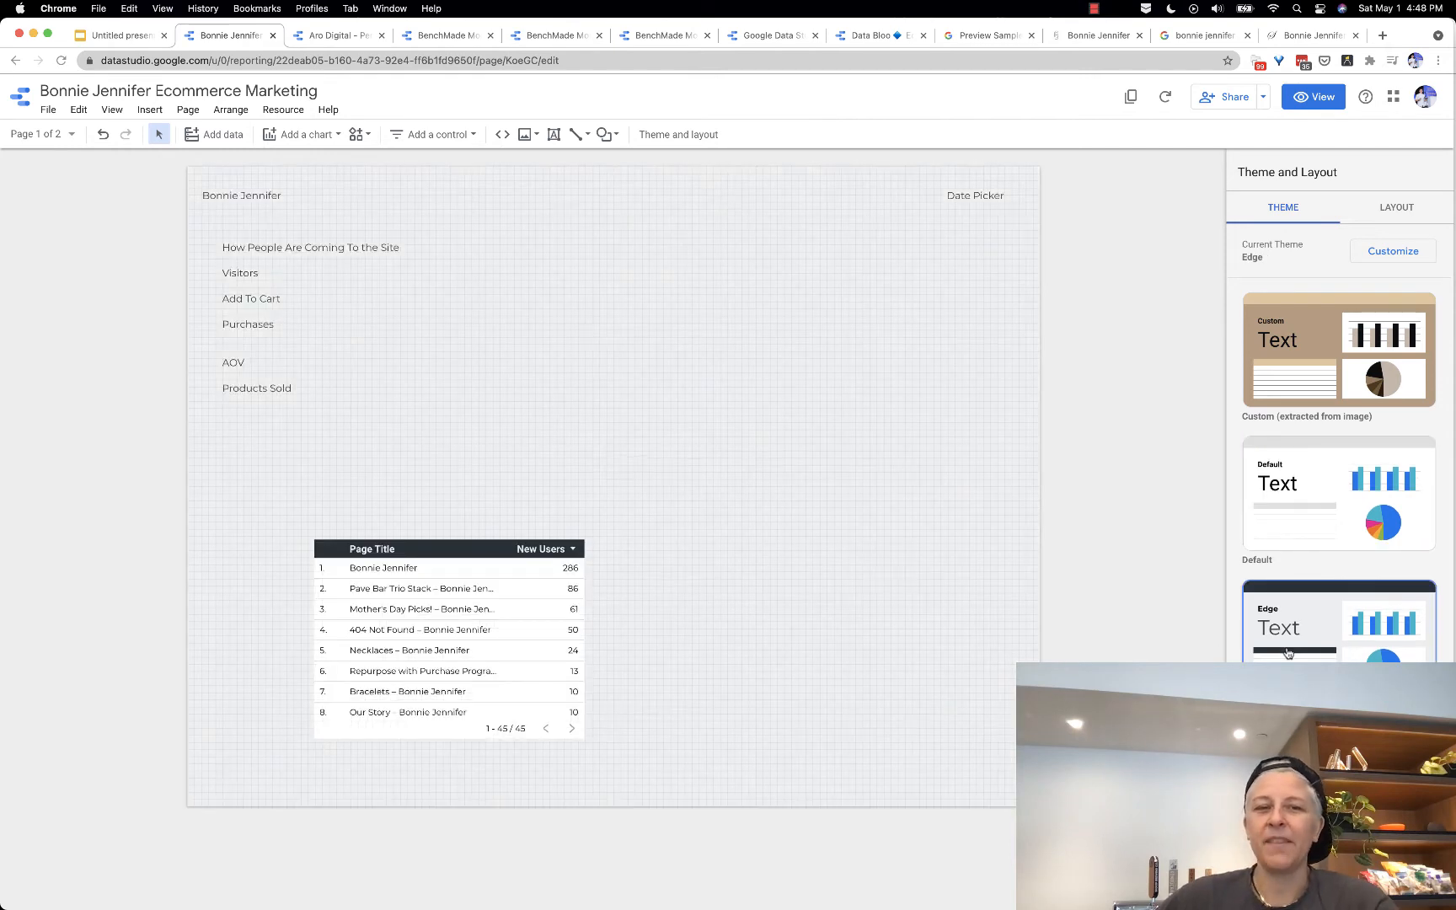
left_click(1312, 342)
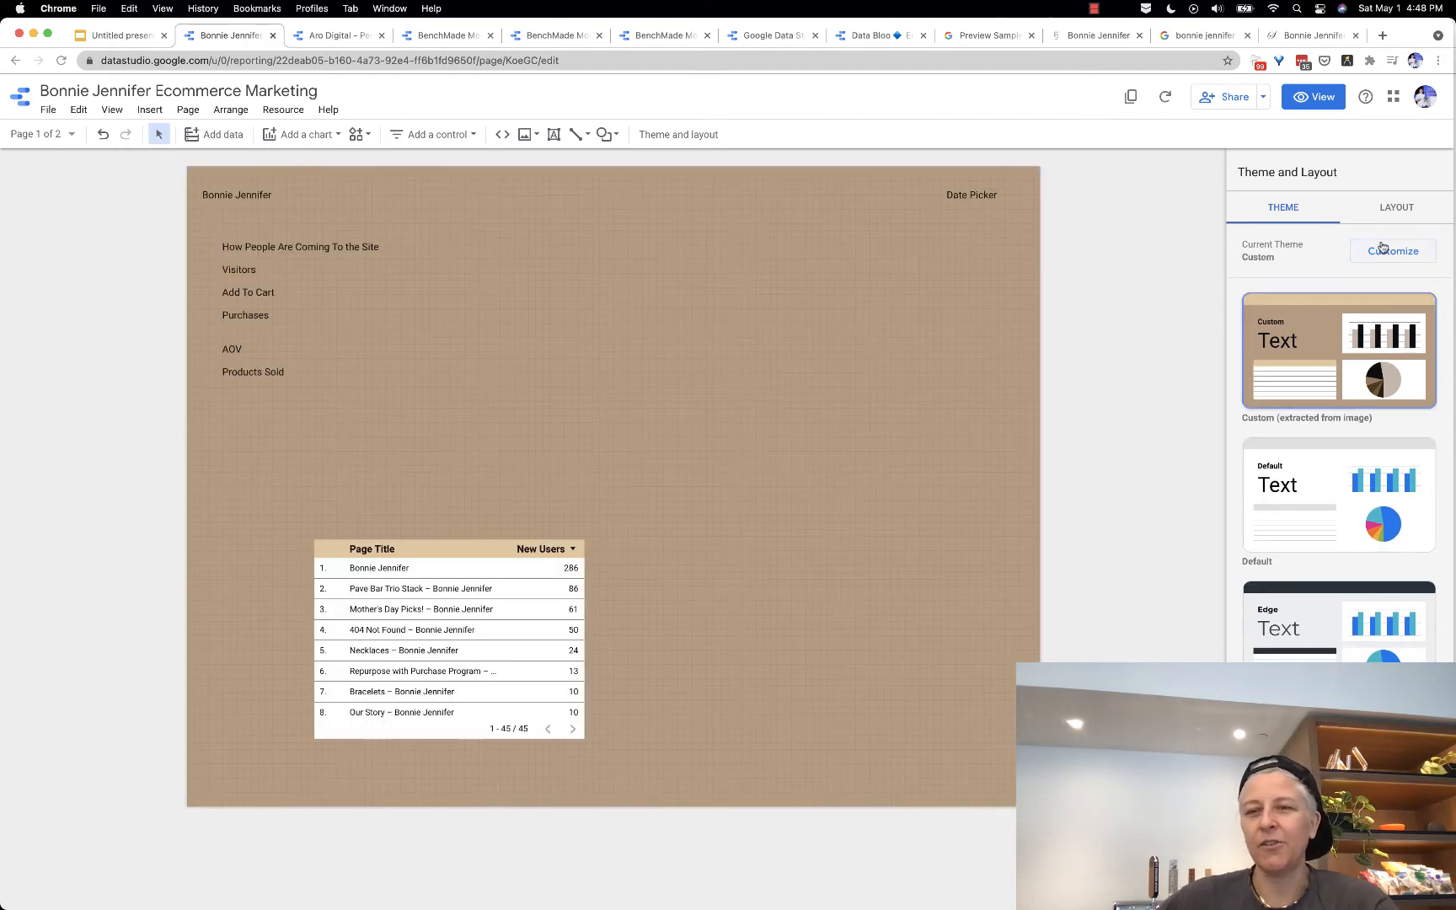
Step: Set the report's header visibility to Initially hidden and review the navigation types, keeping Left
left_click(1393, 210)
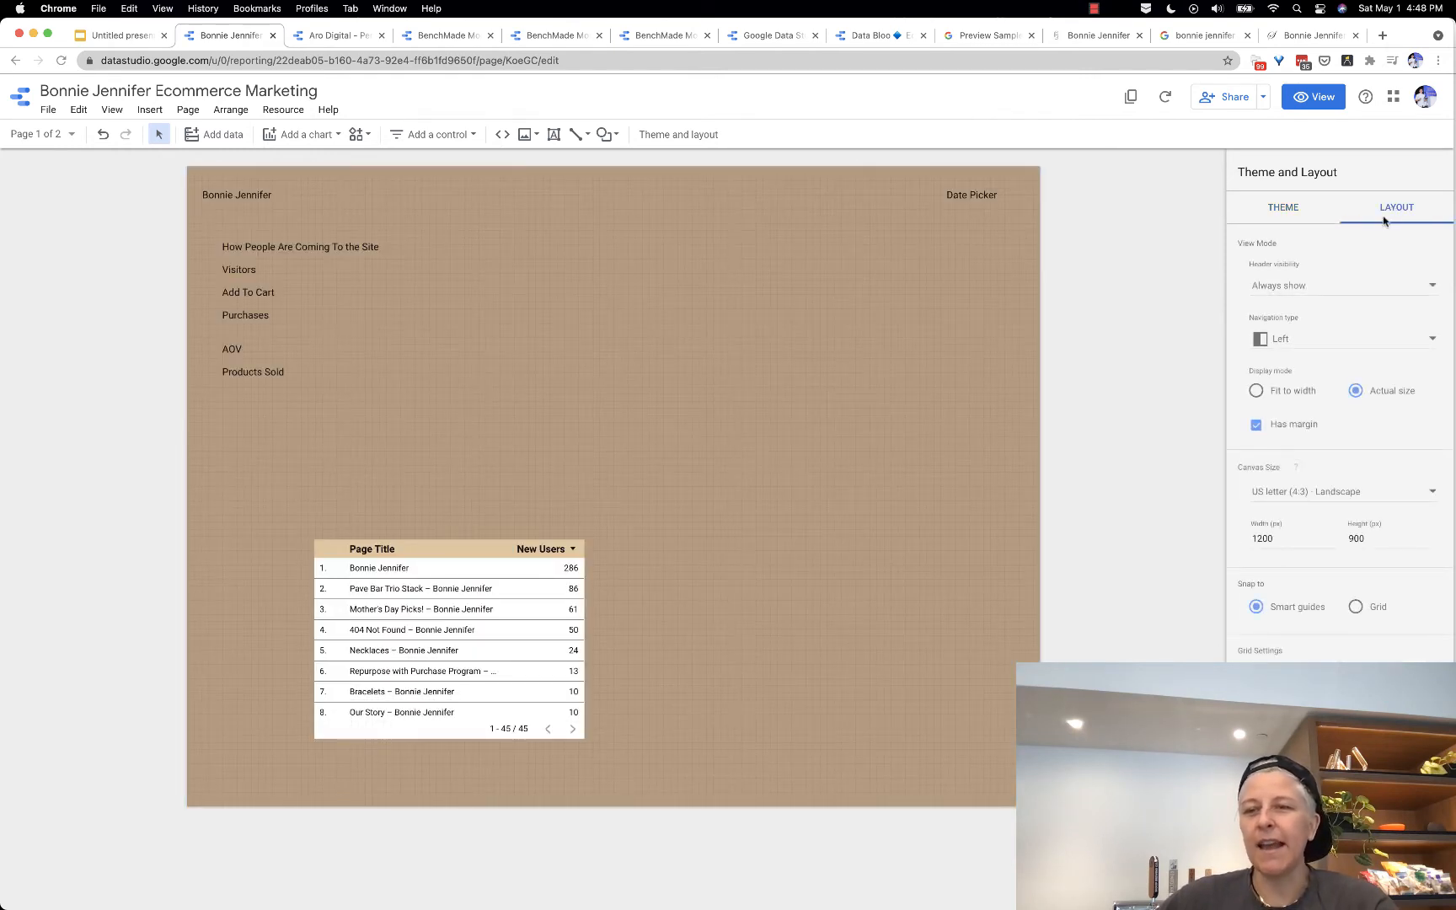
left_click(1301, 293)
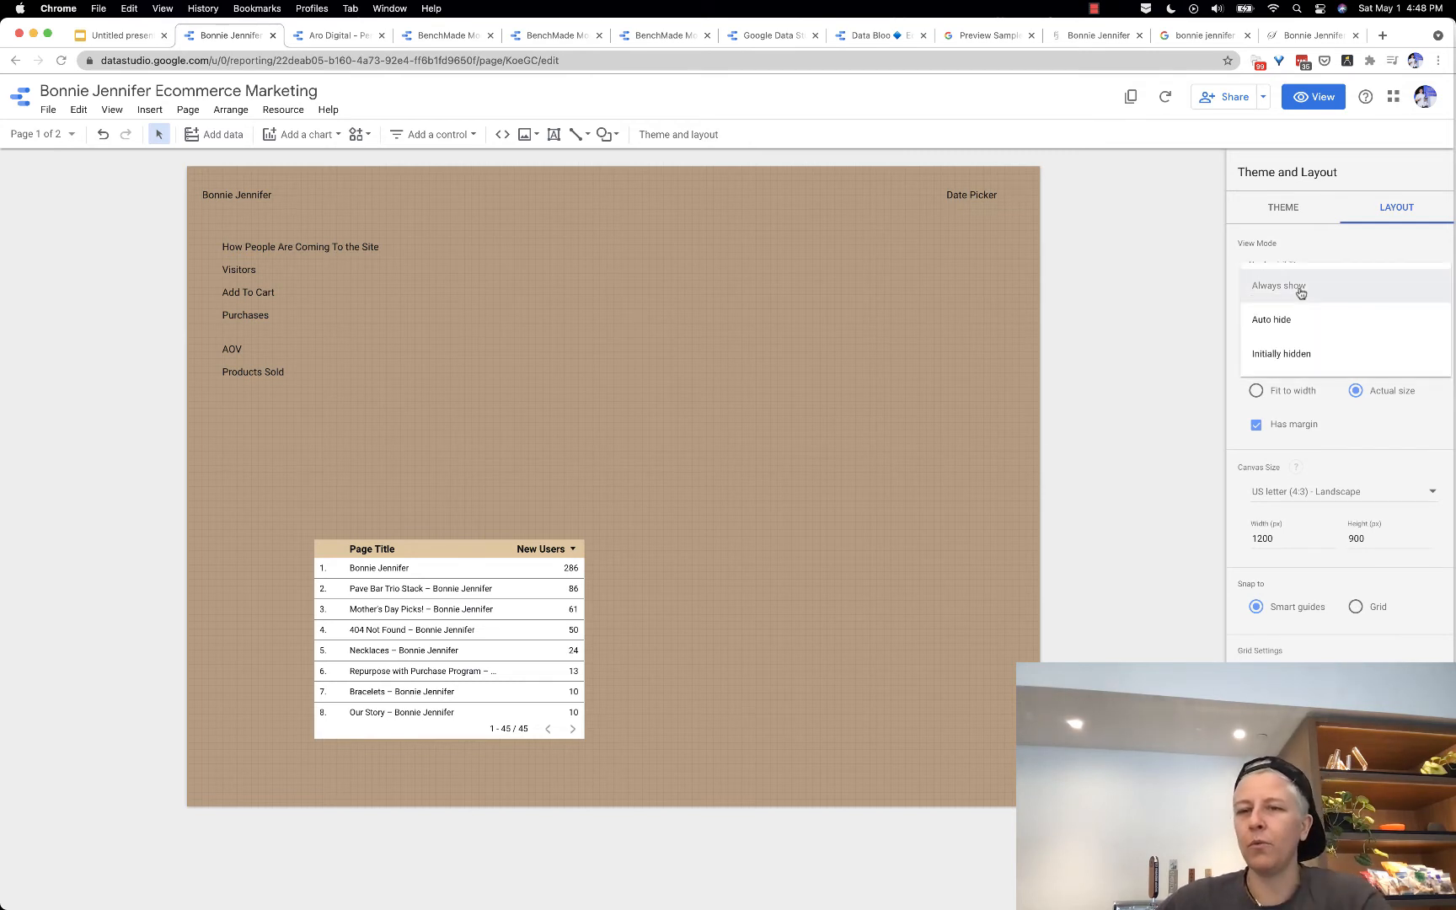
left_click(1286, 353)
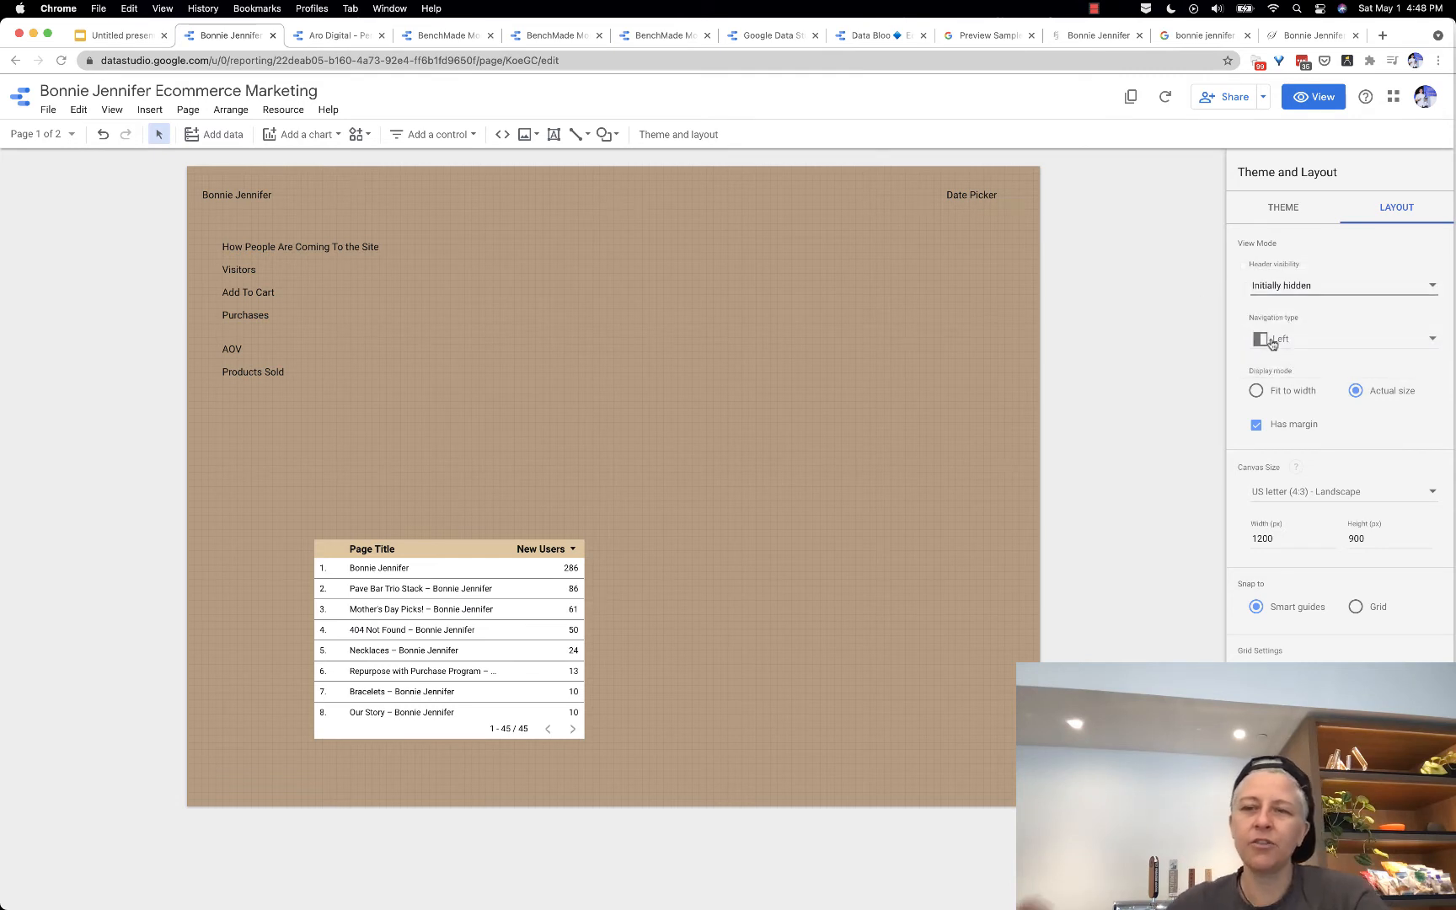
left_click(1274, 341)
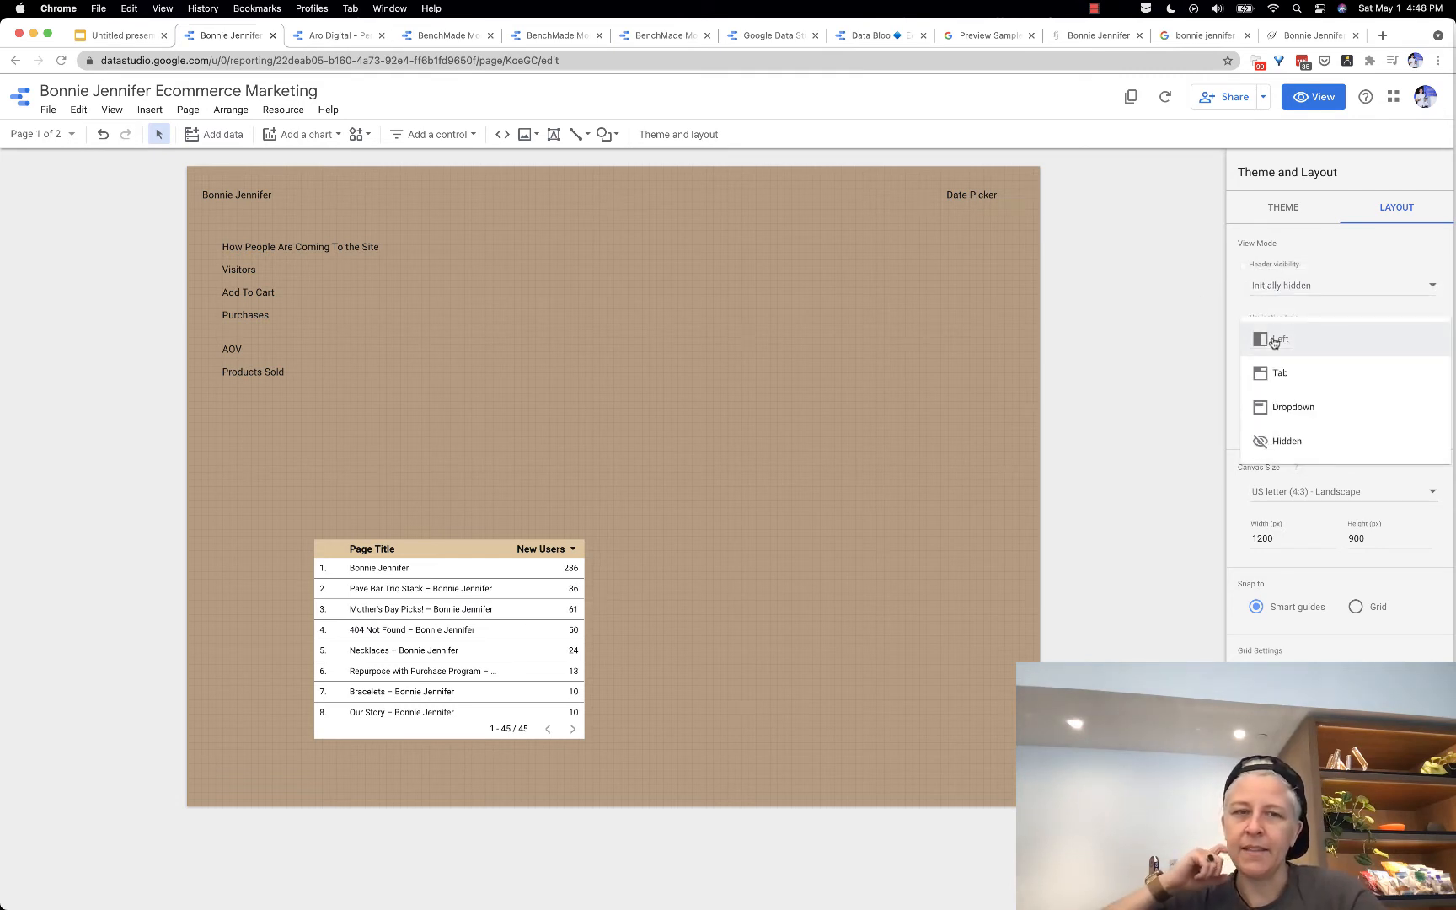
left_click(1331, 310)
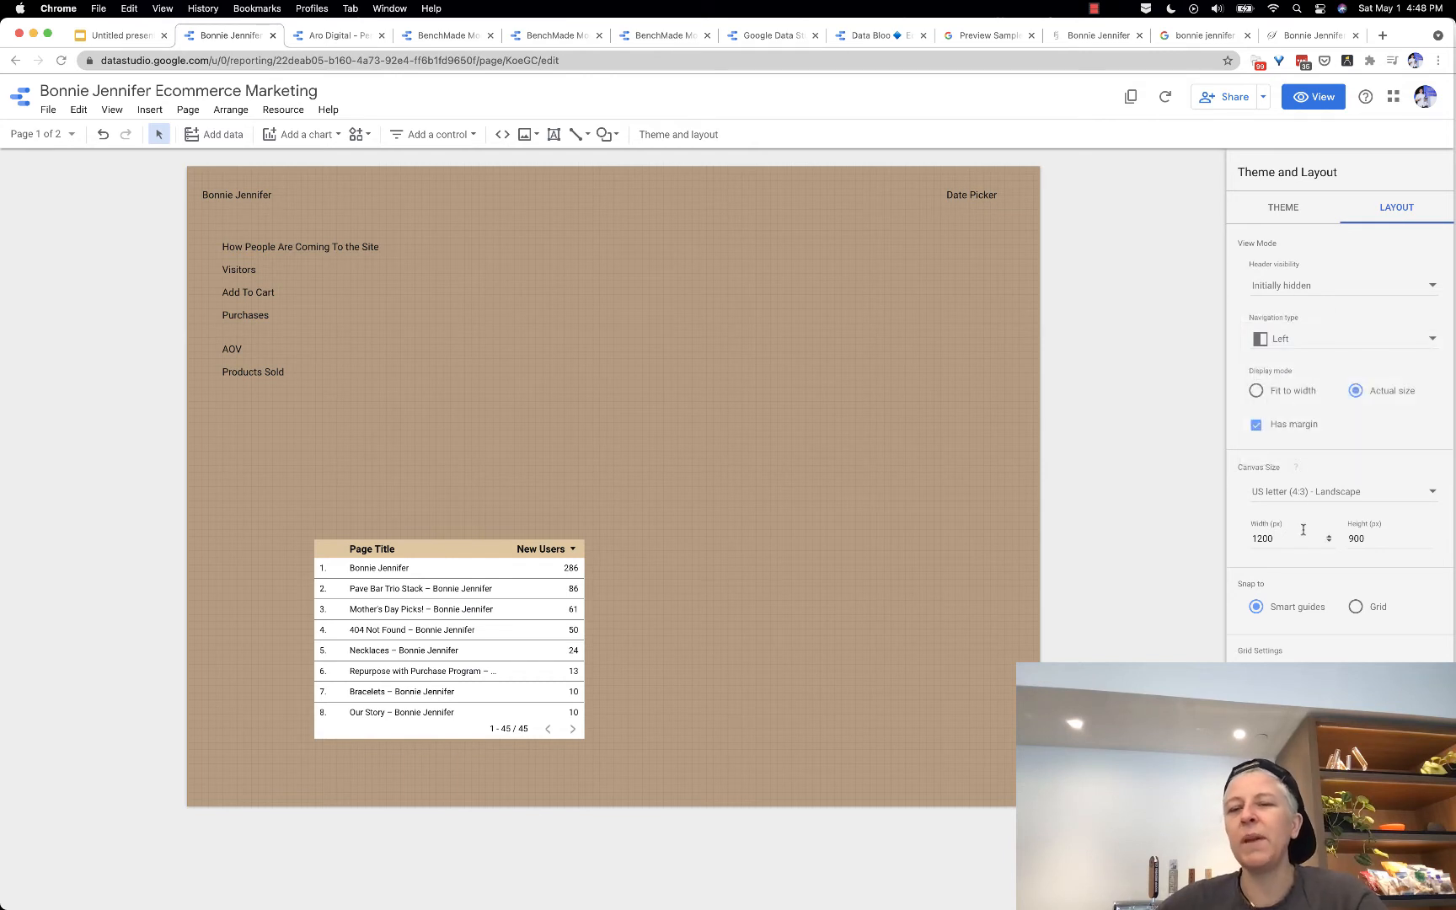
Step: Try the Screen (16:9) Portrait and Custom canvas sizes on the report, and return to US letter (4:3) Landscape
left_click(1293, 497)
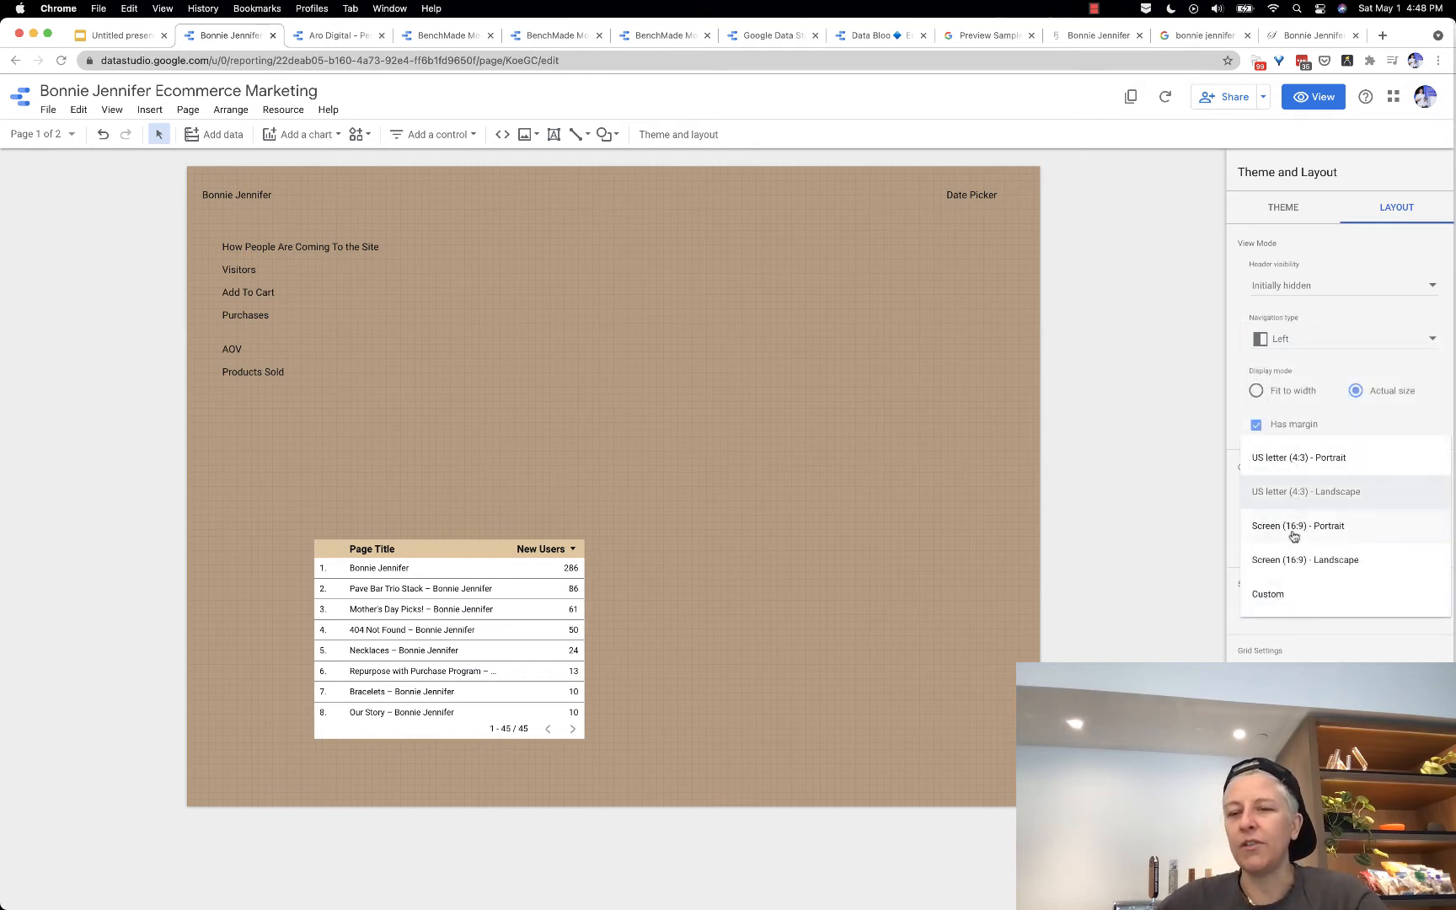
left_click(1293, 535)
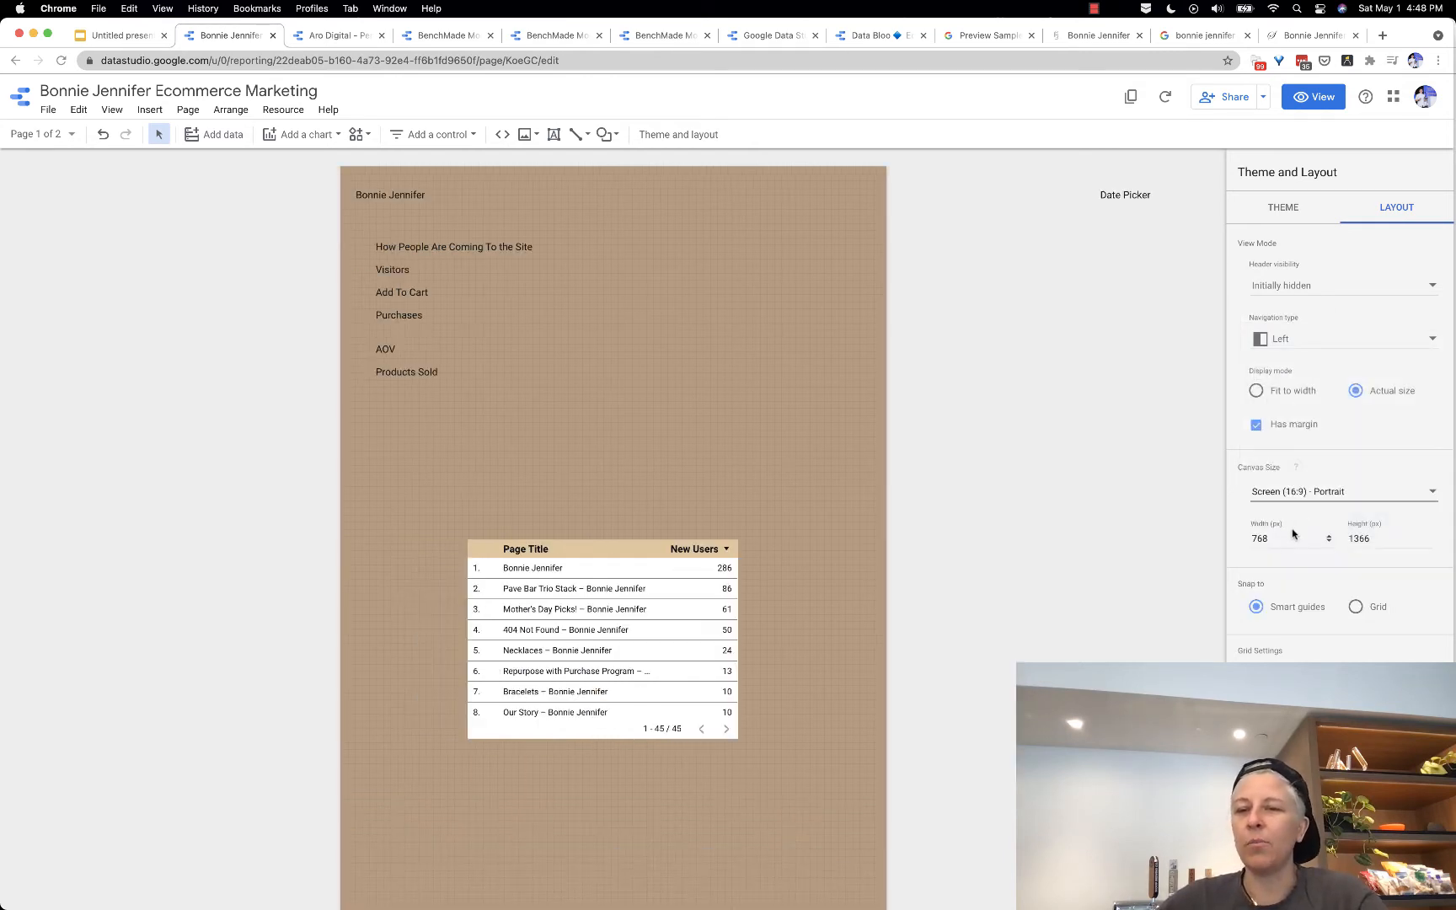
left_click(1302, 495)
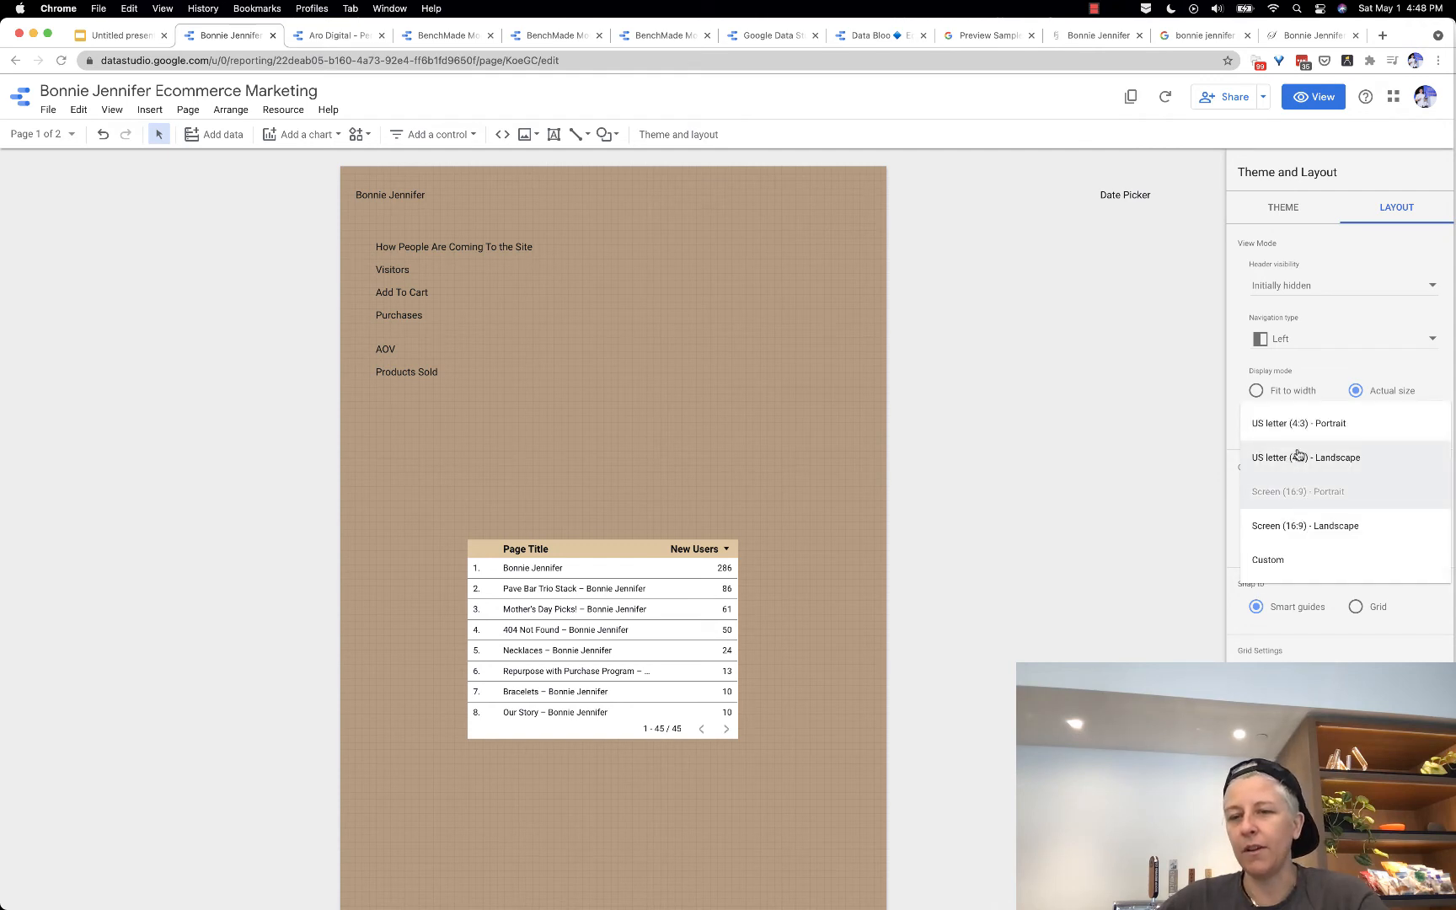
left_click(1298, 456)
left_click(1297, 494)
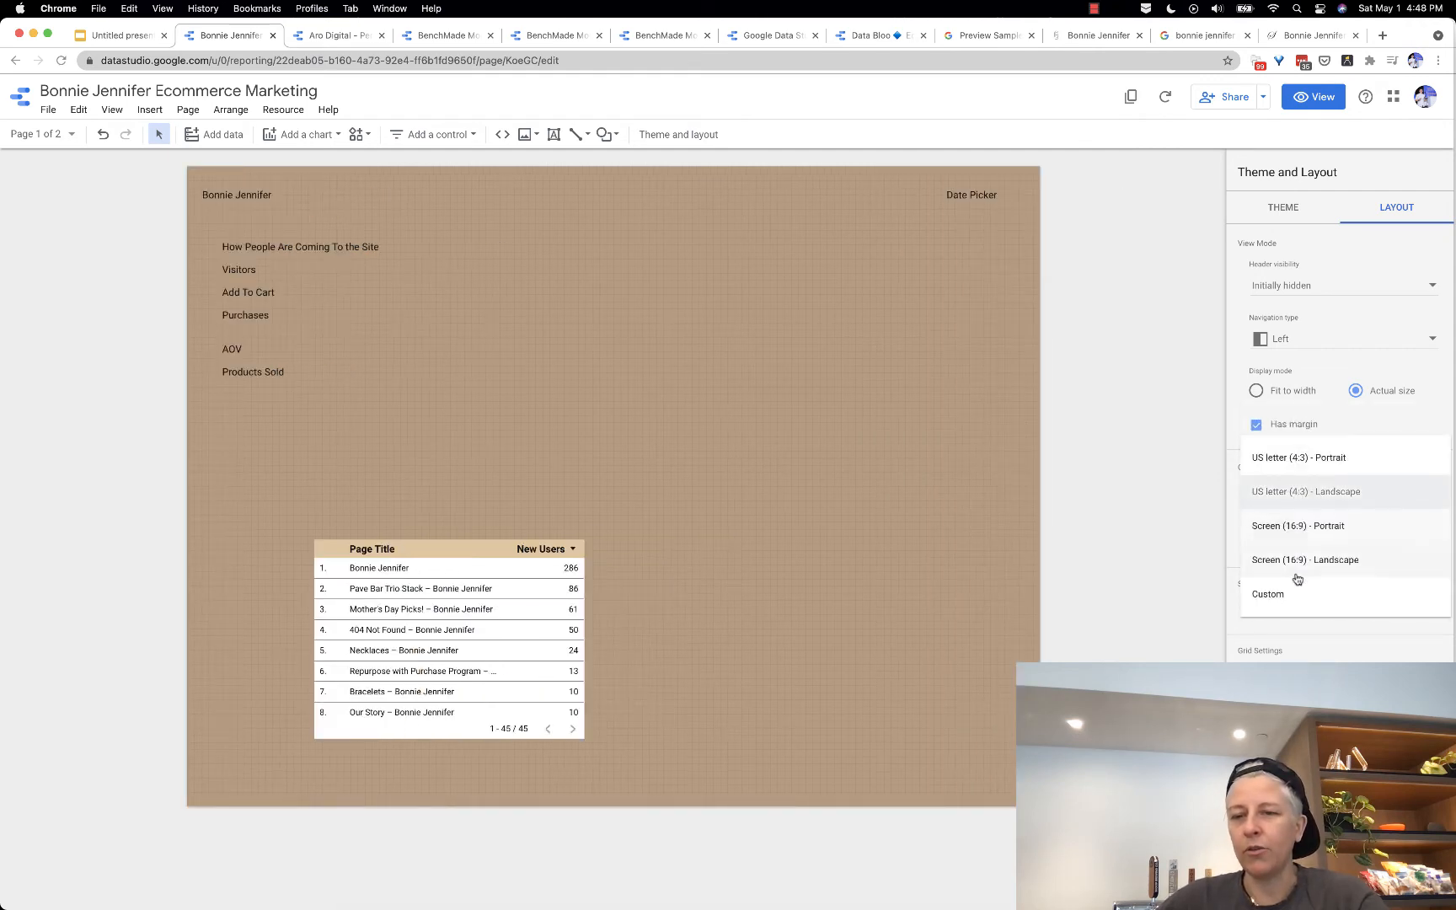
left_click(1295, 592)
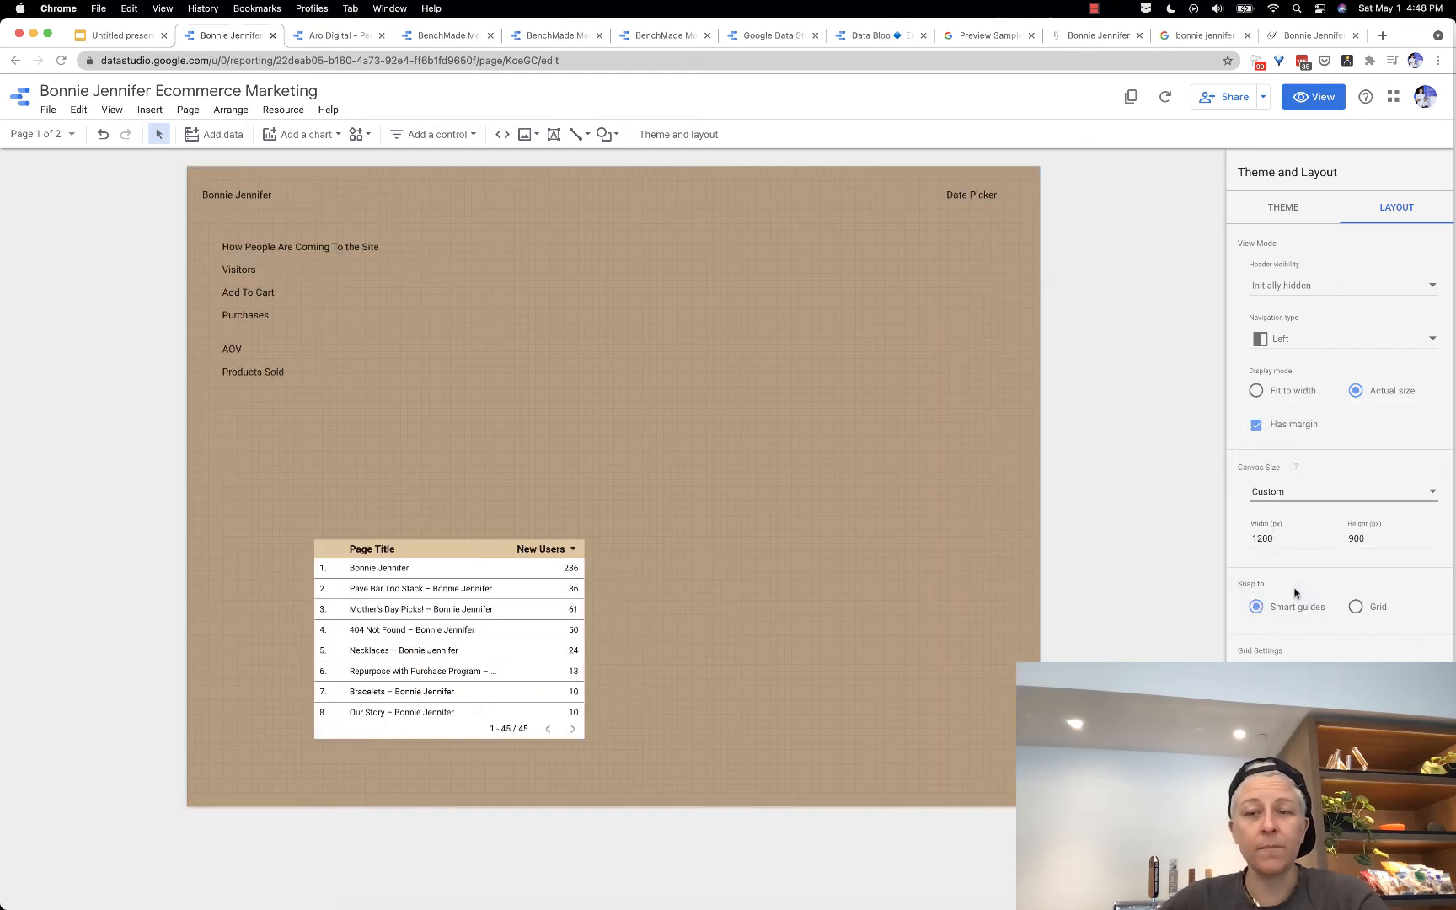
left_click(1283, 497)
left_click(1287, 390)
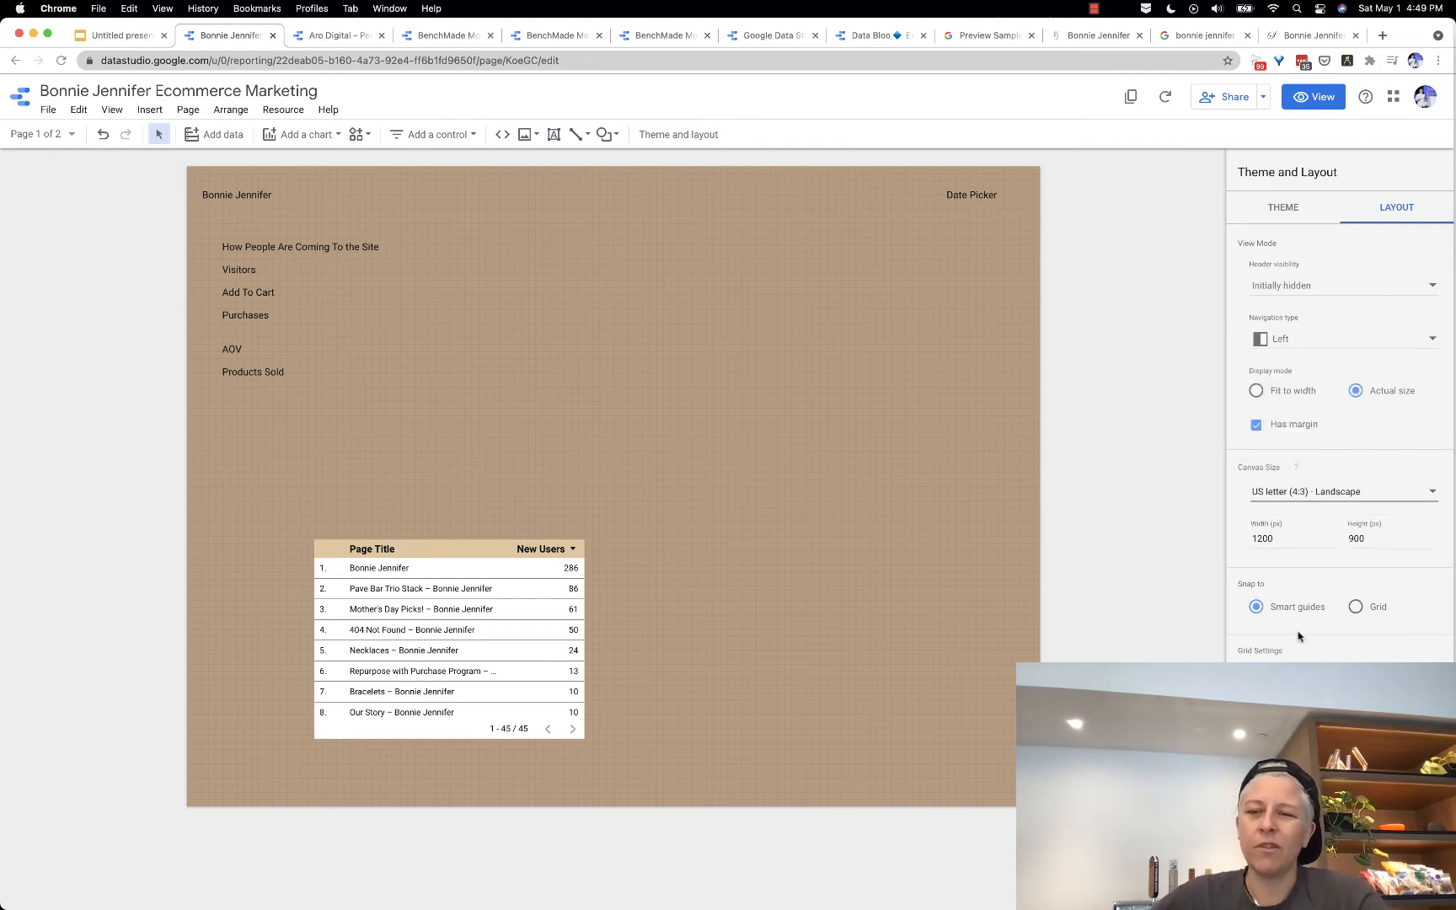
Step: Try the Grid snapping option, return to Smart guides, and test moving the Page Title table on the canvas
left_click(1355, 607)
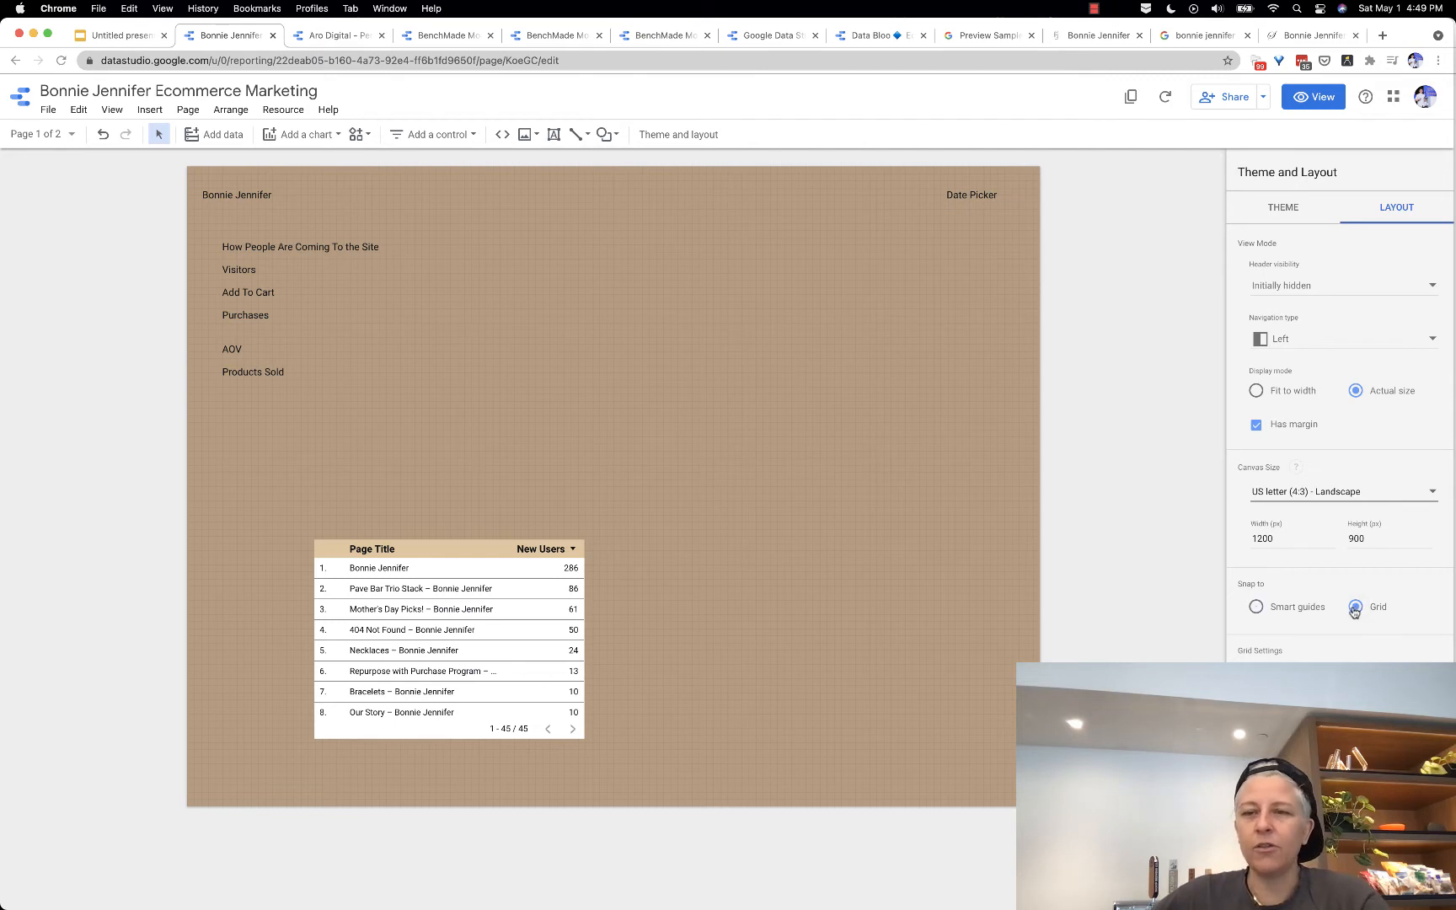
left_click(1289, 605)
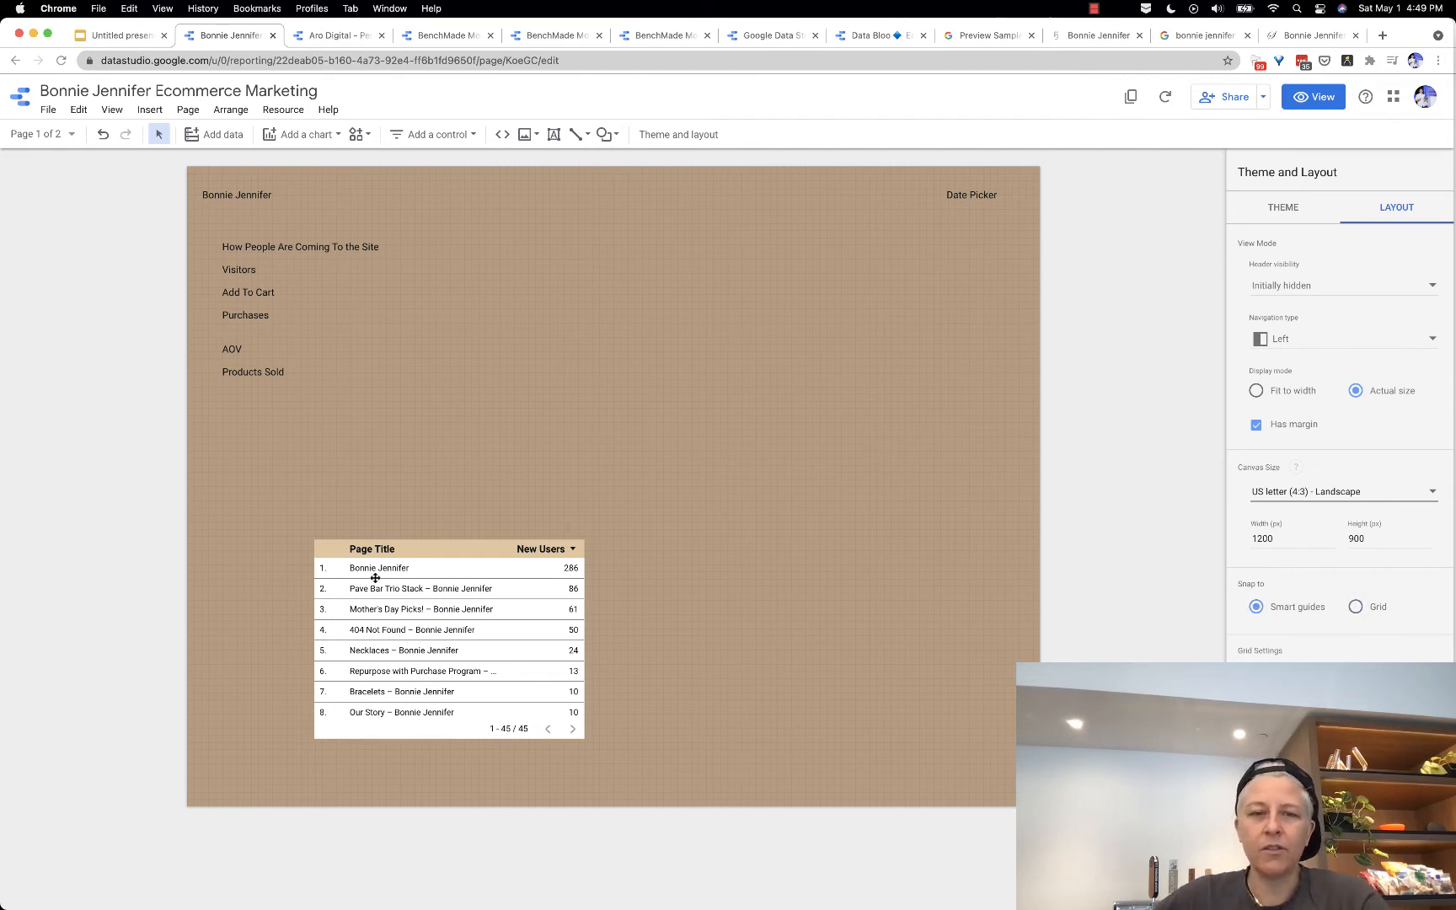
left_click_drag(375, 578, 428, 500)
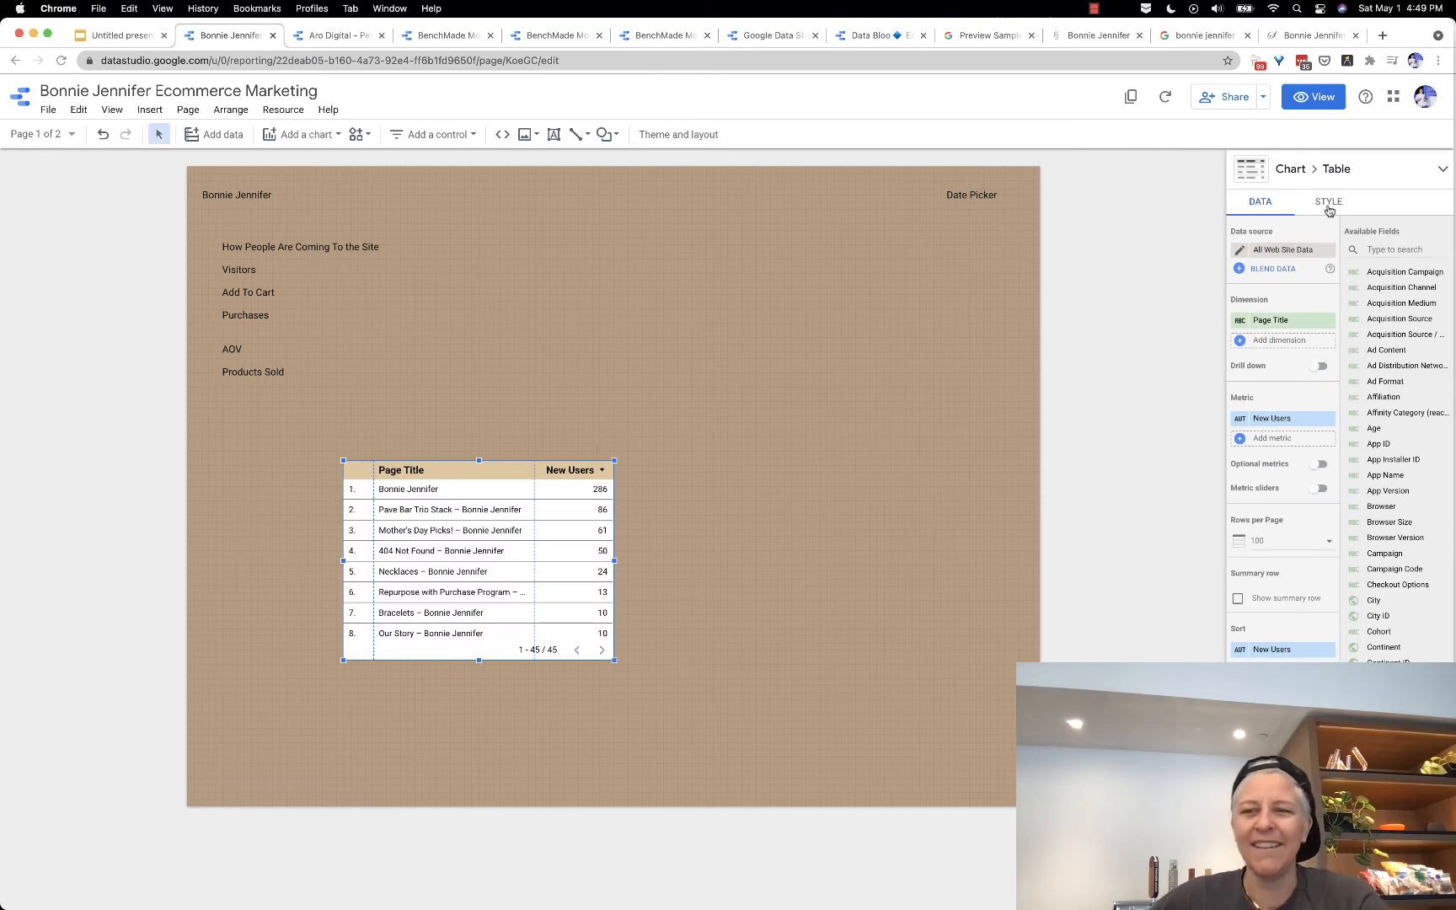
left_click(868, 218)
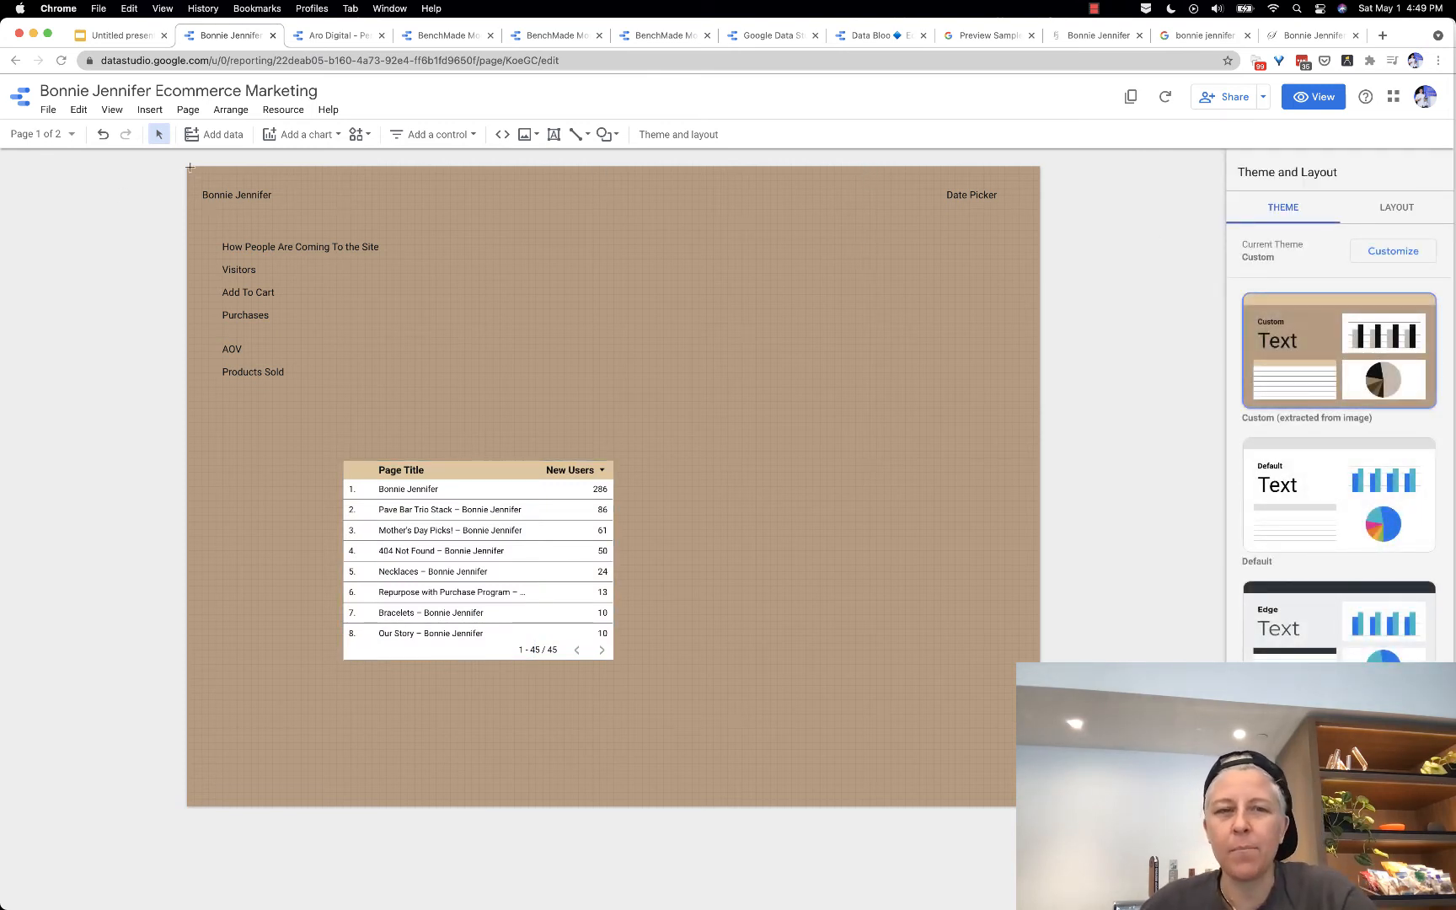
left_click(500, 548)
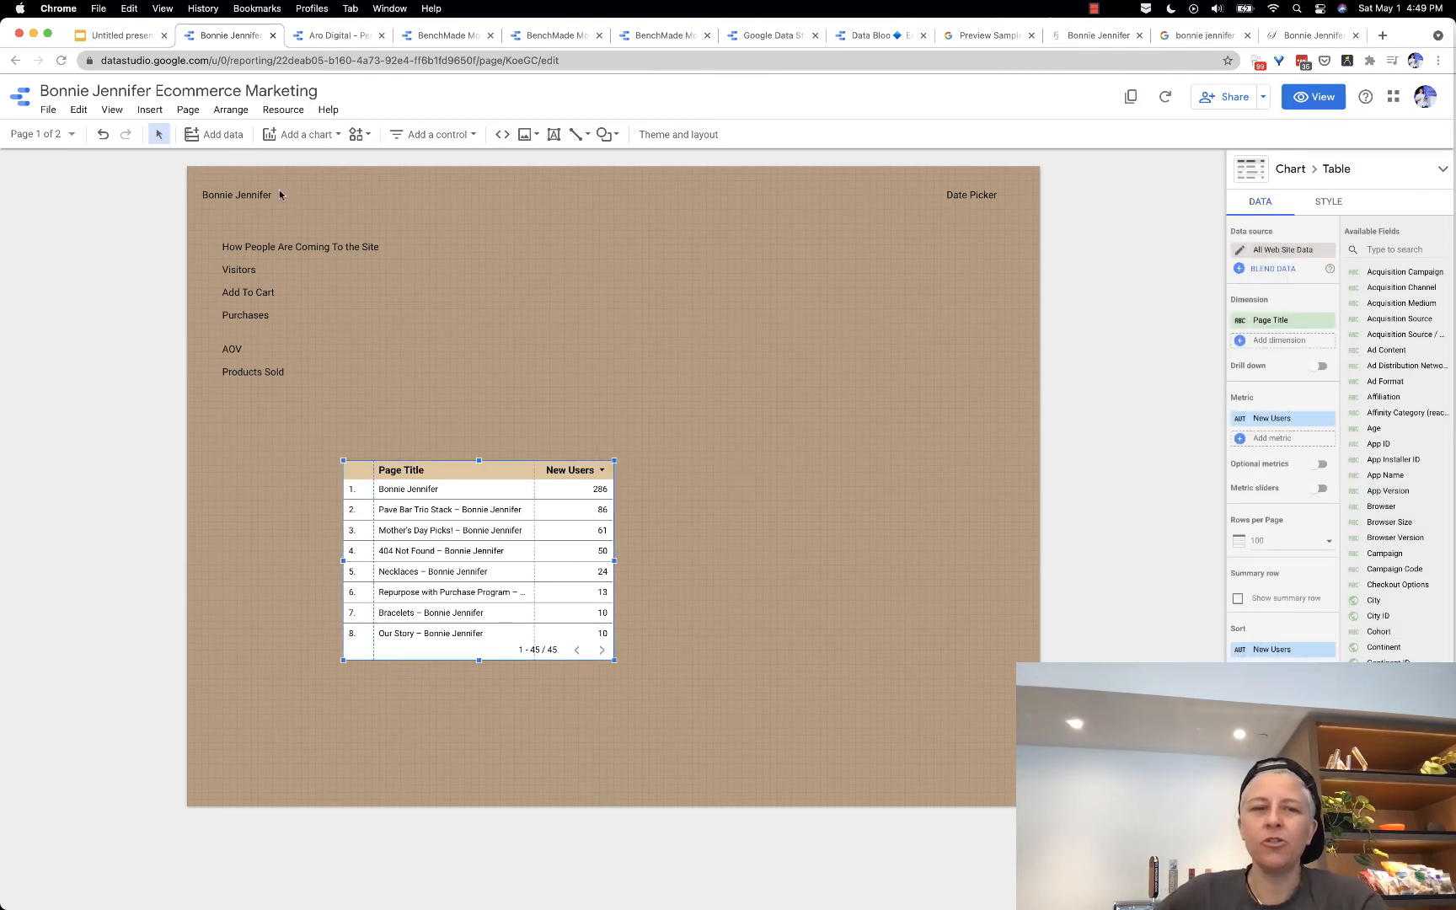
left_click(202, 170)
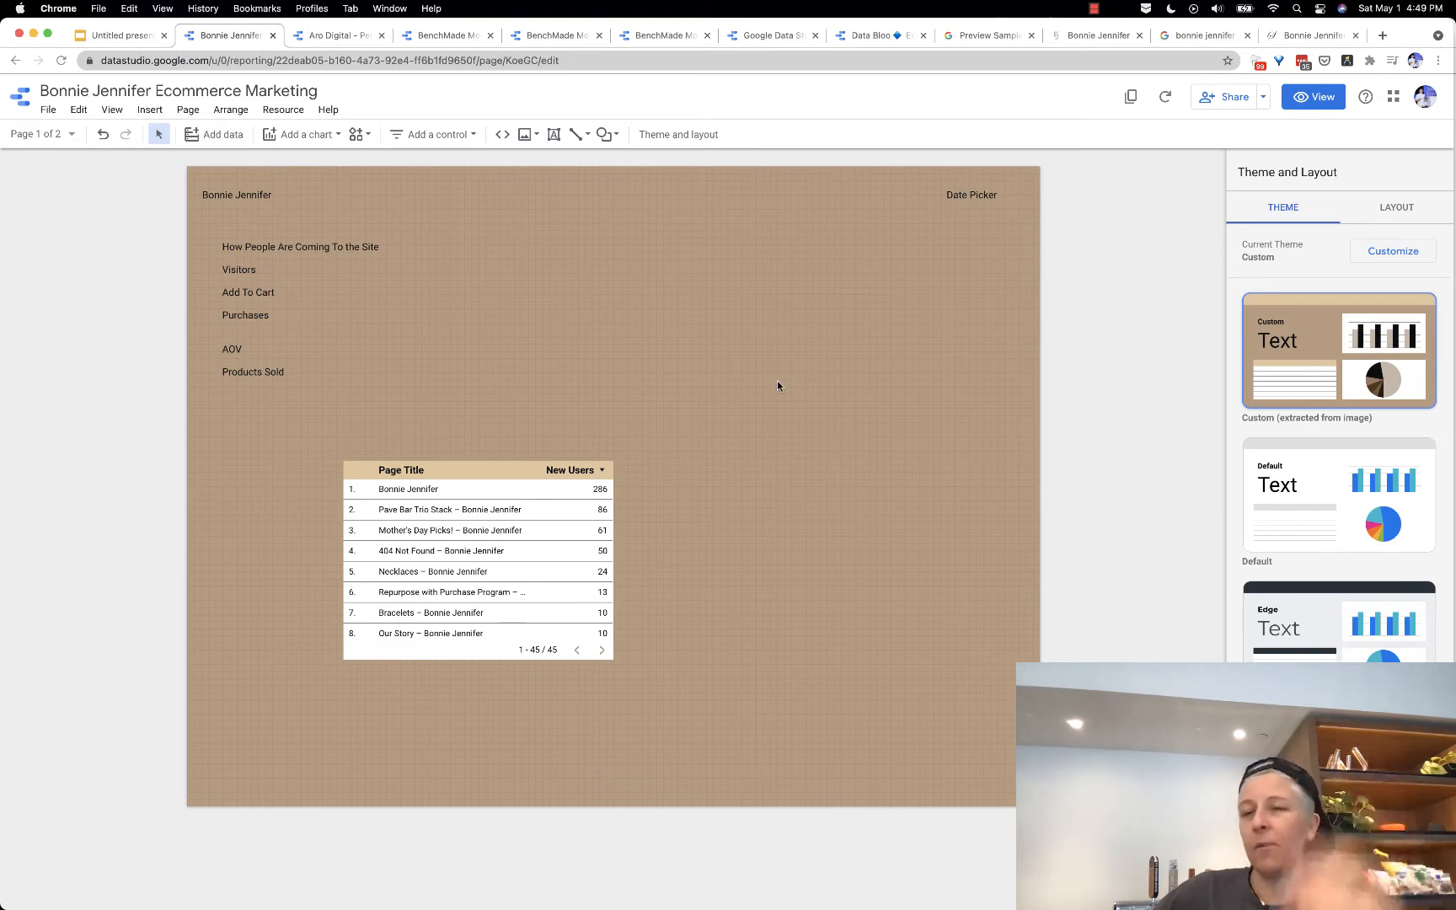
Step: Review the report's layout options down to the grid settings, and return to the theme options
left_click(1387, 212)
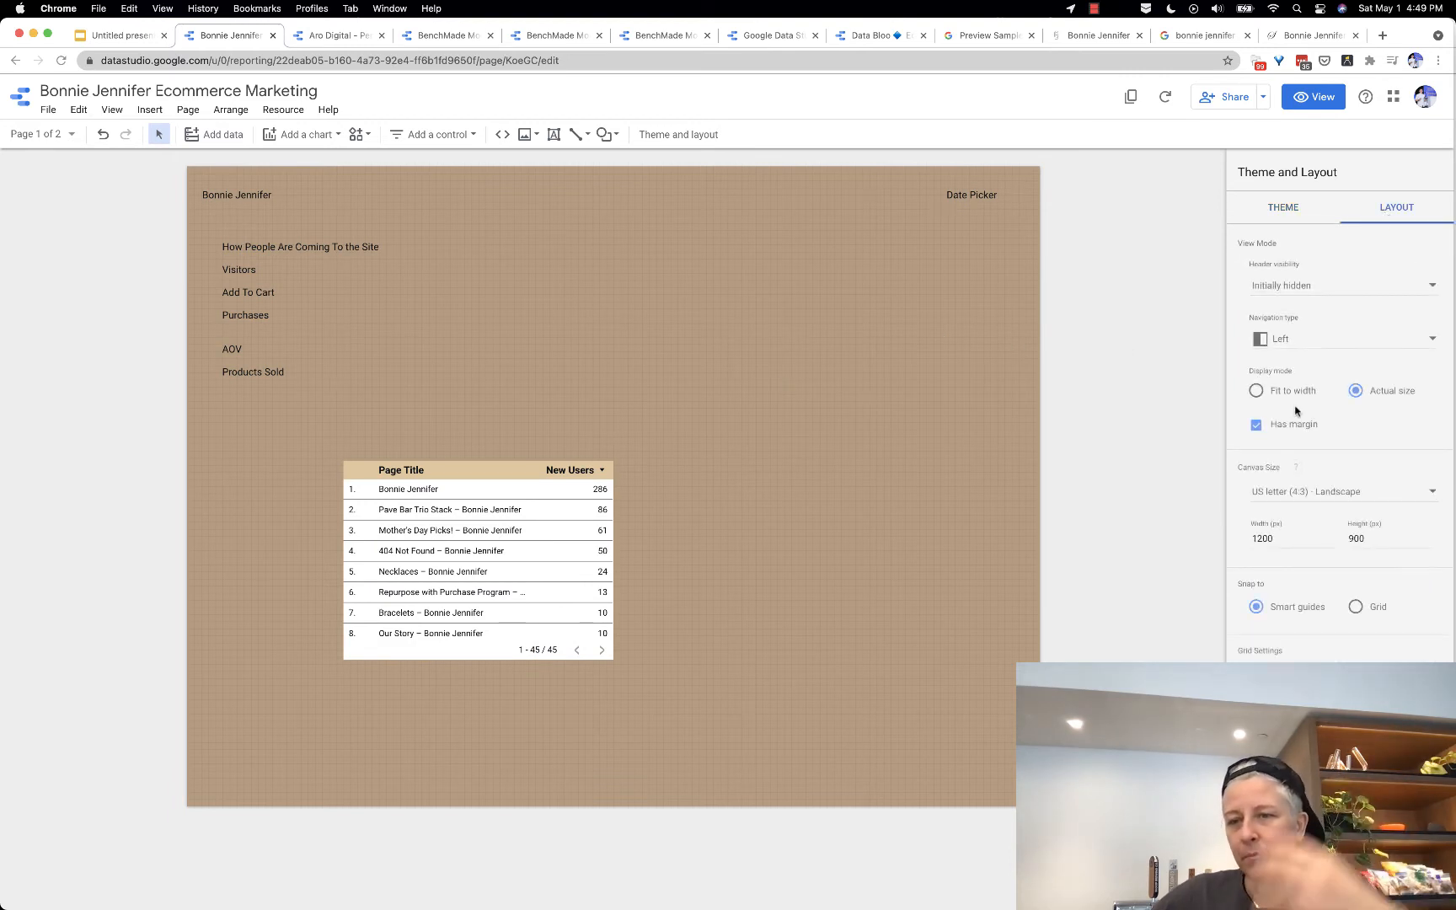
scroll(1297, 410, "down", 1)
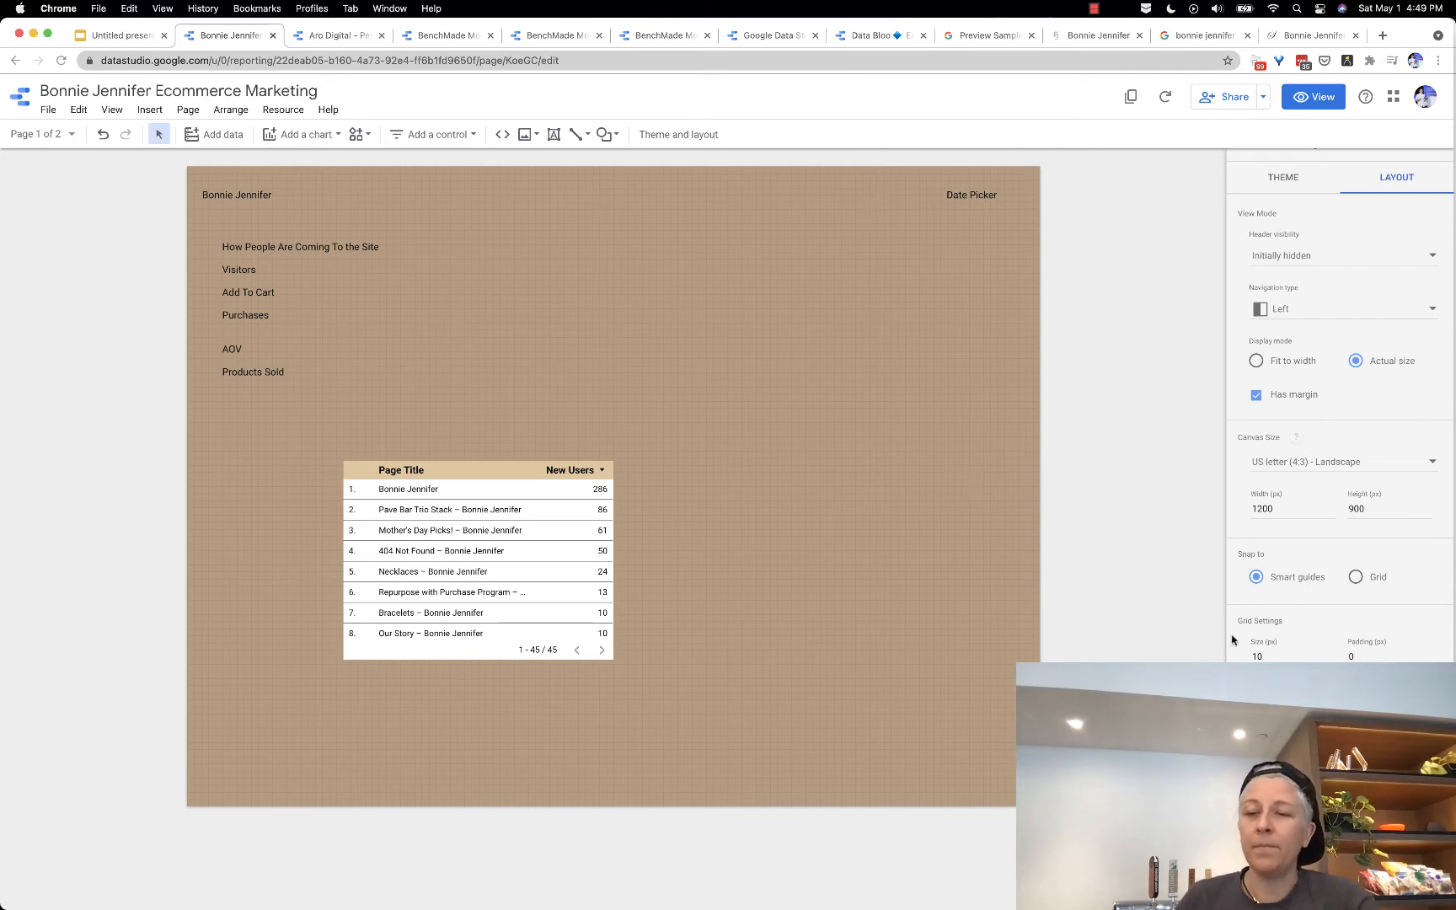
left_click(1258, 192)
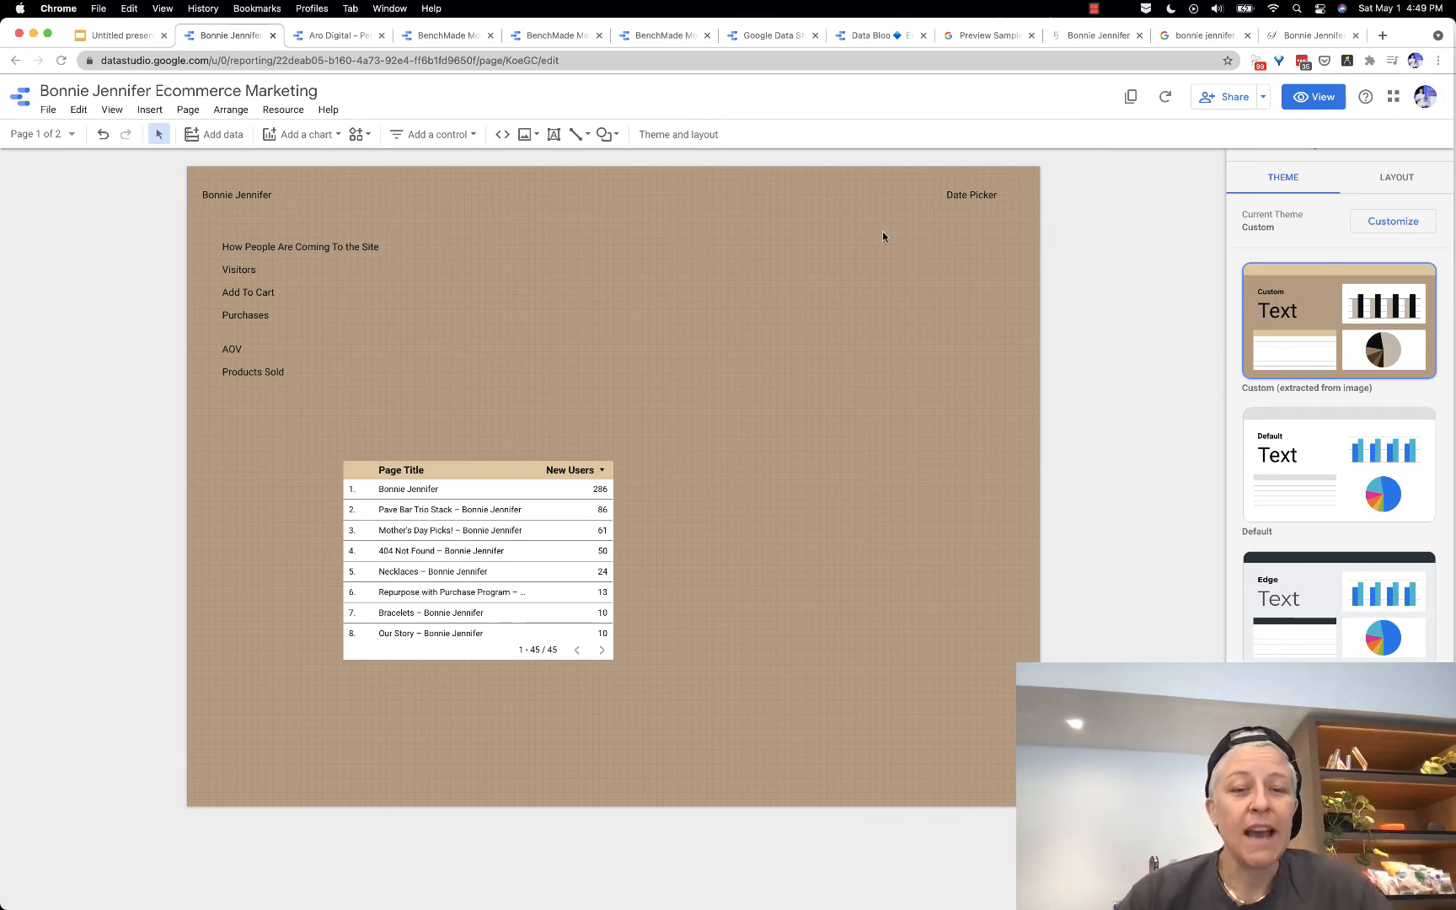
Step: Move the Page Title table to the page's lower-left area and add a date range control below the Date Picker label
left_click_drag(390, 520, 288, 633)
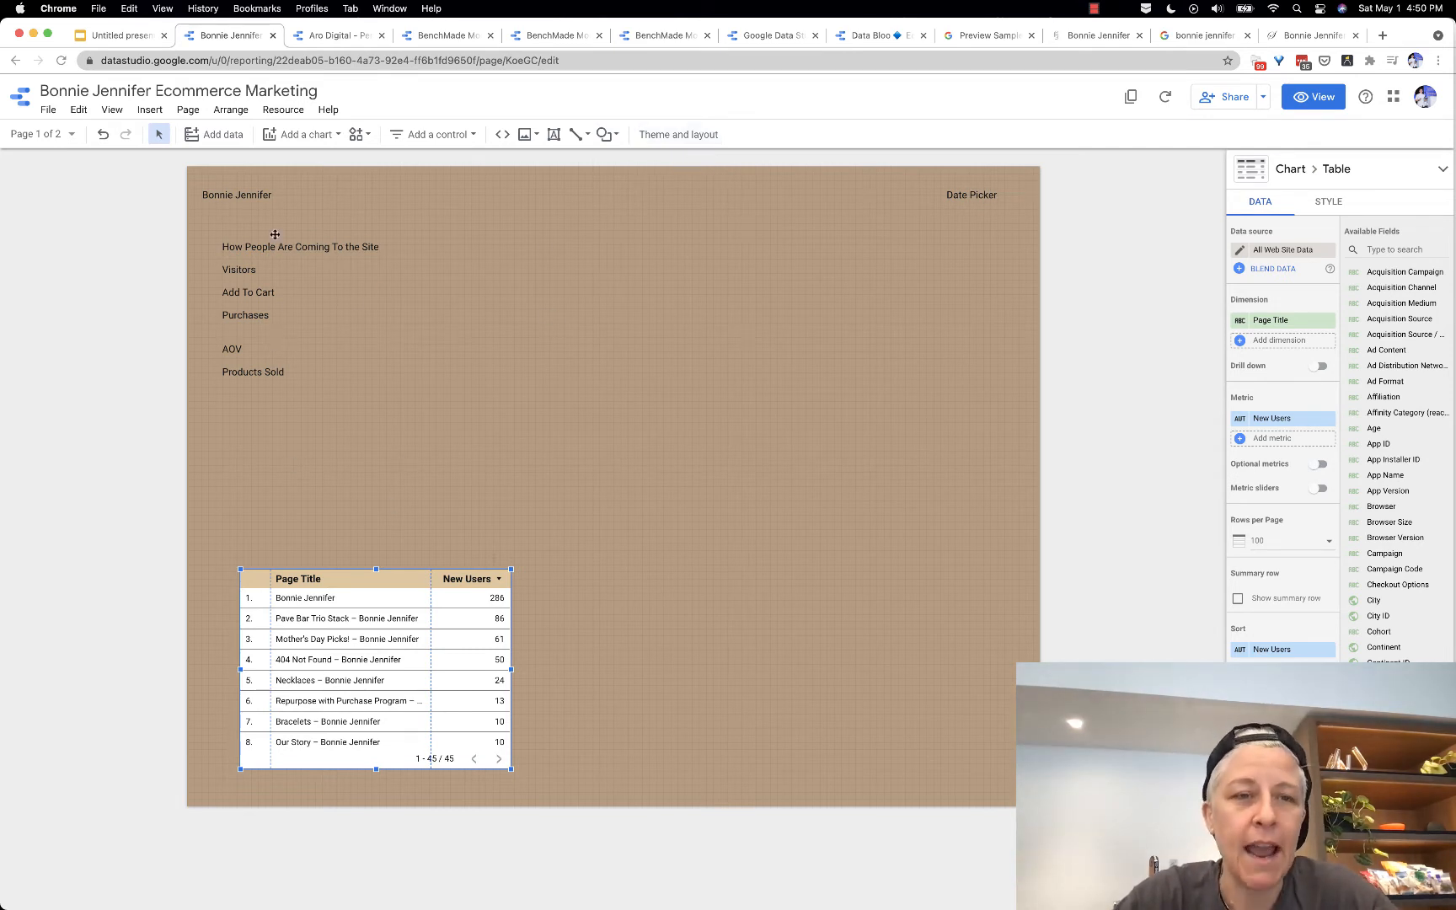
left_click(432, 136)
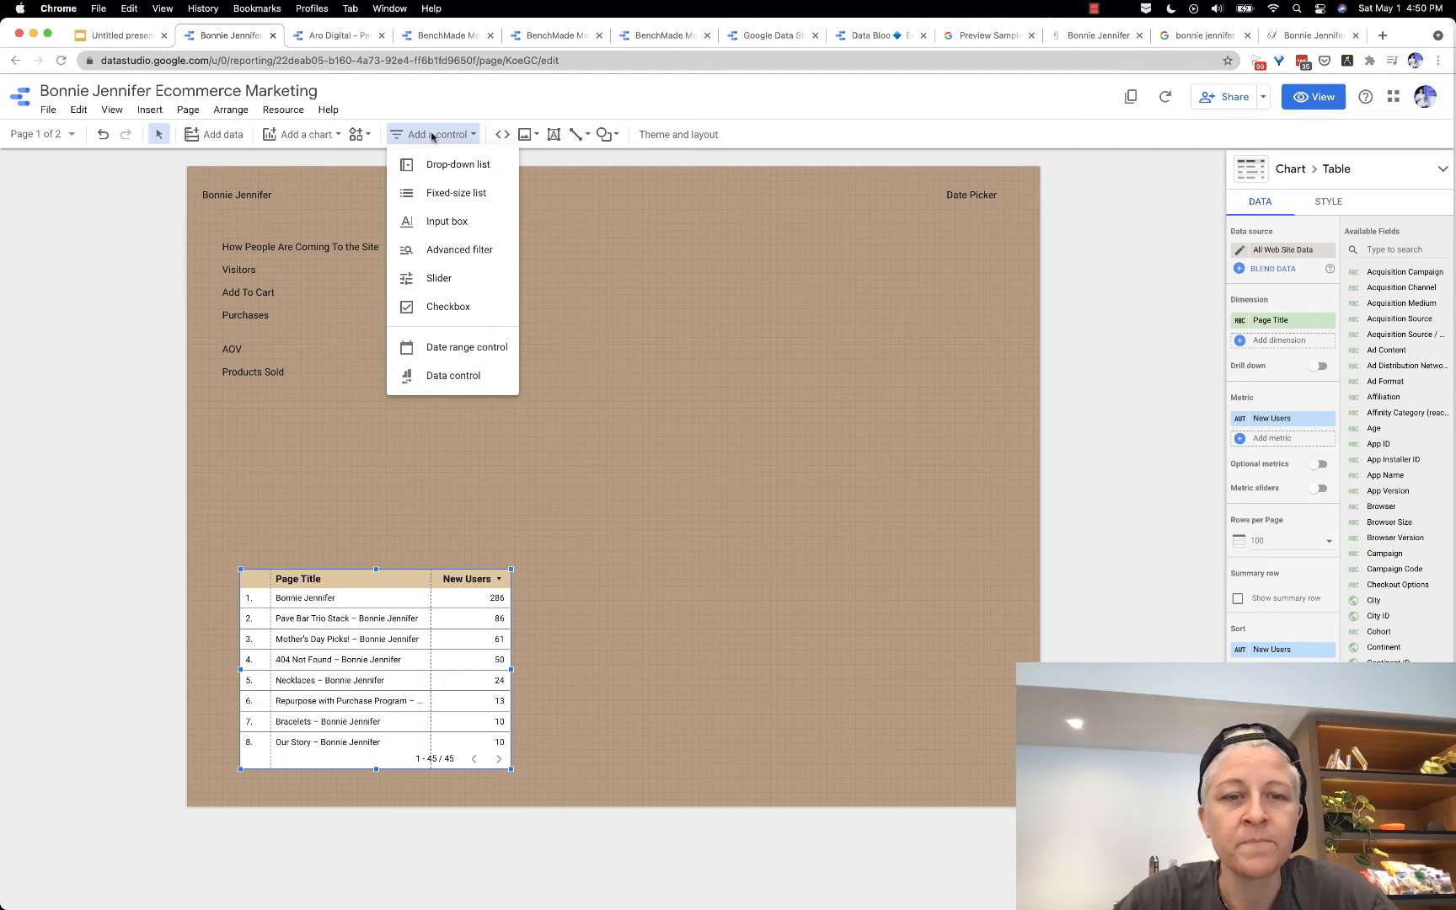
left_click(442, 345)
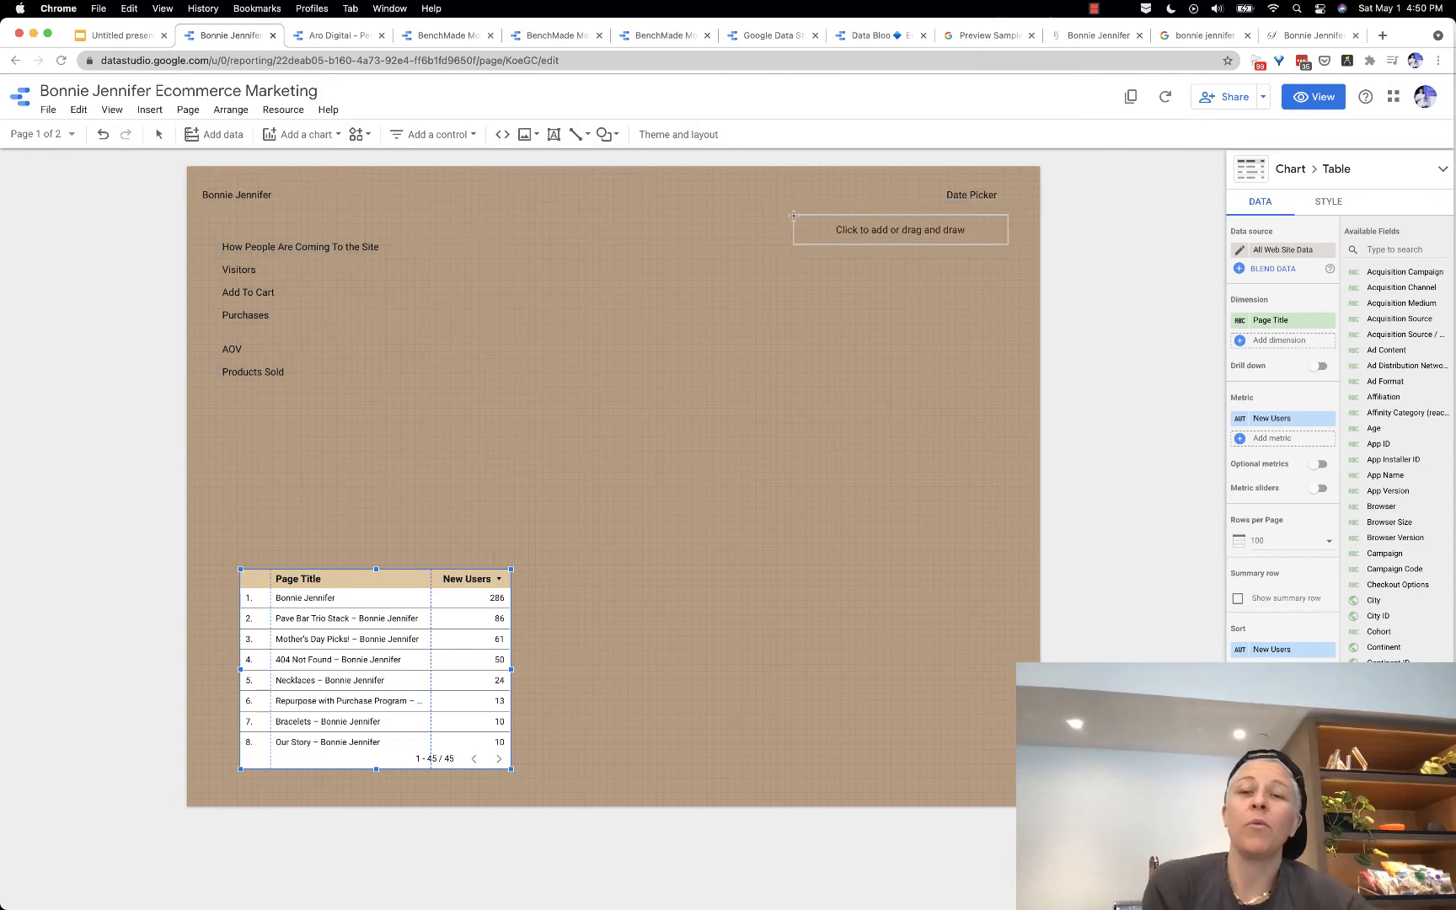
left_click(792, 215)
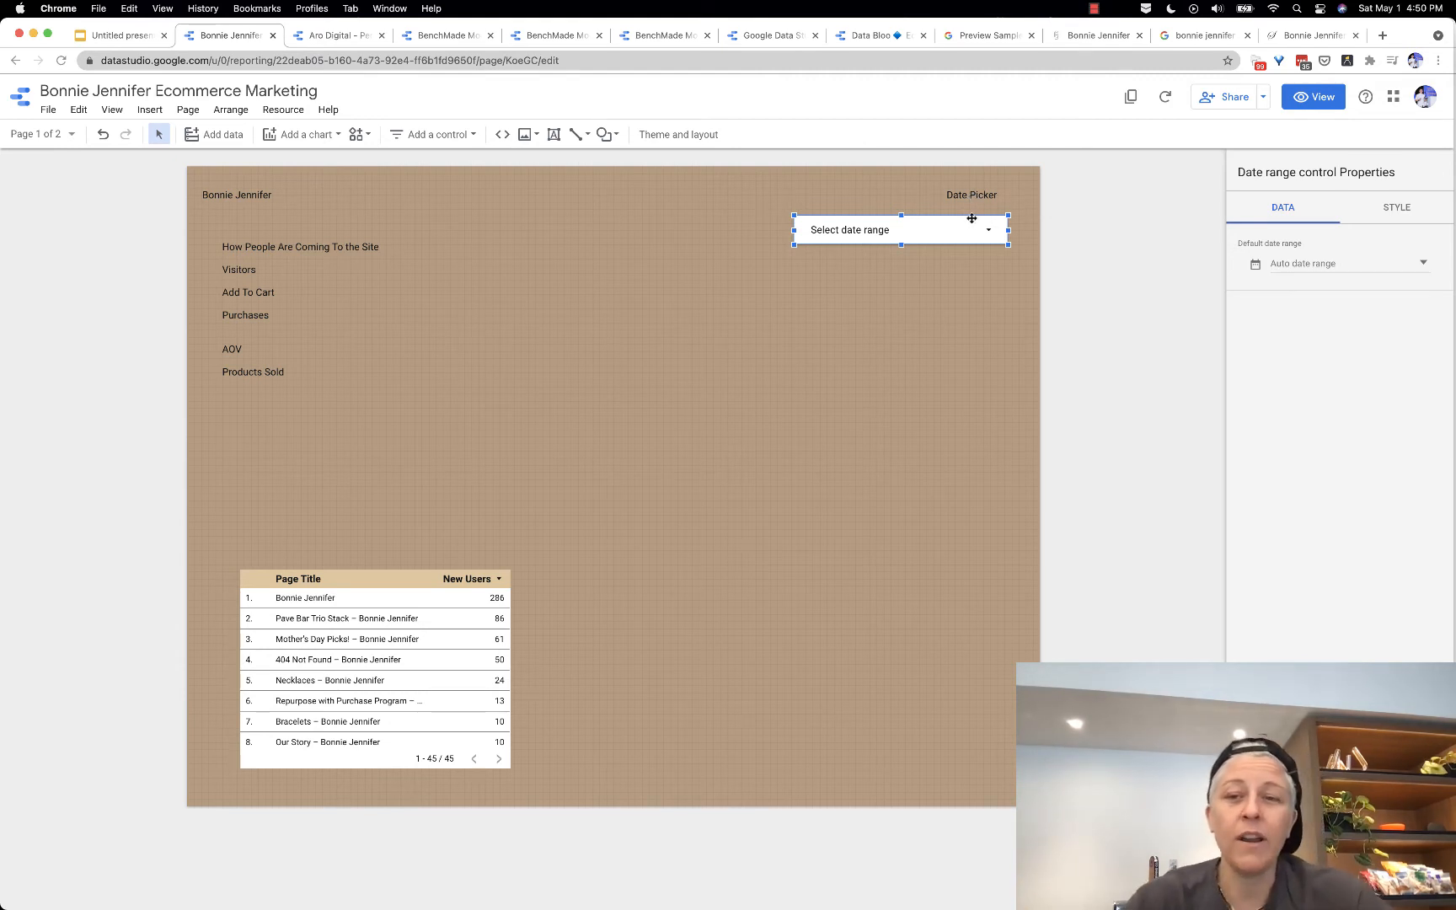
Step: Set the date range control's default range to Last 30 days with today included
left_click(1302, 265)
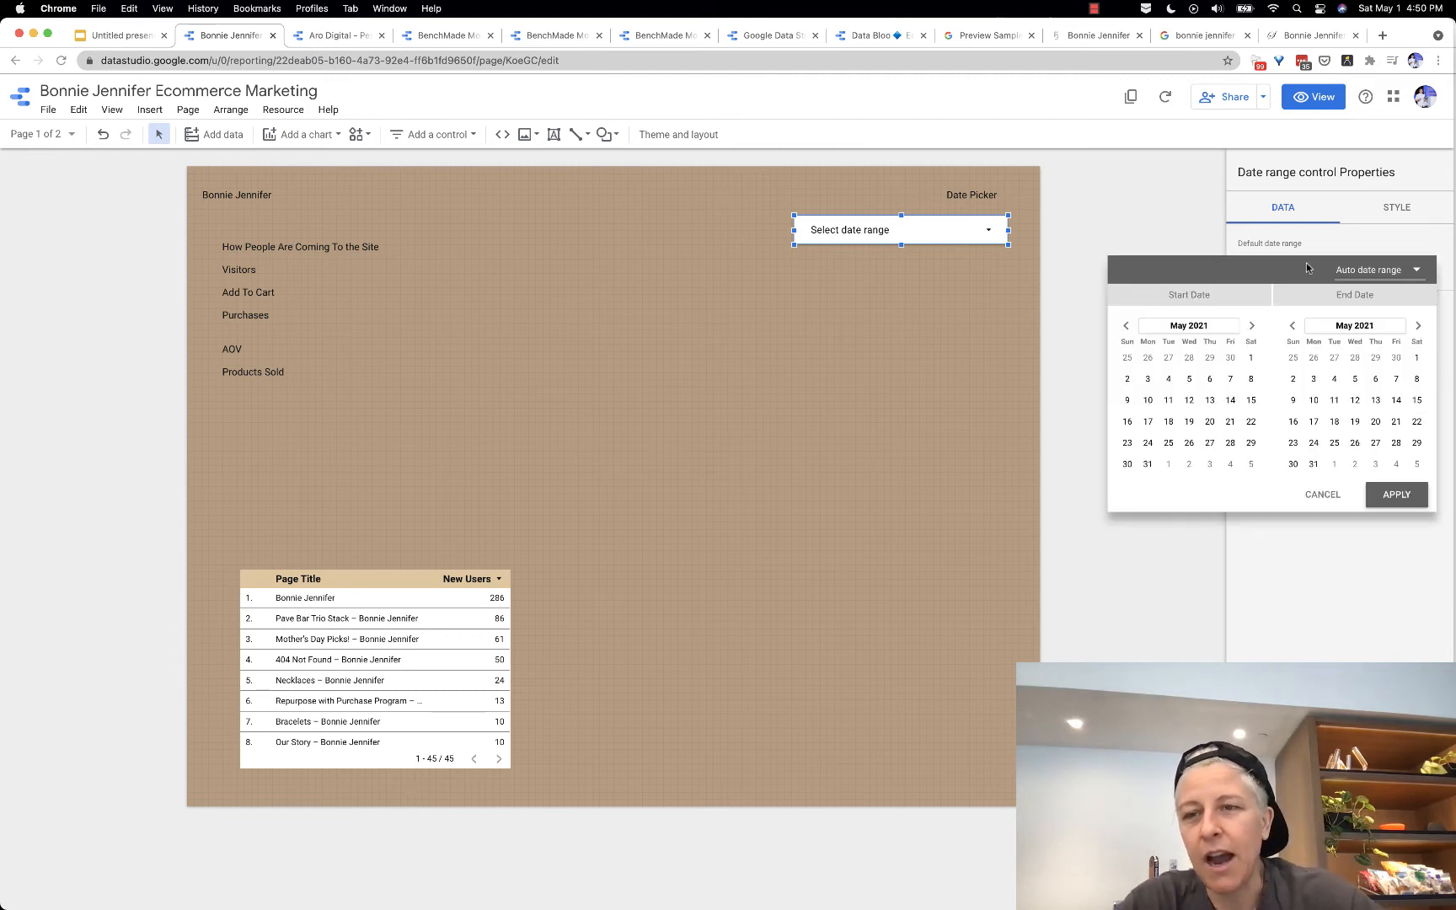
left_click(1356, 271)
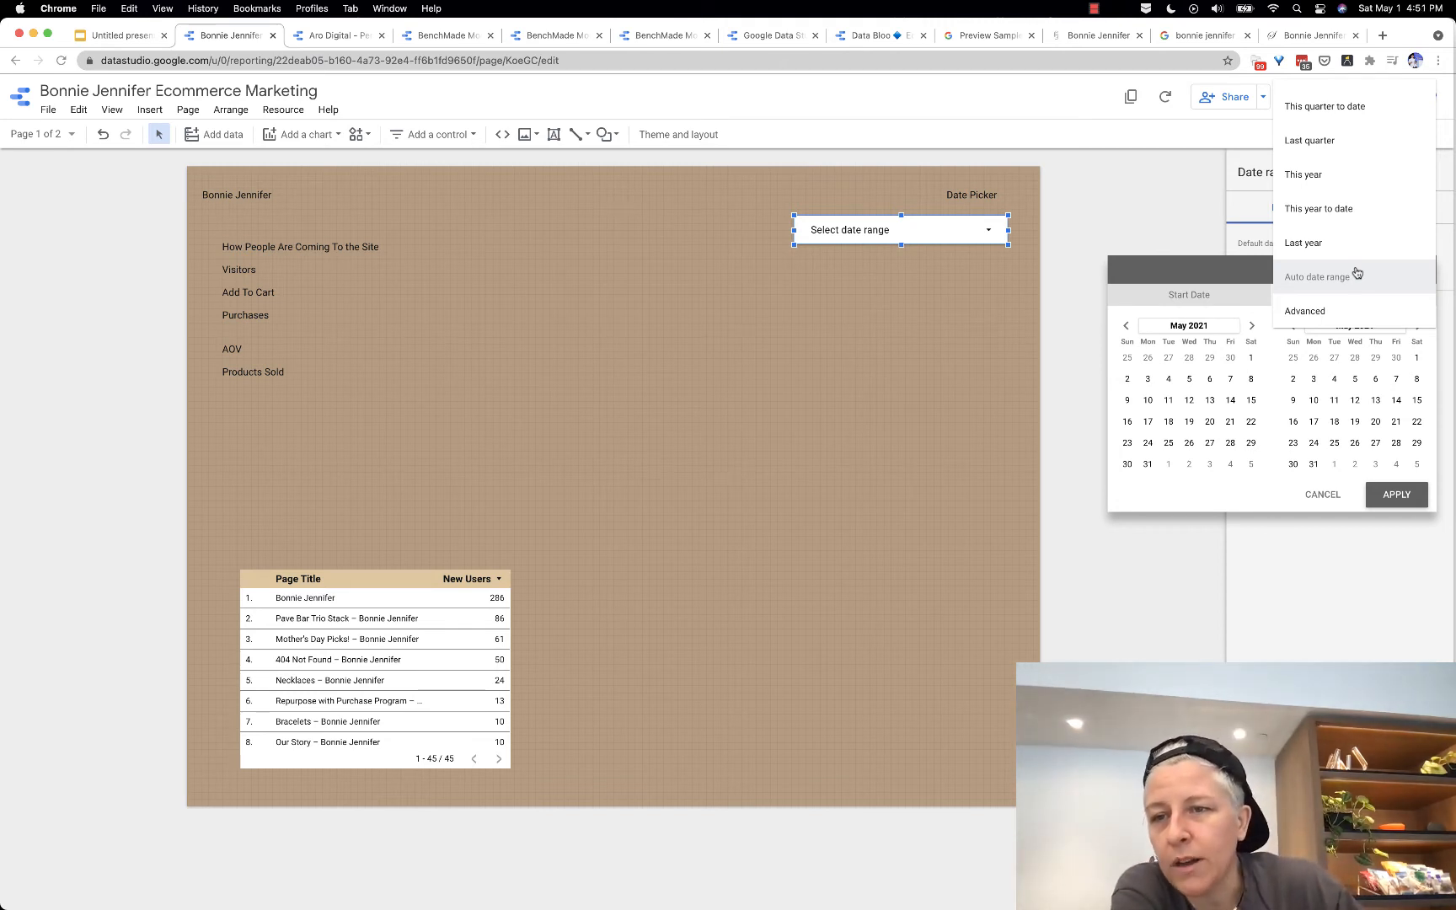
scroll(1301, 253, "up", 3)
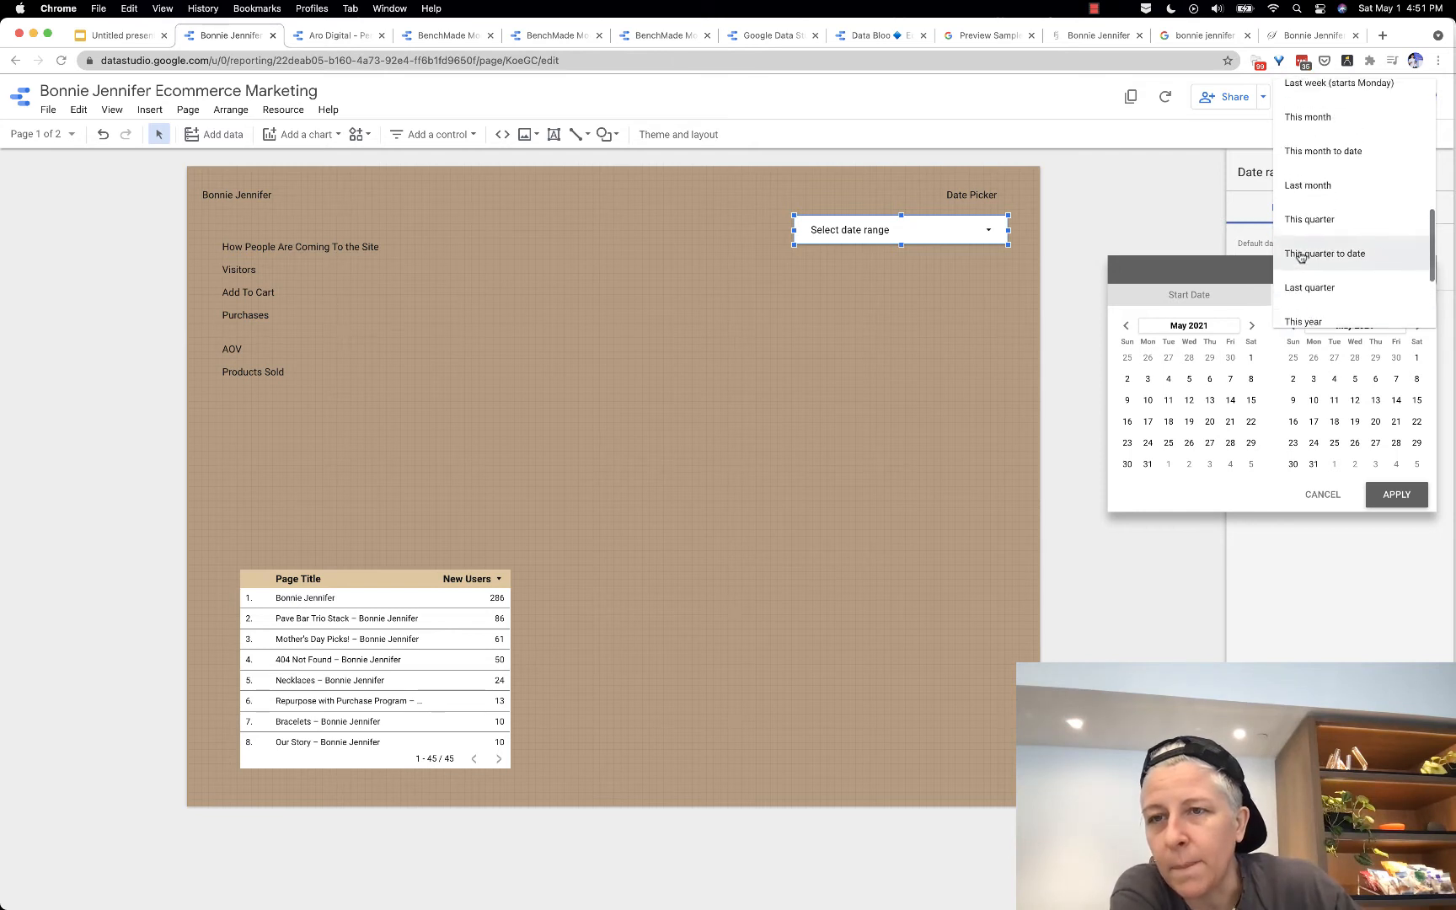
scroll(1301, 253, "up", 2)
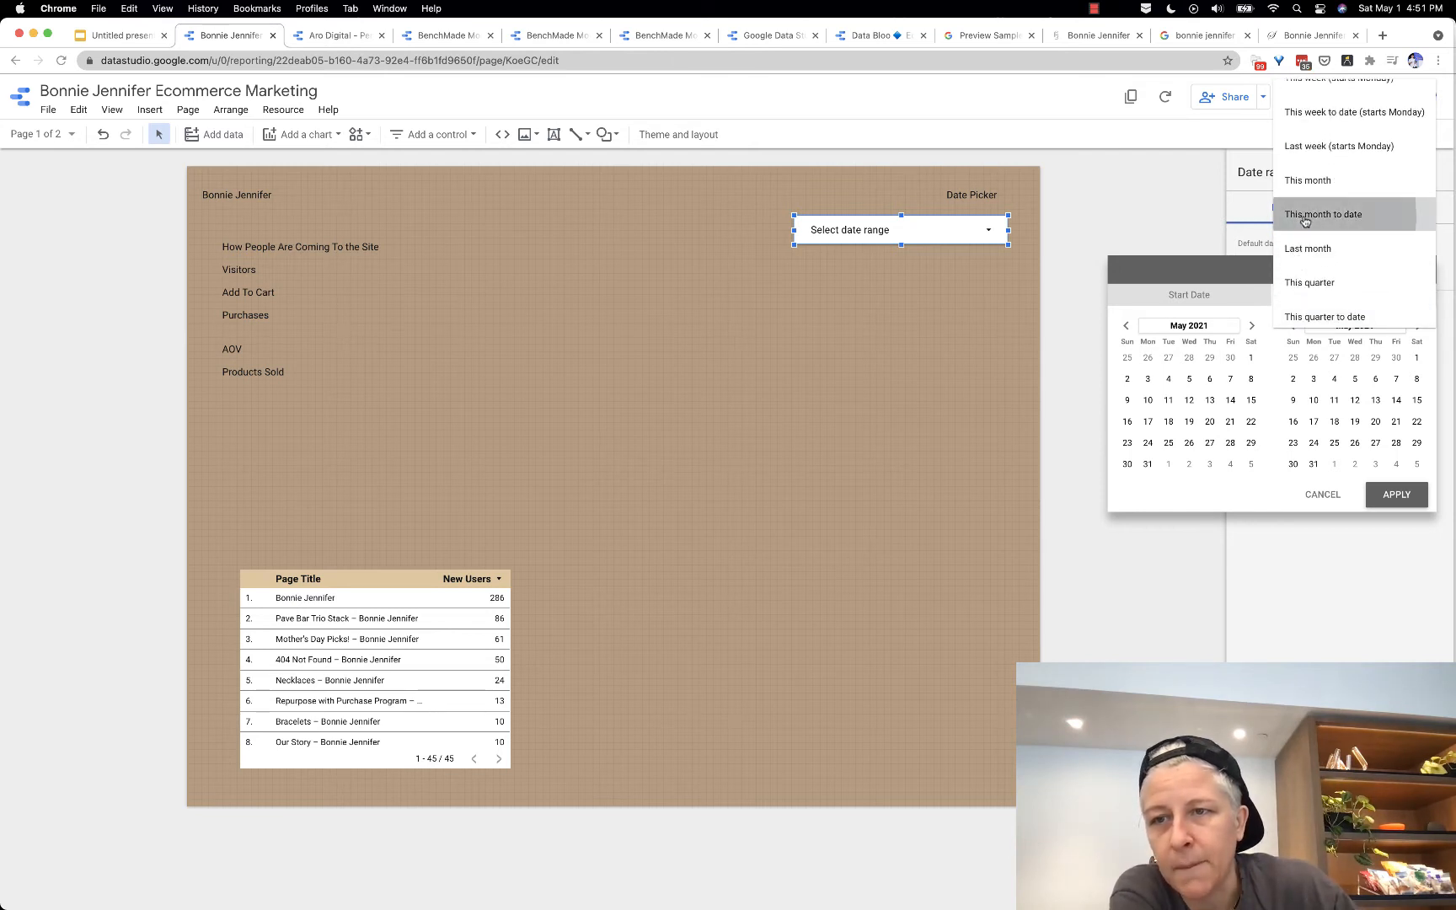
left_click(1304, 221)
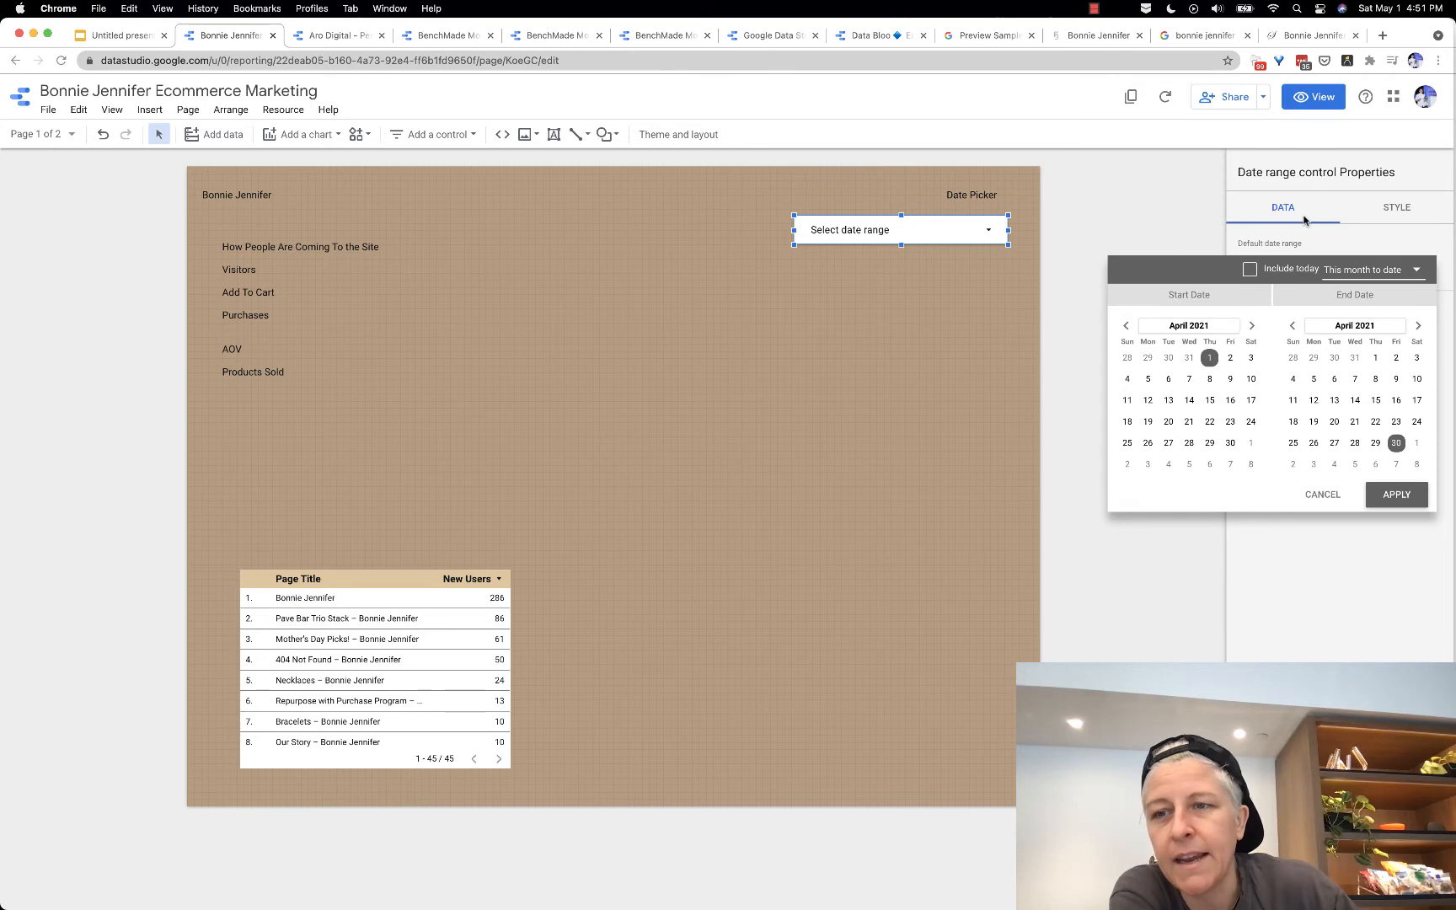
left_click(1348, 271)
scroll(1311, 266, "up", 2)
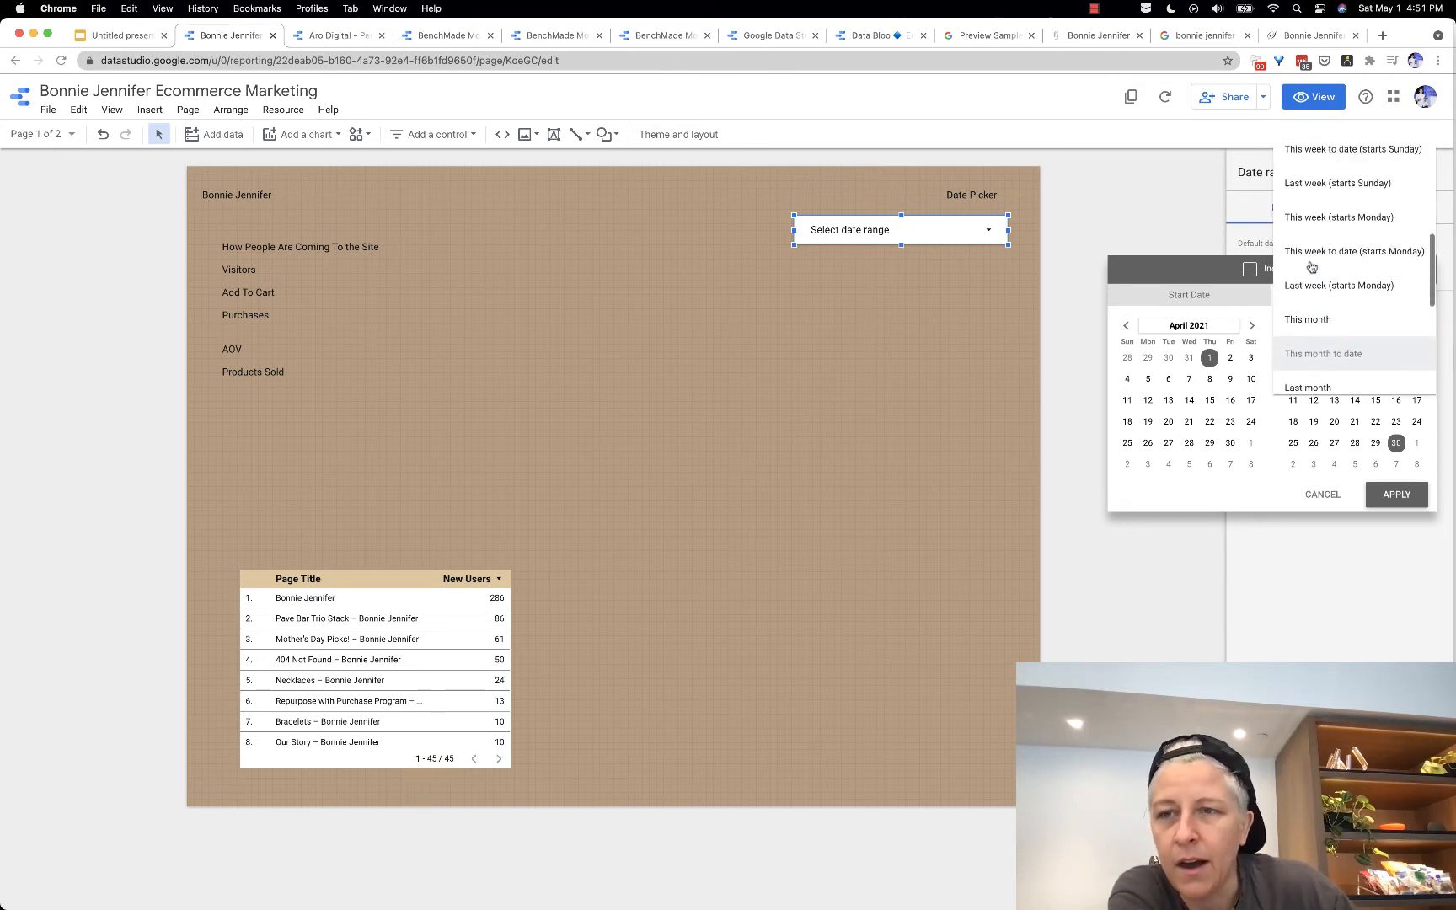
scroll(1311, 266, "up", 5)
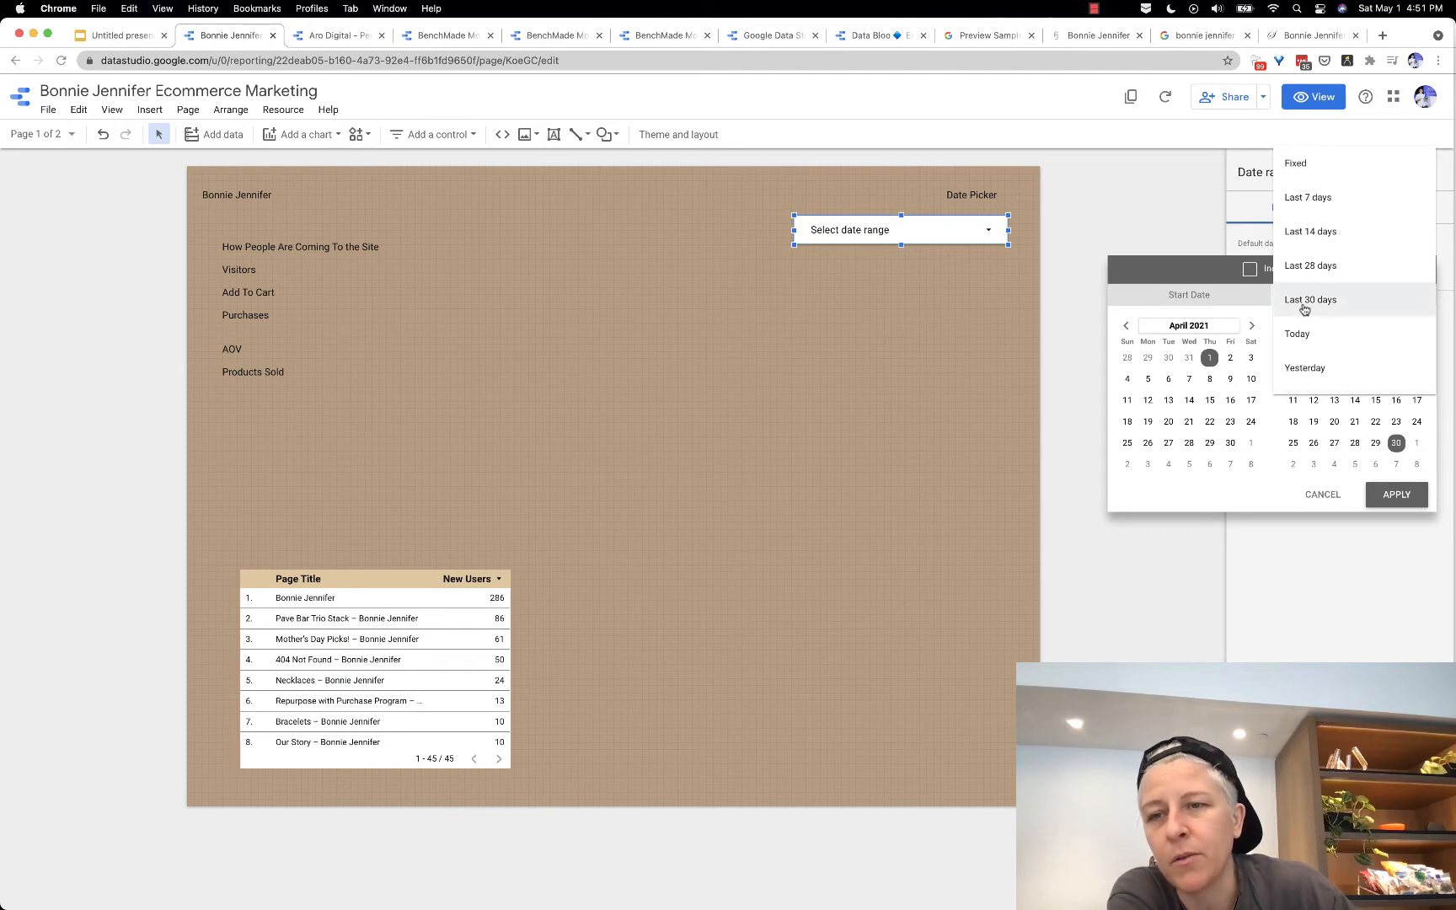
left_click(1303, 300)
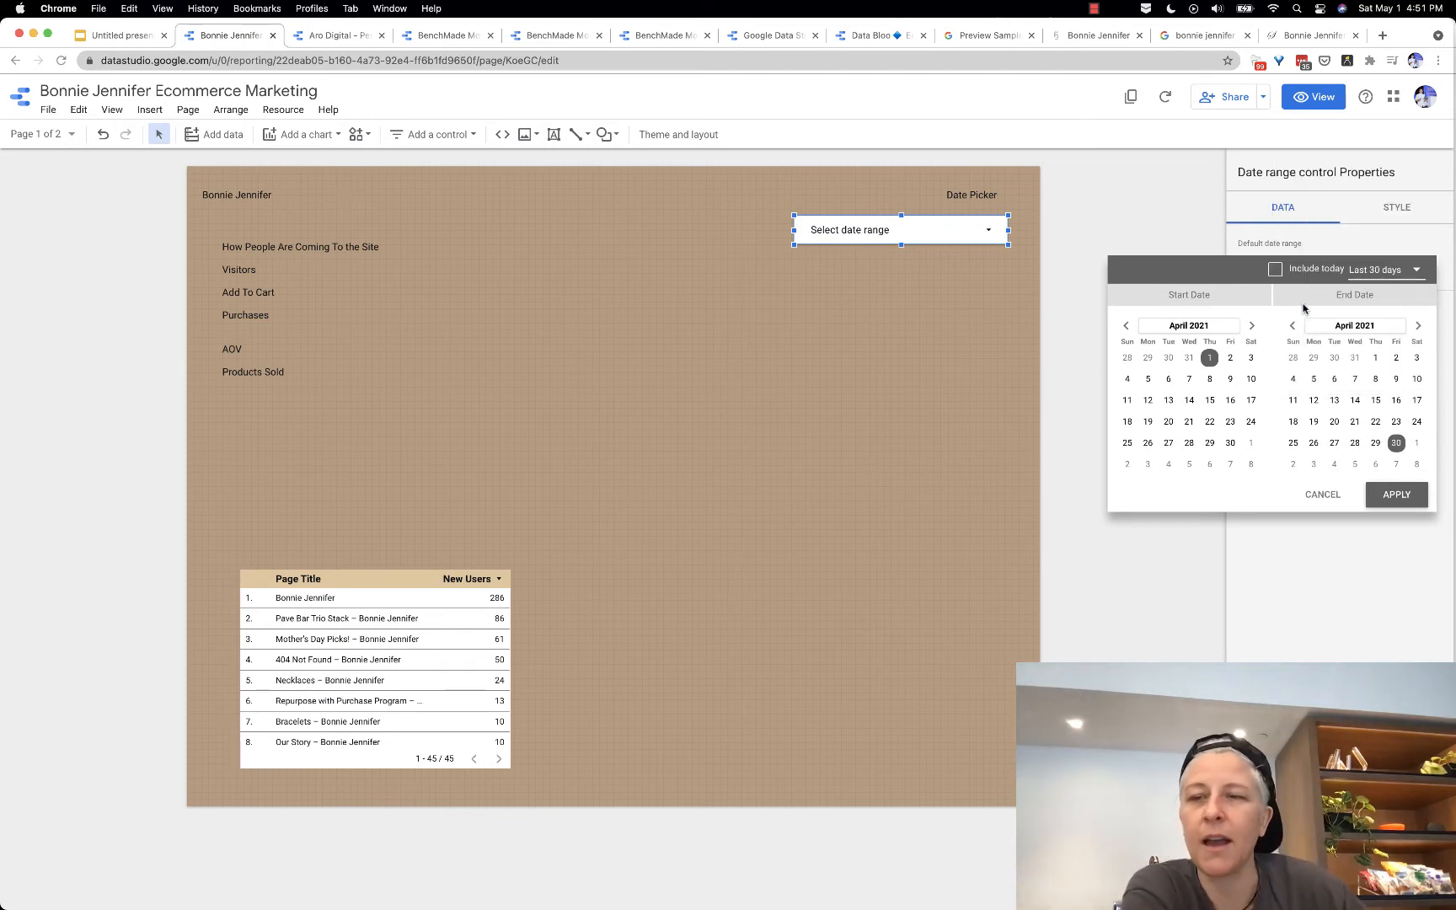
left_click(1276, 271)
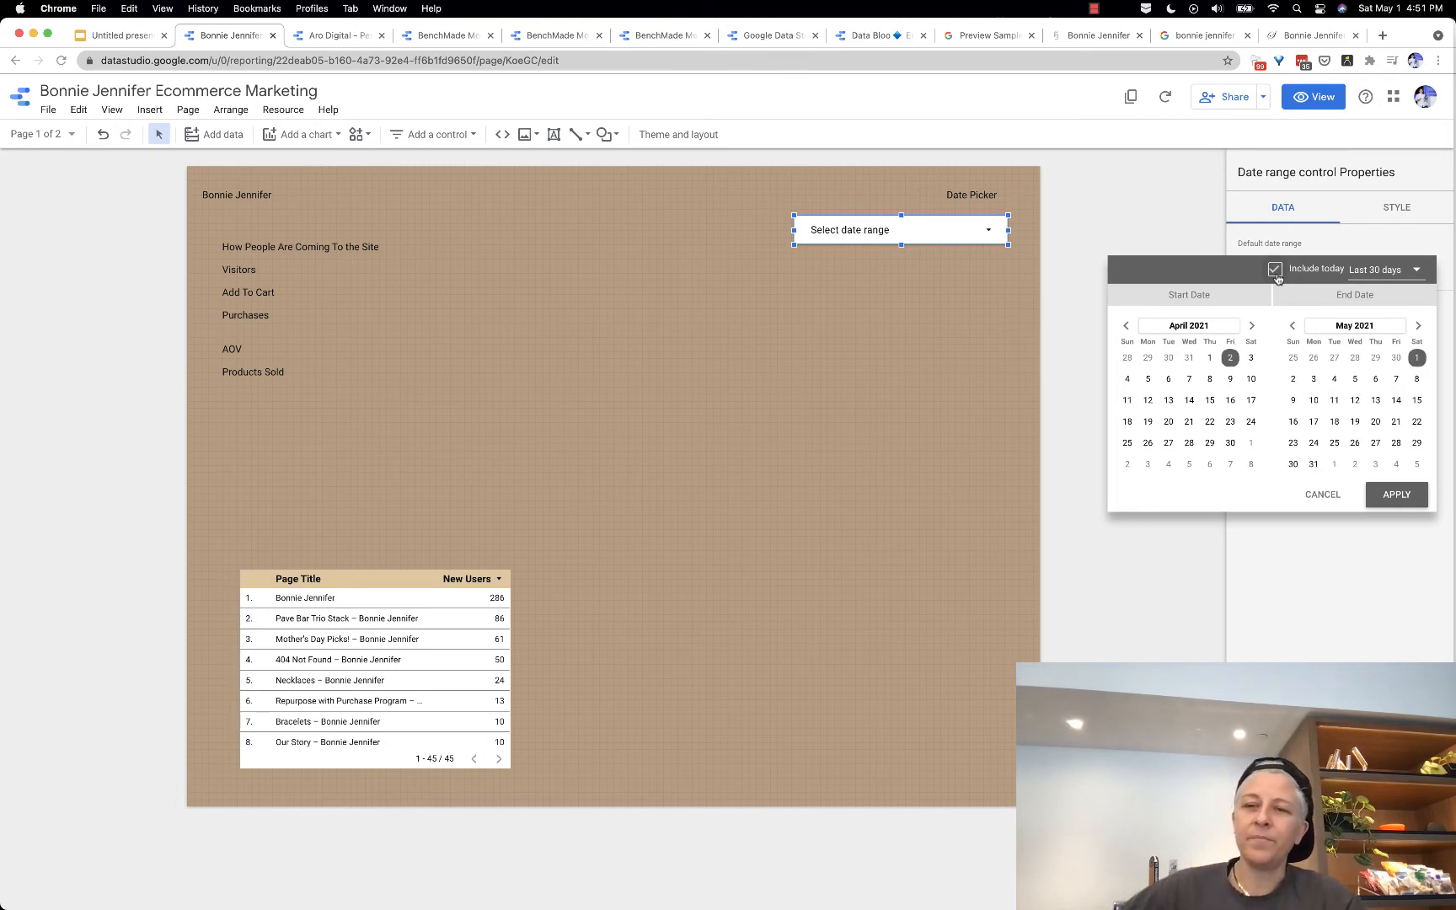
left_click(1395, 495)
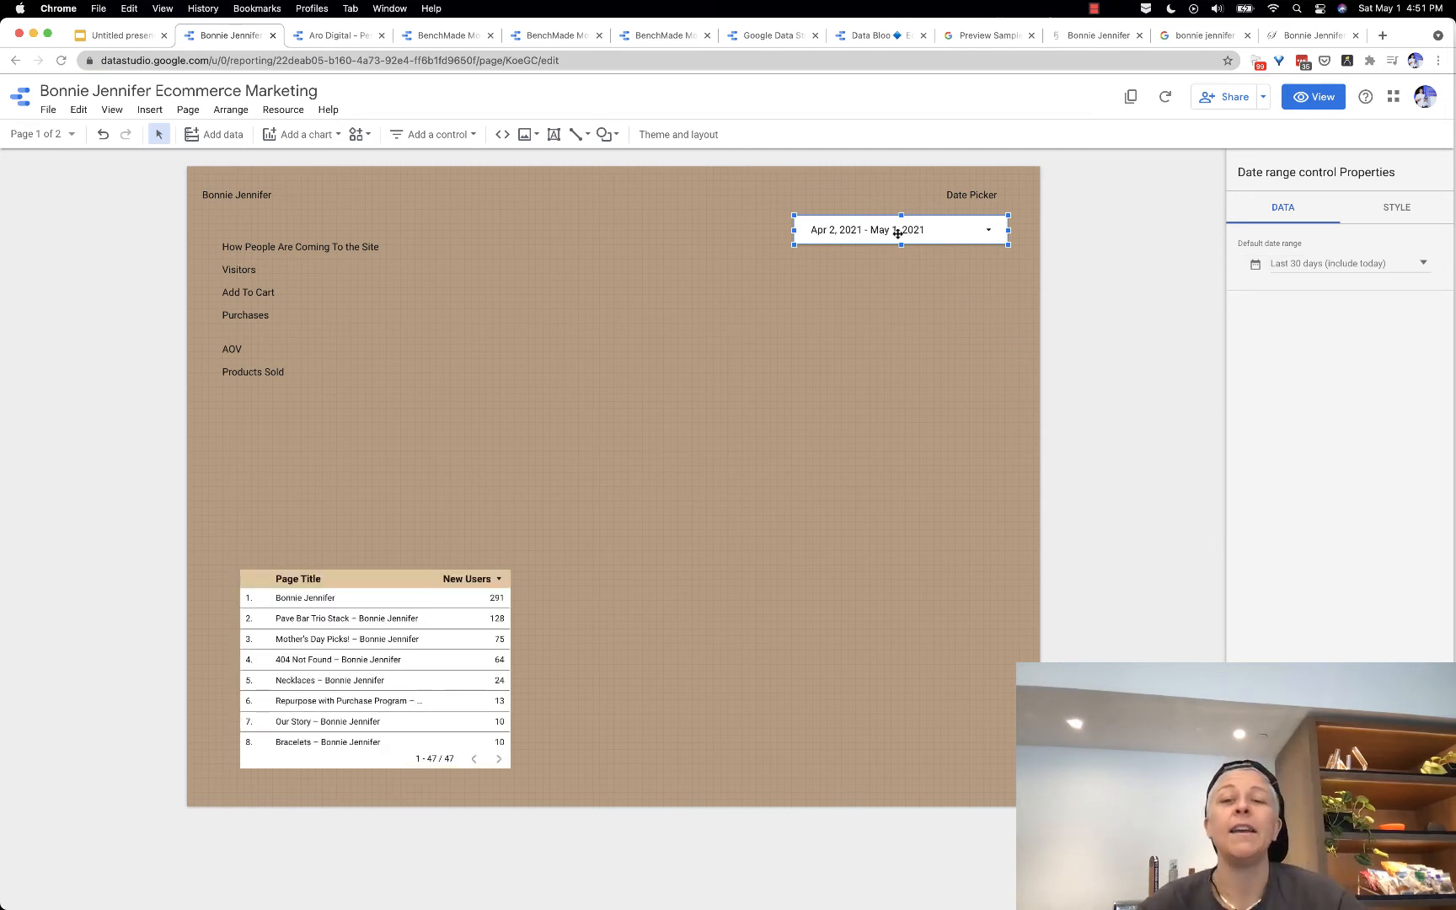
Step: Delete the Date Picker placeholder text and move the date range control into its place in the page's upper-right corner
mouse_move(898, 225)
left_mouse_down()
mouse_move(908, 243)
mouse_move(900, 234)
left_mouse_up()
left_click(951, 199)
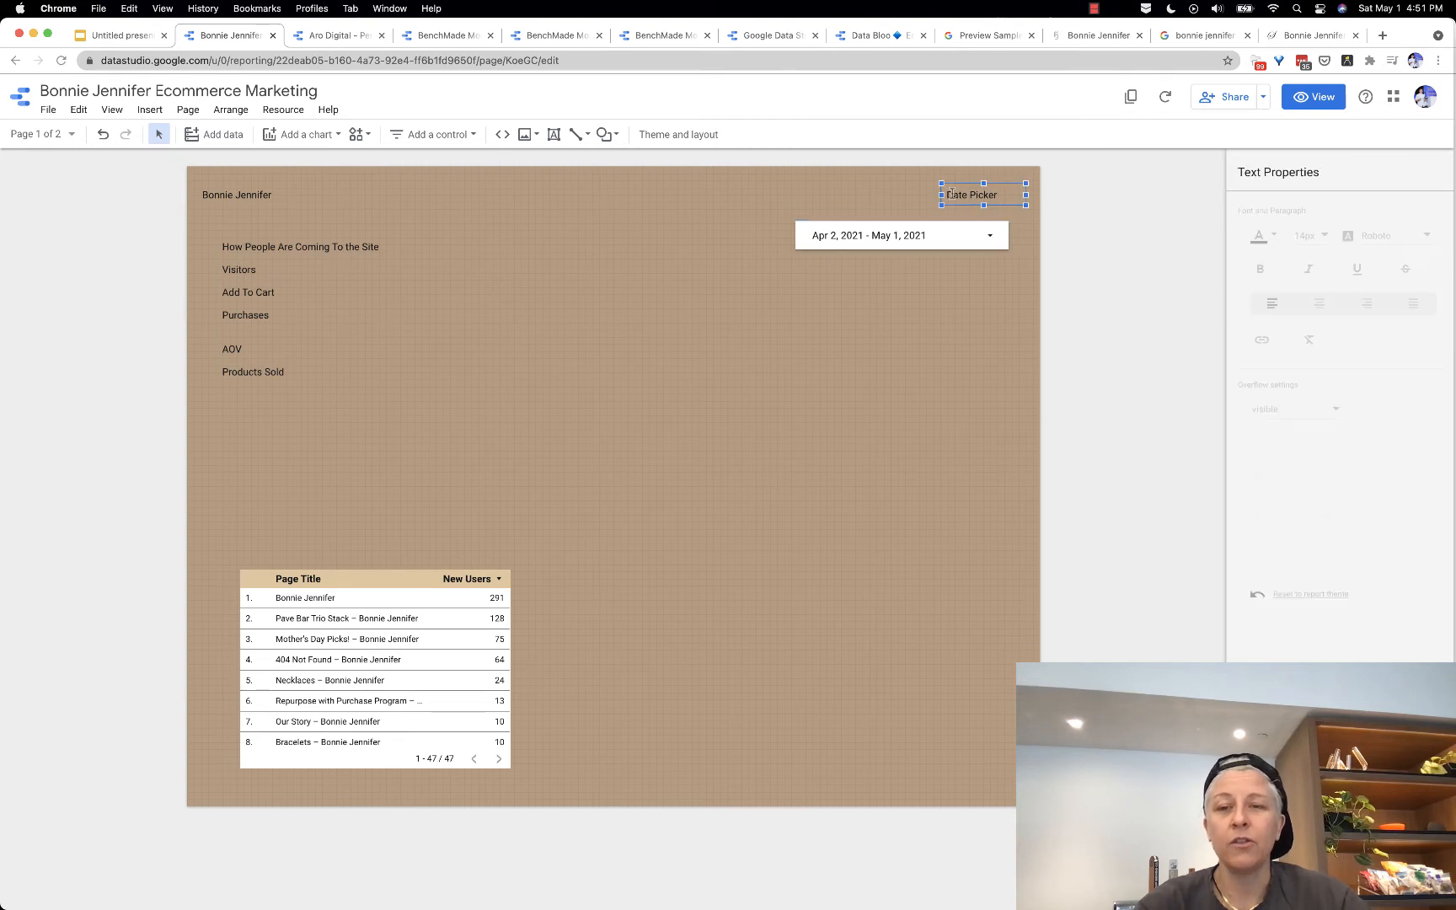
double_click(948, 187)
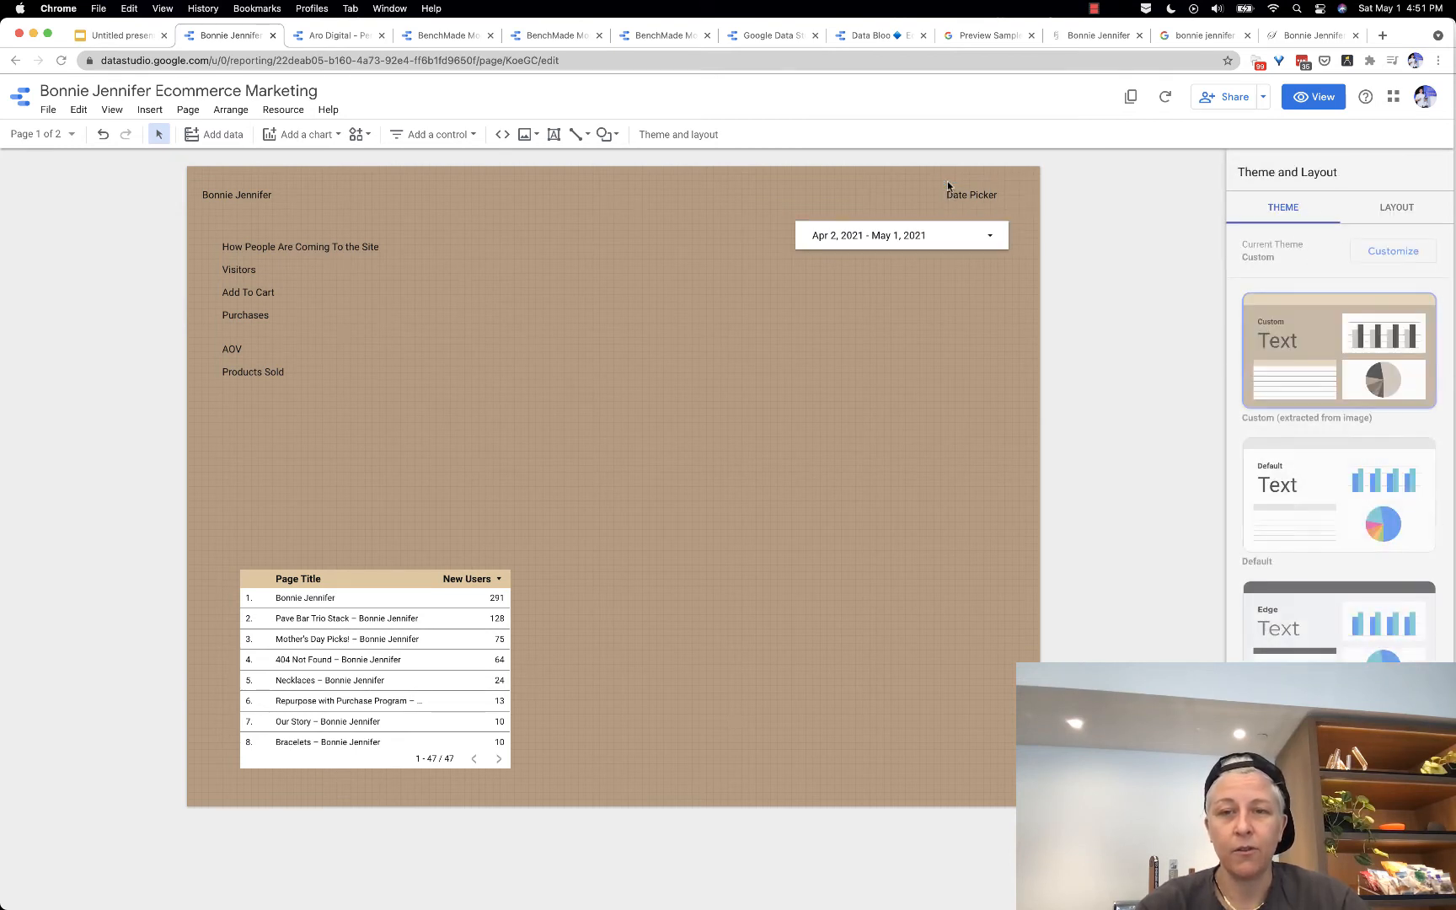
key("Delete")
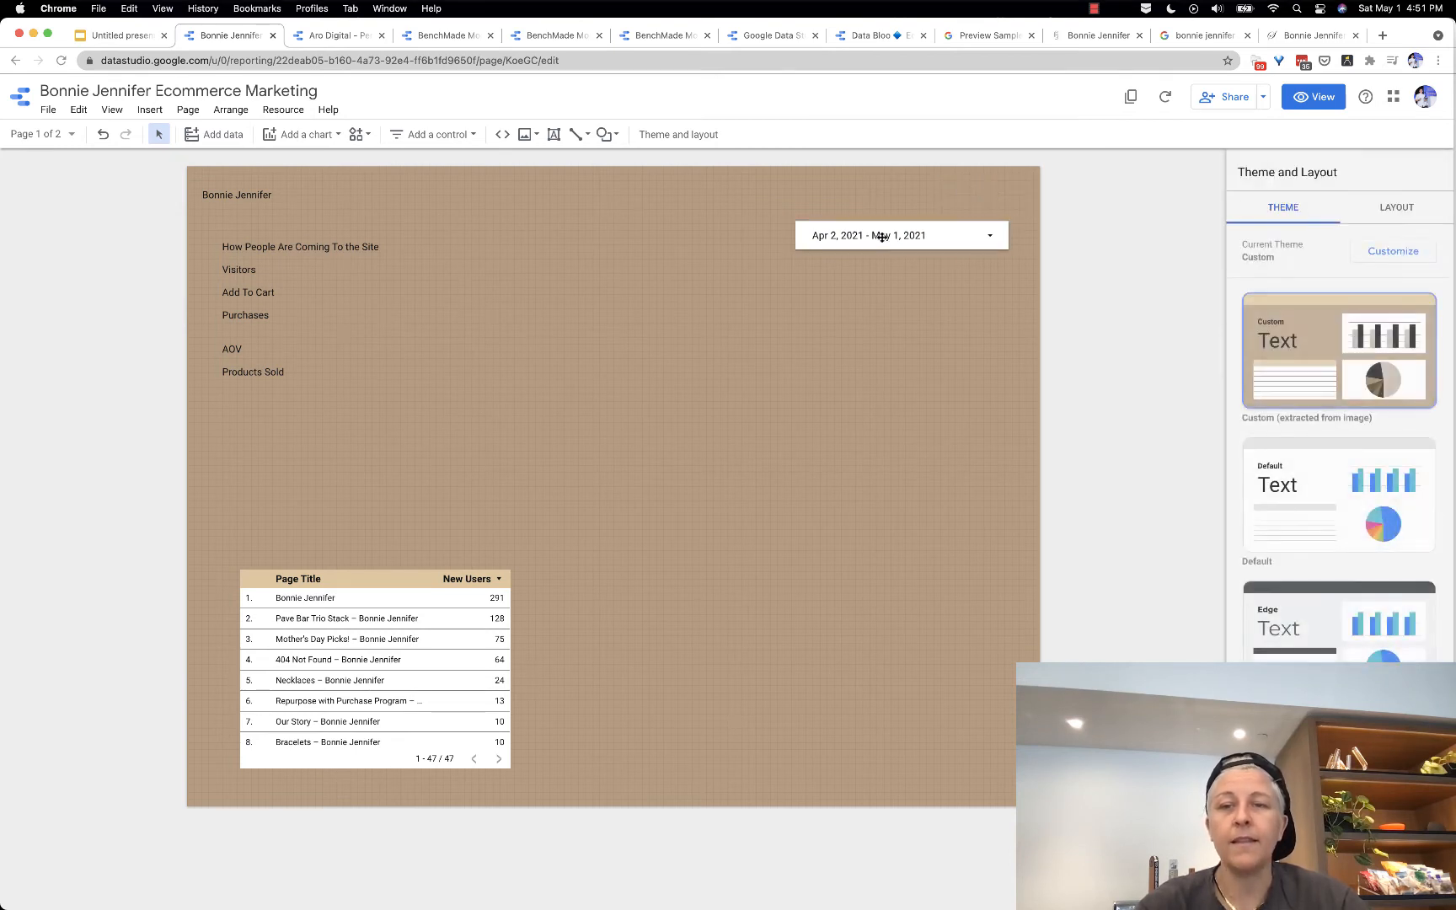
left_click_drag(877, 234, 900, 187)
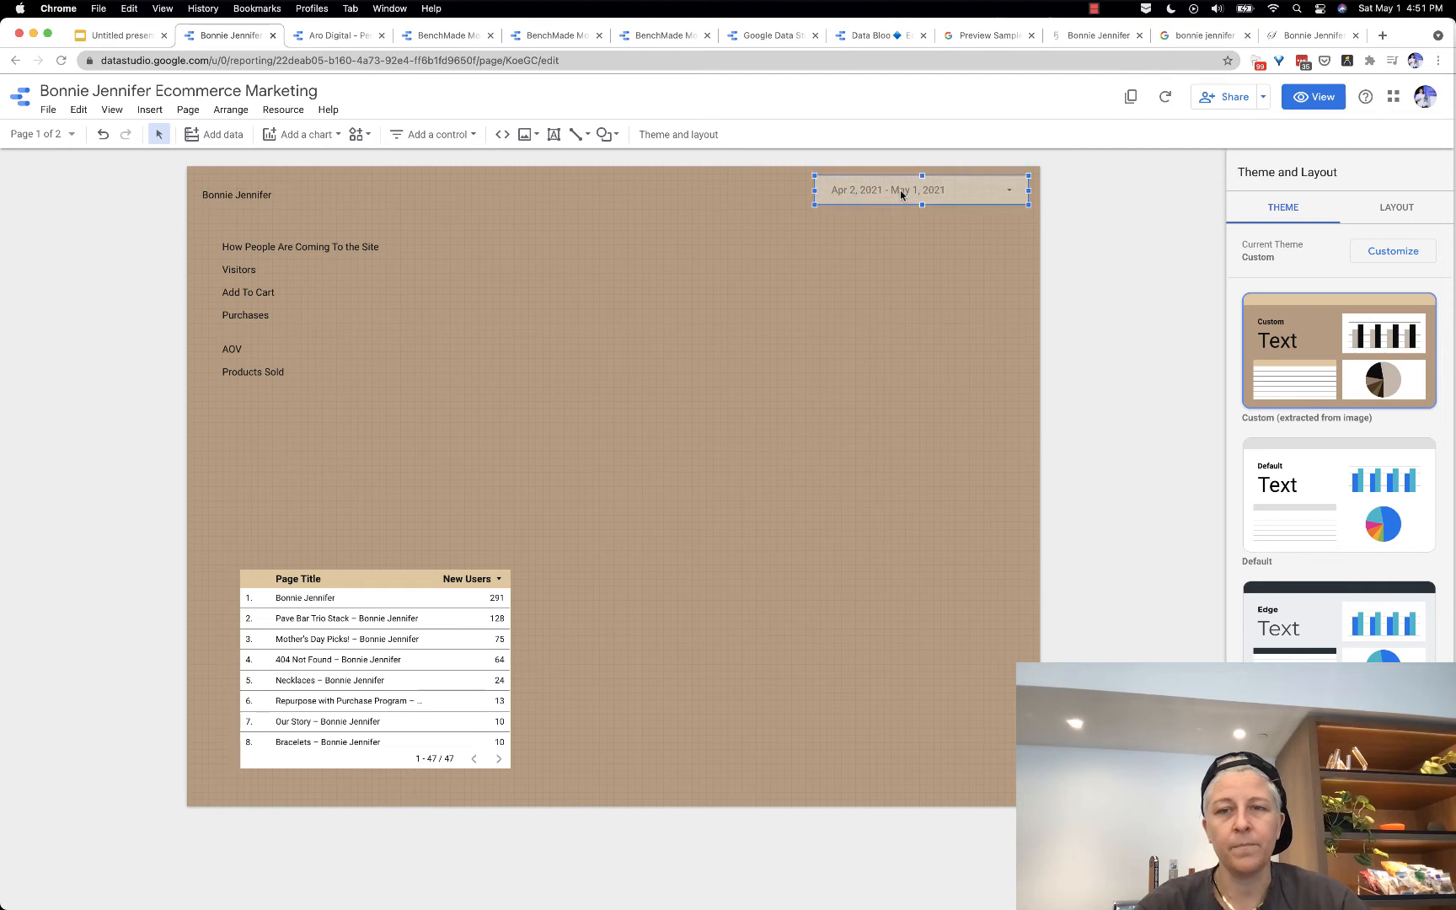
left_click(793, 353)
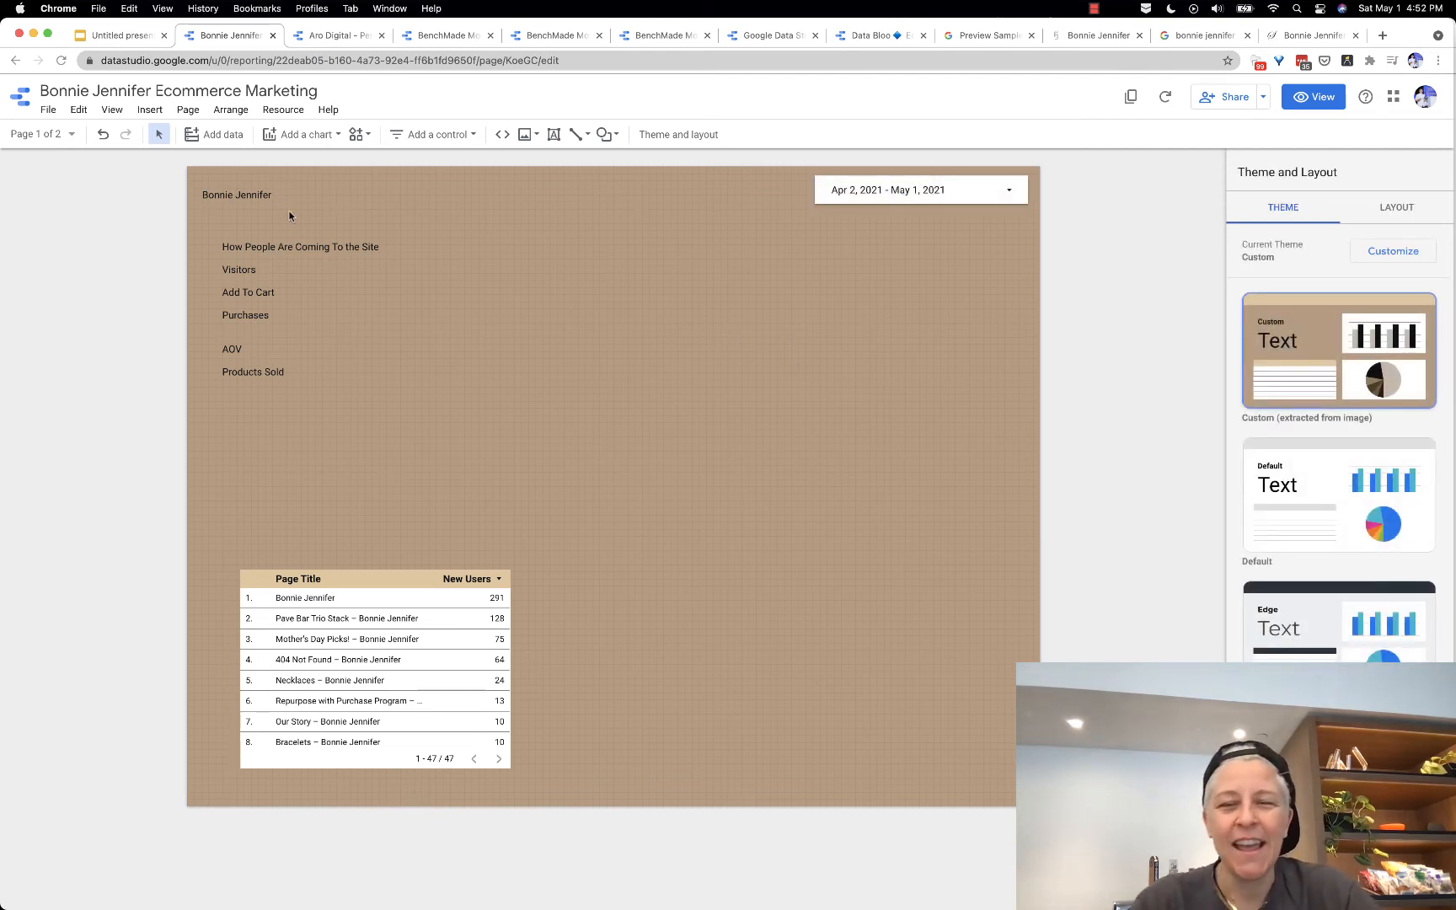
Step: Search Google in a new browser tab for "bonnie jennifer logo" and show the image results
key("super+t")
type("bonnie")
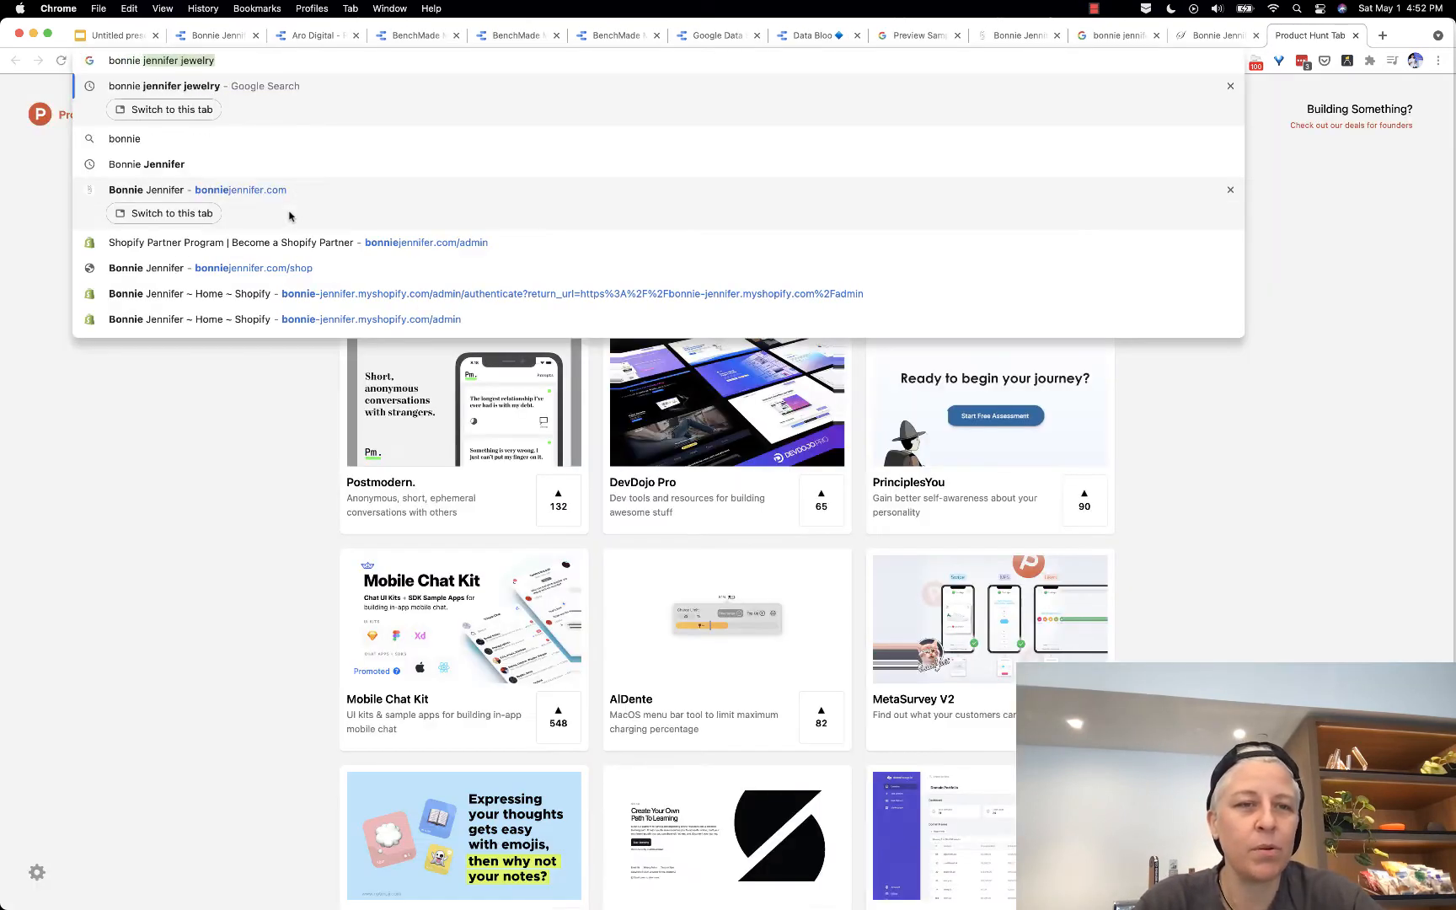
type(" jennifer jewelry")
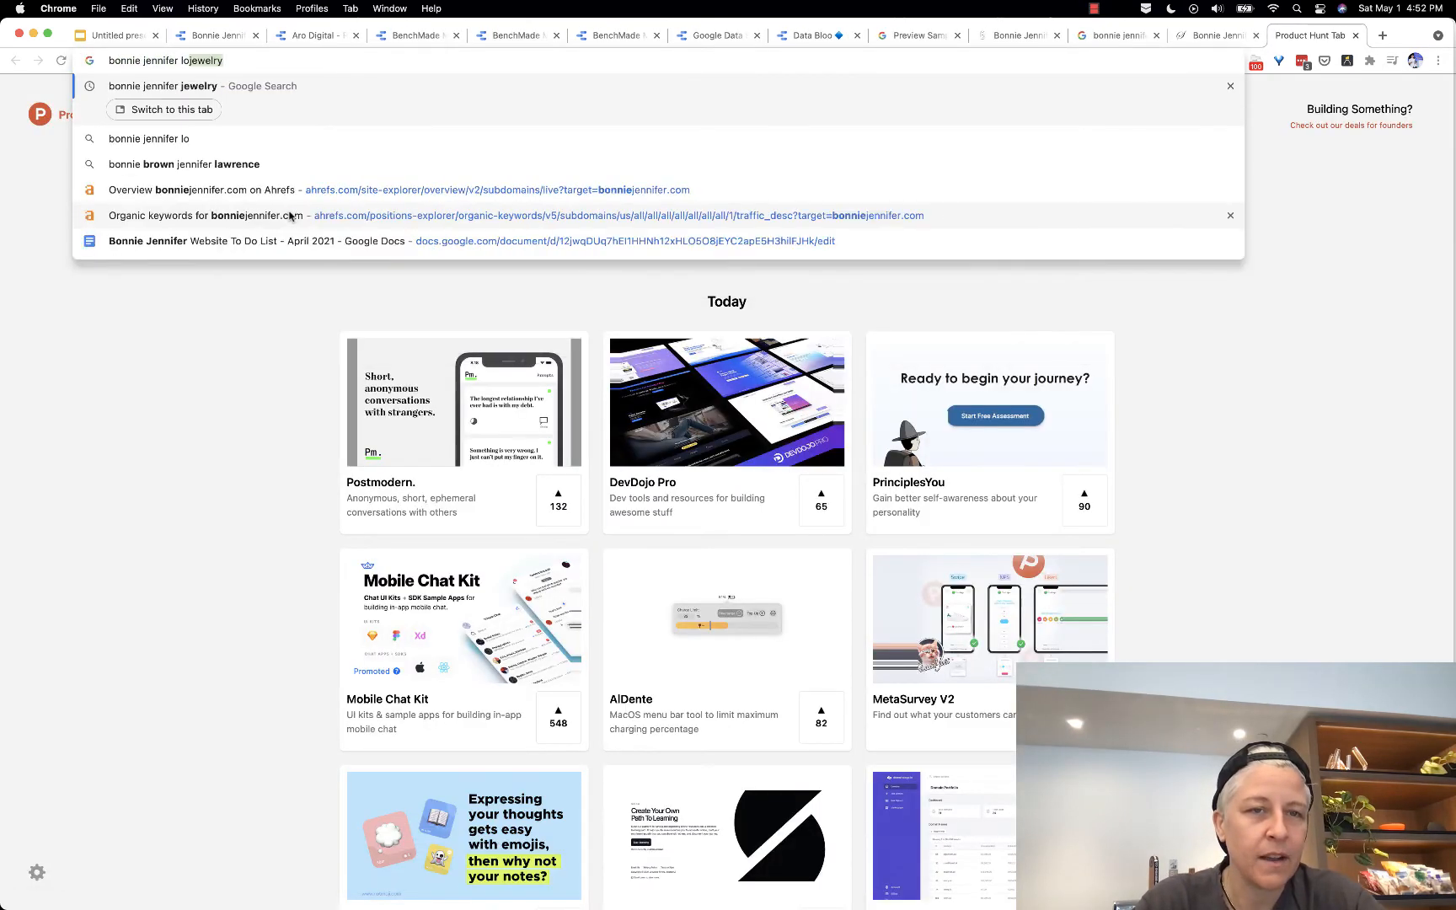
key("Return")
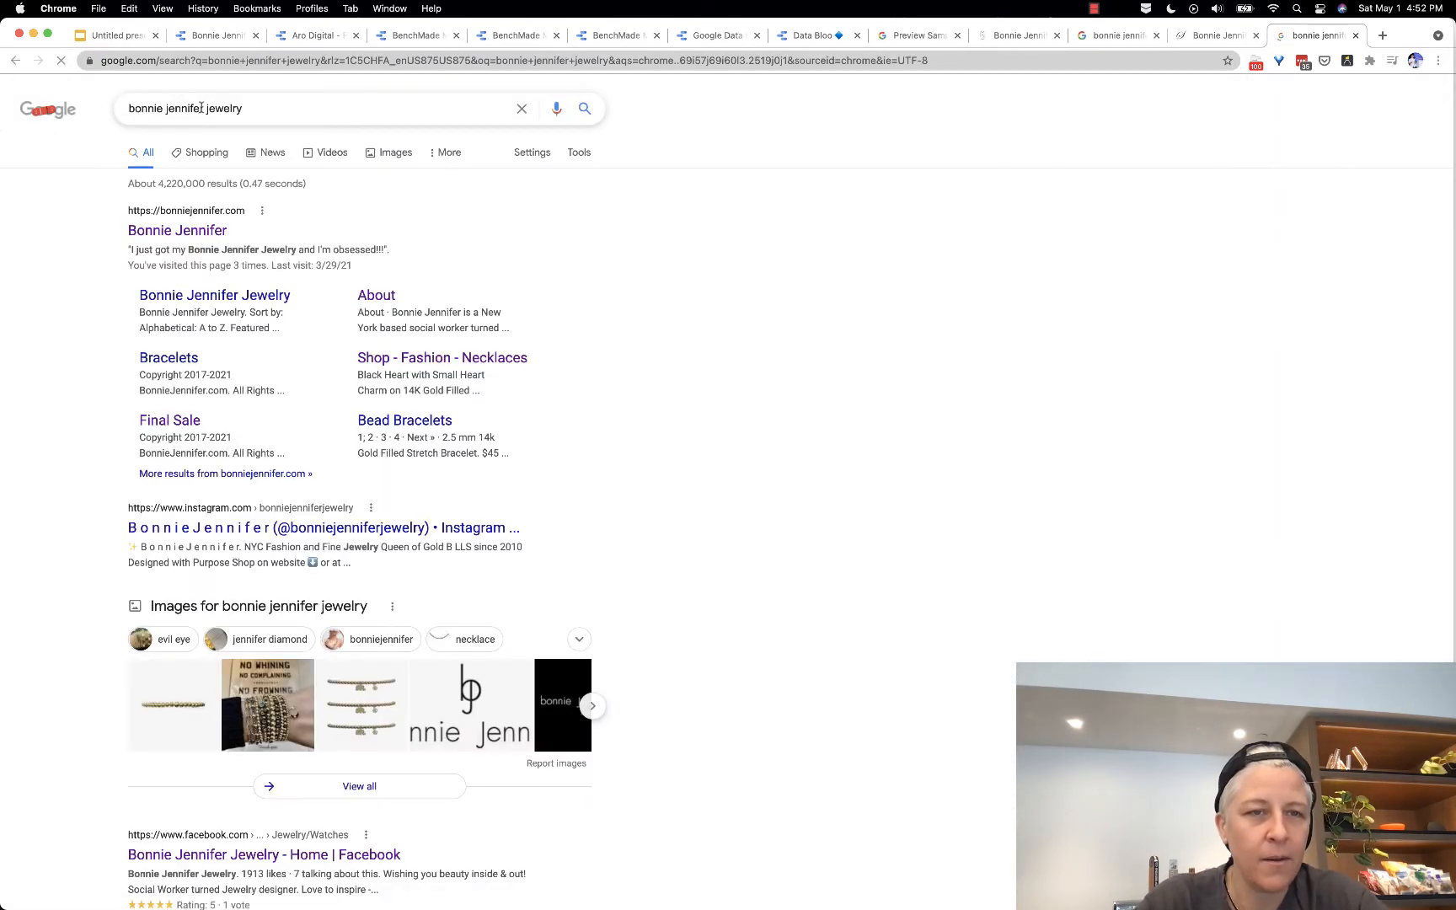
left_click(257, 108)
double_click(235, 110)
type("logo")
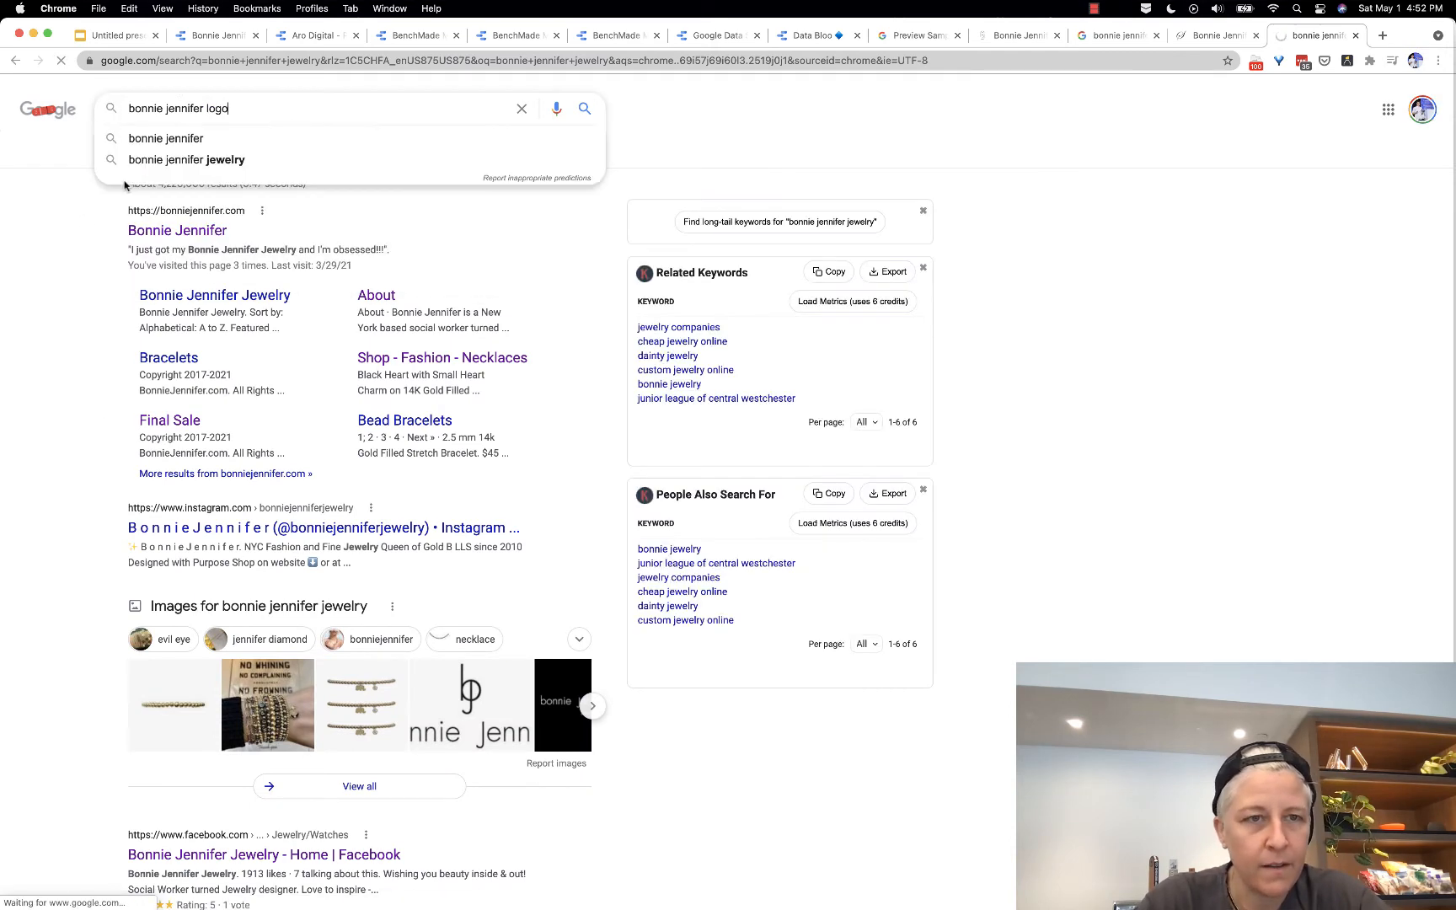
key("Return")
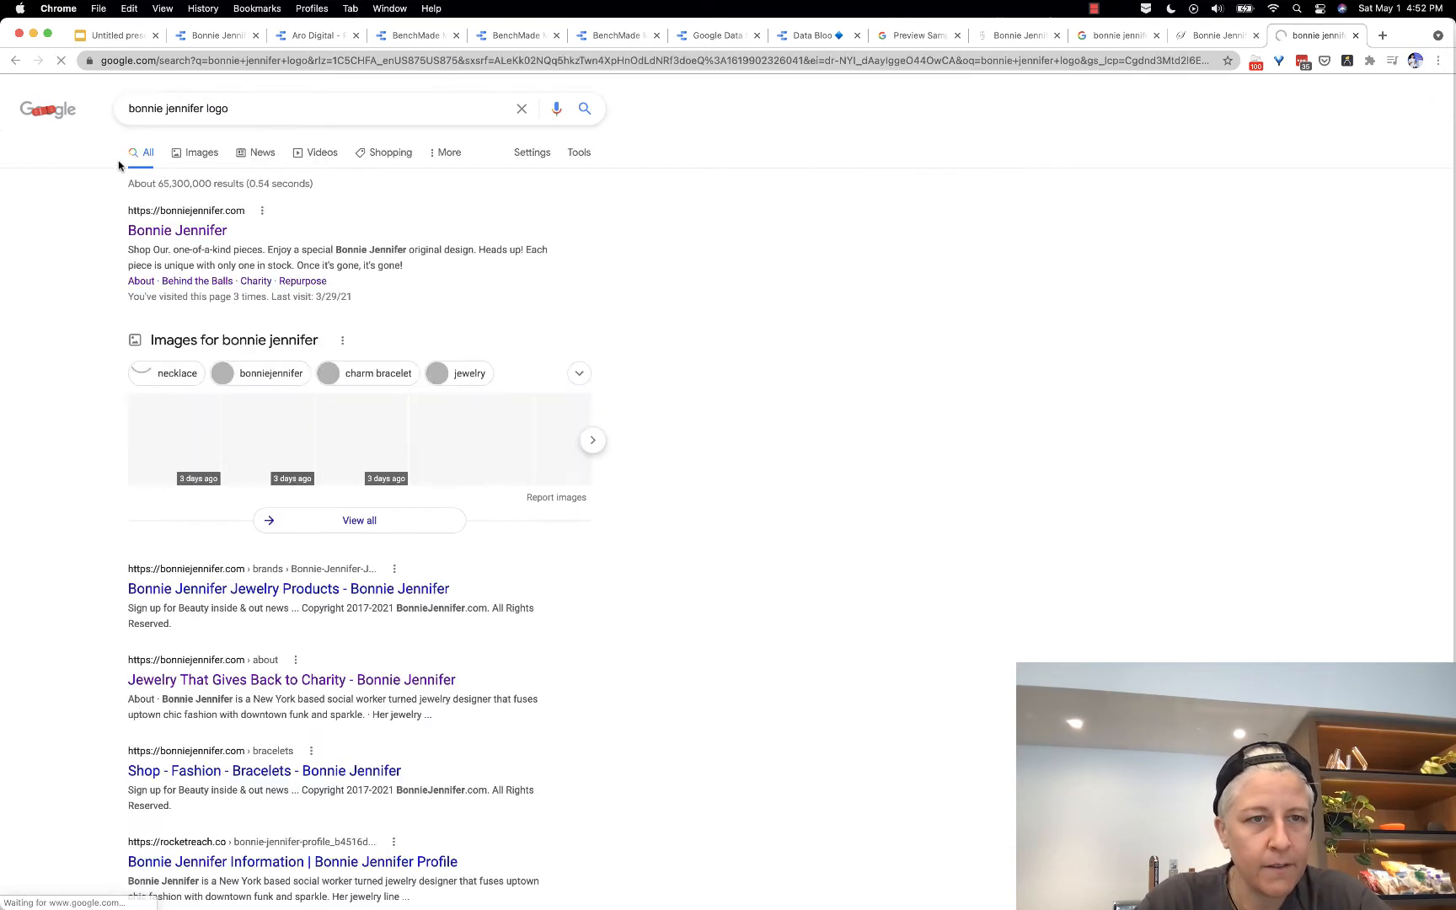
left_click(199, 158)
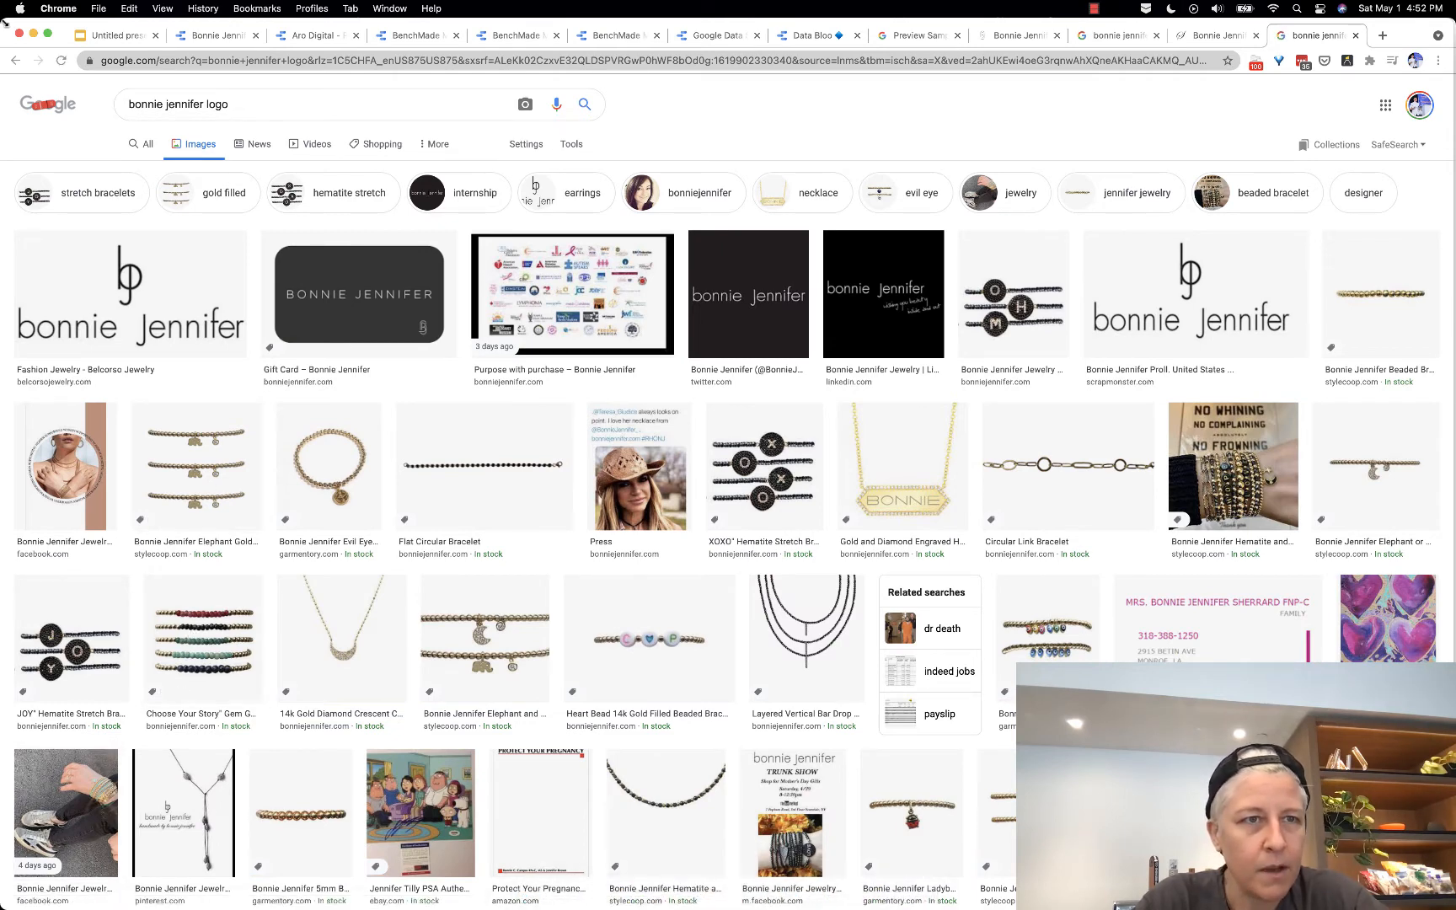
Step: Narrow the browser window to expose the desktop, save the Belcorso Jewelry logo image there, and close the search tab
left_click_drag(3, 19, 63, 18)
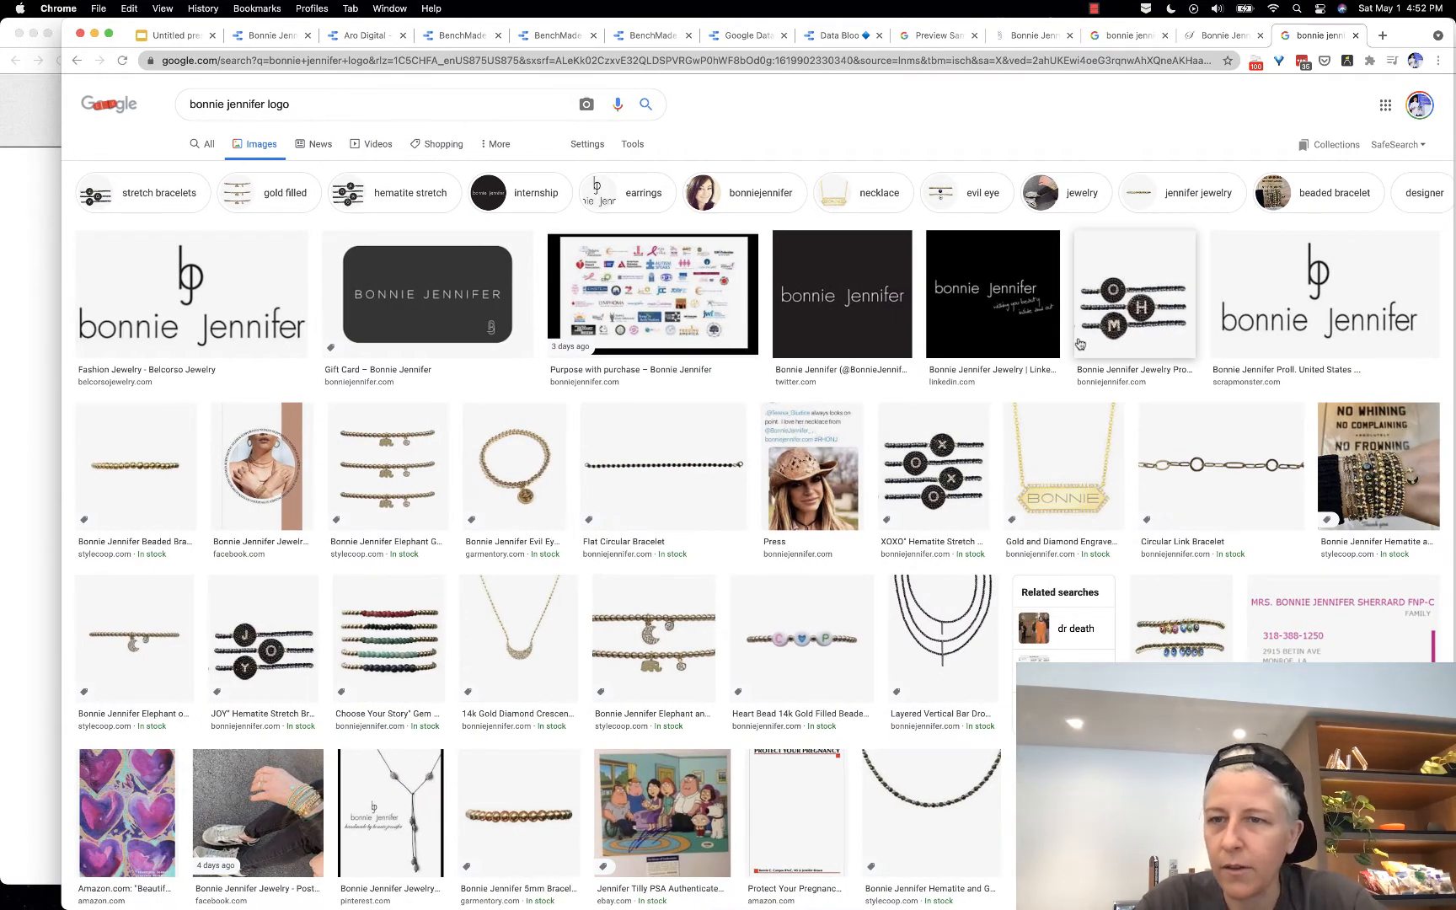
scroll(823, 239, "down", 1)
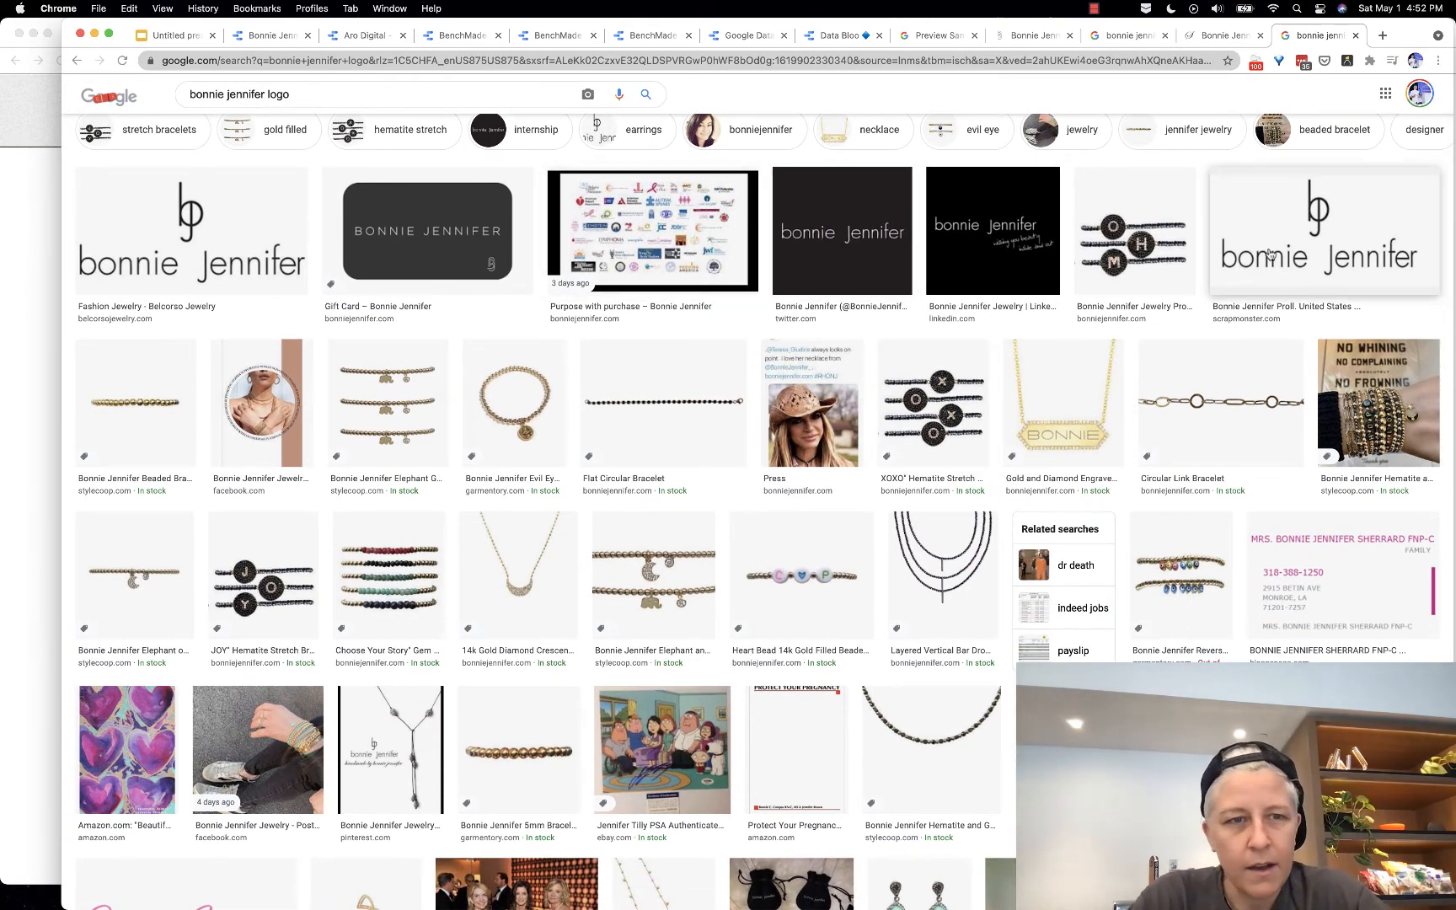
left_click(209, 251)
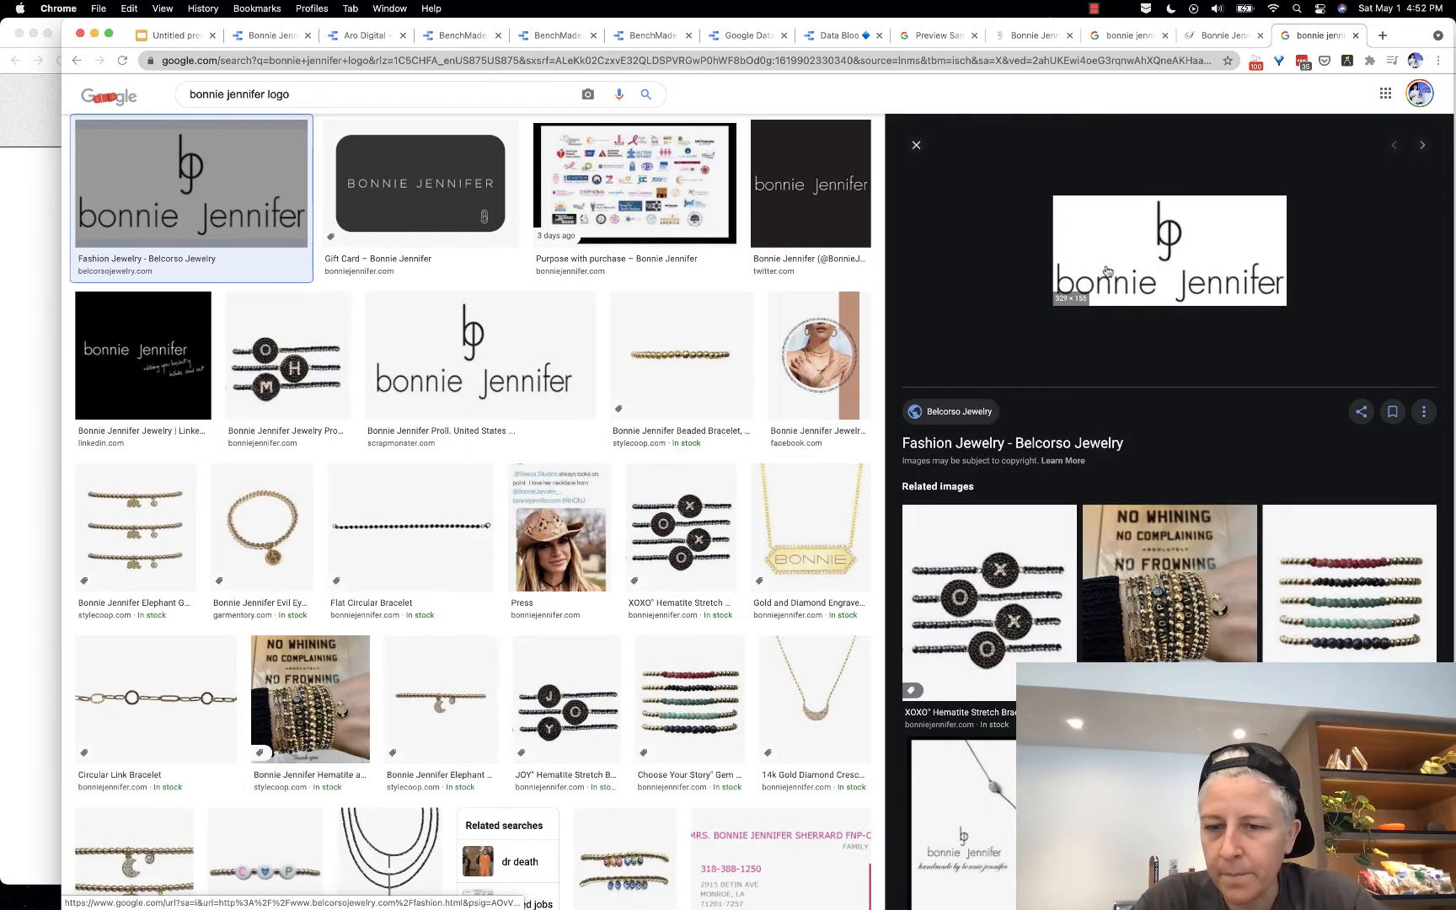
left_click_drag(1106, 271, 8, 900)
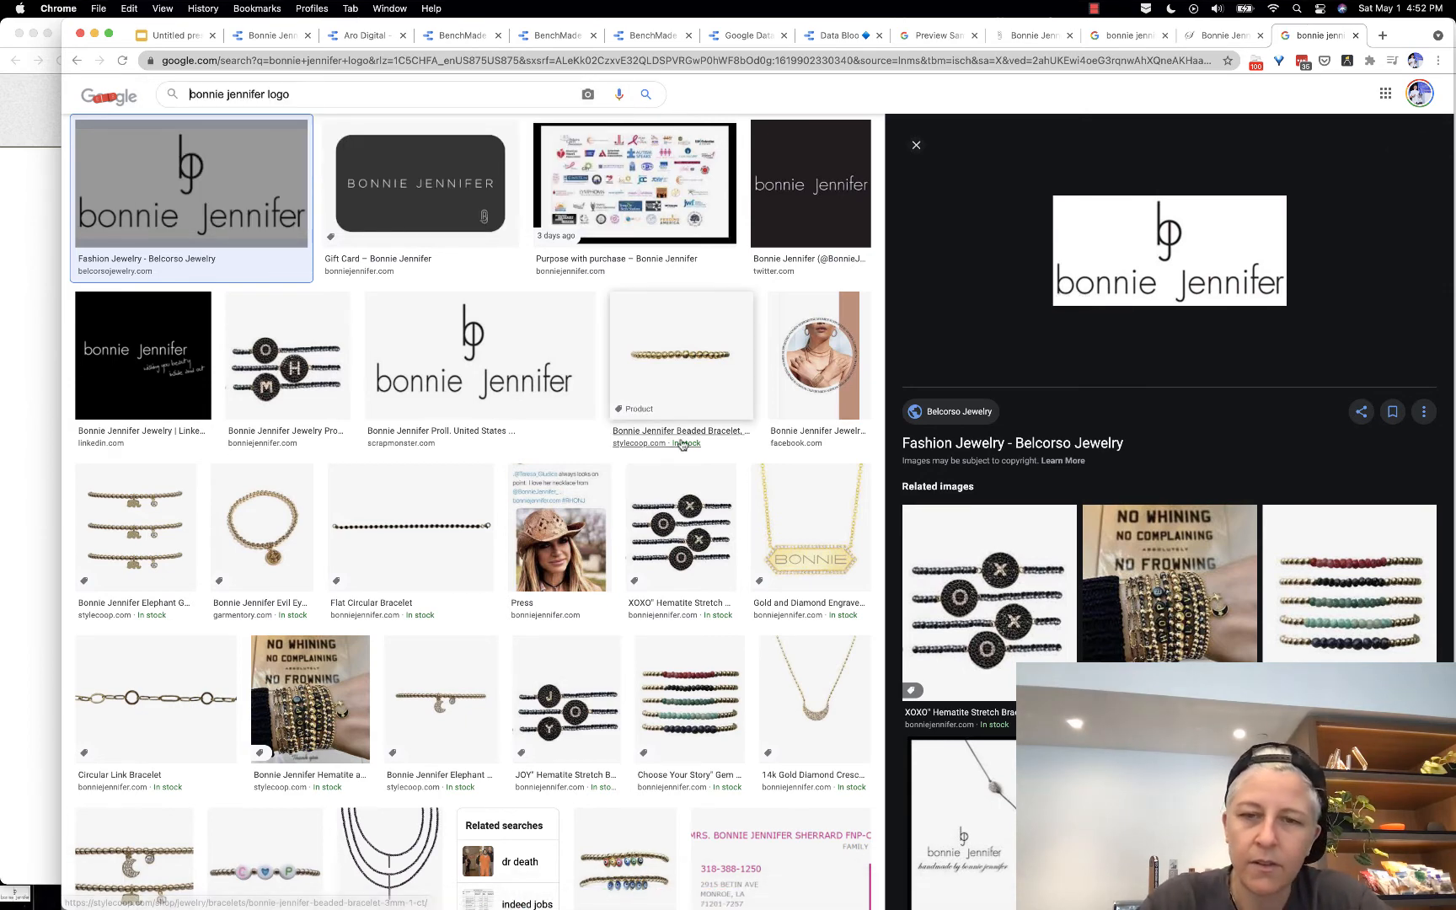
key("super+w")
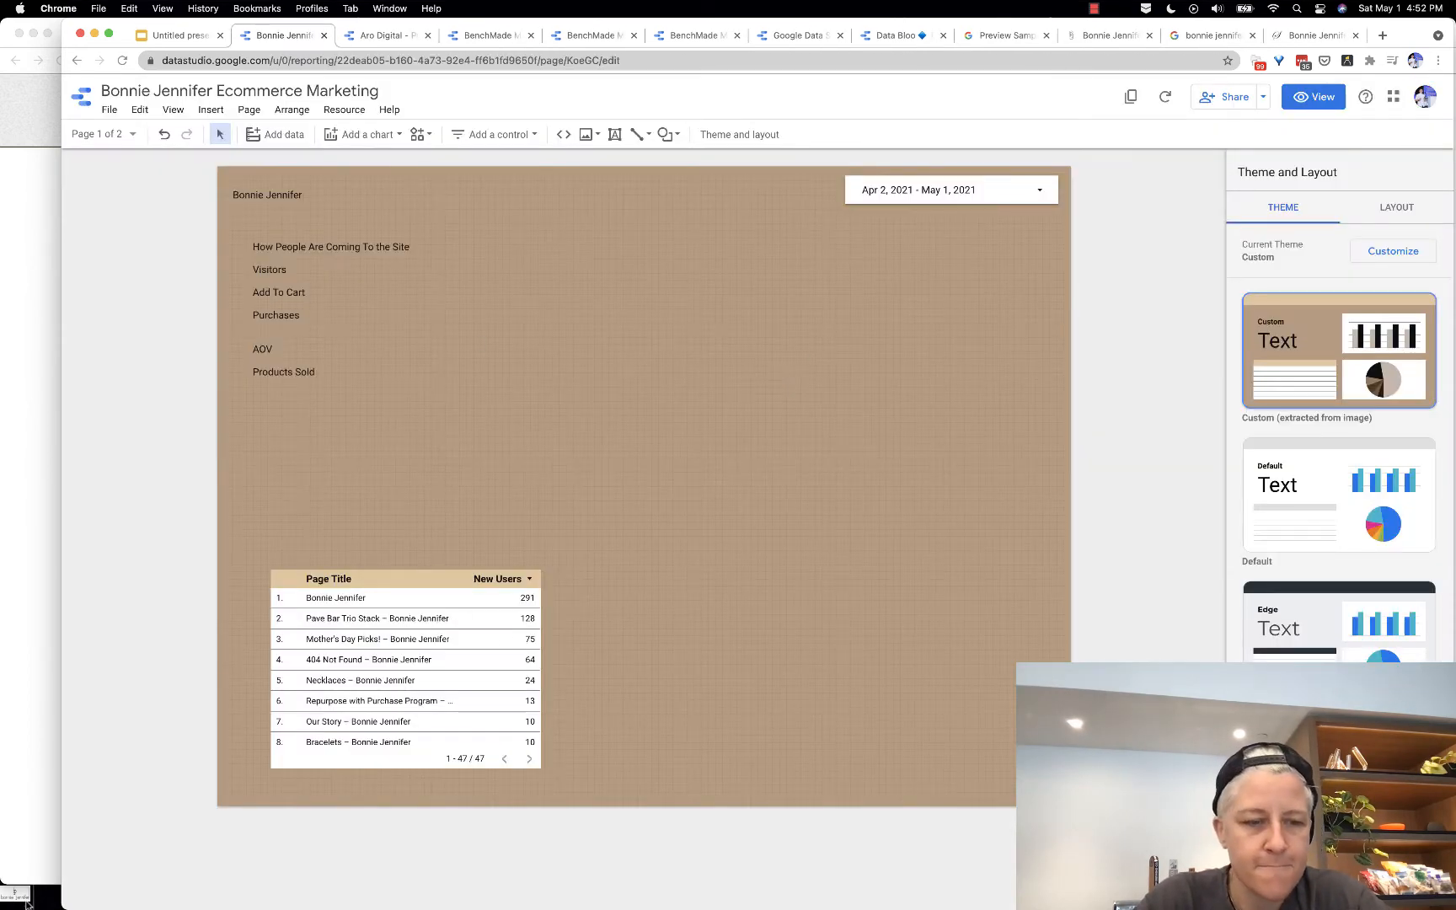
Step: Insert the saved logo image from the desktop into the report and place it beside the Bonnie Jennifer text
left_click_drag(15, 900, 427, 281)
left_click_drag(556, 204, 363, 204)
left_click(318, 214)
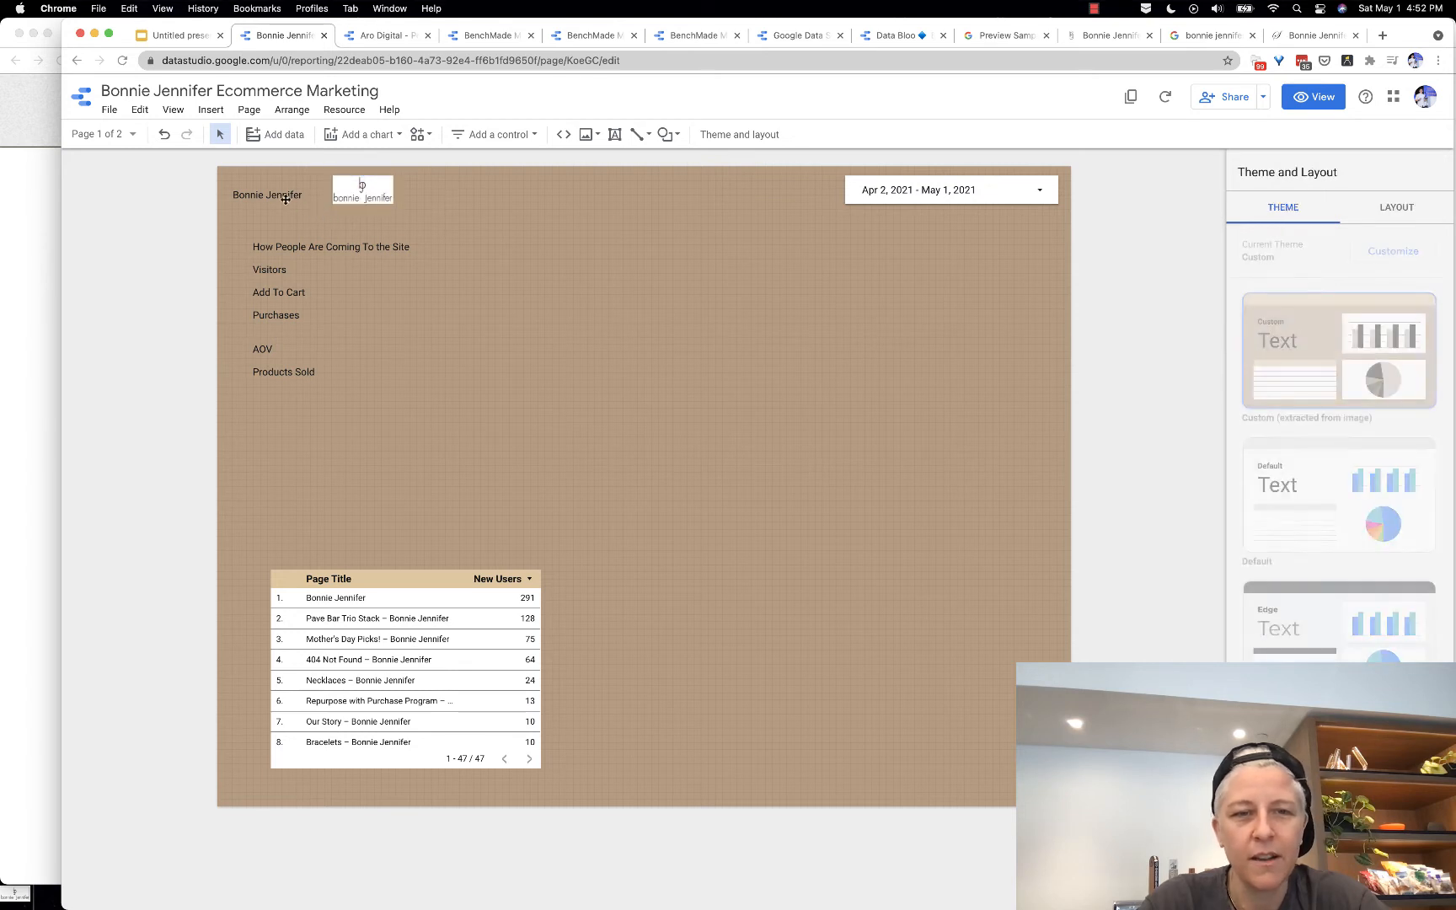
Step: Delete the Bonnie Jennifer placeholder text and move the logo into its place in the page's upper-left corner
left_click(278, 195)
key("Delete")
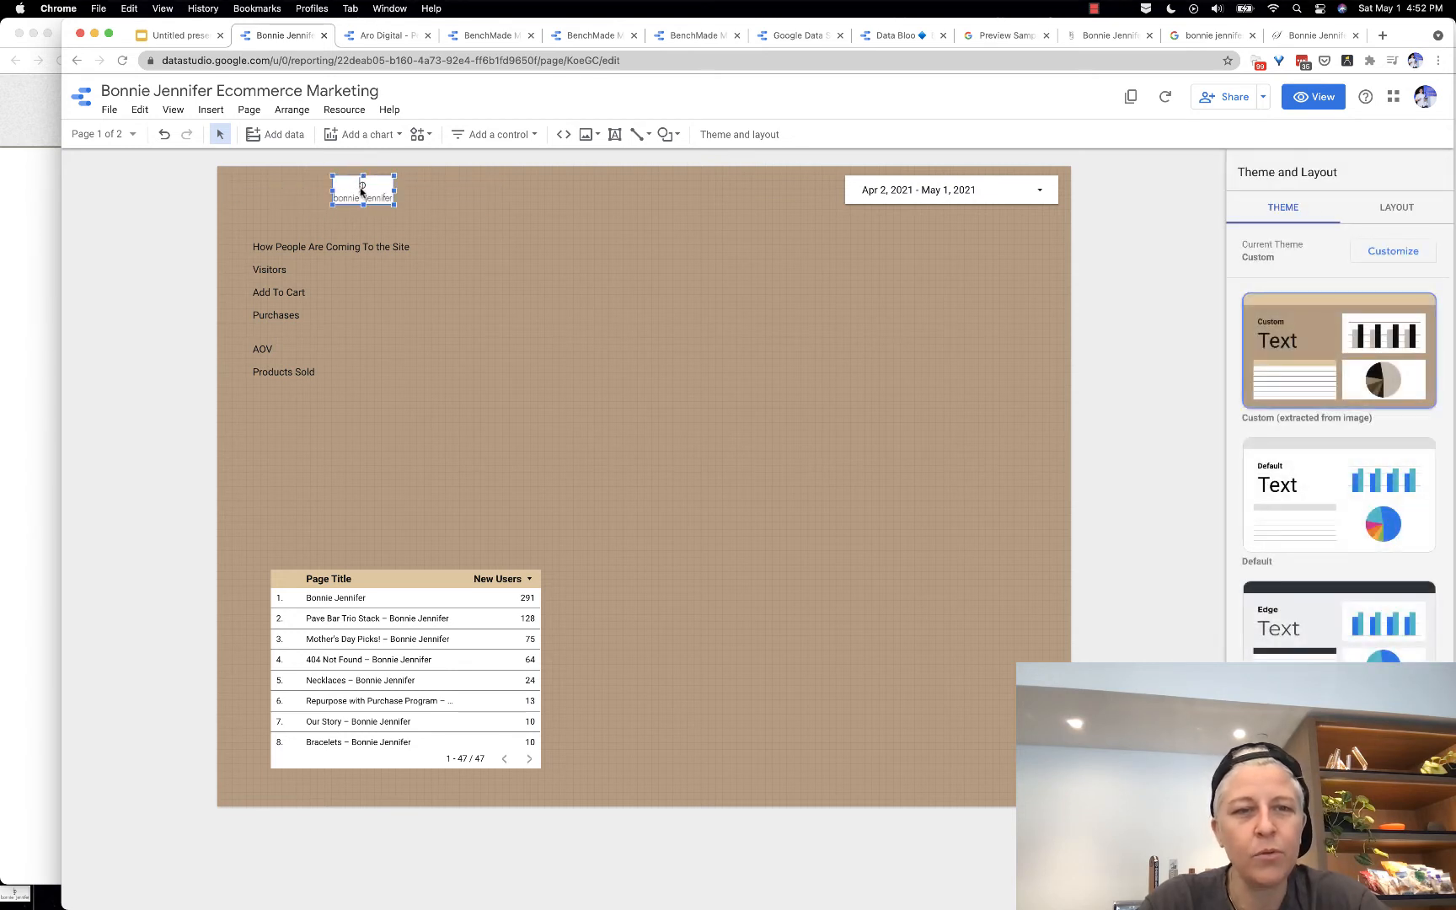
left_click_drag(362, 197, 257, 194)
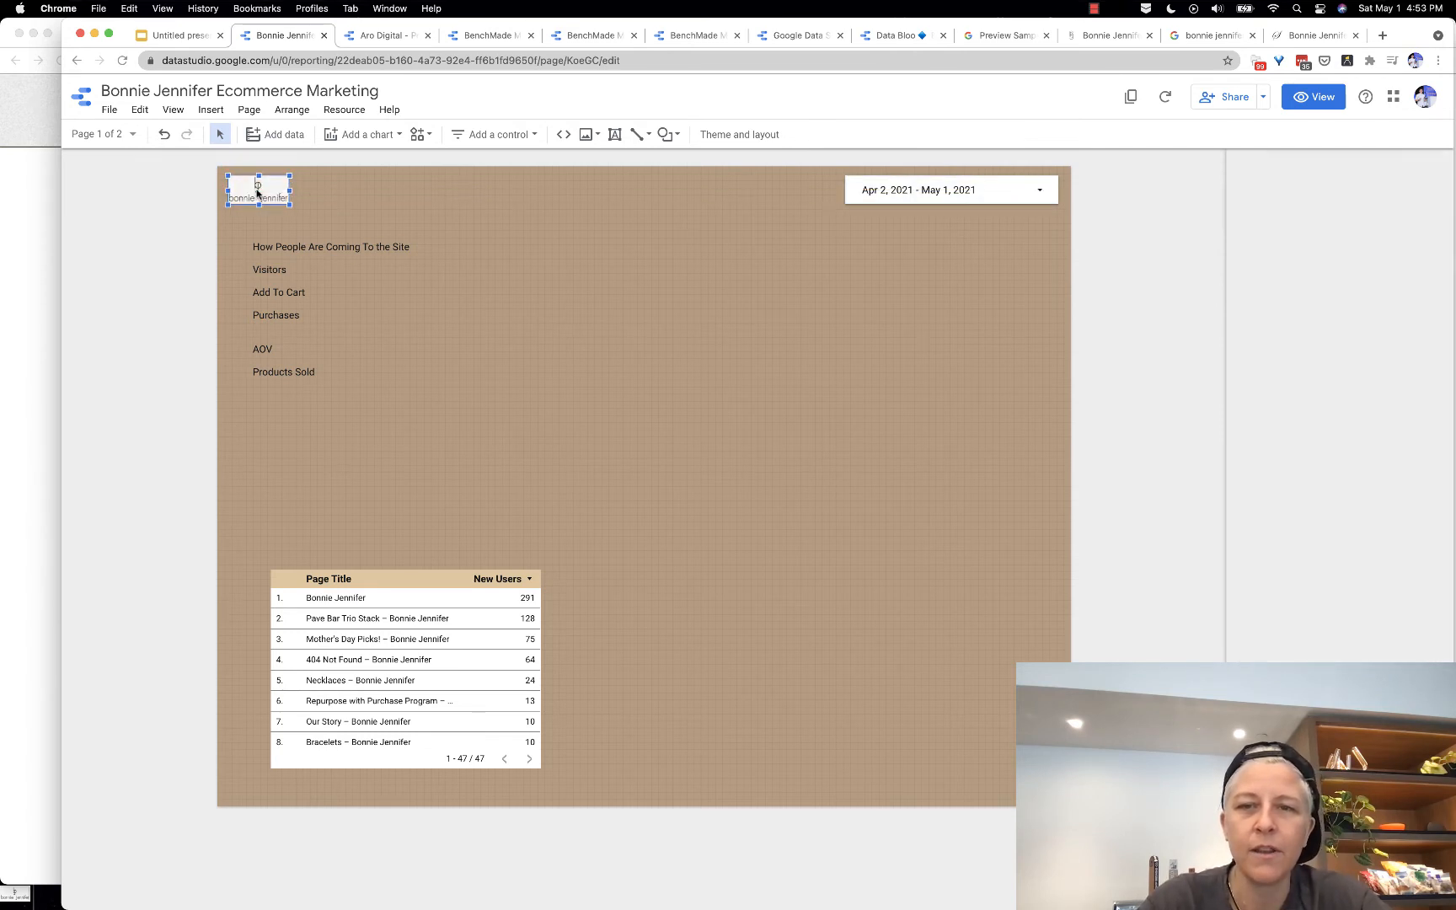
left_click(570, 251)
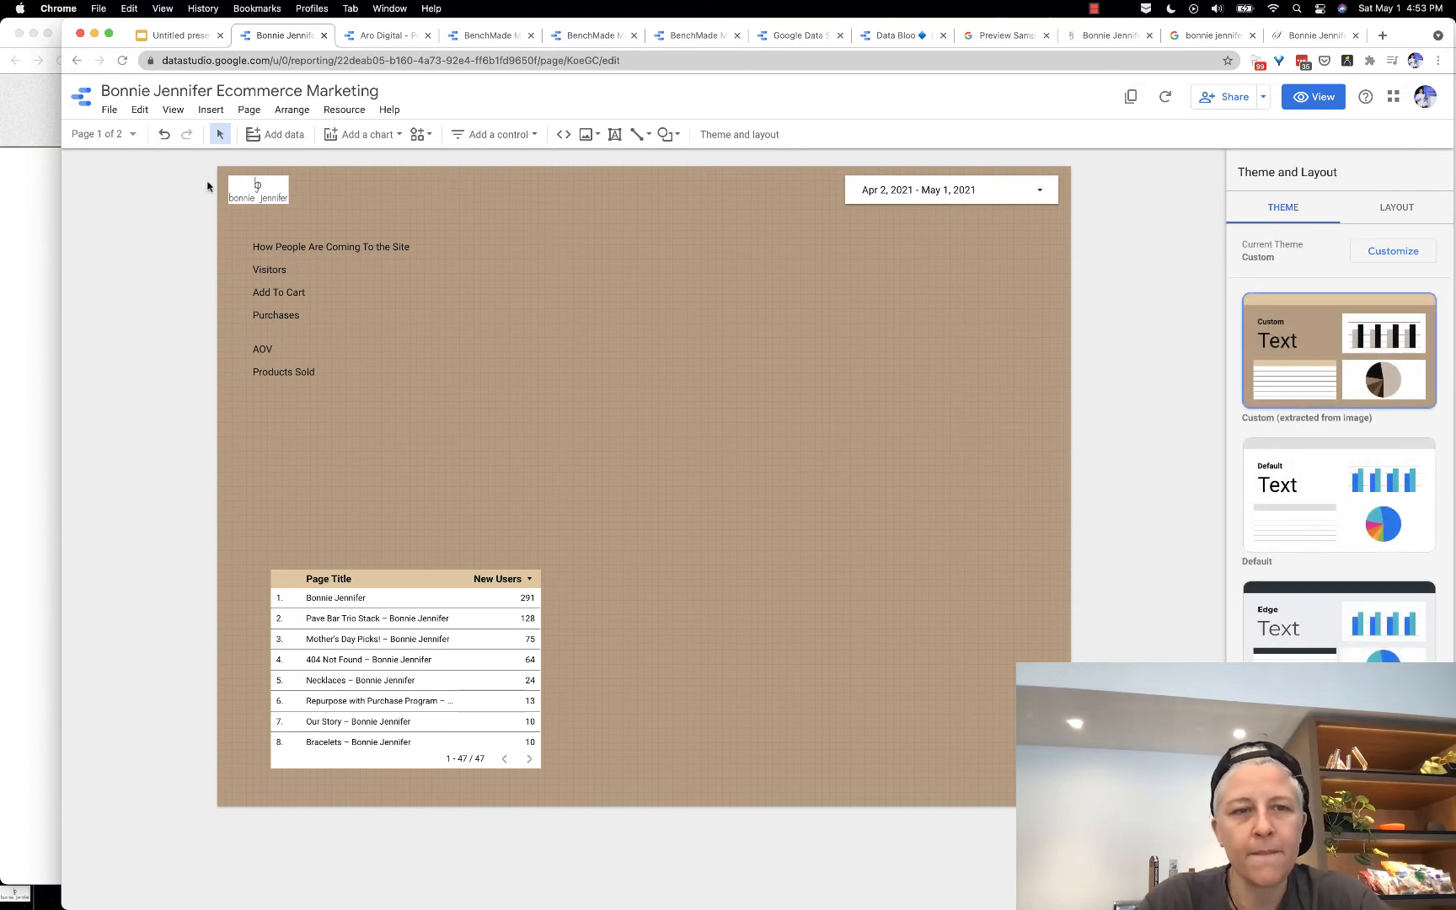
Step: Draw a rectangle across the full width of the page's upper edge, tall enough to cover the logo and date range control
left_click(417, 136)
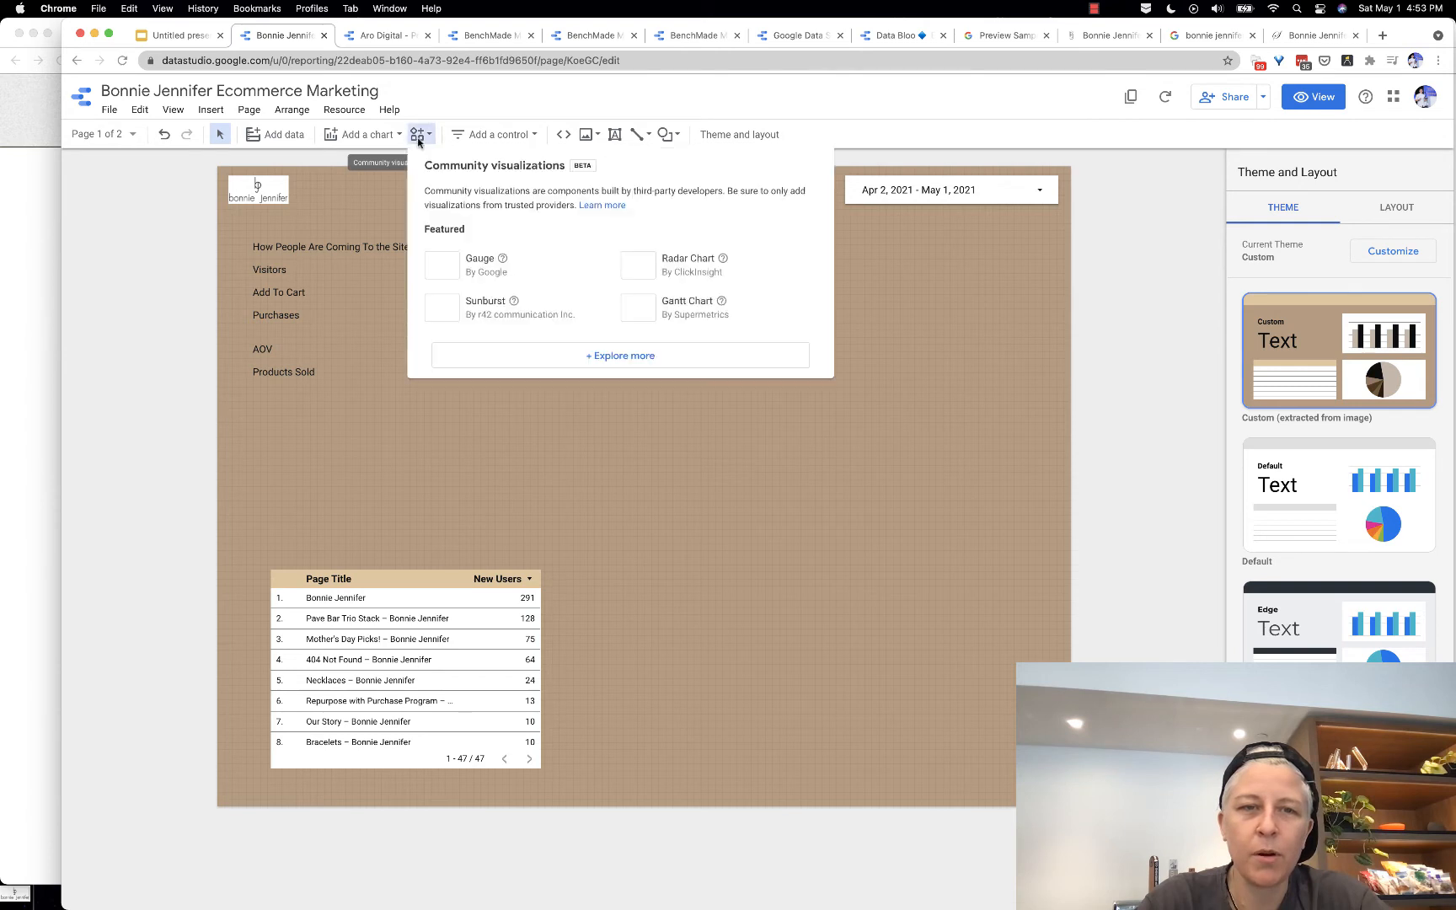
left_click(345, 175)
left_click(672, 135)
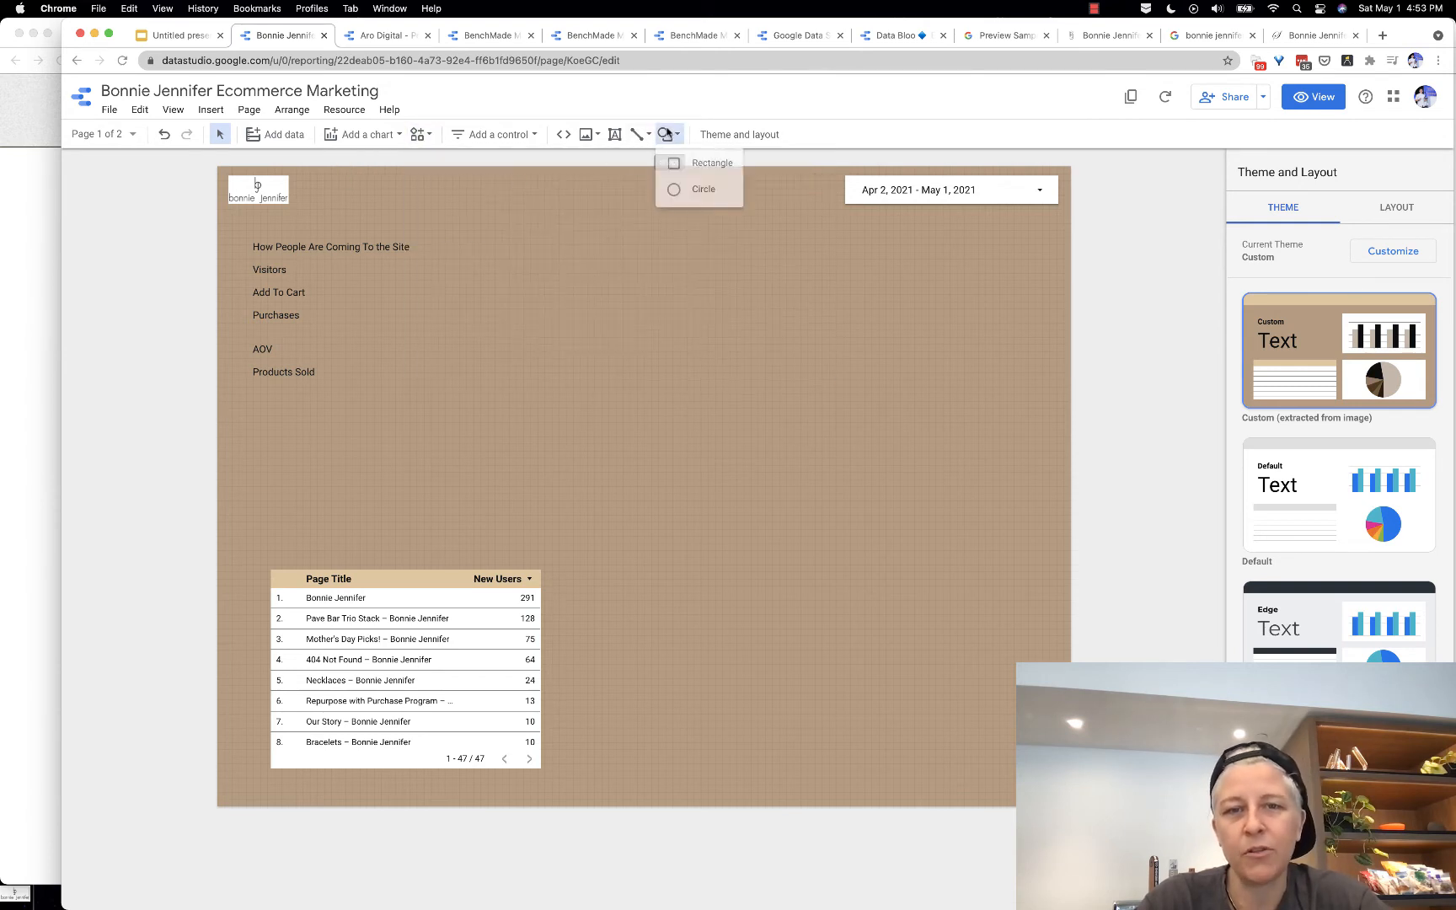
left_click(691, 159)
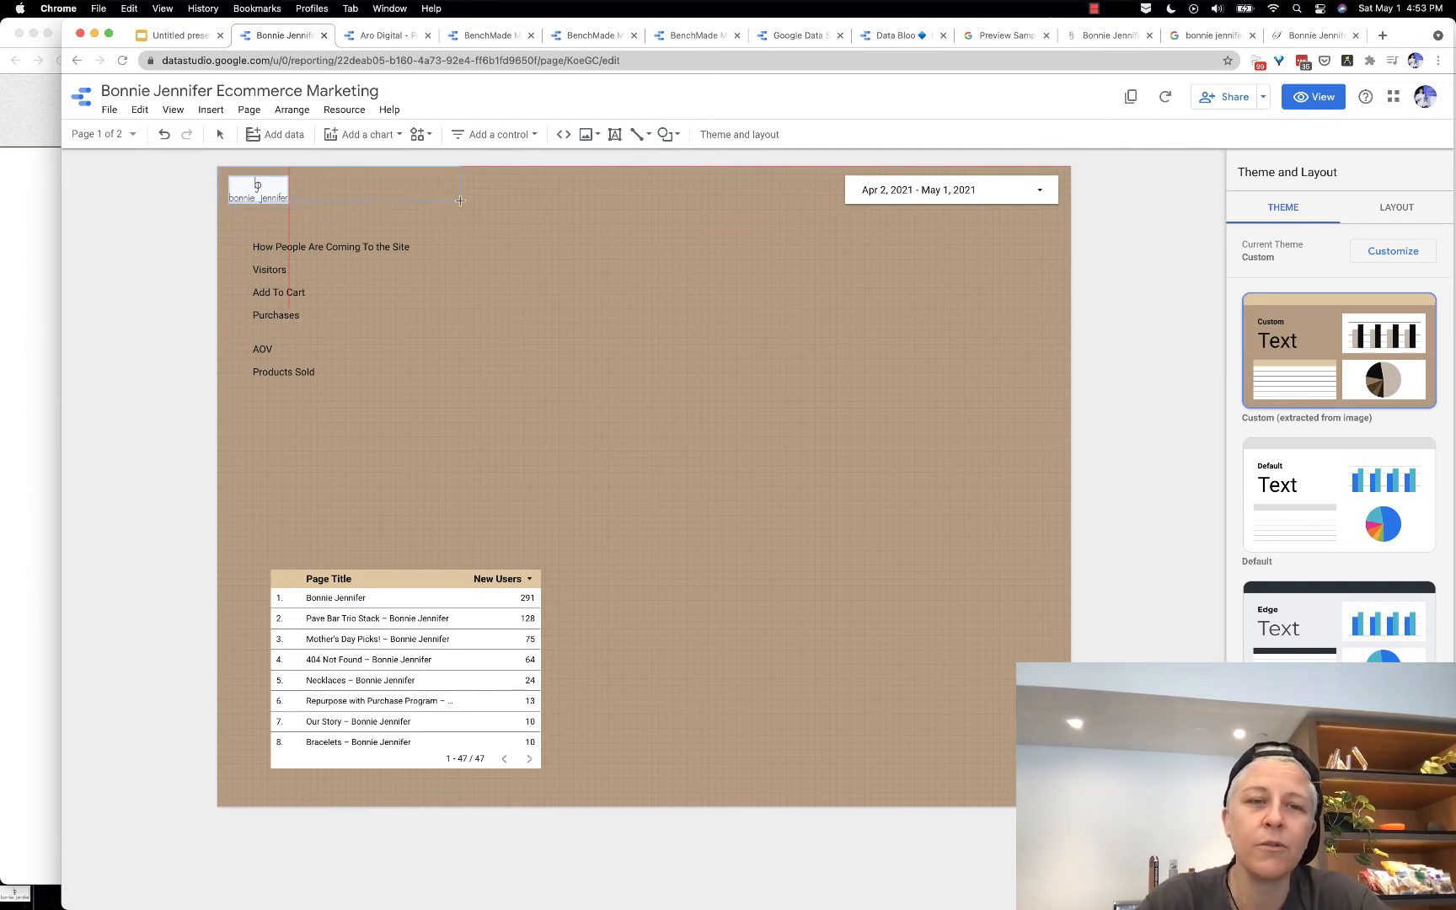
left_click_drag(465, 202, 1002, 210)
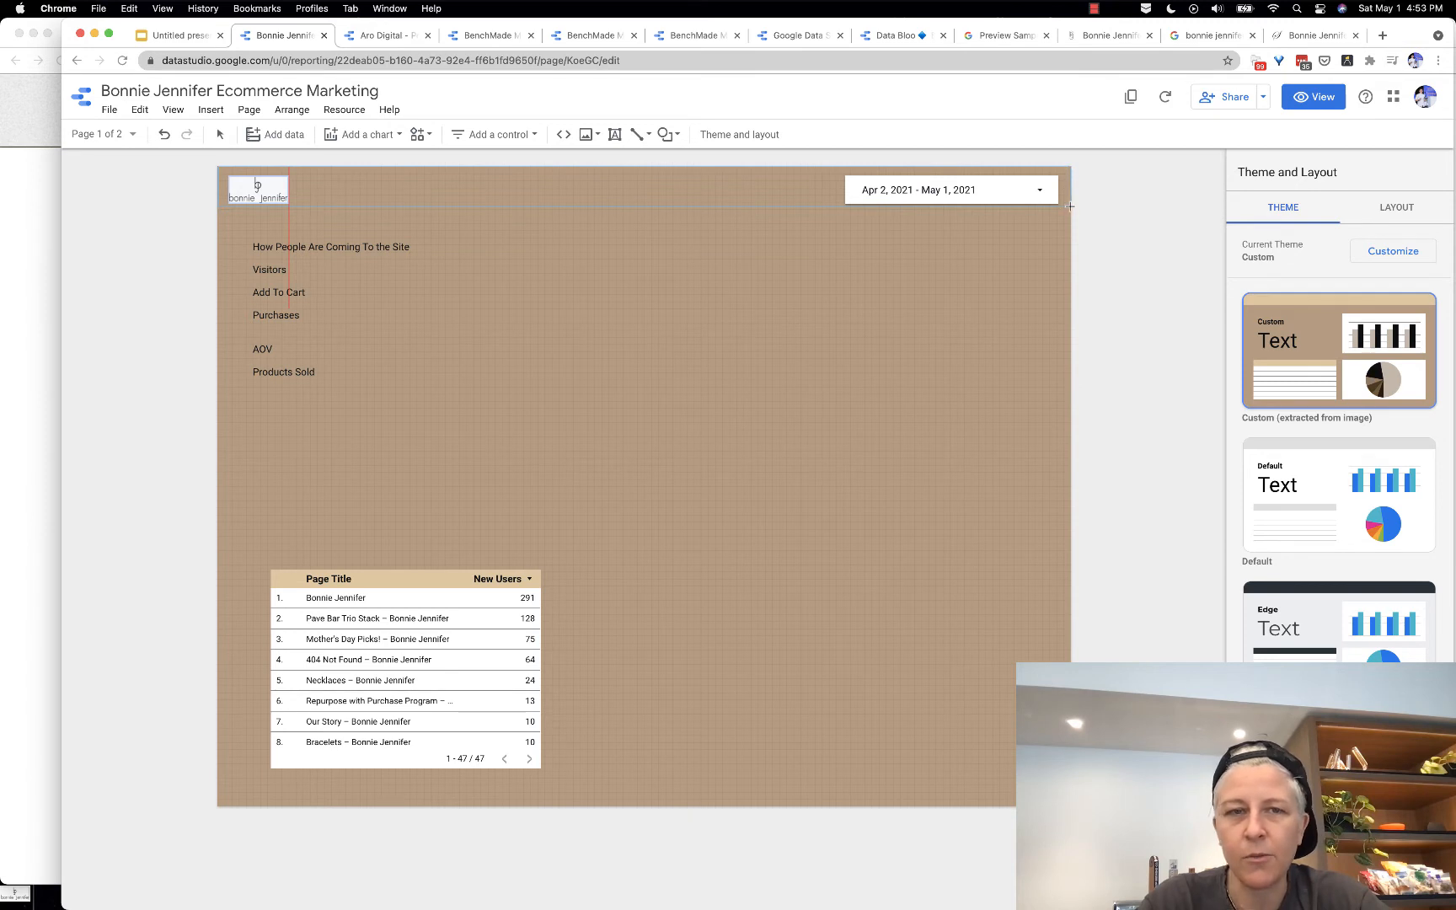
left_click_drag(1069, 206, 1070, 207)
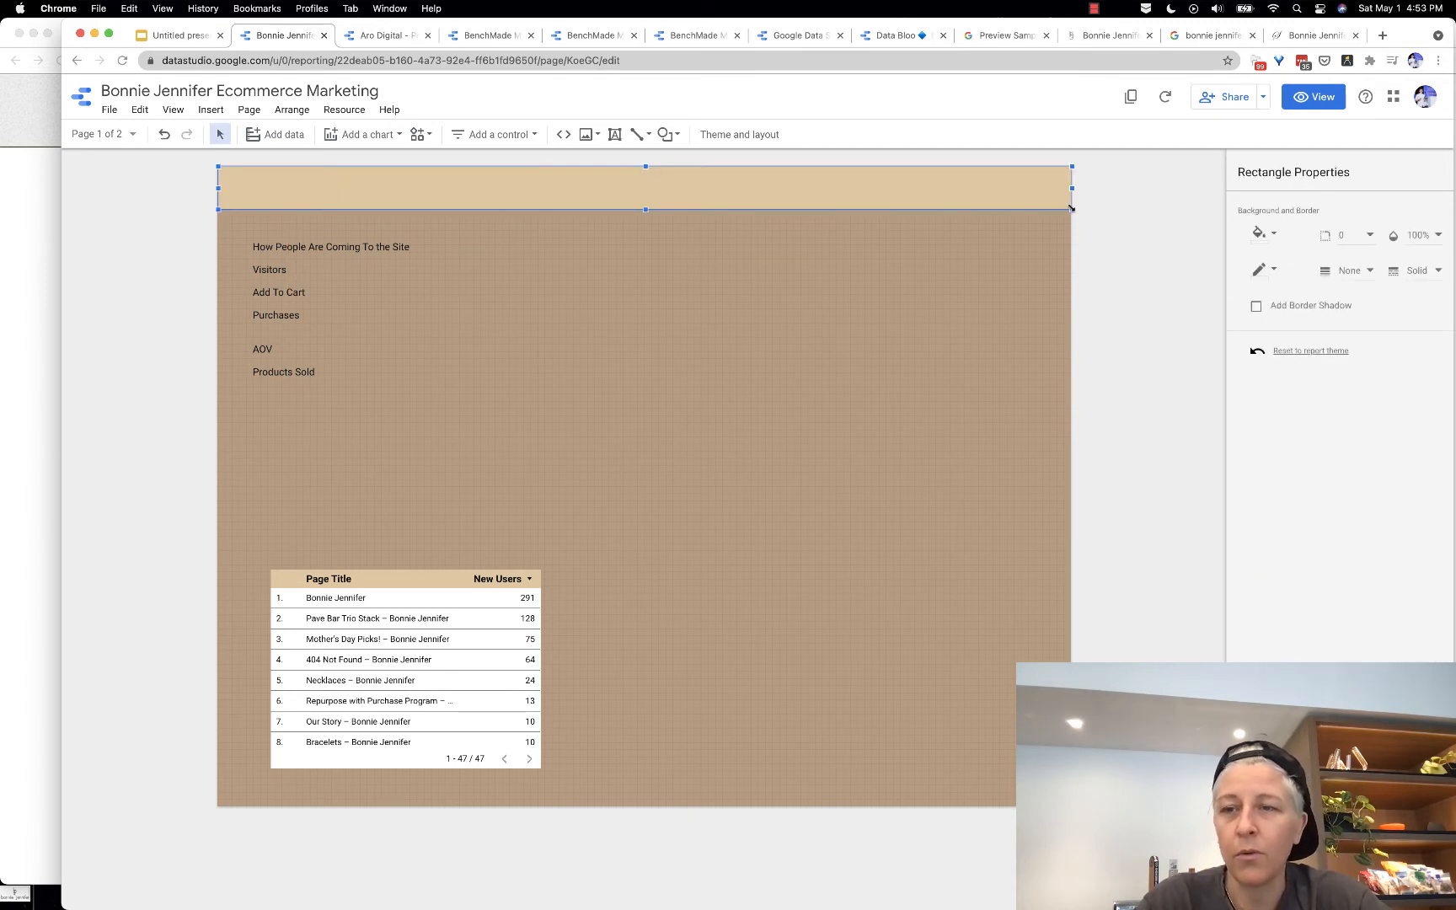
Step: Send the header rectangle to the back and fill it with white
right_click(734, 177)
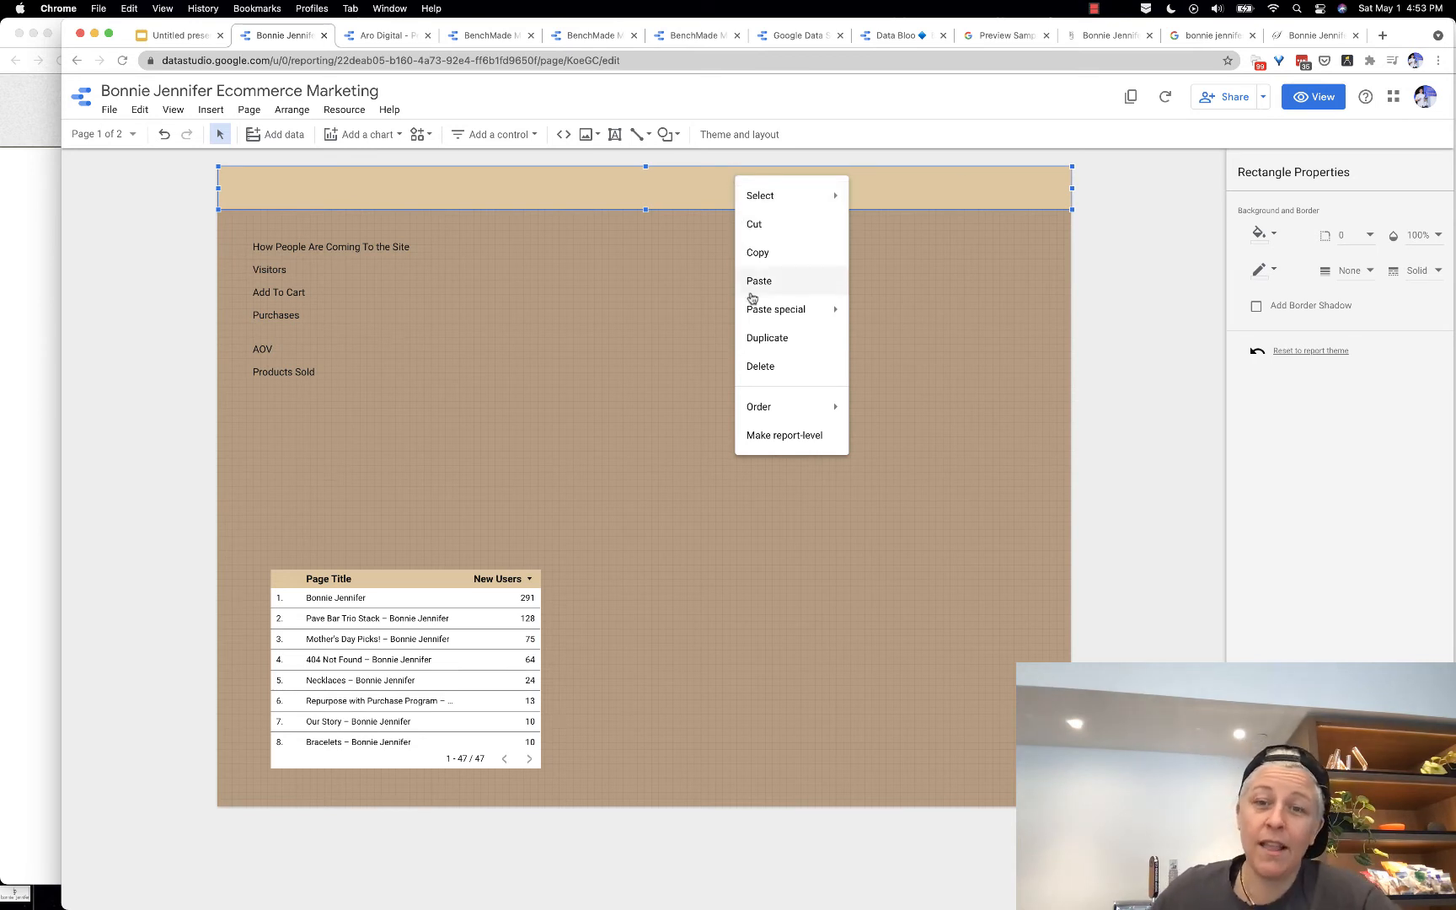
mouse_move(758, 406)
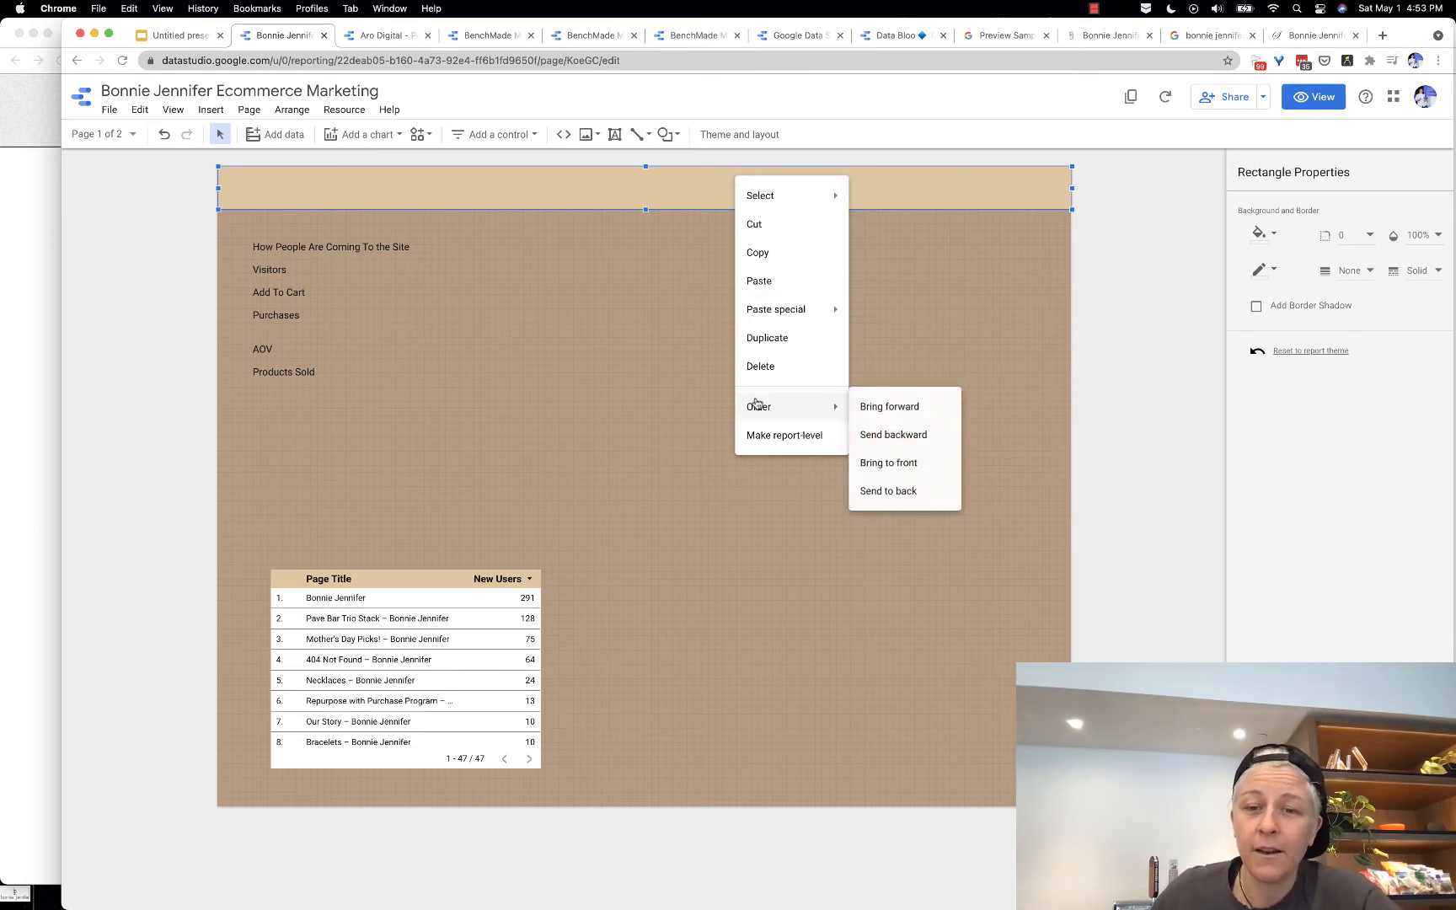
left_click(875, 489)
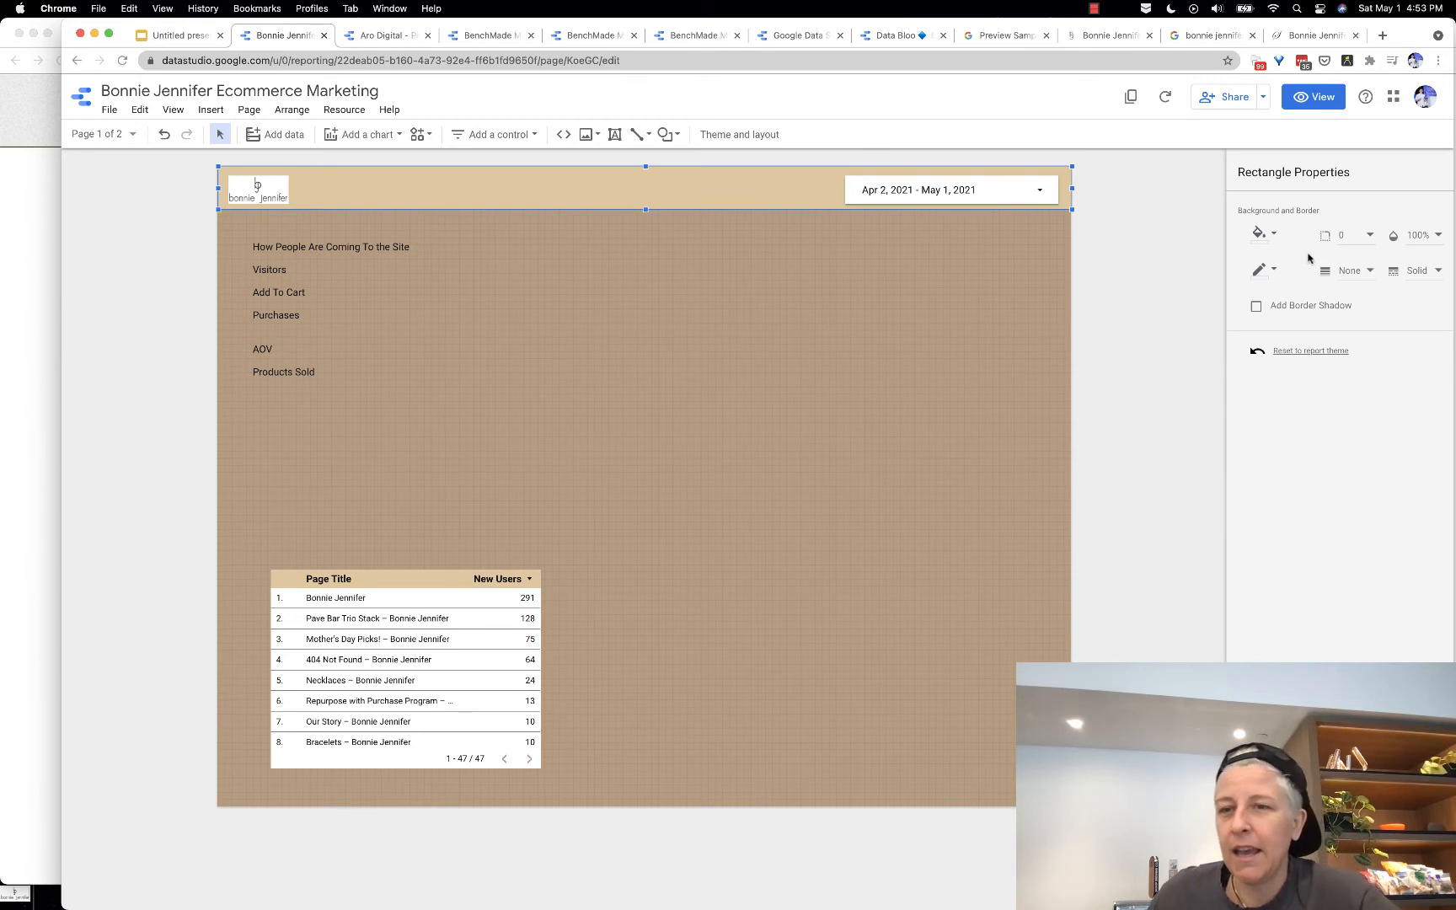
left_click(1257, 233)
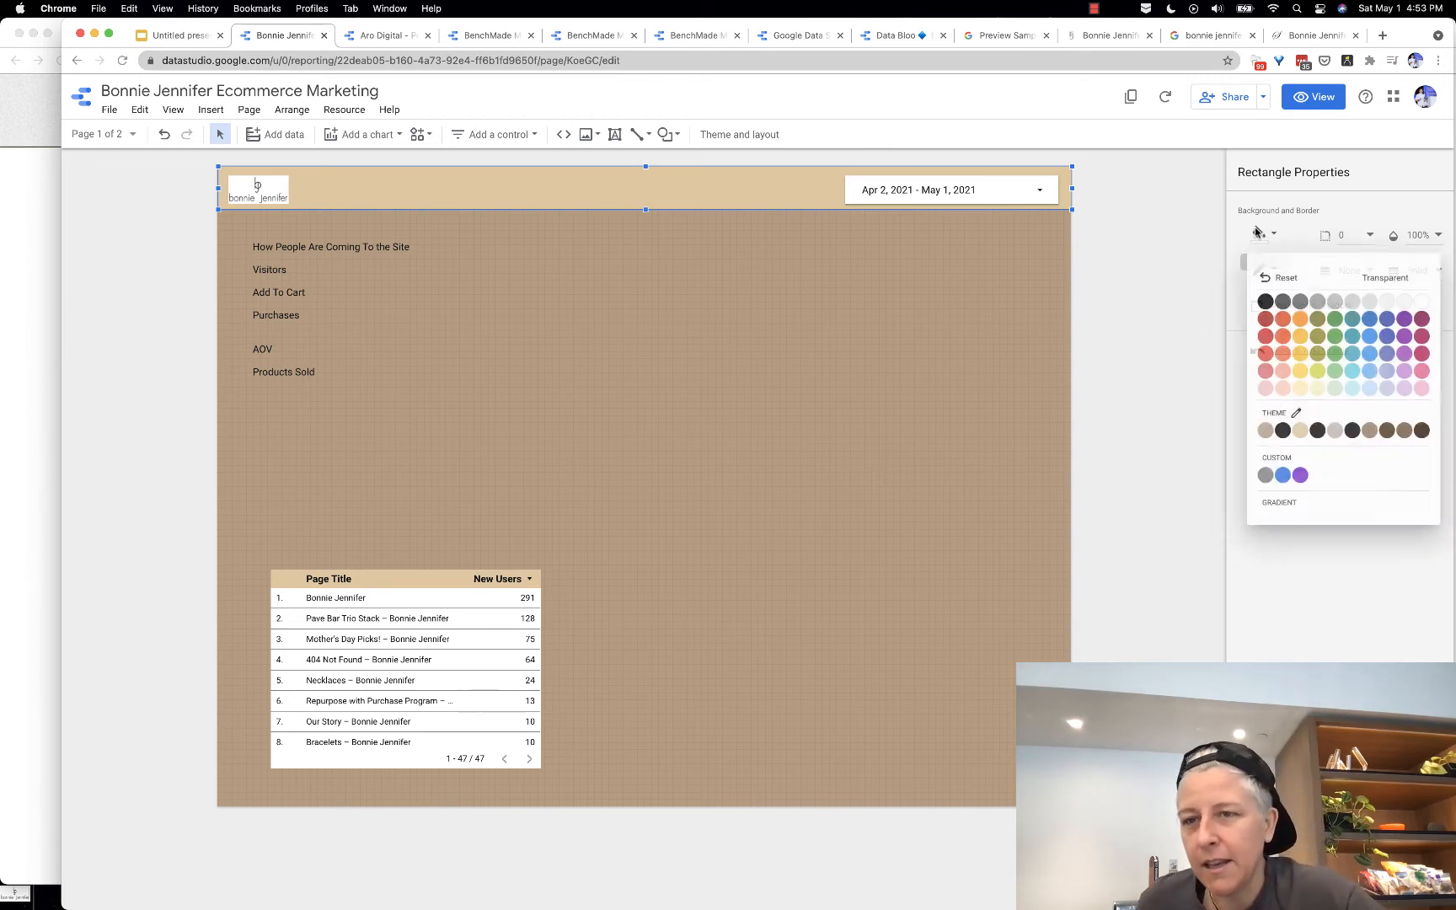
left_click(1426, 297)
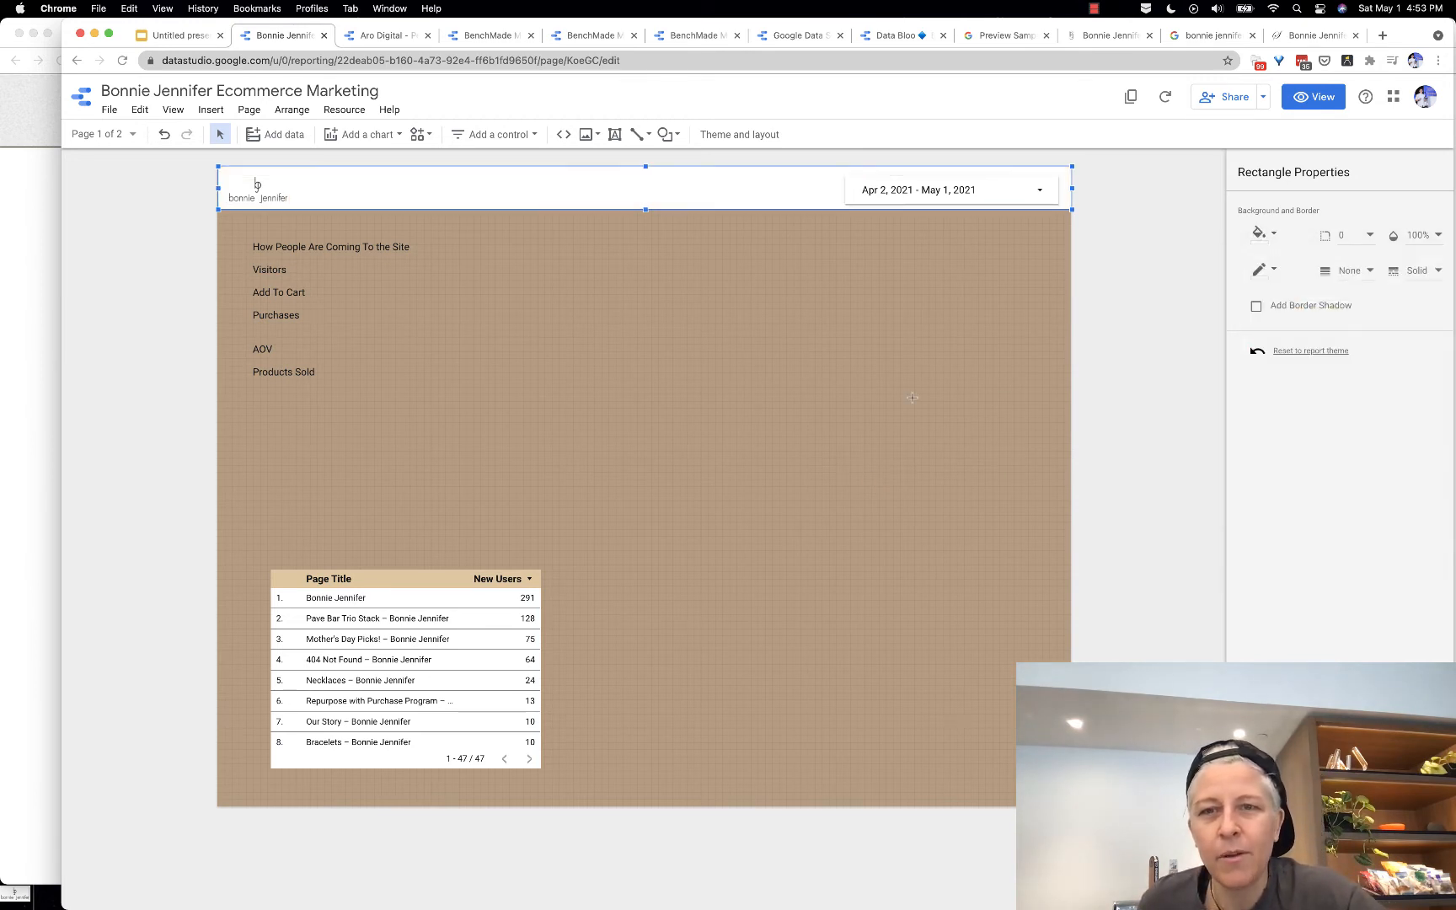
Step: Nudge the logo and the date range control so they sit centered vertically within the white header band
left_click(195, 189)
left_click(240, 184)
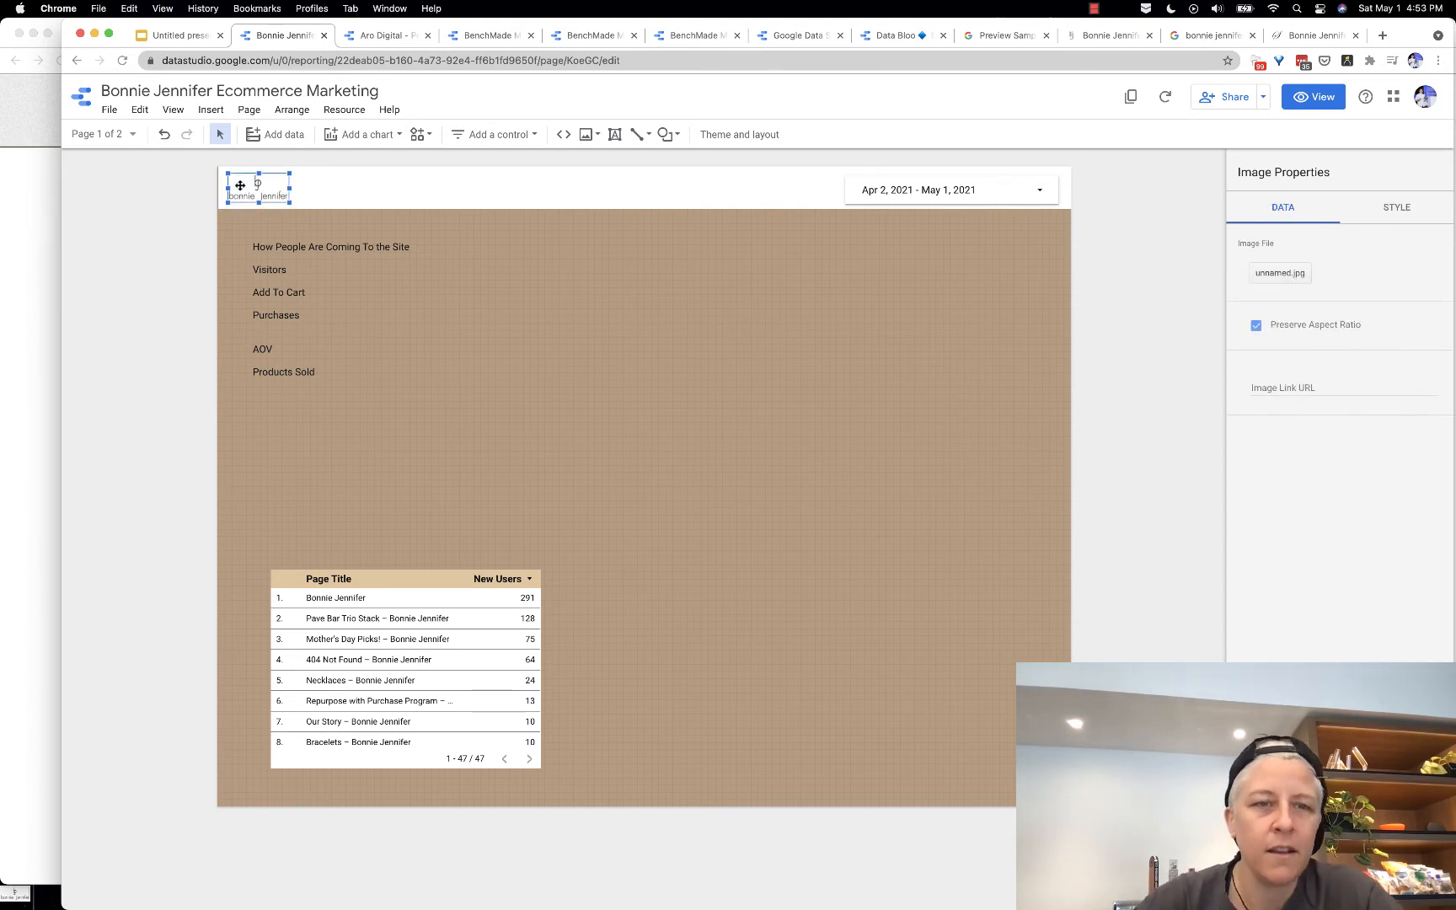
left_click(567, 287)
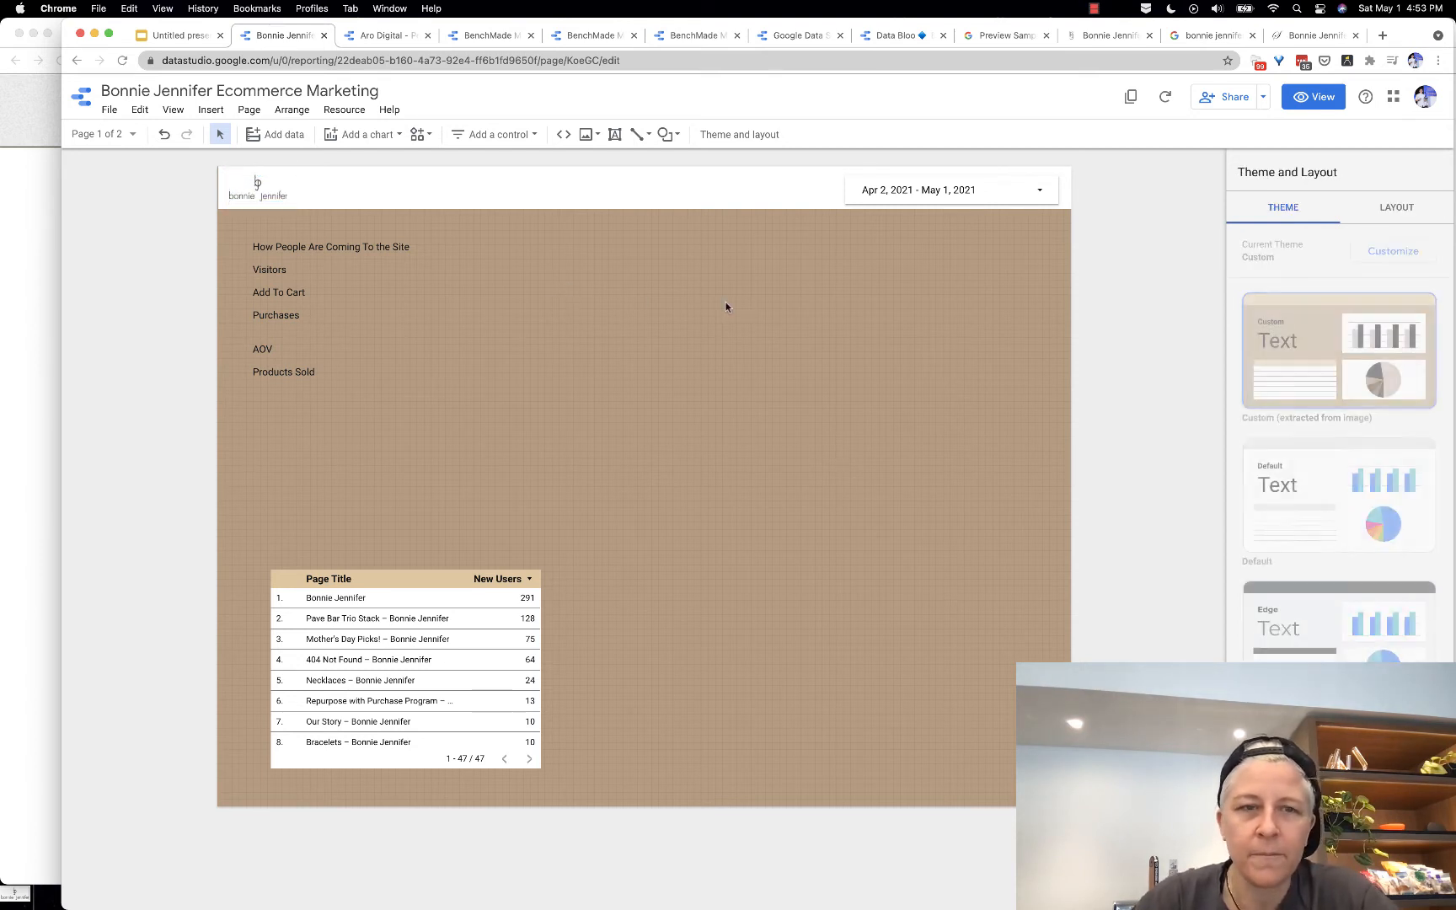
left_click(900, 187)
left_click_drag(904, 187, 910, 184)
left_click(874, 351)
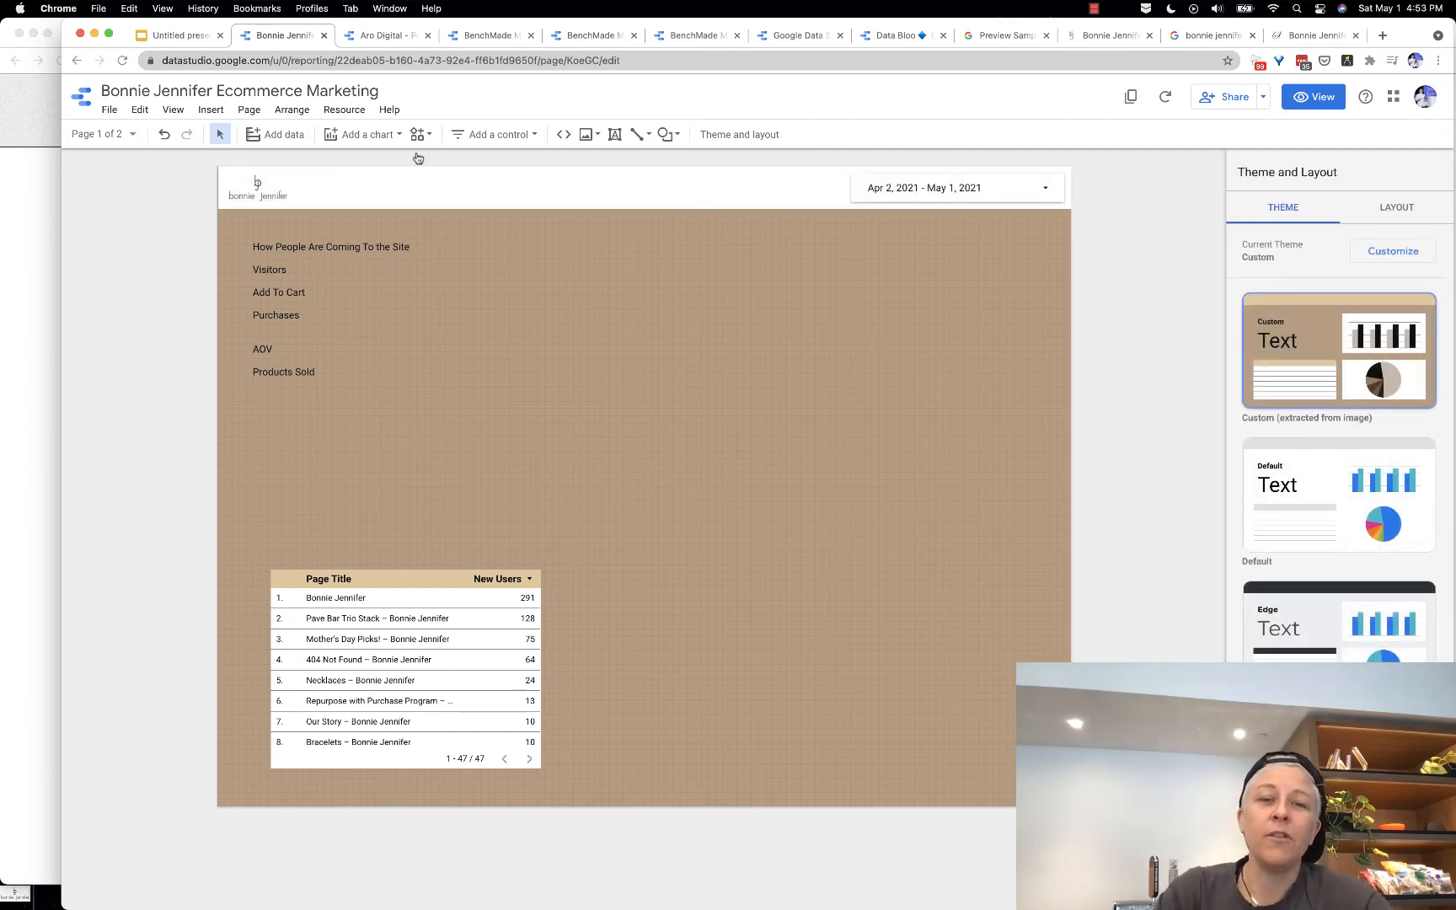
Step: Extend the header rectangle slightly to the page's left edge and add a border shadow to it
left_click(494, 173)
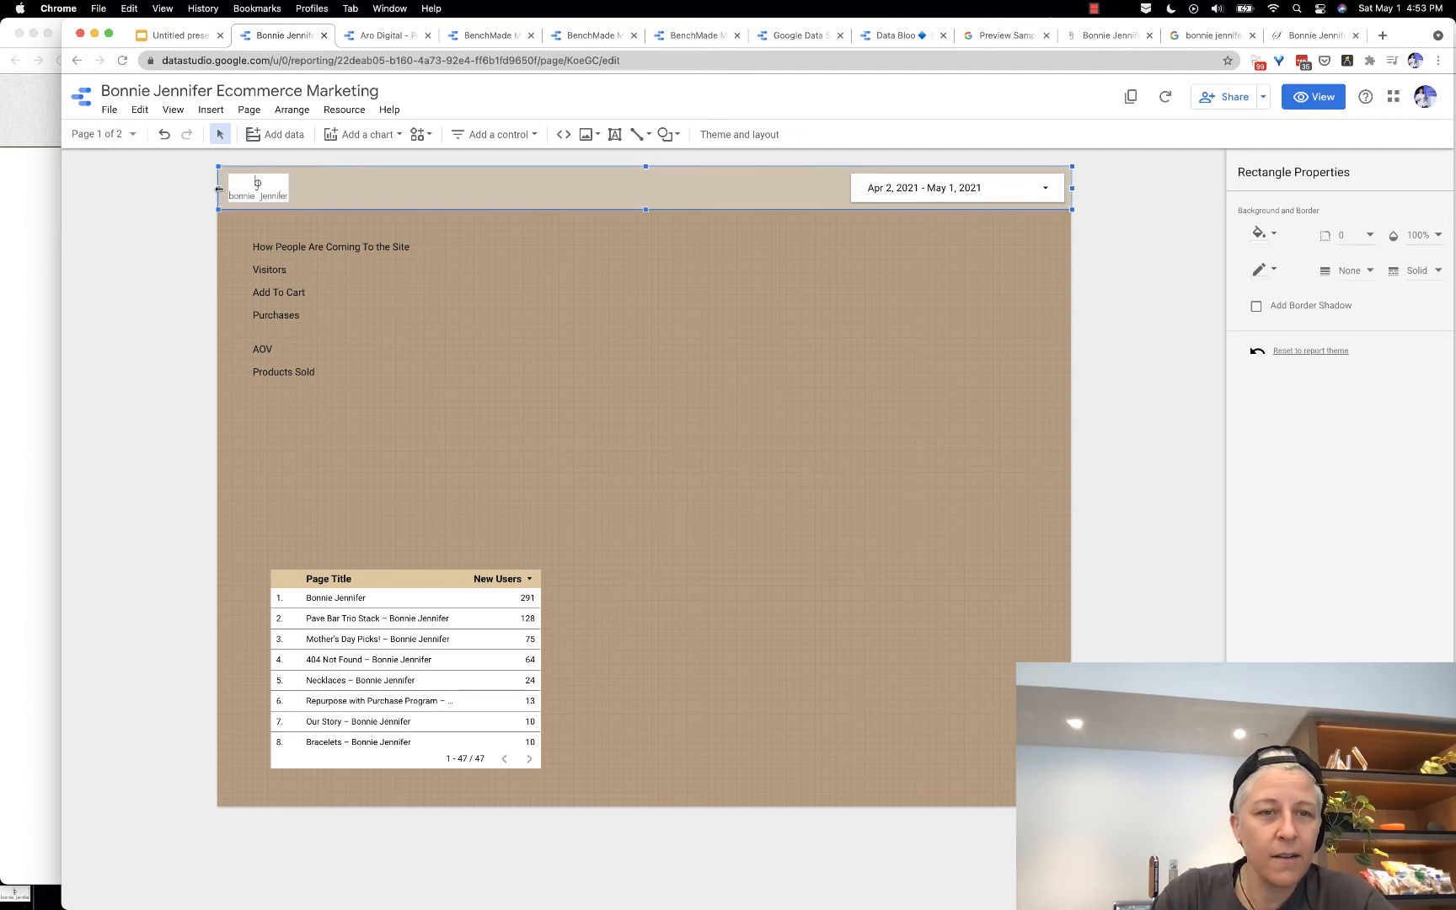
left_click_drag(219, 188, 218, 188)
left_click(151, 233)
left_click(446, 179)
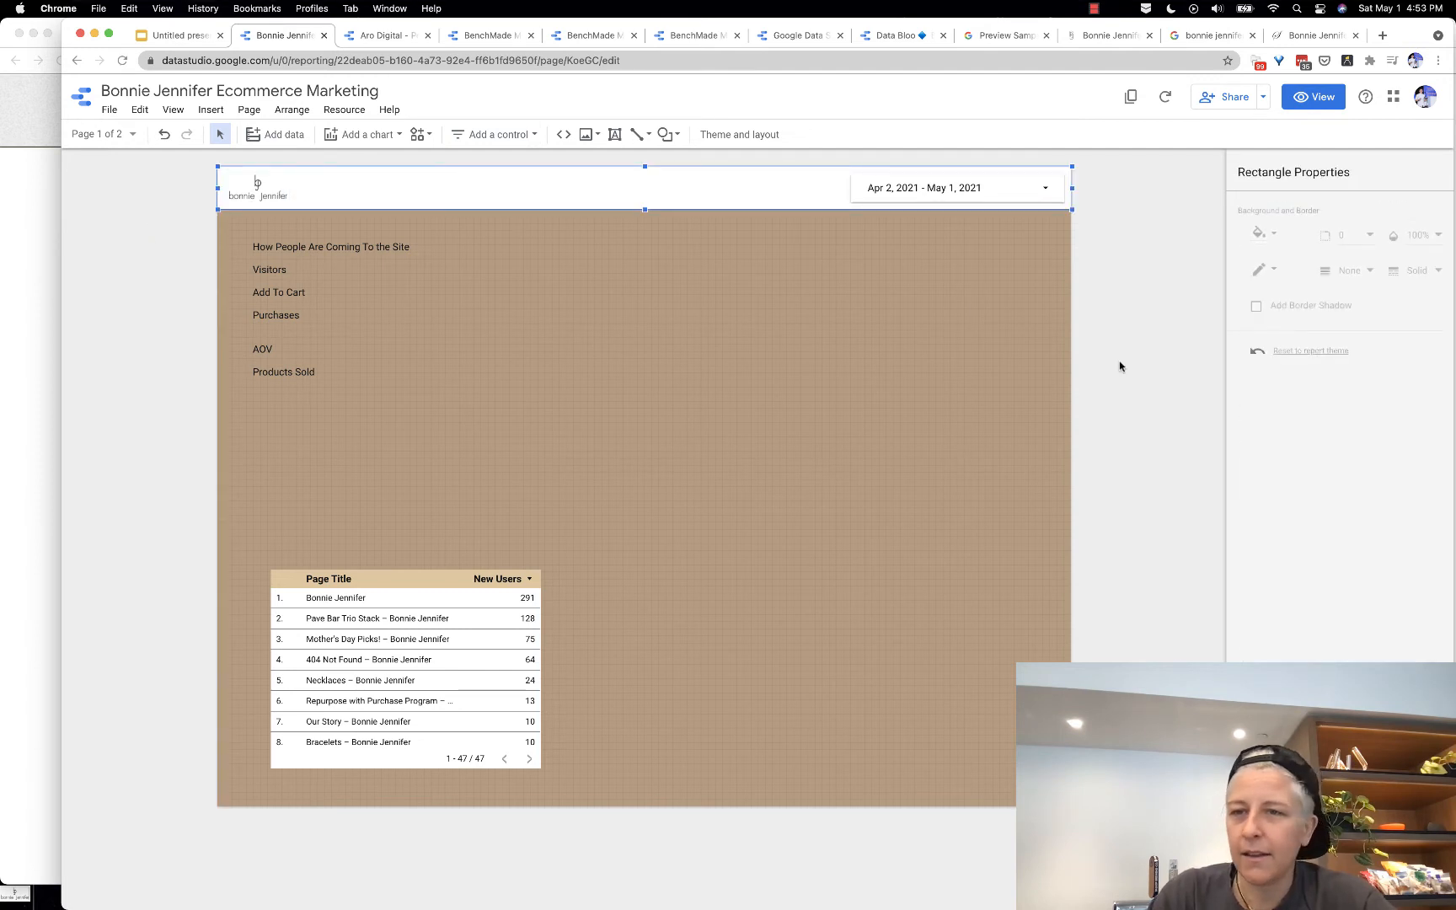
left_click(1255, 305)
left_click(743, 370)
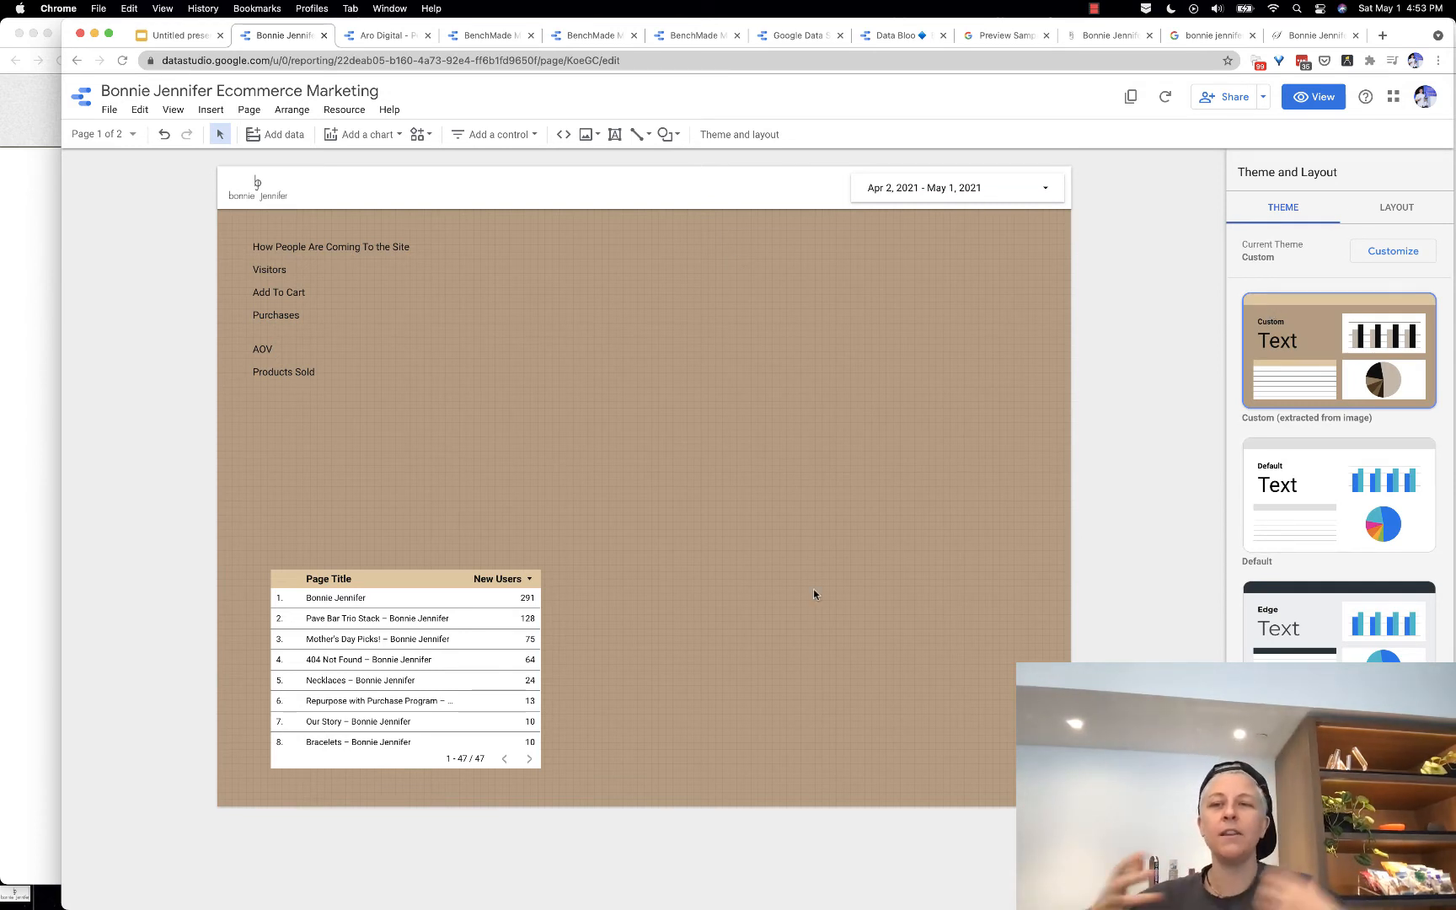
Step: Try a border weight of 2 on the header rectangle, then restore it to None
left_click(362, 185)
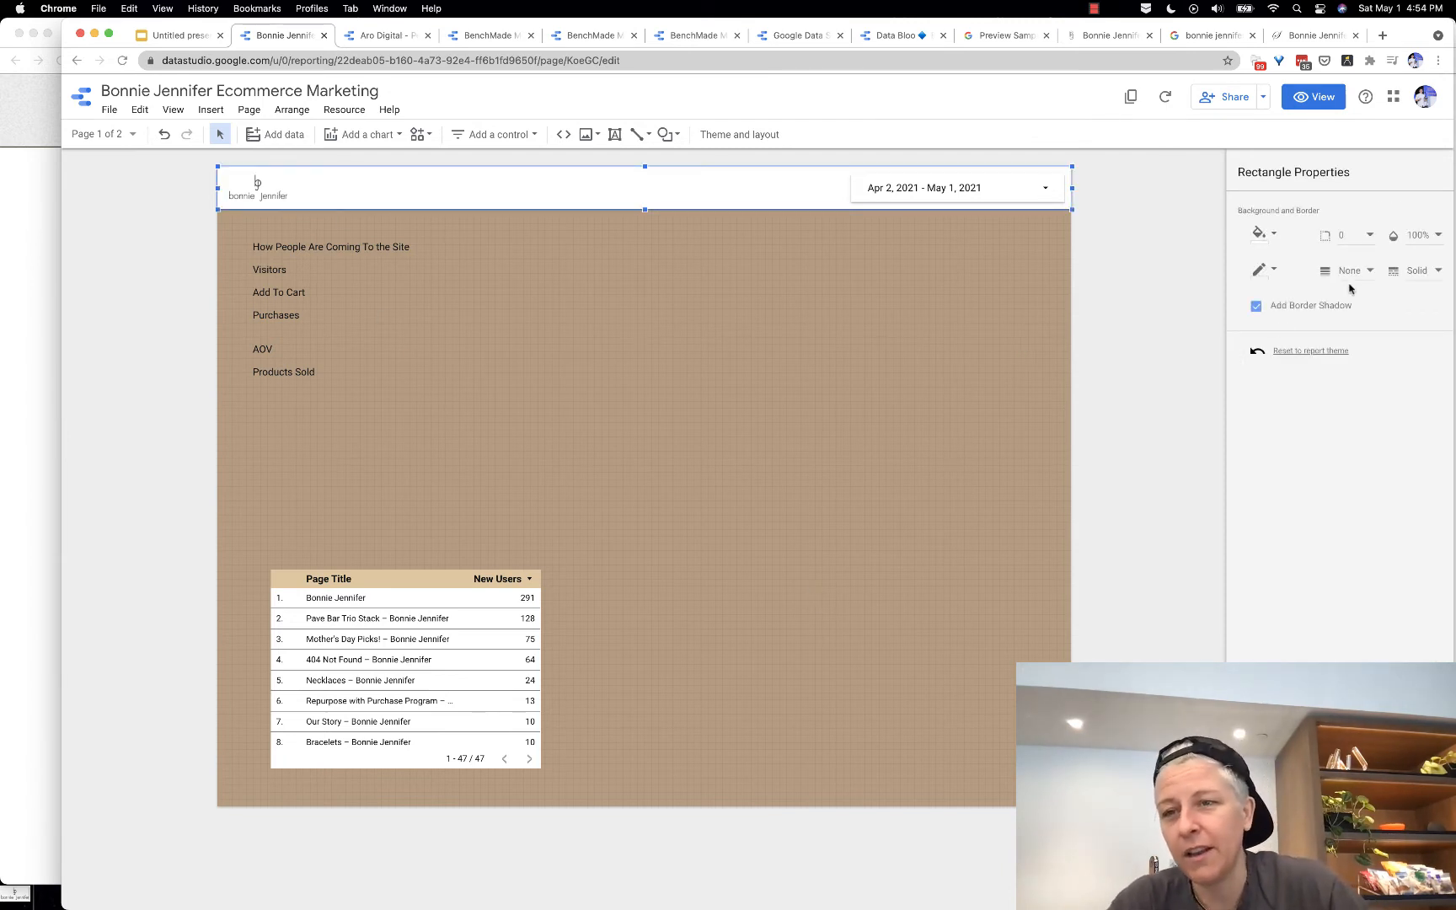
left_click(1349, 271)
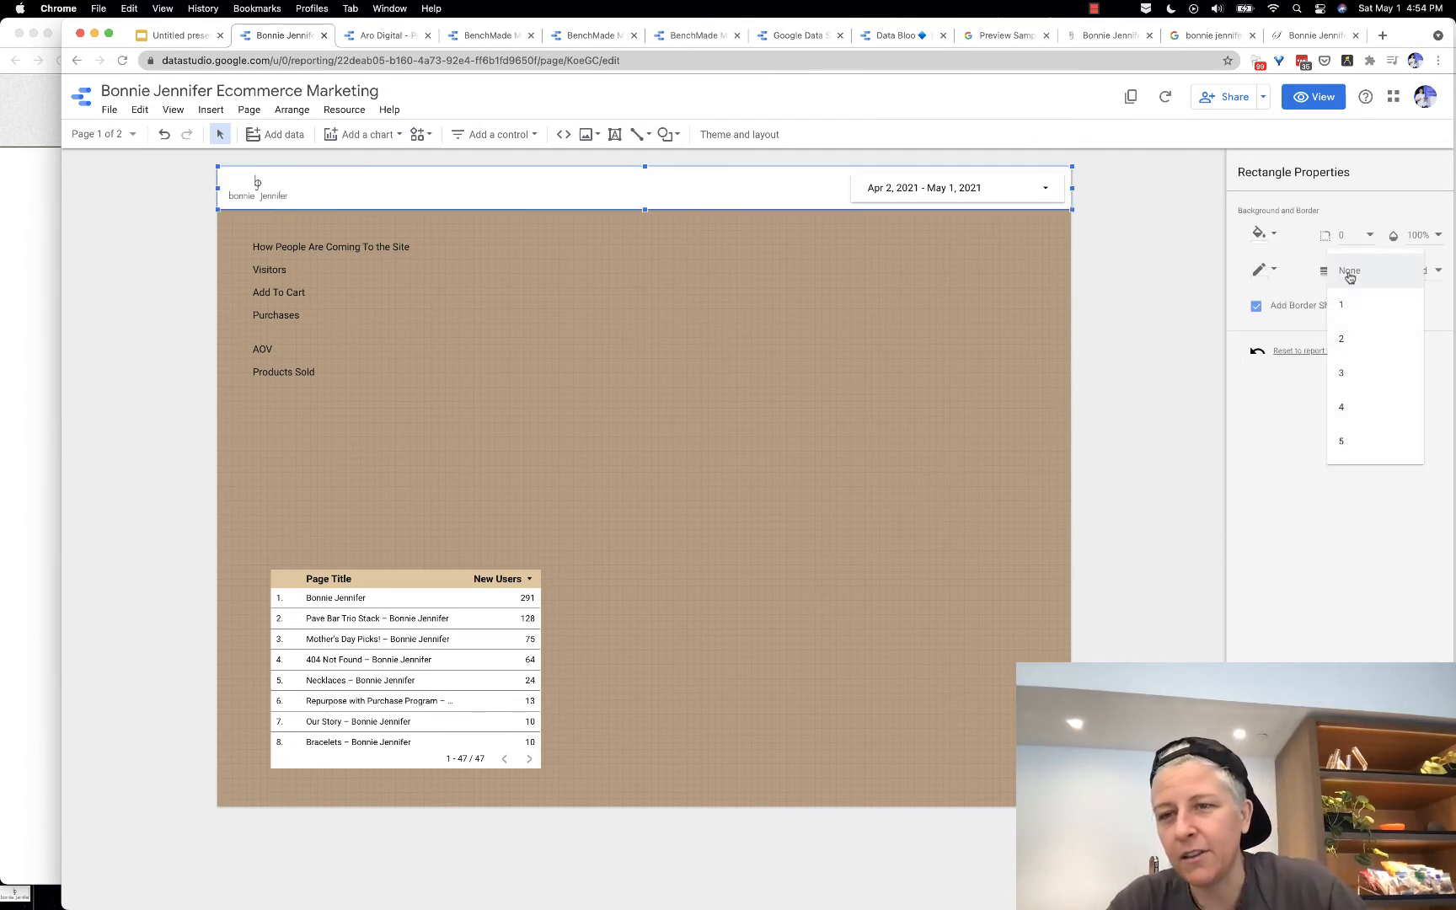
left_click(1346, 341)
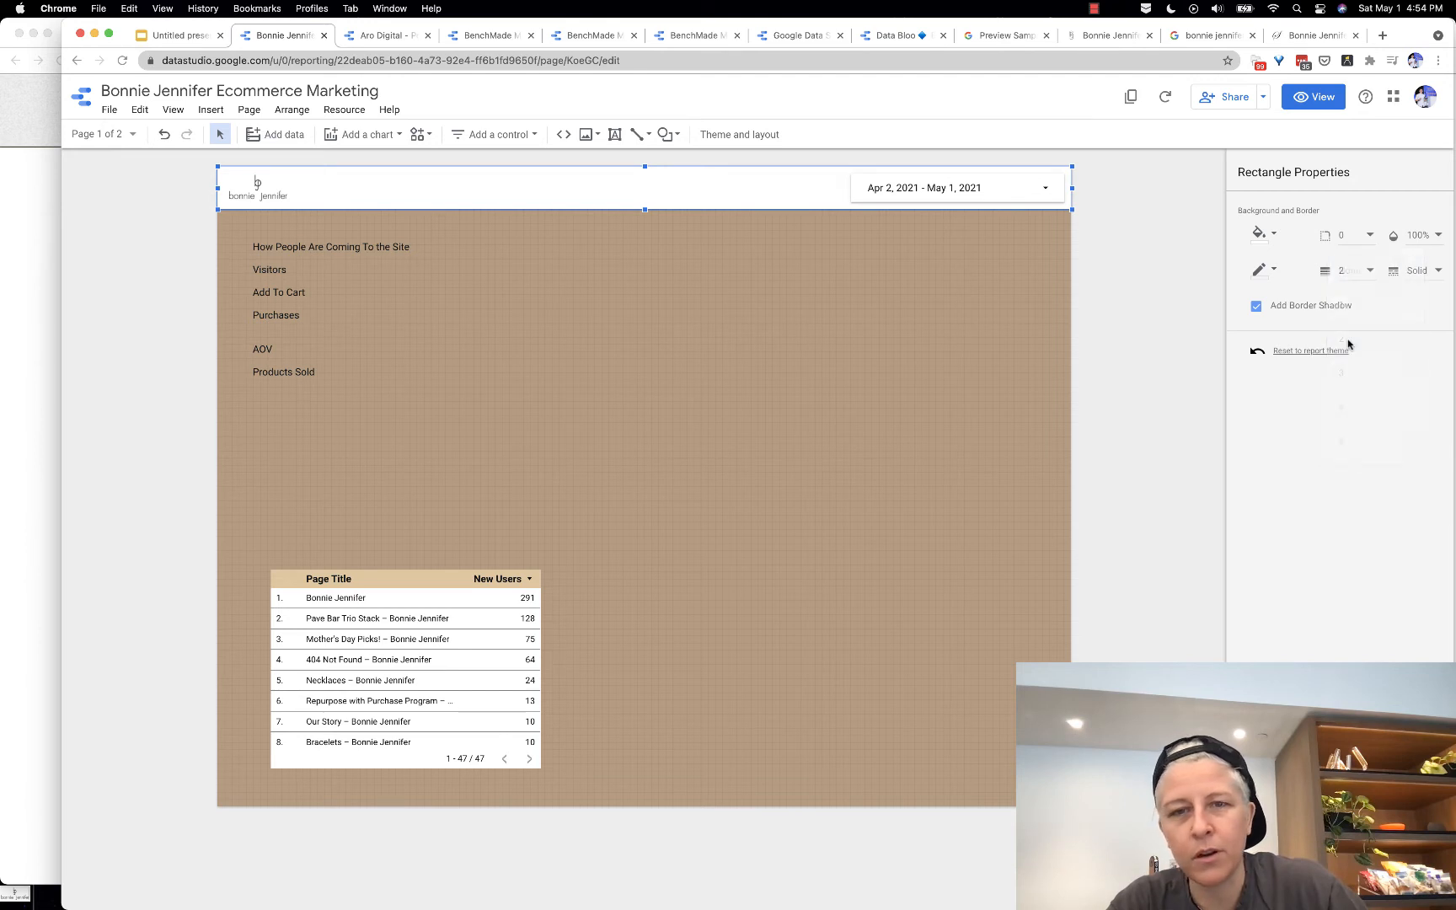
left_click(1346, 273)
left_click(1346, 204)
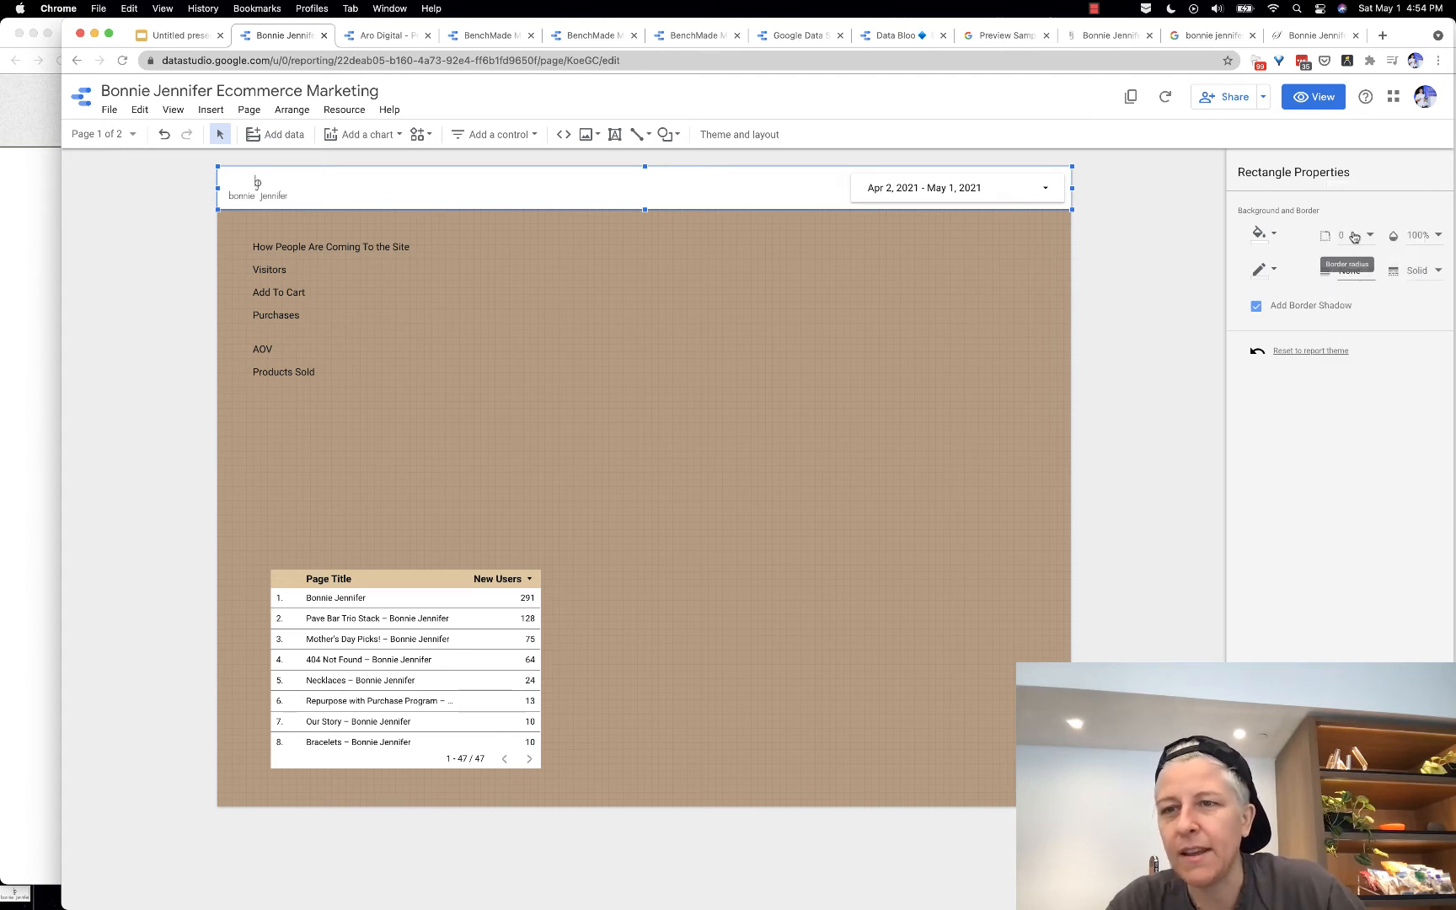
Step: Try a reduced opacity on the white header rectangle, then undo the change
left_click(1121, 295)
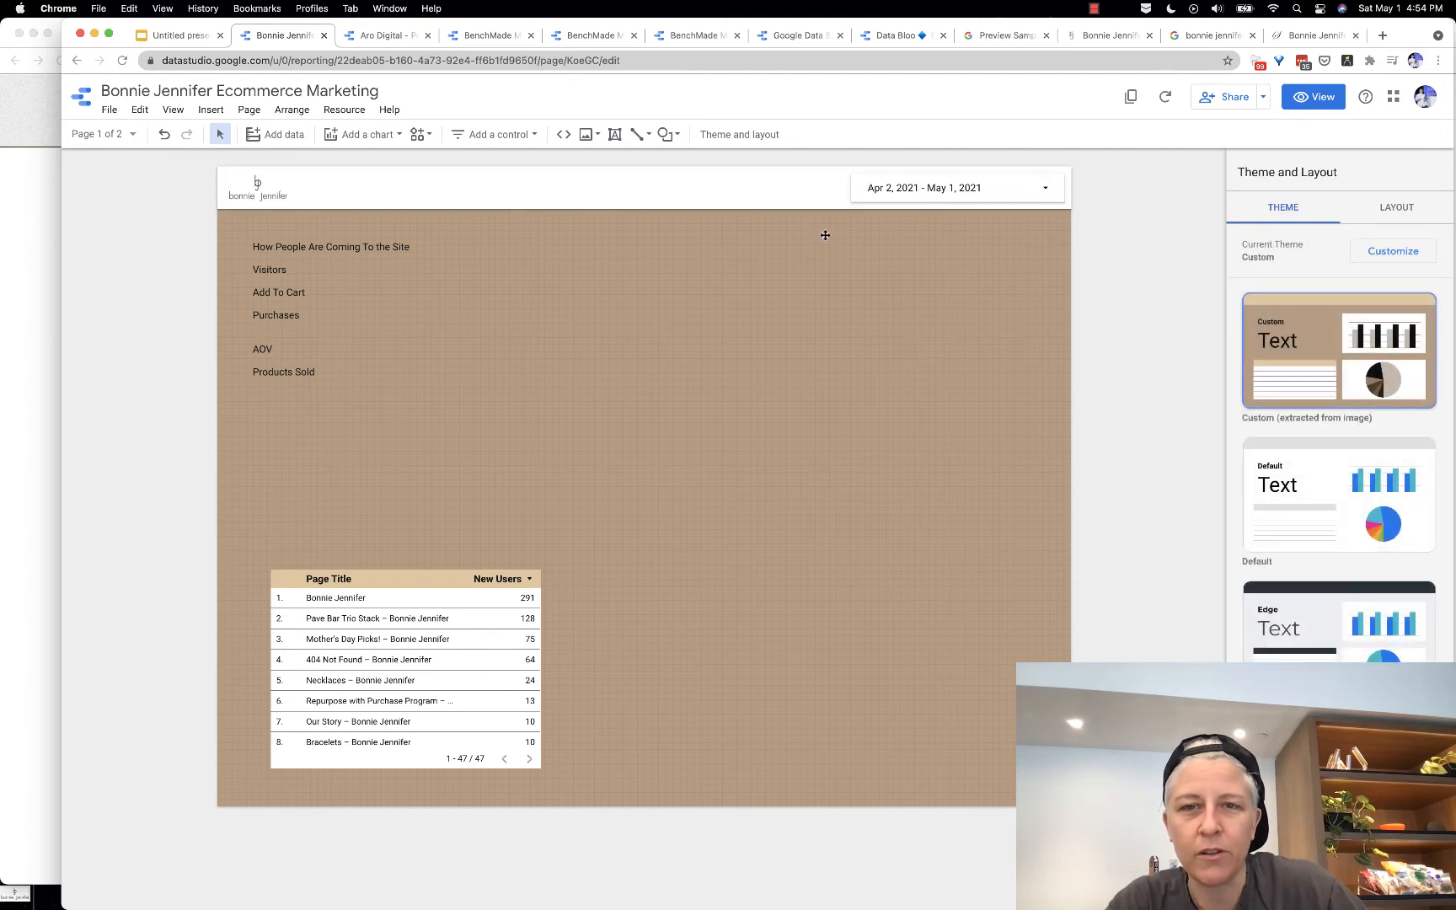
left_click(748, 197)
left_click(1408, 235)
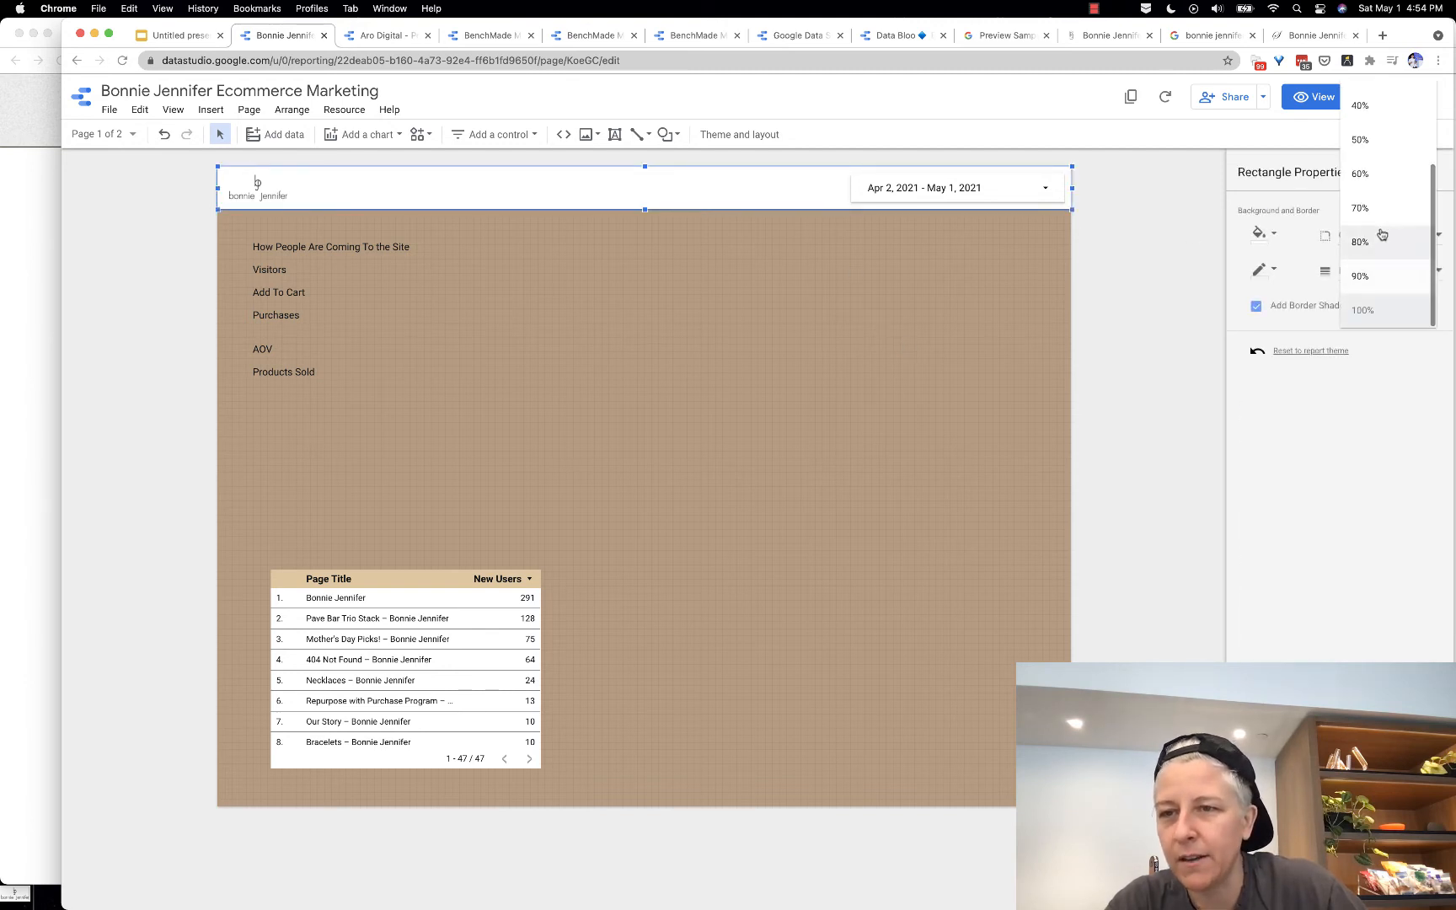
left_click(720, 447)
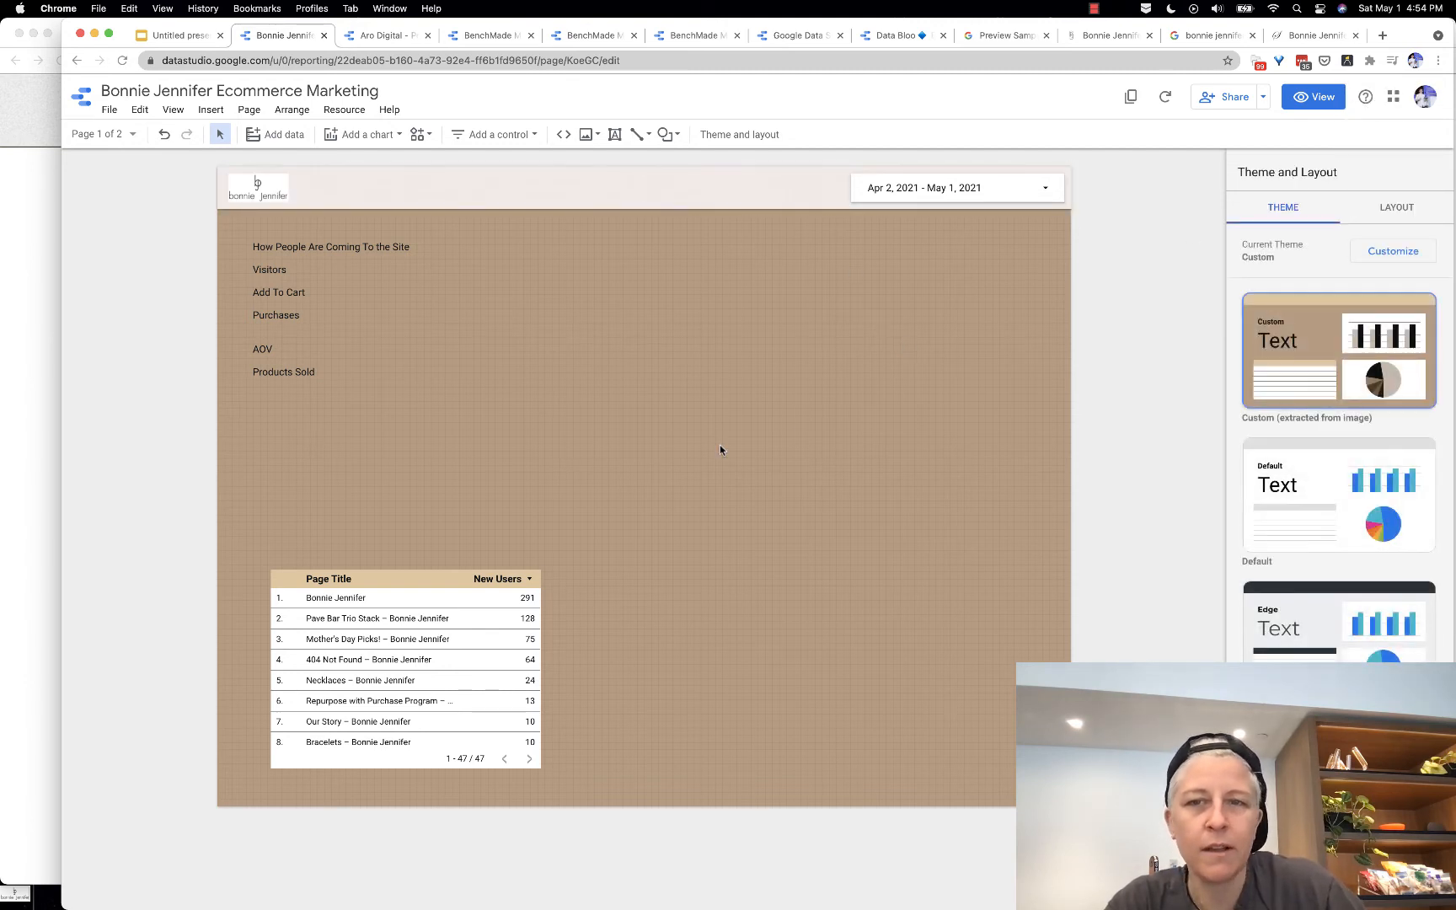
key("super+z")
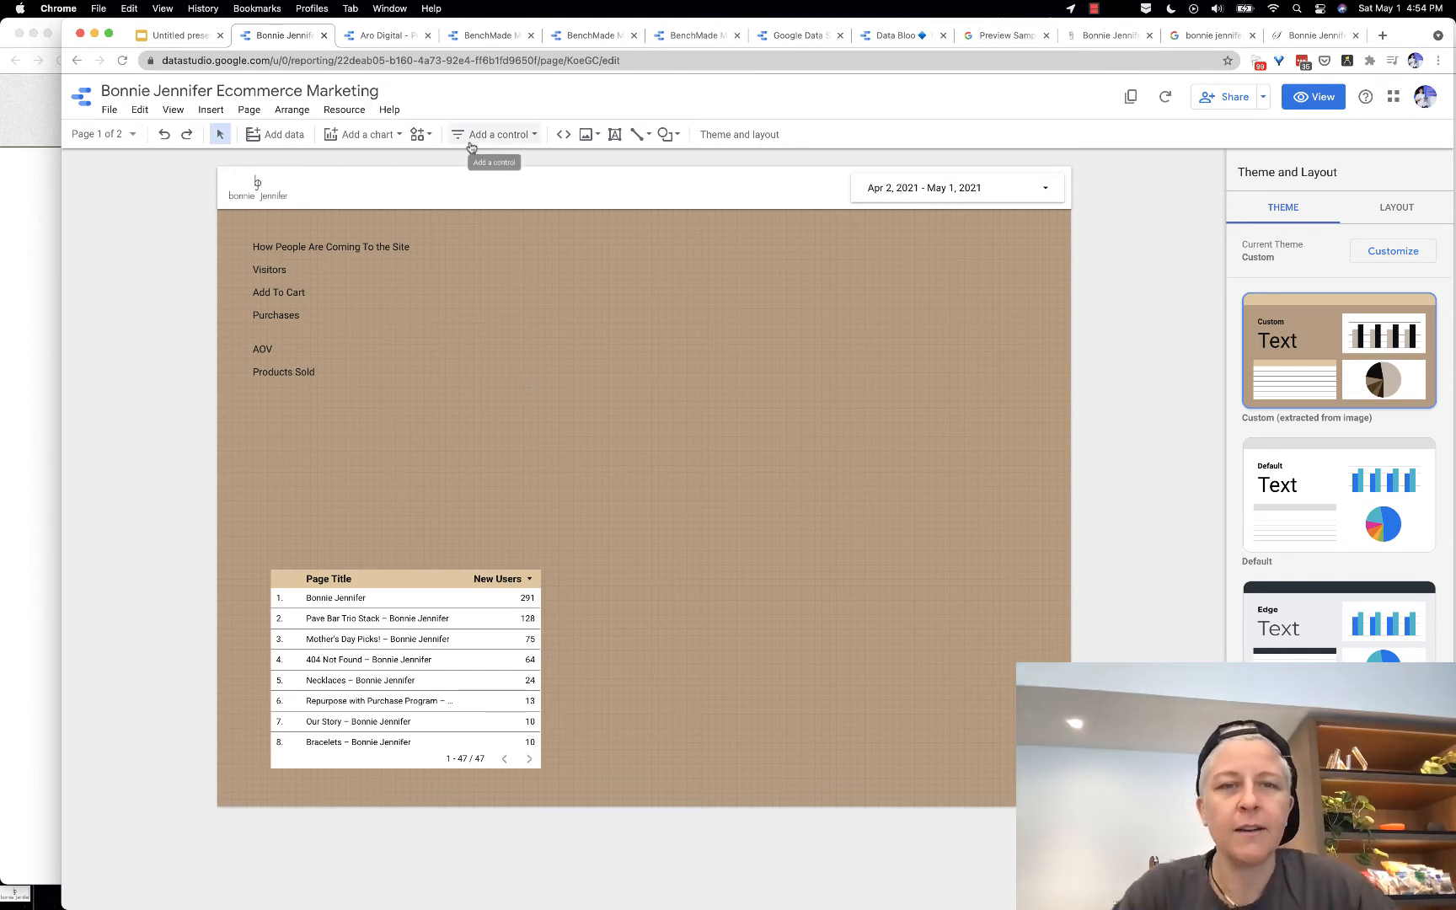
left_click(562, 137)
left_click(589, 317)
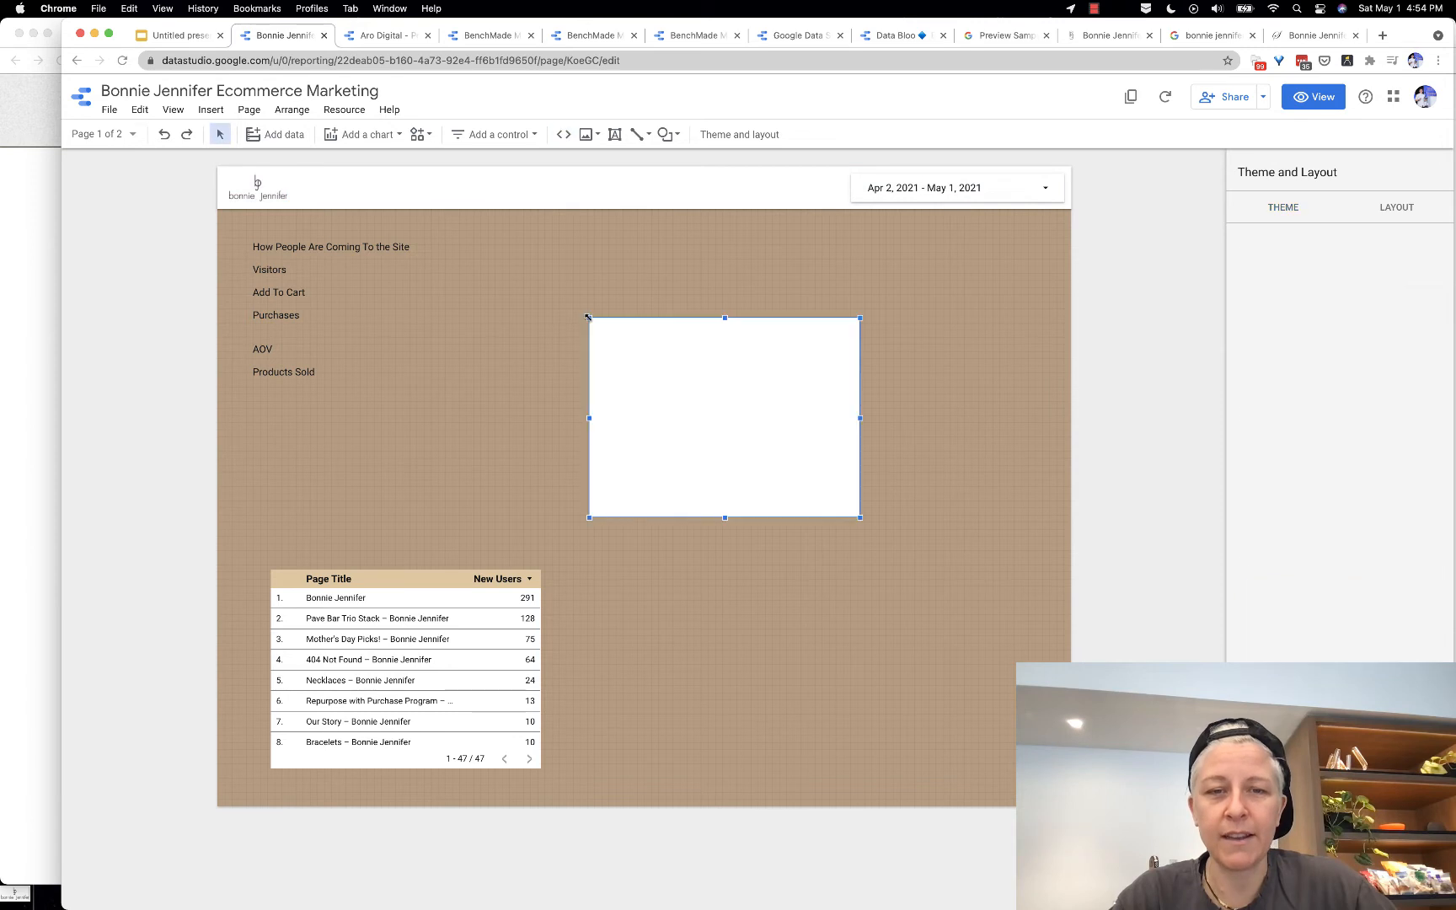
left_click(1259, 264)
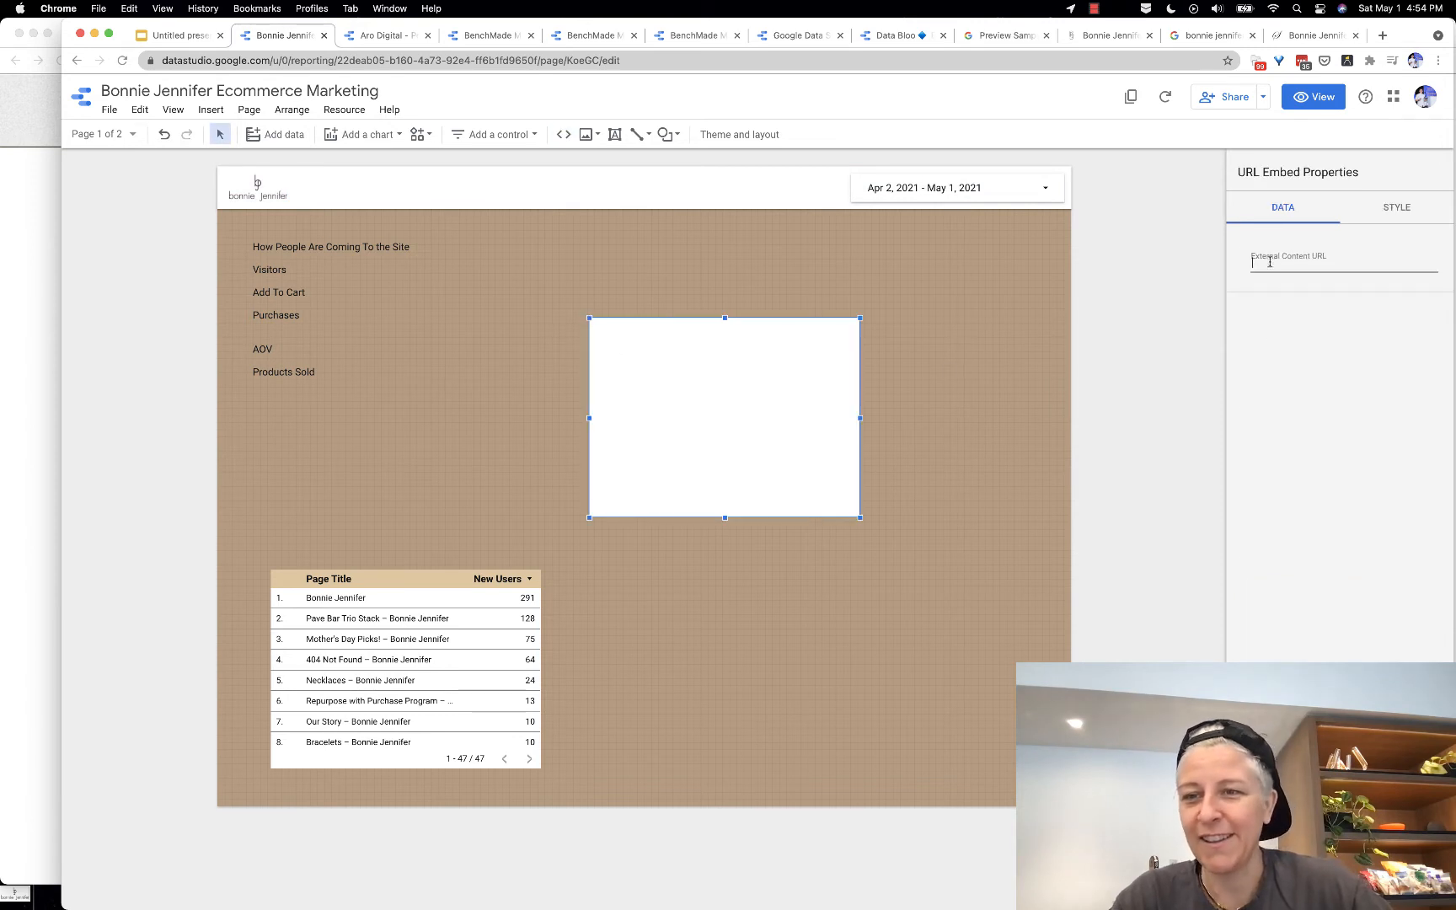
type("https://bonnieje")
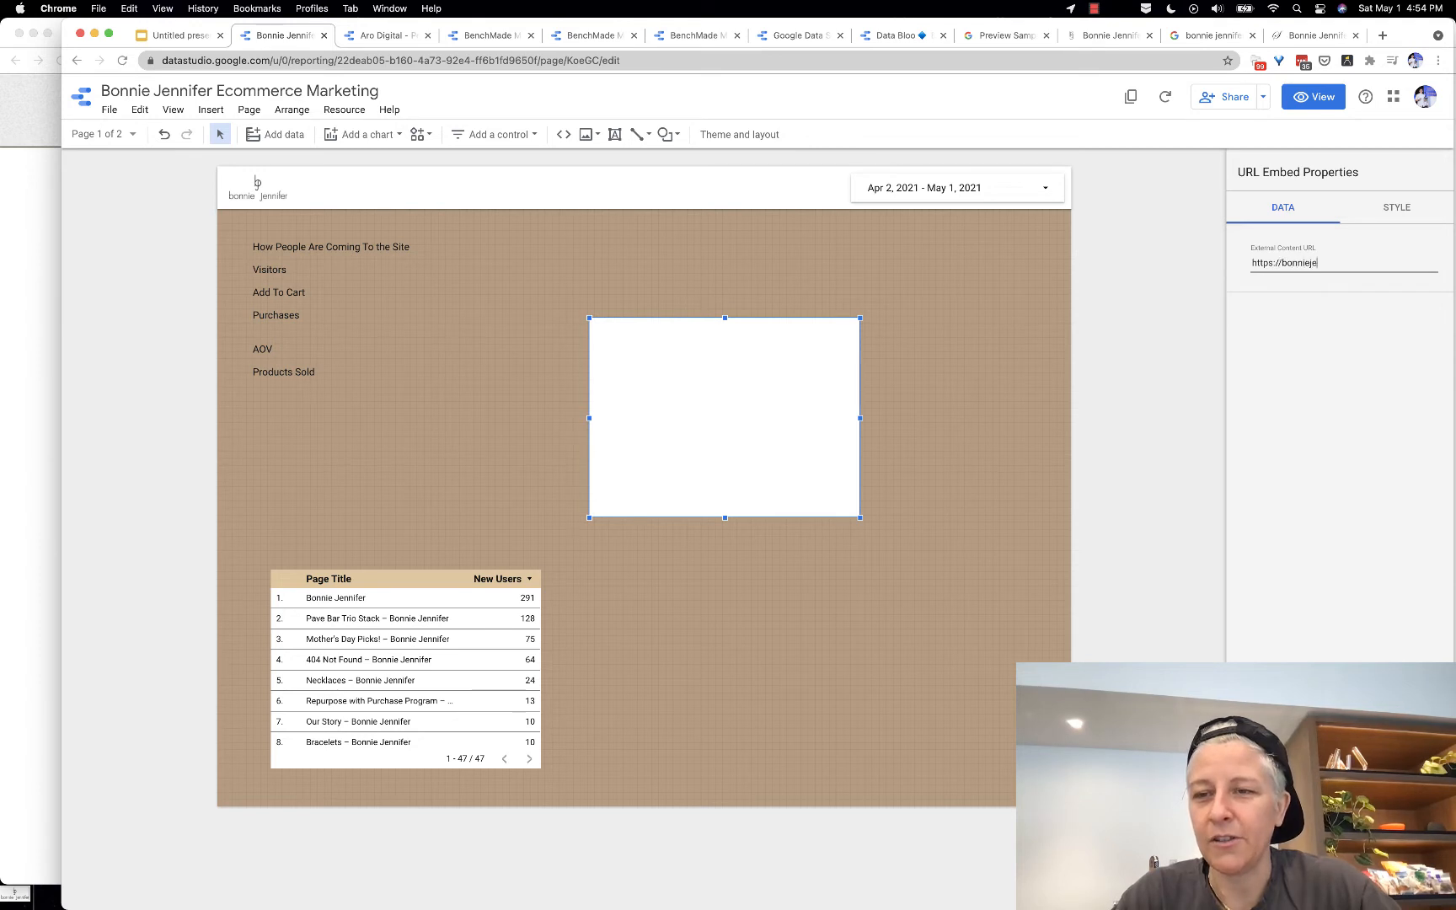
type("nnifer.com")
key("Return")
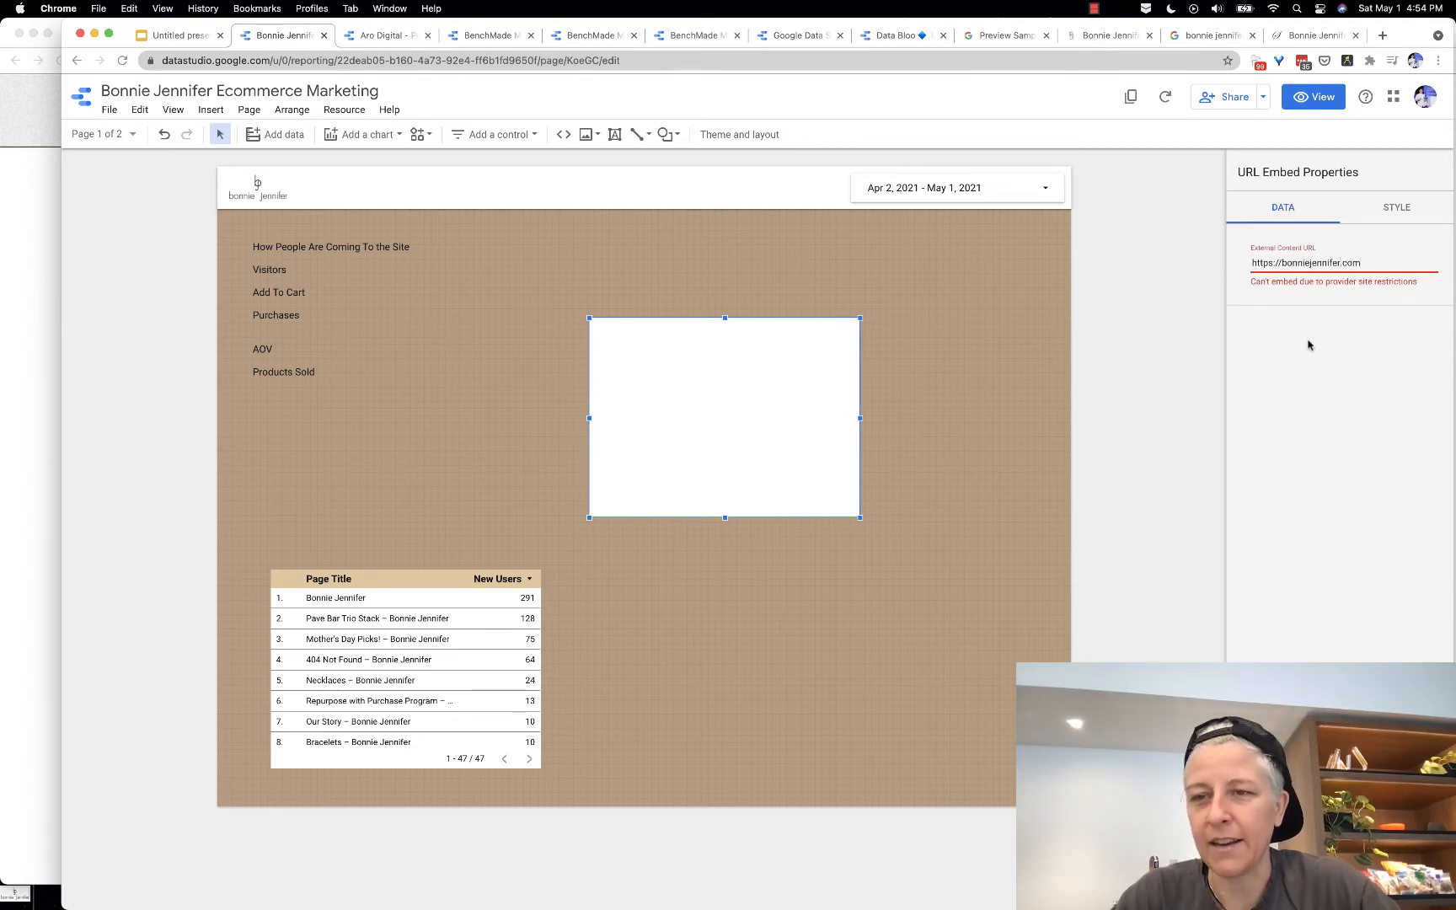
Step: Try weather.com as the embed's external content URL, then clear it and delete the embed from the page
triple_click(1289, 262)
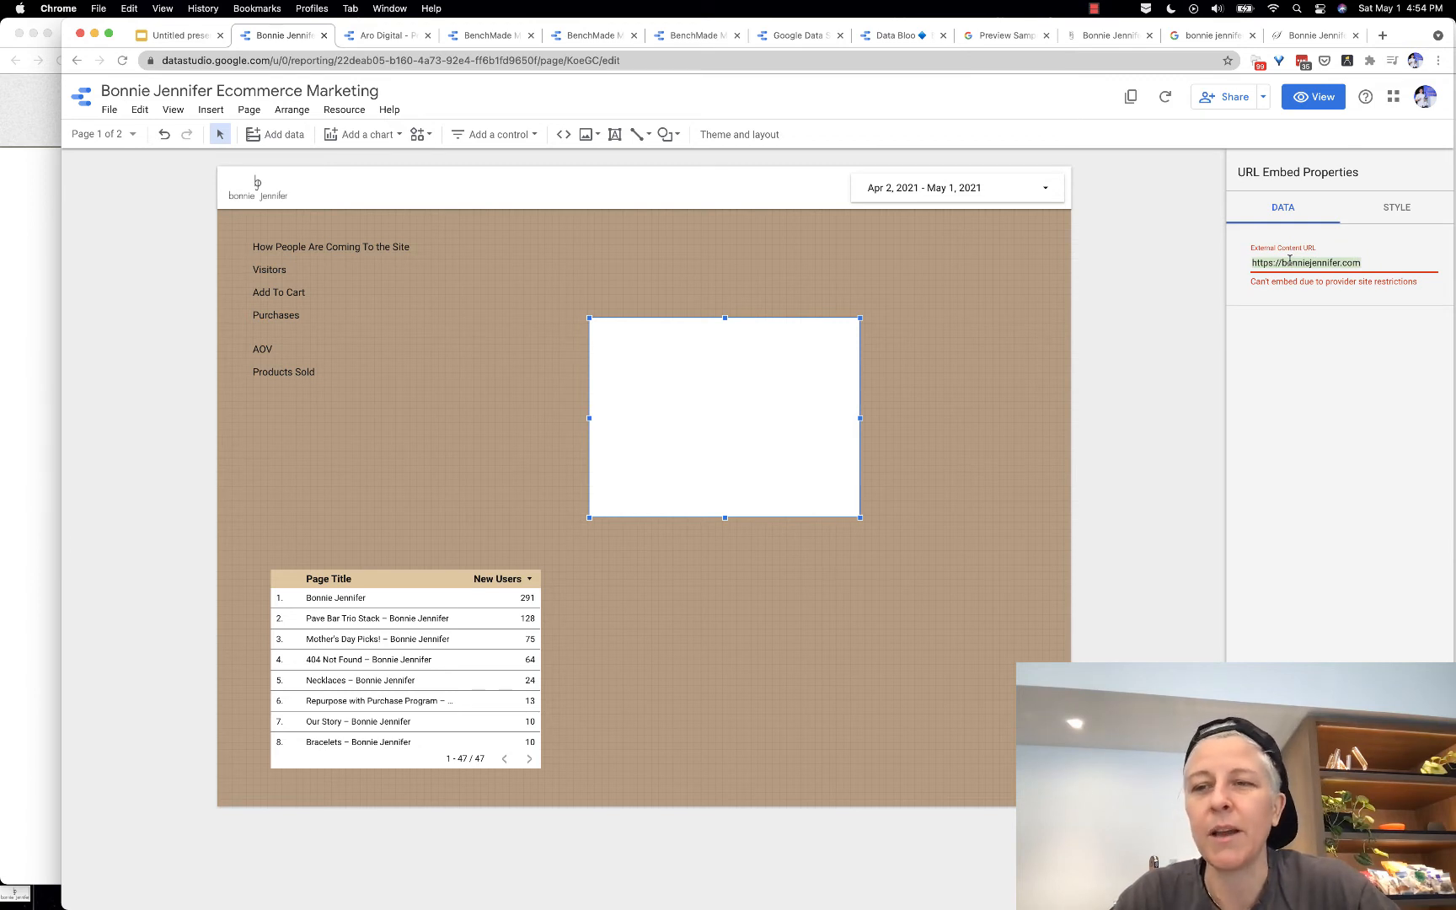
type("weather.com")
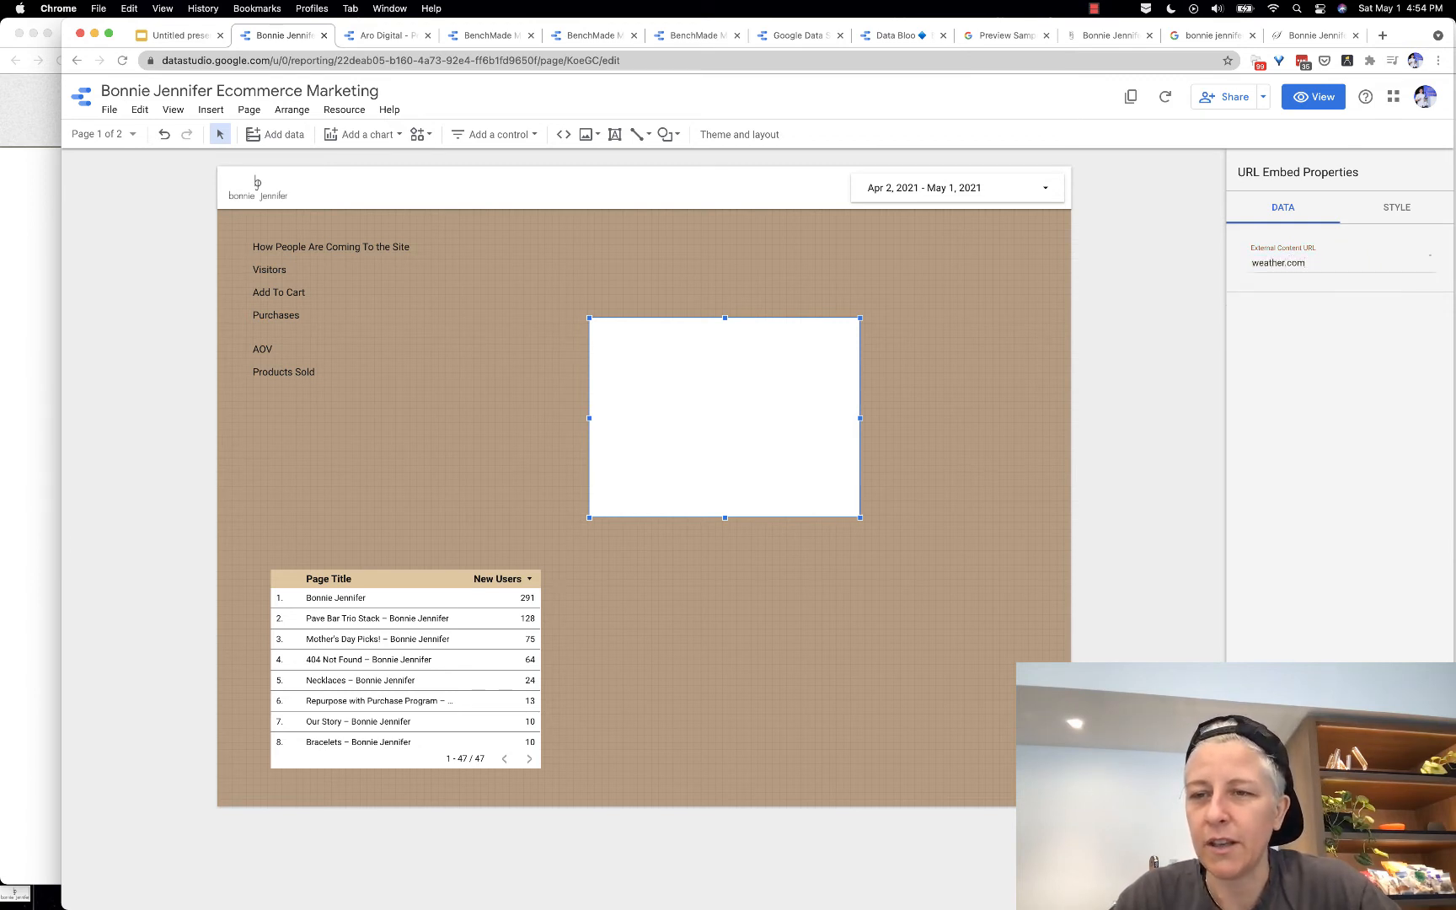
triple_click(1269, 262)
key("BackSpace")
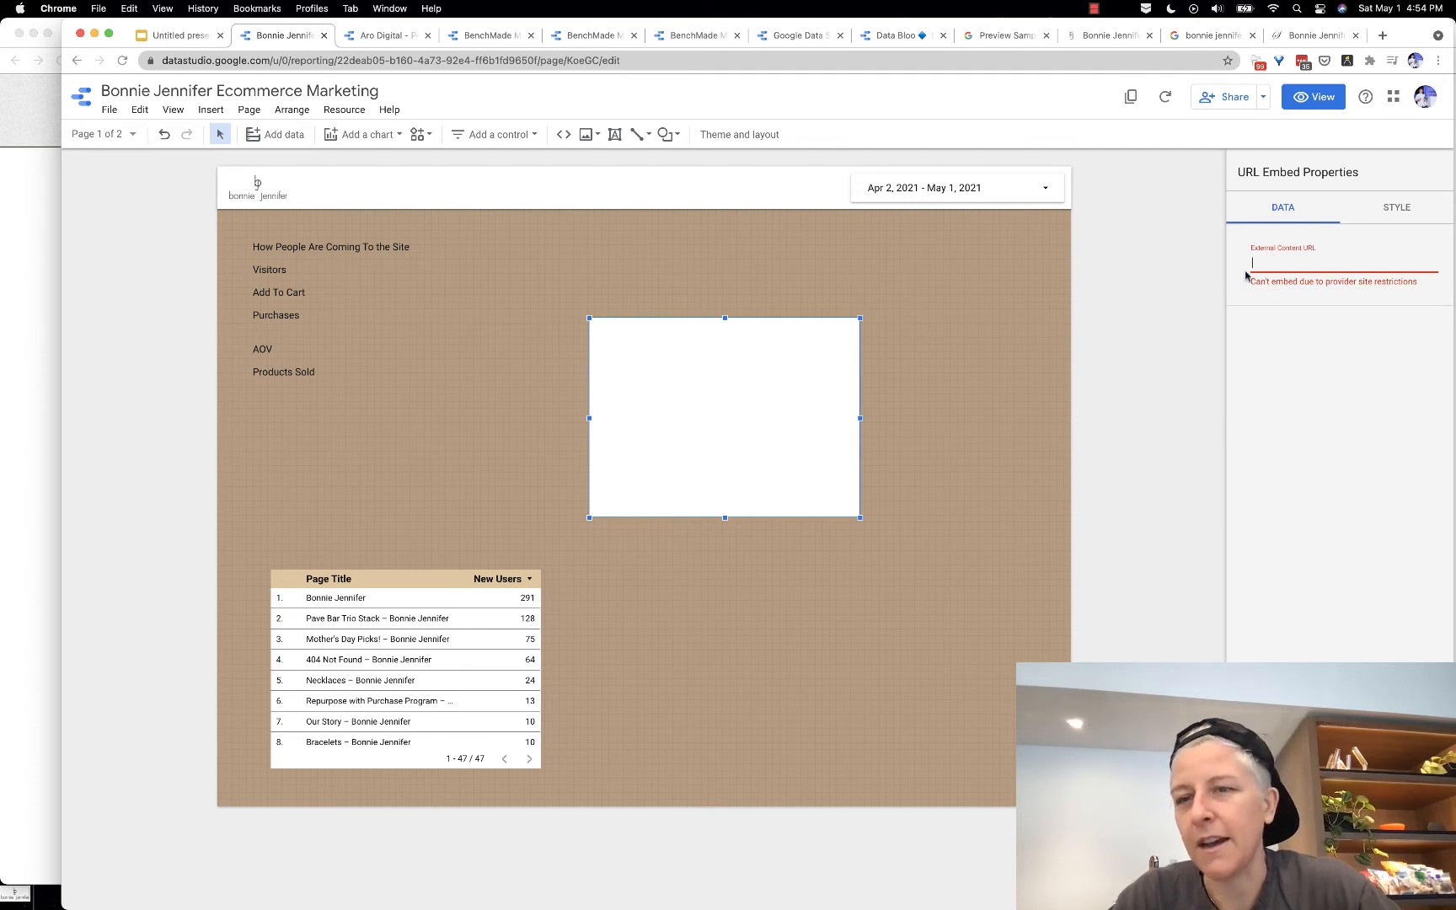
left_click(790, 387)
key("BackSpace")
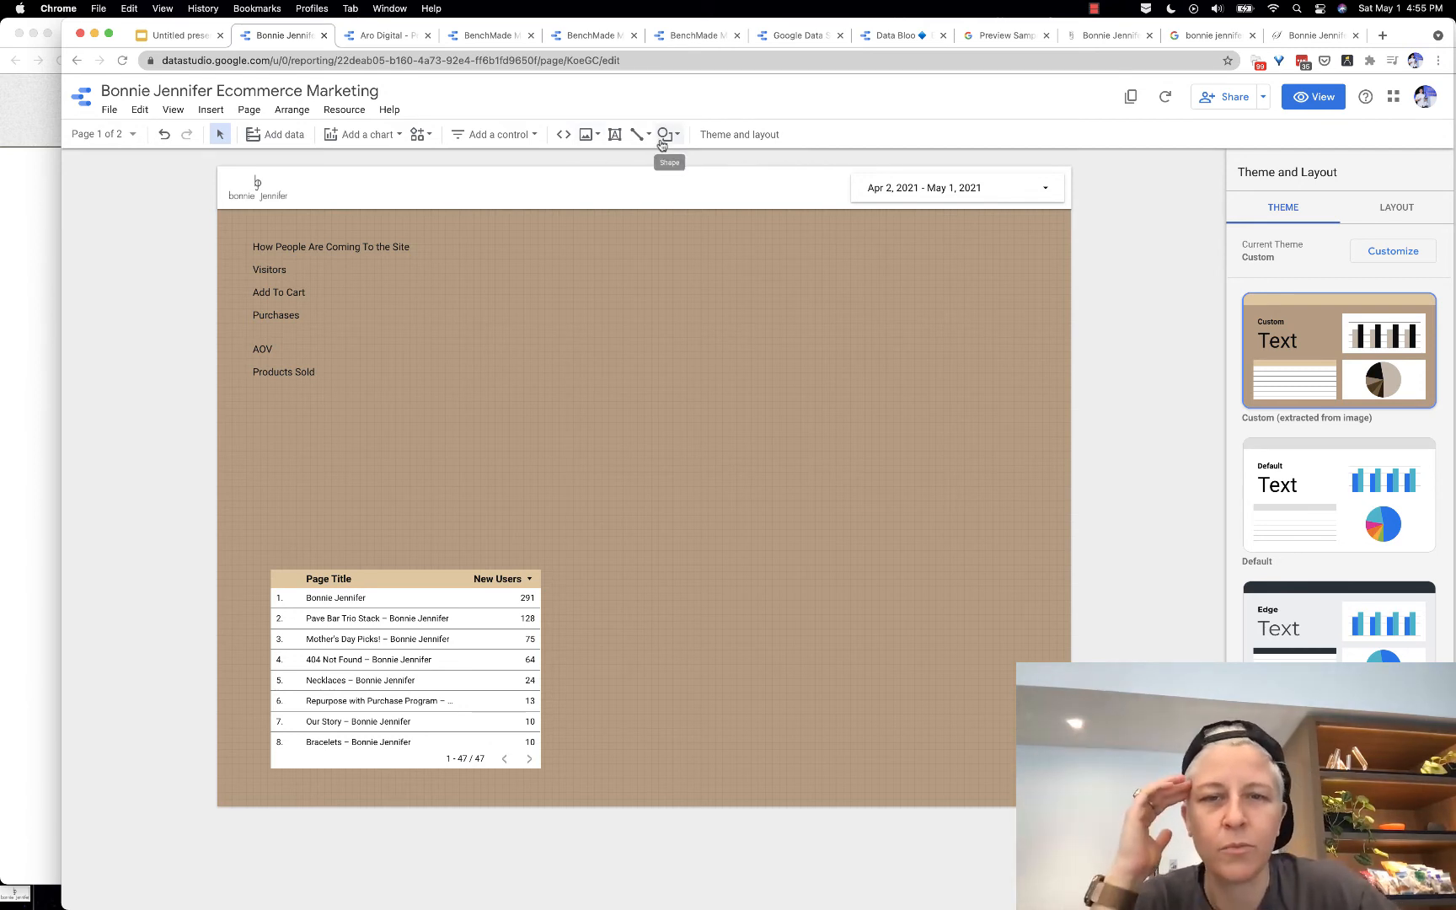
left_click(592, 139)
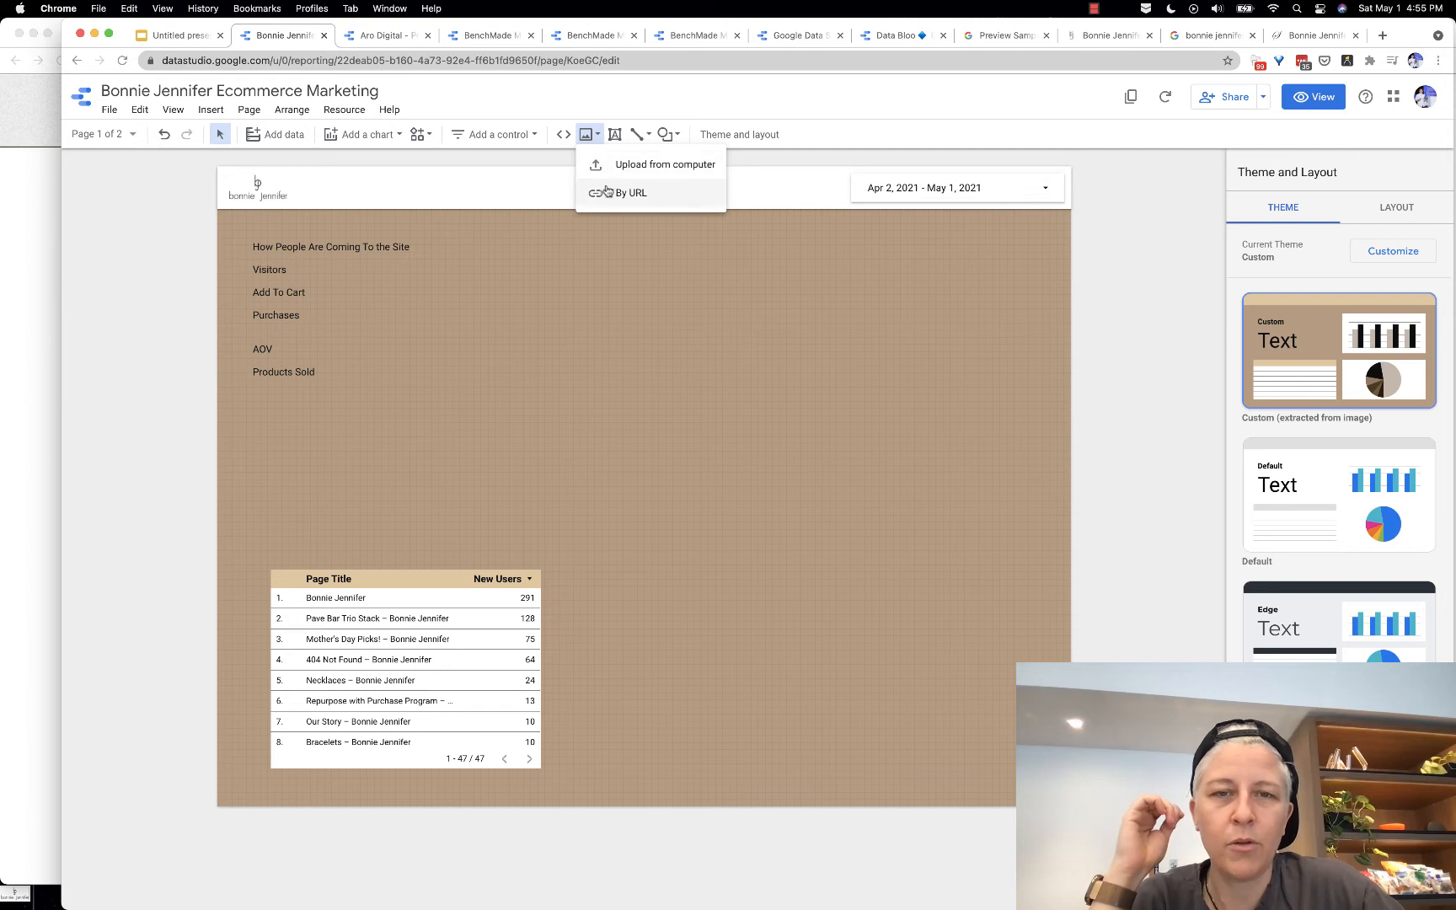
left_click(588, 134)
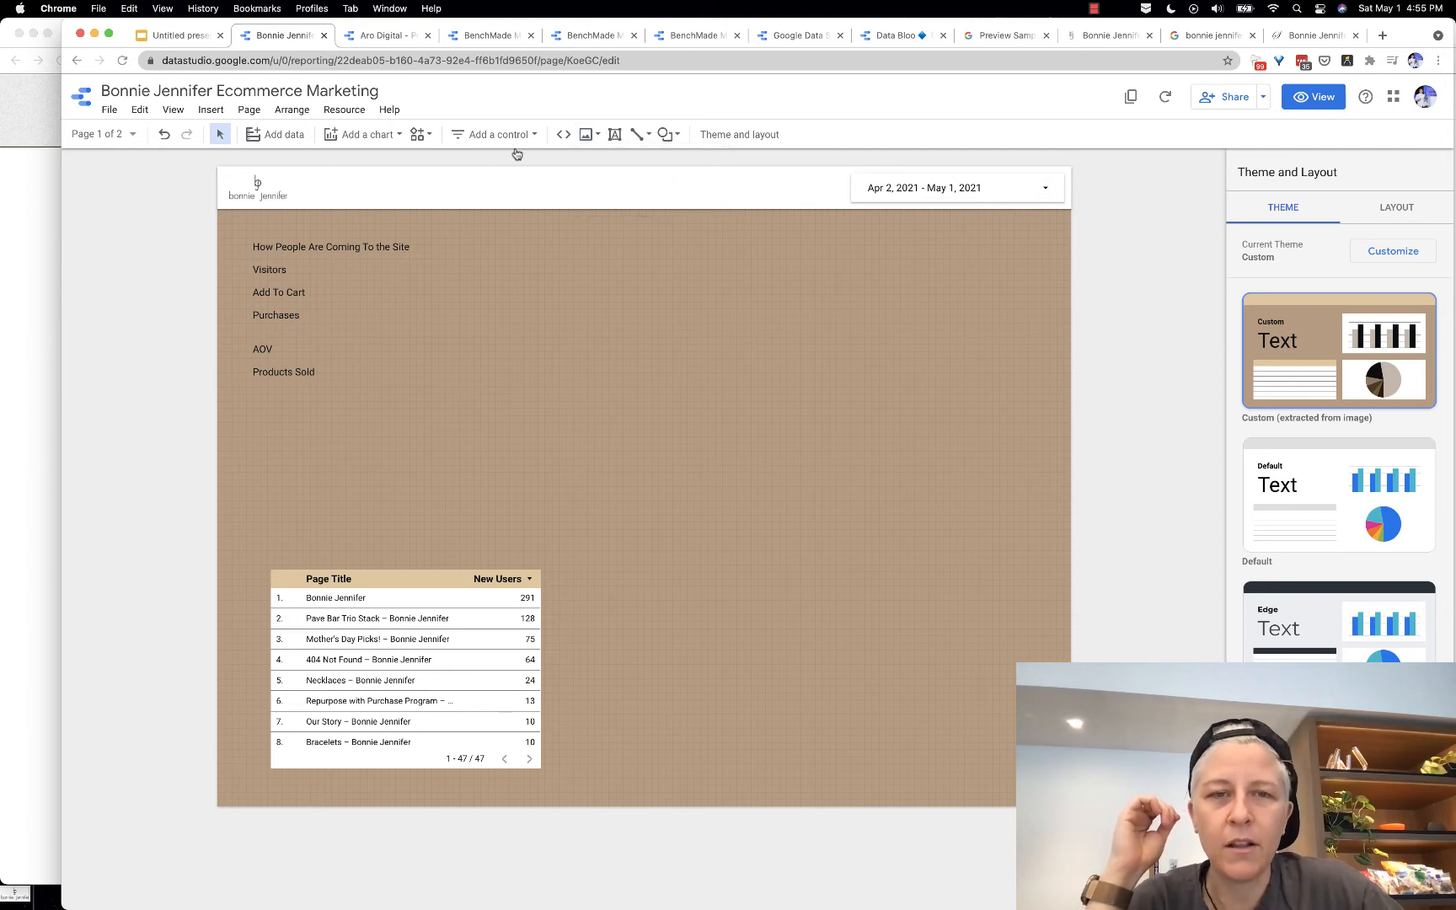
Step: Place a checkbox control below the date range control and check its configuration details
left_click(498, 134)
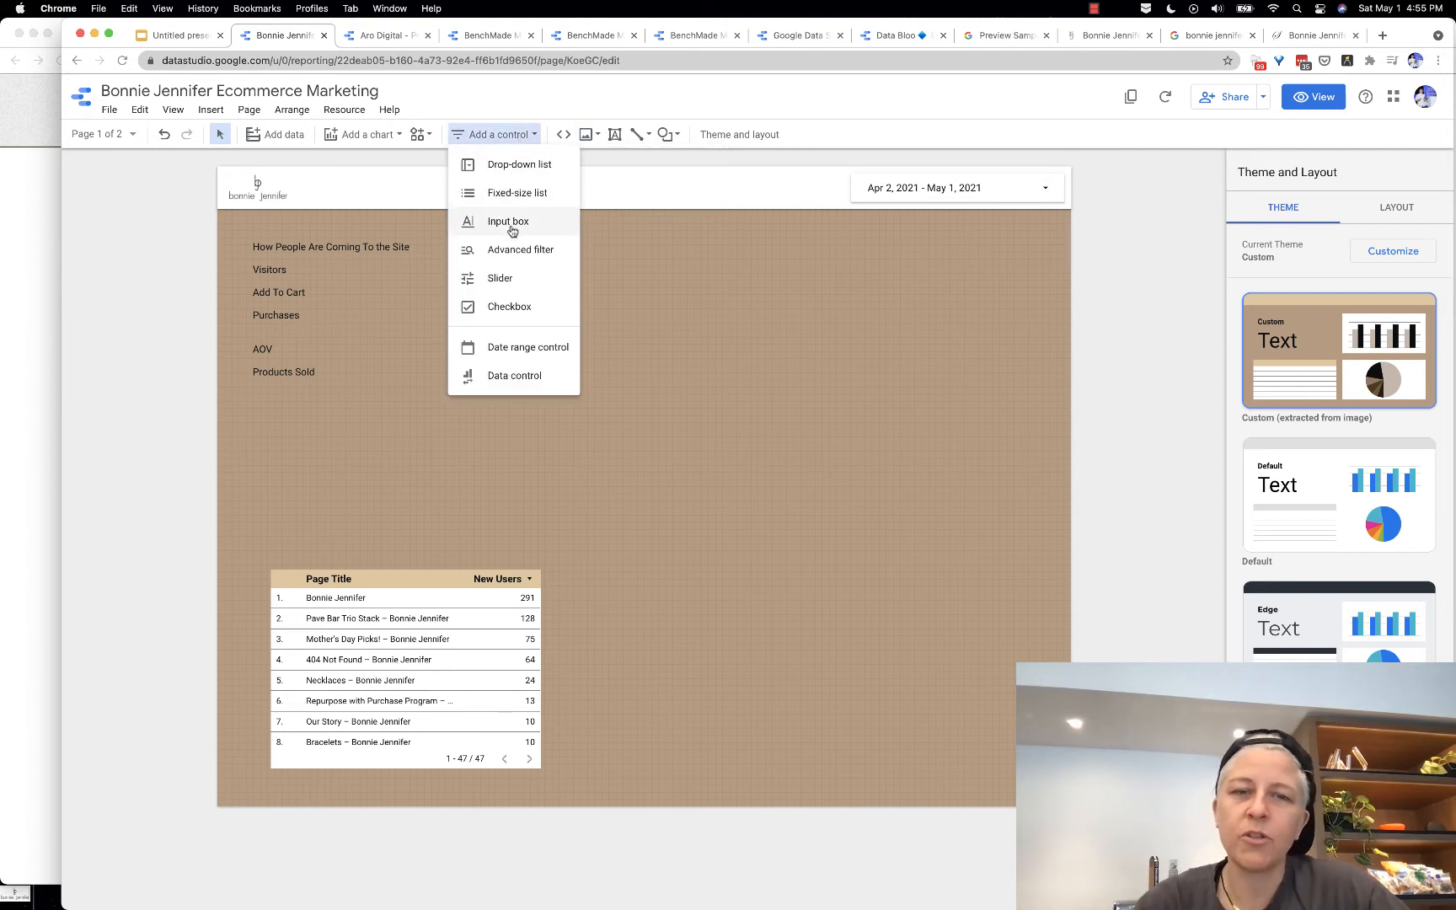
left_click(499, 306)
left_click(708, 273)
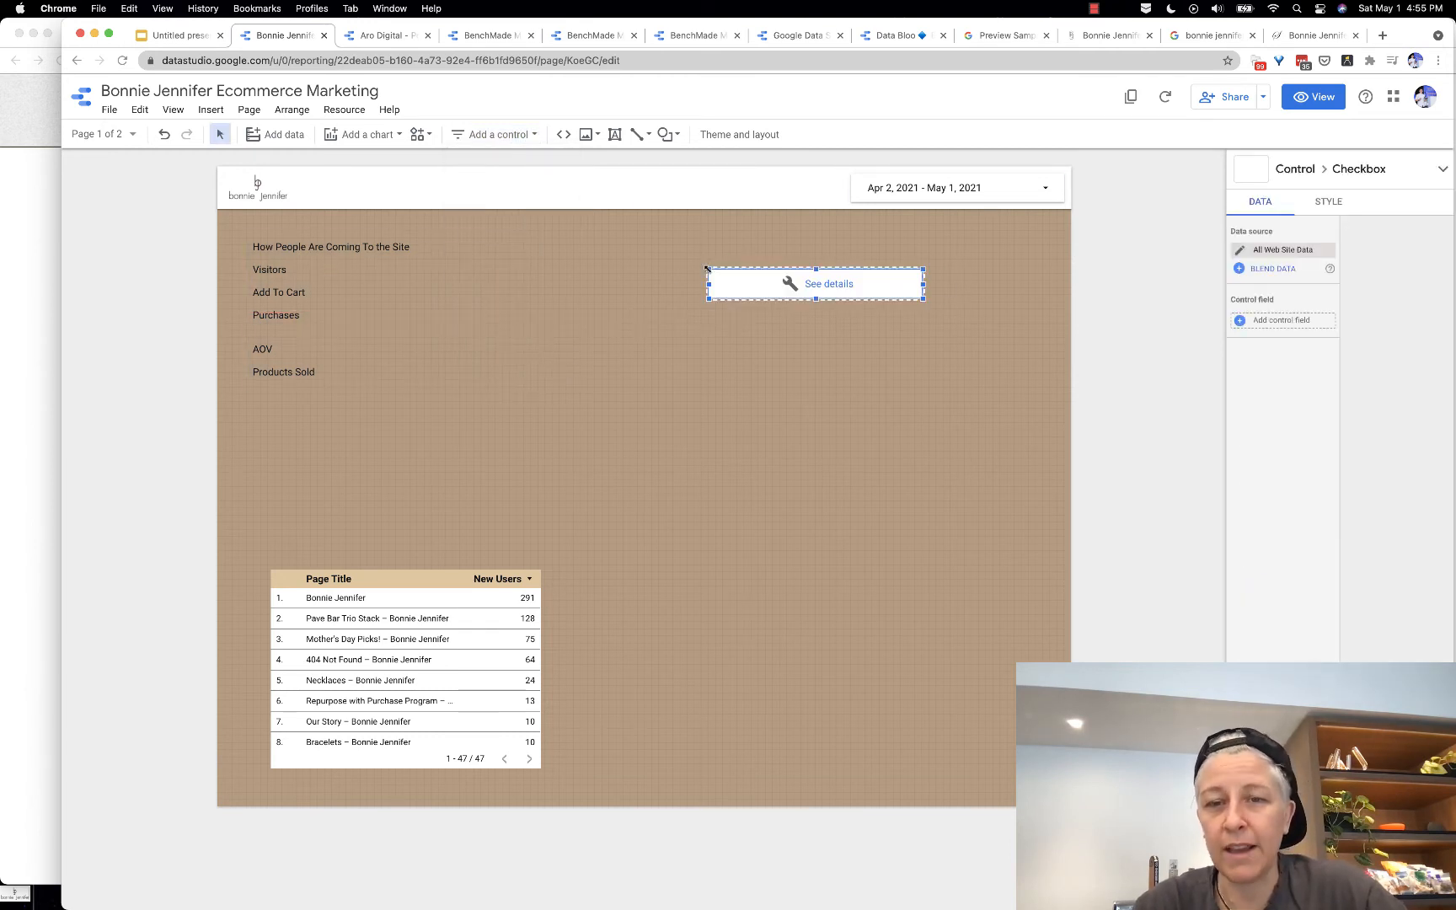
left_click(824, 287)
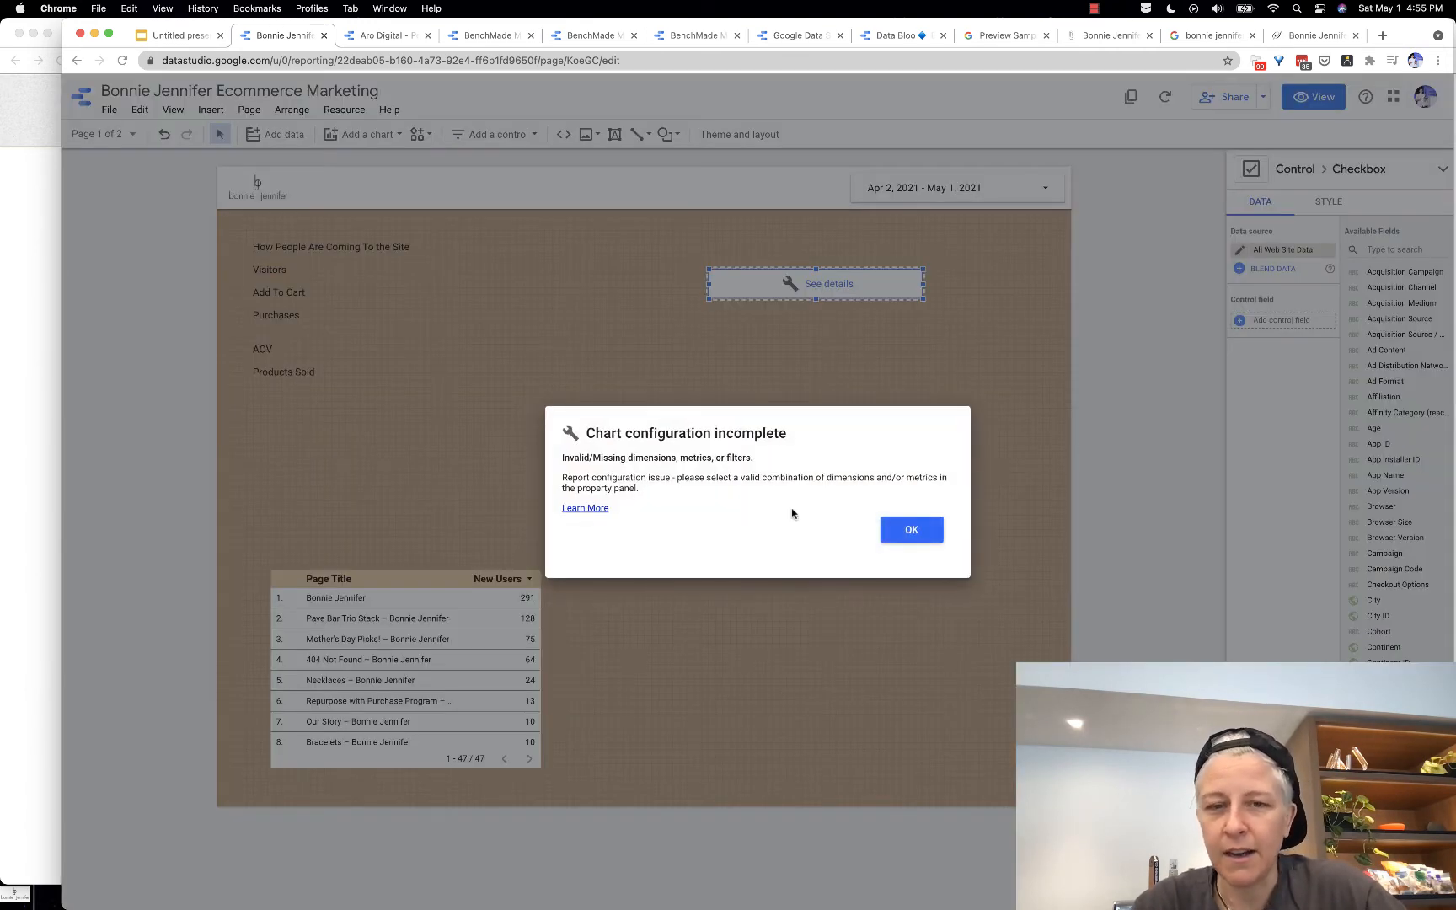
left_click(898, 531)
left_click(809, 290)
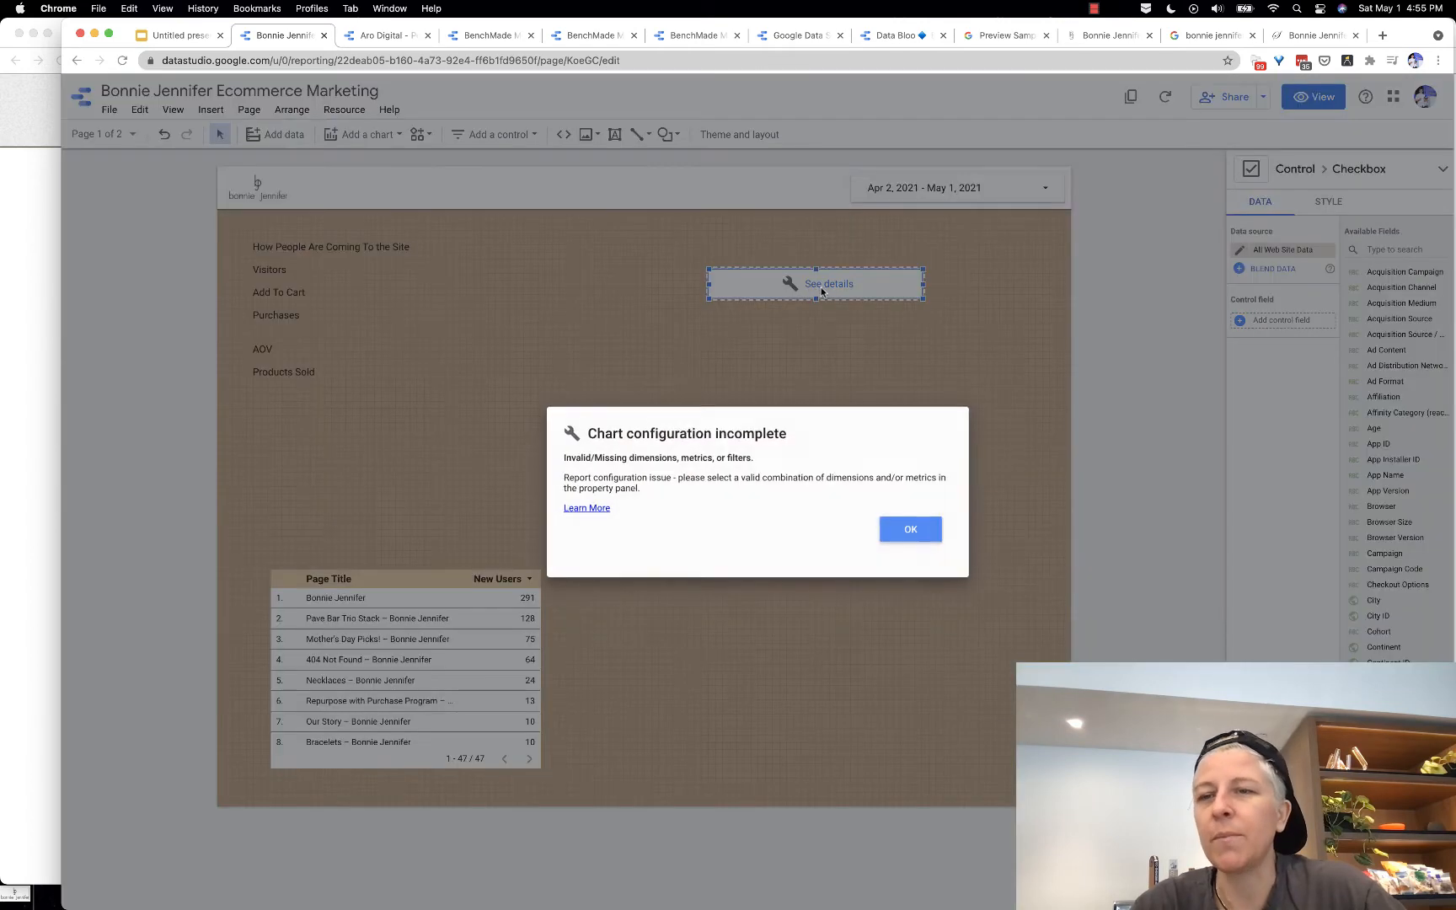
left_click(911, 530)
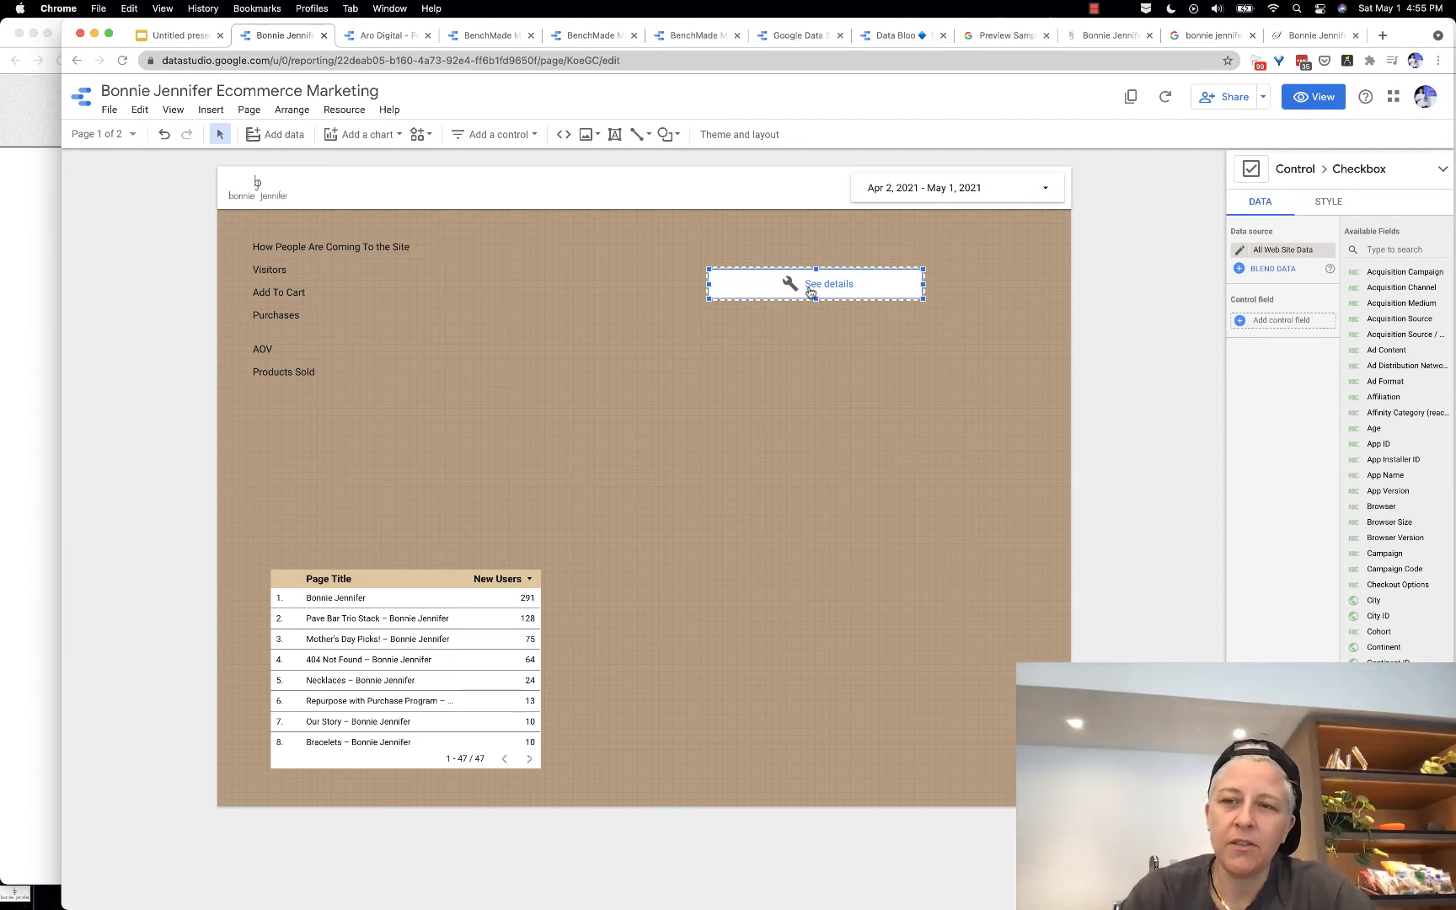
Step: Remove the All Web Site Data source from the checkbox control and look through the other available data sources
left_click(1327, 252)
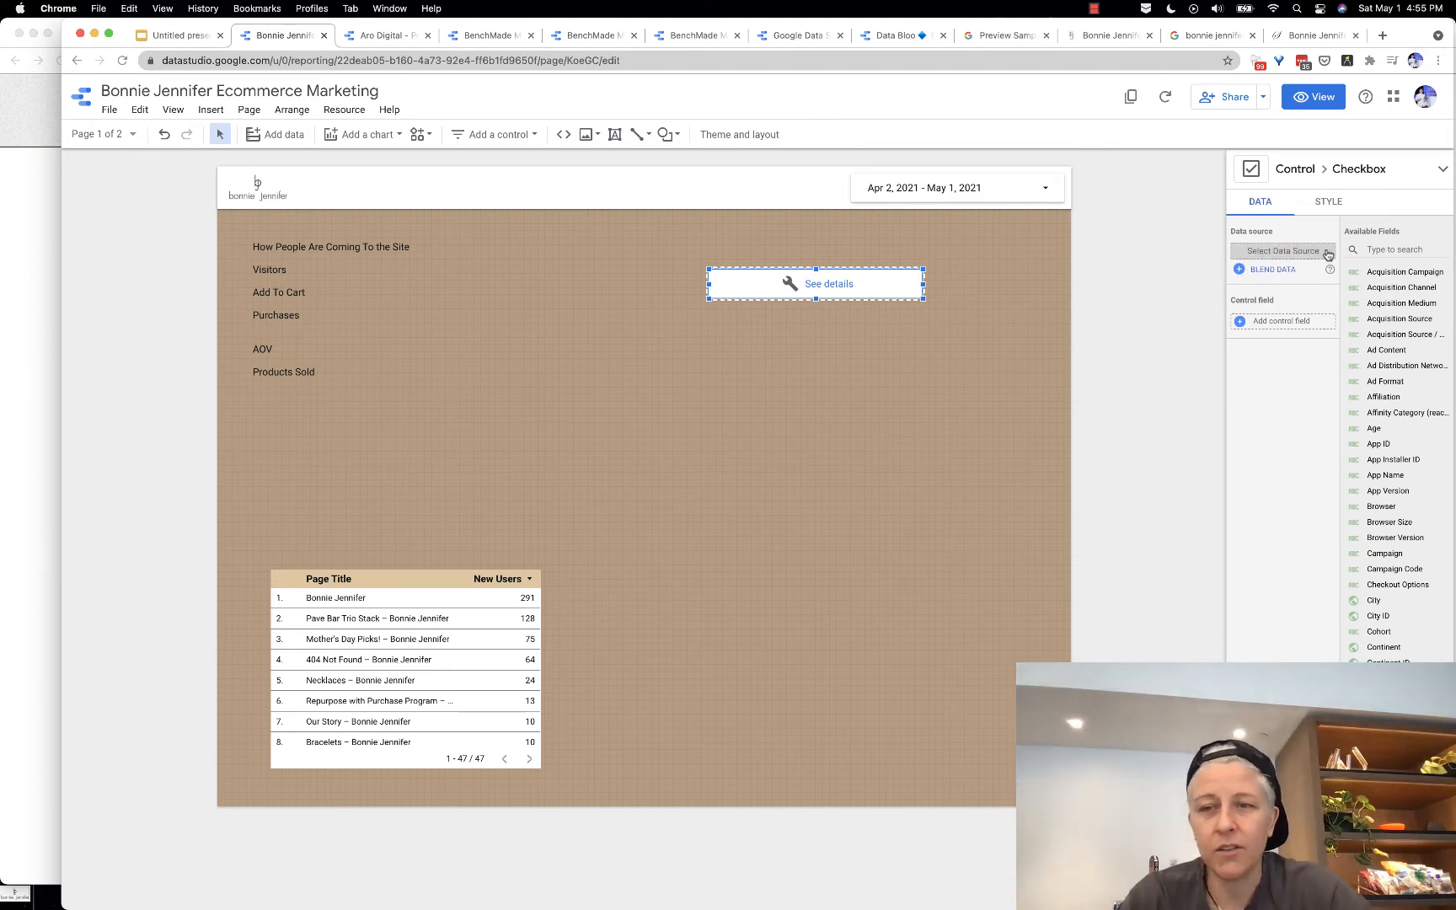
left_click(1295, 254)
scroll(1251, 333, "down", 5)
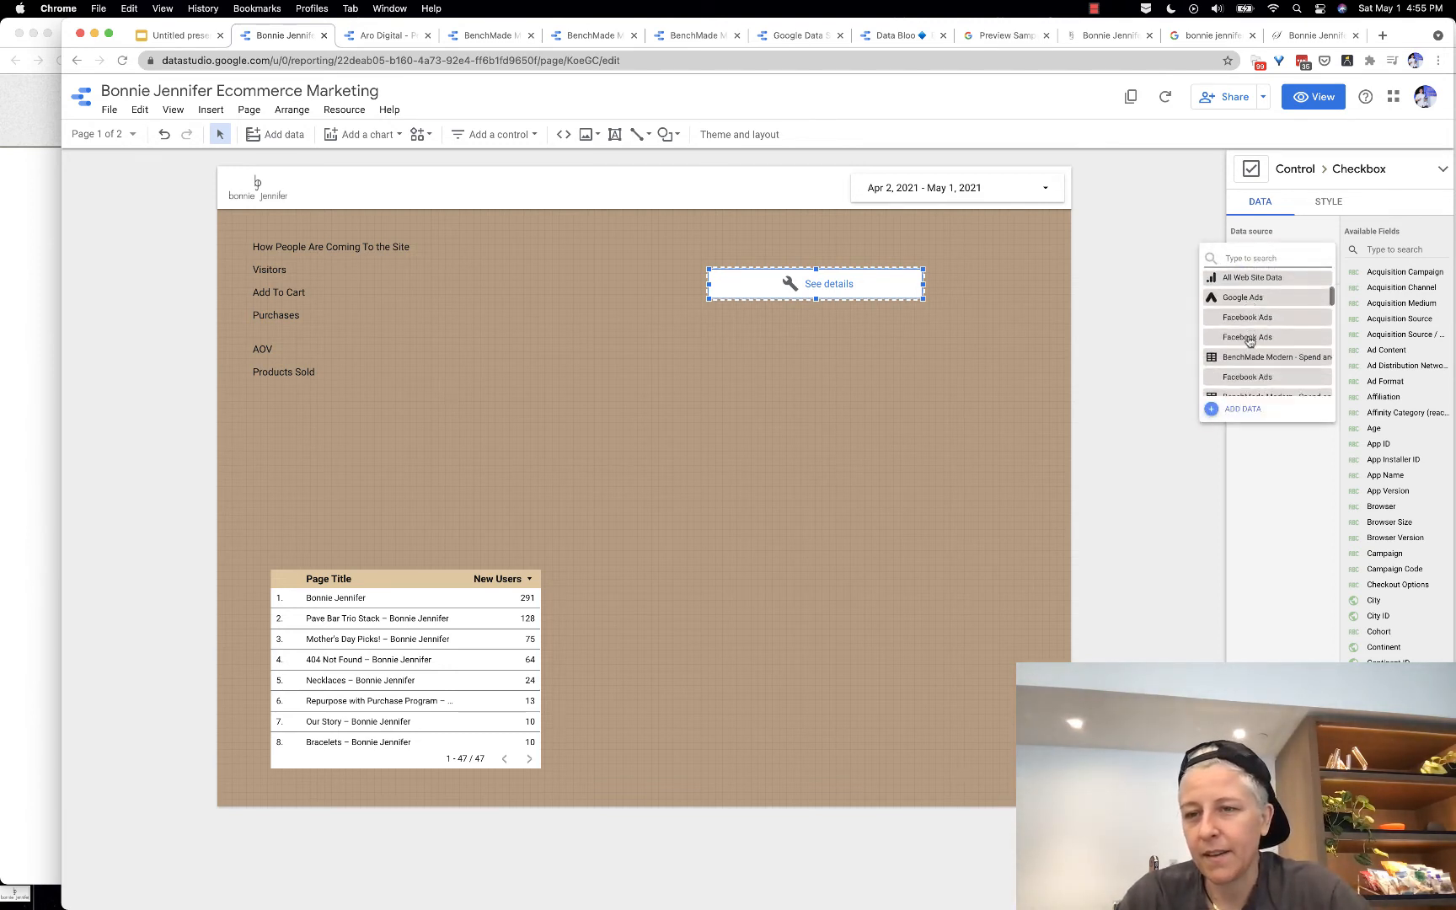
scroll(1237, 374, "down", 1)
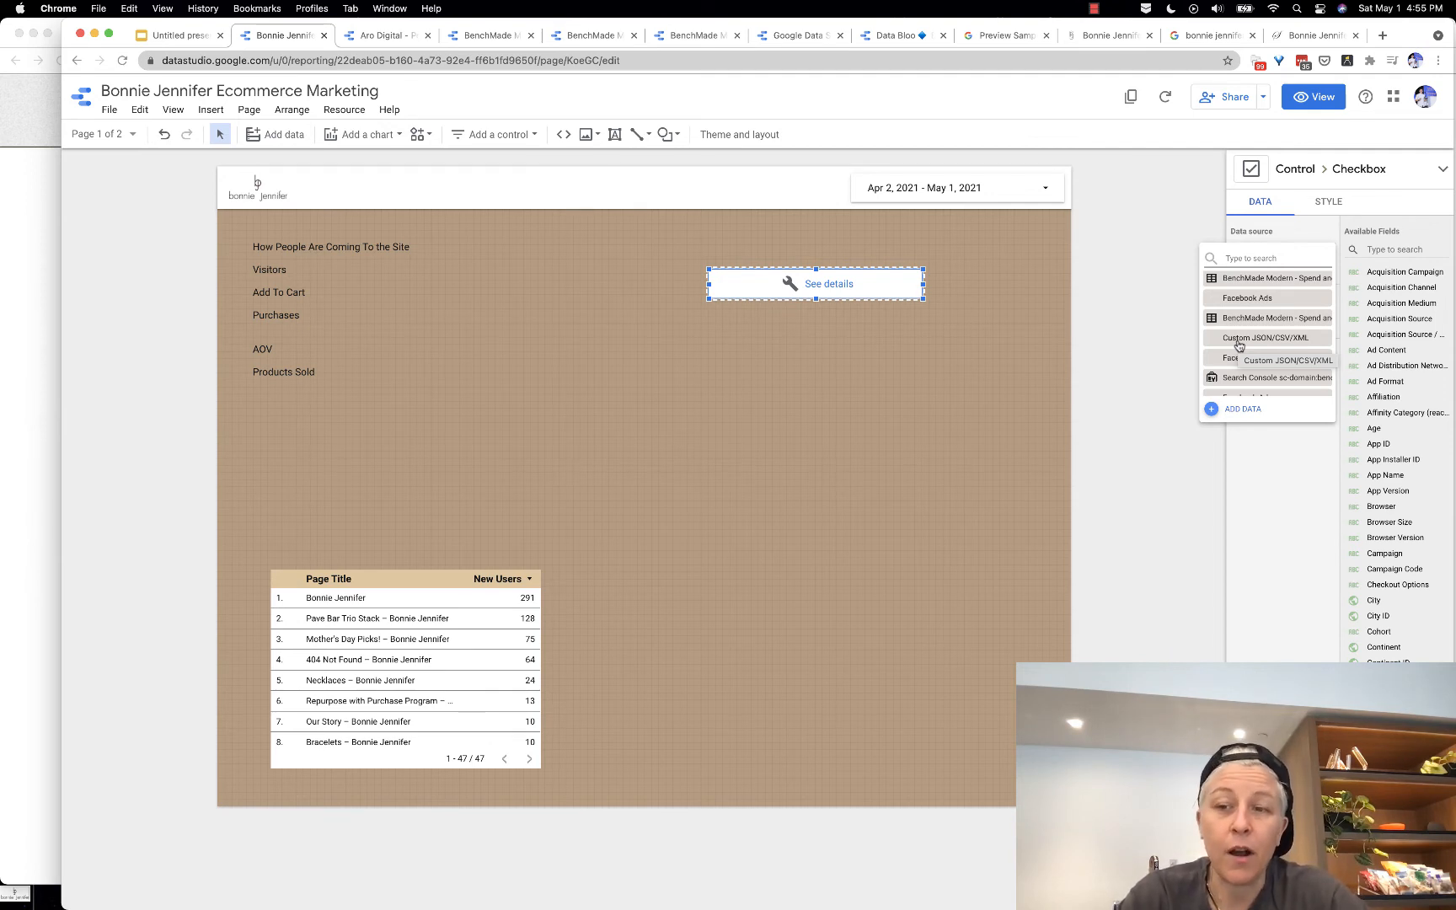
scroll(1238, 345, "down", 3)
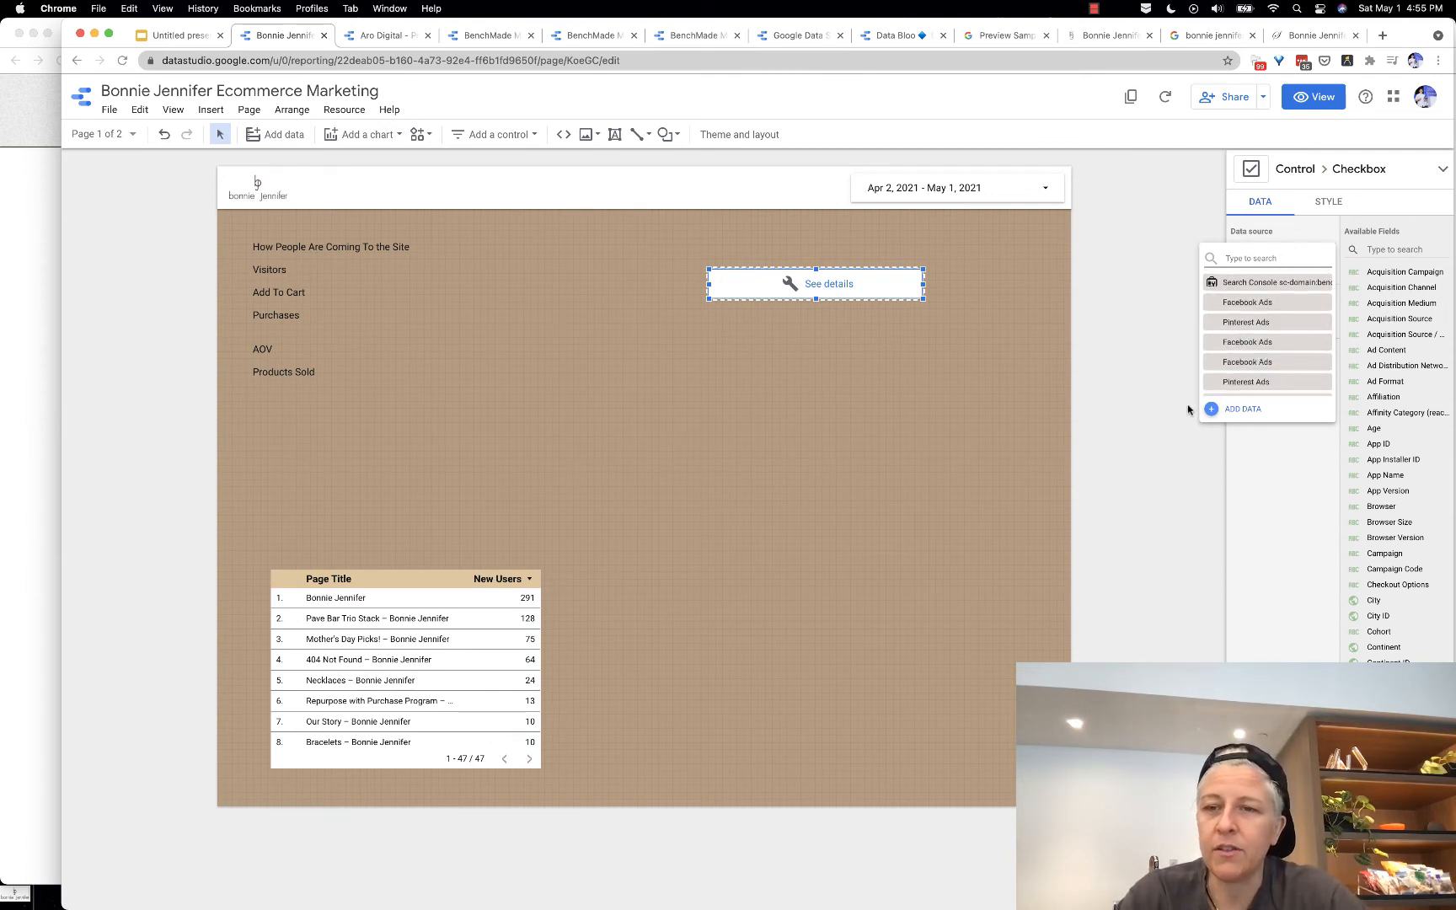
left_click(849, 275)
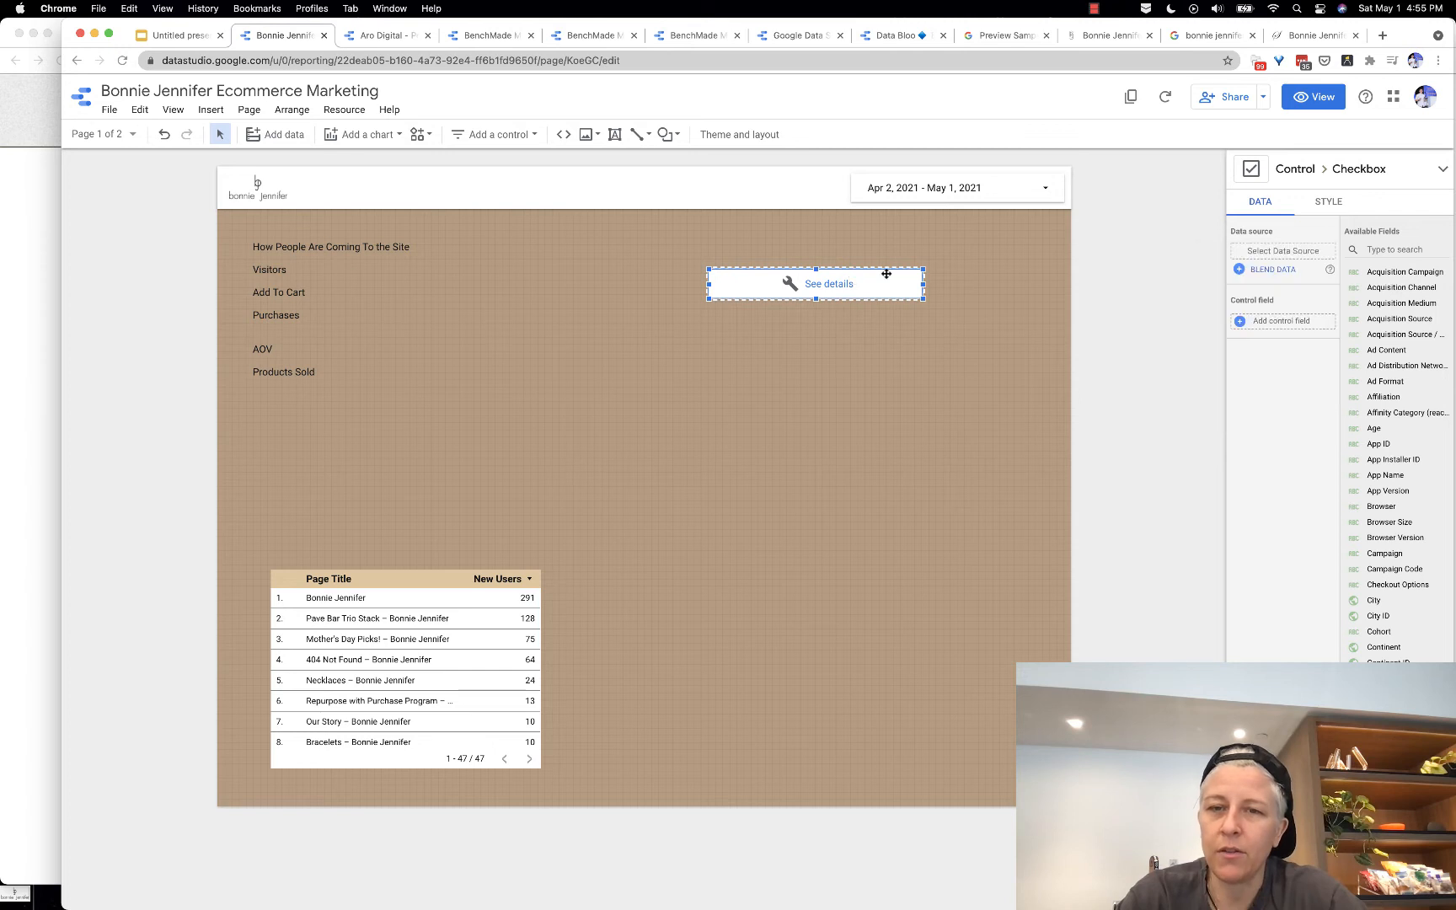
Step: Consult the help article linked in the checkbox control's configuration details, then return to the report
left_click(828, 284)
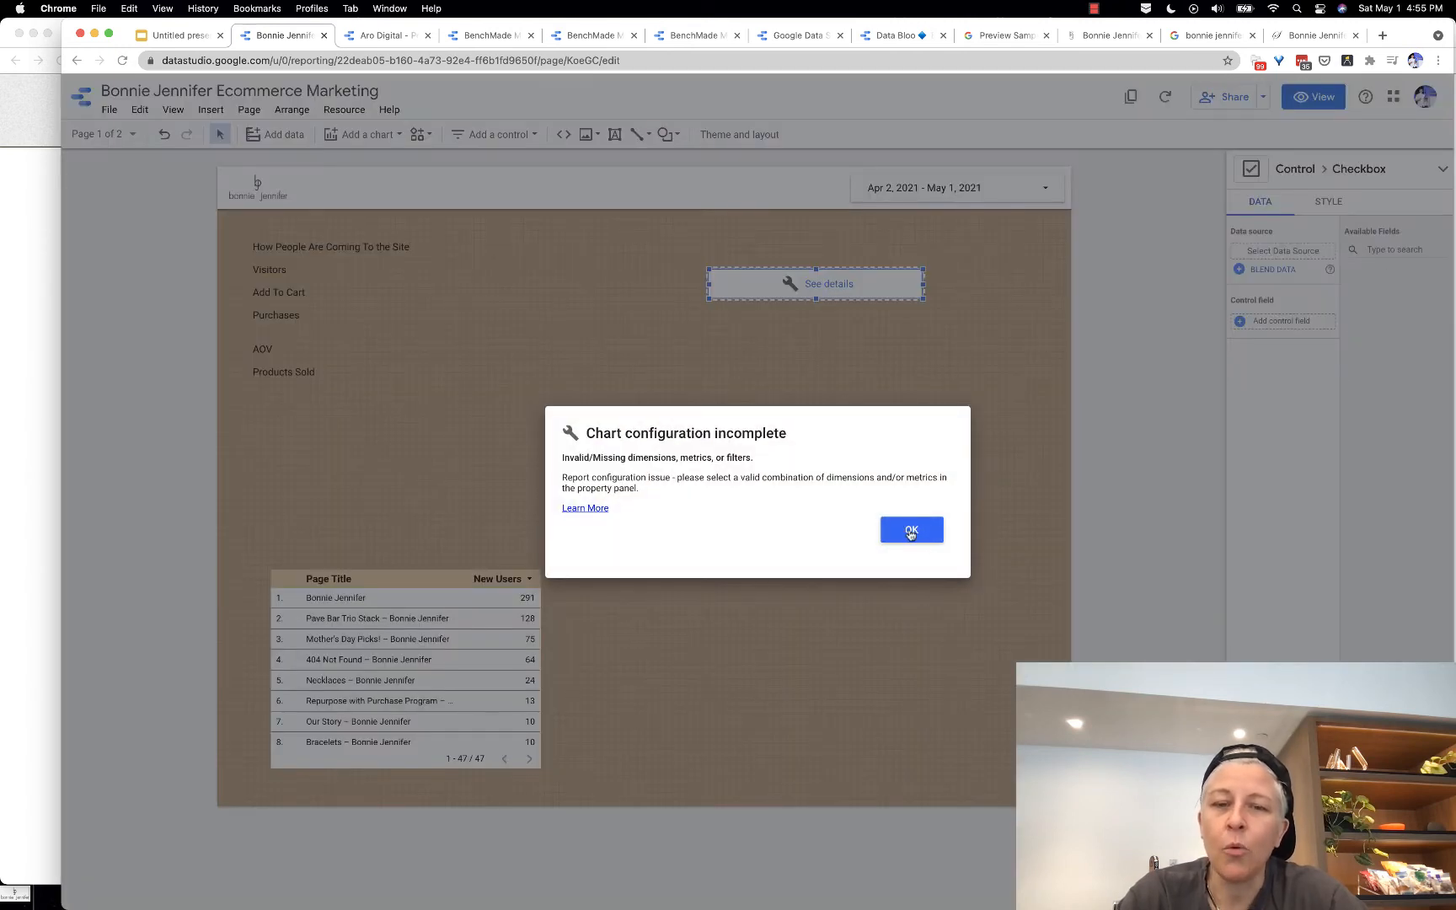
left_click(564, 509)
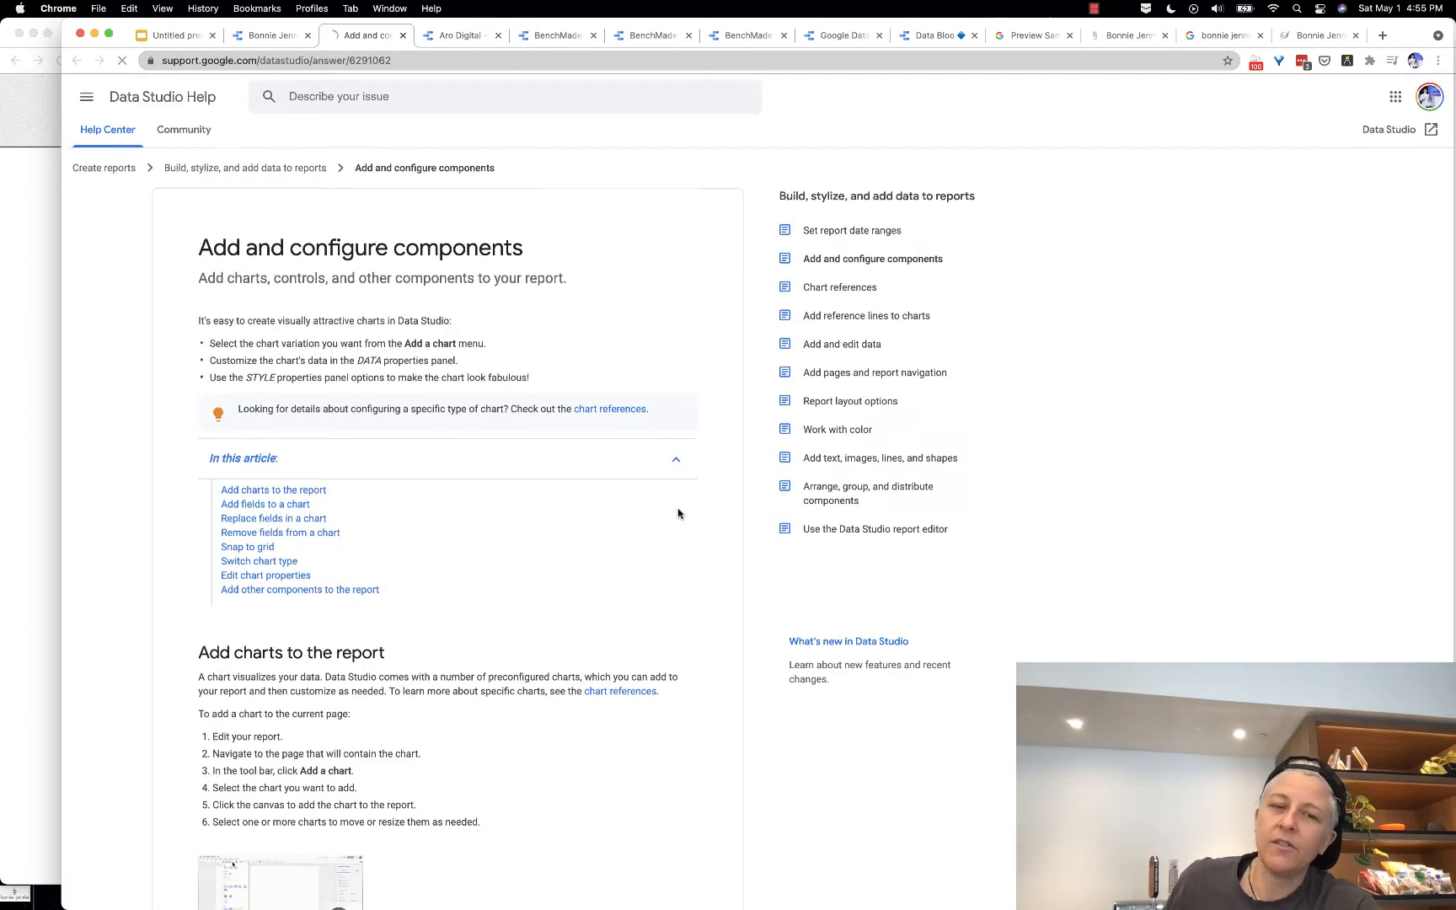
scroll(678, 514, "down", 5)
key("super+w")
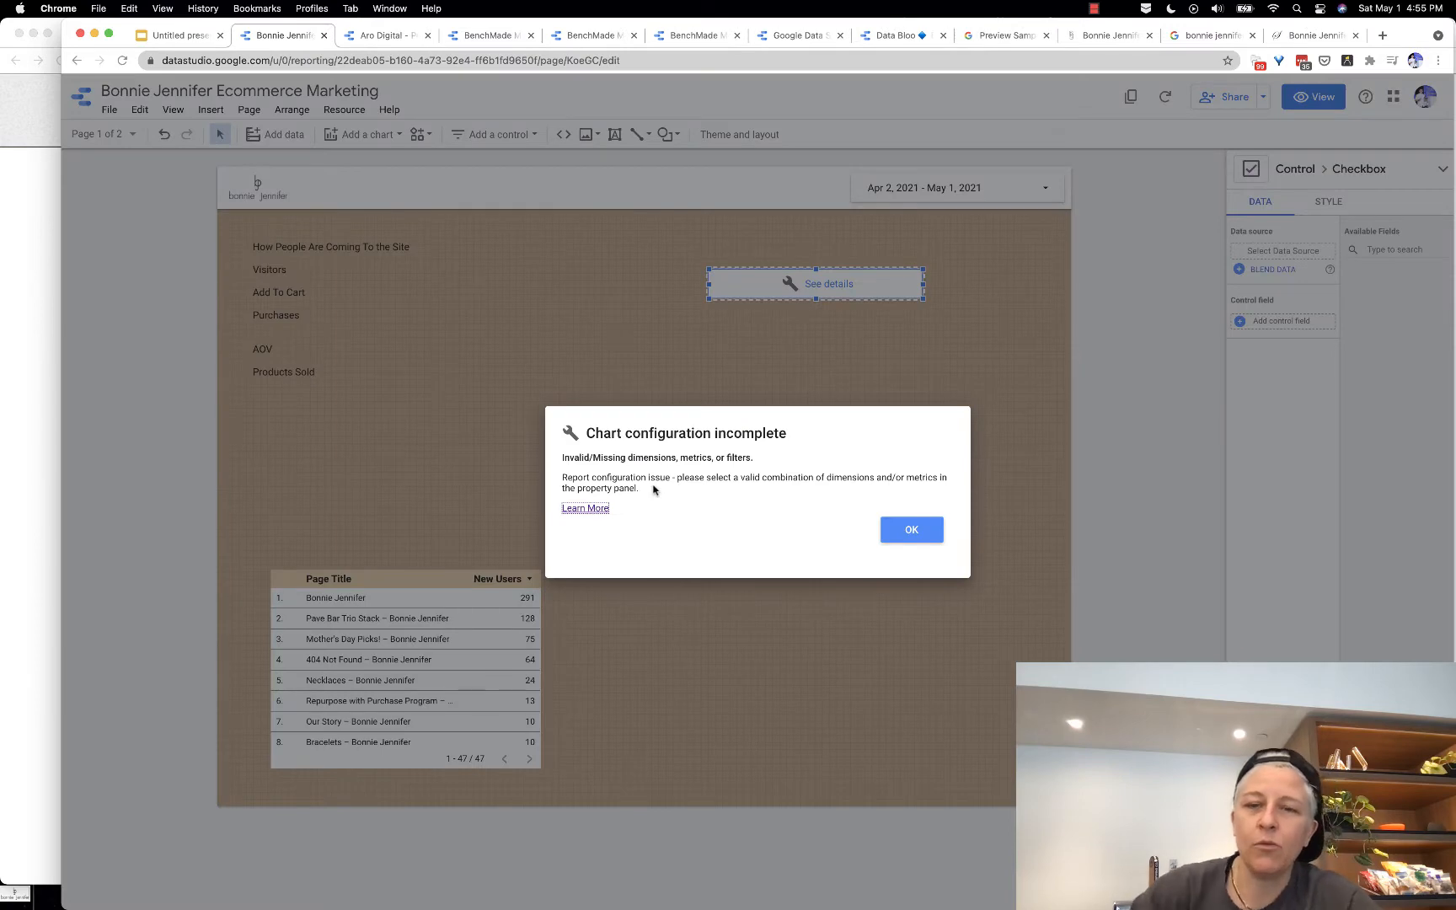
left_click(913, 529)
Step: Delete the unconfigured checkbox control from the page
left_click(779, 267)
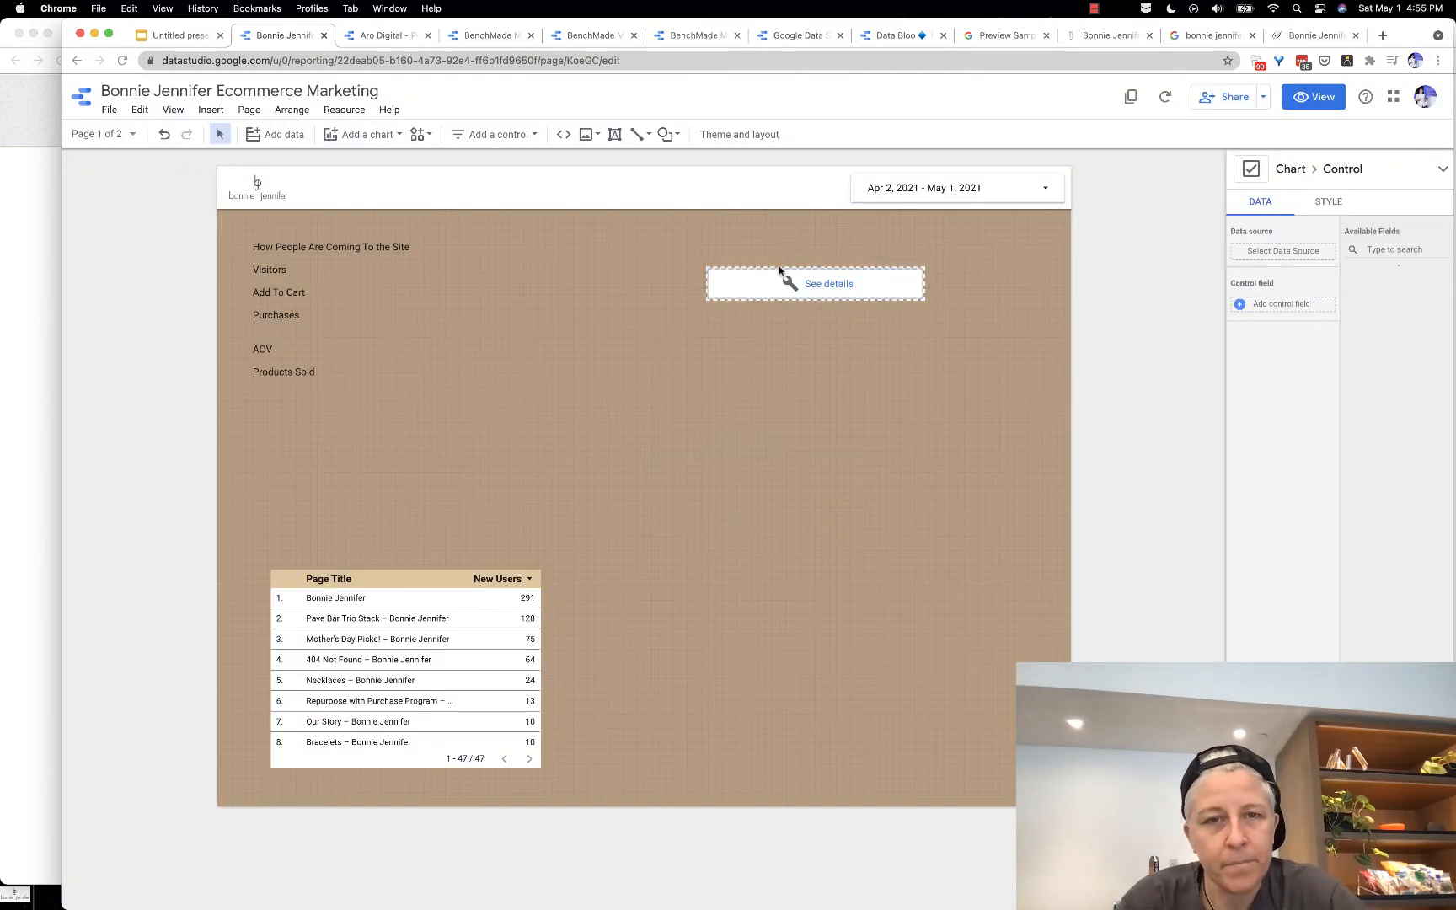
left_click(722, 291)
key("Delete")
left_click(476, 137)
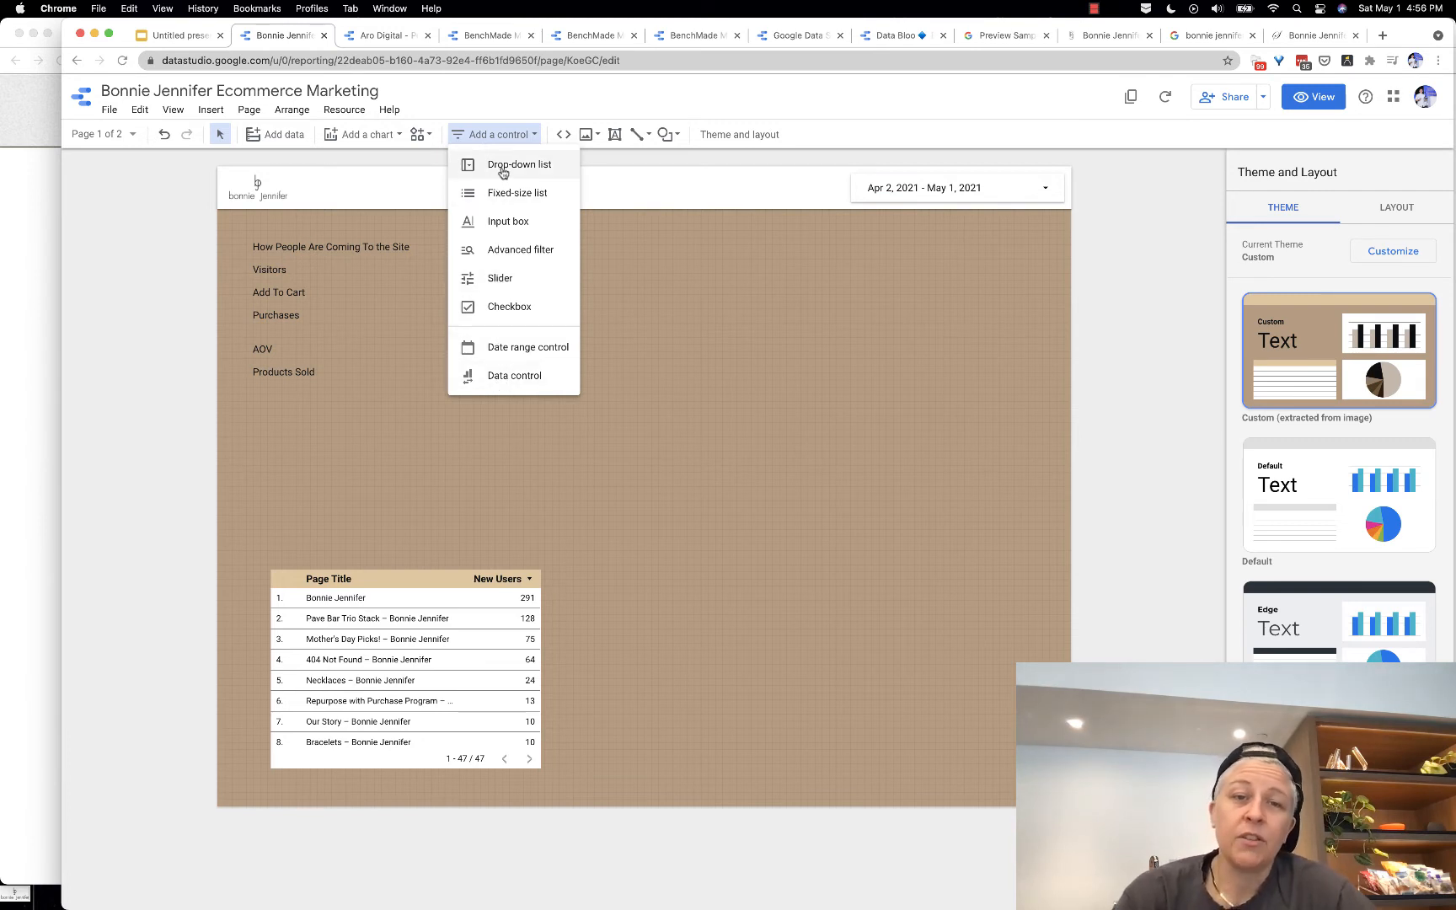
left_click(417, 134)
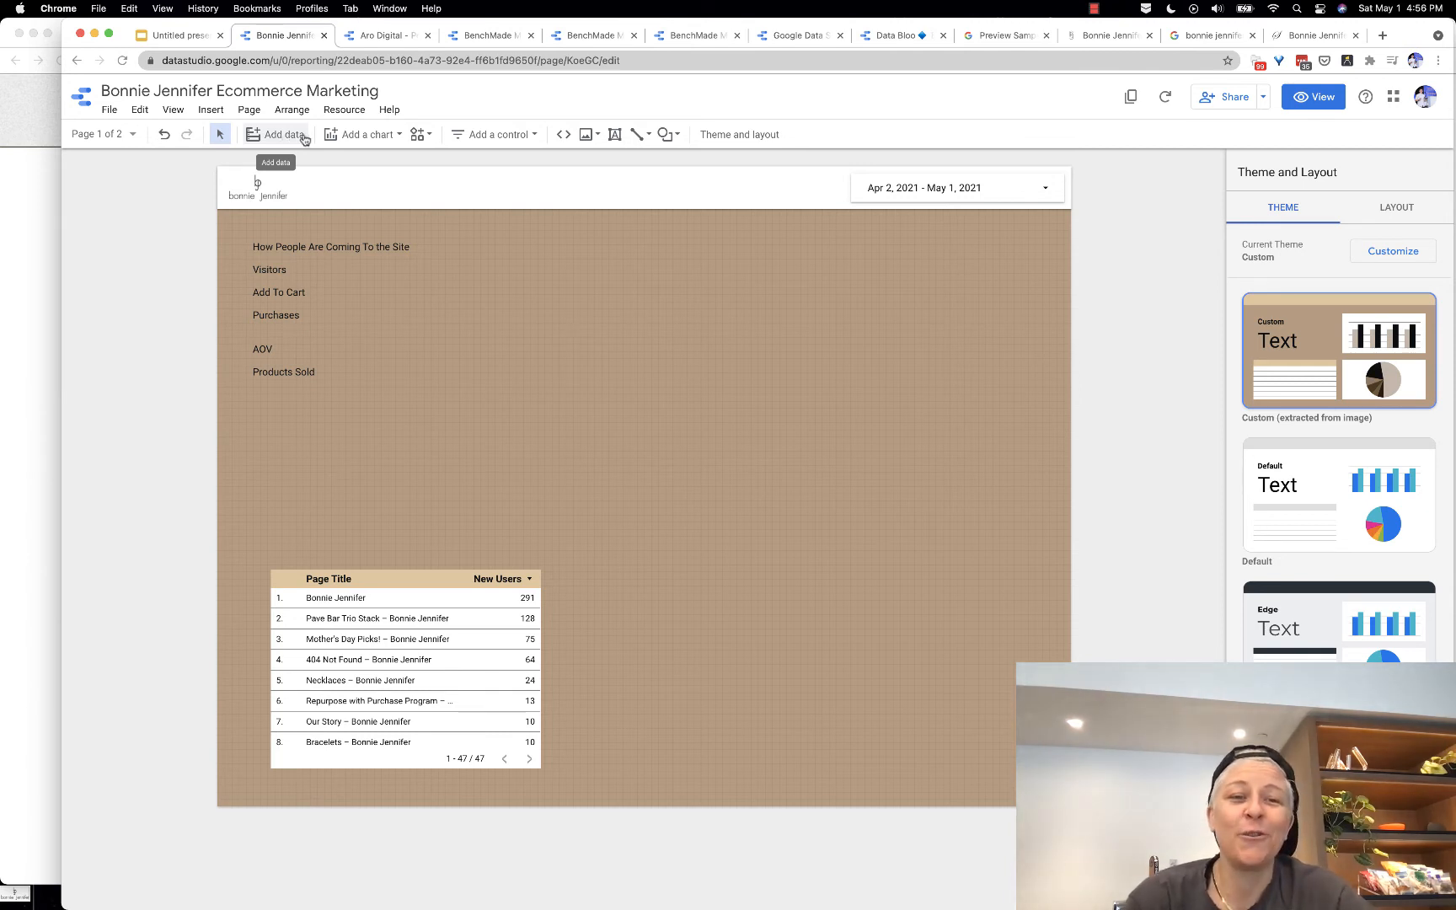
left_click(336, 139)
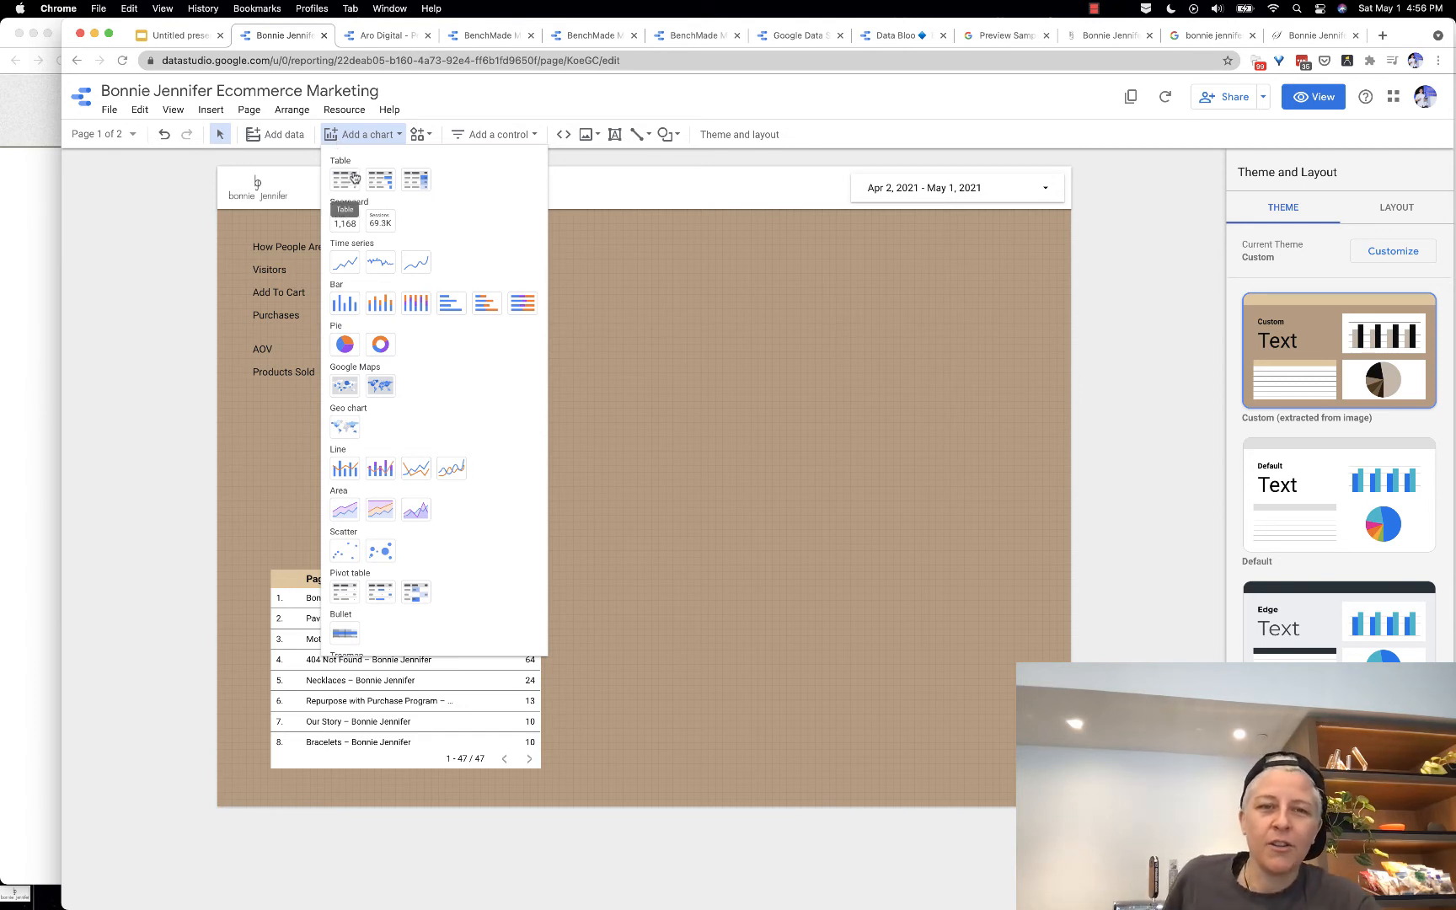
left_click(271, 490)
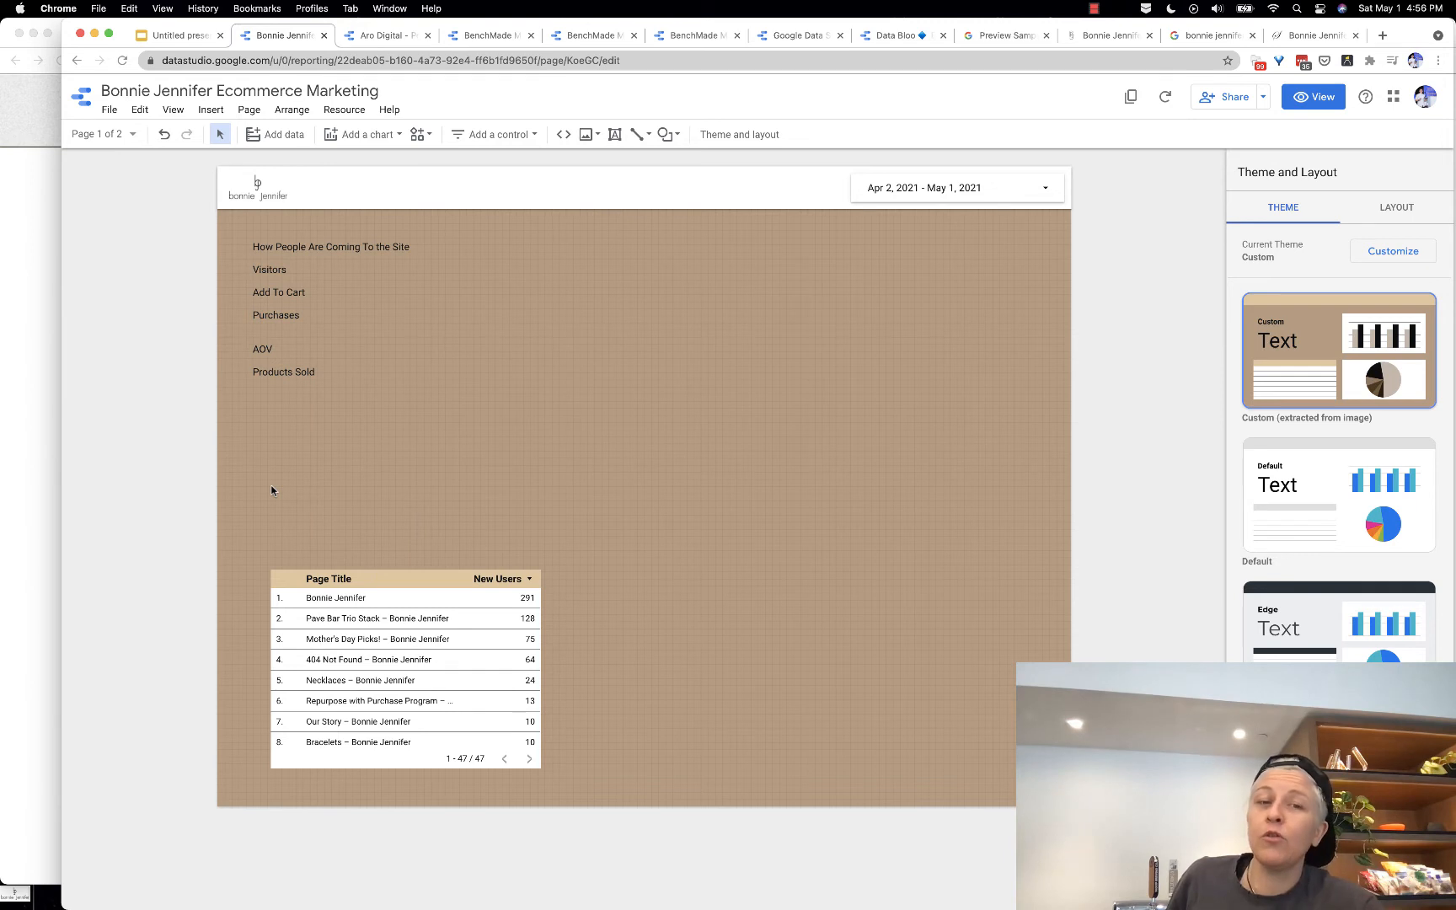
Step: Insert a Google Maps filled map chart in the empty area on the right half of the page
left_click(346, 136)
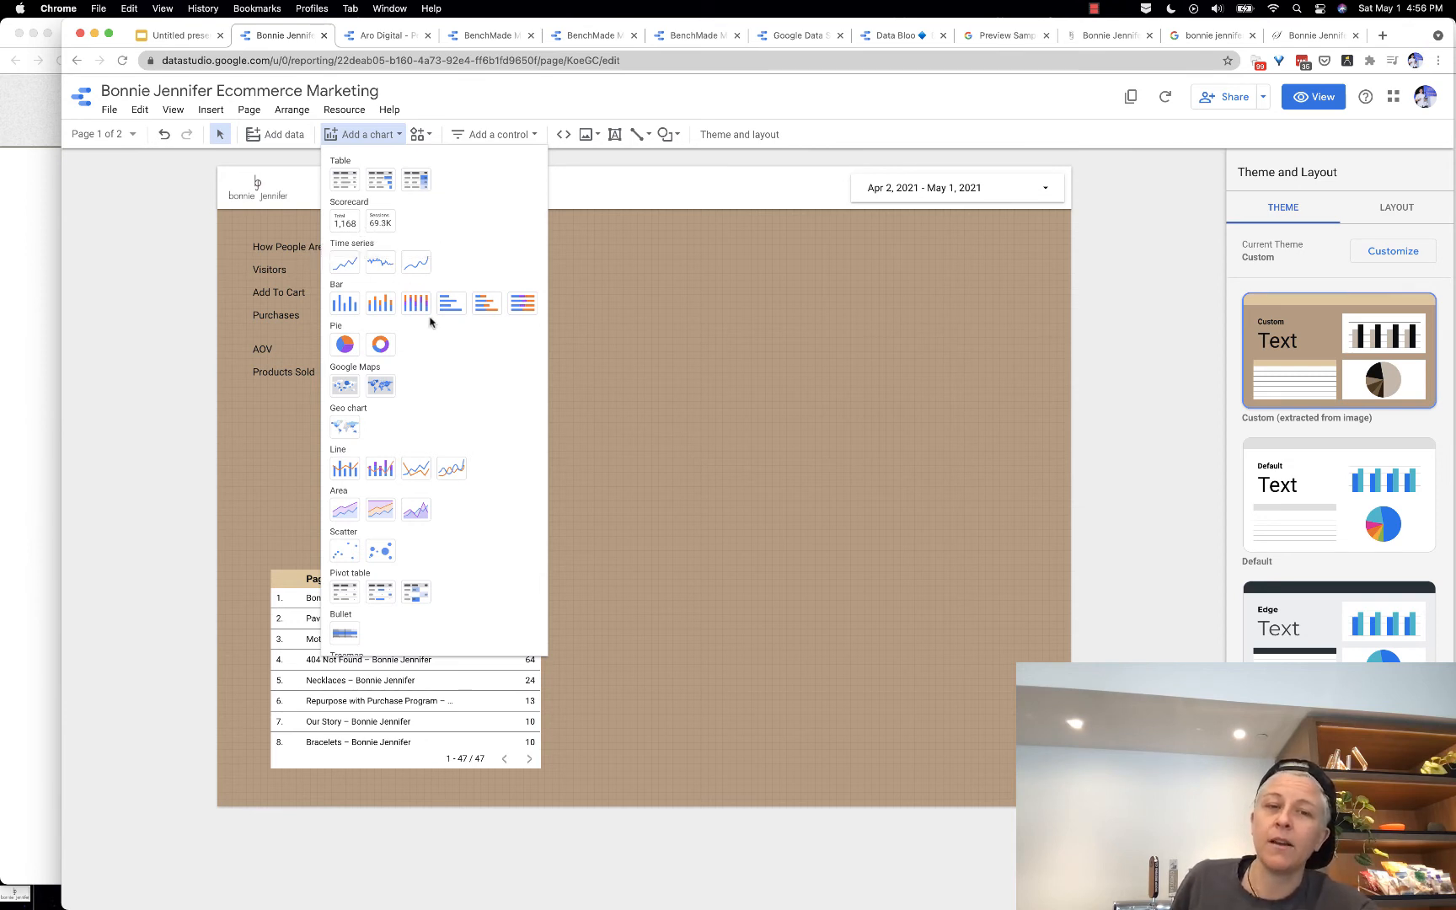
left_click(390, 386)
key("Escape")
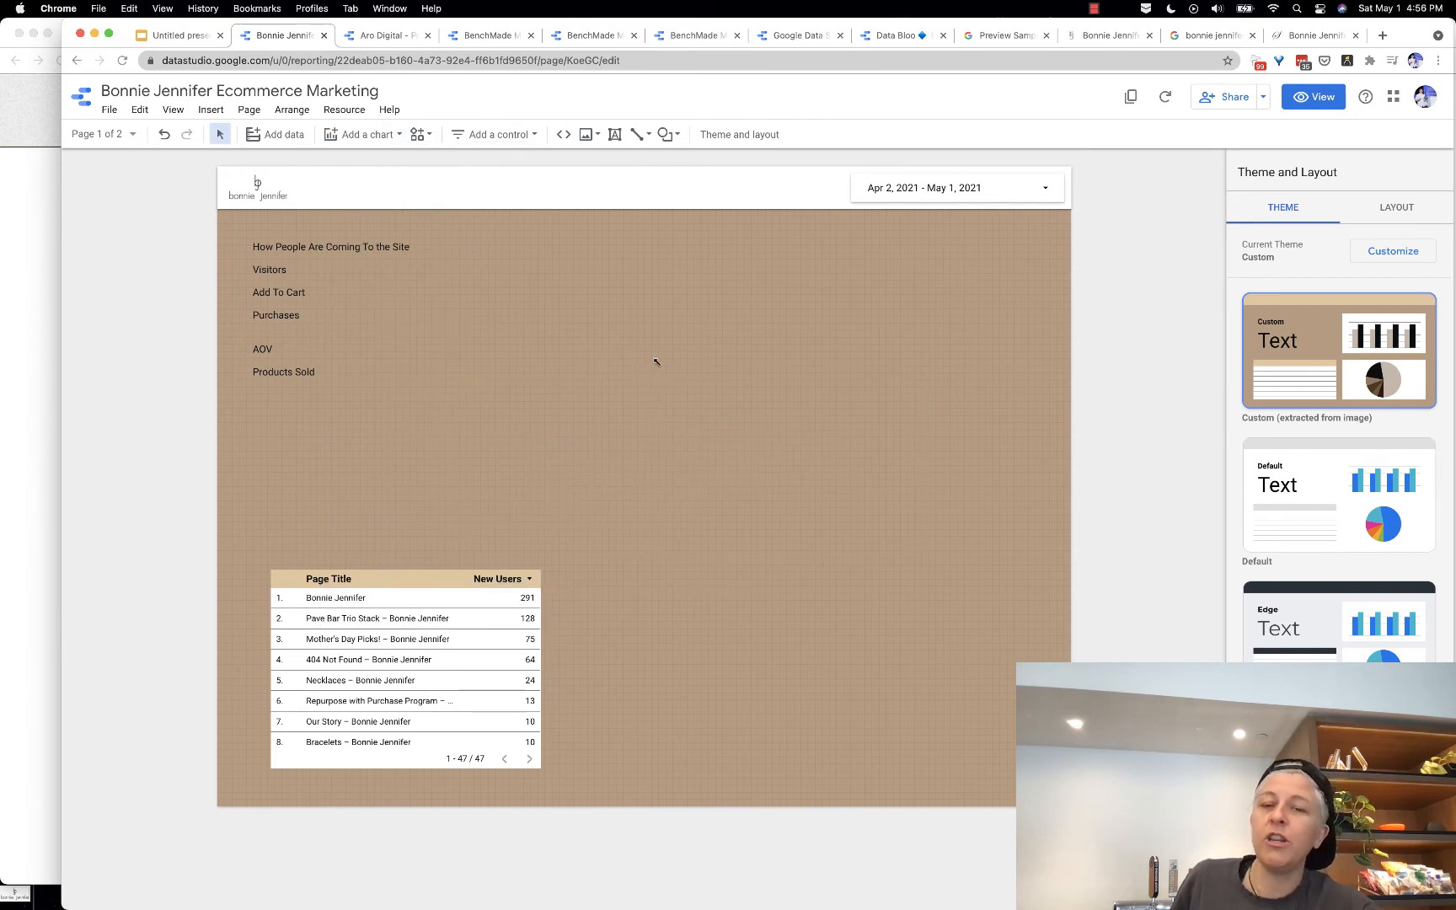
left_click(656, 361)
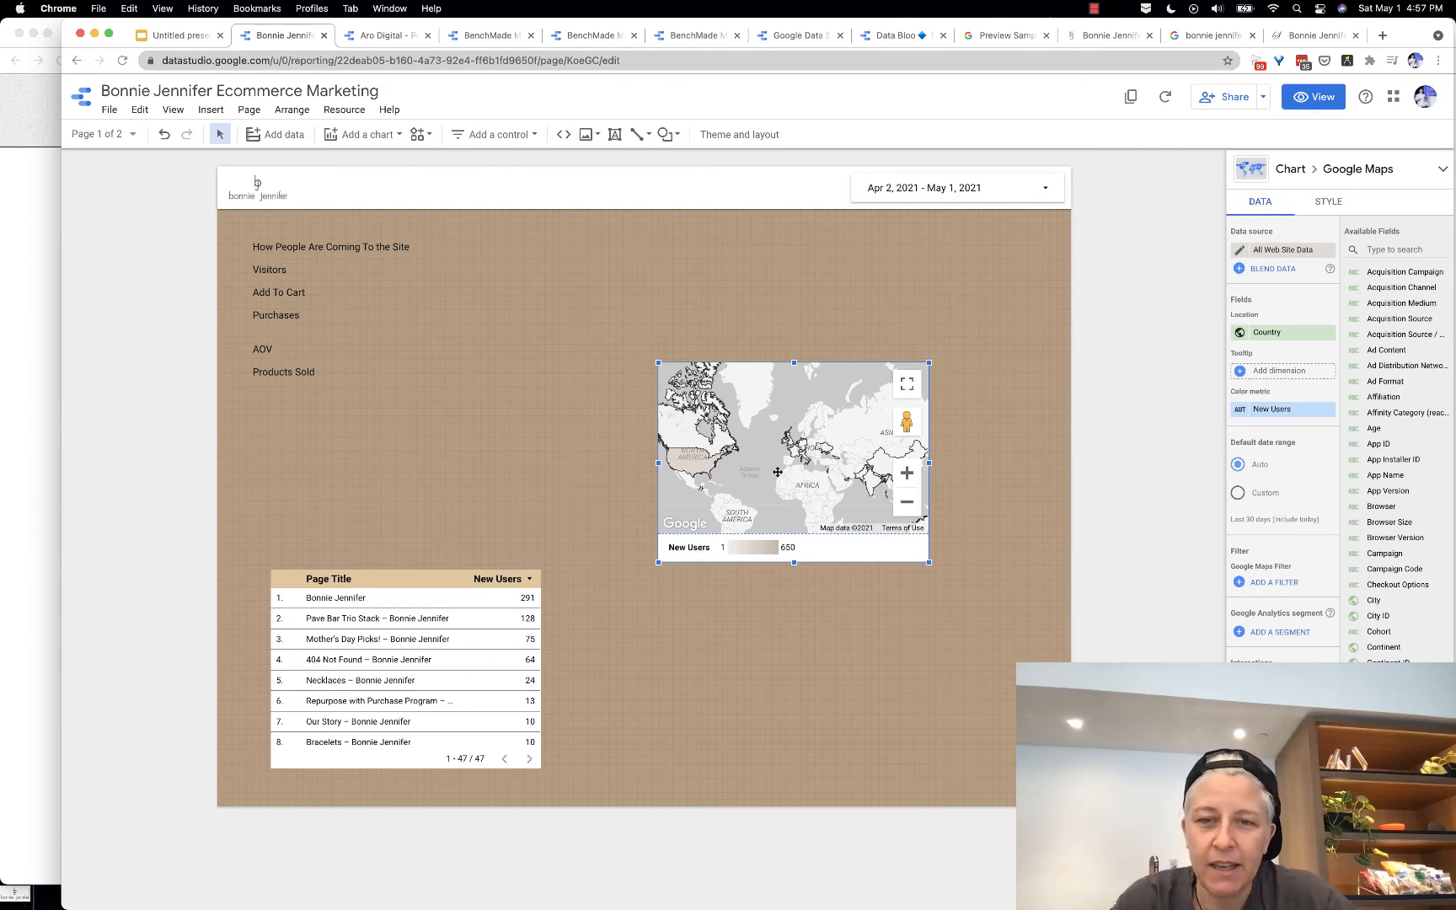
Step: Change the map's Country location field to the City geo type, name it City, and move the map slightly right and down
left_click(1269, 331)
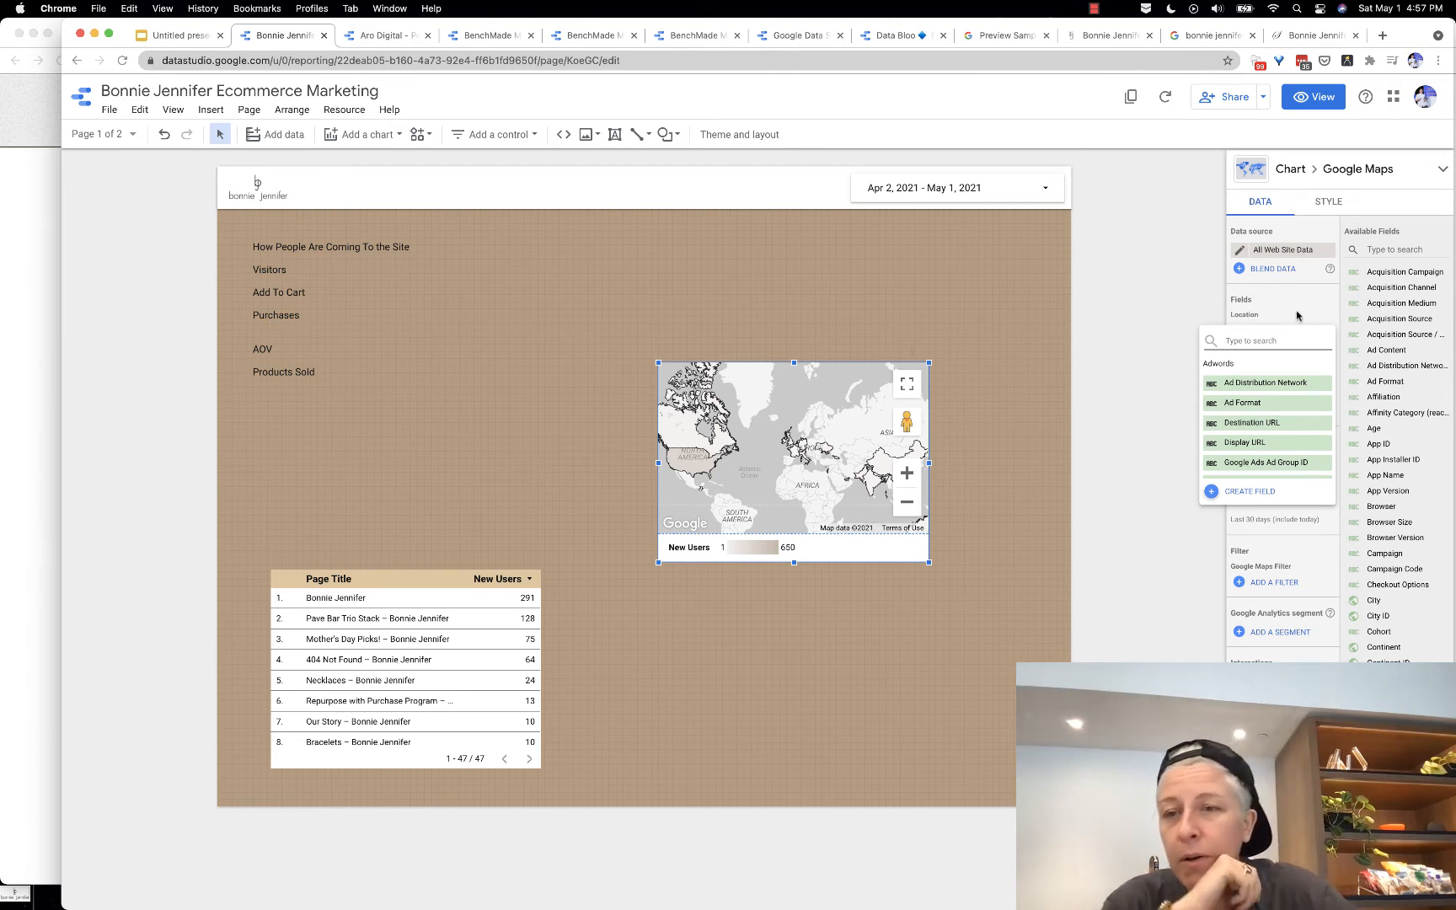
left_click(1298, 315)
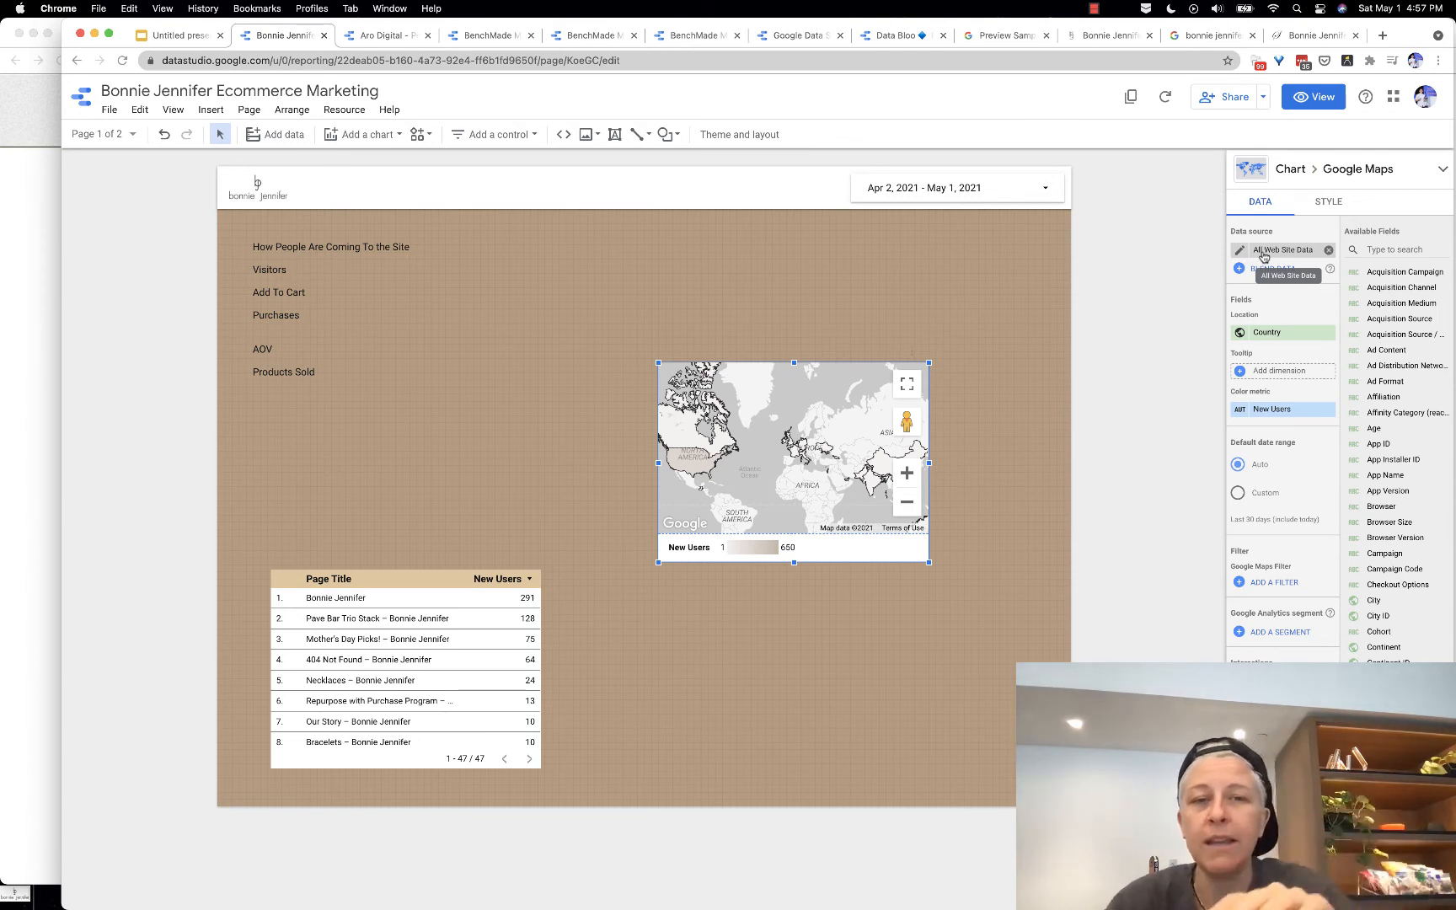
left_click(1240, 336)
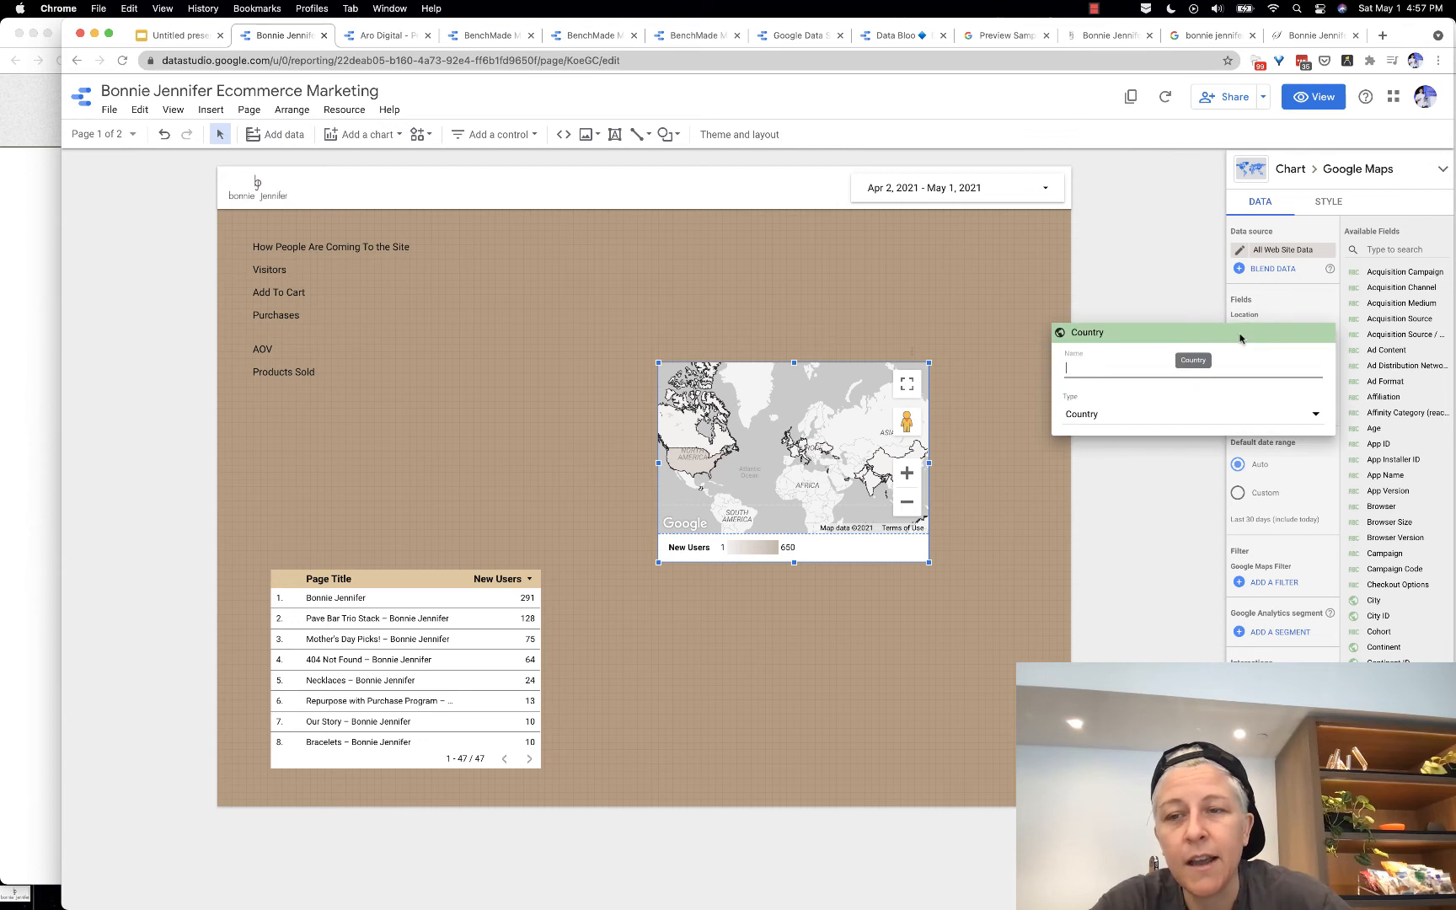
left_click(1148, 414)
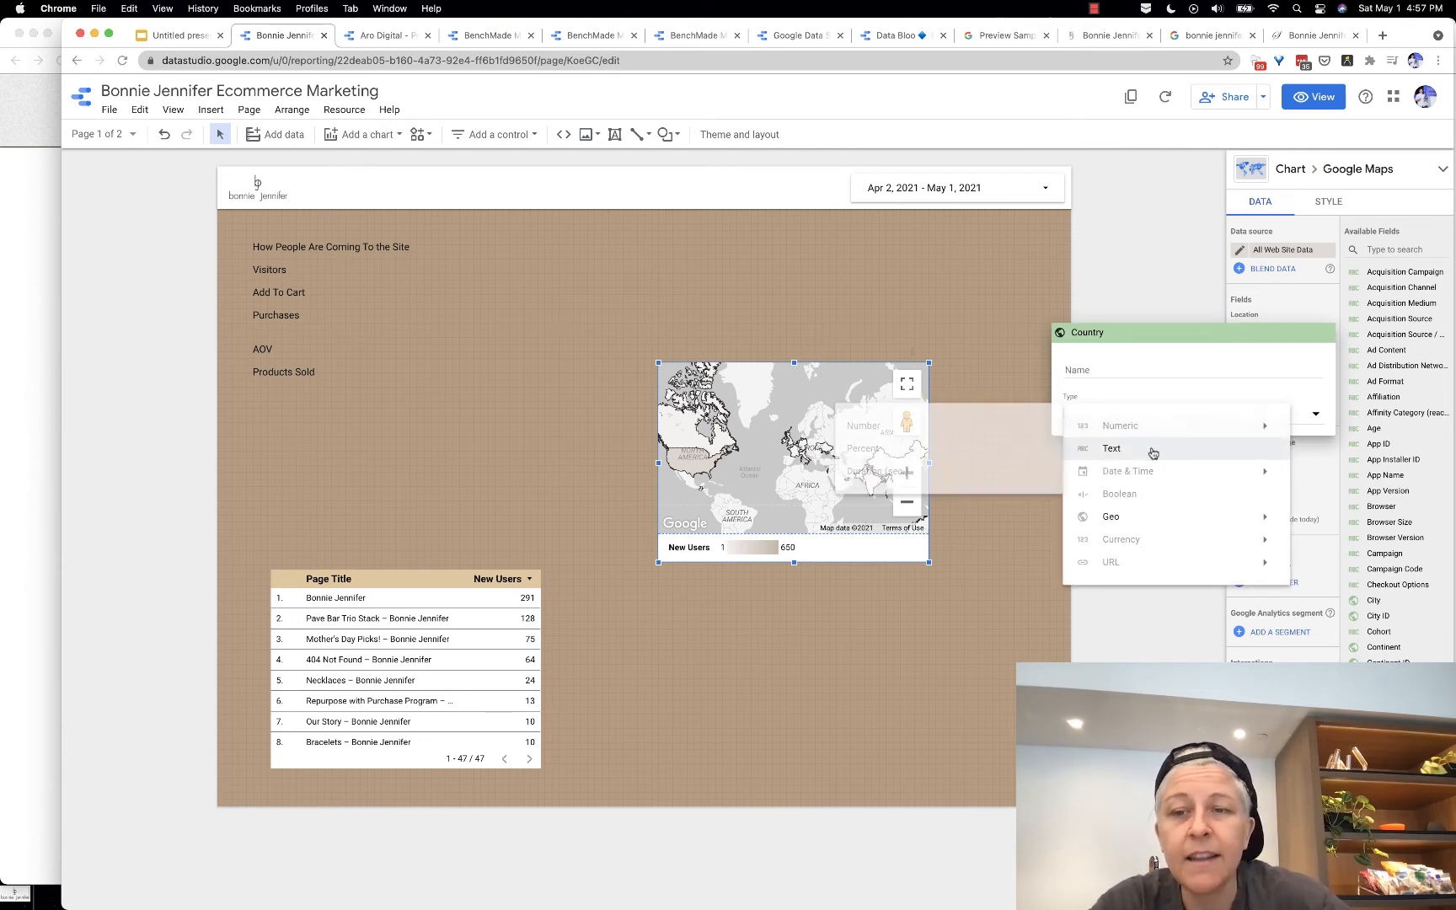
mouse_move(1135, 519)
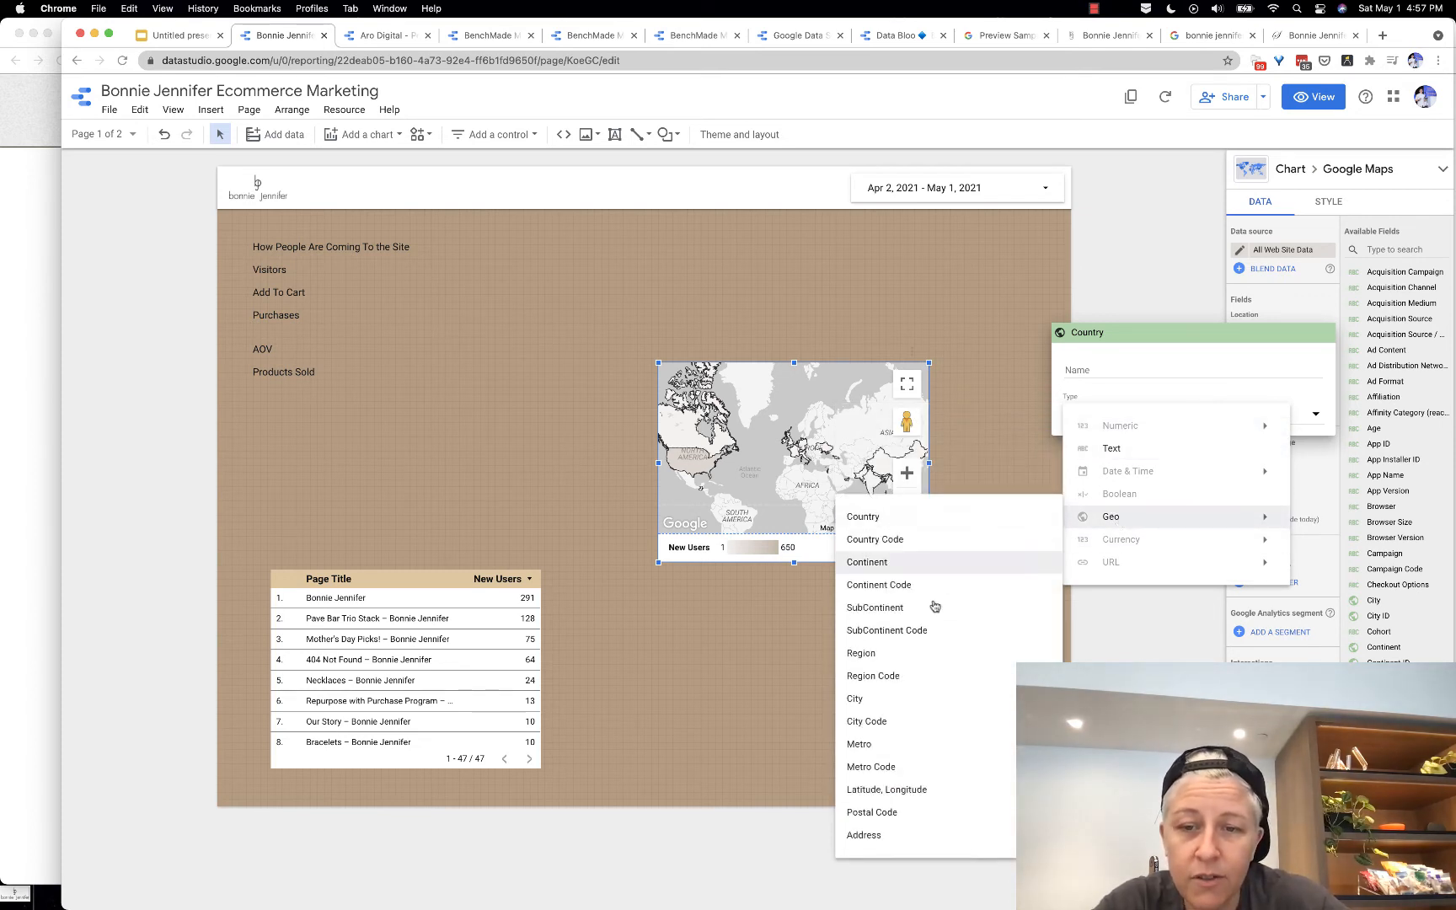
left_click(882, 707)
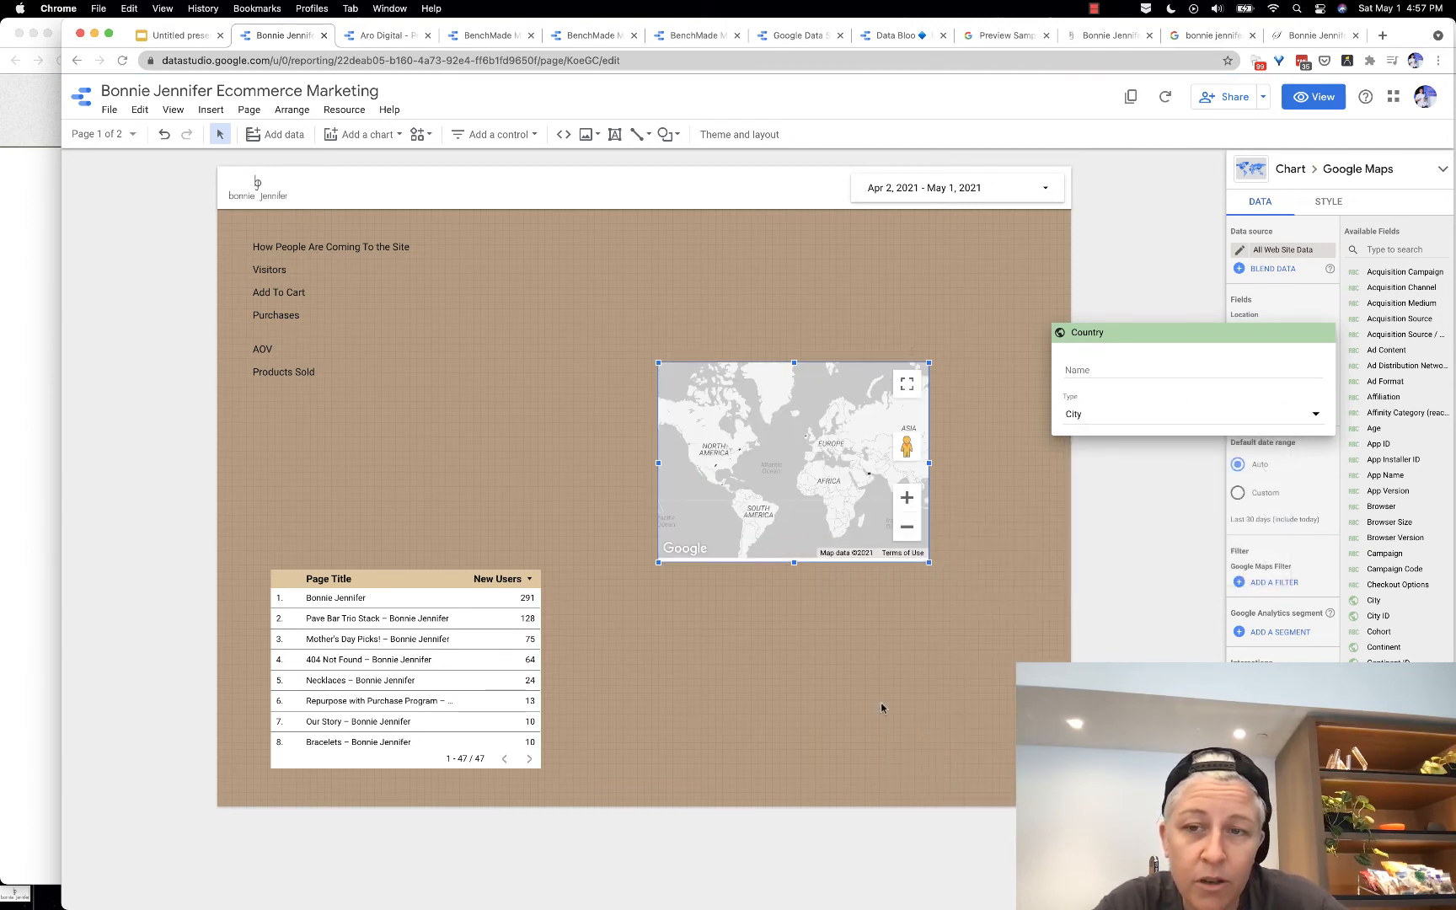
left_click(1115, 377)
type("City")
key("Return")
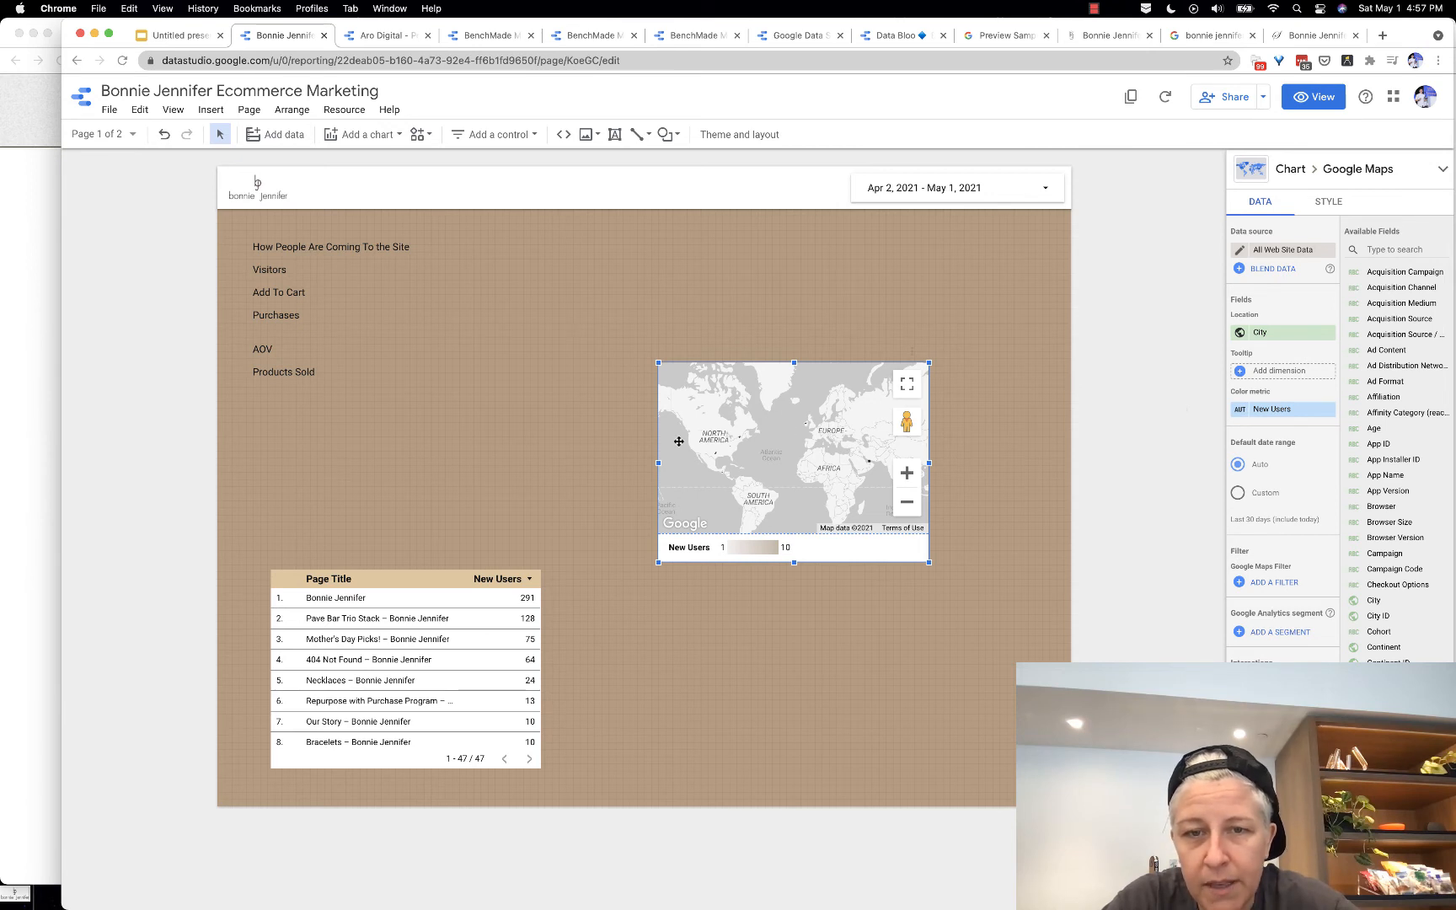
left_click_drag(678, 440, 726, 457)
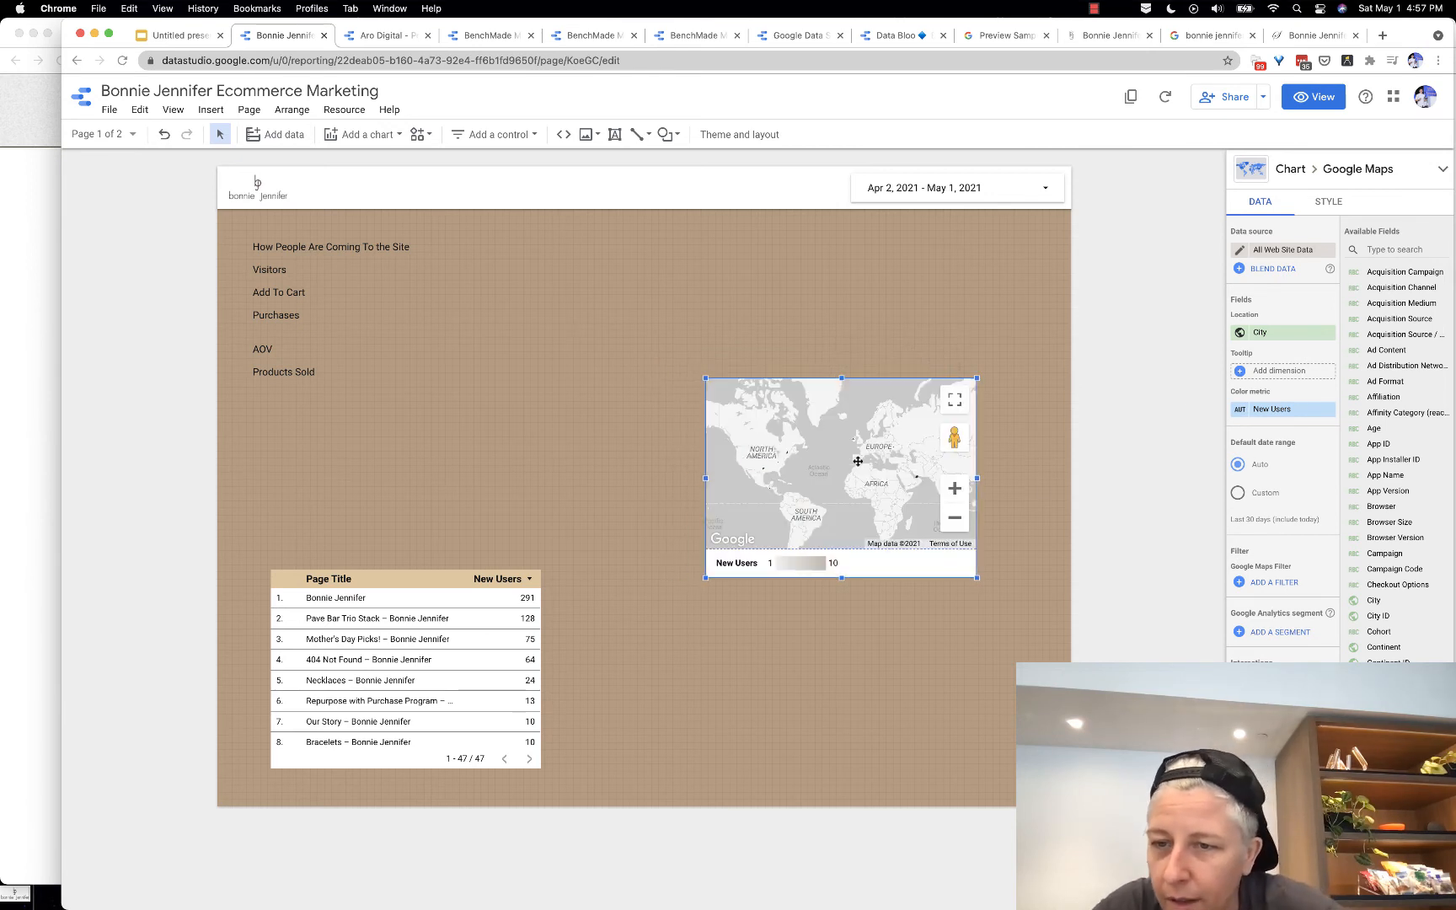
Step: Replace the map's New Users color metric with City
left_click(1240, 411)
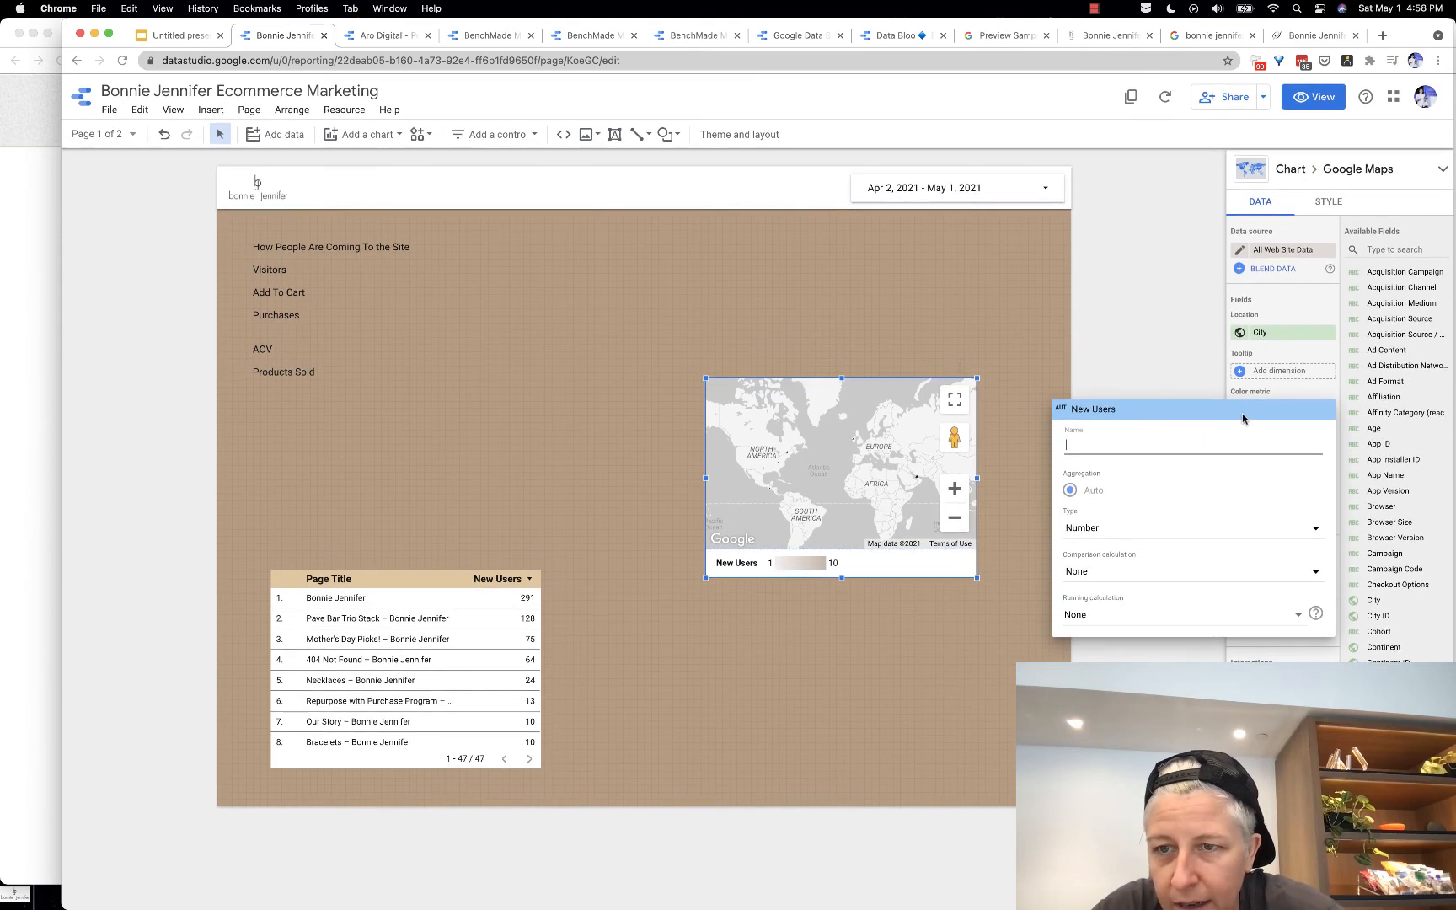
left_click(1306, 392)
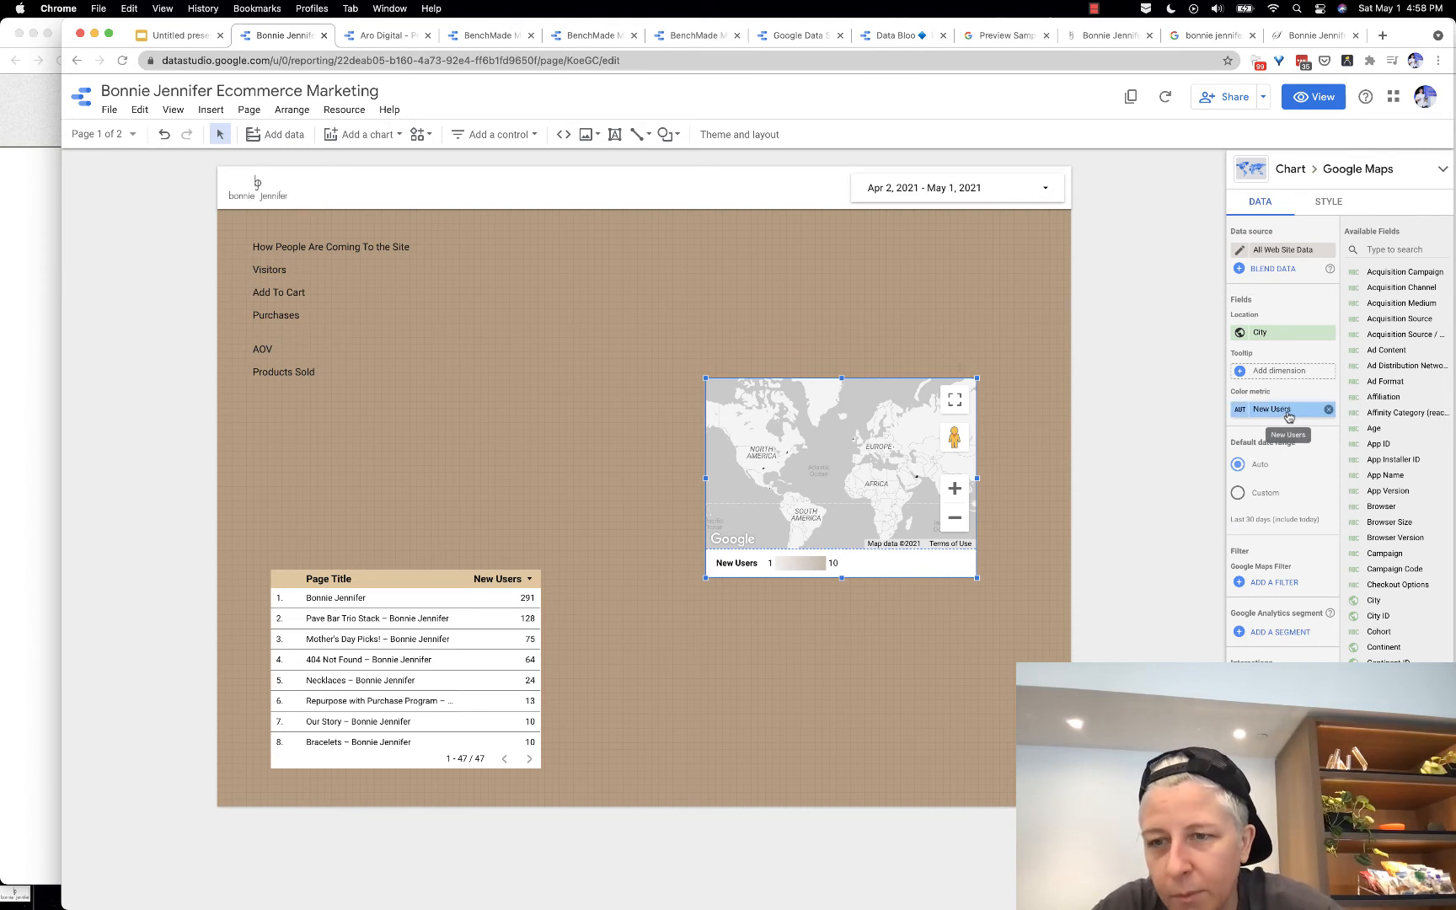
left_click(1287, 412)
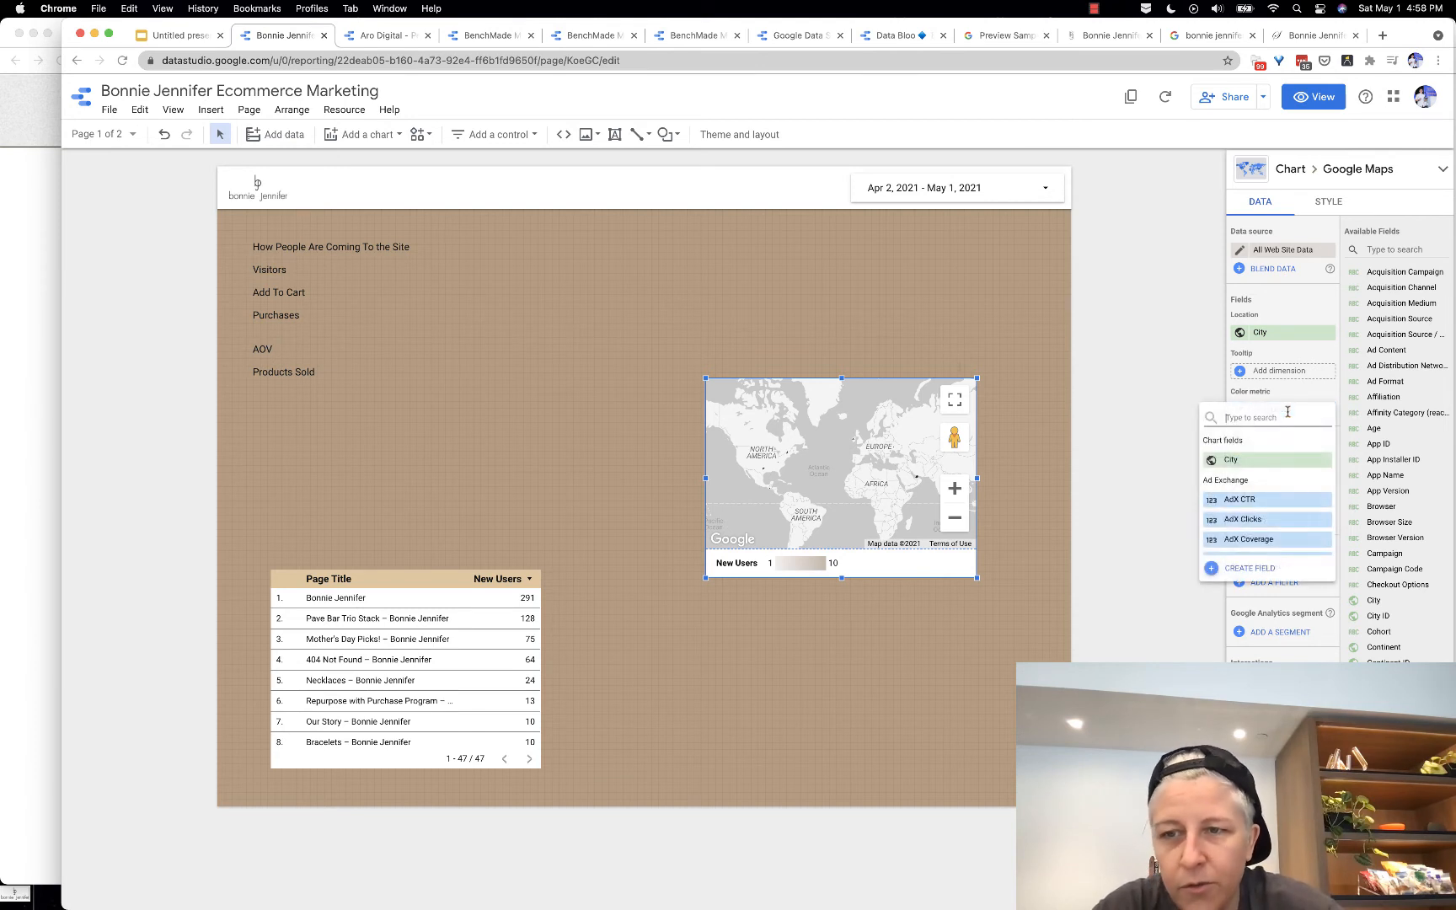
left_click(1269, 466)
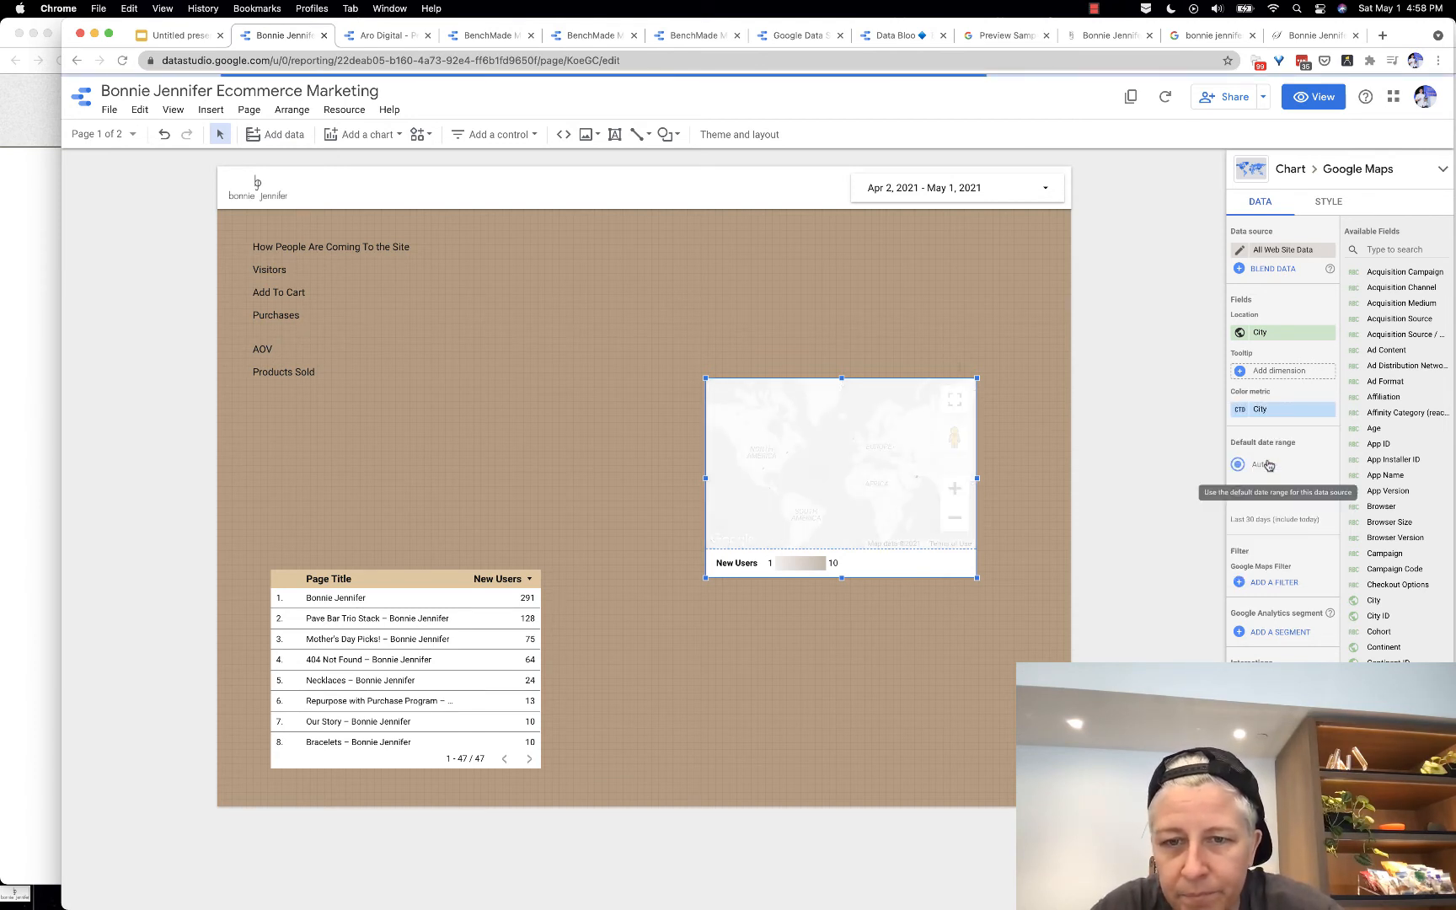
Step: Search the available metrics for "user" and set the map's color metric to Users
left_click(1276, 411)
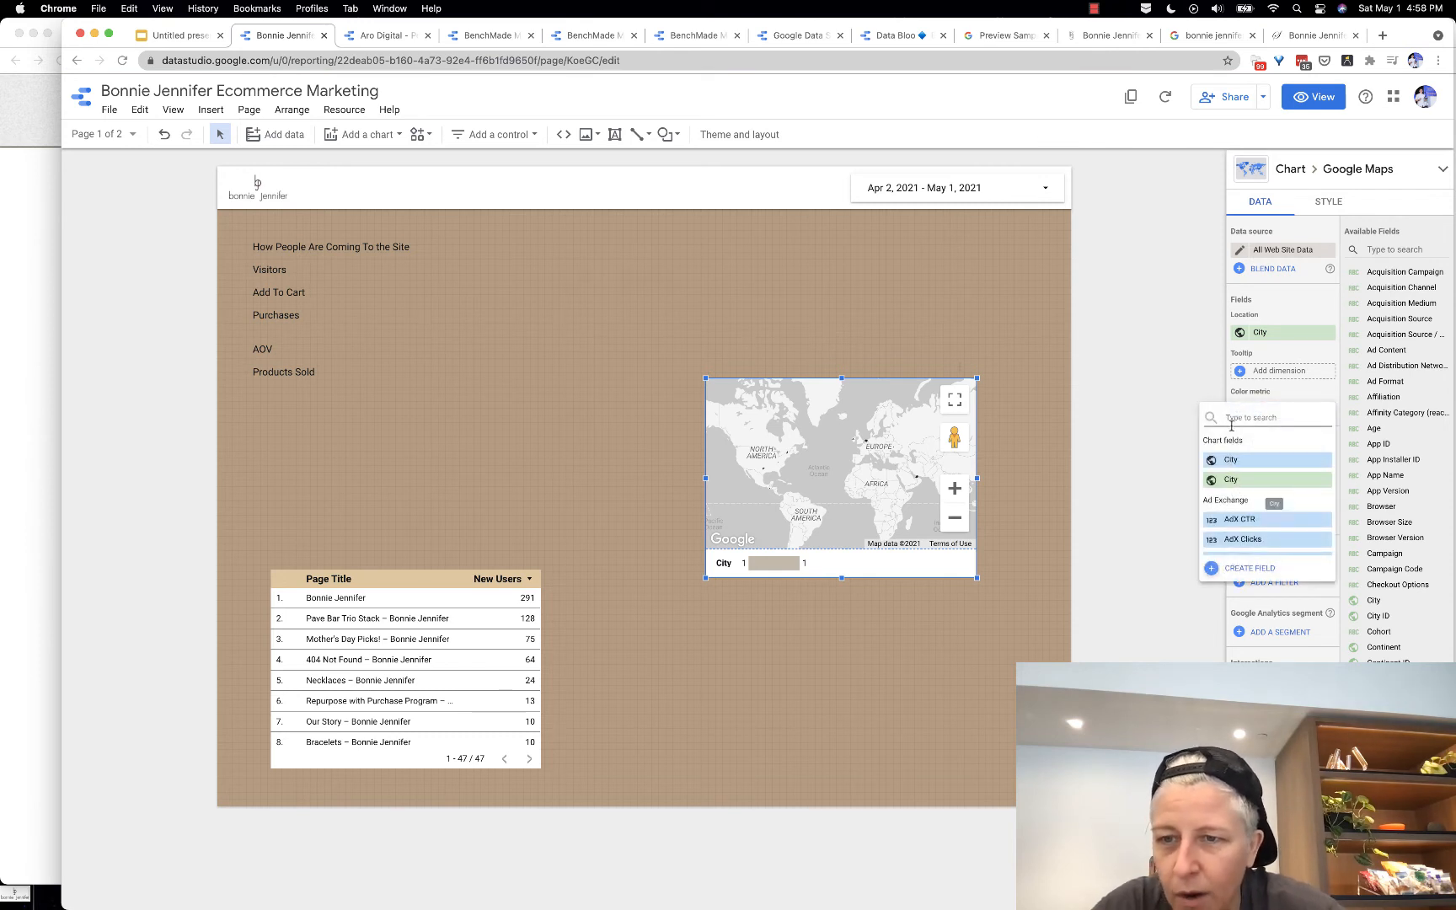
type("use")
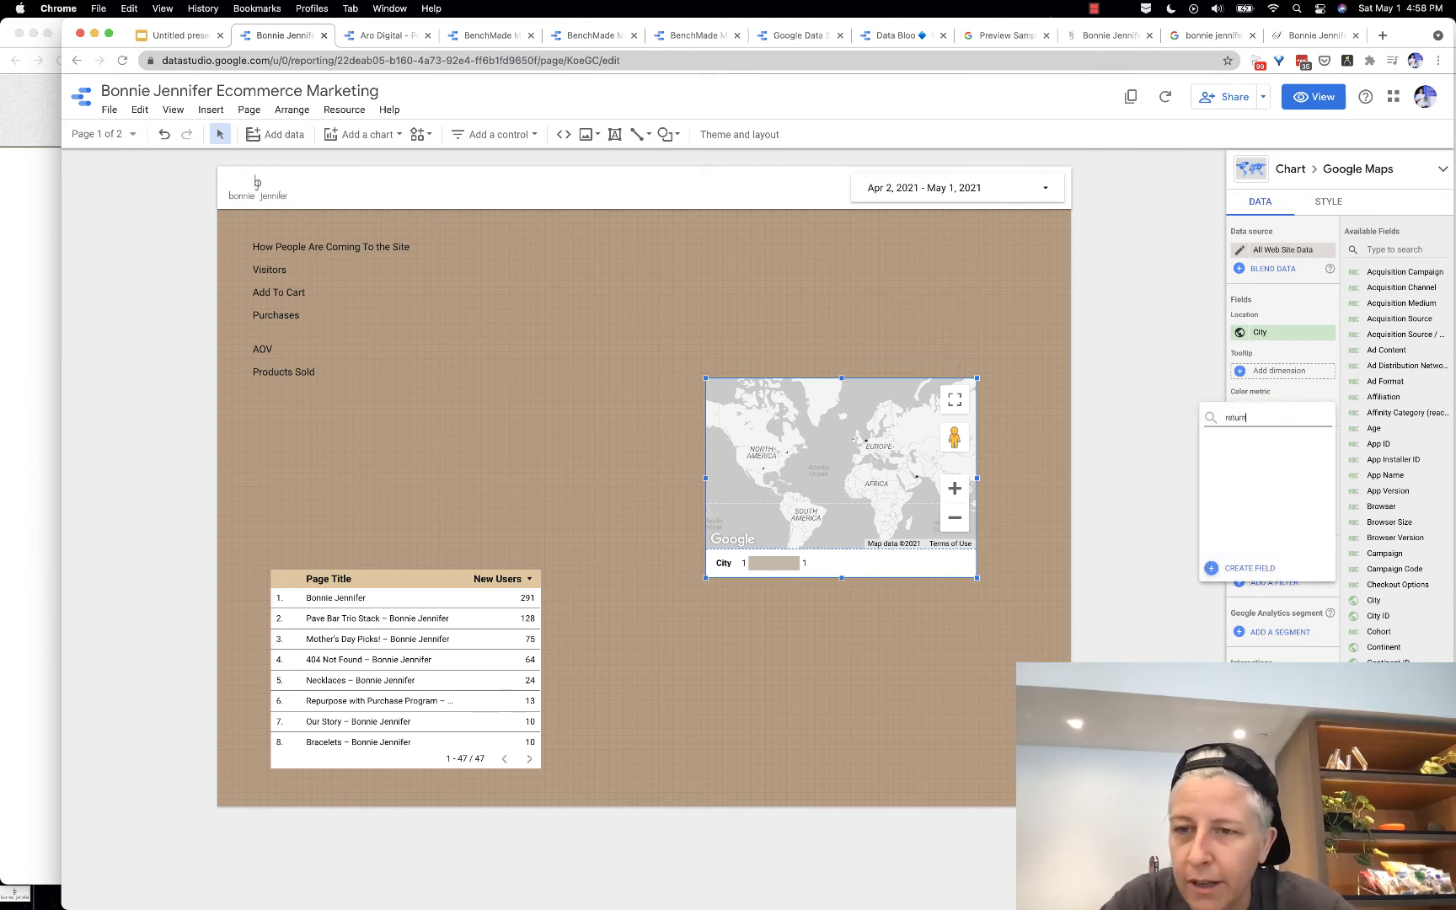
key("BackSpace")
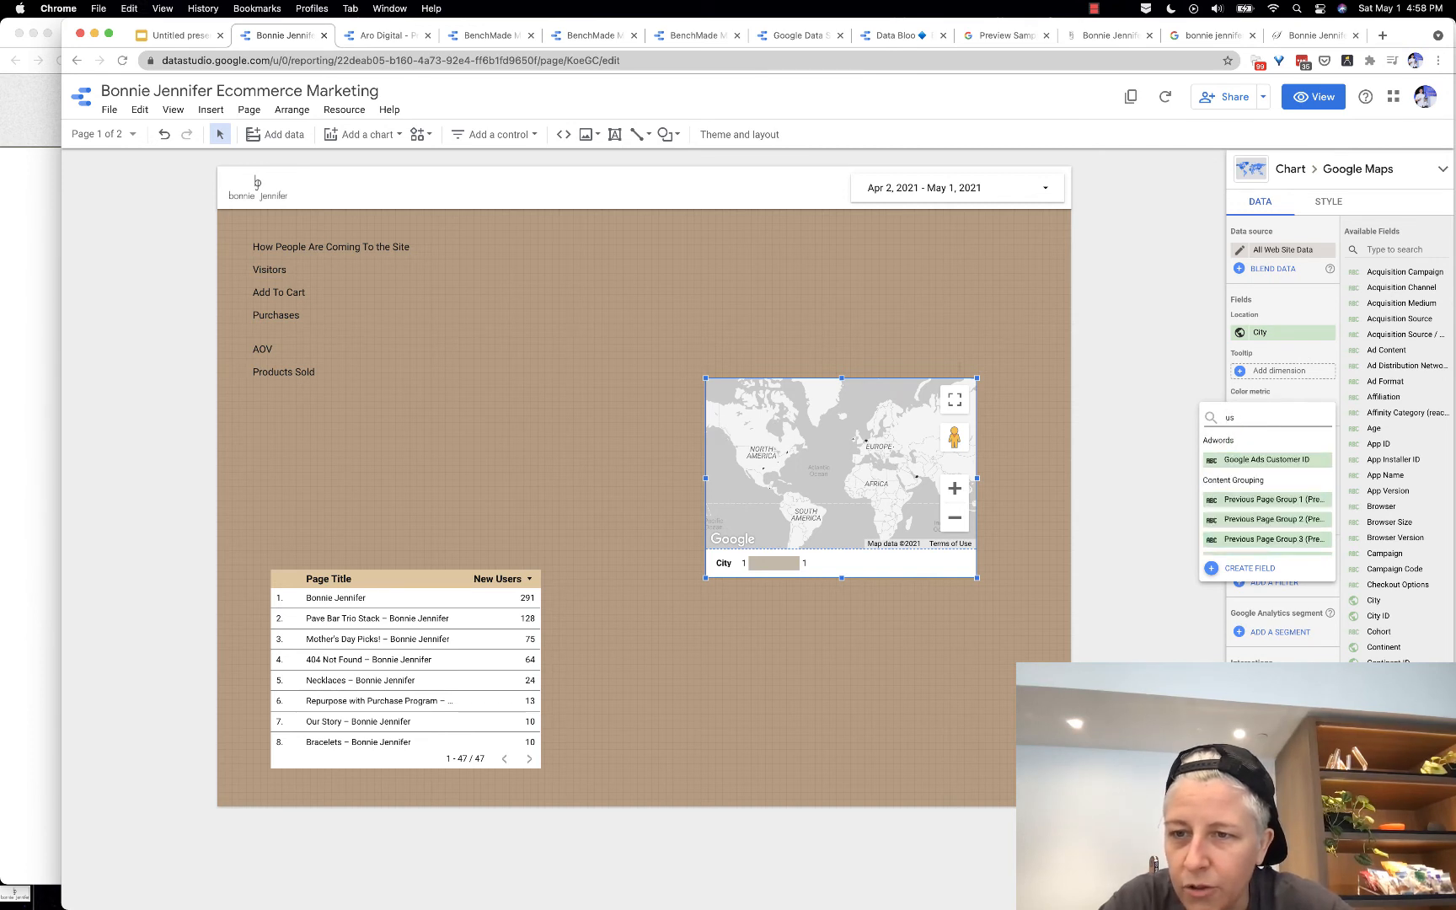
key("BackSpace")
key("BackSpace")
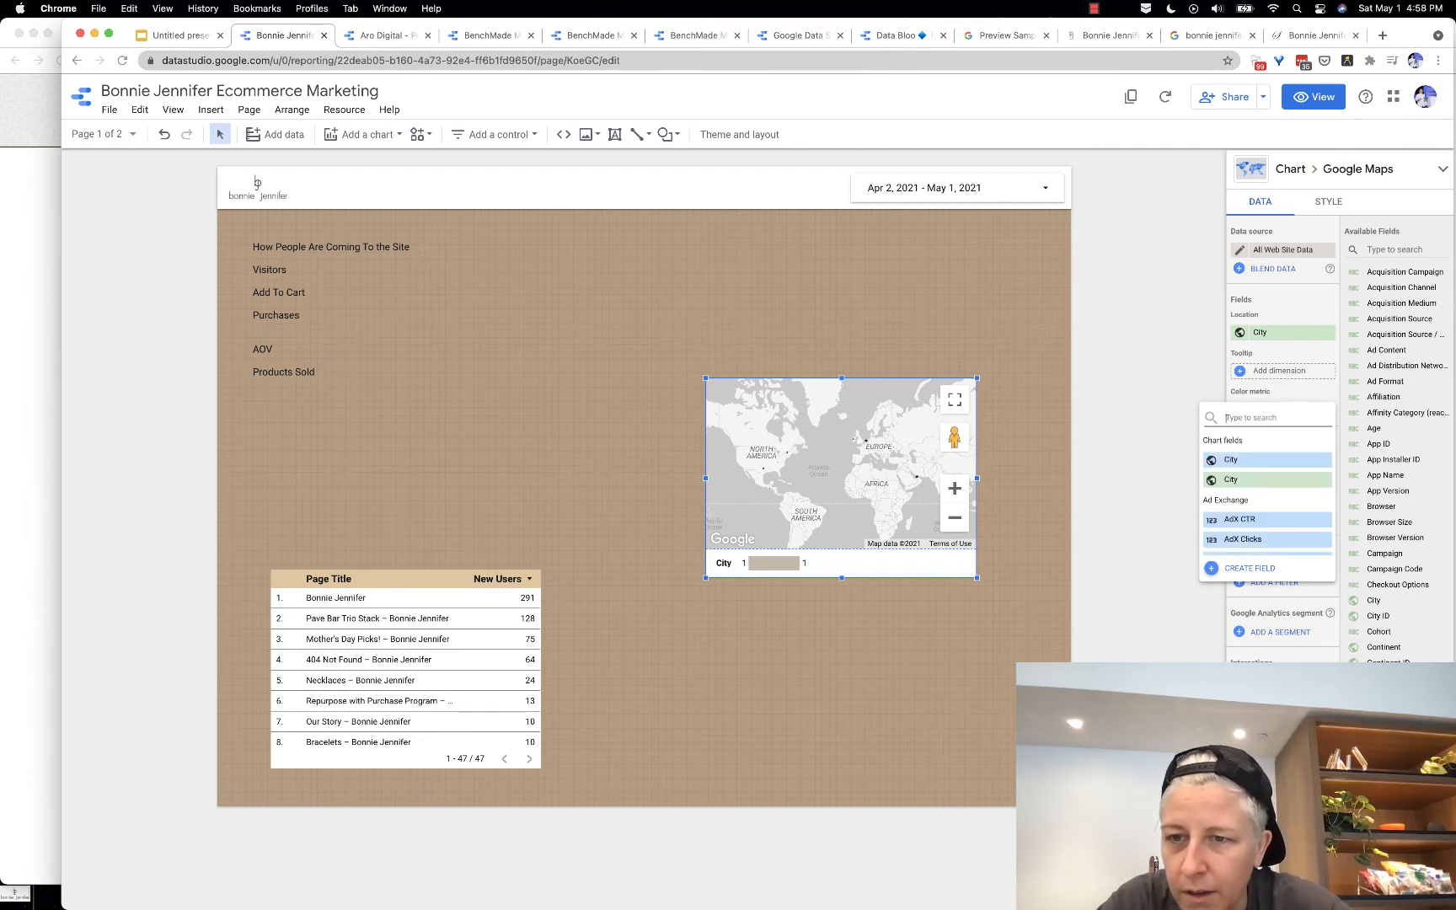
scroll(1247, 544, "down", 5)
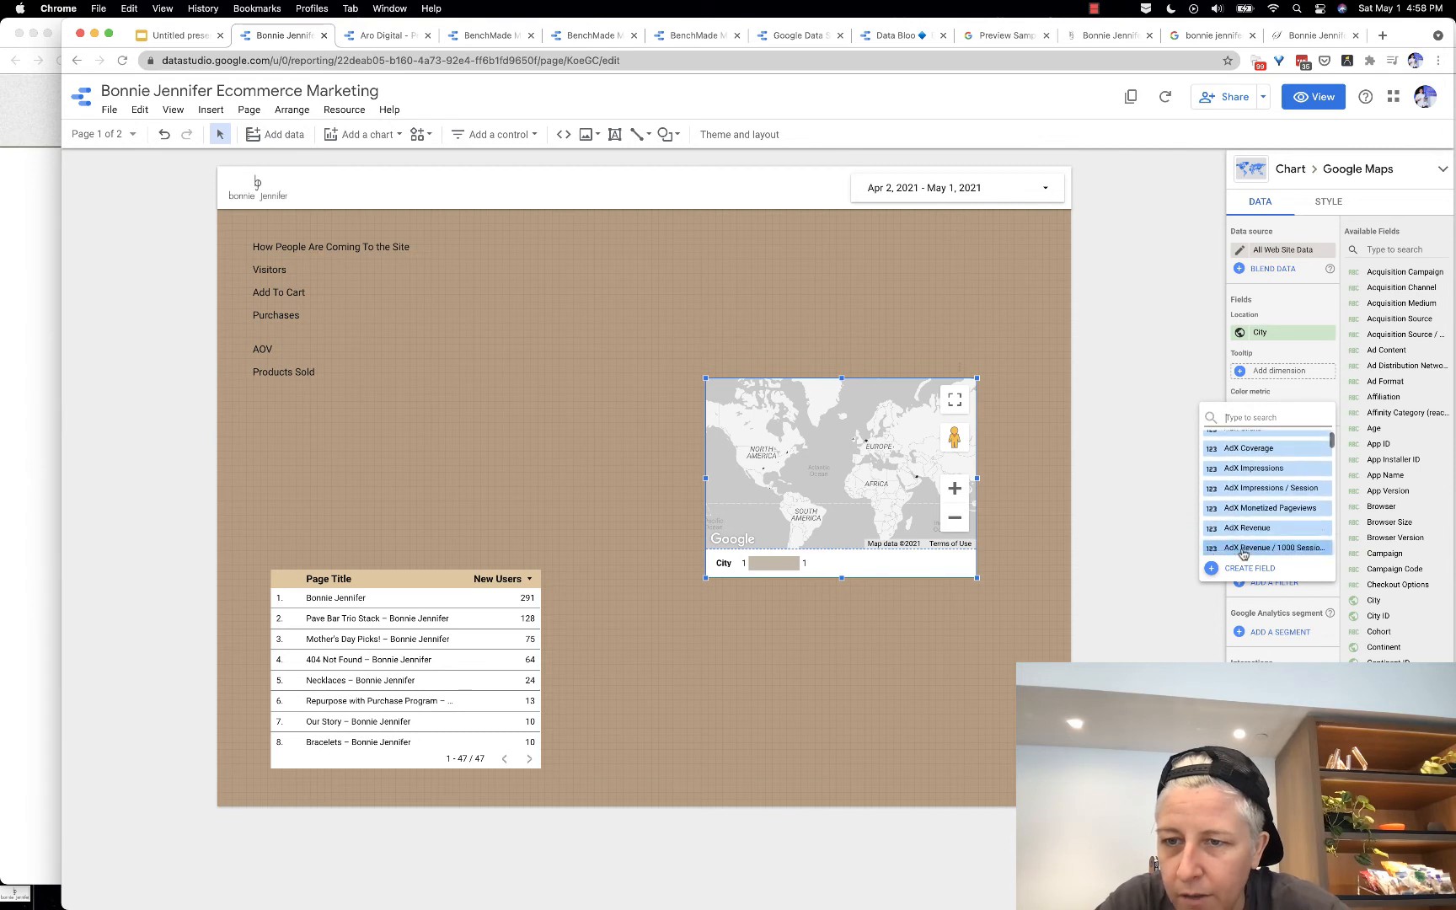
scroll(1243, 553, "down", 6)
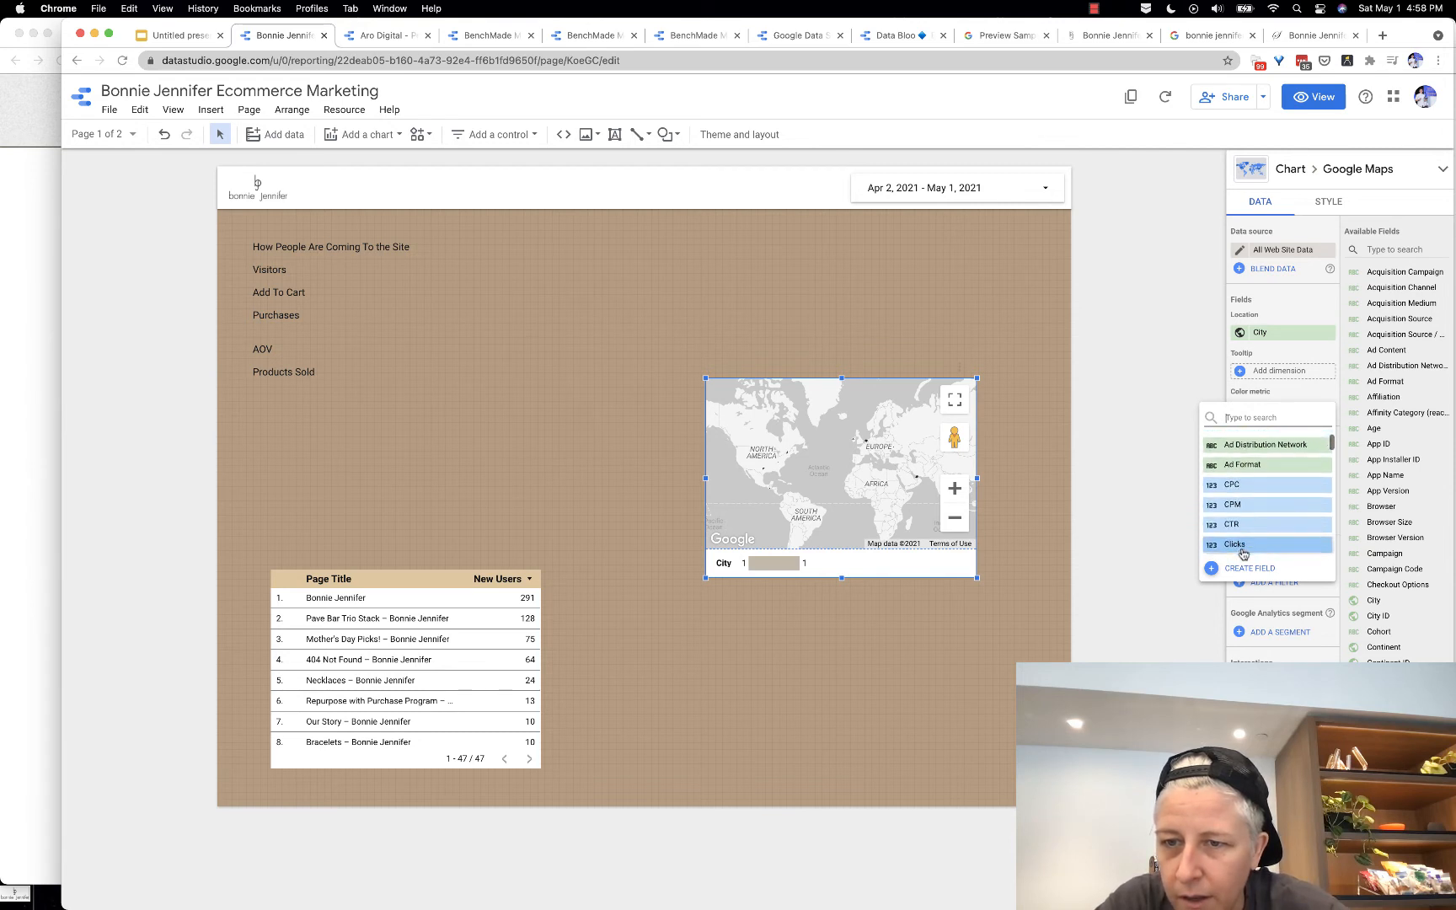
scroll(1244, 553, "down", 8)
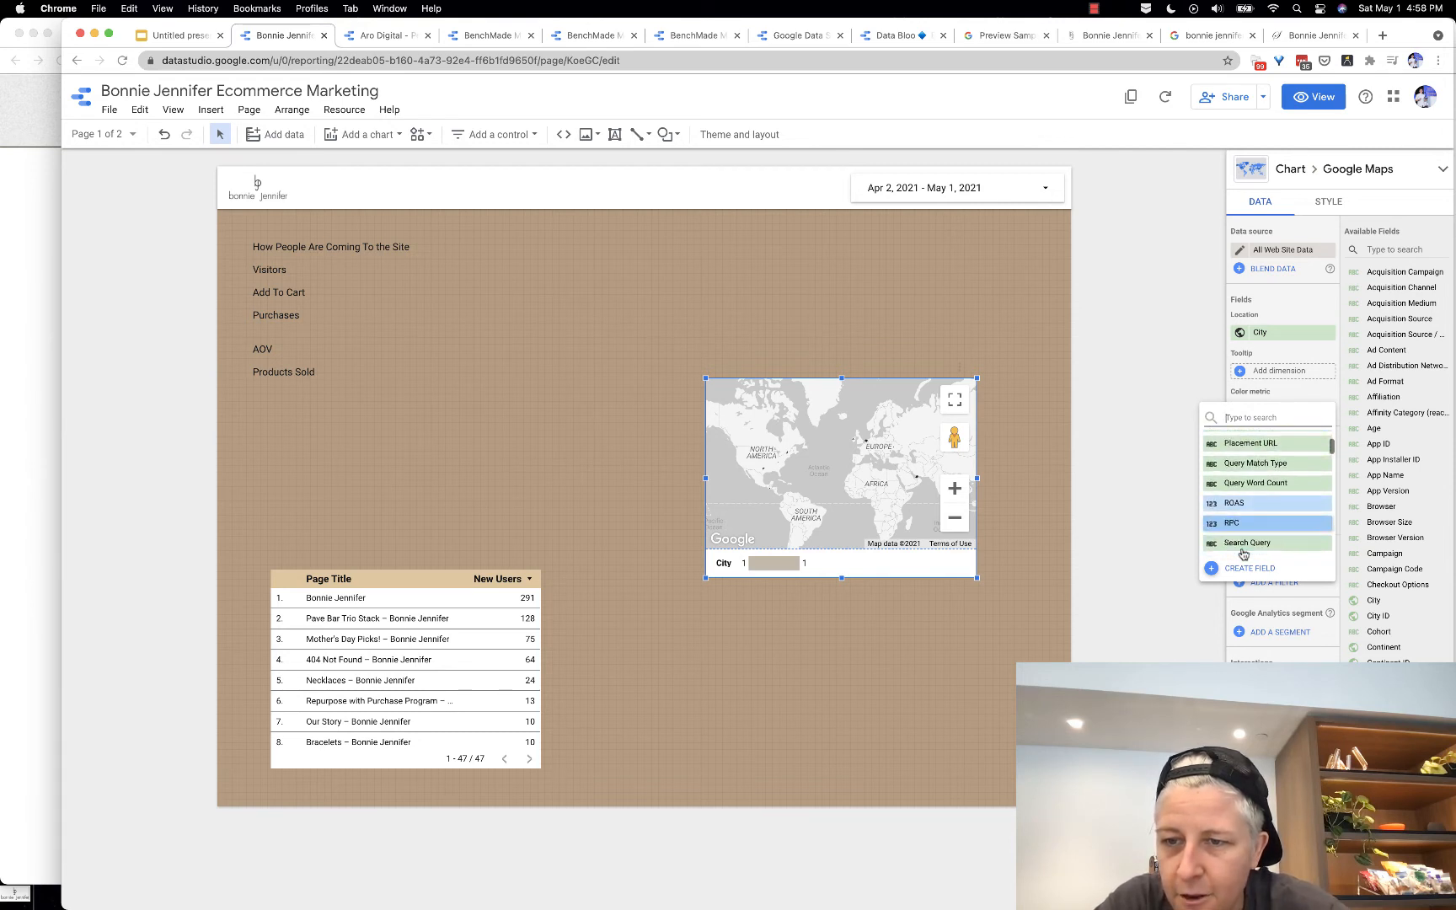
scroll(1244, 554, "down", 8)
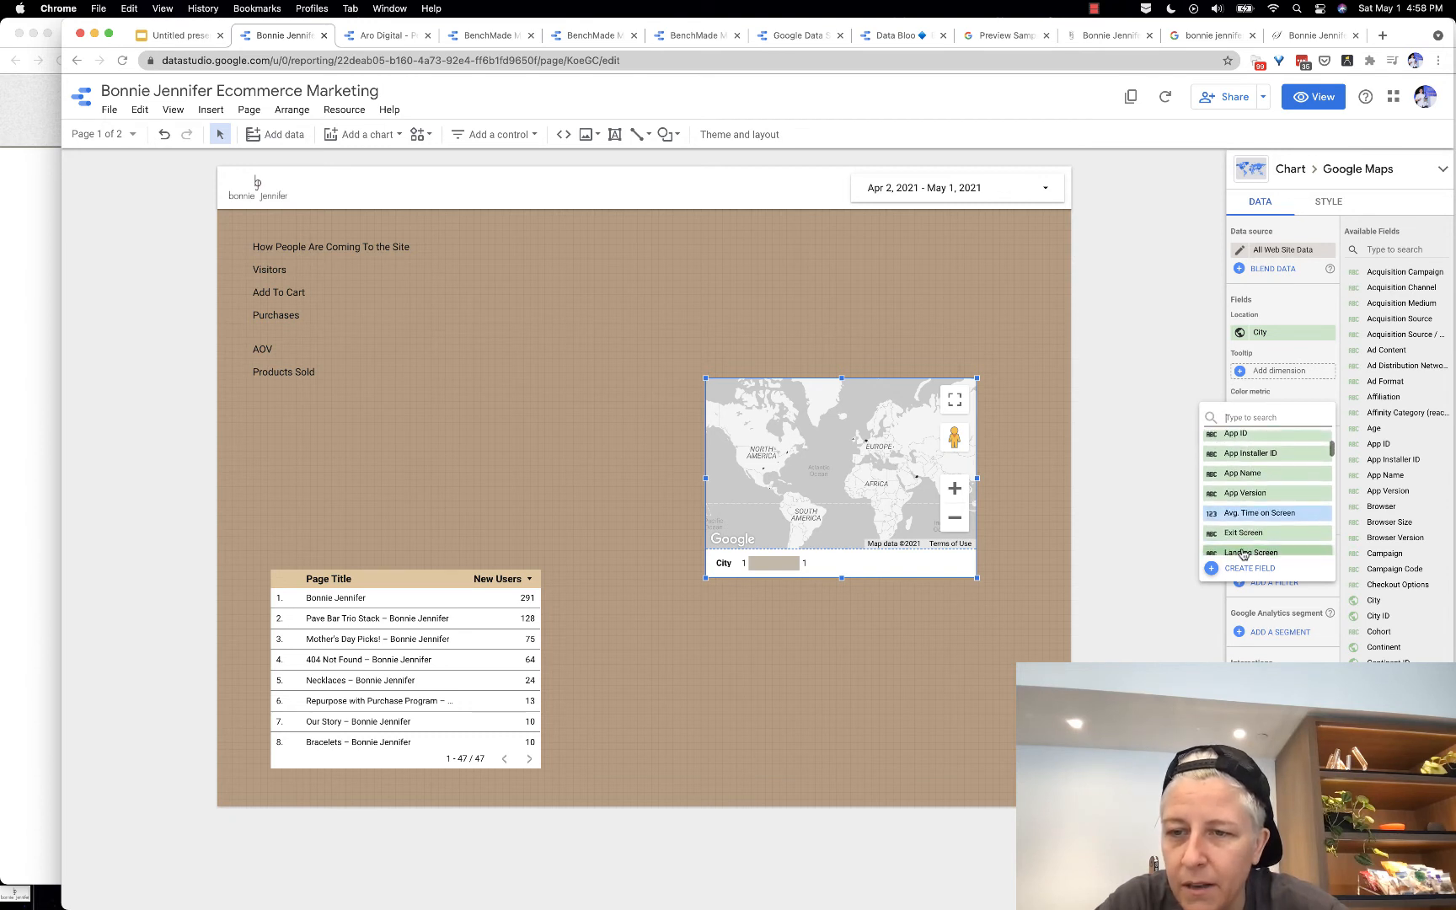
type("user")
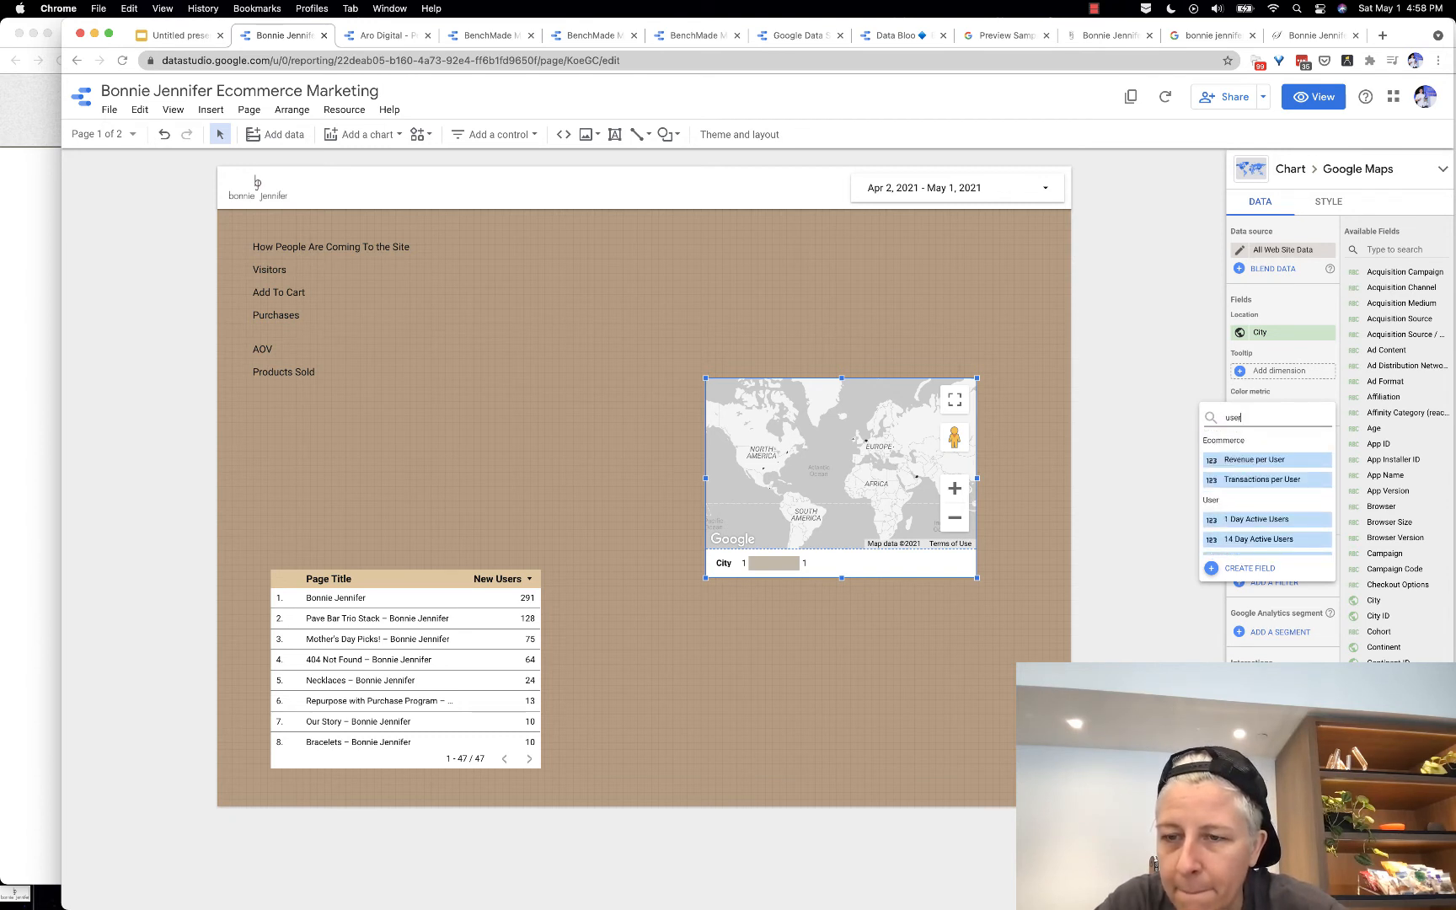
scroll(1243, 536, "down", 5)
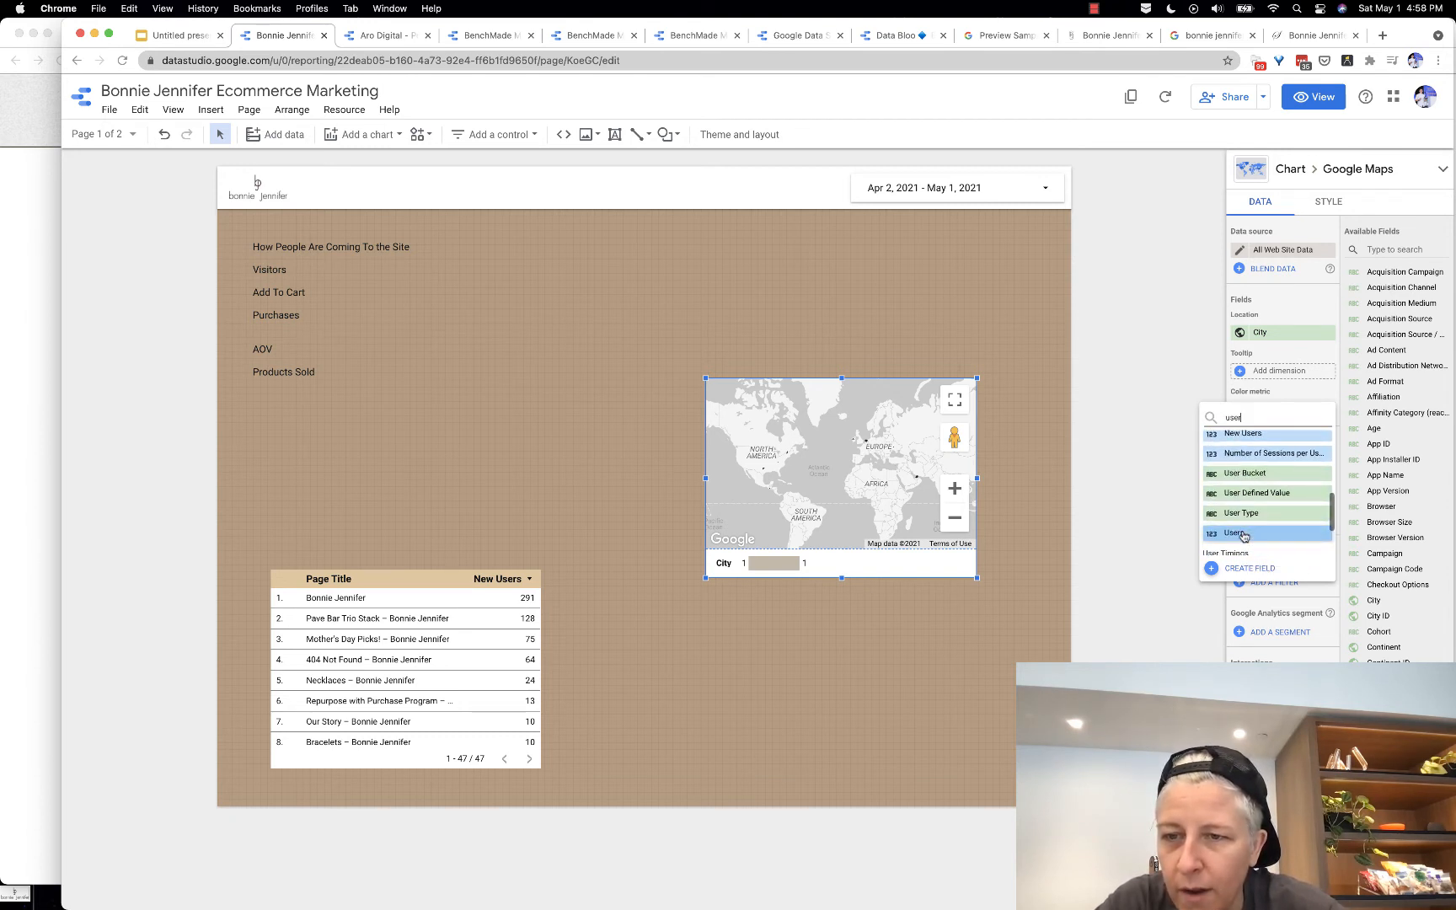
left_click(1244, 533)
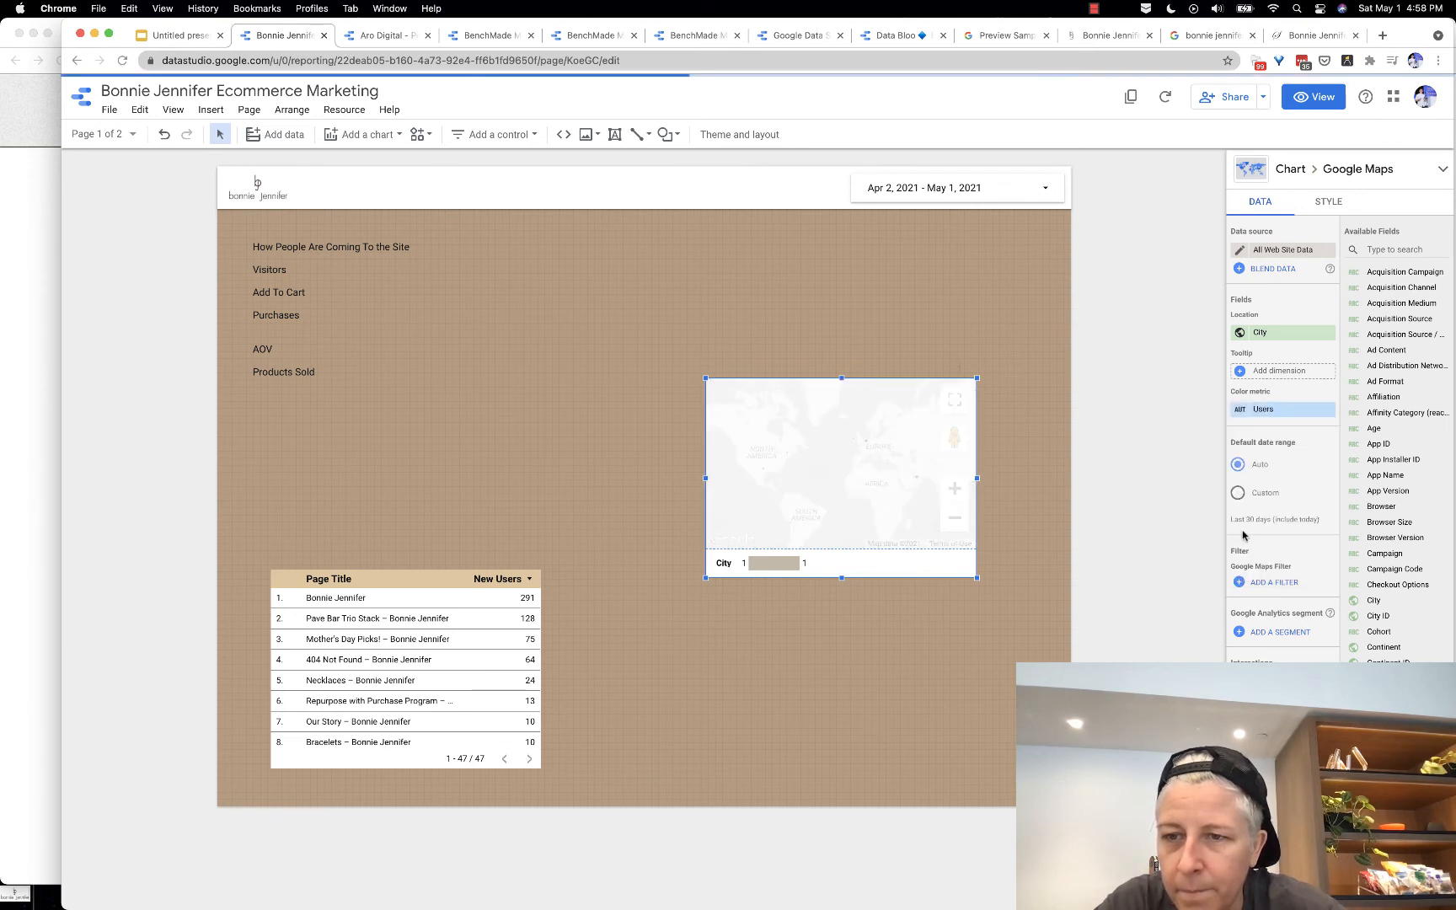
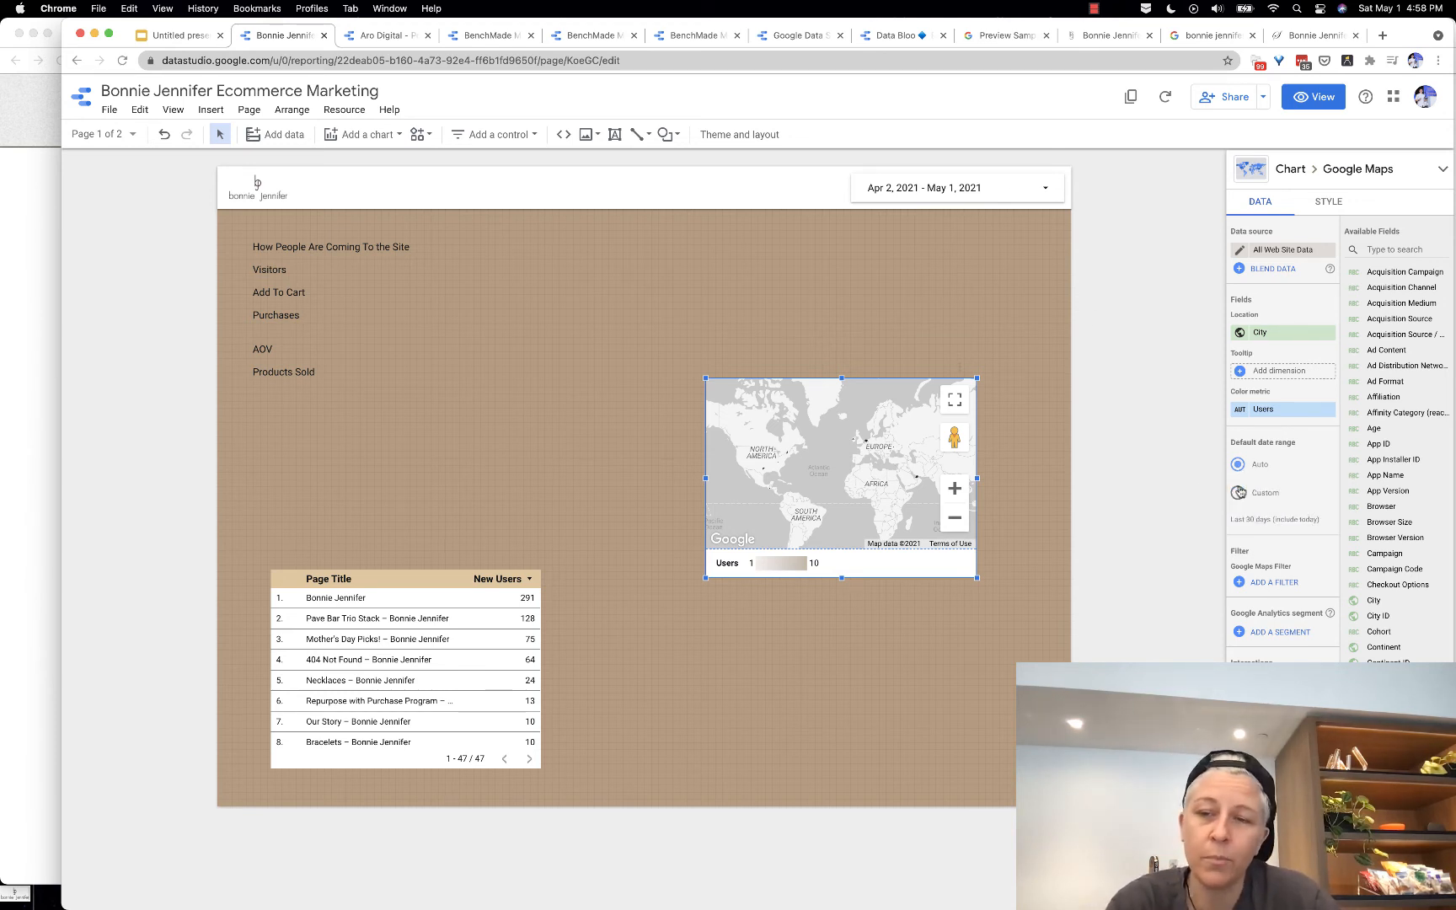
Step: Set the map's default date range to a custom range of the last 30 days including today, and check the page's date range control
left_click(1239, 492)
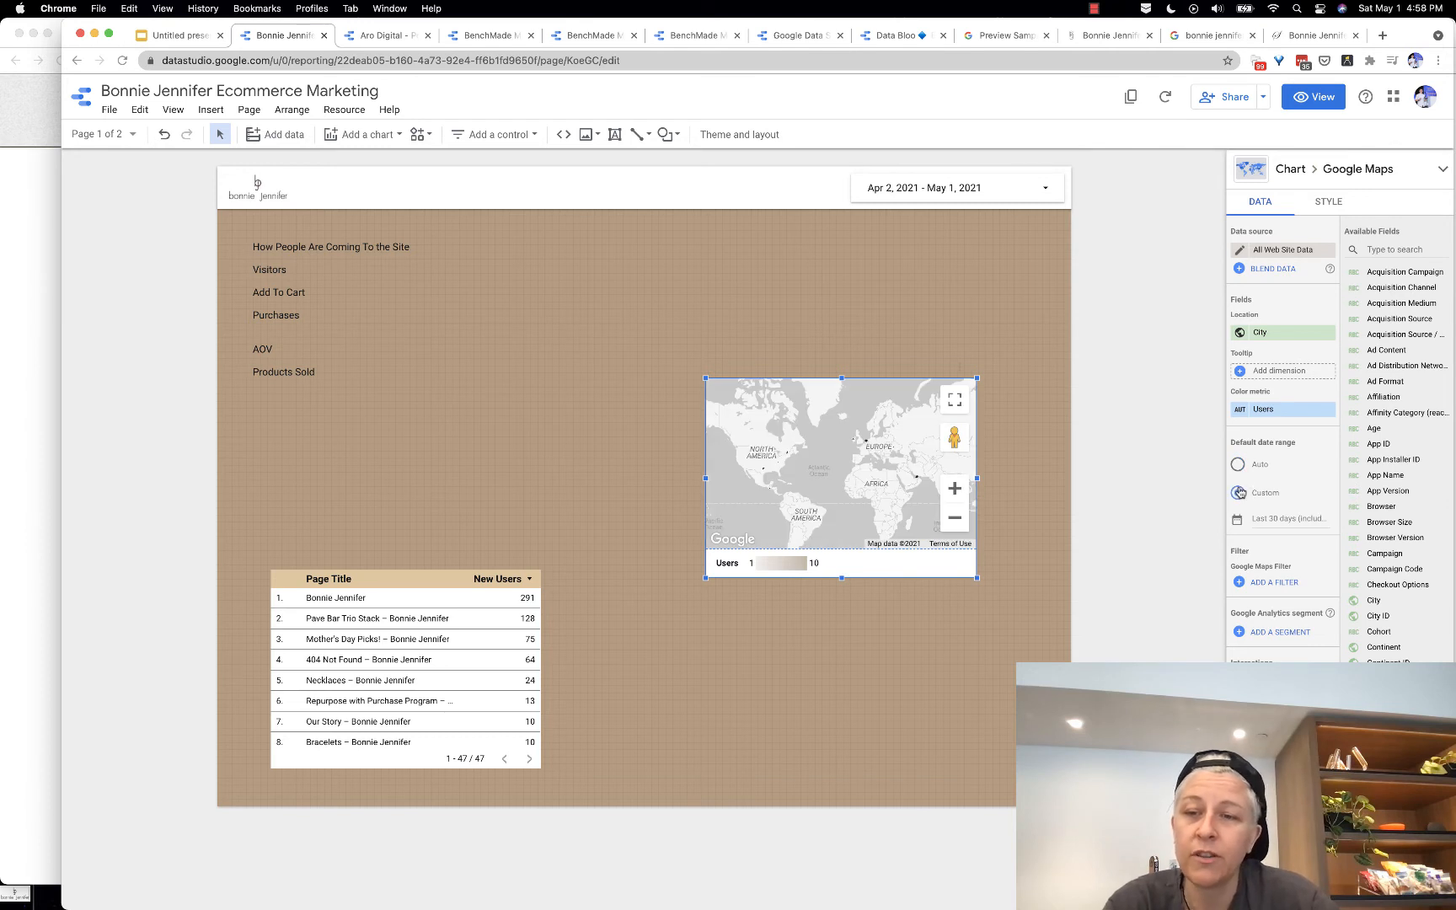
left_click(1271, 521)
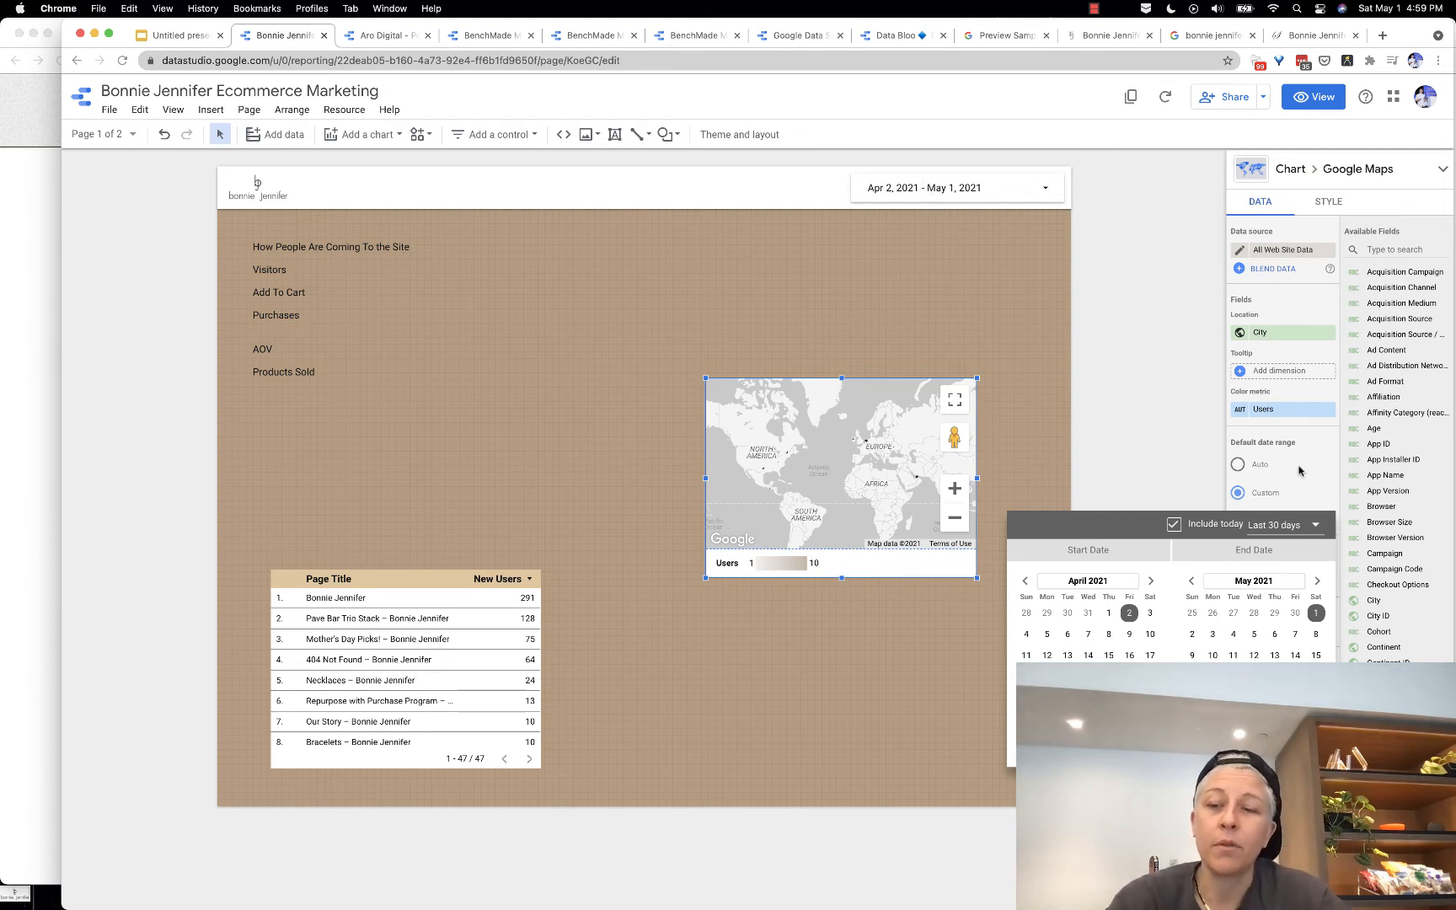
left_click(1306, 748)
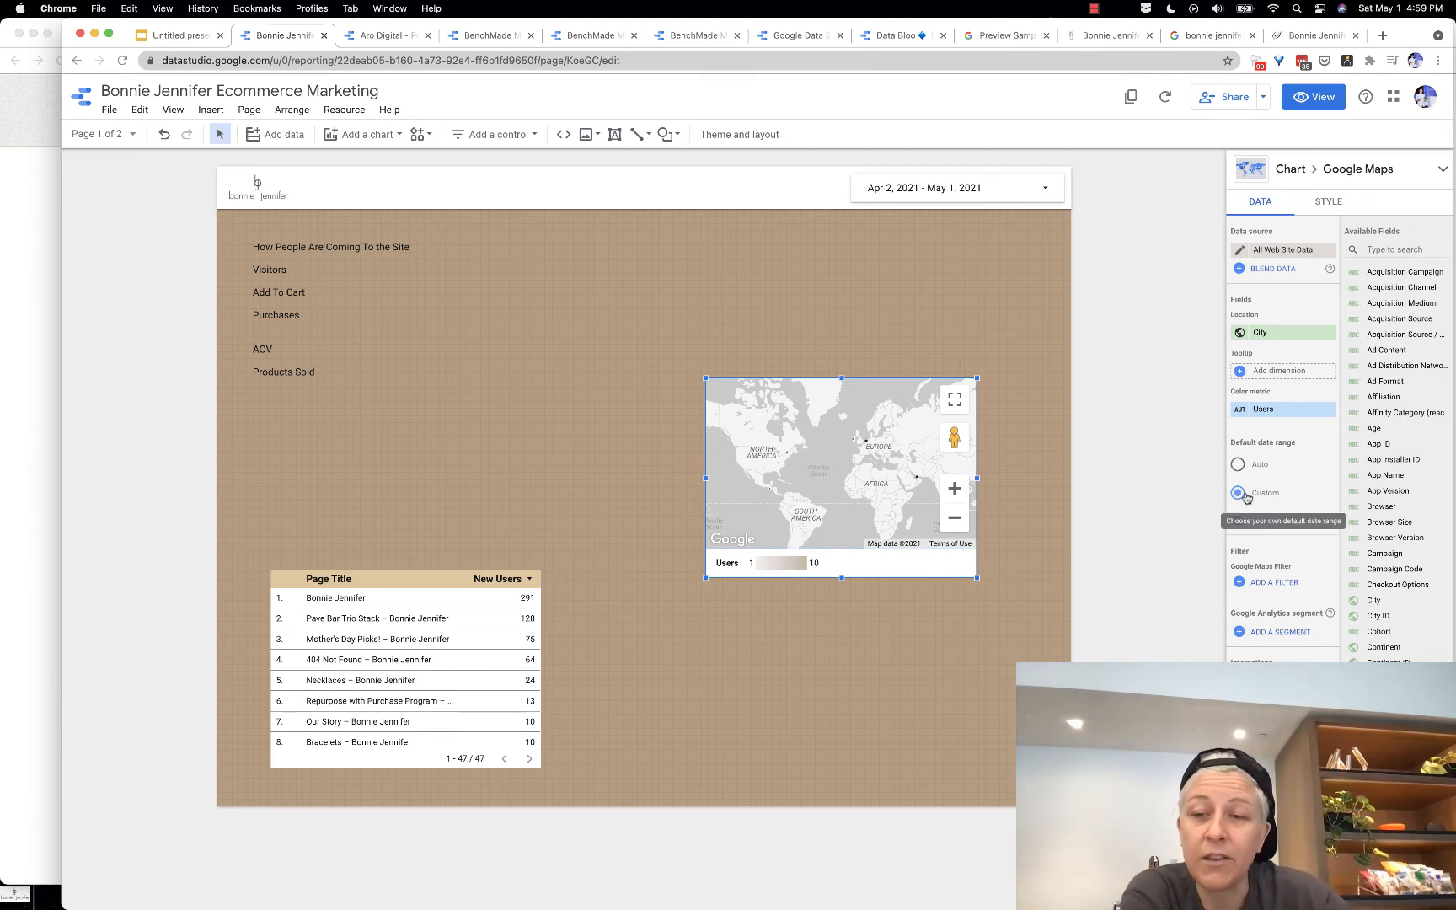
left_click(948, 189)
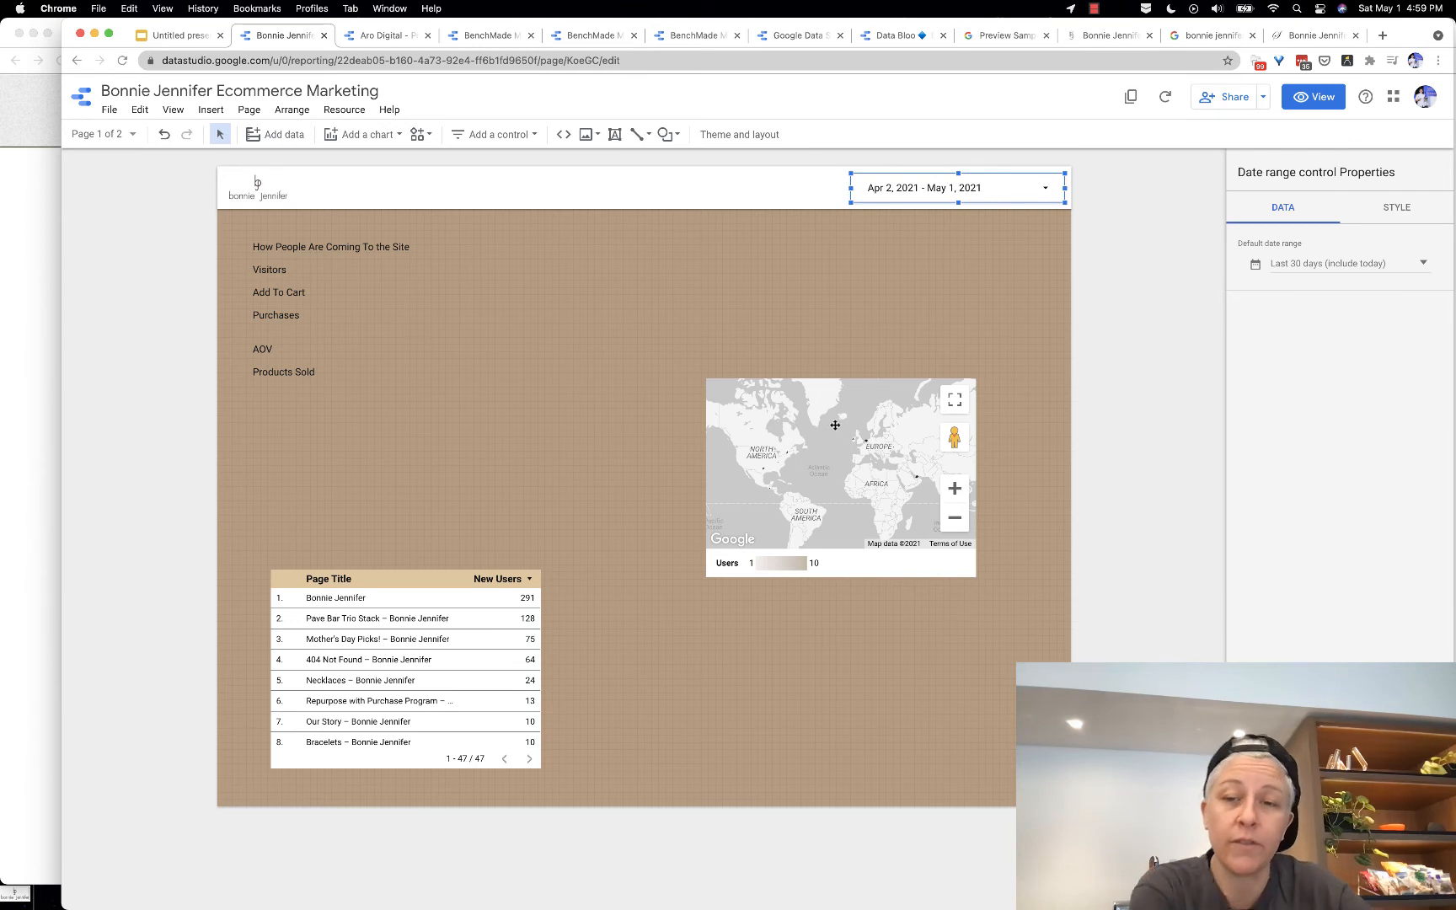
left_click(835, 425)
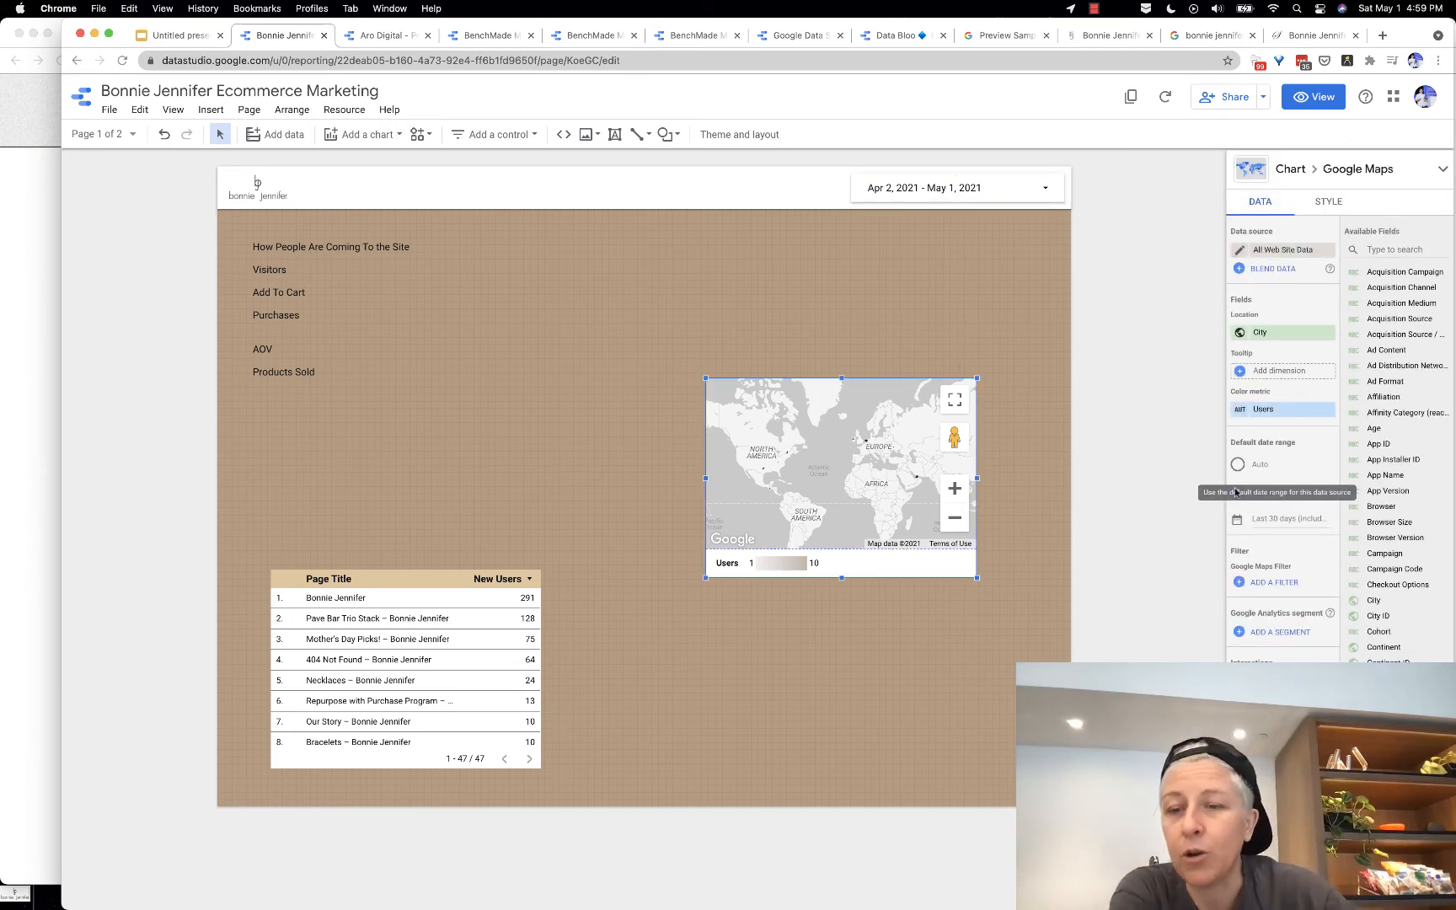
Step: Review the system segments available for the map without applying one
left_click(1262, 639)
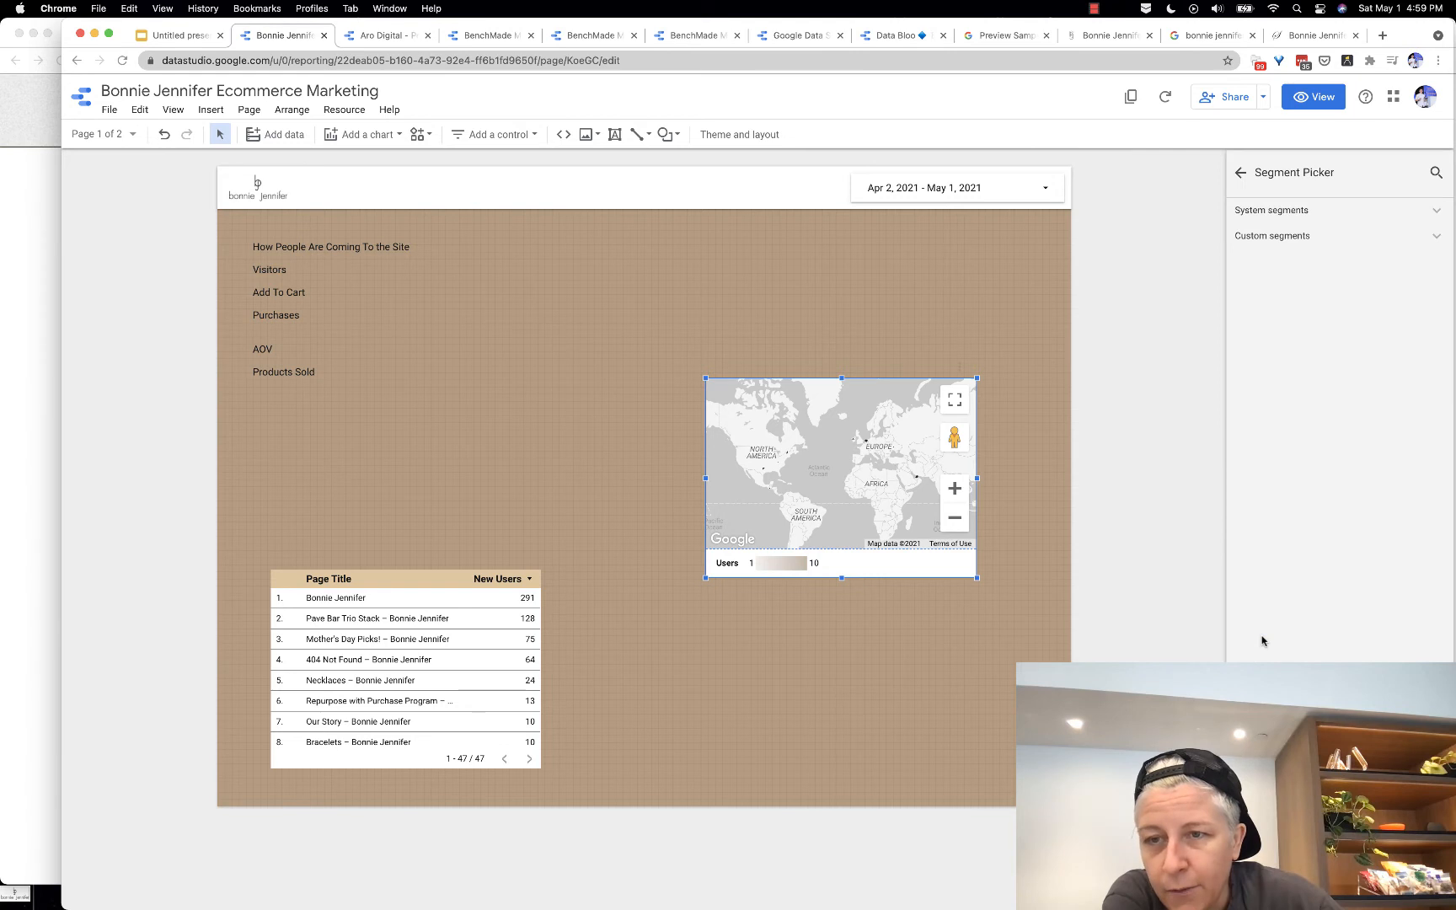
left_click(1282, 213)
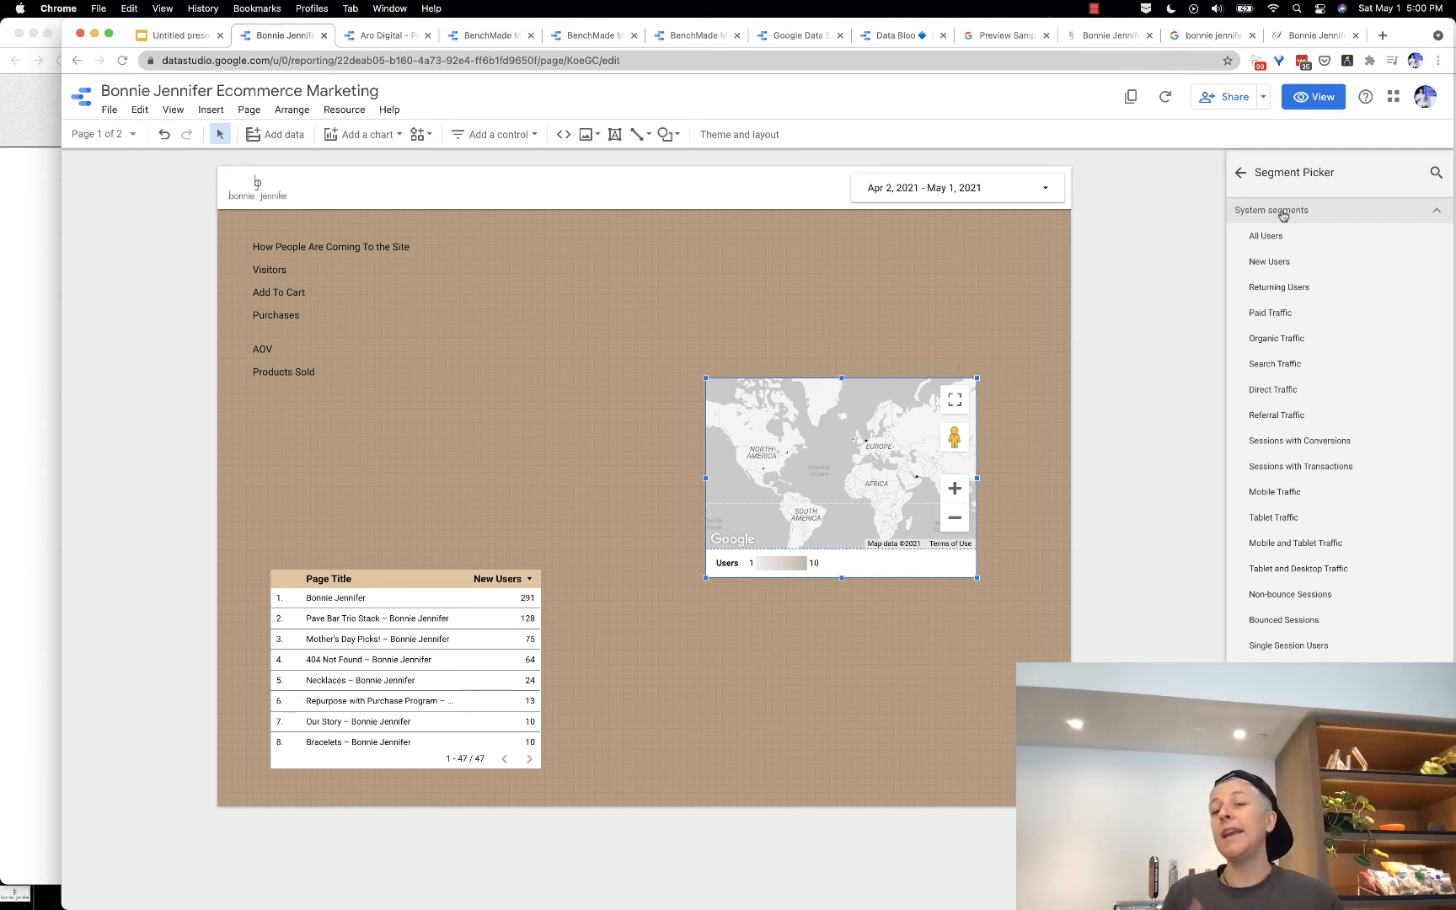
left_click(1240, 173)
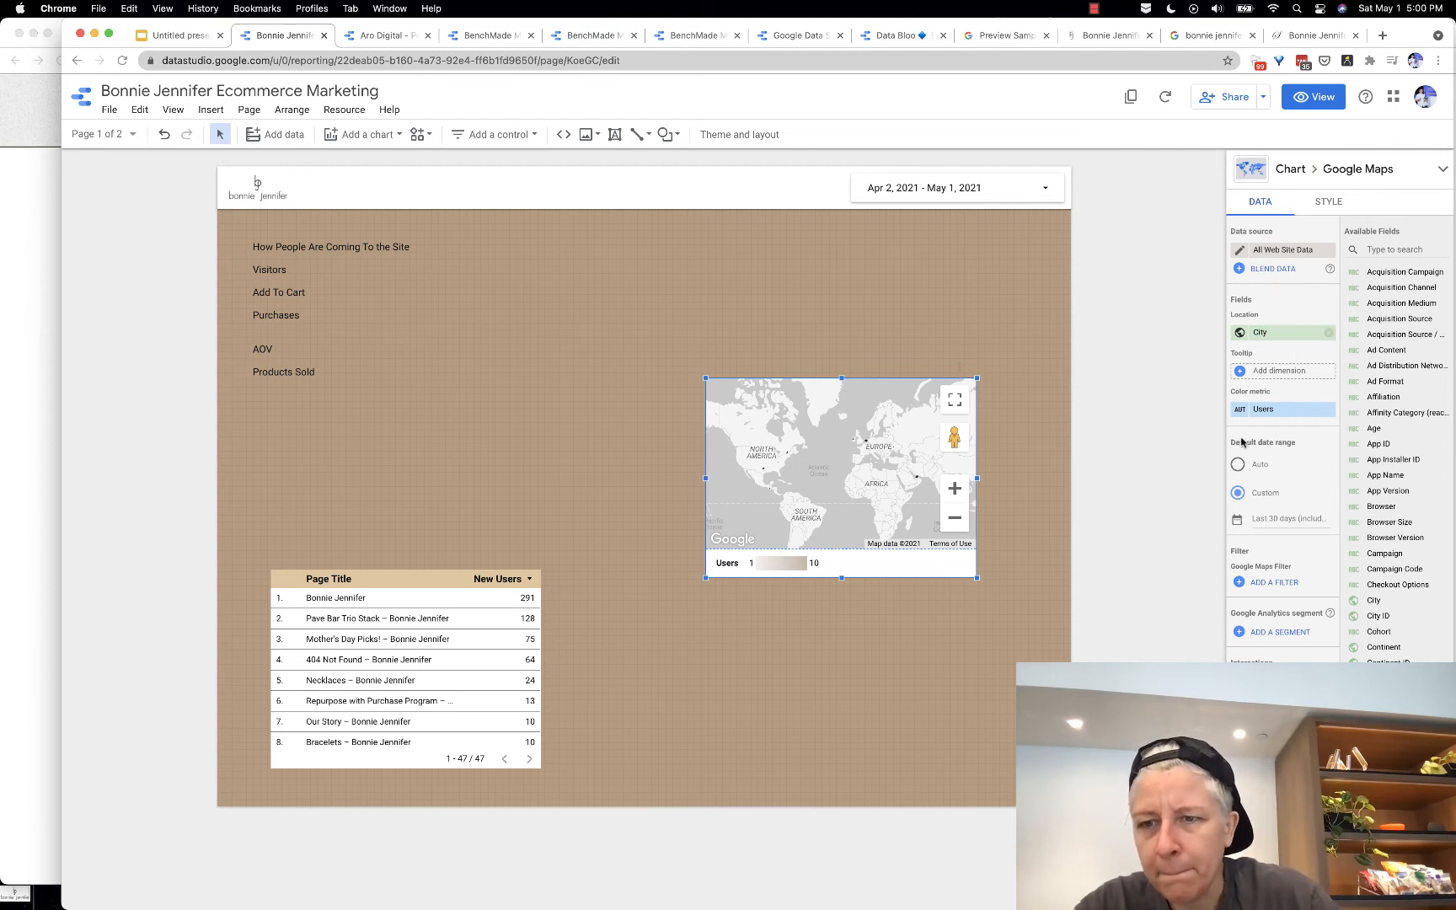
Step: Start a new include filter for the map and choose Country as its field
left_click(1259, 588)
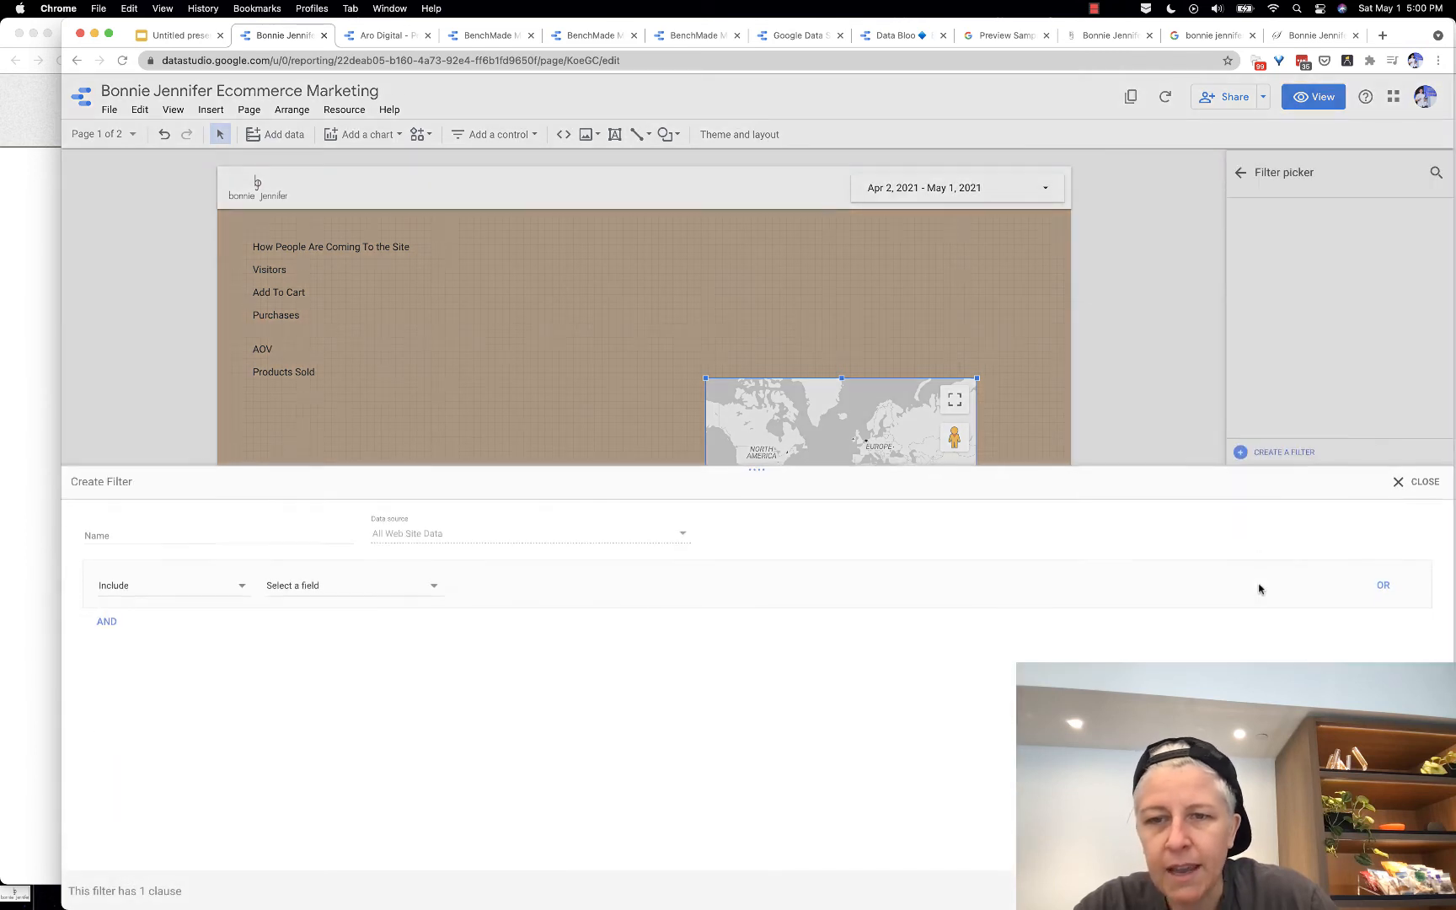
left_click(144, 587)
left_click(290, 585)
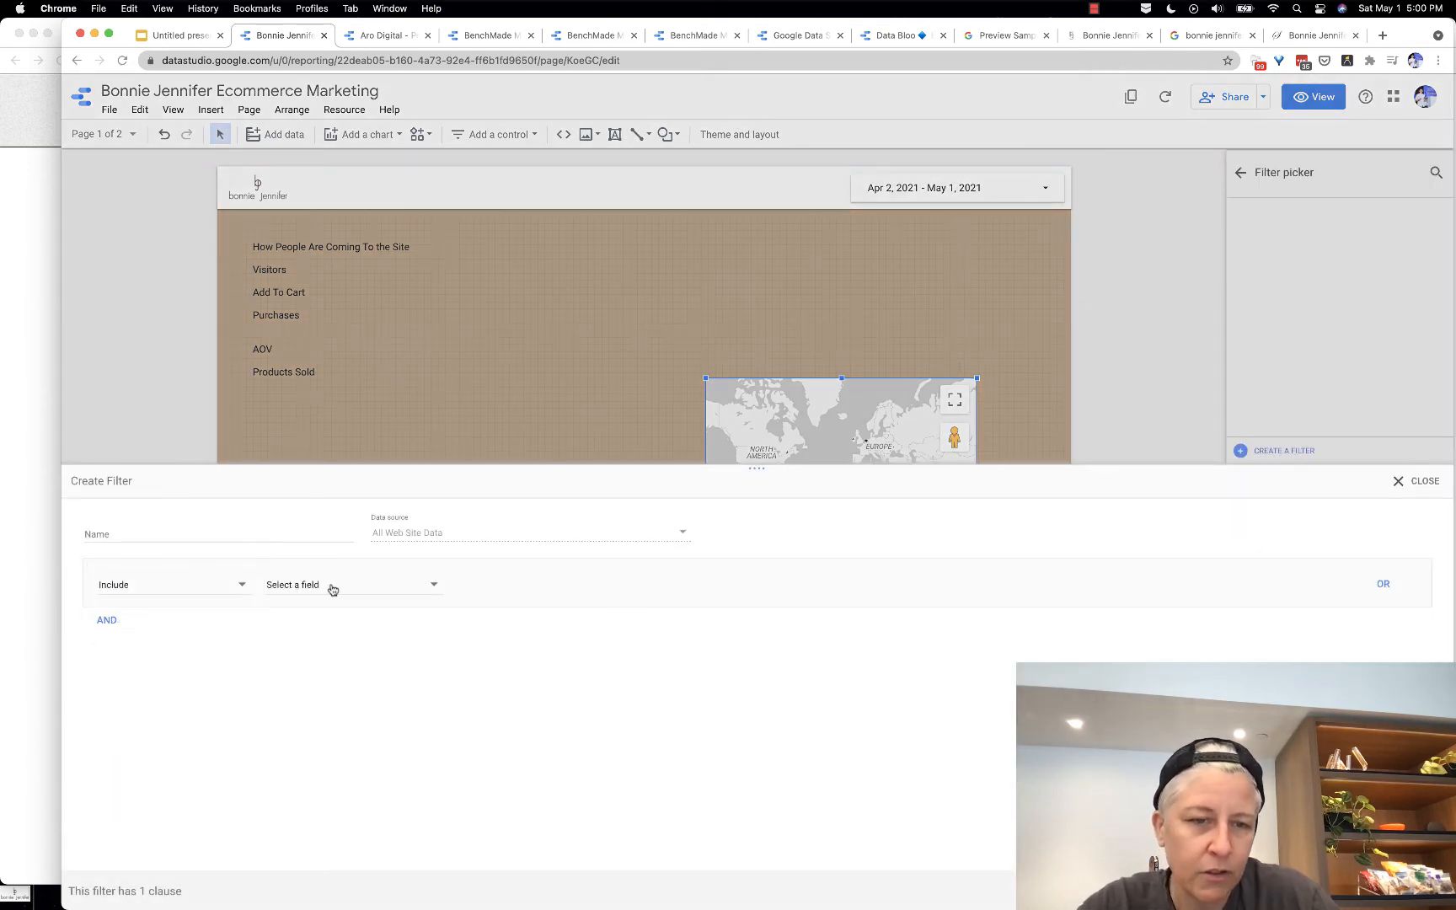
left_click(328, 587)
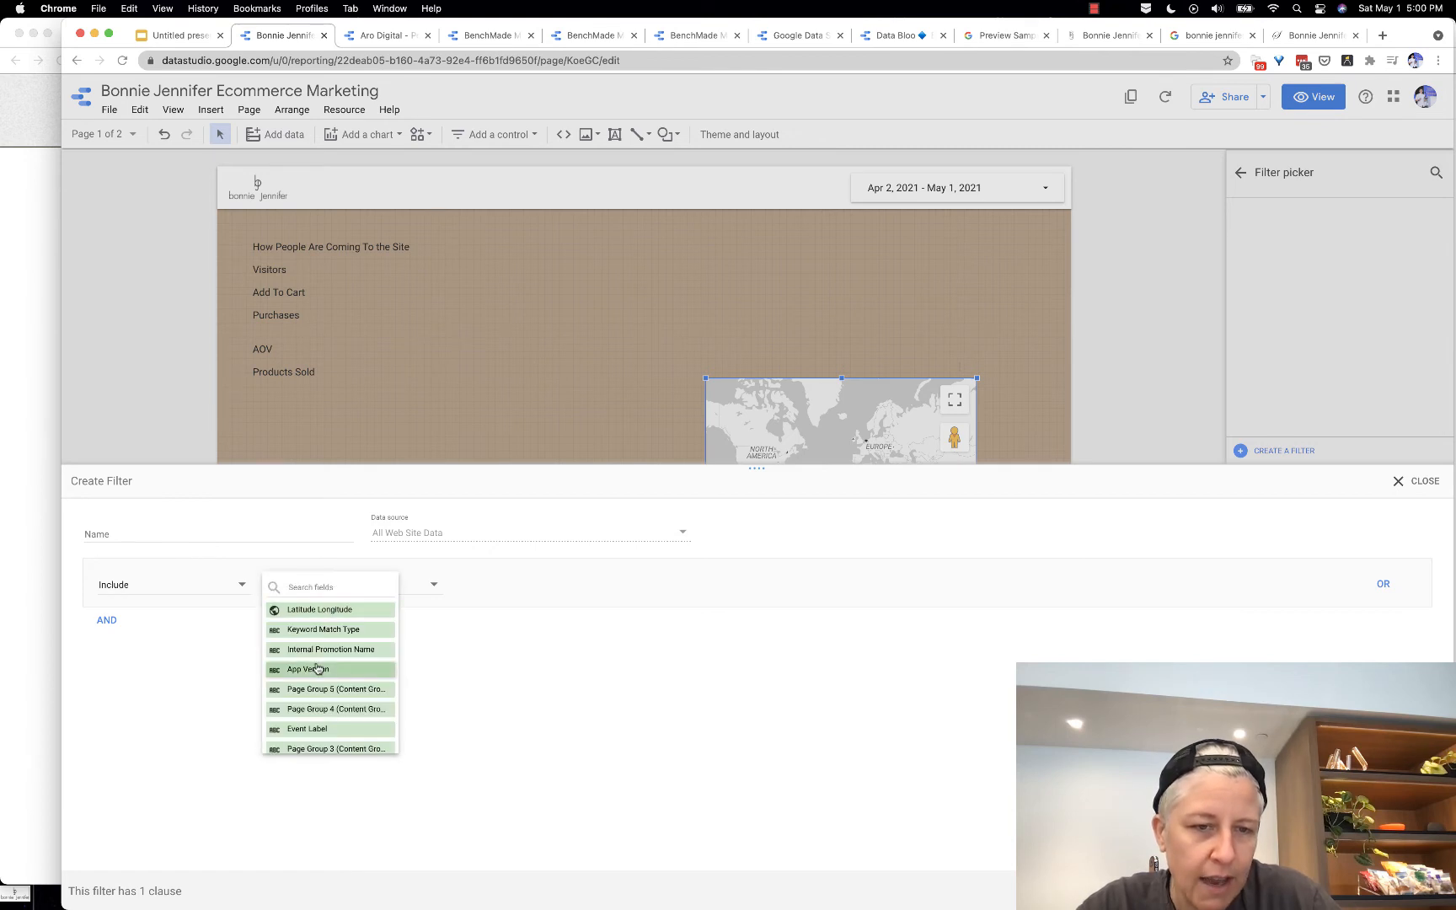
scroll(318, 666, "down", 2)
left_click(293, 586)
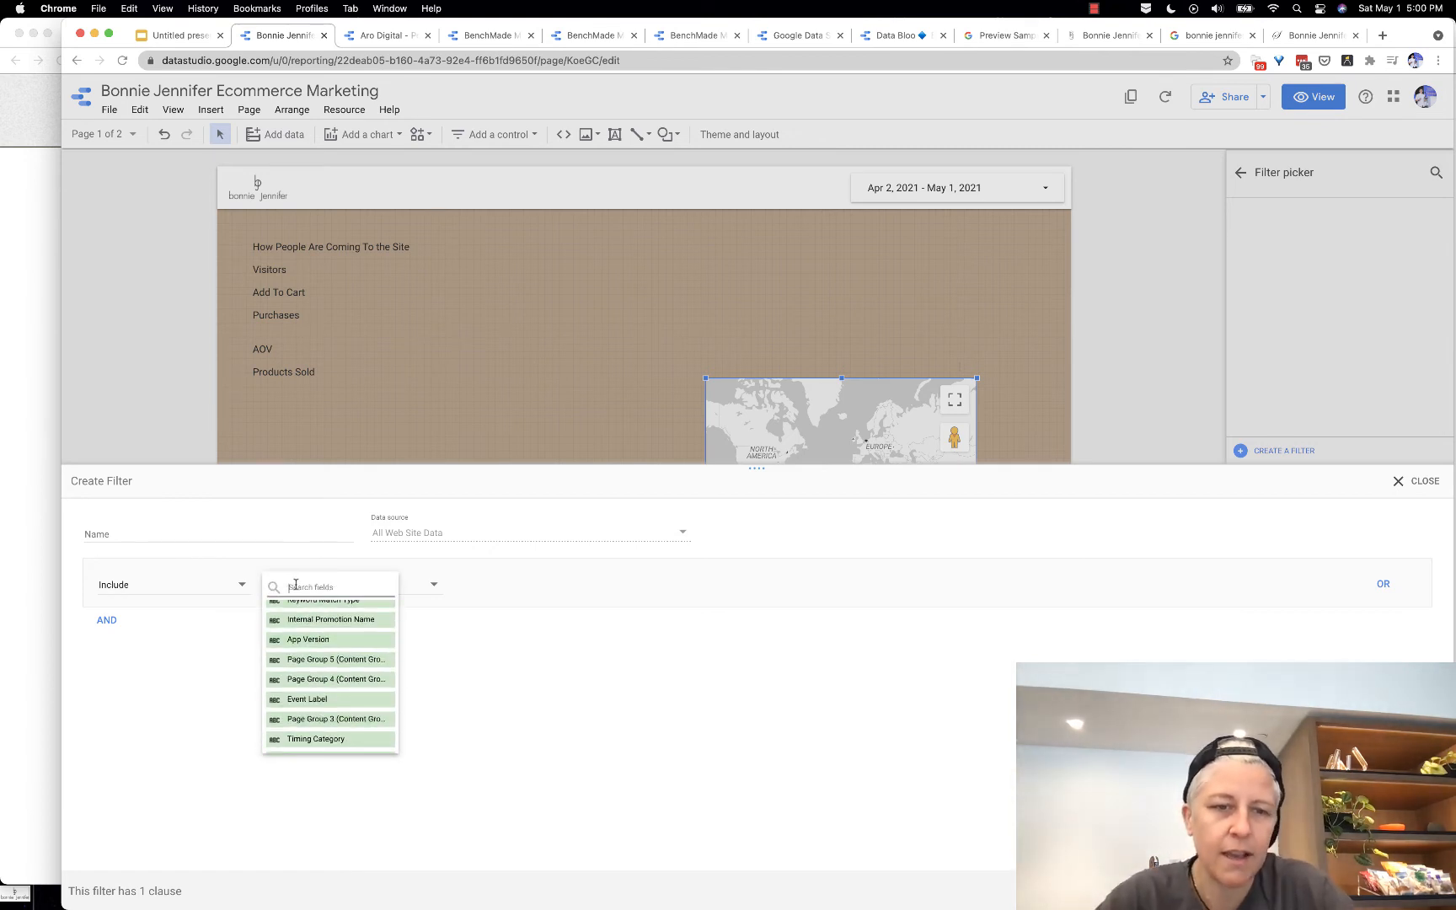
type("united states")
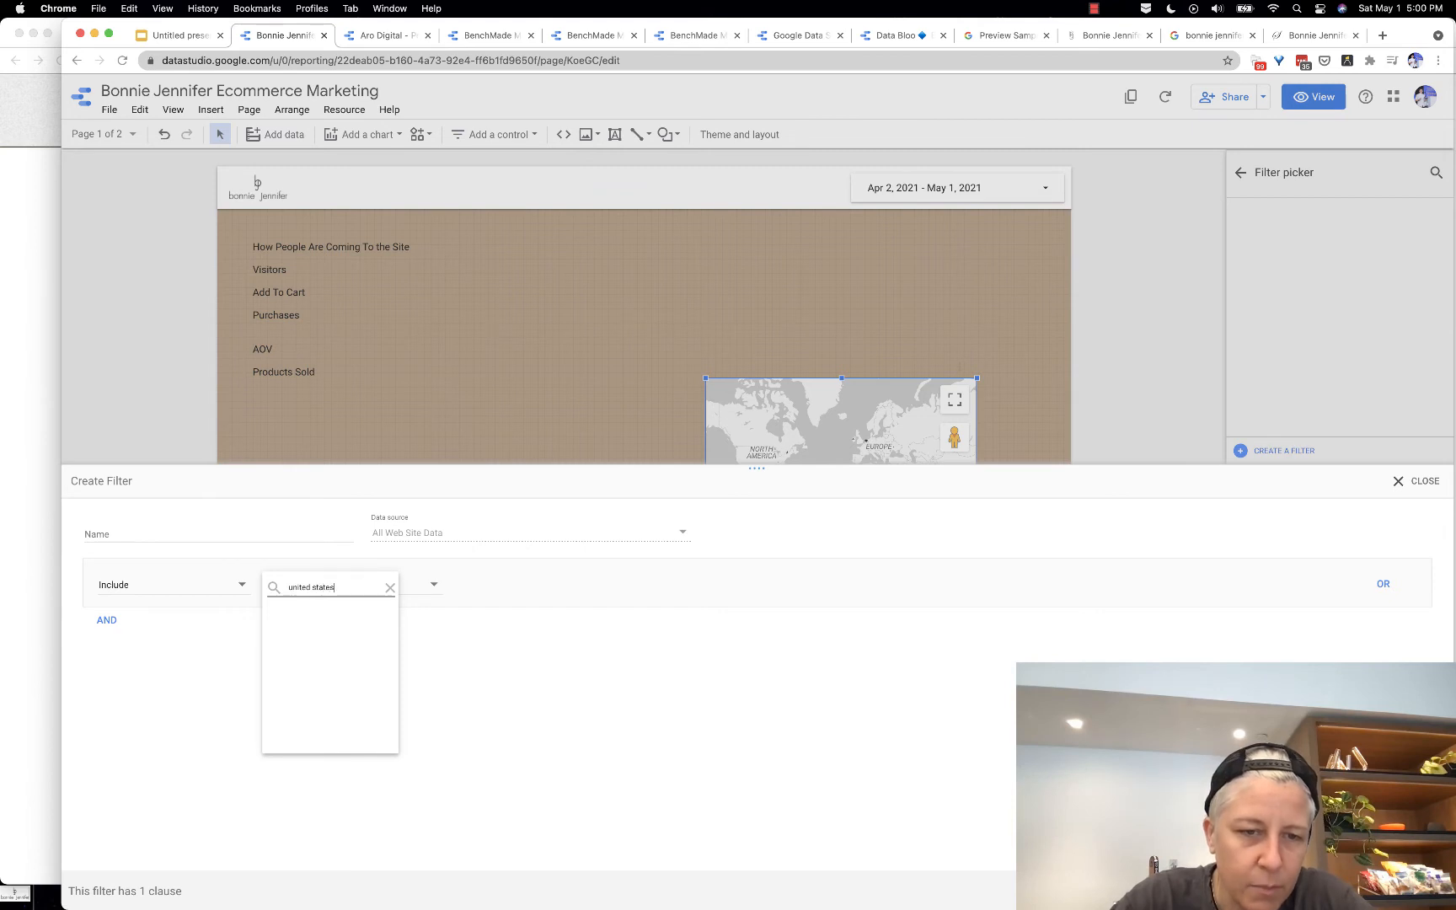
key("super+a")
key("BackSpace")
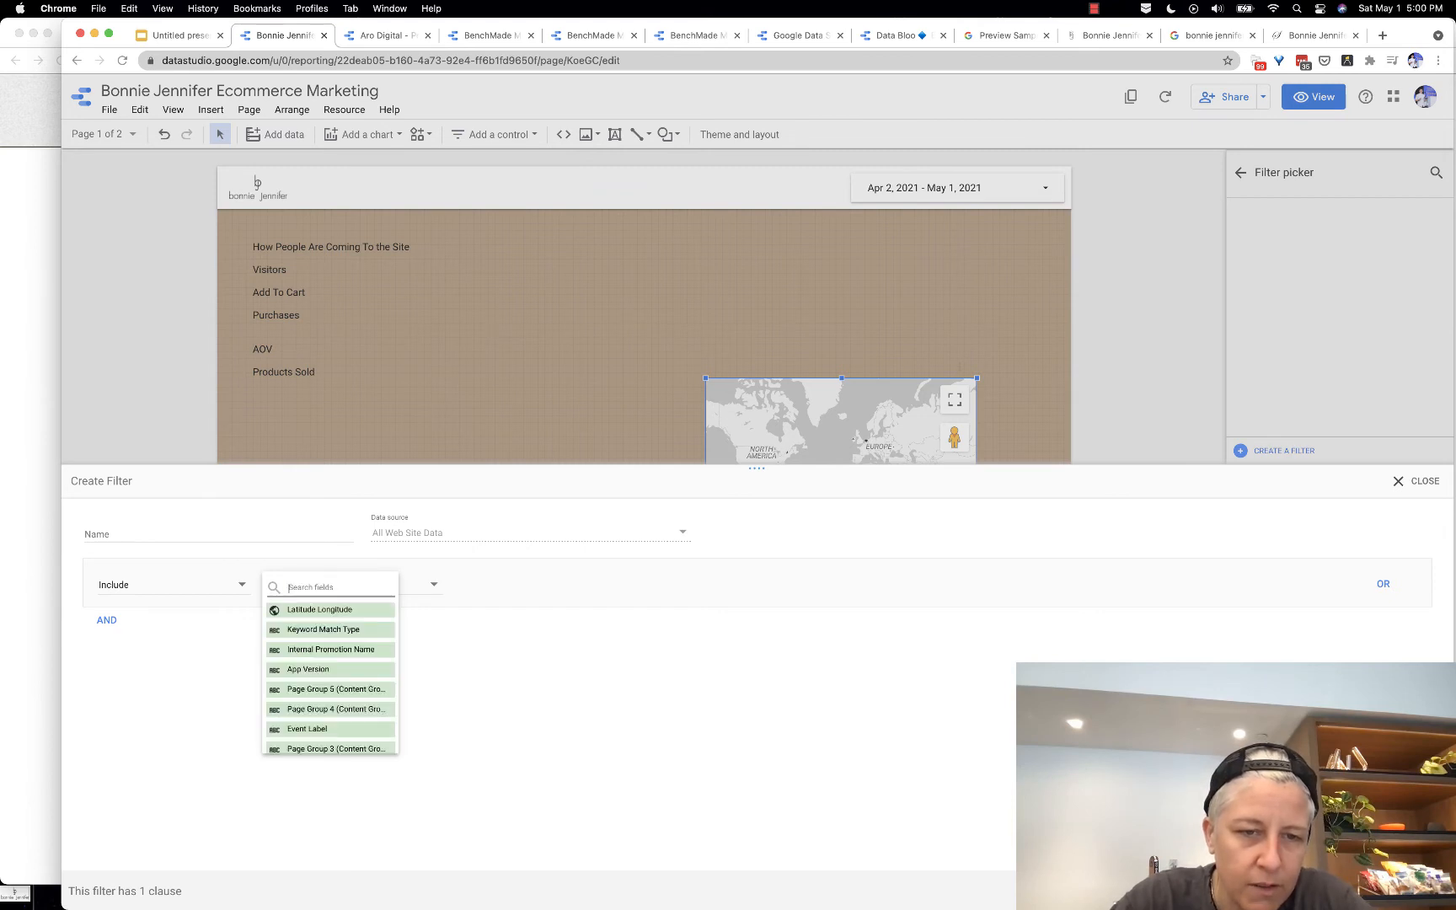
type("country")
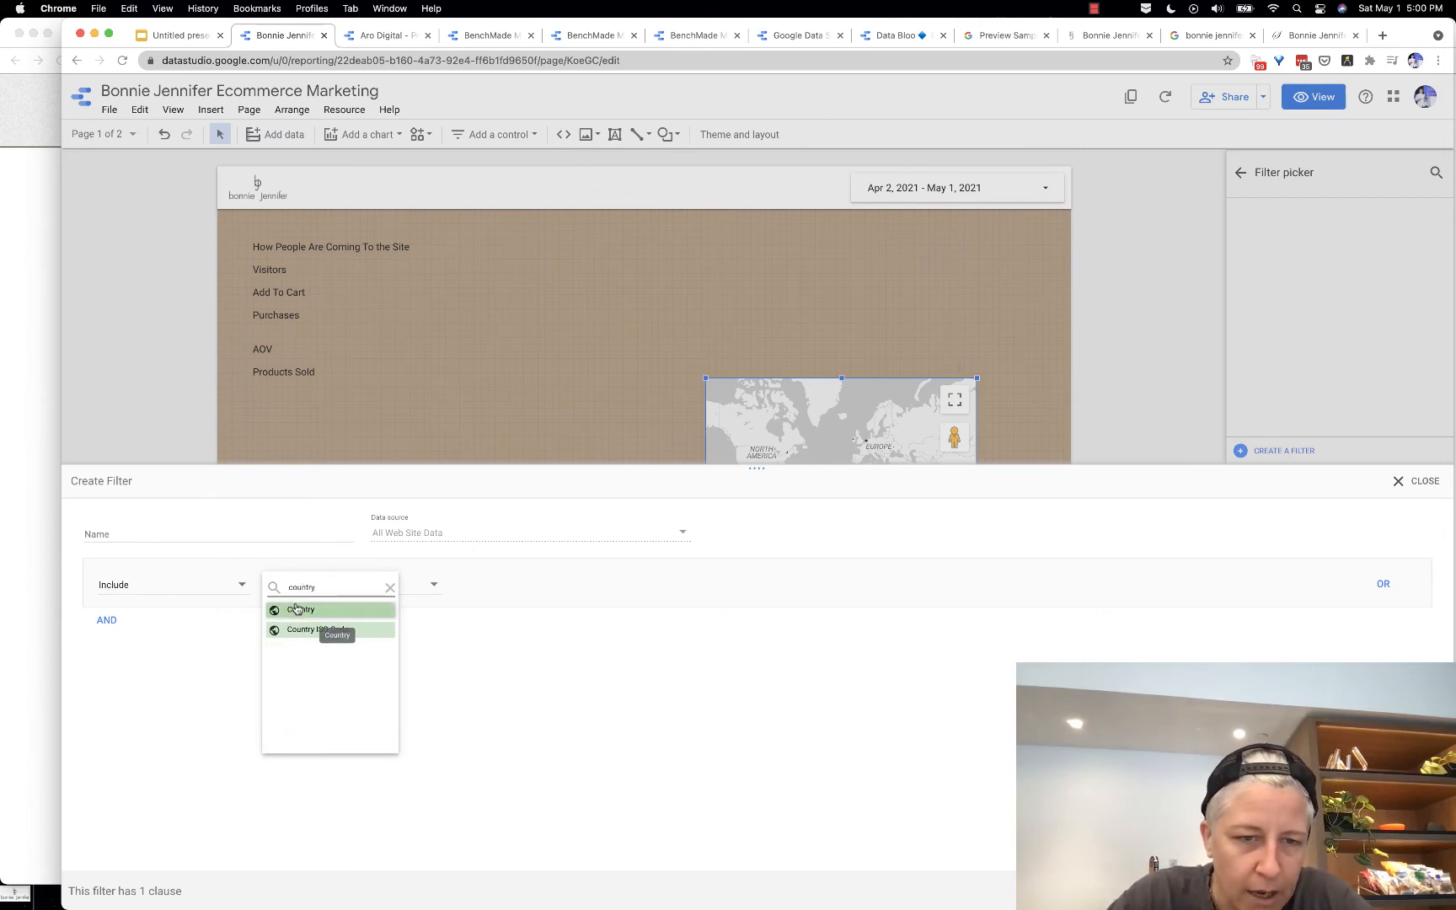
left_click(297, 611)
Step: Try an Equal to (=) condition with the value "united states" for the Country filter
left_click(477, 589)
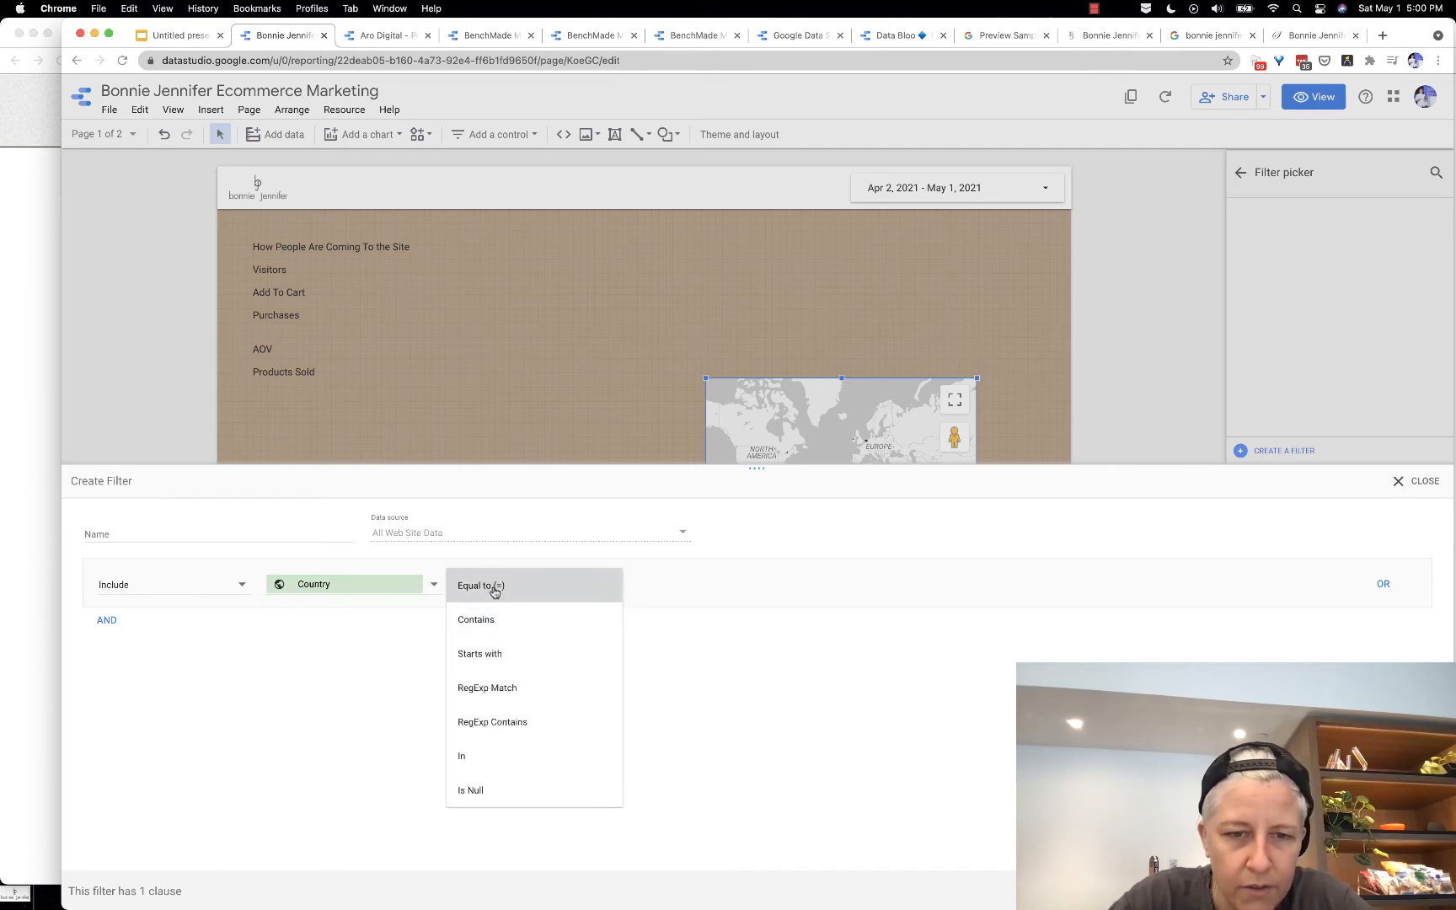
left_click(482, 585)
left_click(672, 576)
type("un")
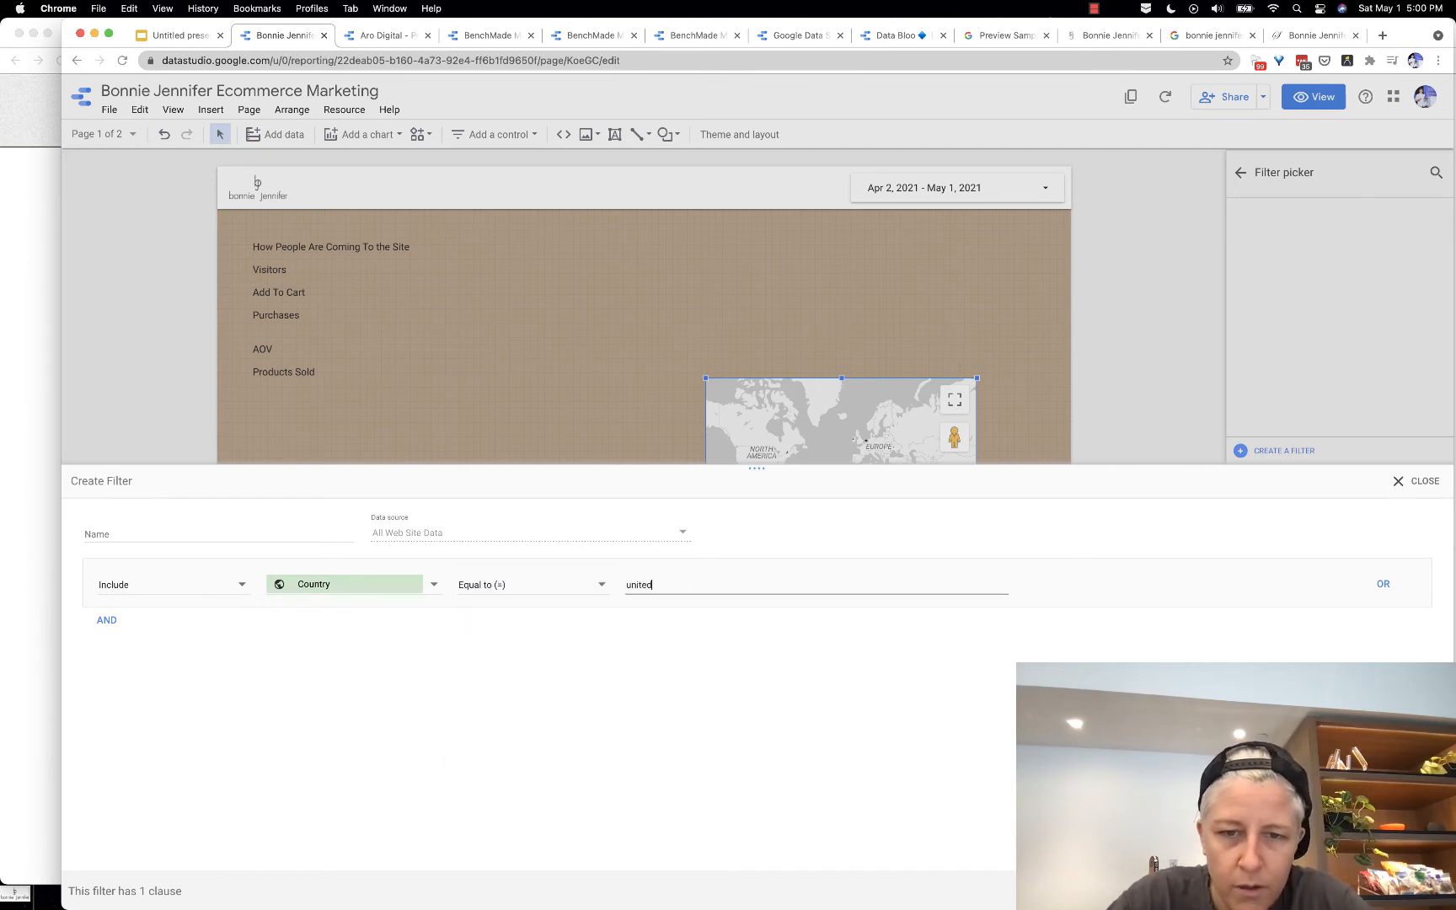
type("ited states")
triple_click(670, 584)
key("BackSpace")
Step: Set the Country filter's condition to Contains "united" and save the filter to the map
left_click(540, 588)
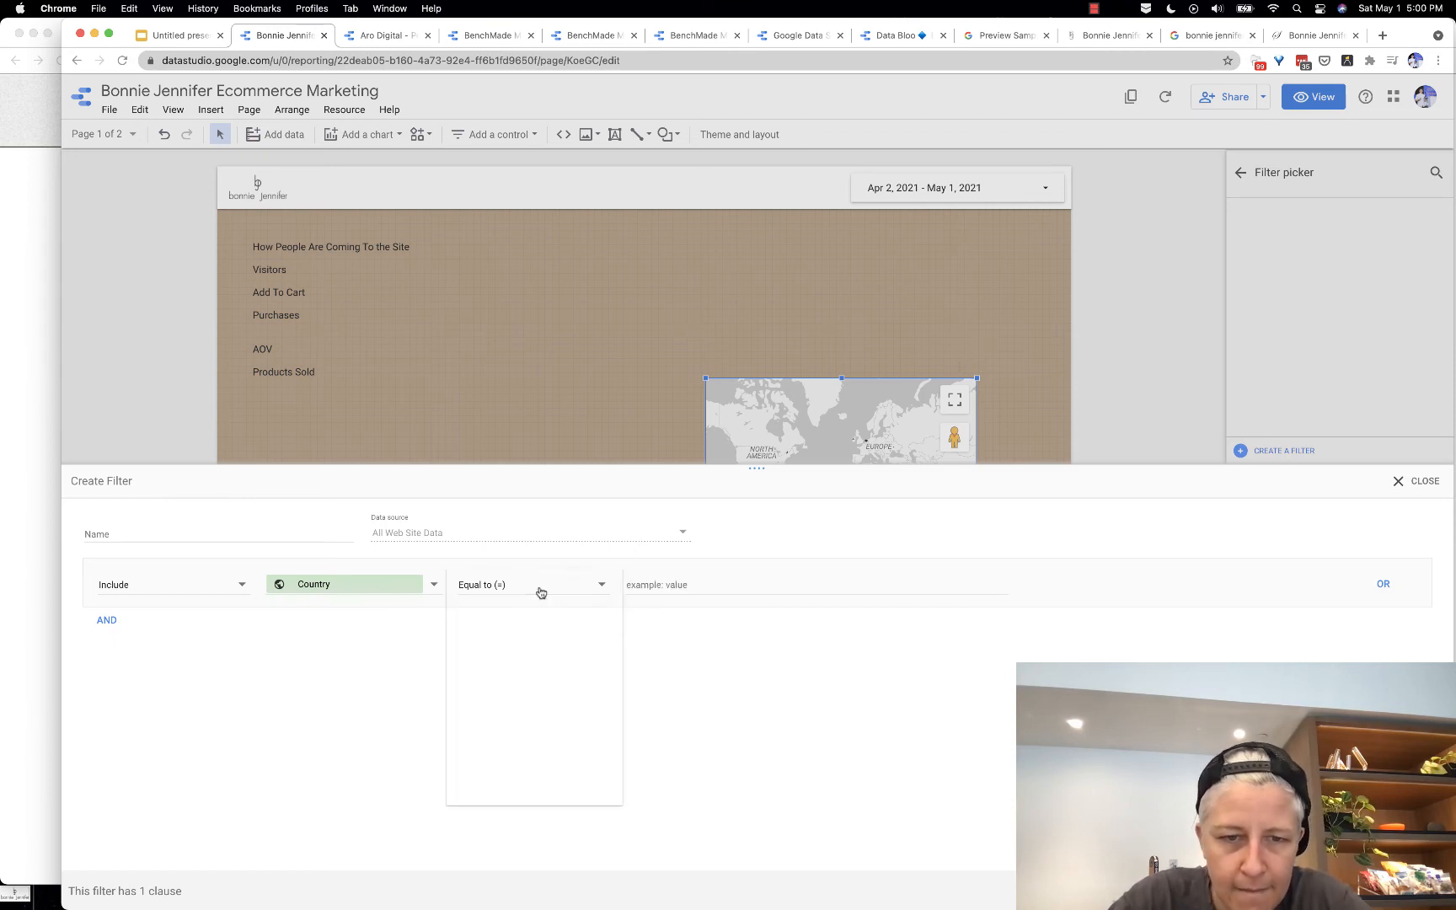
left_click(522, 626)
left_click(652, 592)
type("united")
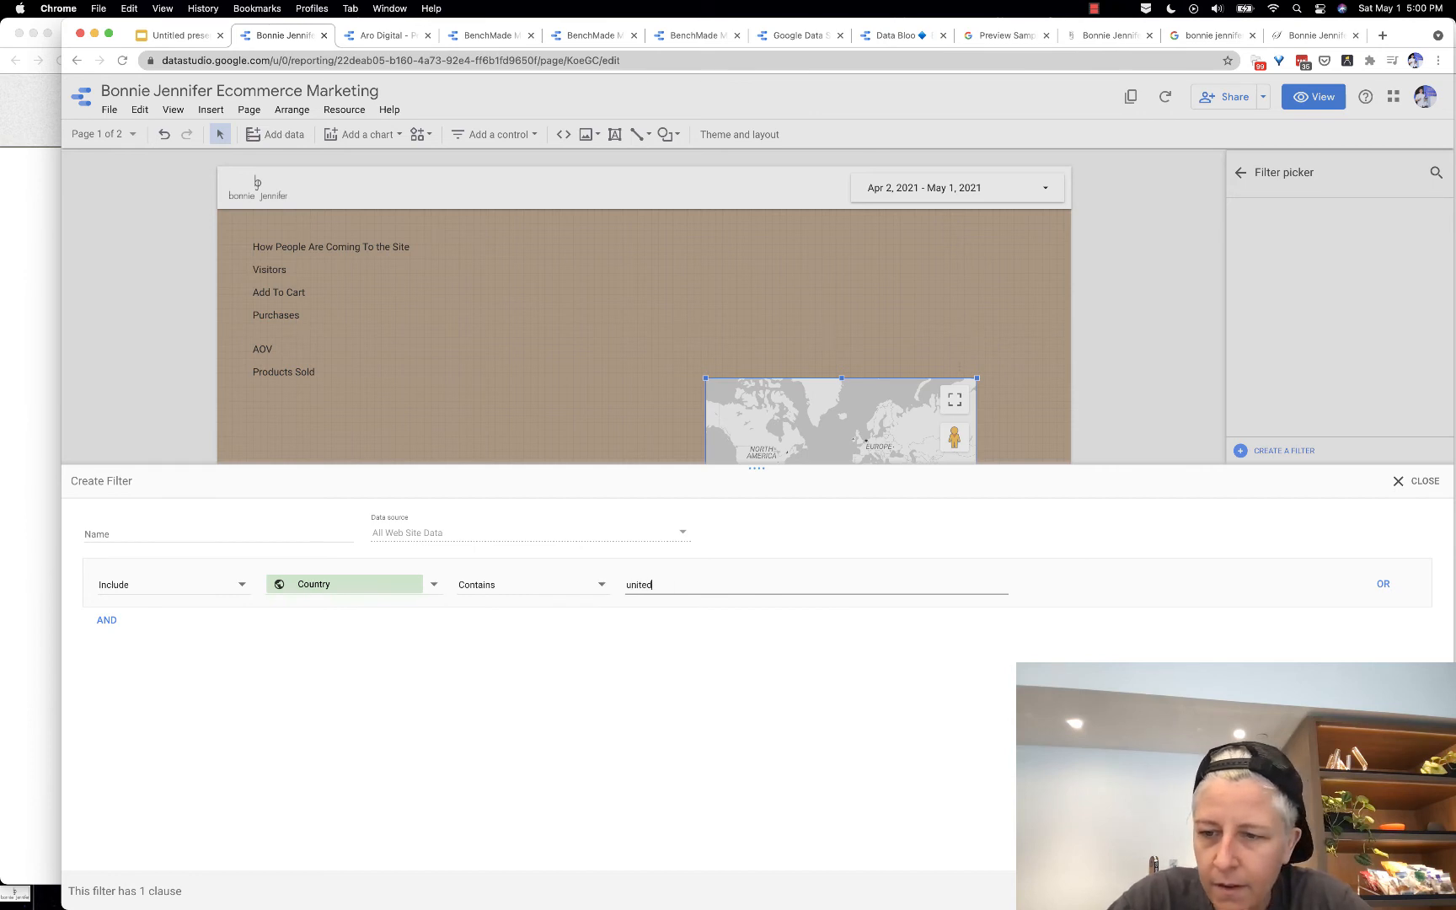
key("Return")
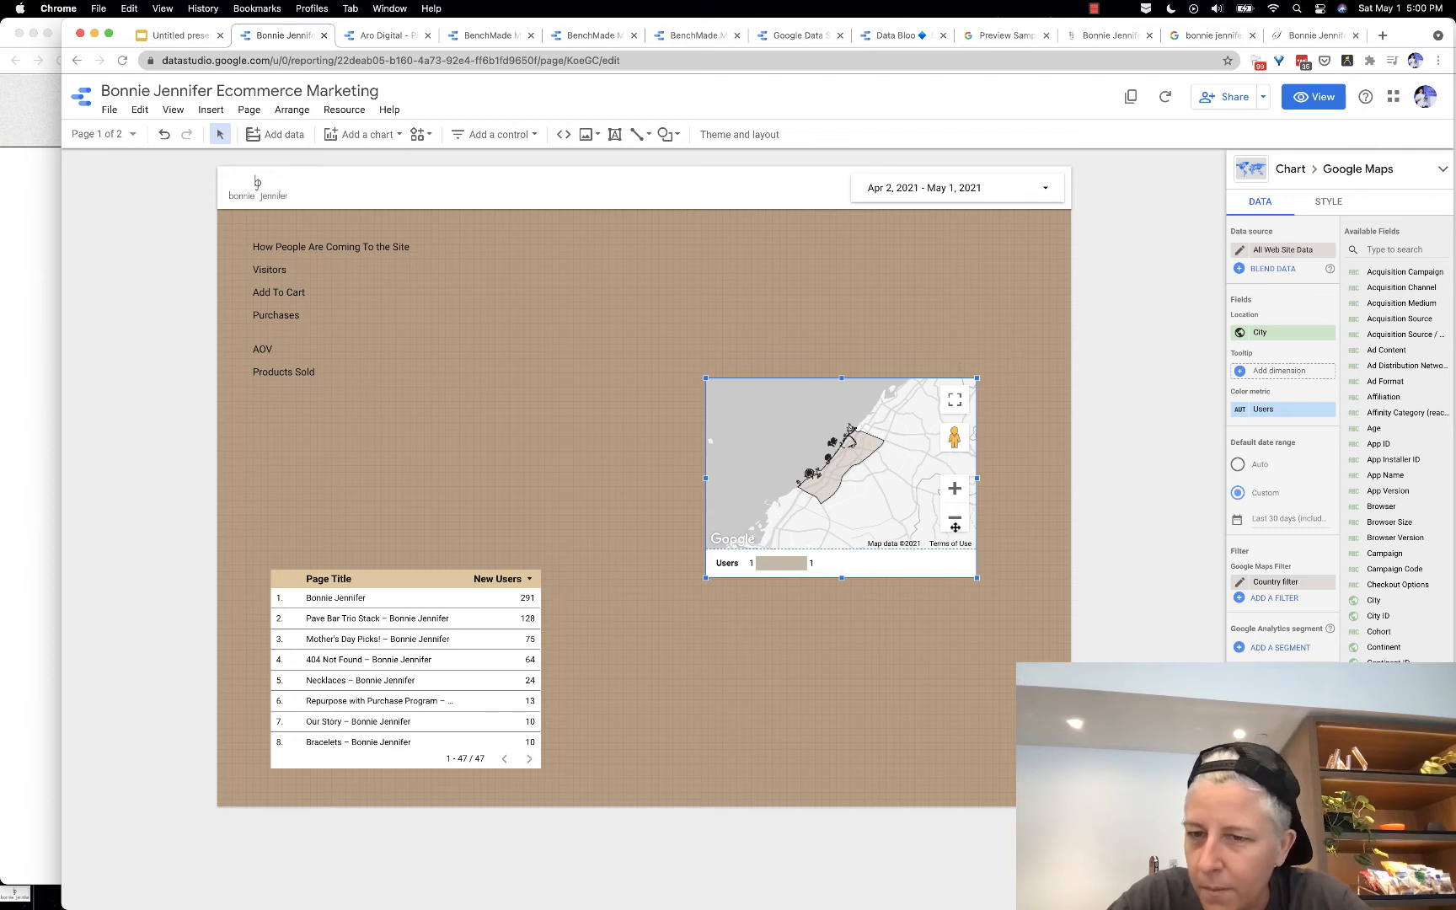
Step: Edit the map's Country filter so its value is "united states", save it, and shift the map slightly to the right
left_click(1285, 582)
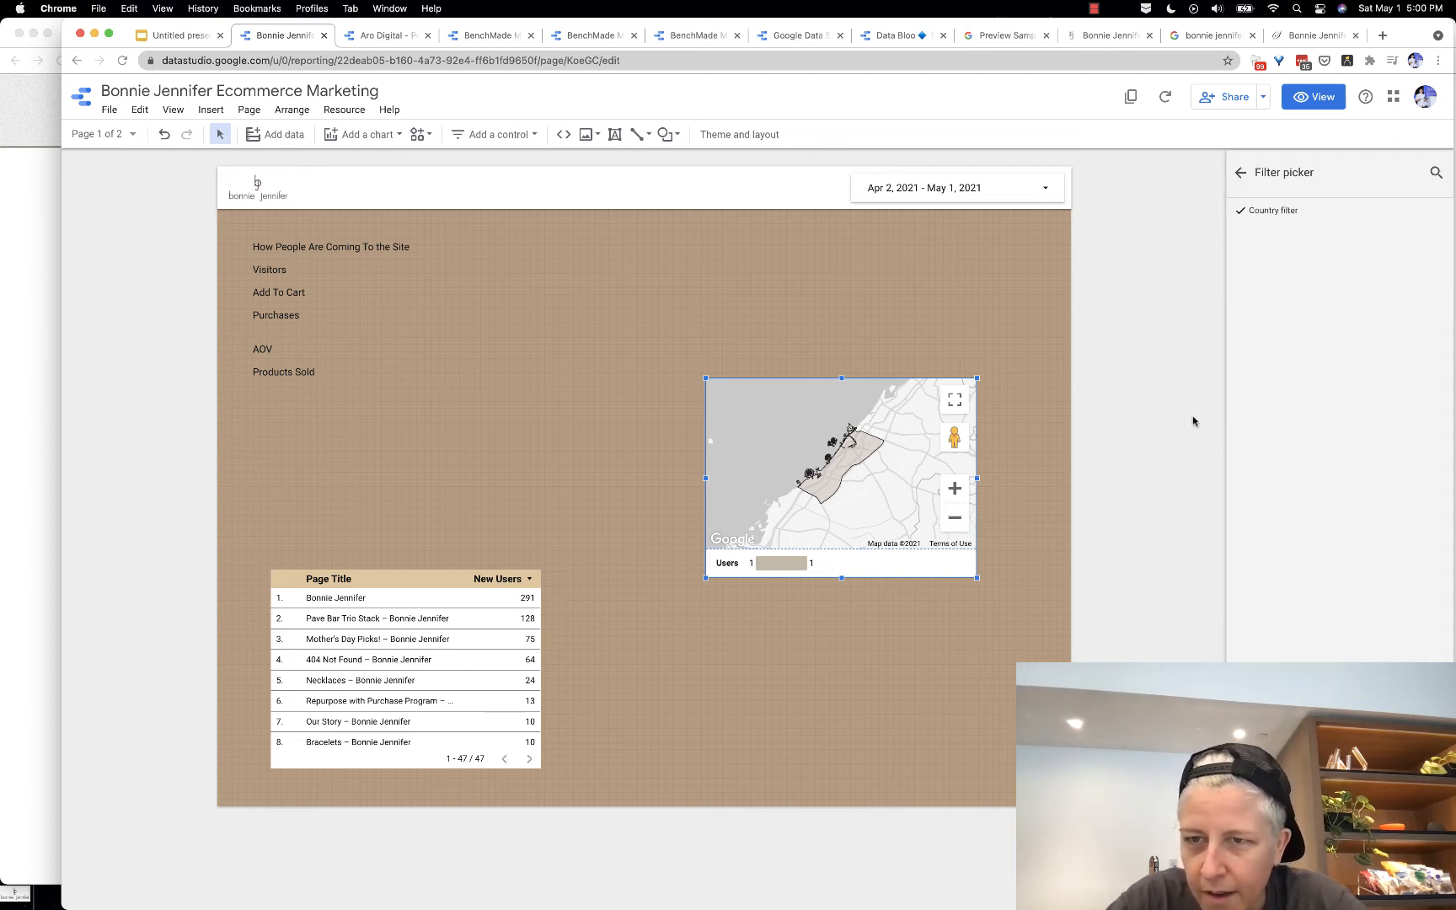
left_click(1240, 172)
left_click(1240, 582)
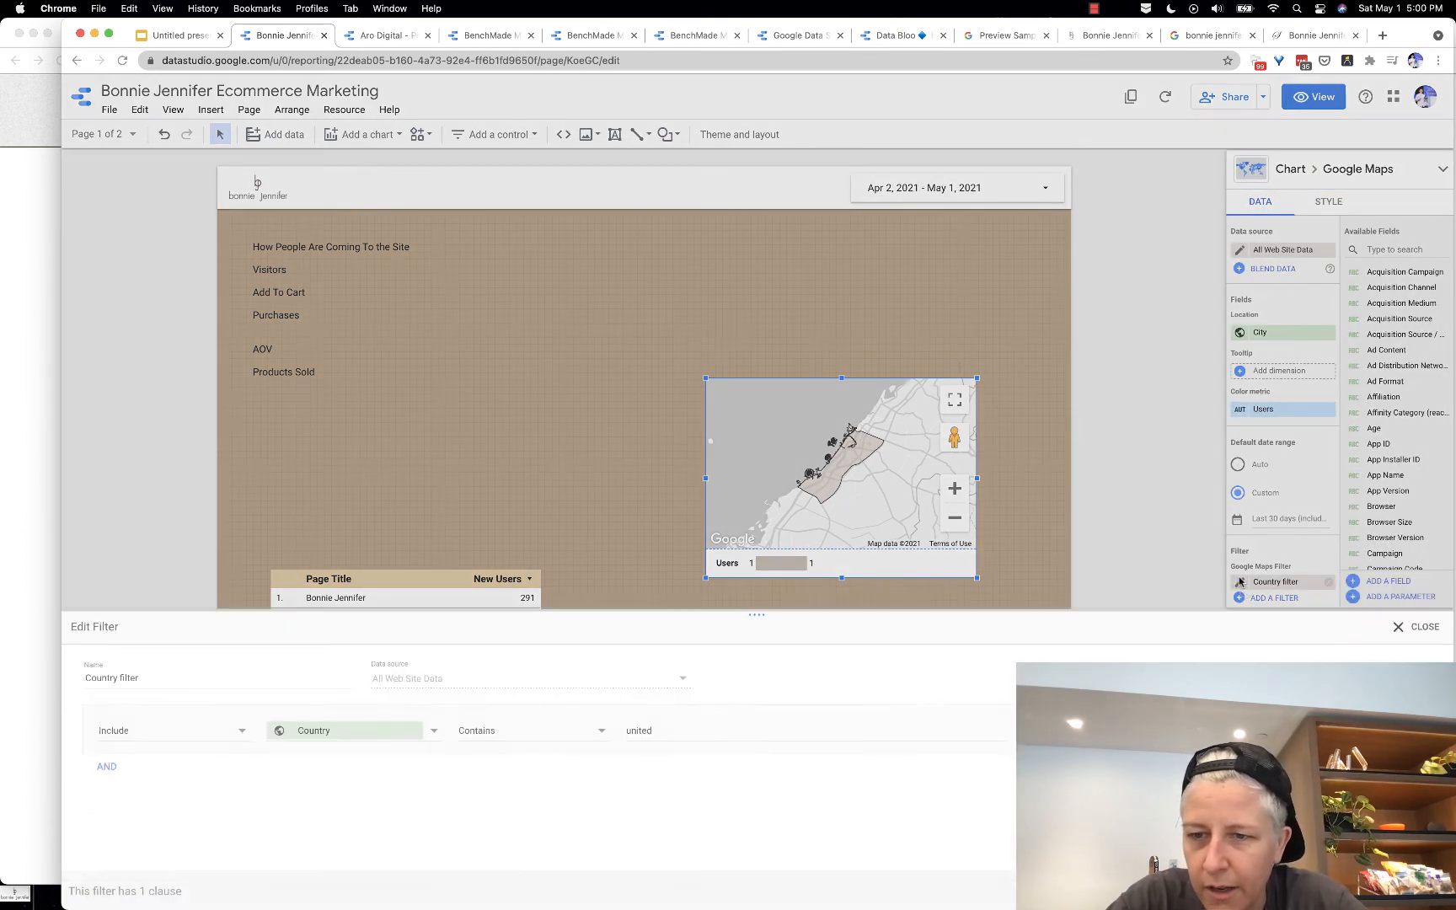
left_click(656, 584)
type("s")
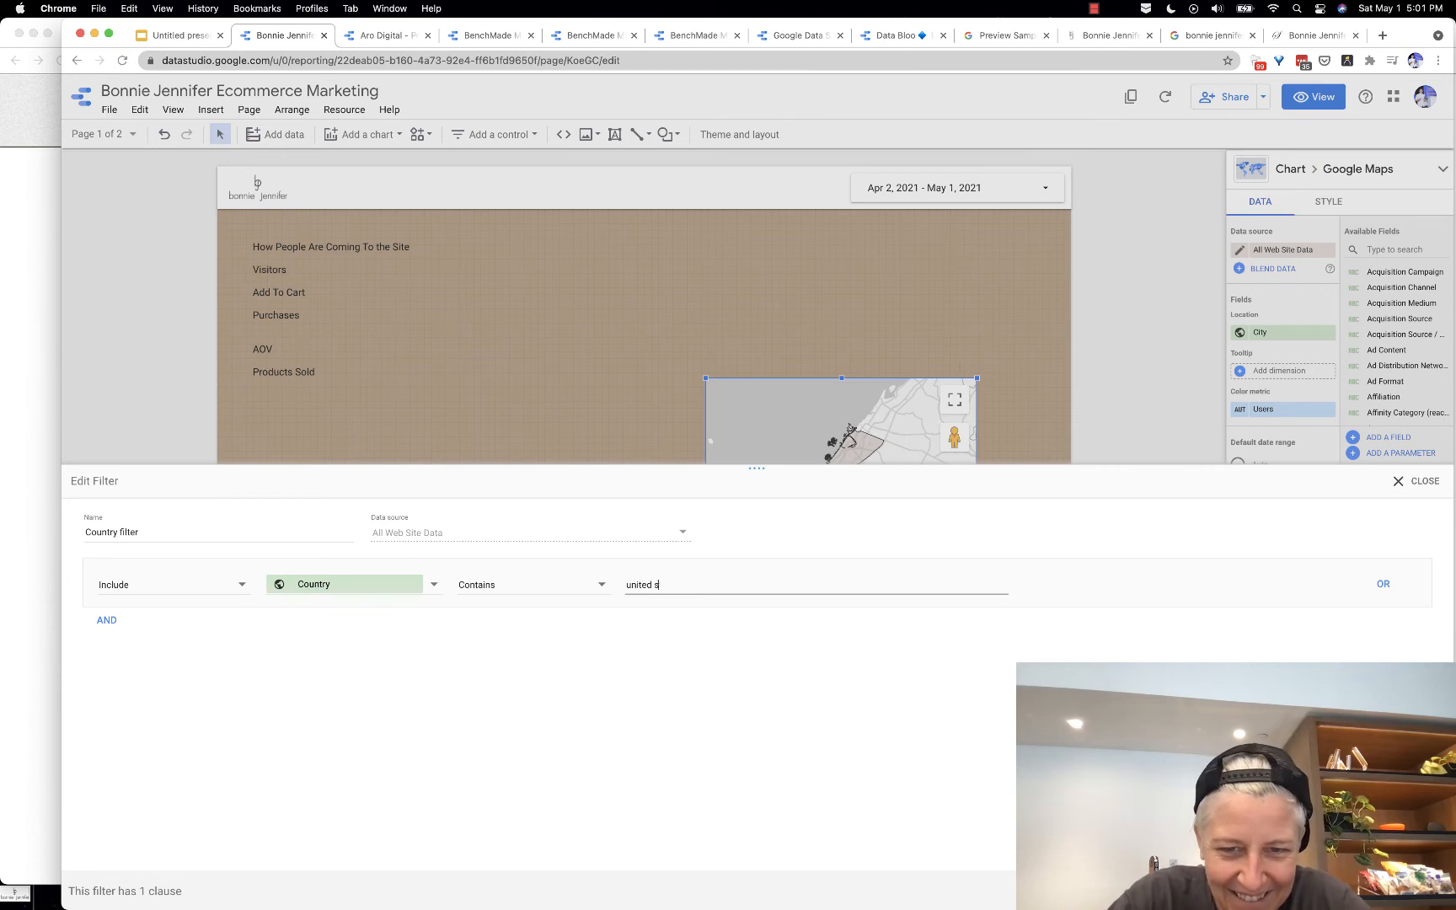
type("tates")
left_click(1416, 890)
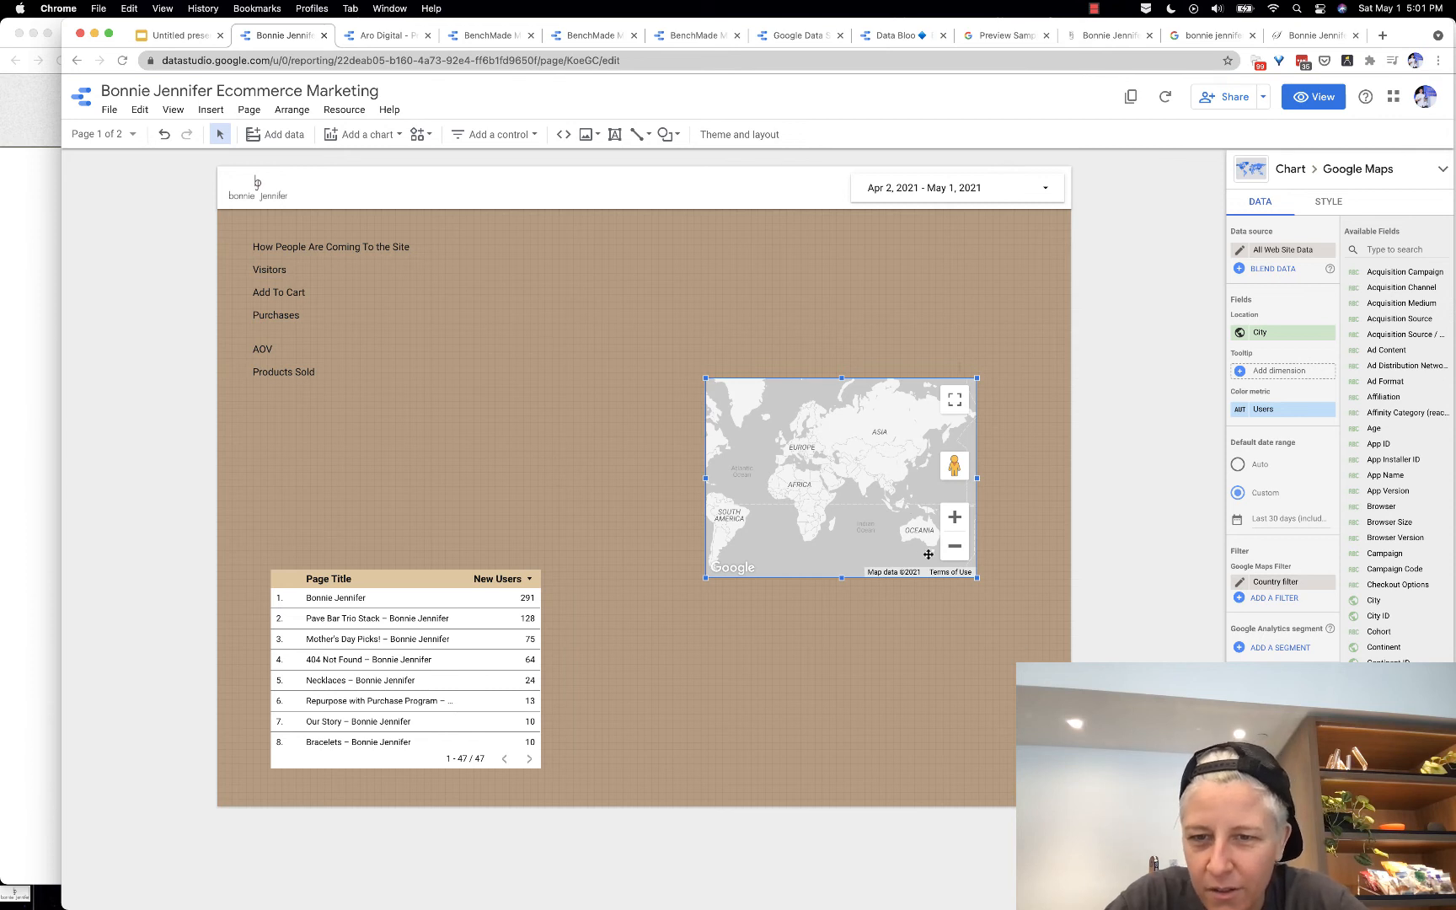
left_click_drag(927, 554, 843, 479)
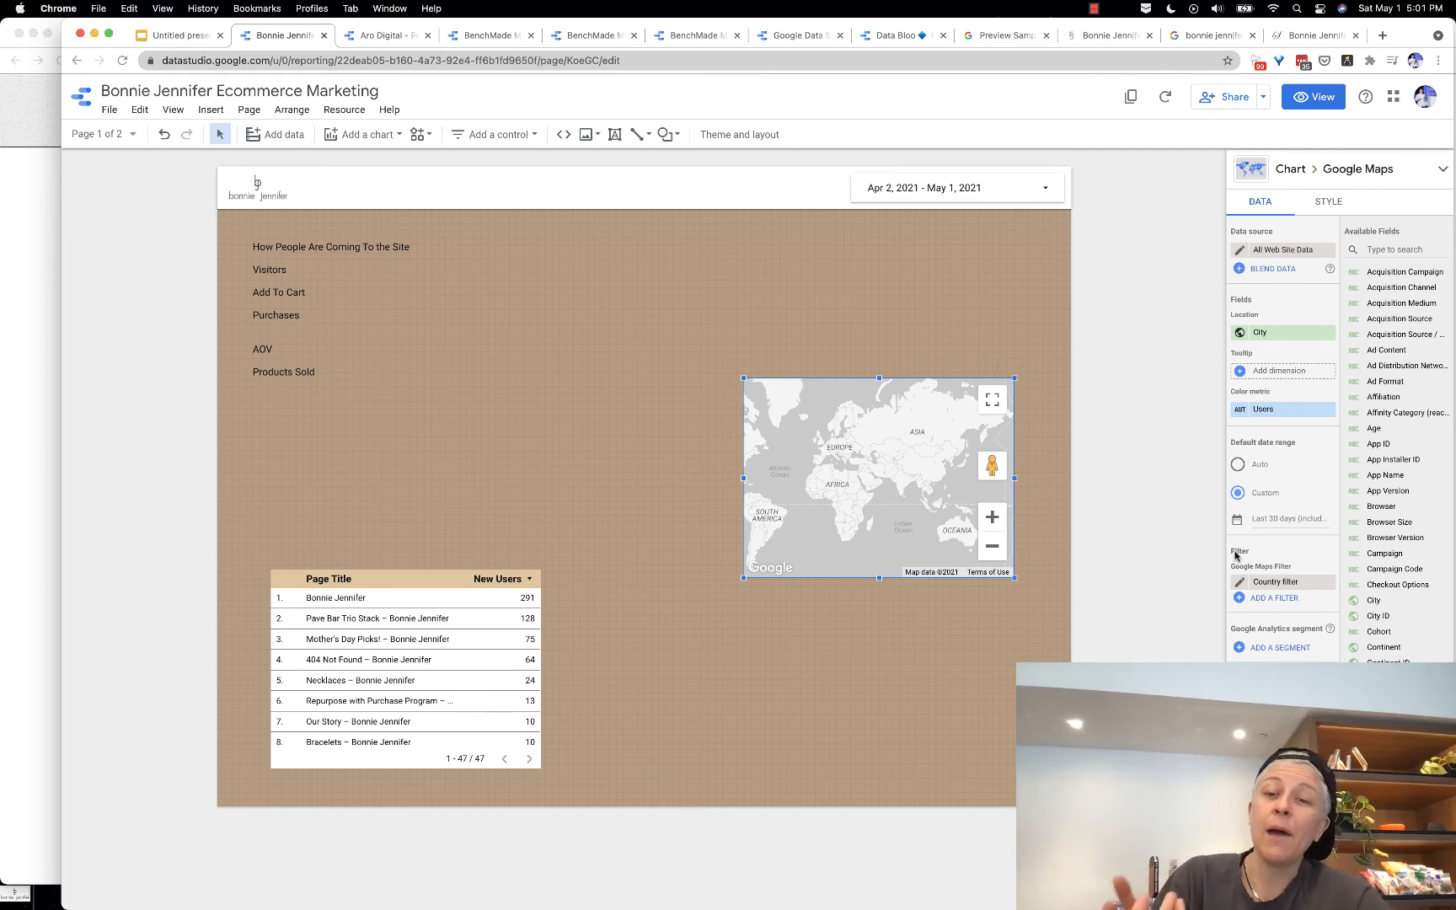
Step: Search the web in a new tab for "how to add map google data studio united states only", then return to the report
key("super+t")
type("google")
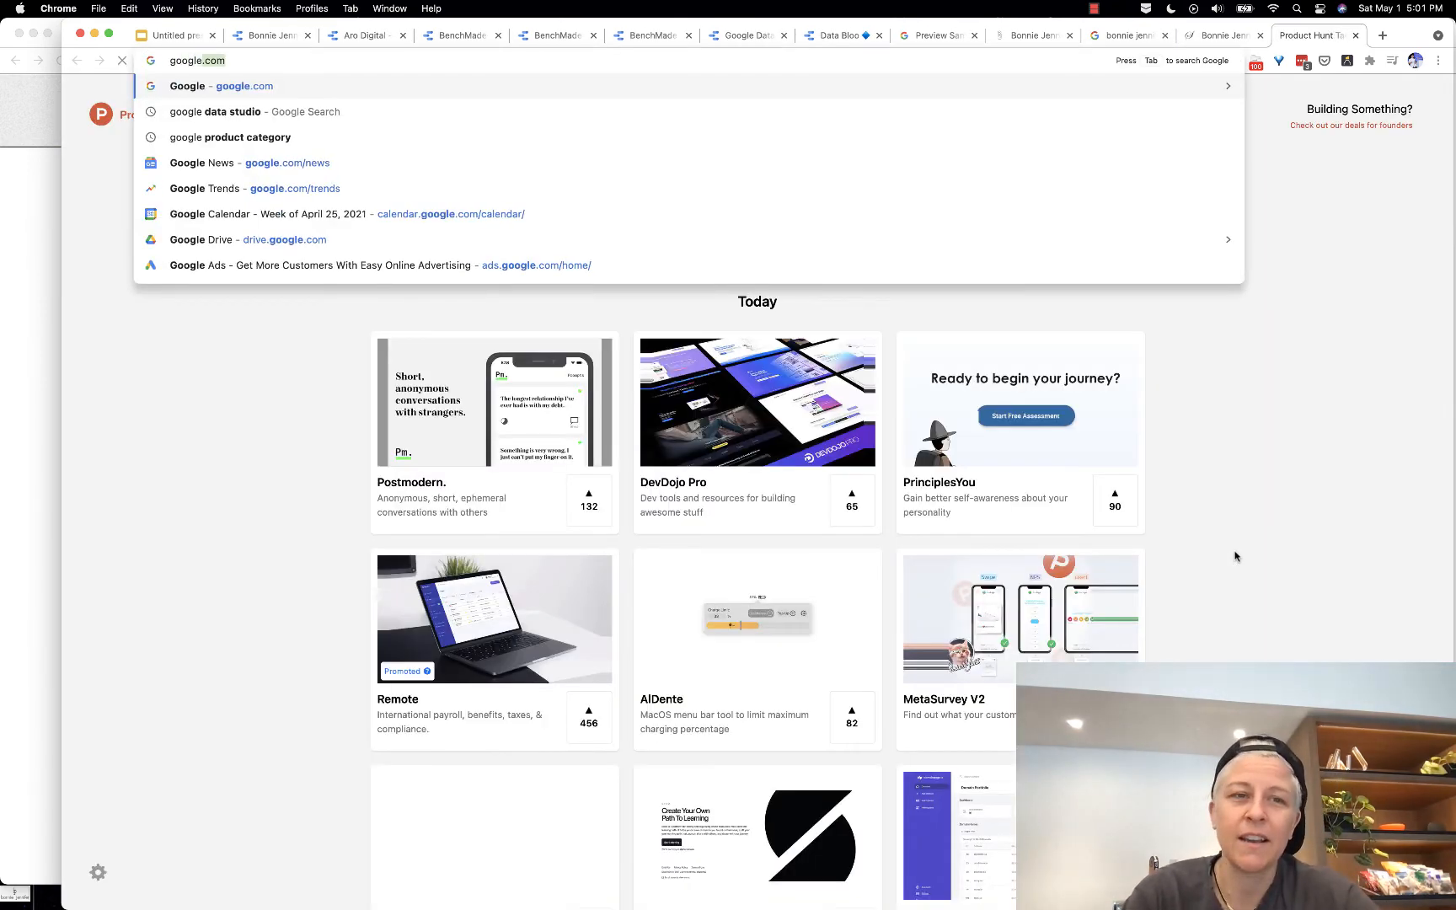
key("super+a")
type("how to add ")
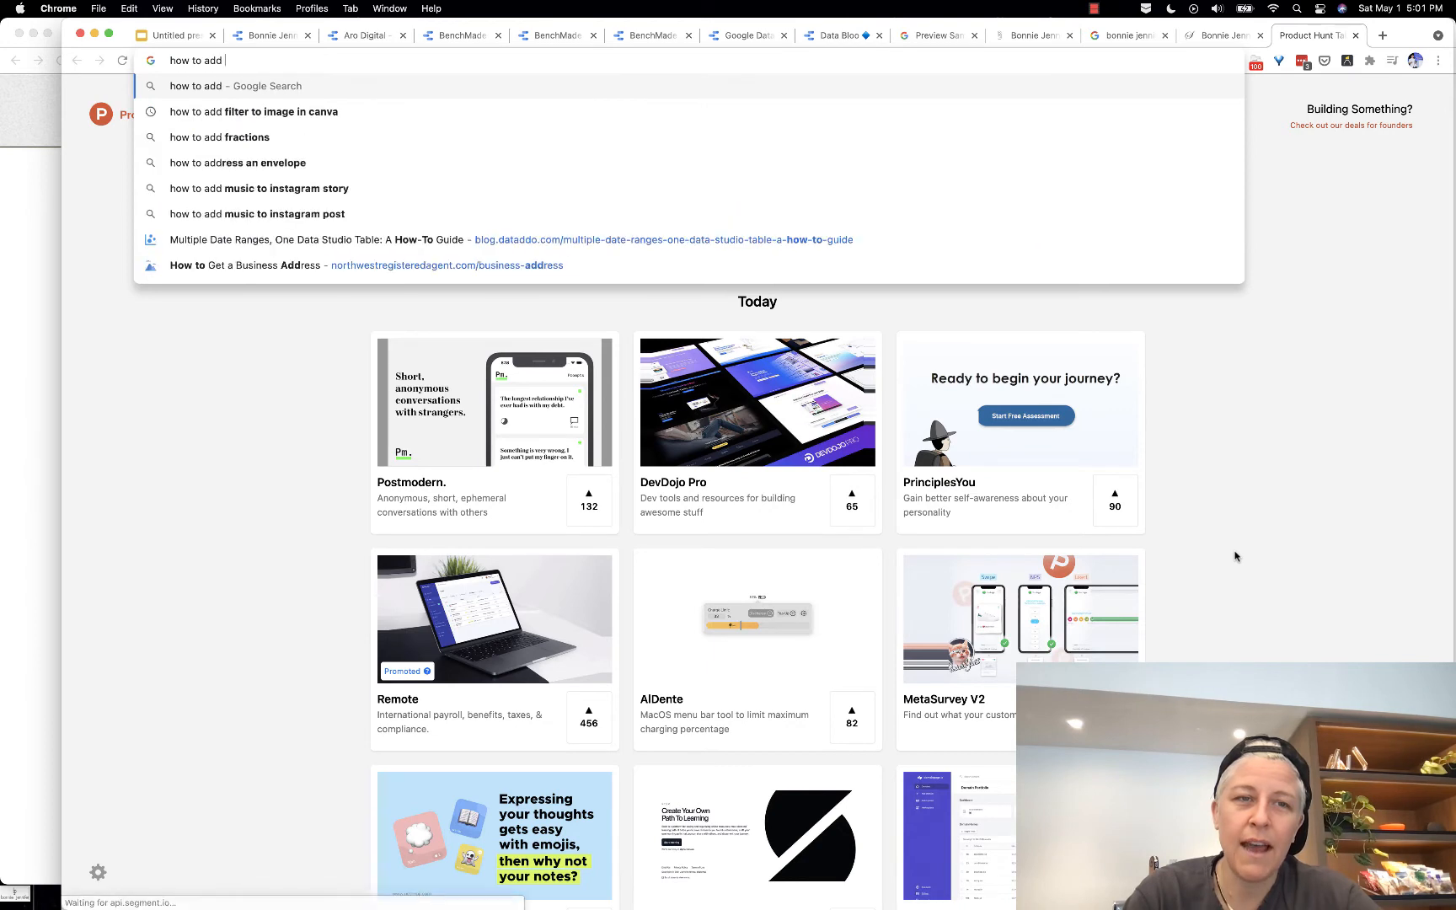
type("mag  google da")
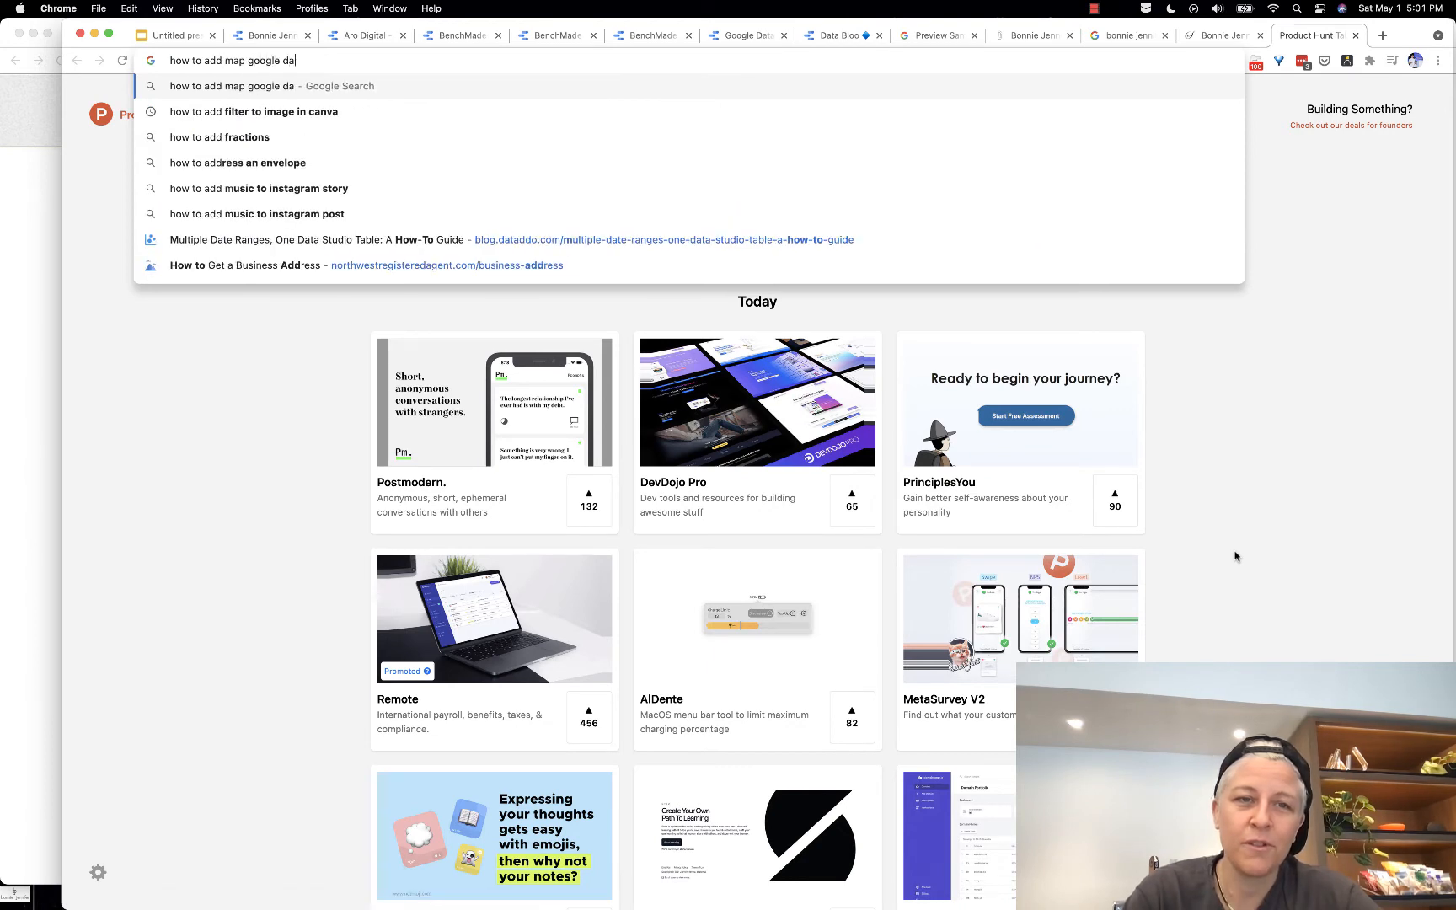
type("ta studio united states only")
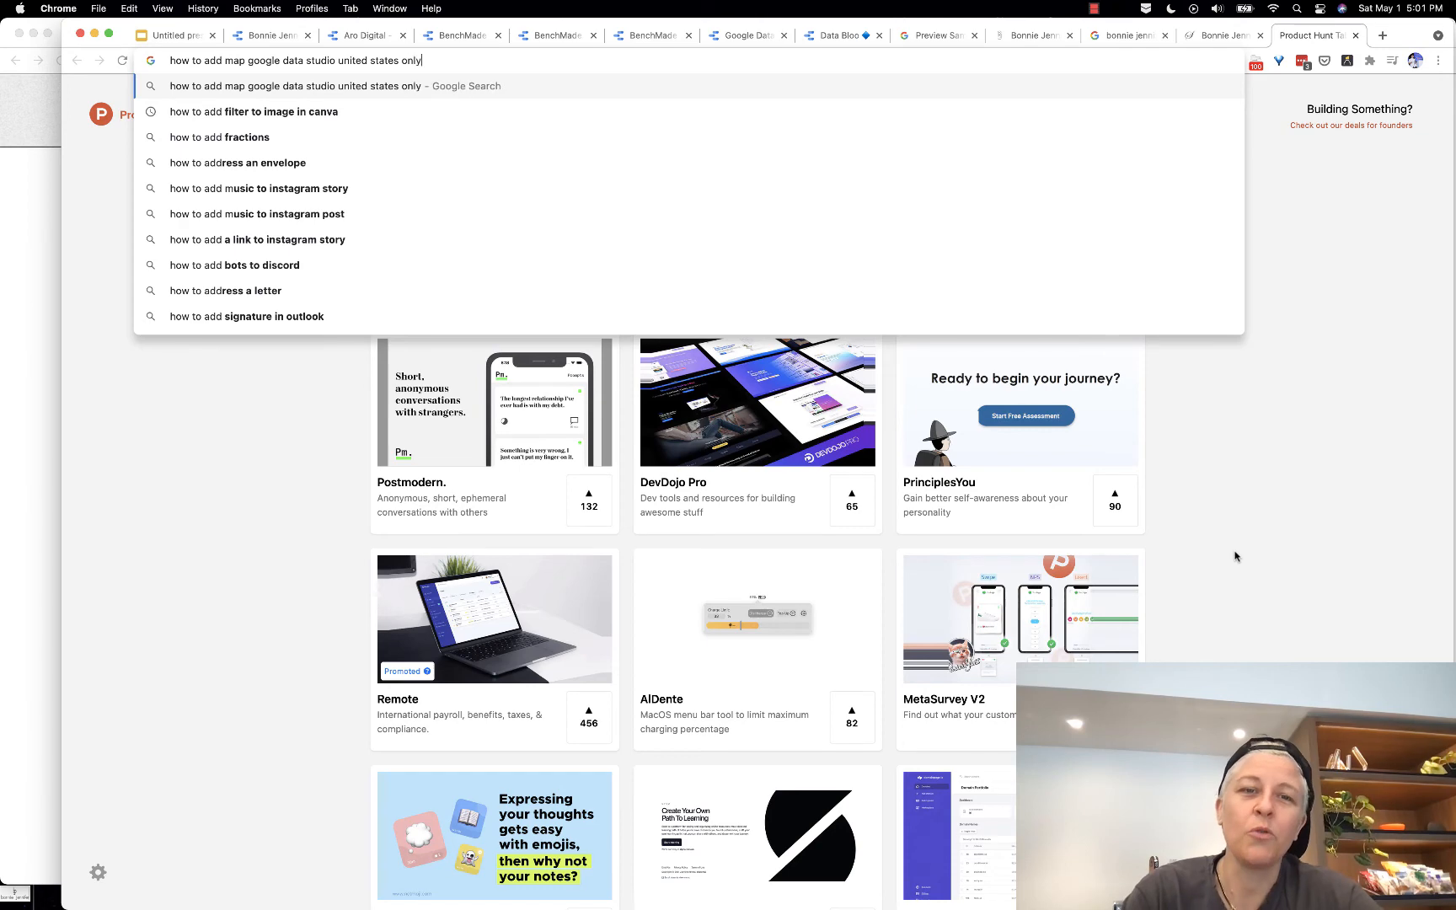
key("Return")
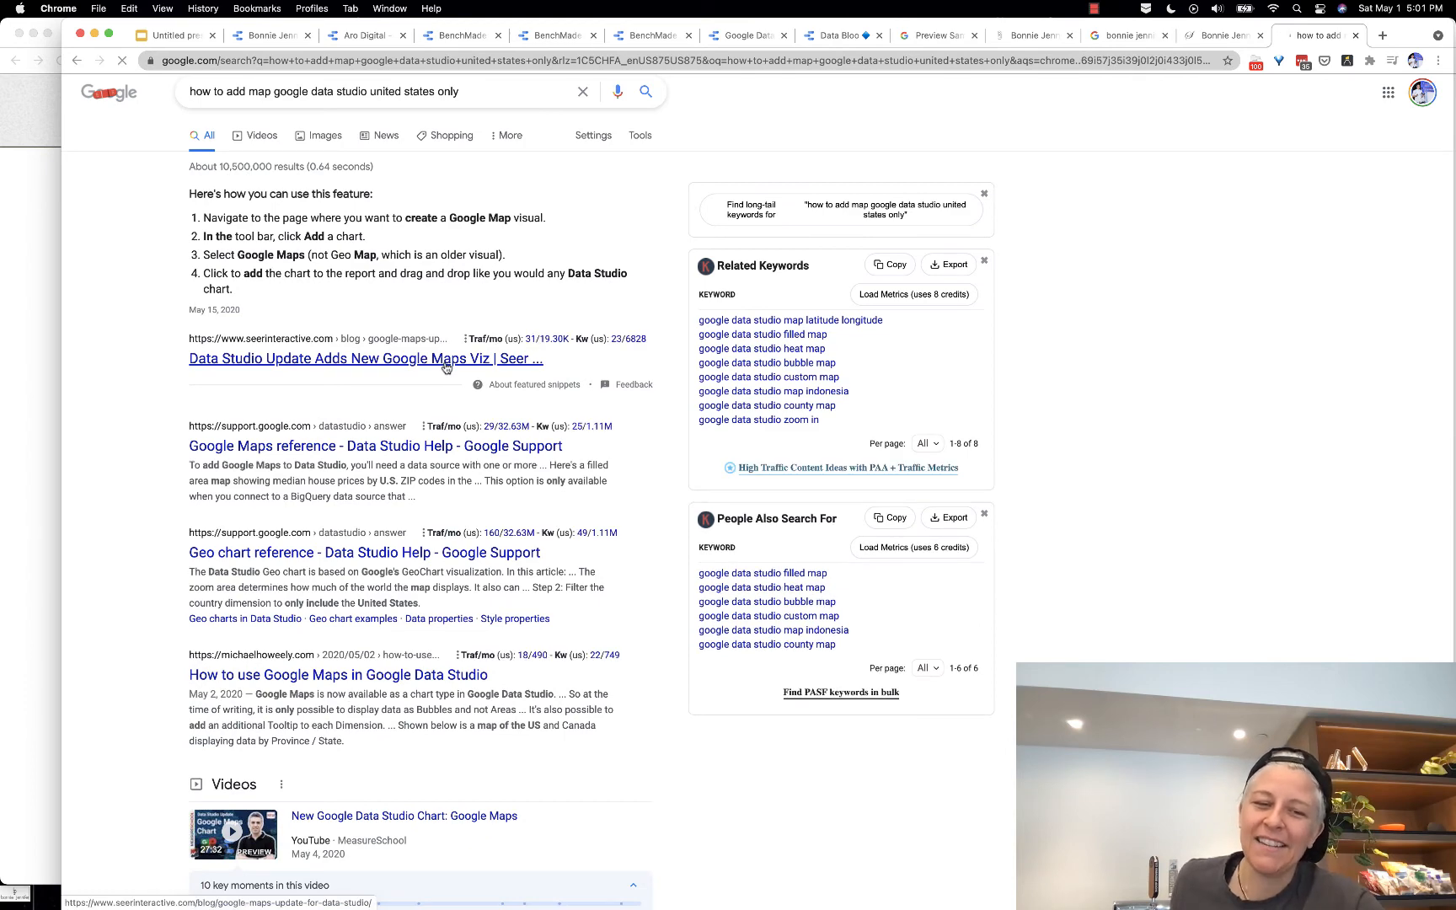
key("super+w")
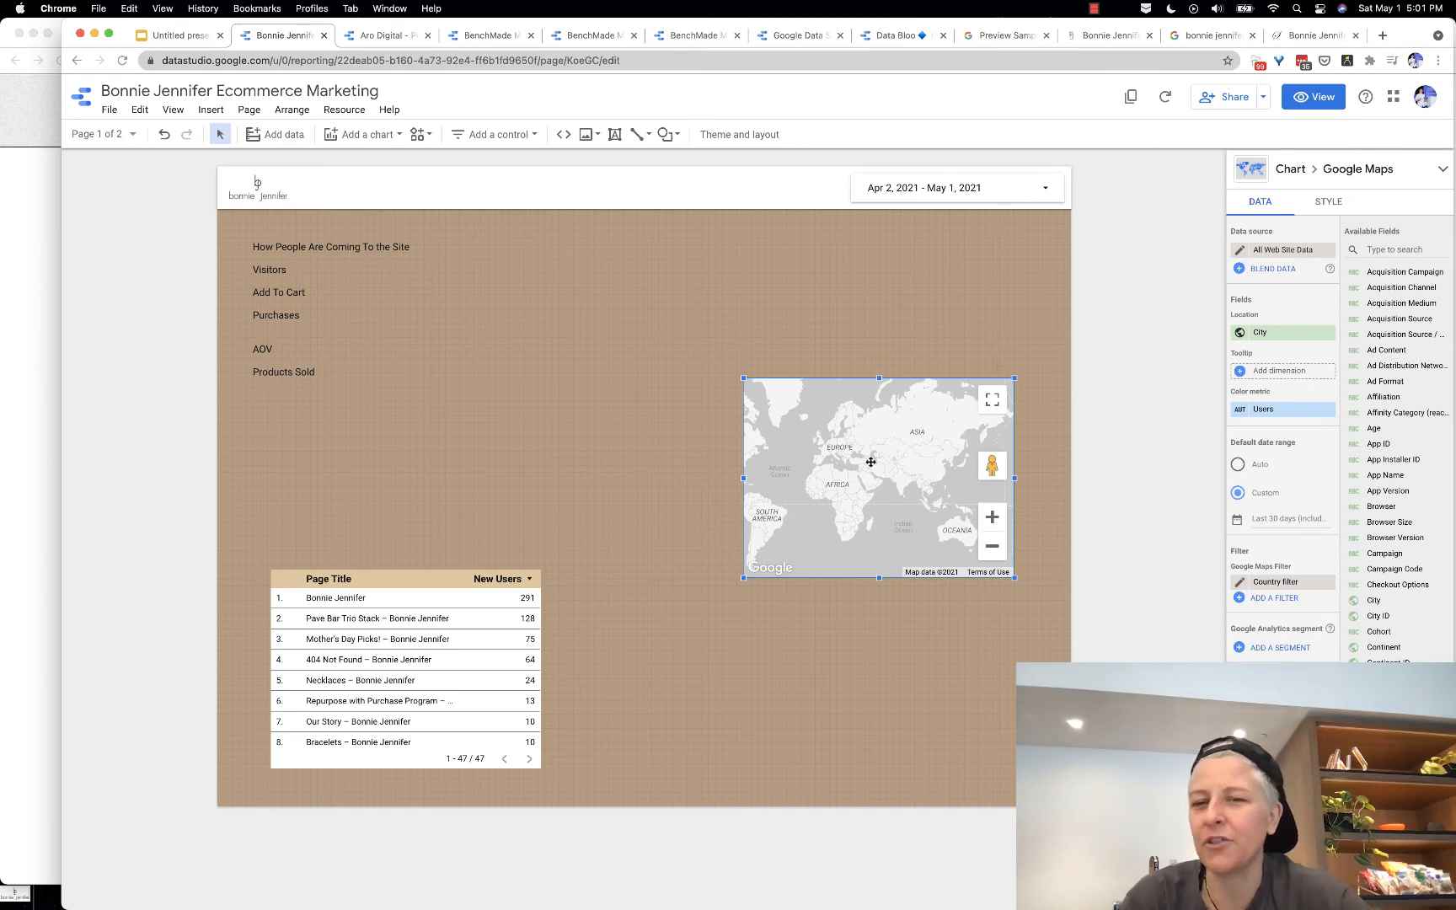
Step: Delete the map and insert a time series chart near the middle of the page
key("Delete")
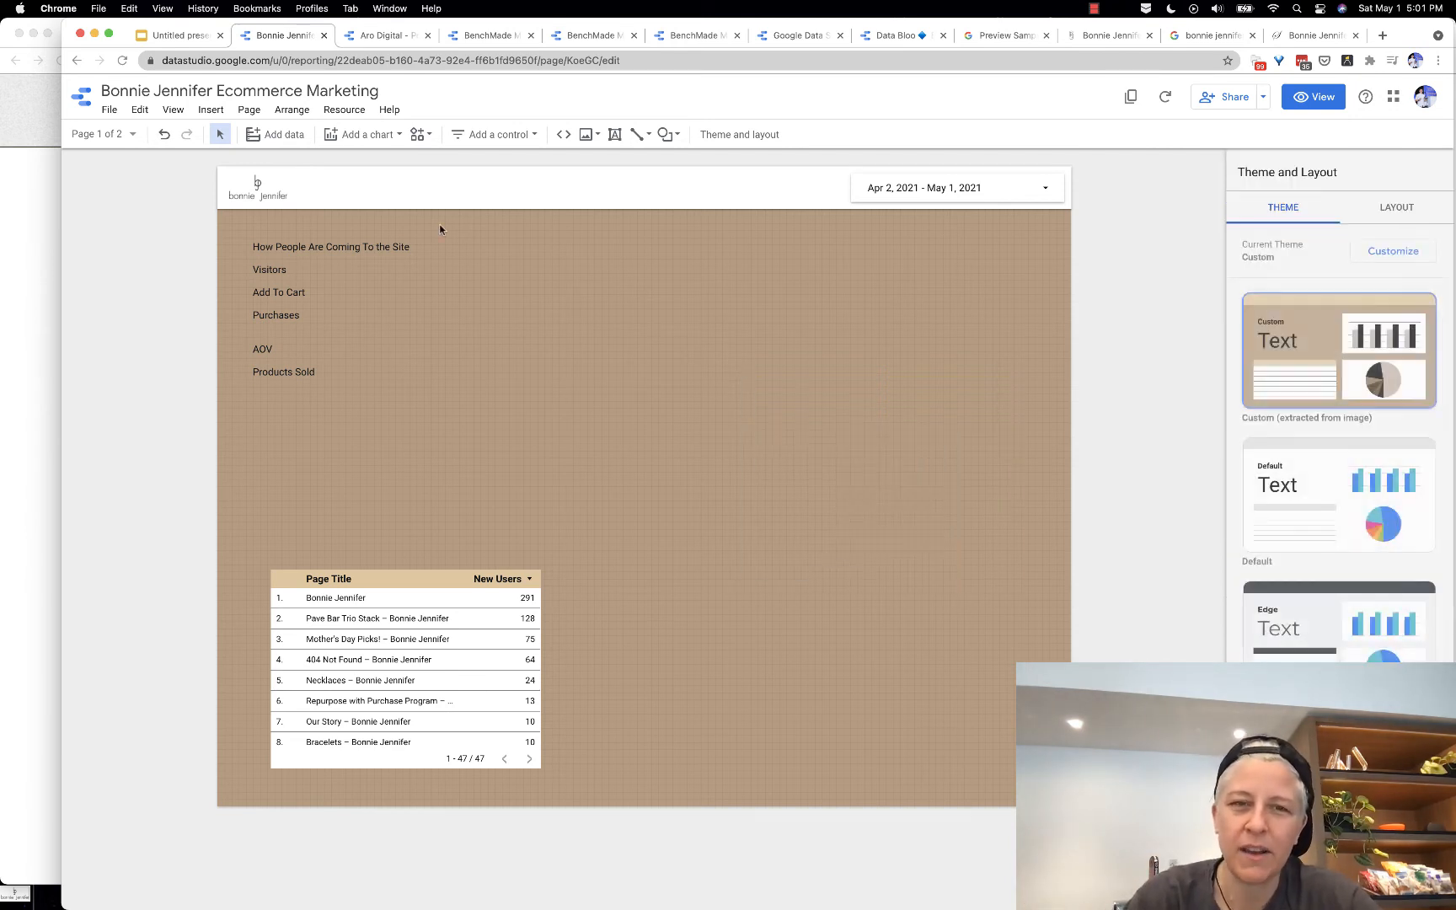
left_click(361, 135)
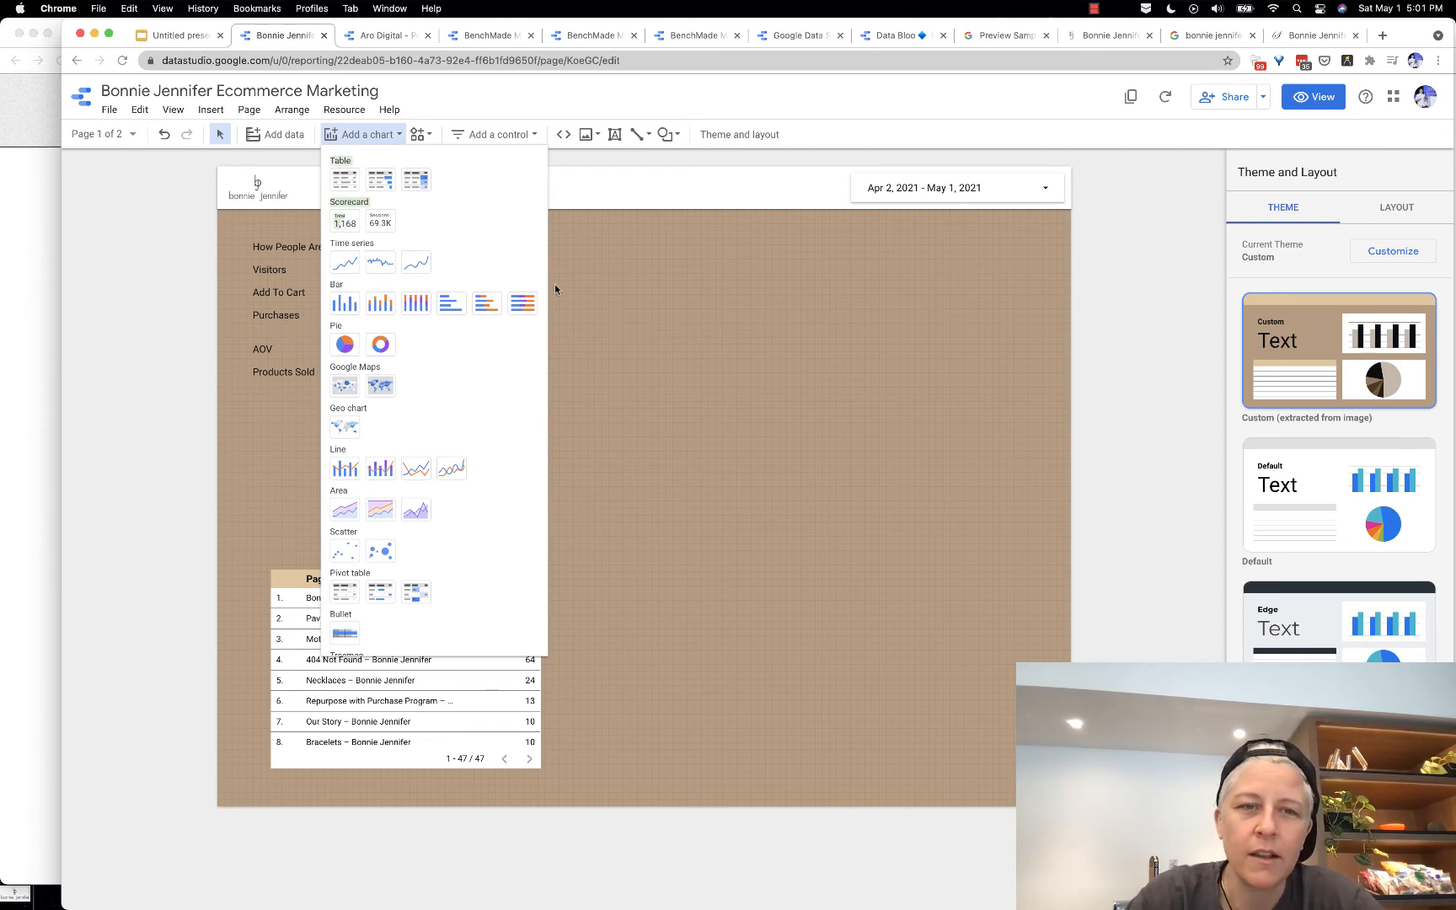
left_click(344, 262)
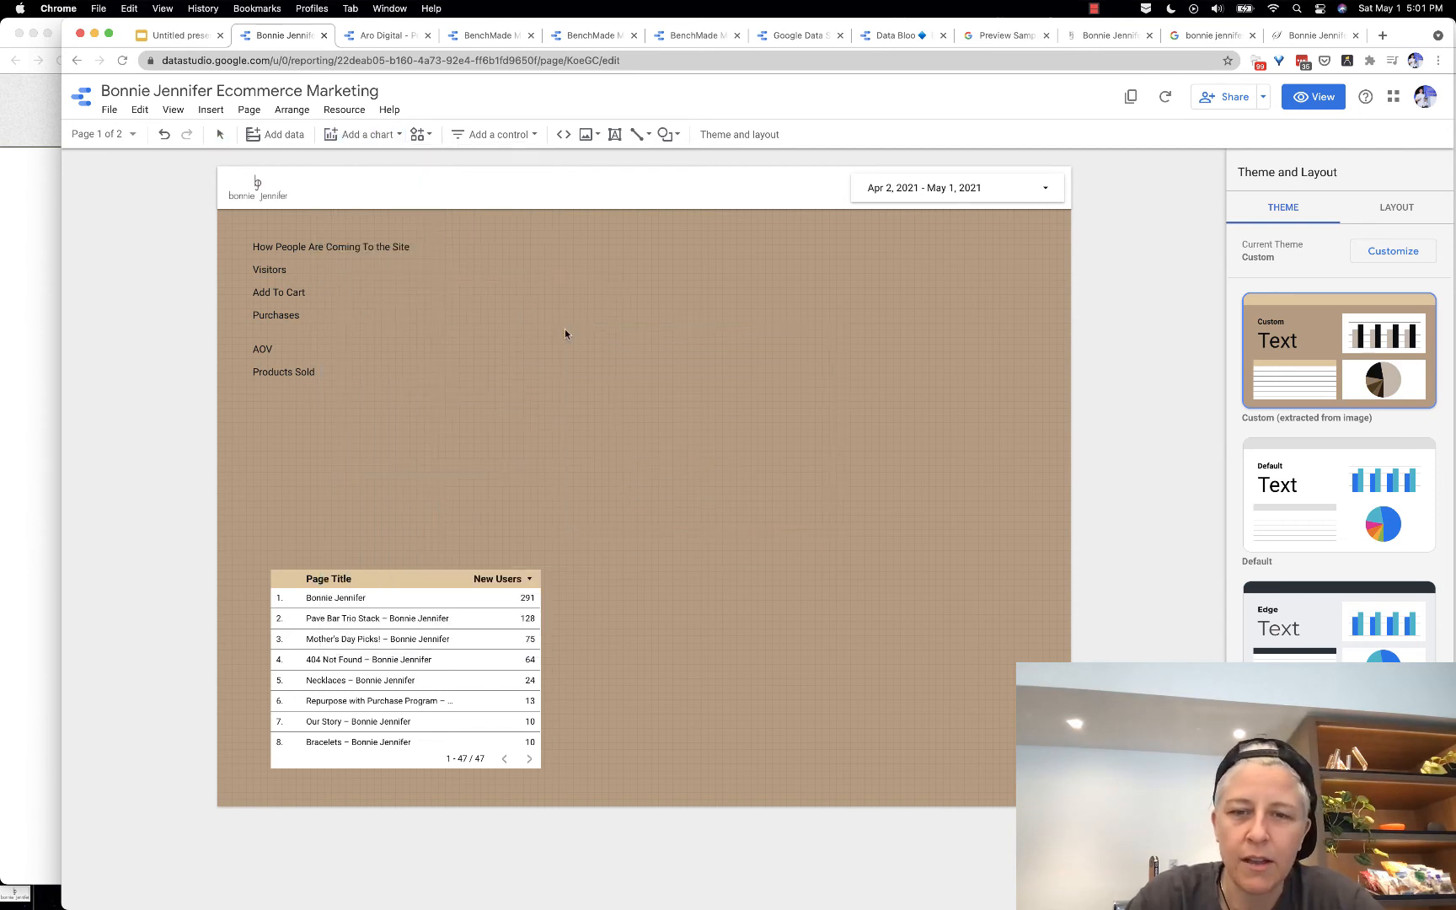
left_click(564, 329)
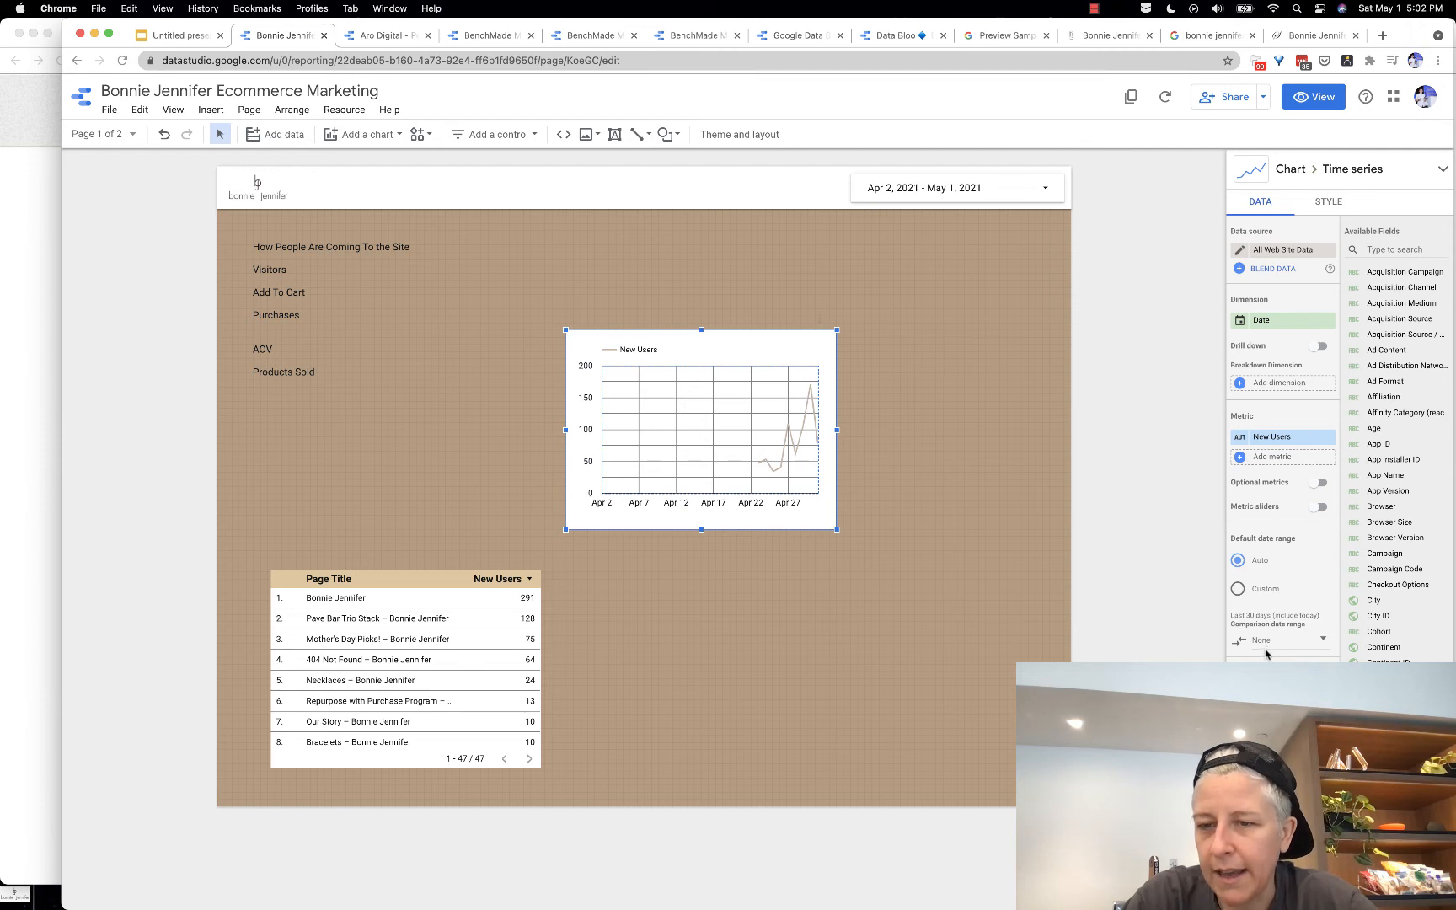
Step: Set the time series chart's comparison date range to Previous period
scroll(1226, 637, "down", 1)
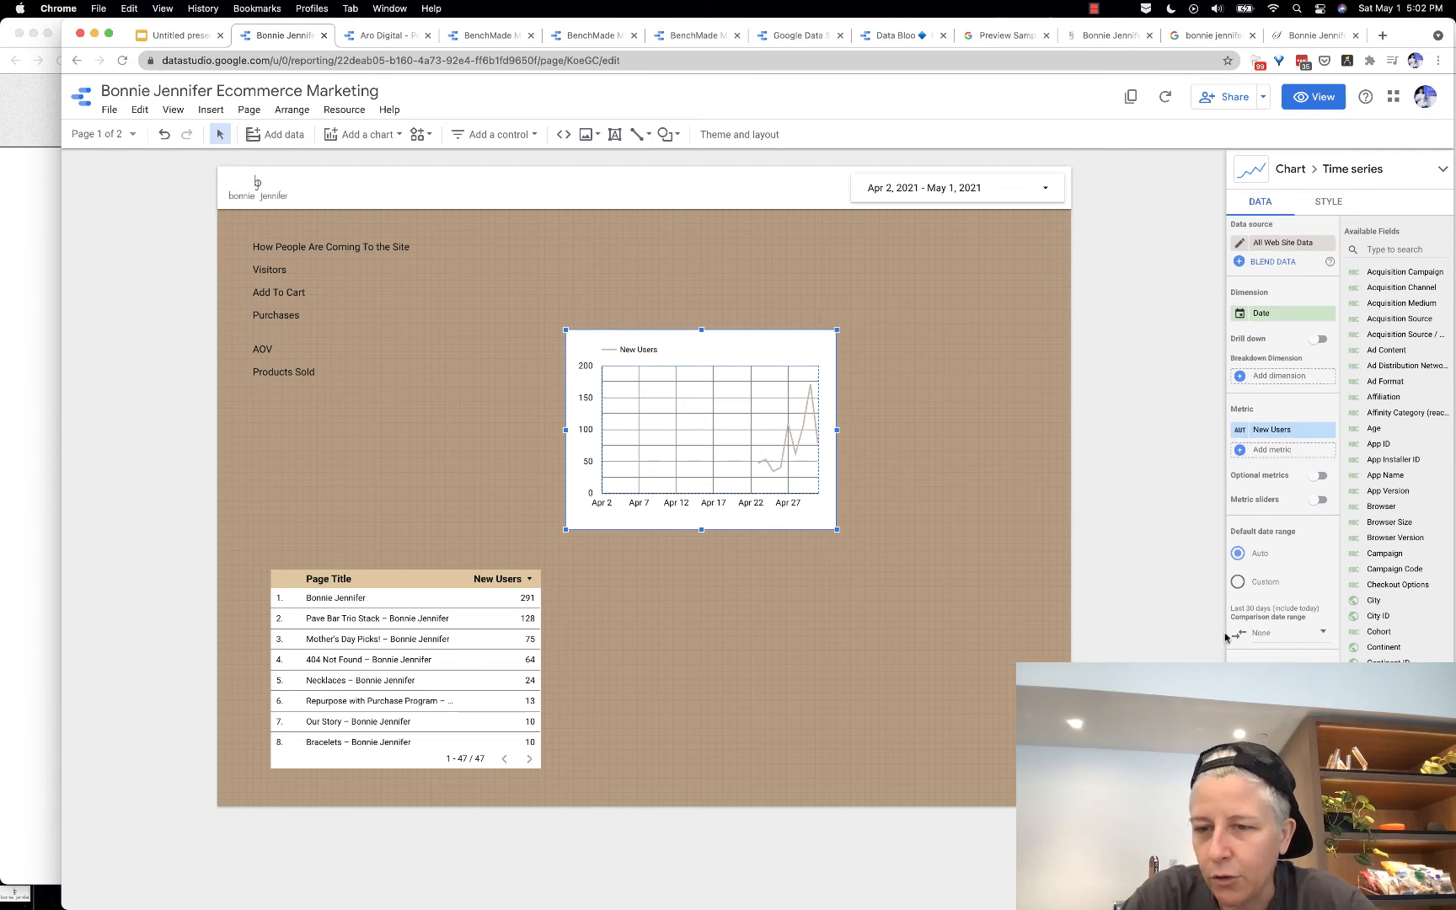
left_click(1277, 638)
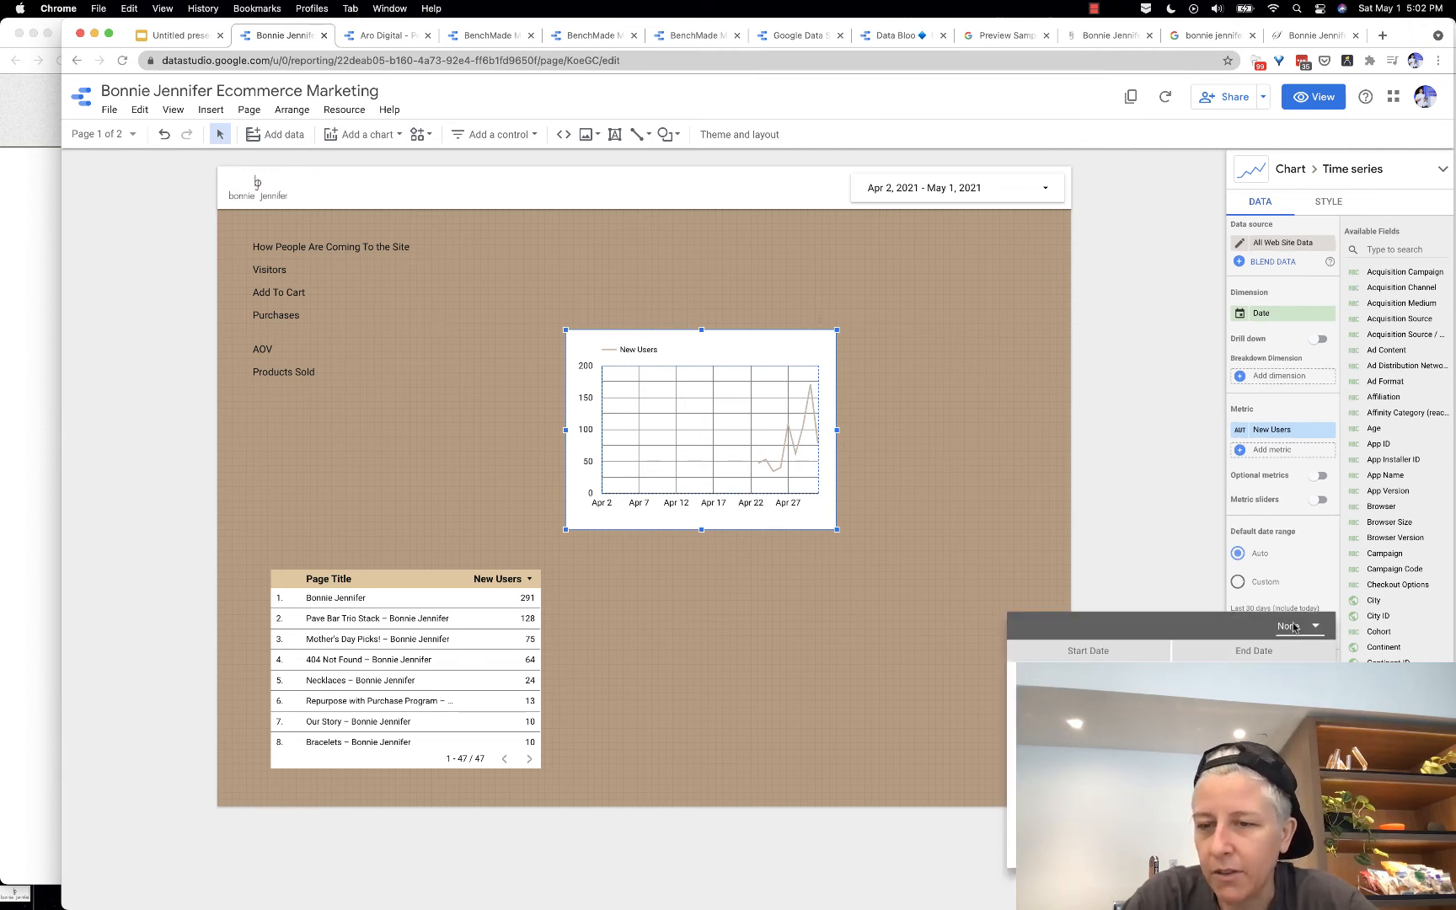
left_click(1293, 628)
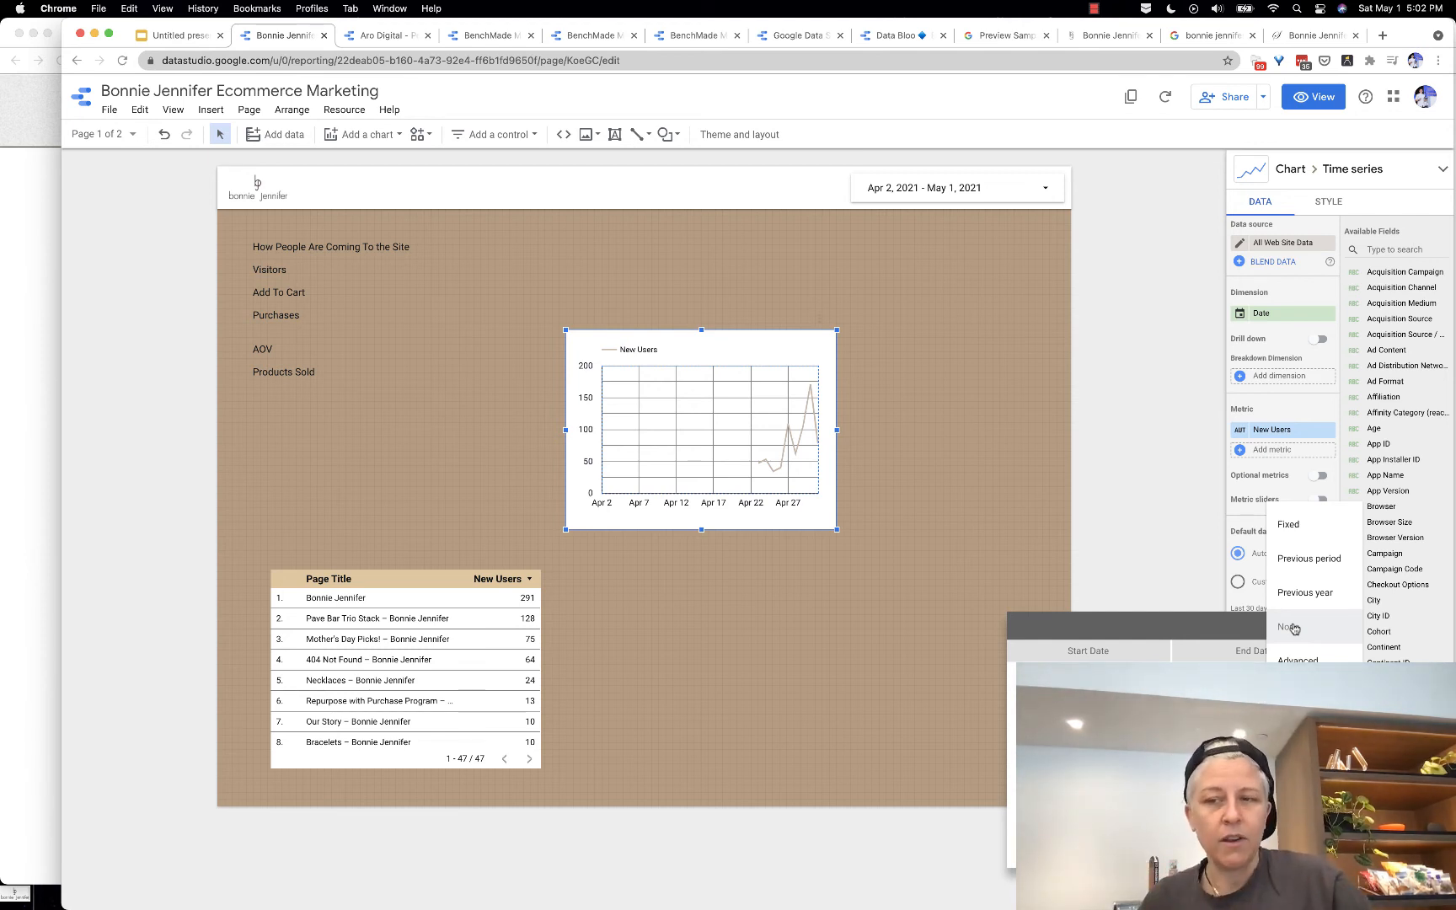
left_click(1296, 566)
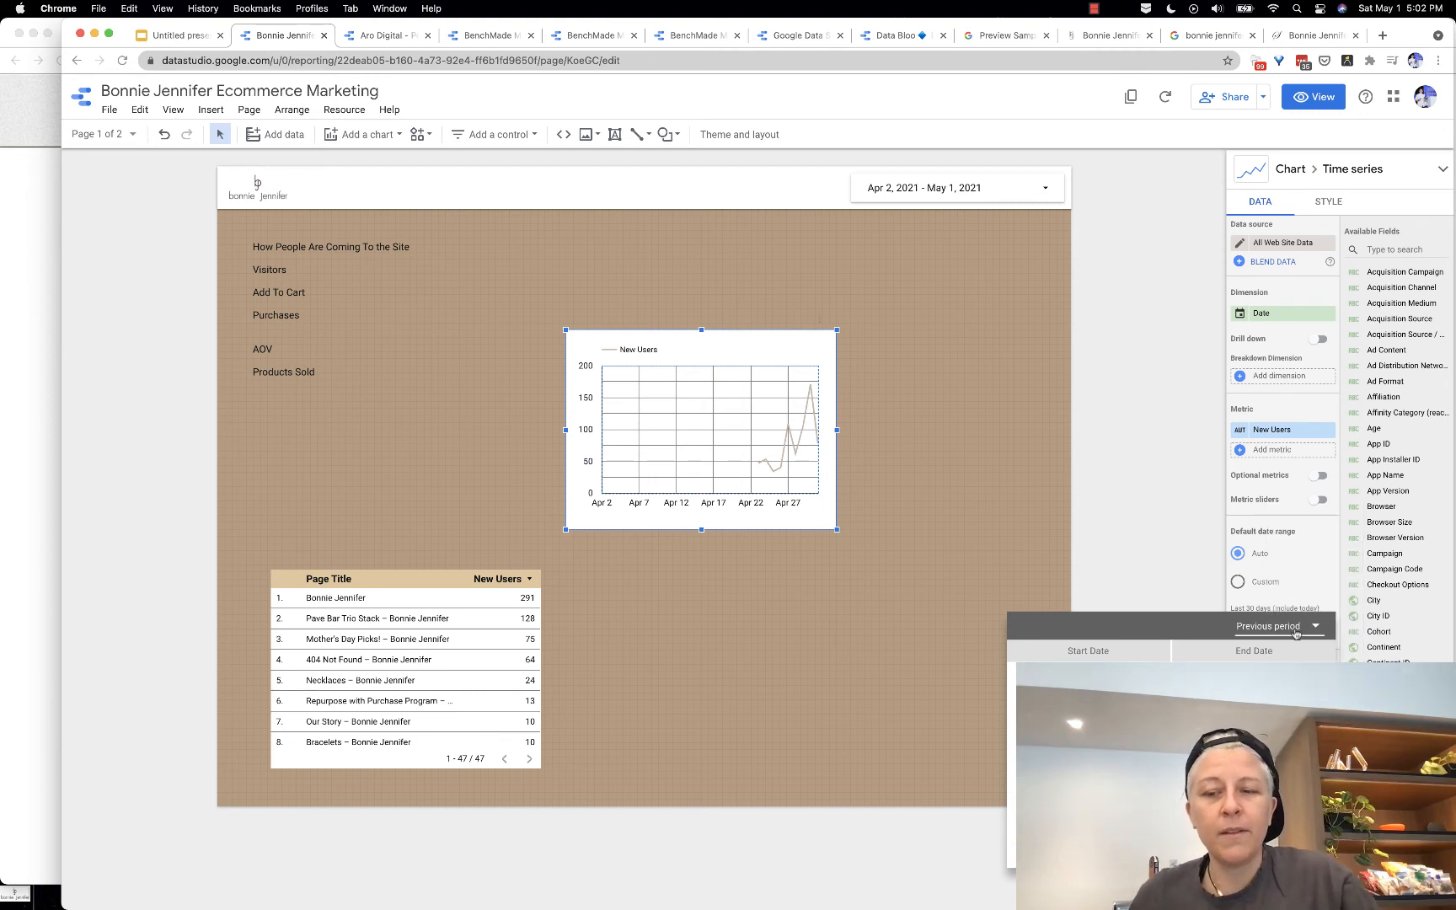
left_click(1306, 851)
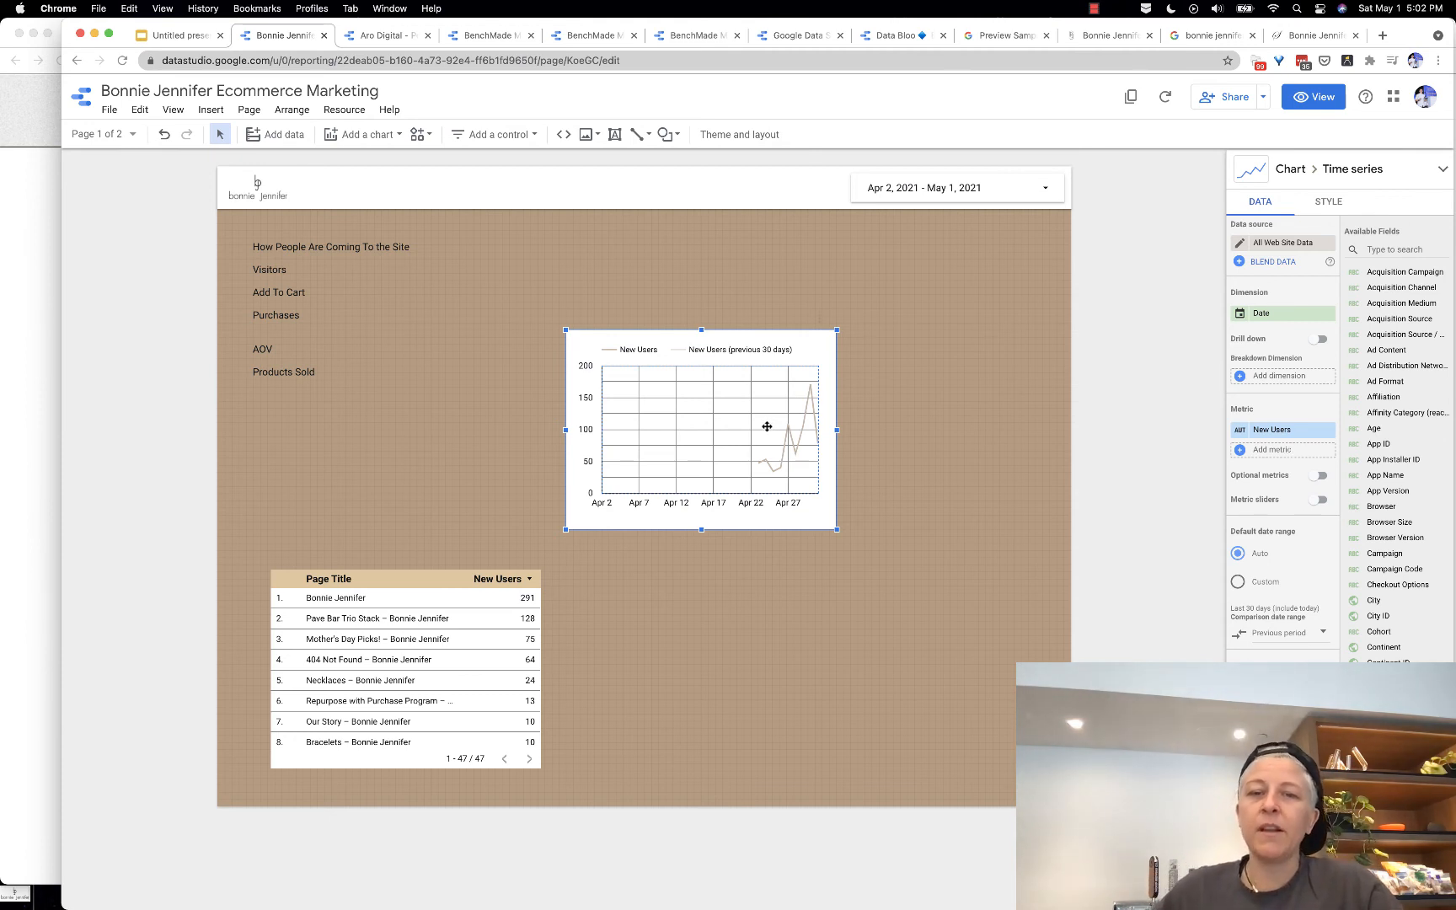
Step: Enlarge the time series chart and move it up beside the list of text labels, just below the header
left_click_drag(767, 427, 734, 384)
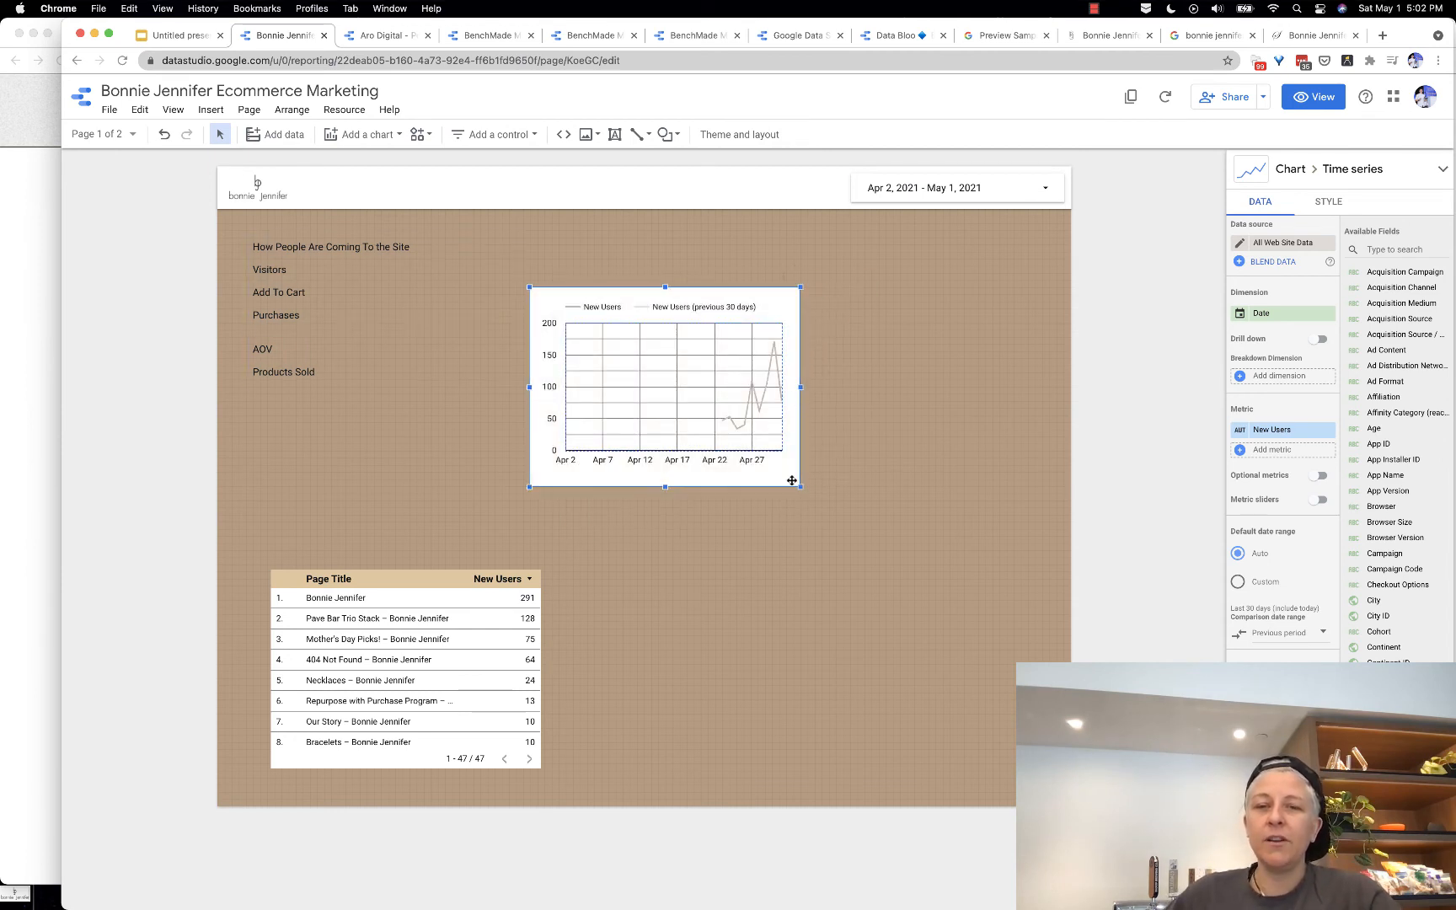
left_click_drag(800, 490, 863, 515)
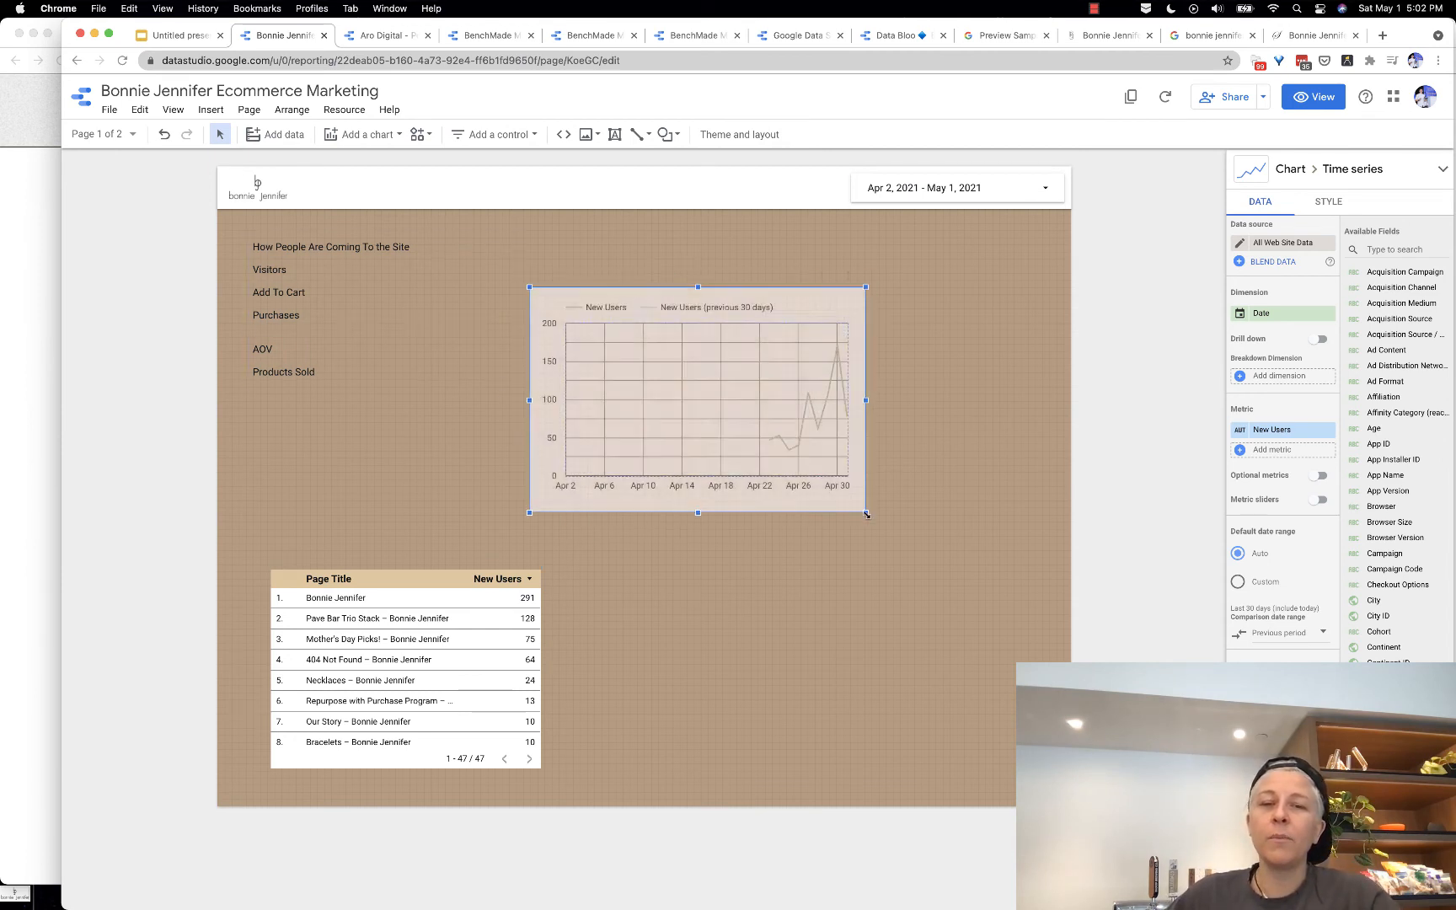
left_click_drag(679, 433, 610, 373)
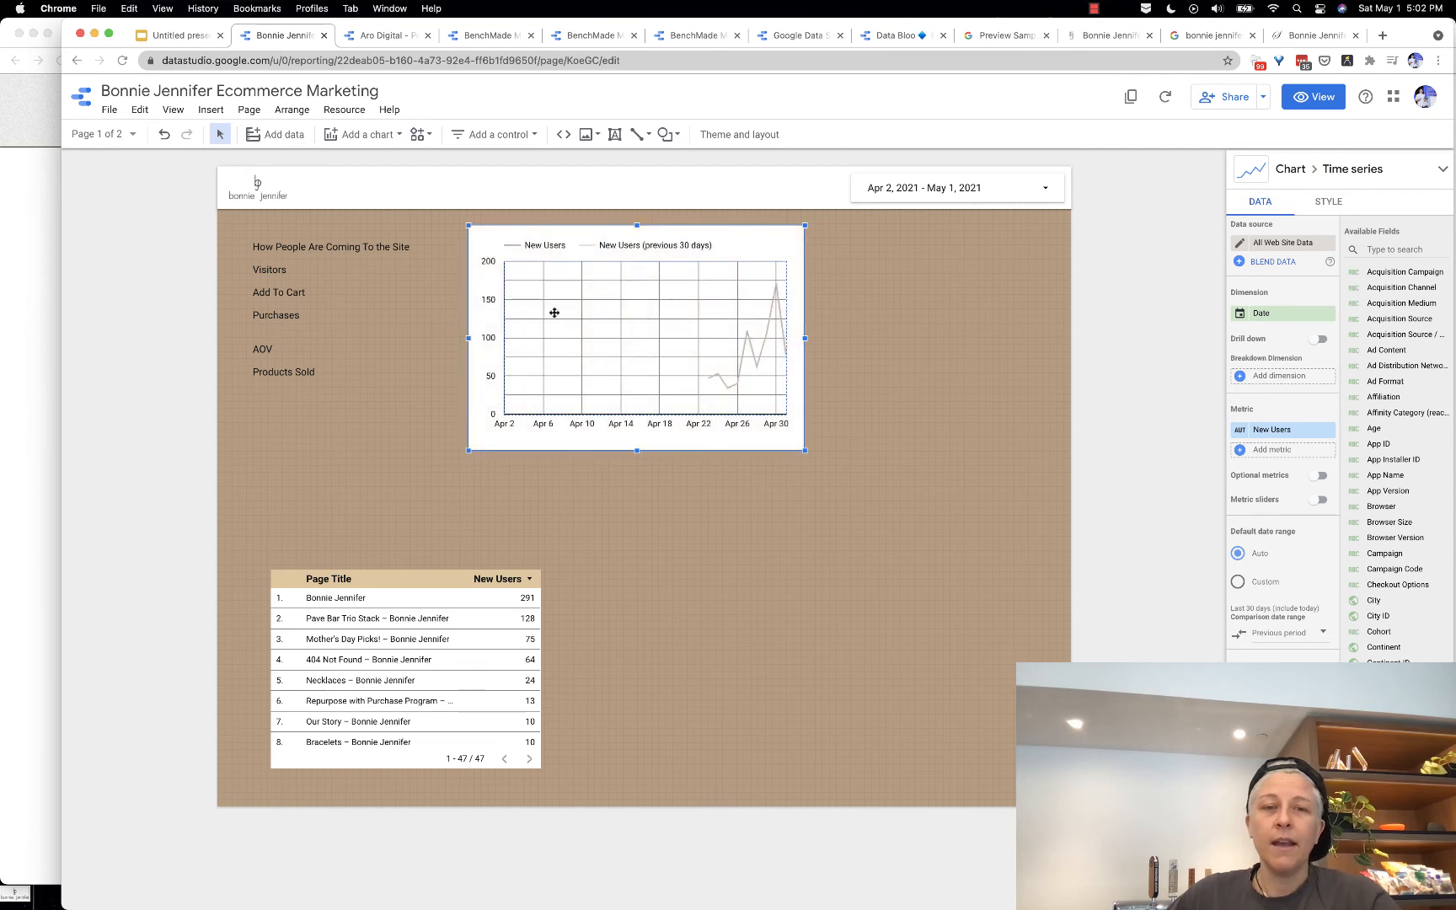
Step: Insert a scorecard beside the time series chart, just below the report header
left_click(349, 139)
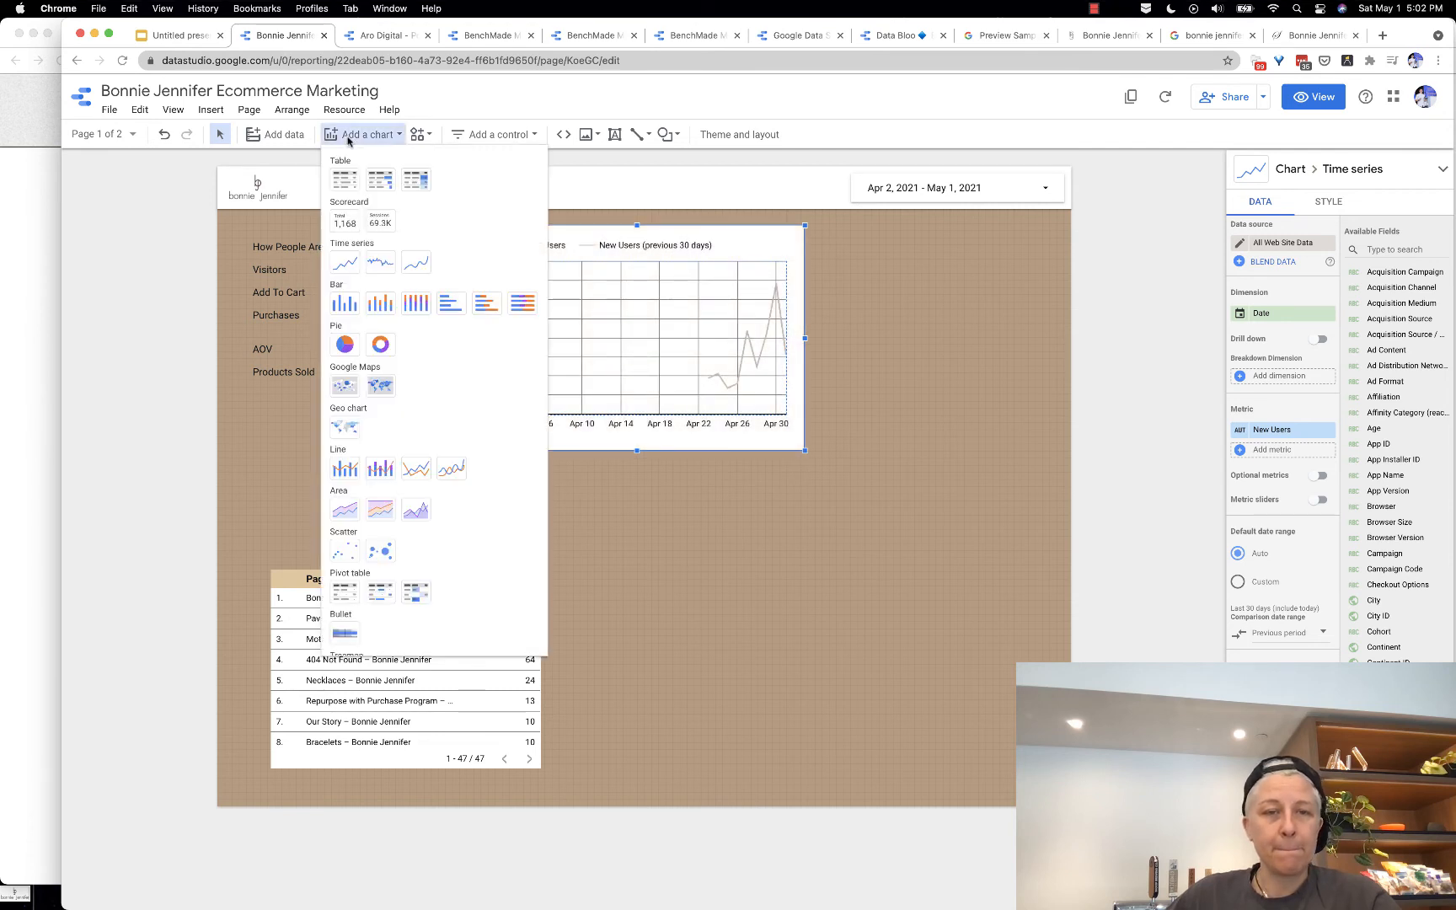
left_click(345, 227)
left_click(929, 318)
left_click(824, 248)
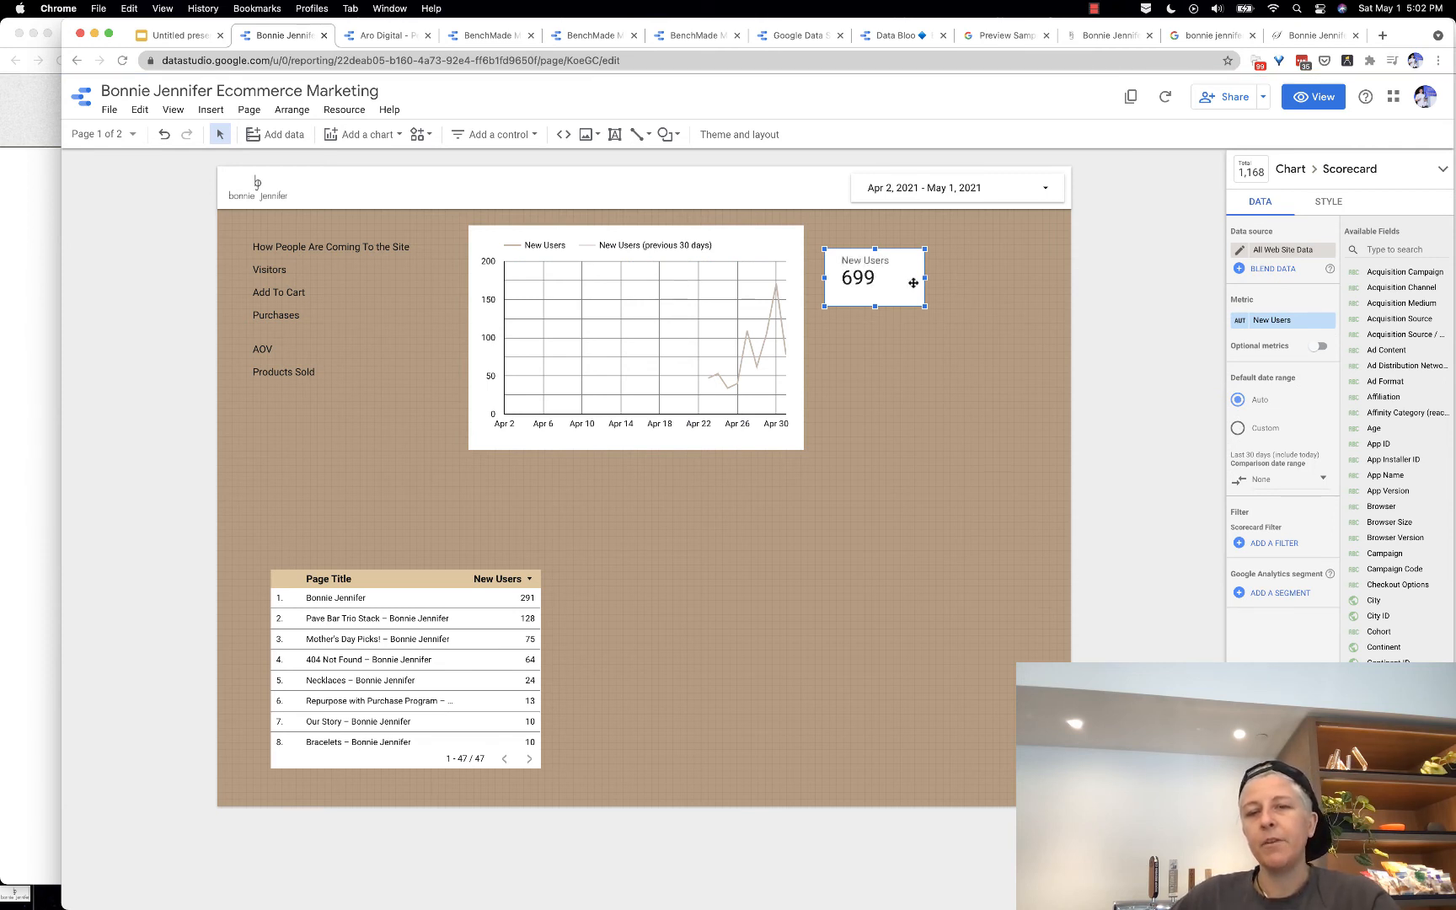
Step: Try to find a returning-users metric for the scorecard by searching "return" and "users", and choose New Users
left_click(1239, 323)
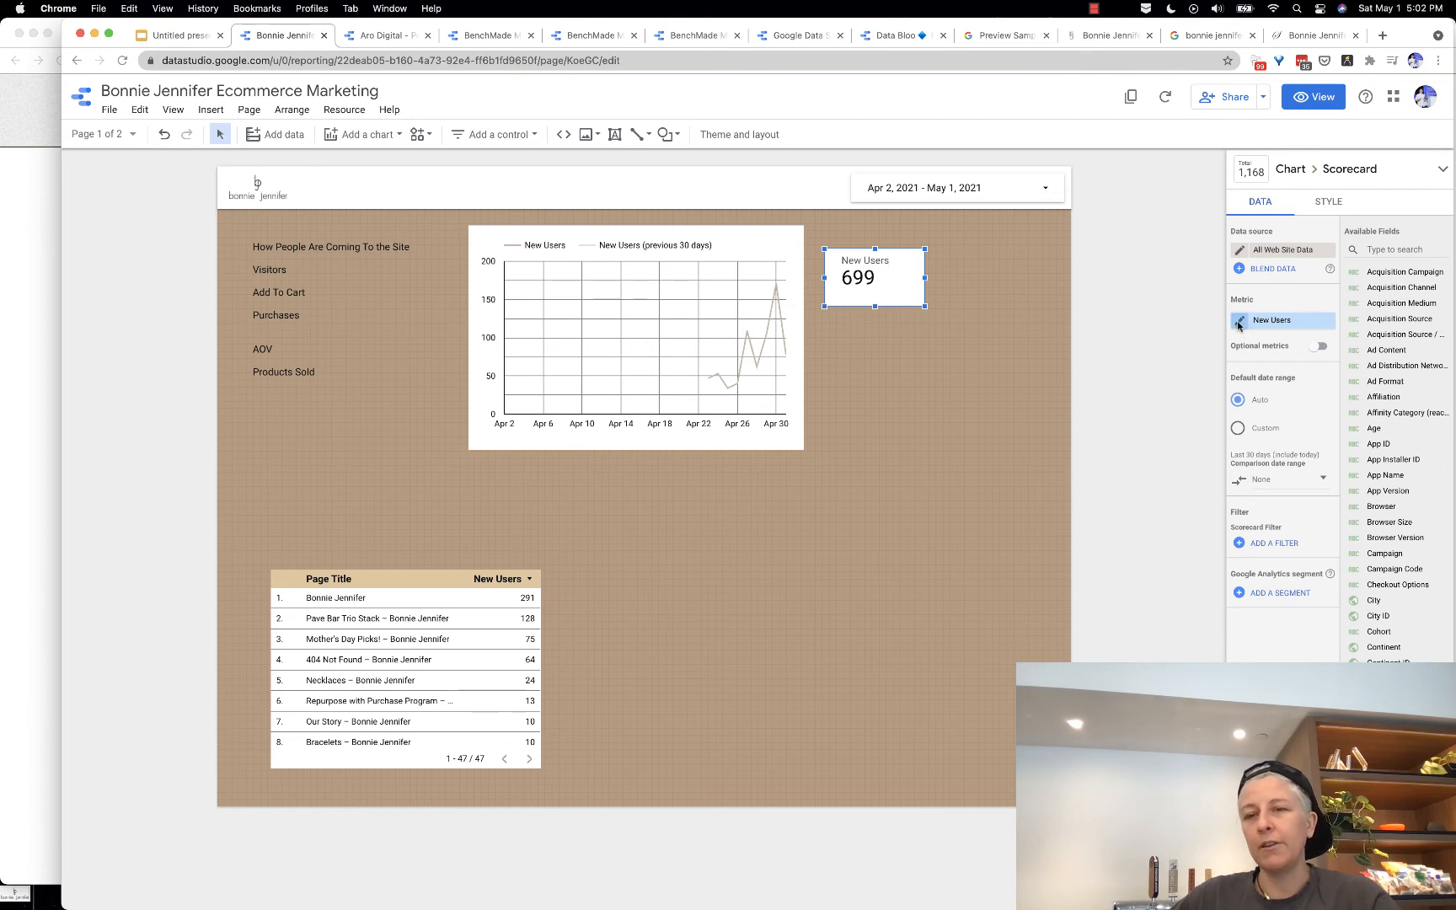
left_click(1180, 266)
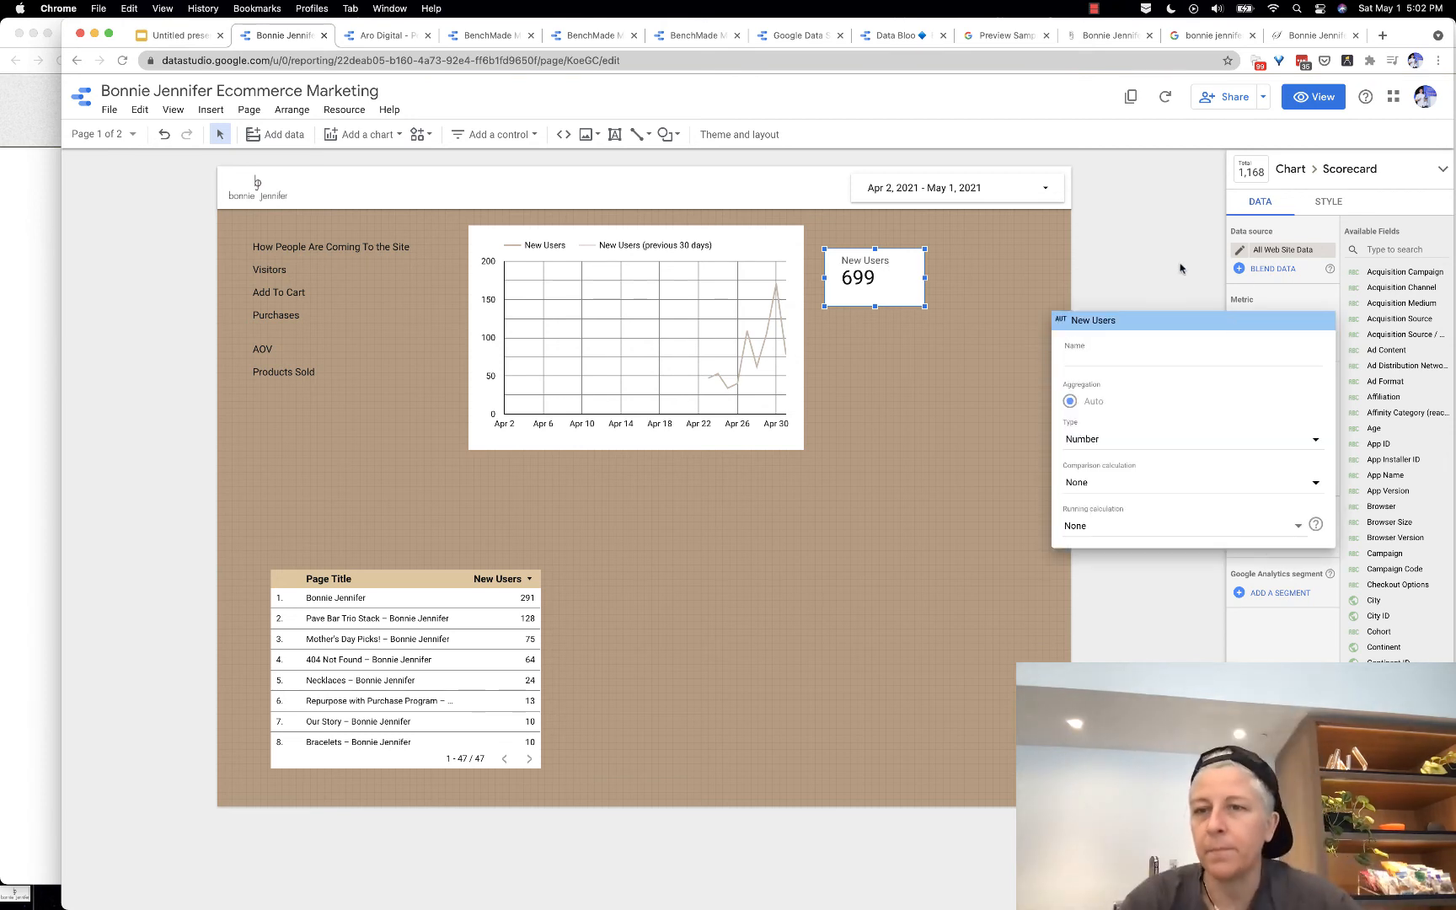
left_click(1276, 324)
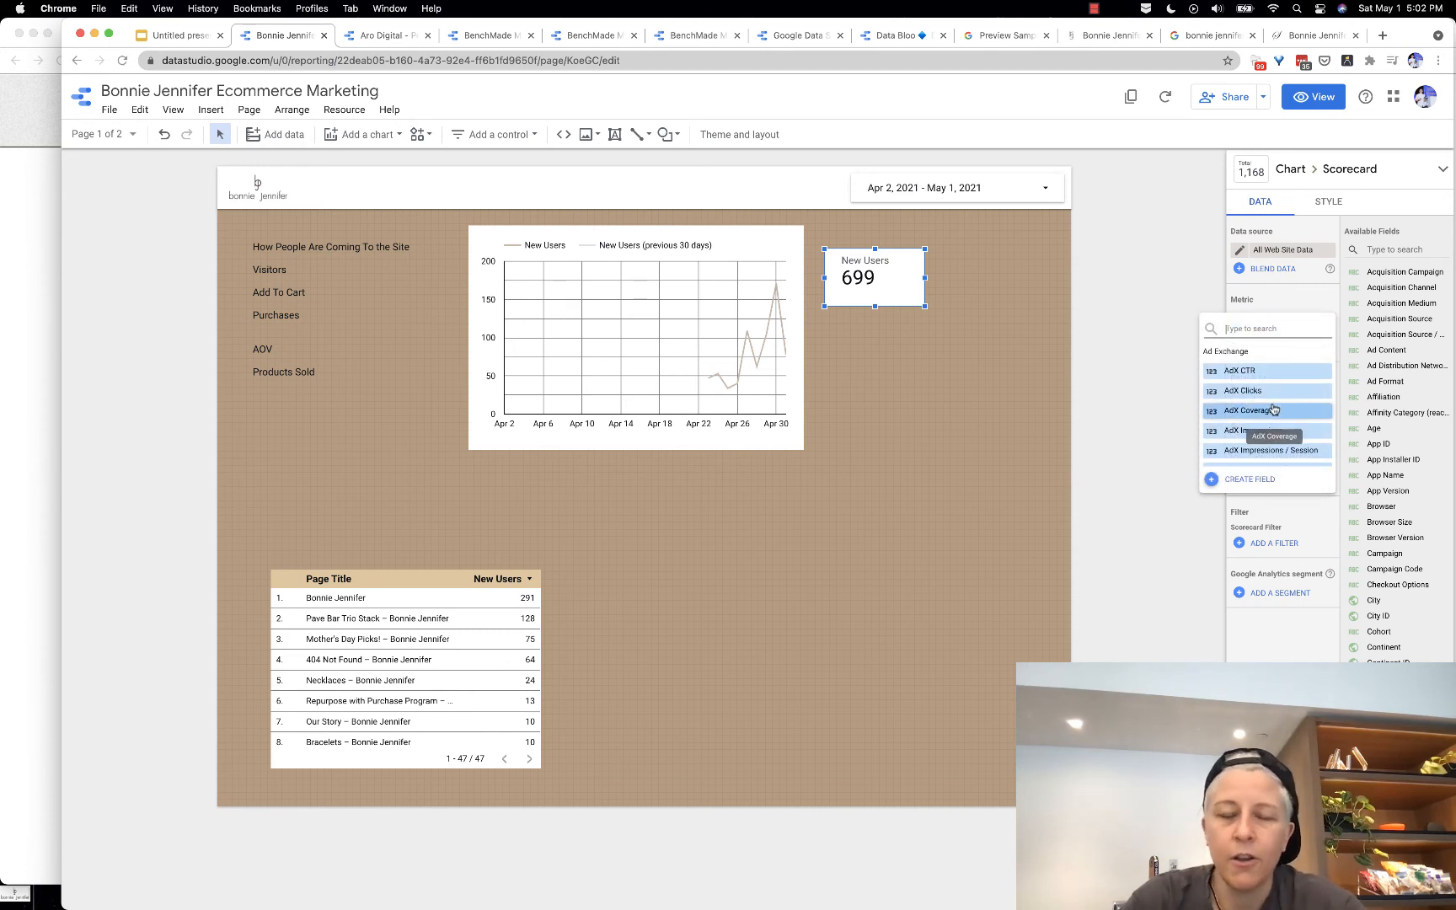
type("retur")
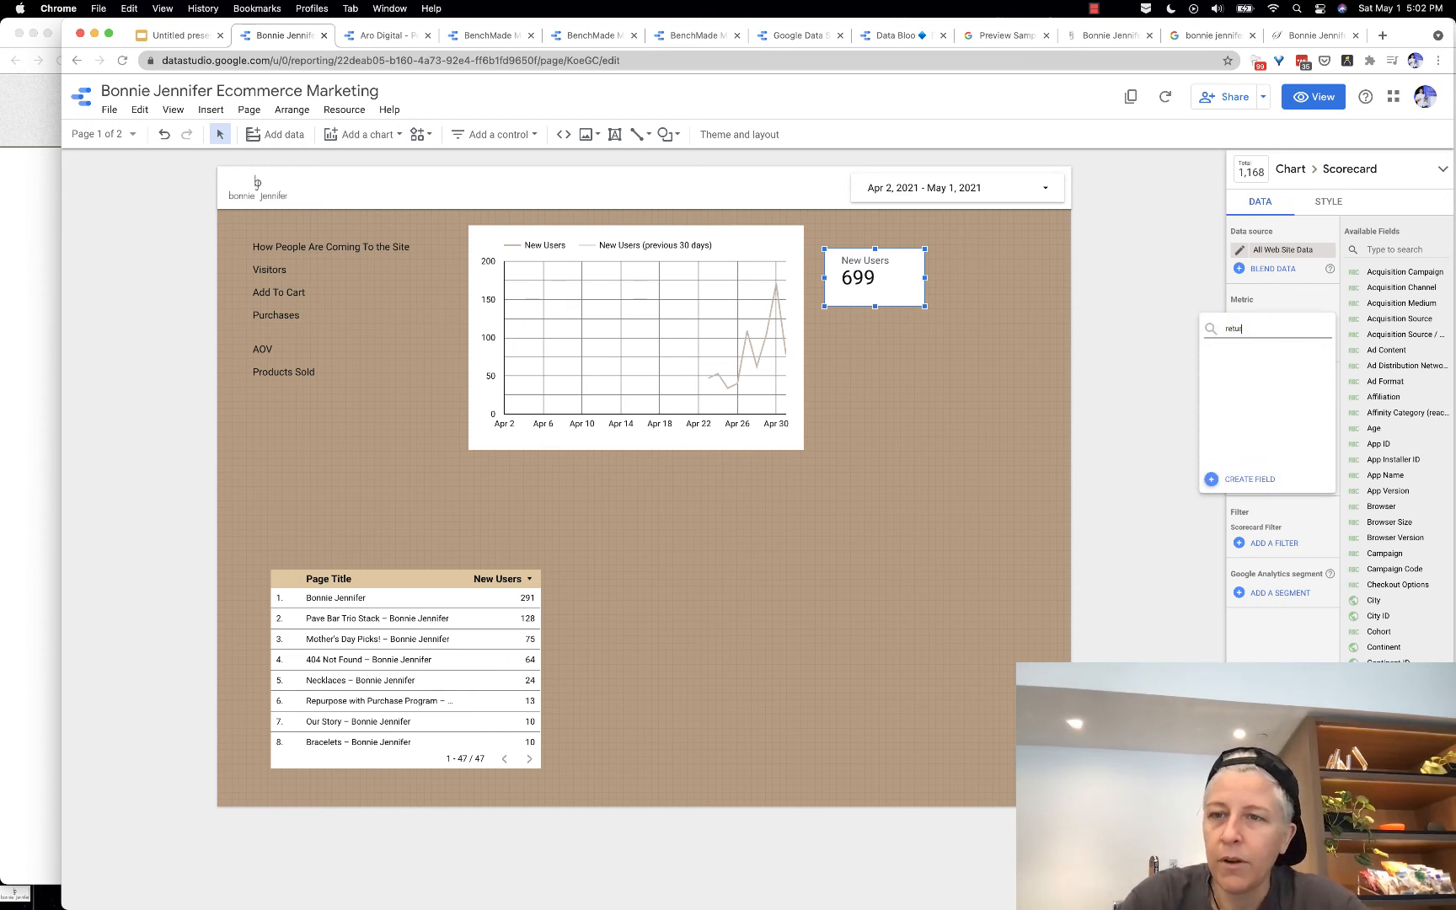
type("n")
key("super+a")
type("users")
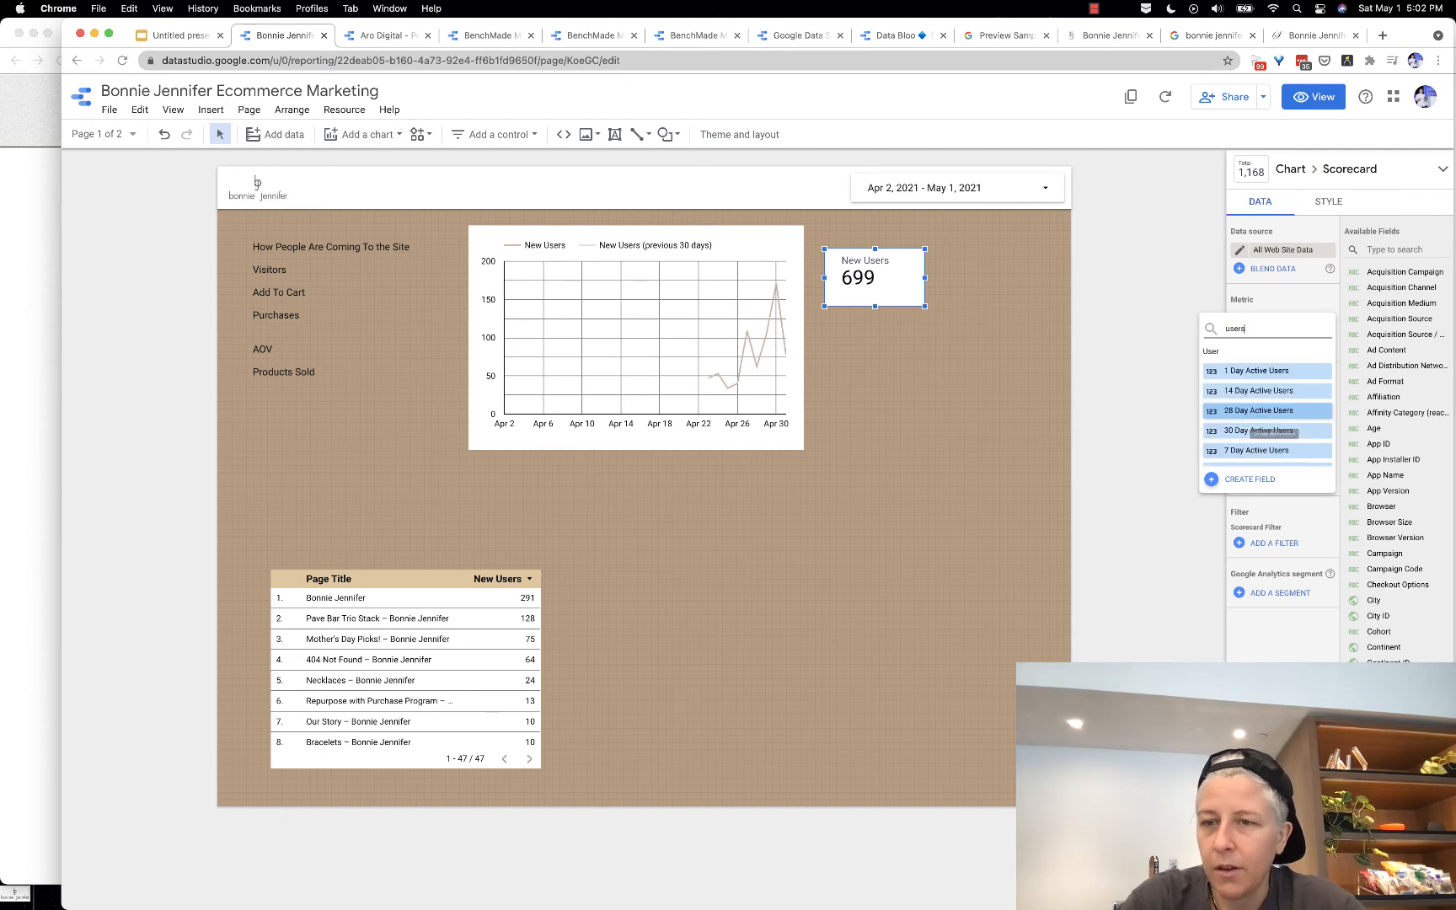
scroll(1264, 396, "down", 1)
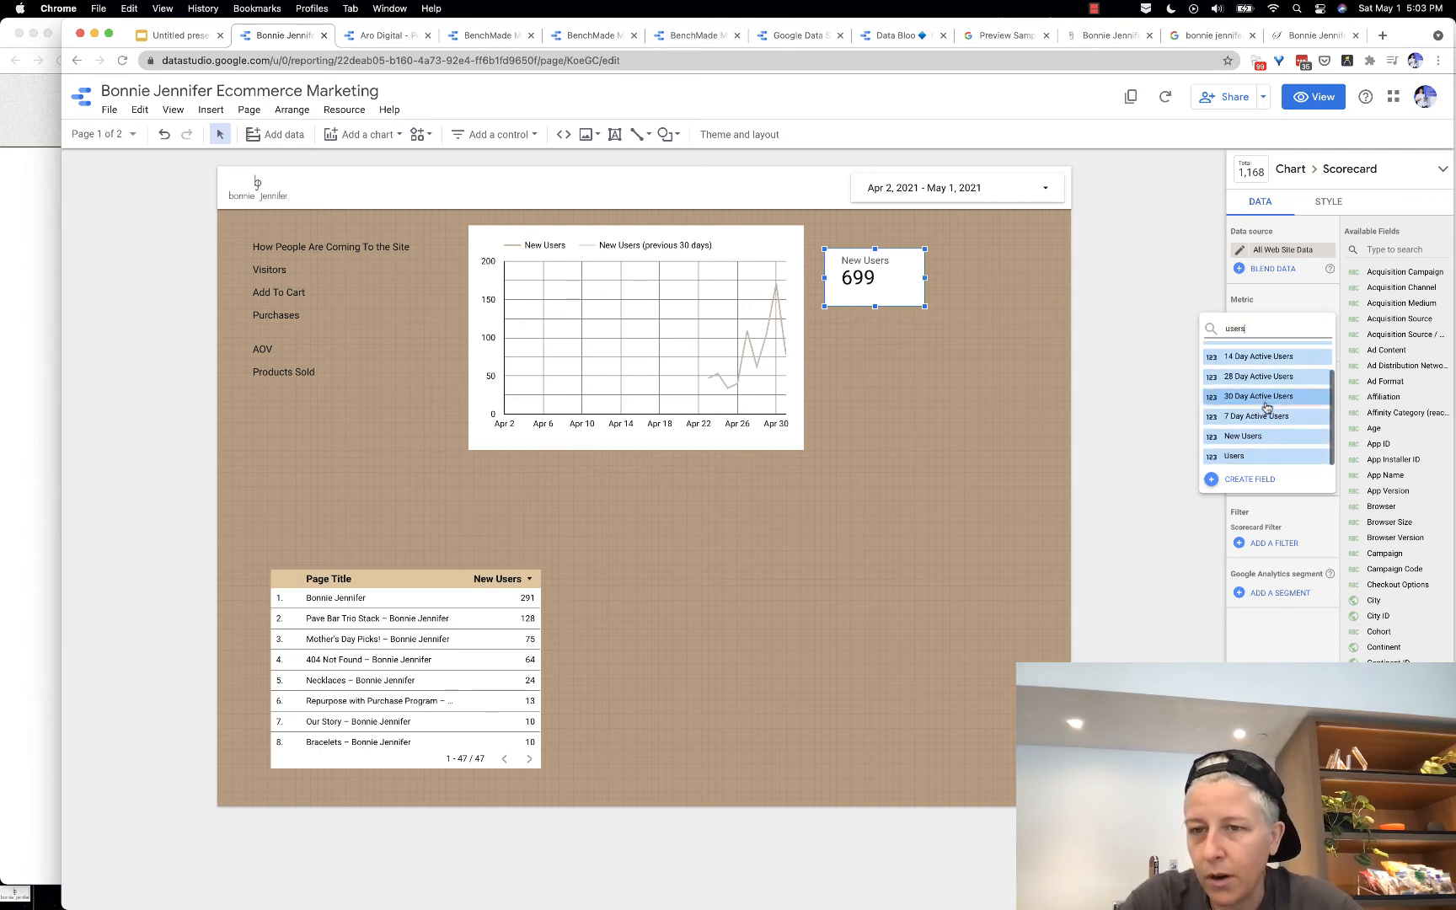
left_click(1236, 437)
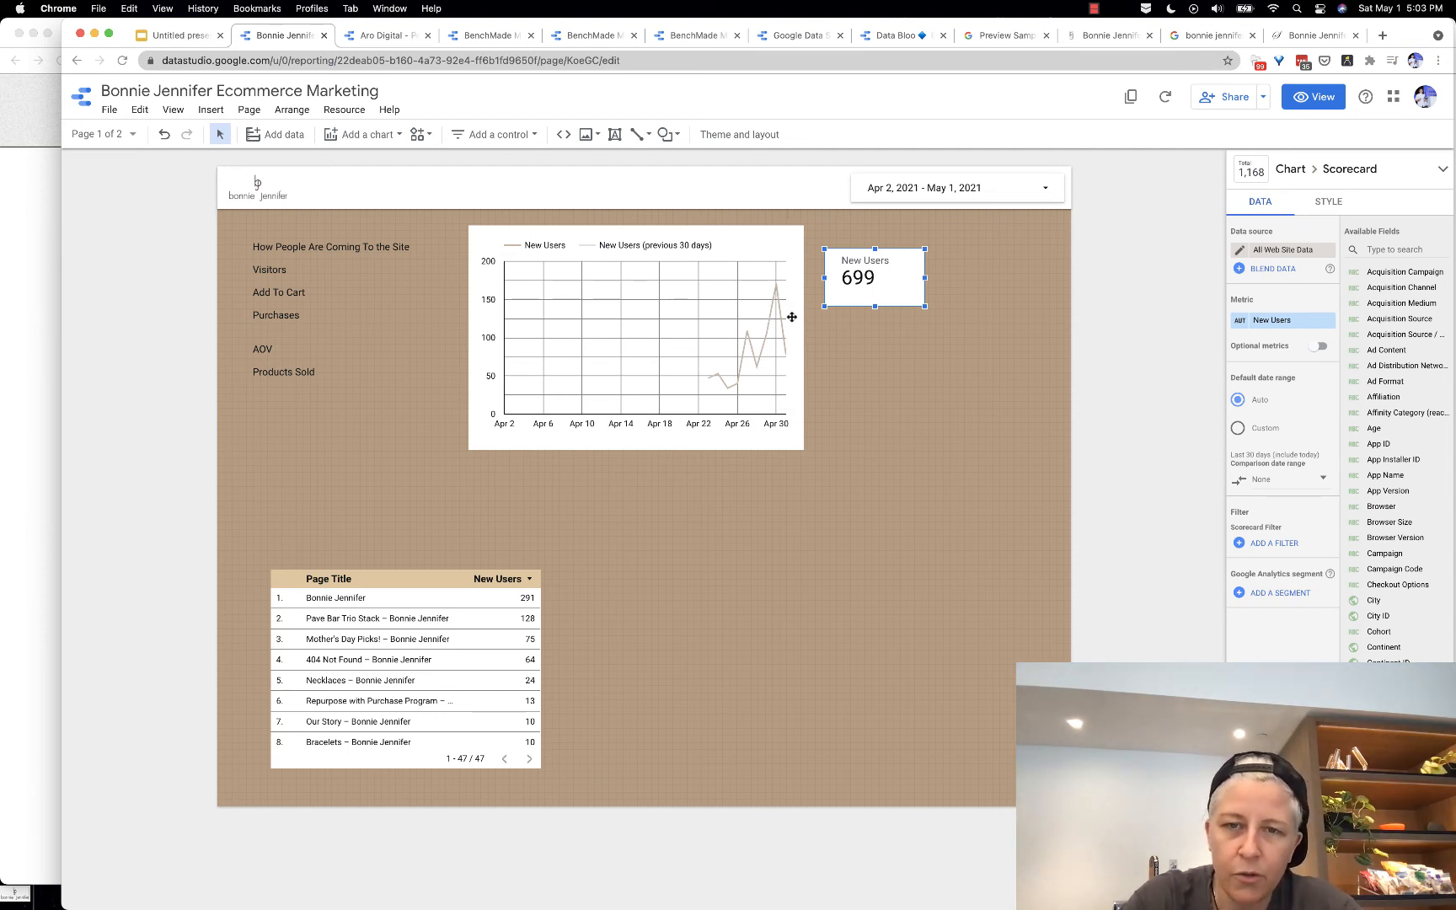
Step: Set the scorecard's metric to Organic Searches and move the scorecard slightly down to free space above it
left_click(1285, 321)
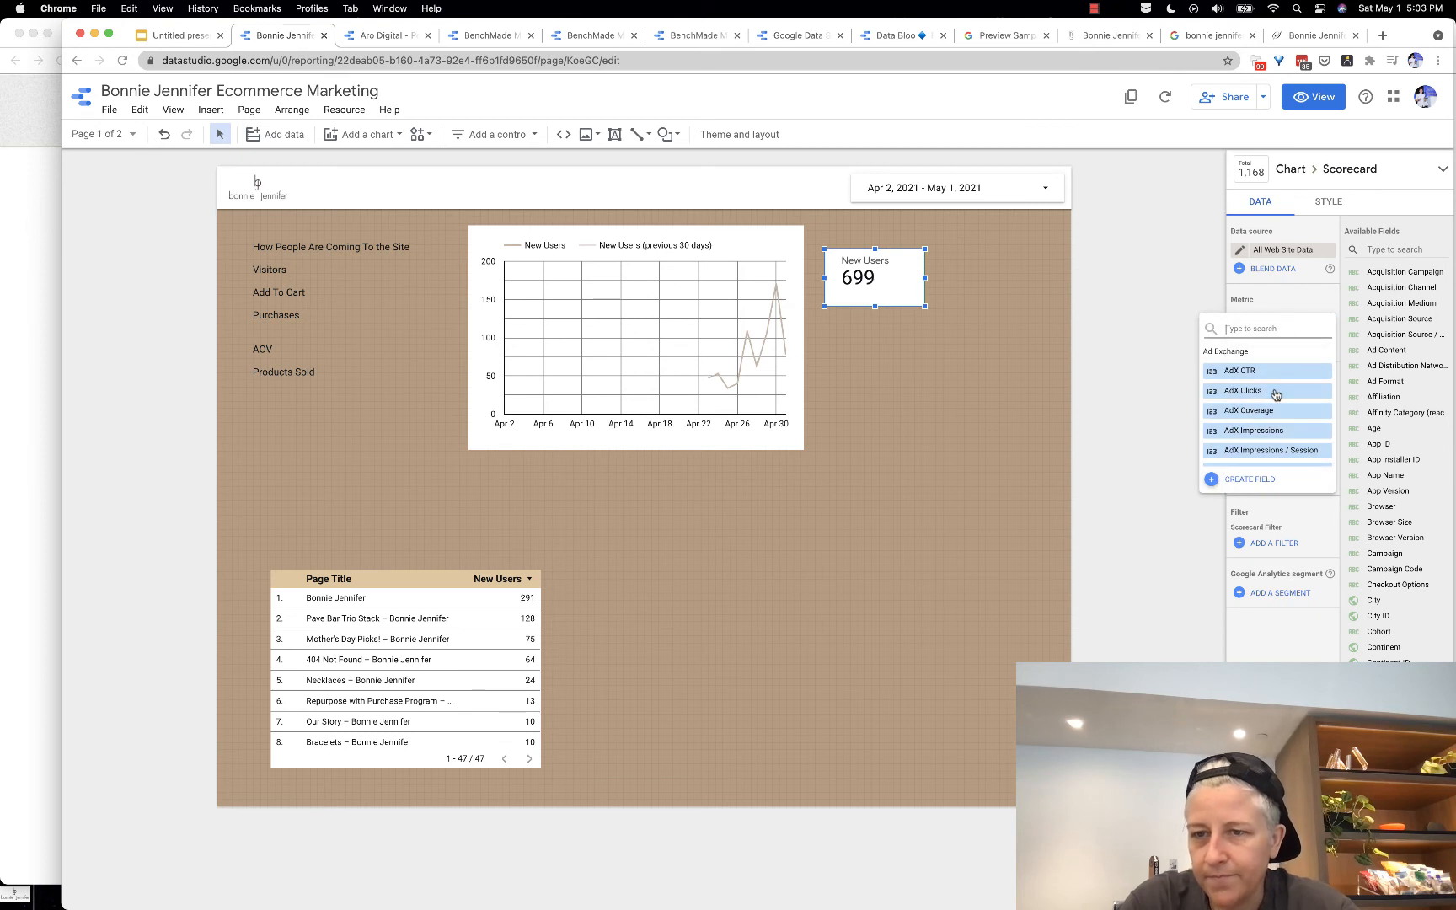
type("org")
left_click(1242, 375)
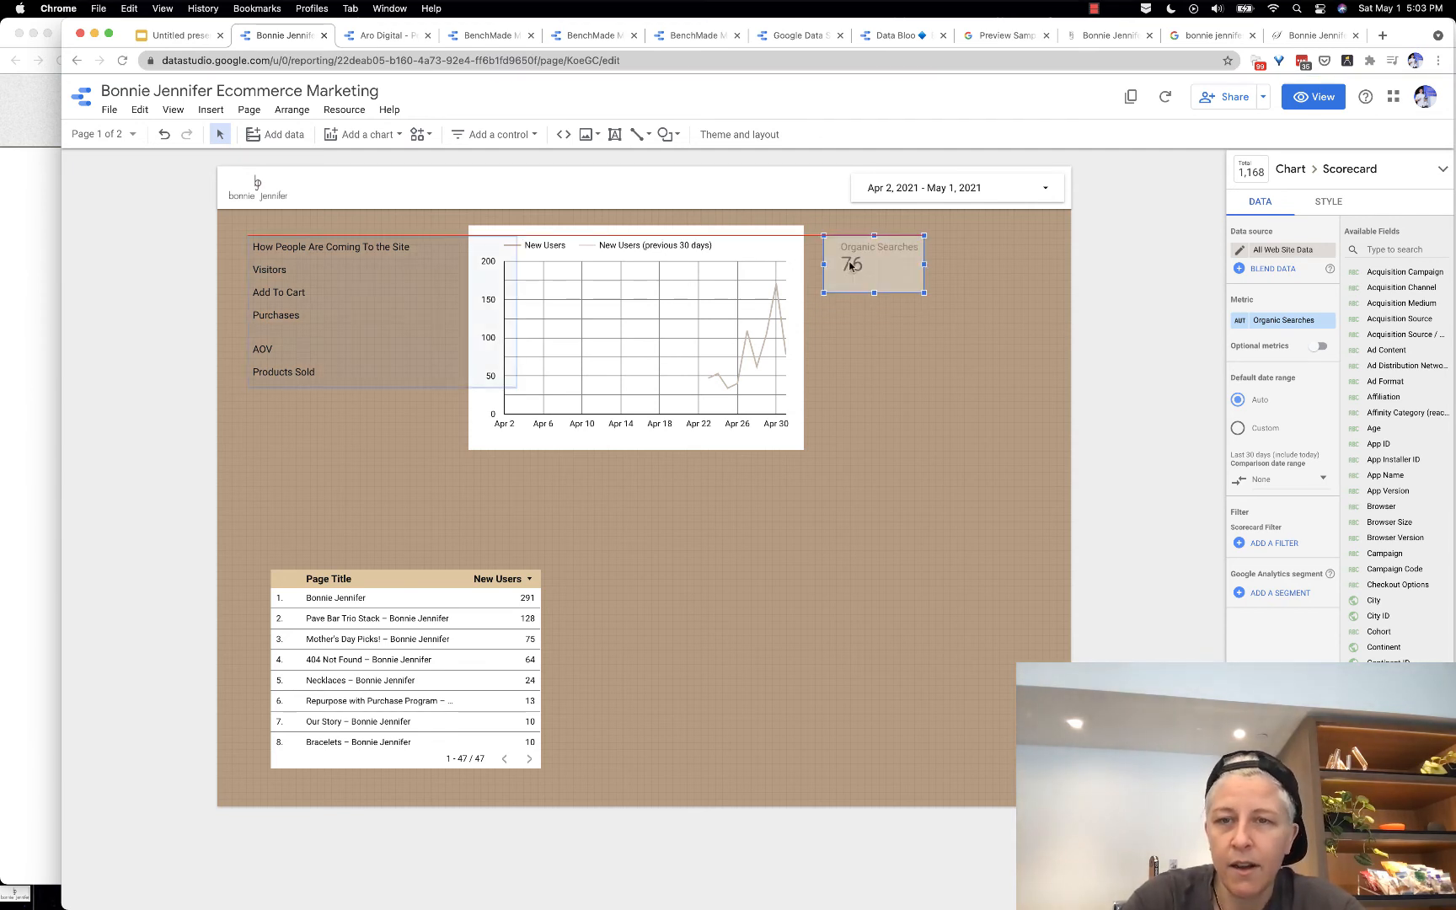
left_click_drag(851, 276, 854, 337)
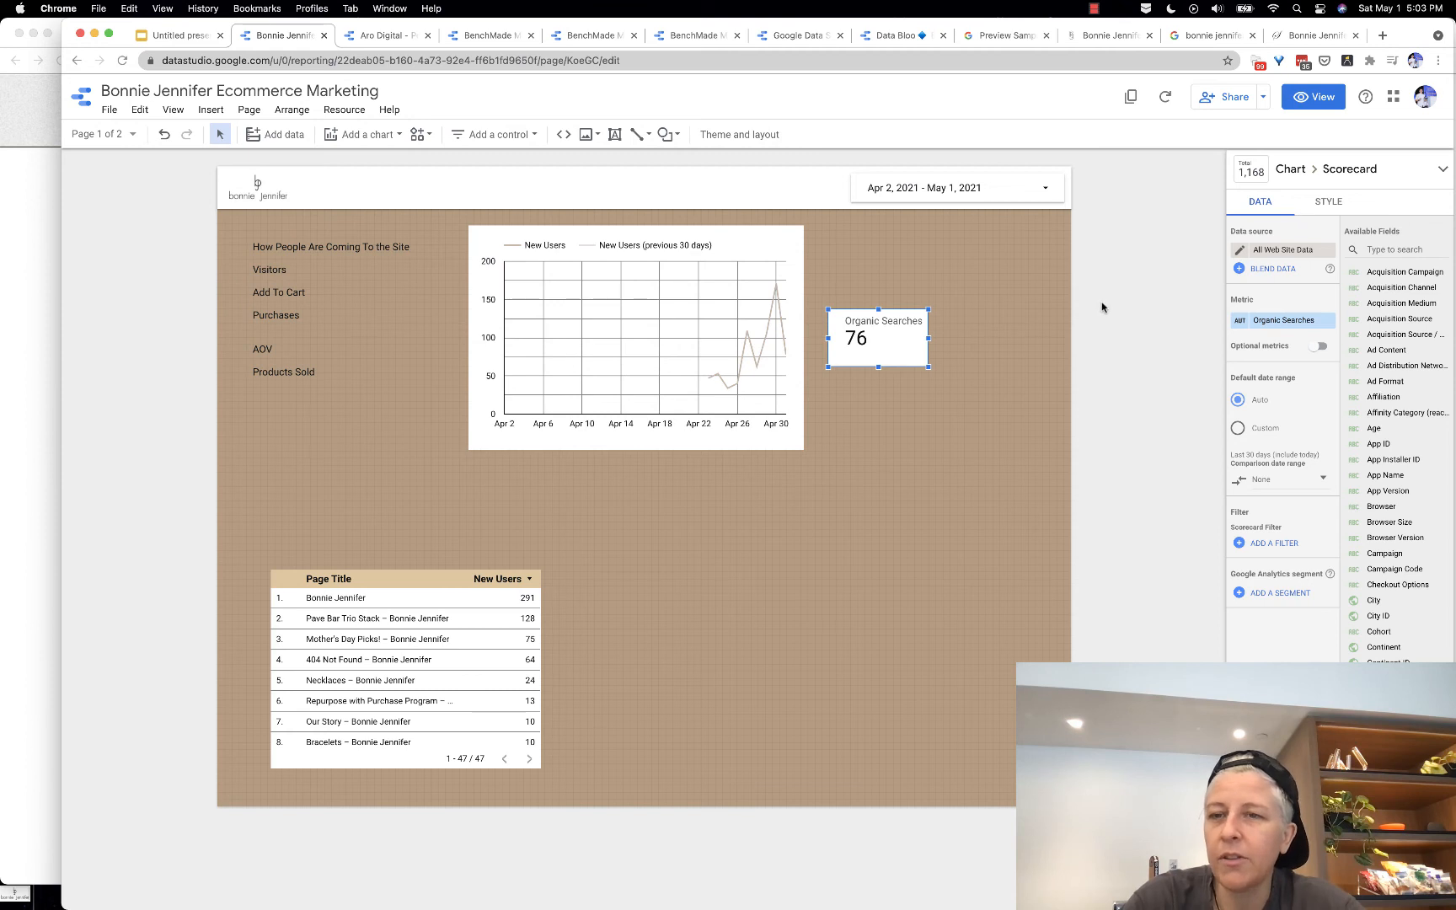
left_click(1101, 308)
left_click(861, 335)
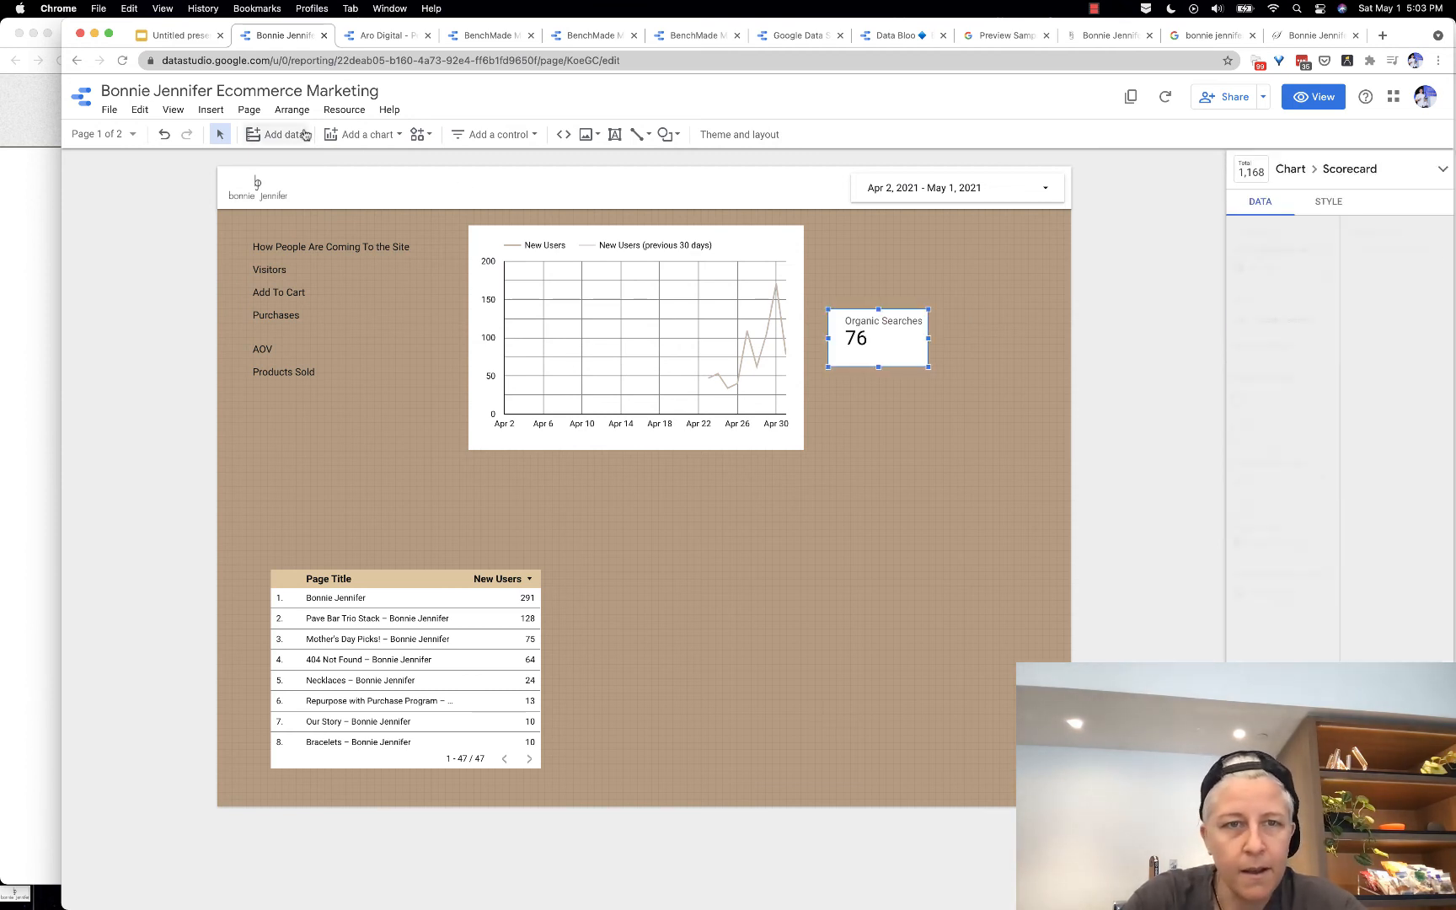
Step: Insert a New Users scorecard directly above the Organic Searches scorecard, aligned with it
left_click(384, 138)
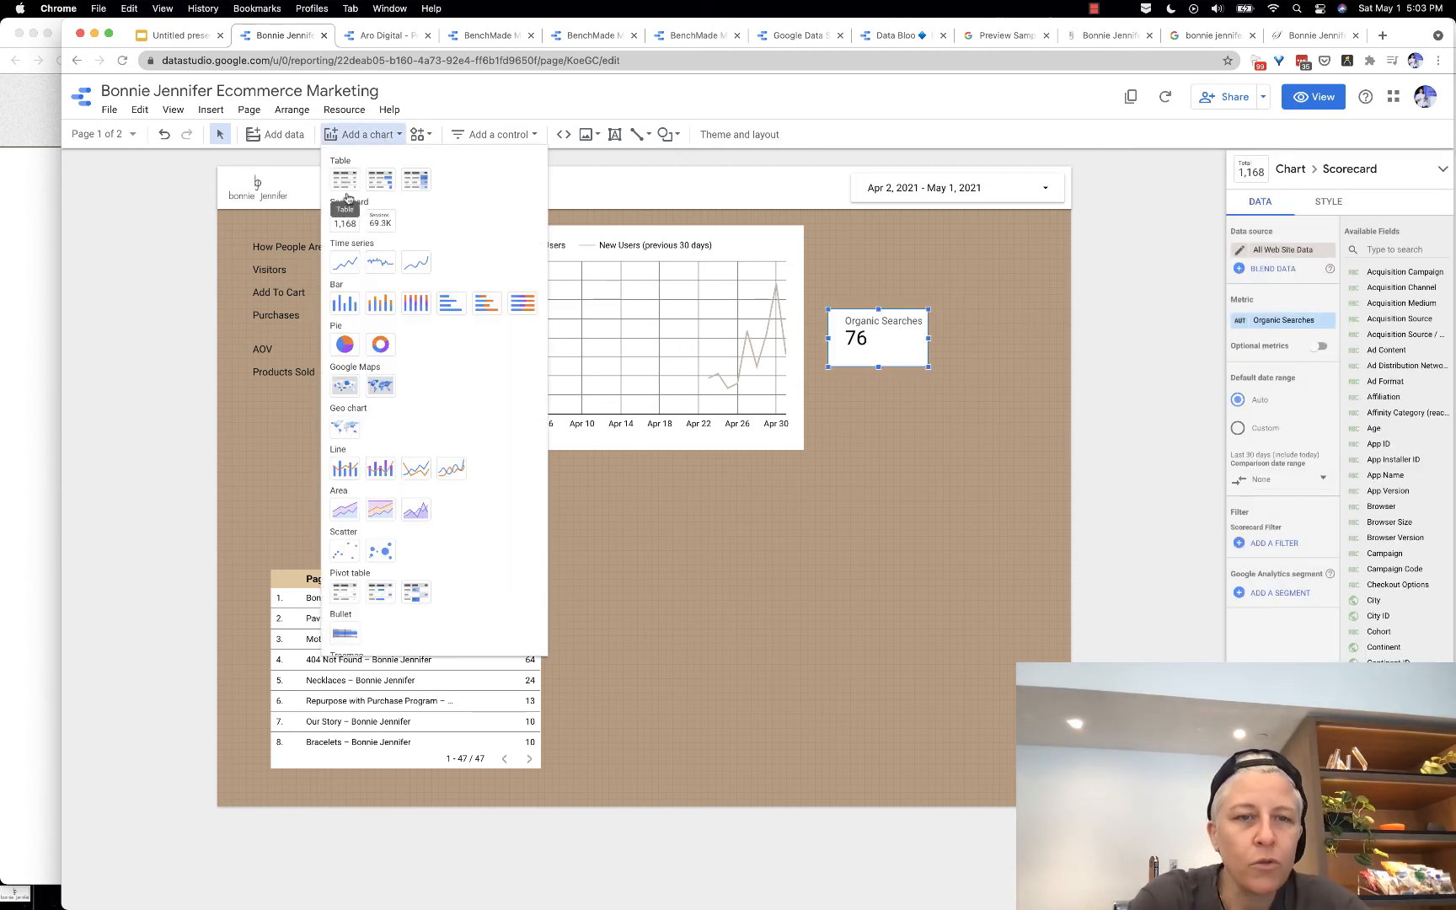
left_click(345, 221)
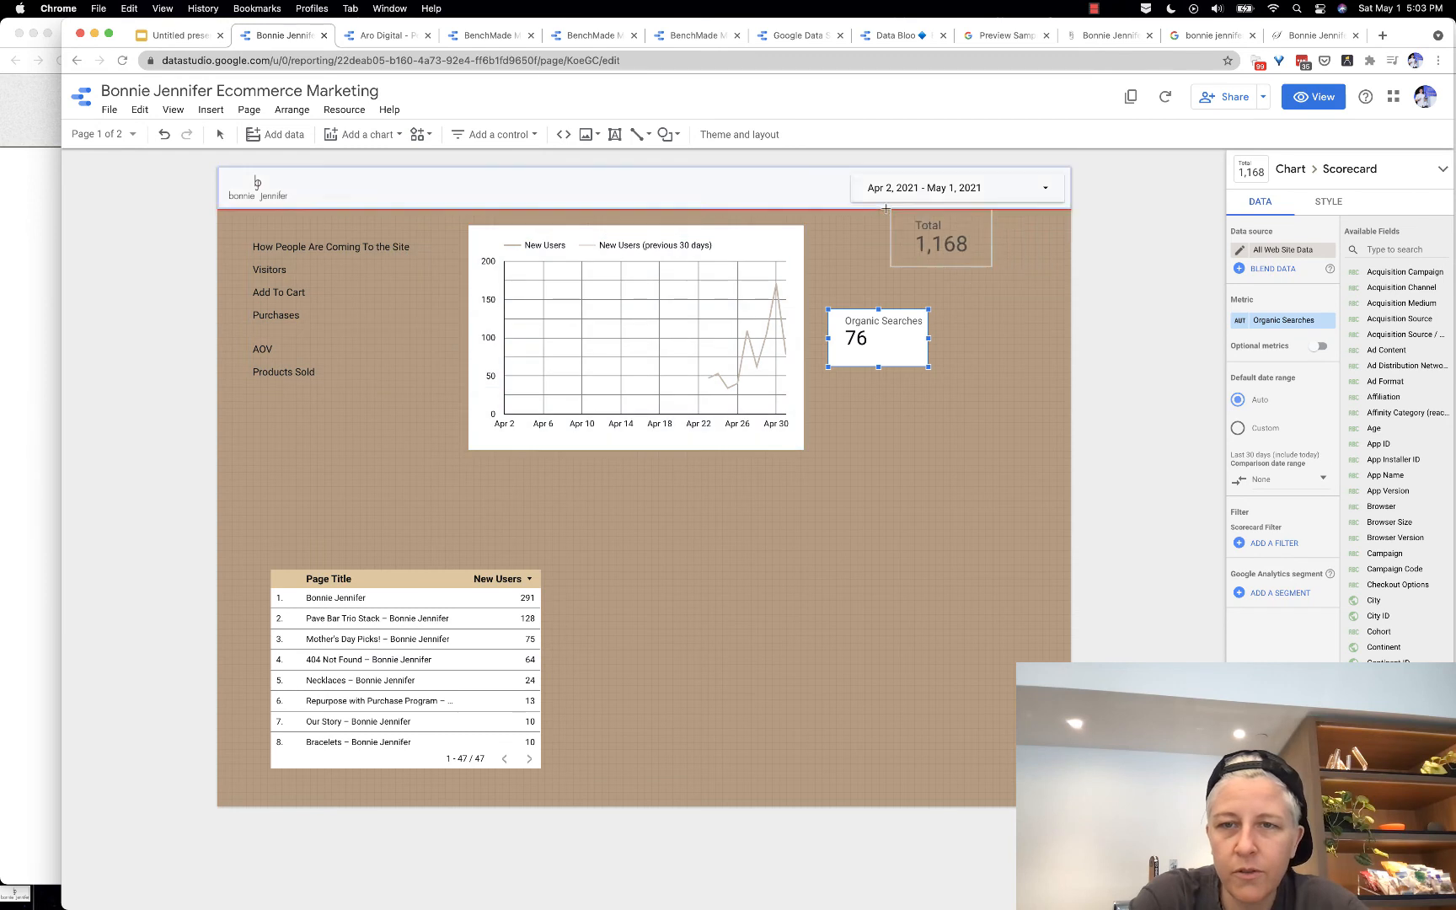
left_click(825, 233)
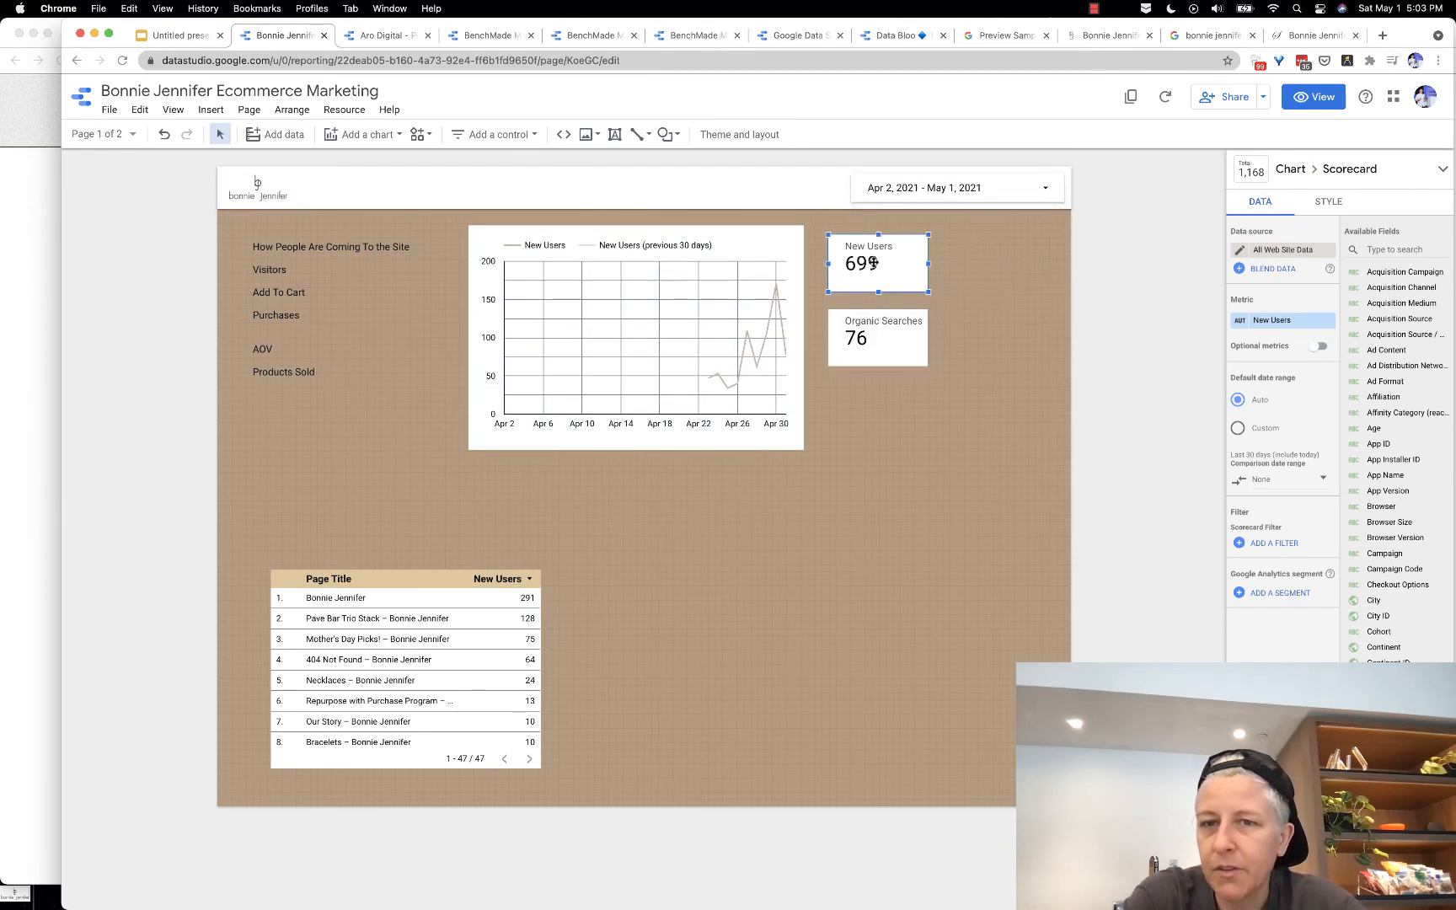
left_click(945, 461)
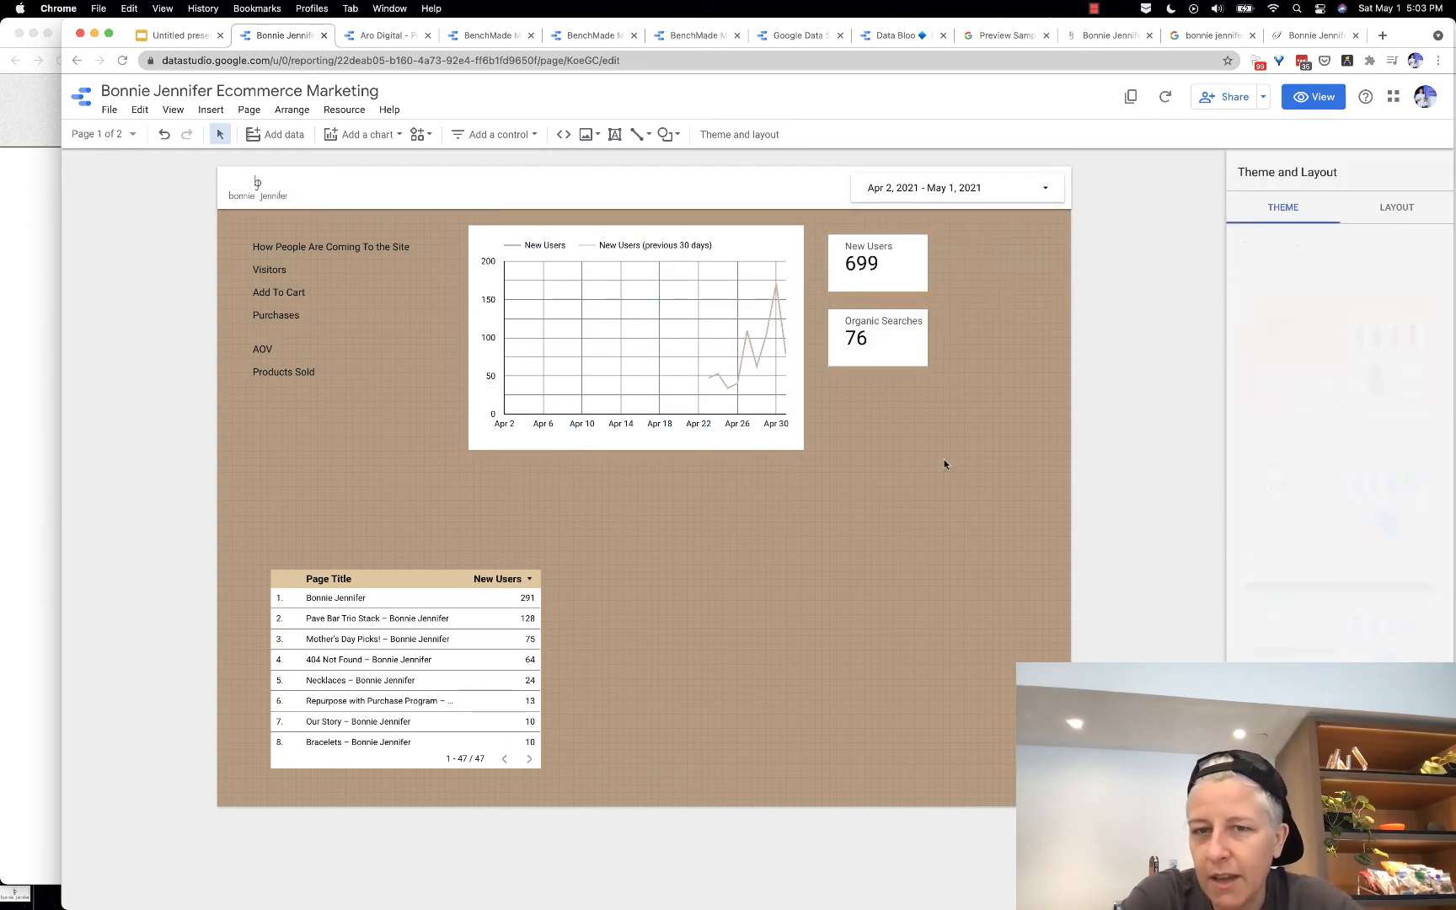
left_click(885, 354)
left_click(648, 339)
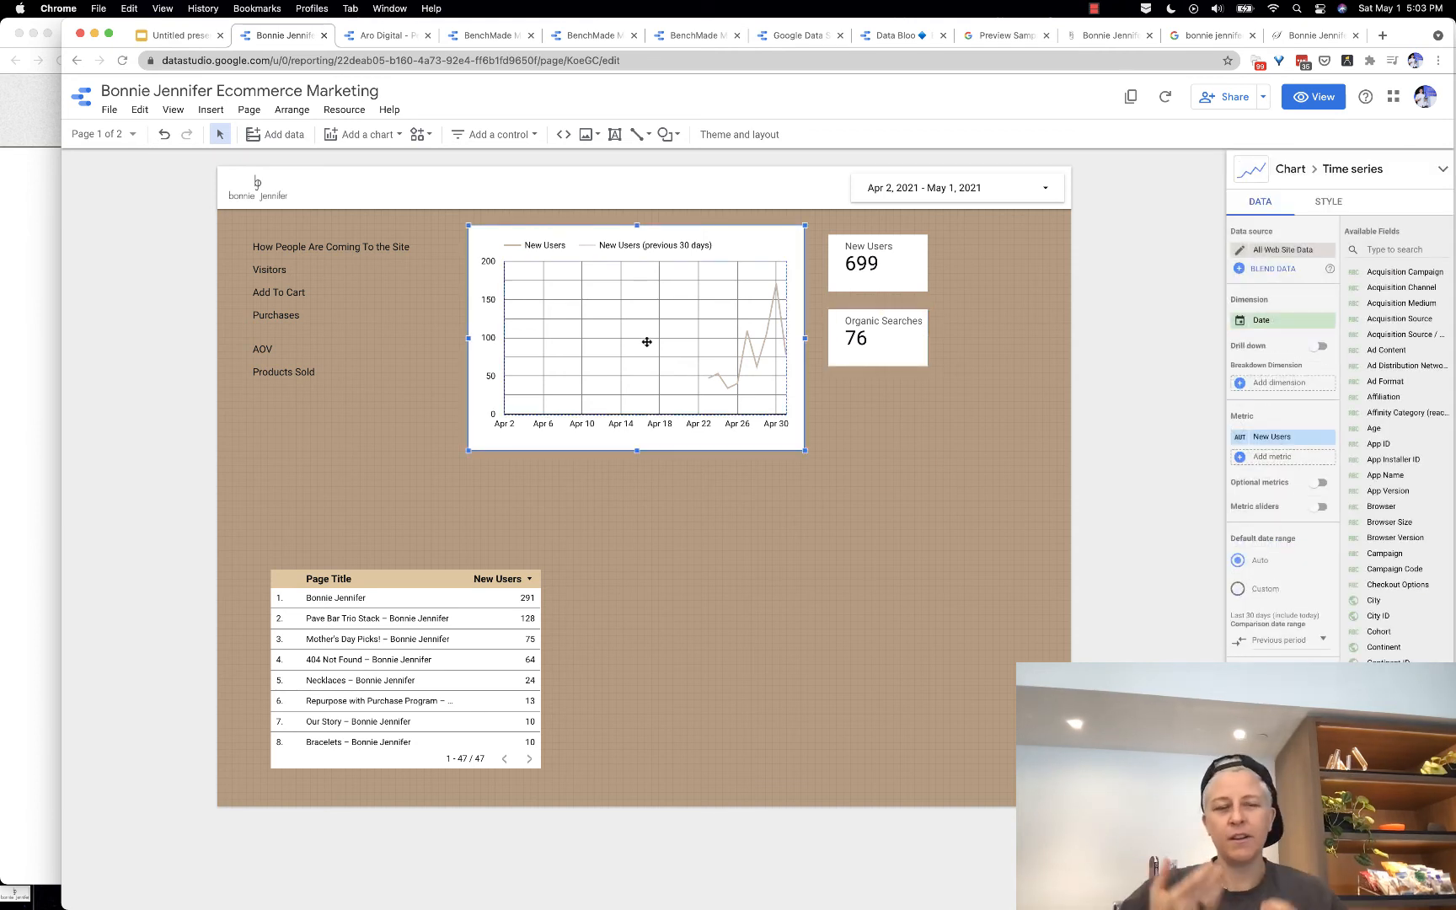
Step: Insert a third scorecard below Organic Searches and set its metric to Transactions
left_click(360, 143)
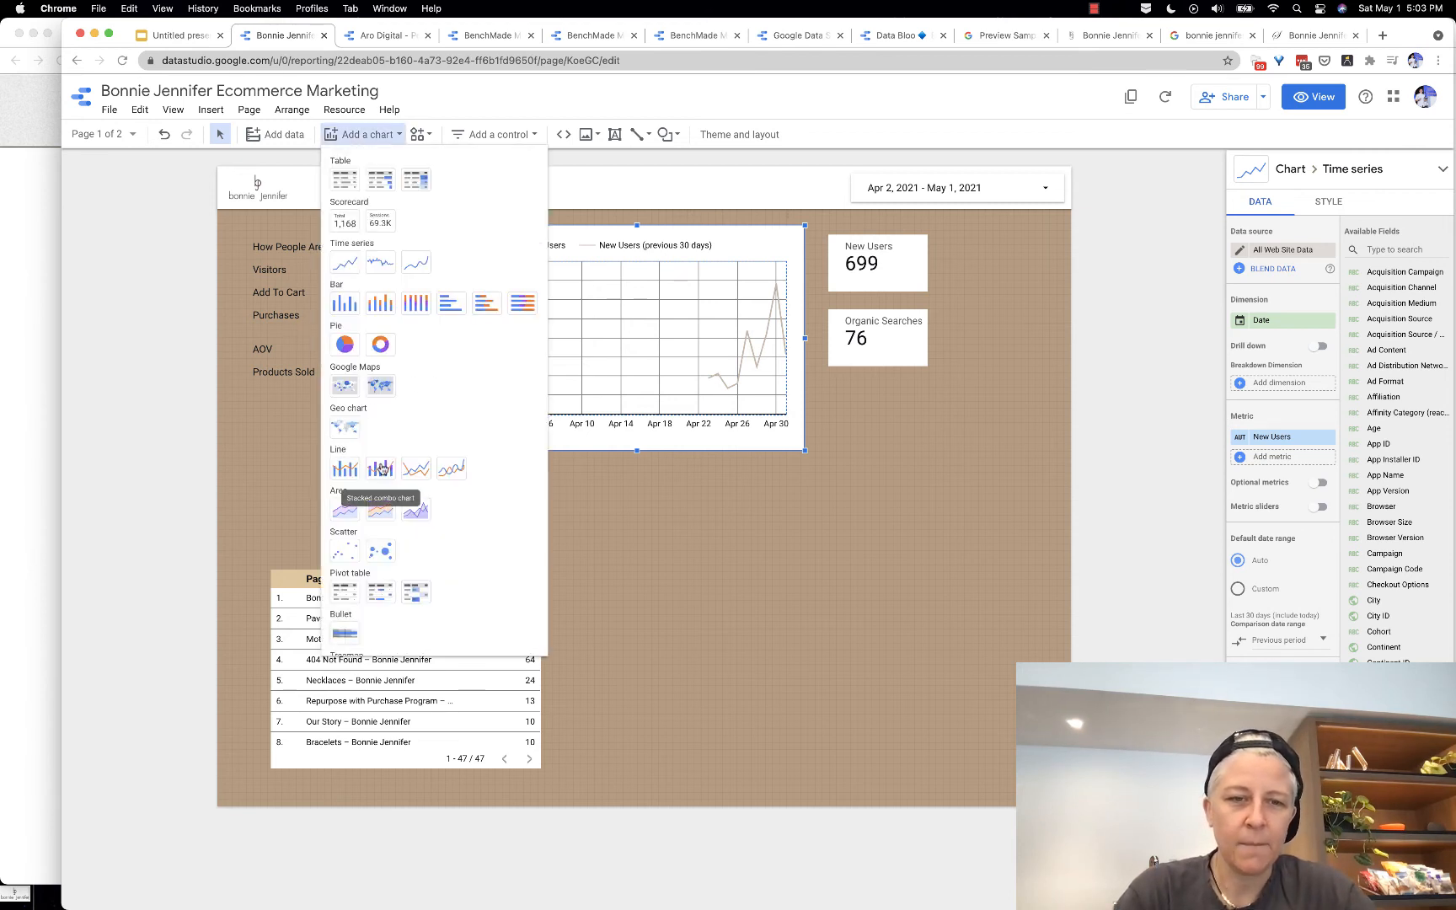
left_click(345, 223)
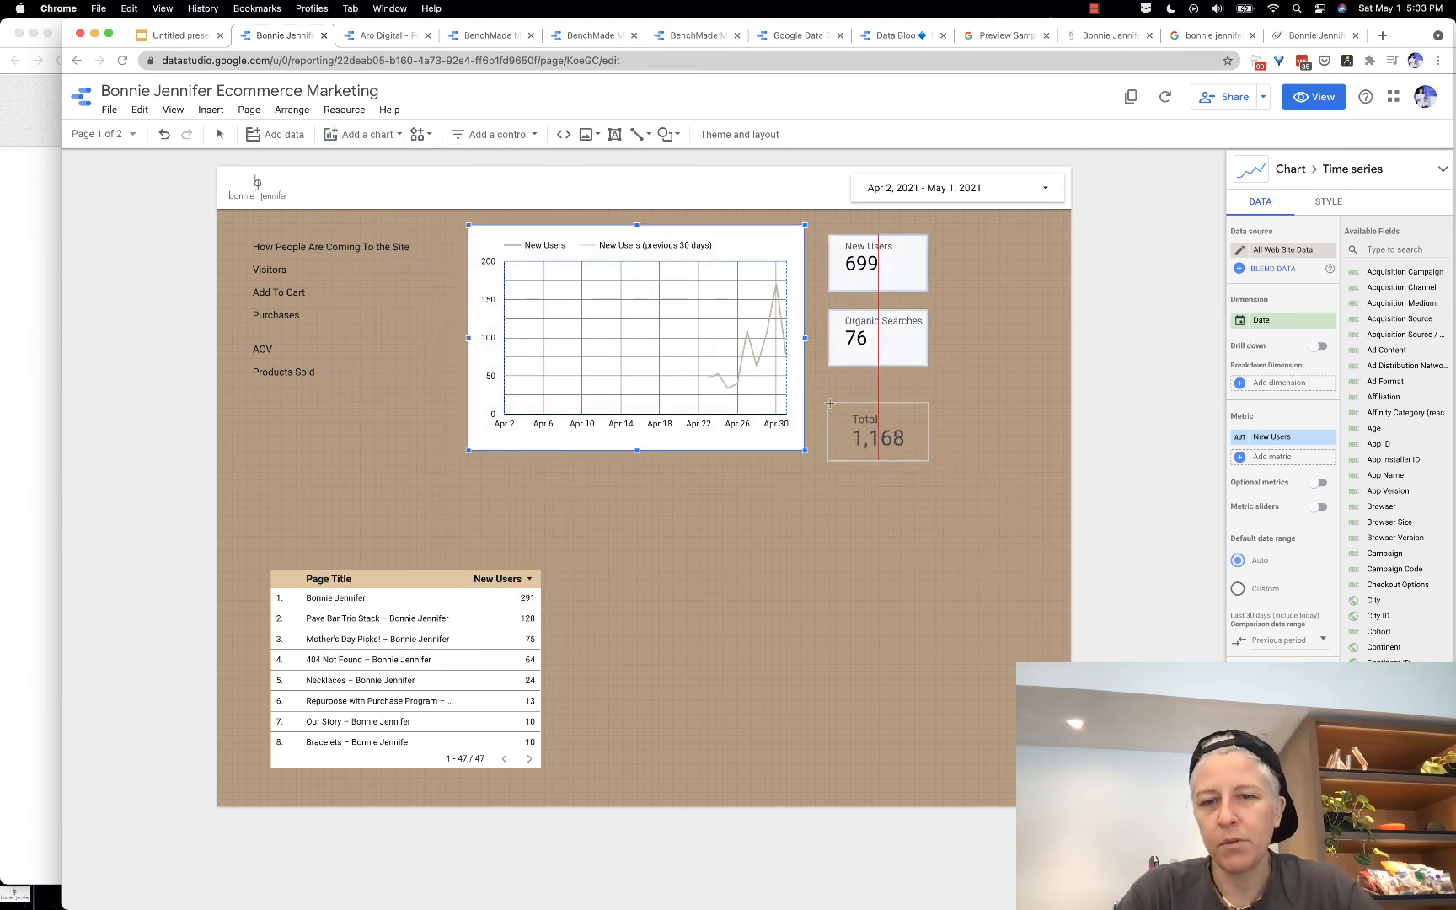
left_click(829, 406)
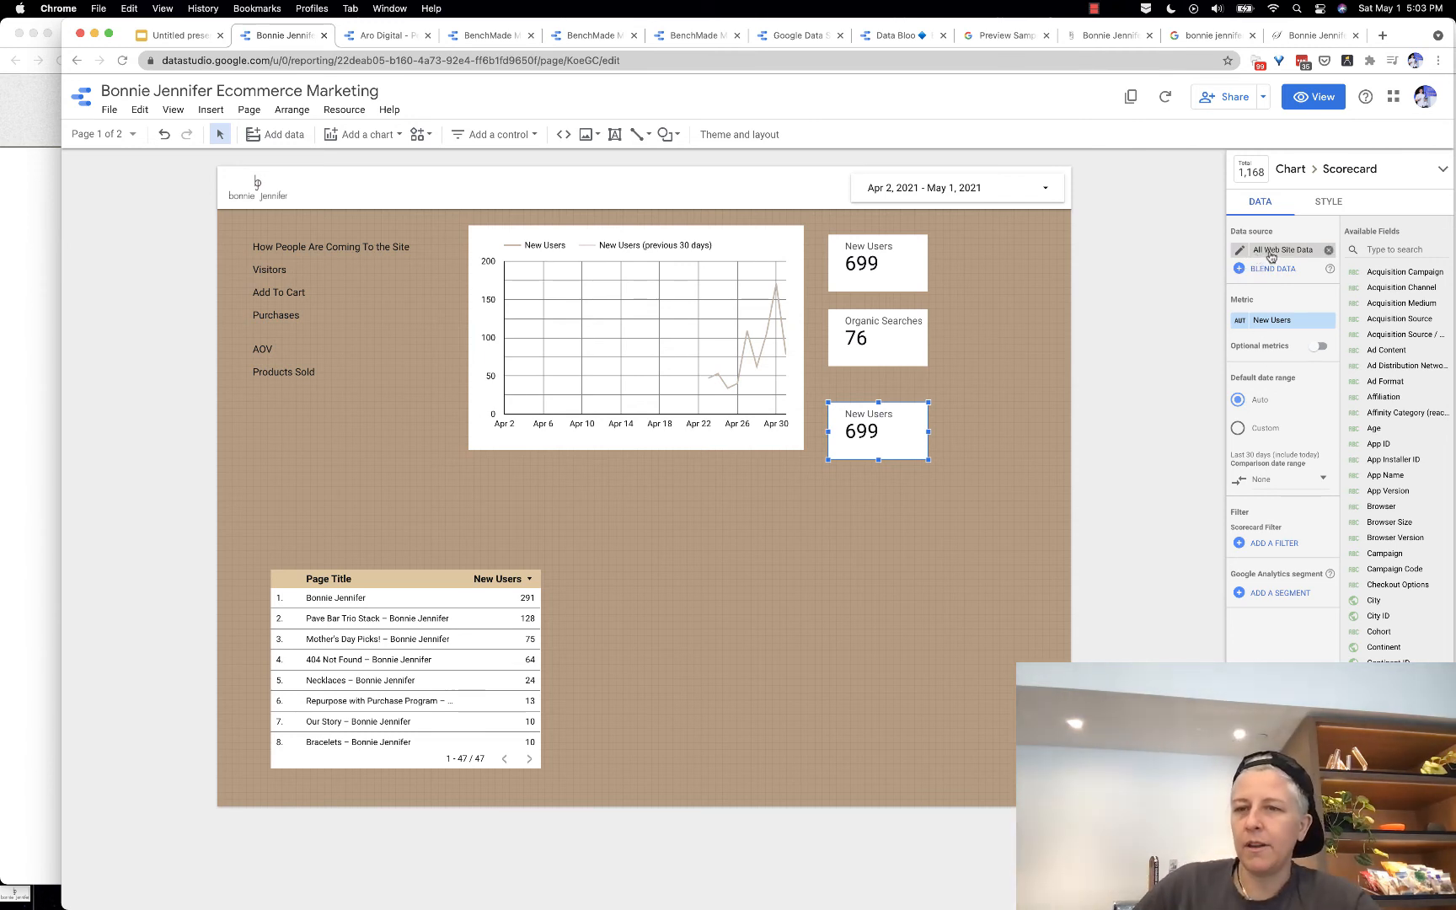
left_click(1271, 321)
type("trans")
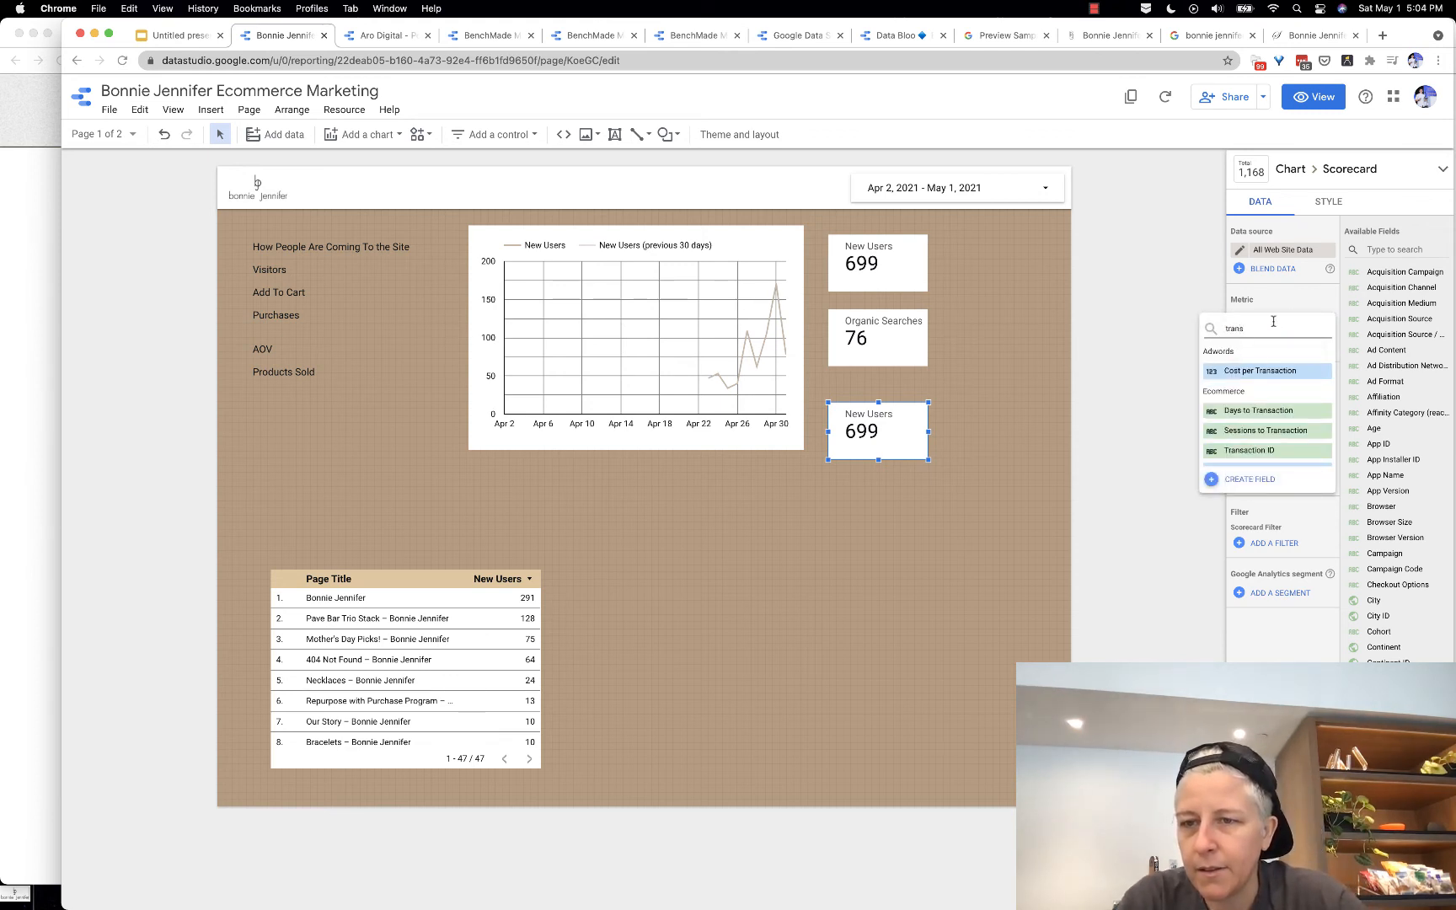
scroll(1268, 404, "down", 2)
left_click(1249, 437)
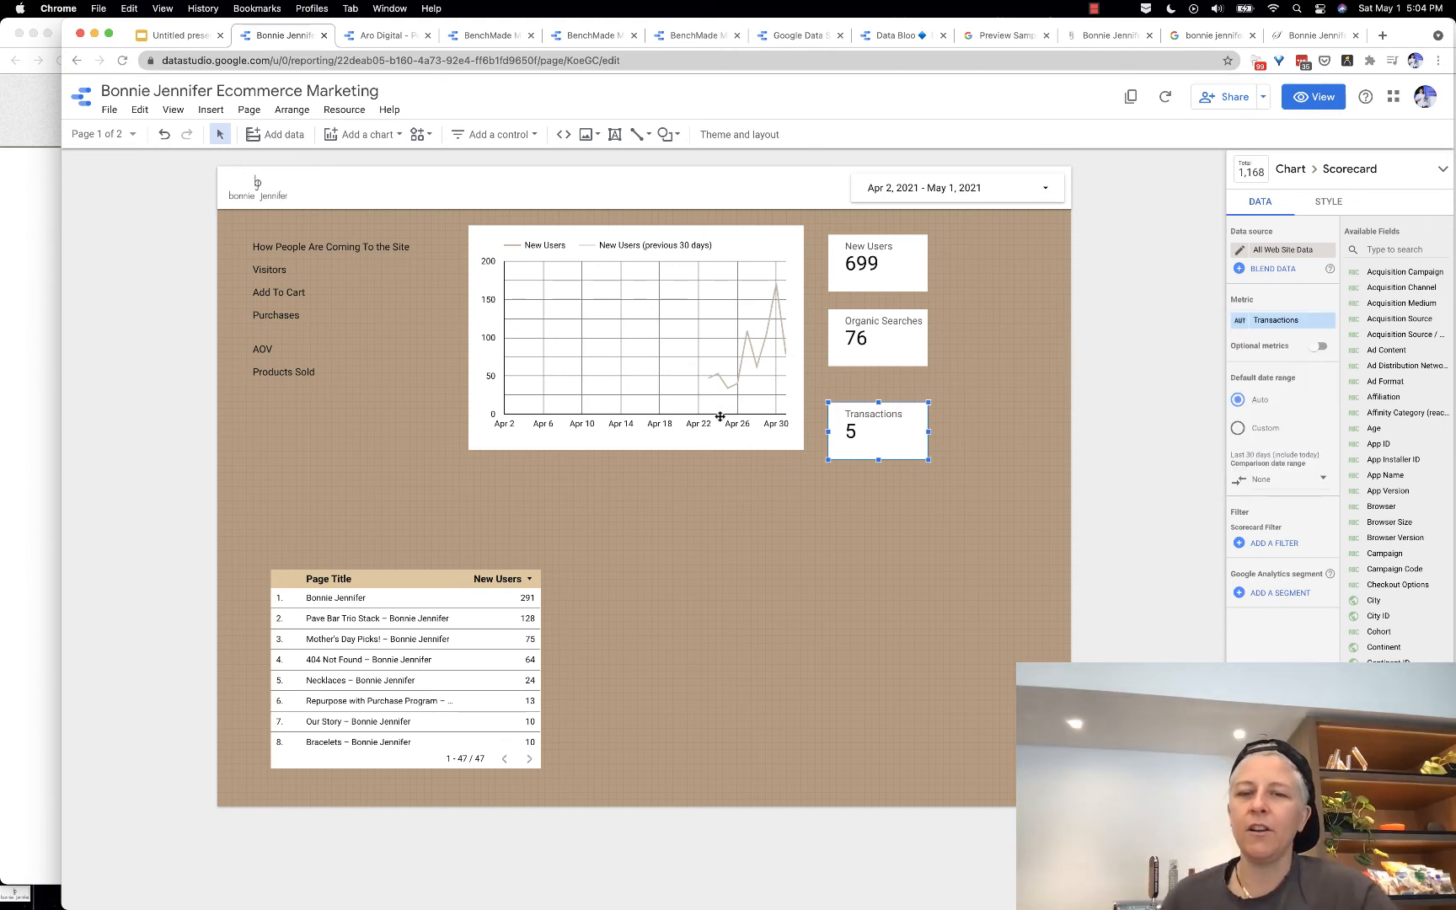
Step: Duplicate the Transactions scorecard and place the copy directly below the original
key("super+c")
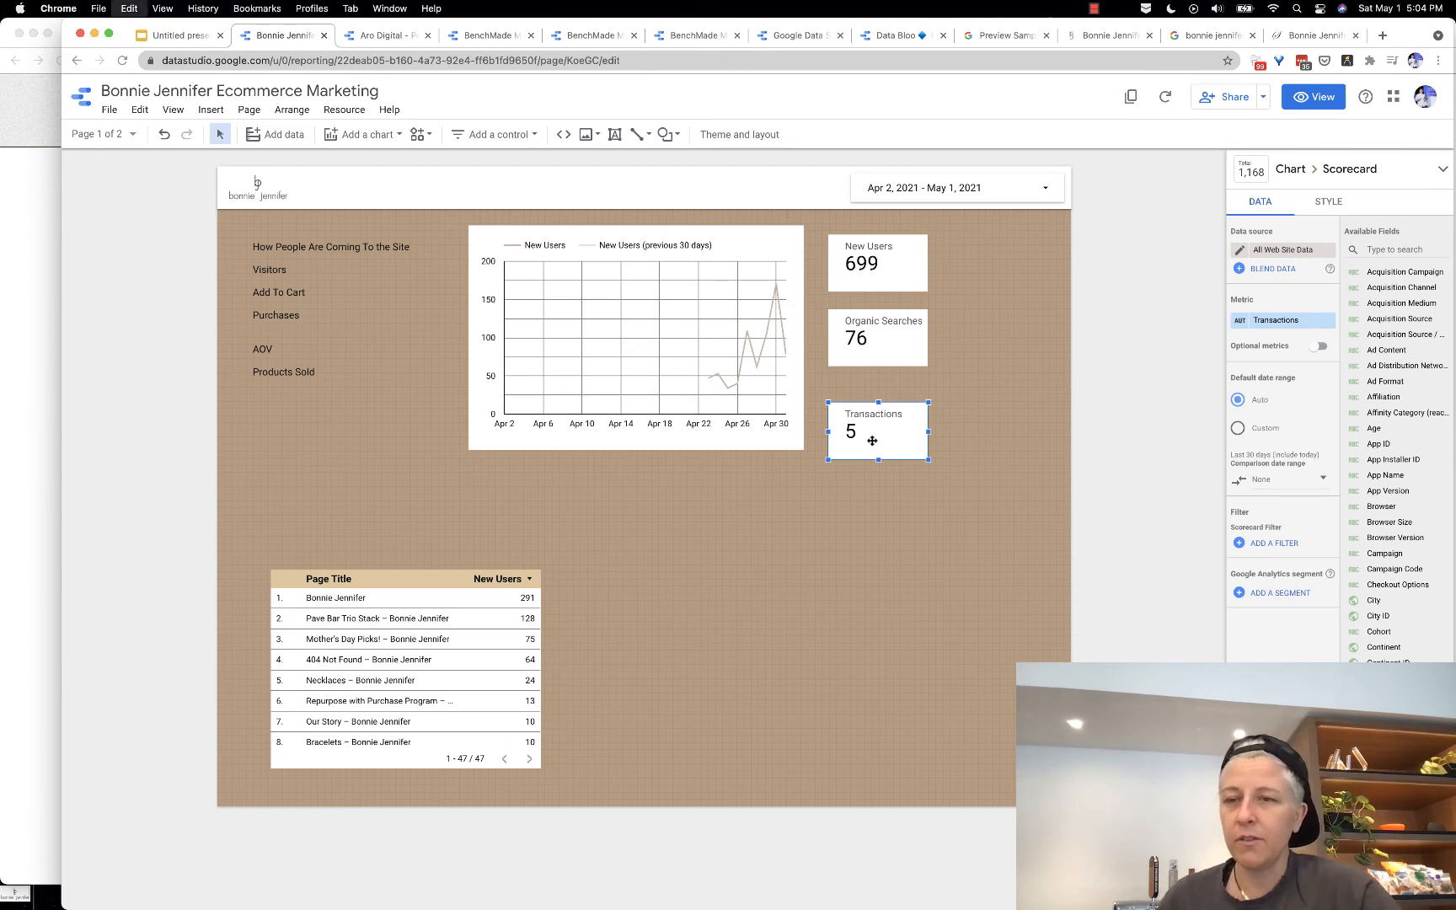
key("super+v")
left_click_drag(872, 441, 857, 511)
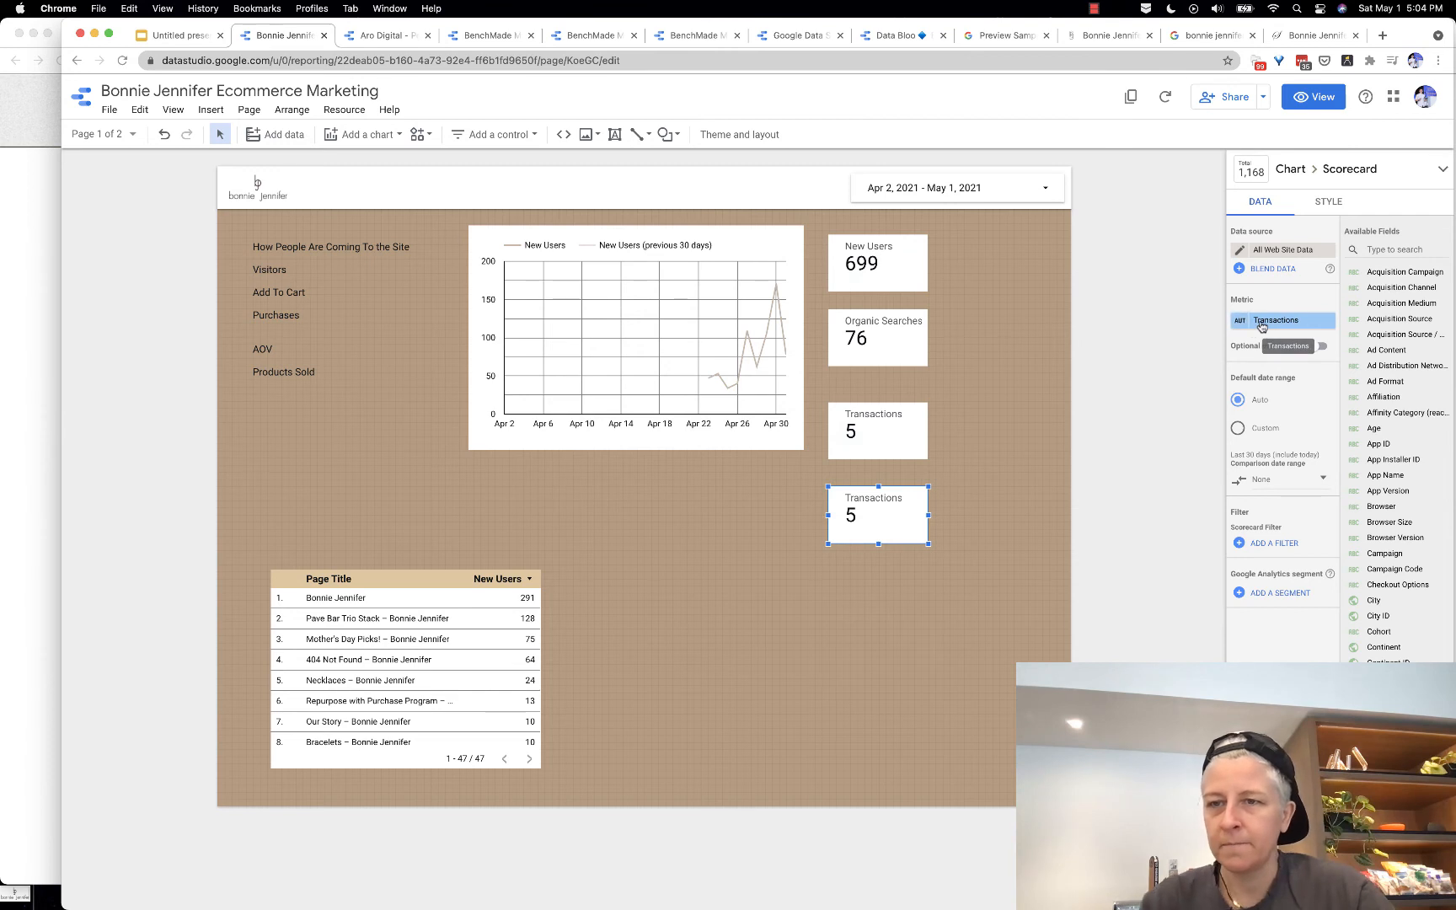
Step: Try Product Checkouts as the metric of the duplicated scorecard
left_click(1261, 327)
type("produc")
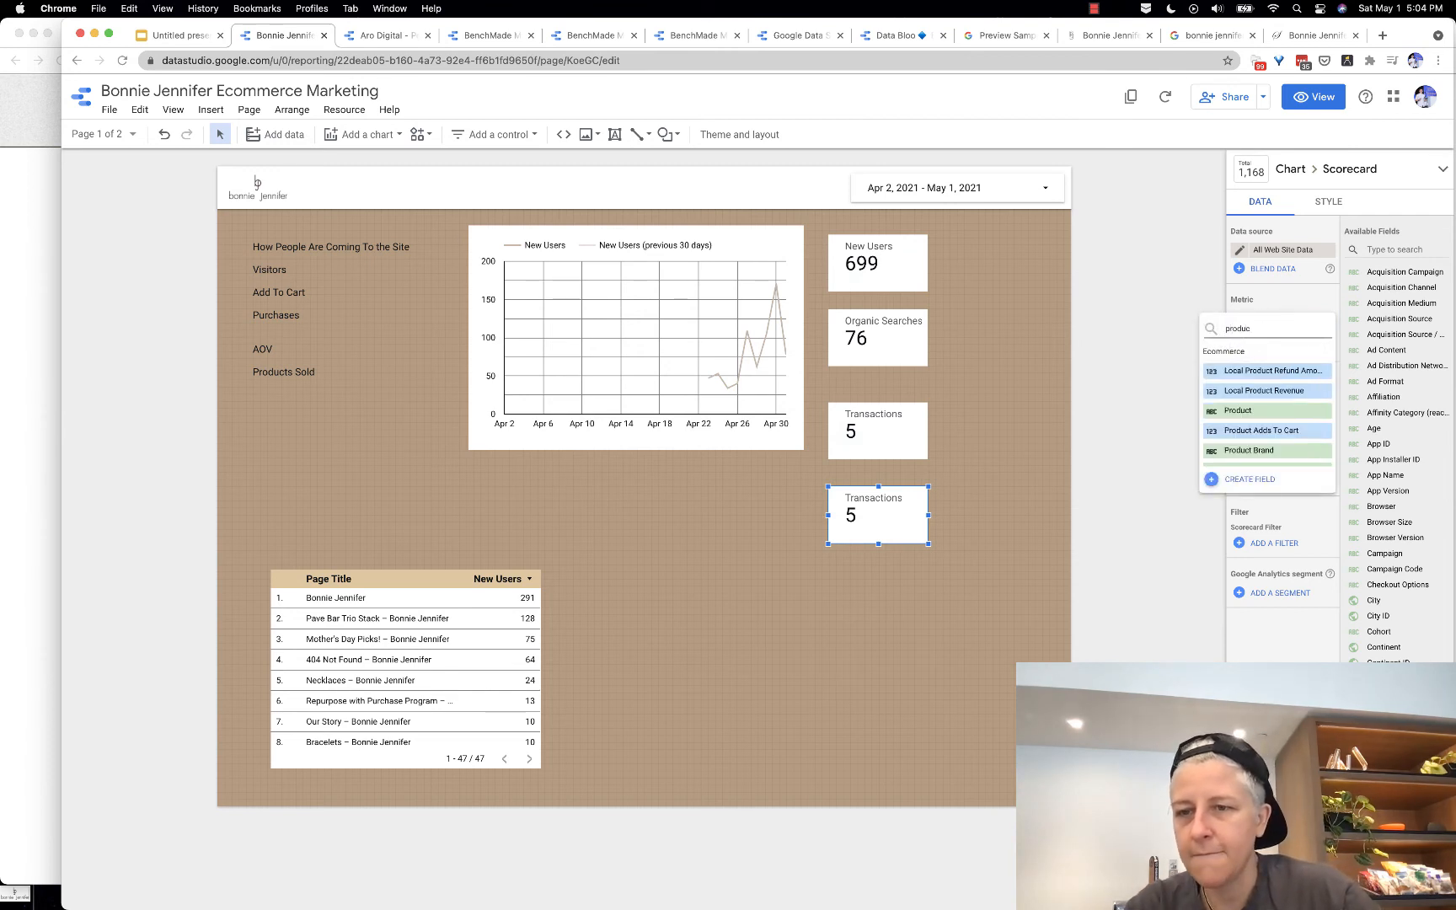
scroll(1231, 419, "down", 5)
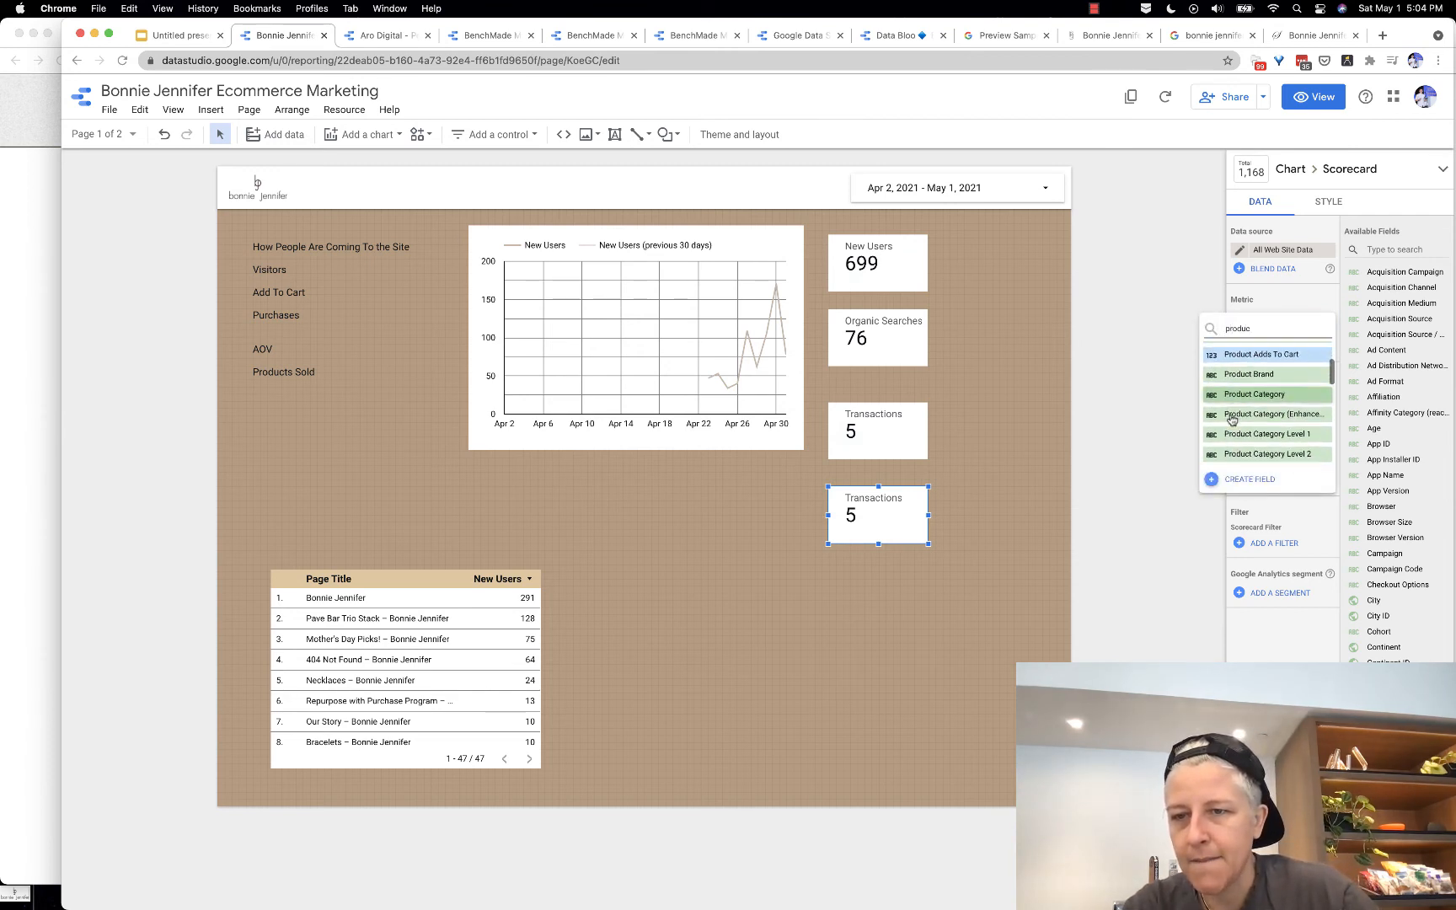
scroll(1231, 419, "down", 2)
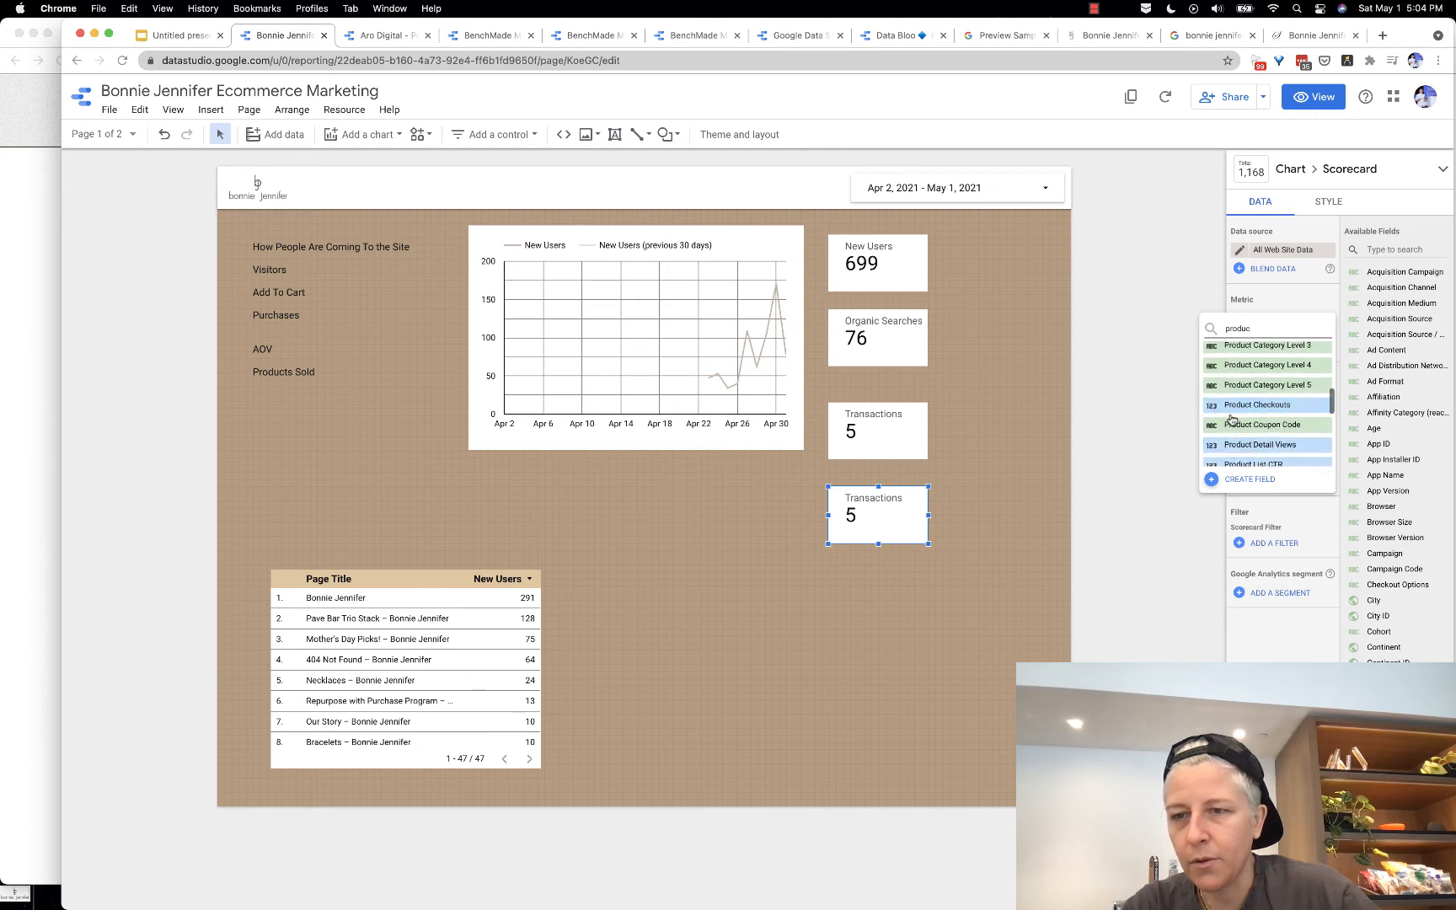
left_click(1234, 410)
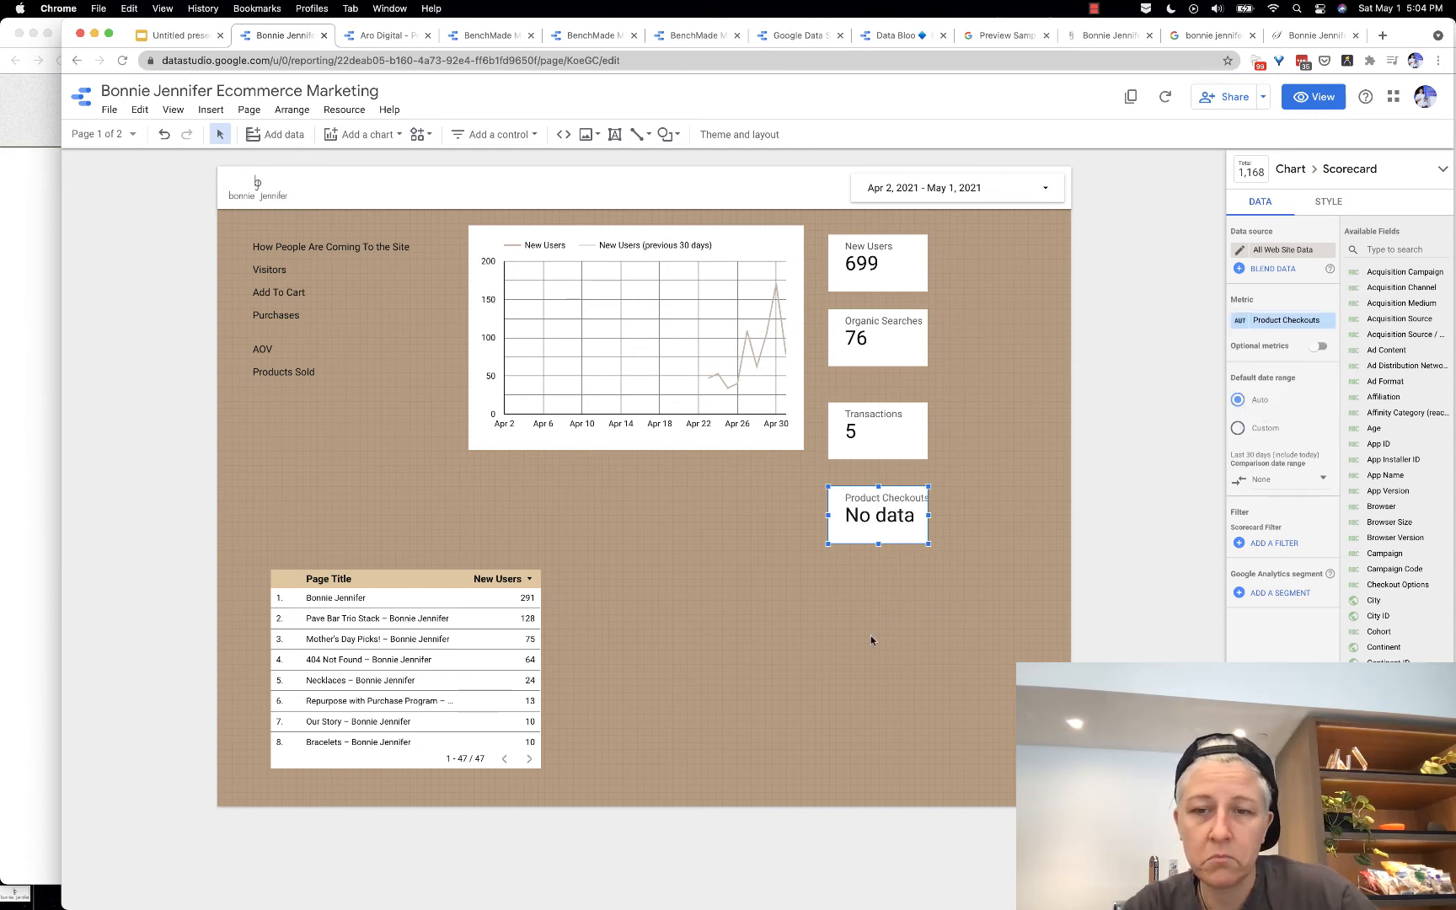
Step: Set the duplicated scorecard's metric to Revenue and move the original Transactions scorecard beside it in the same row
left_click(1285, 319)
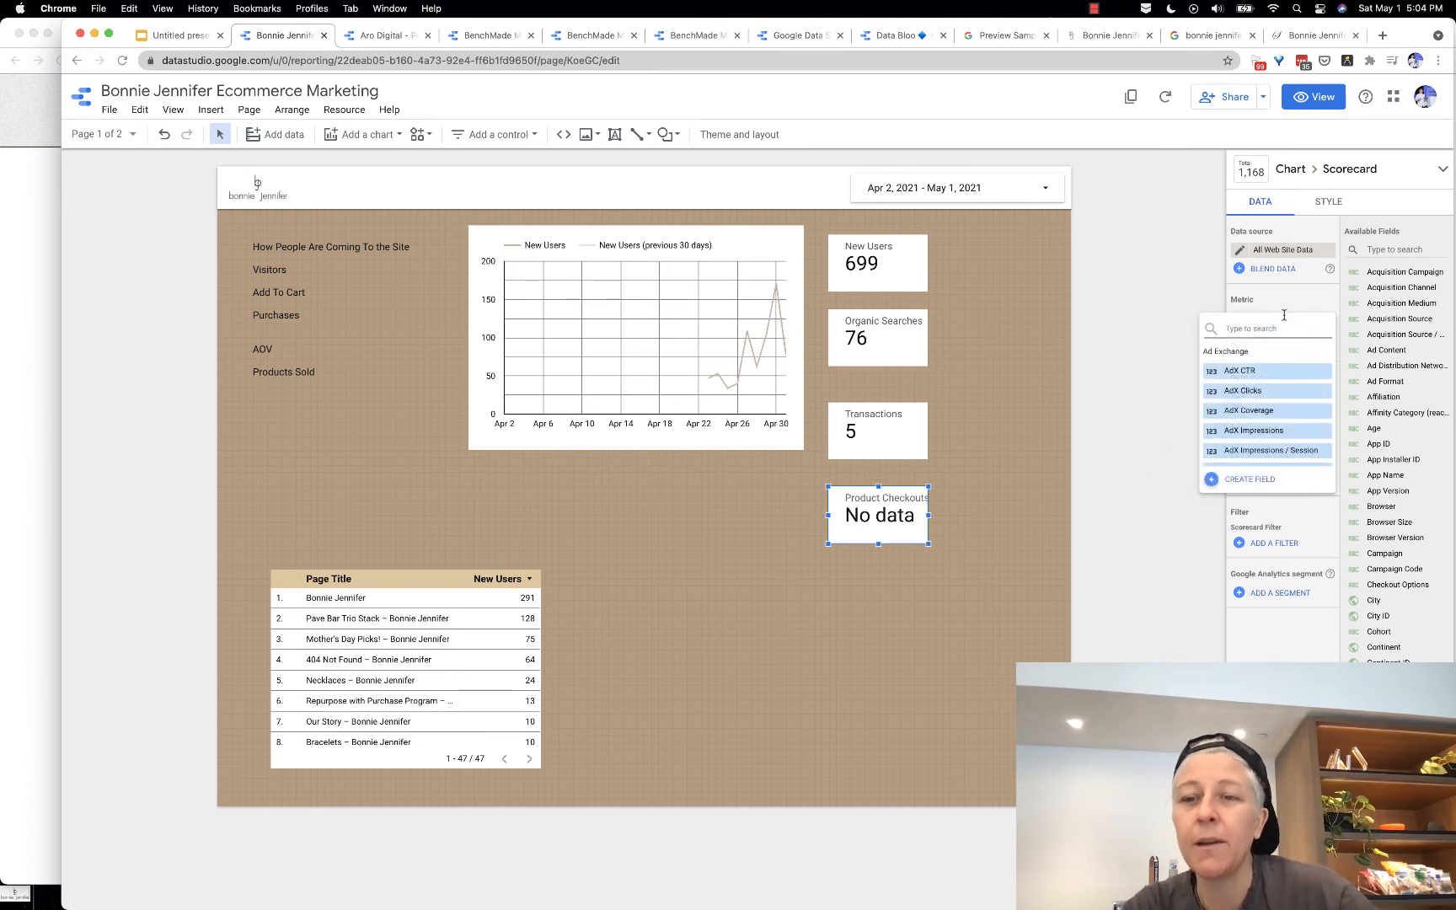
type("produc")
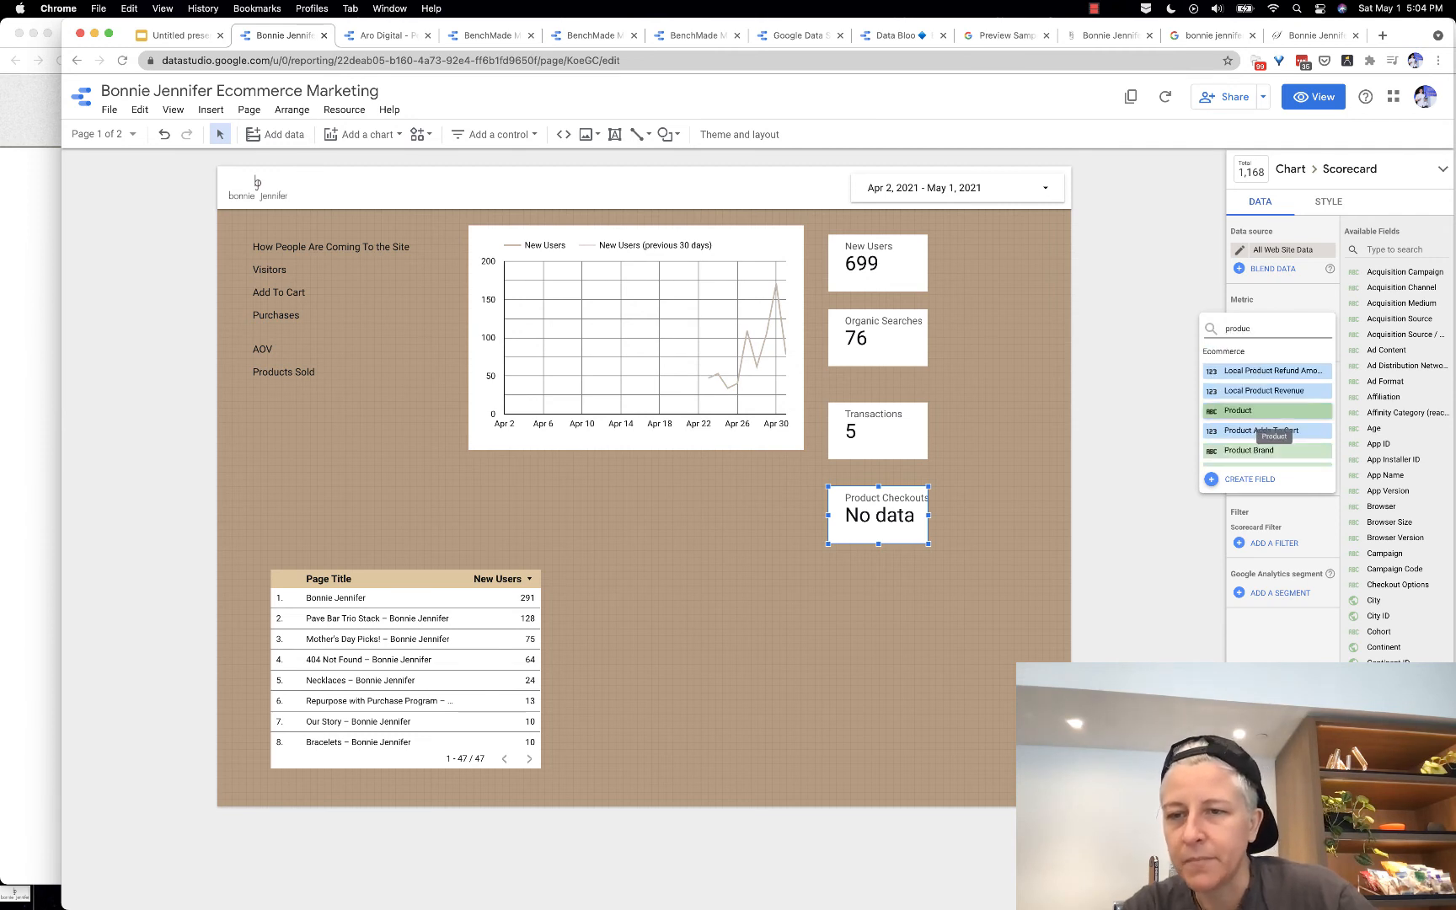
type("revenue")
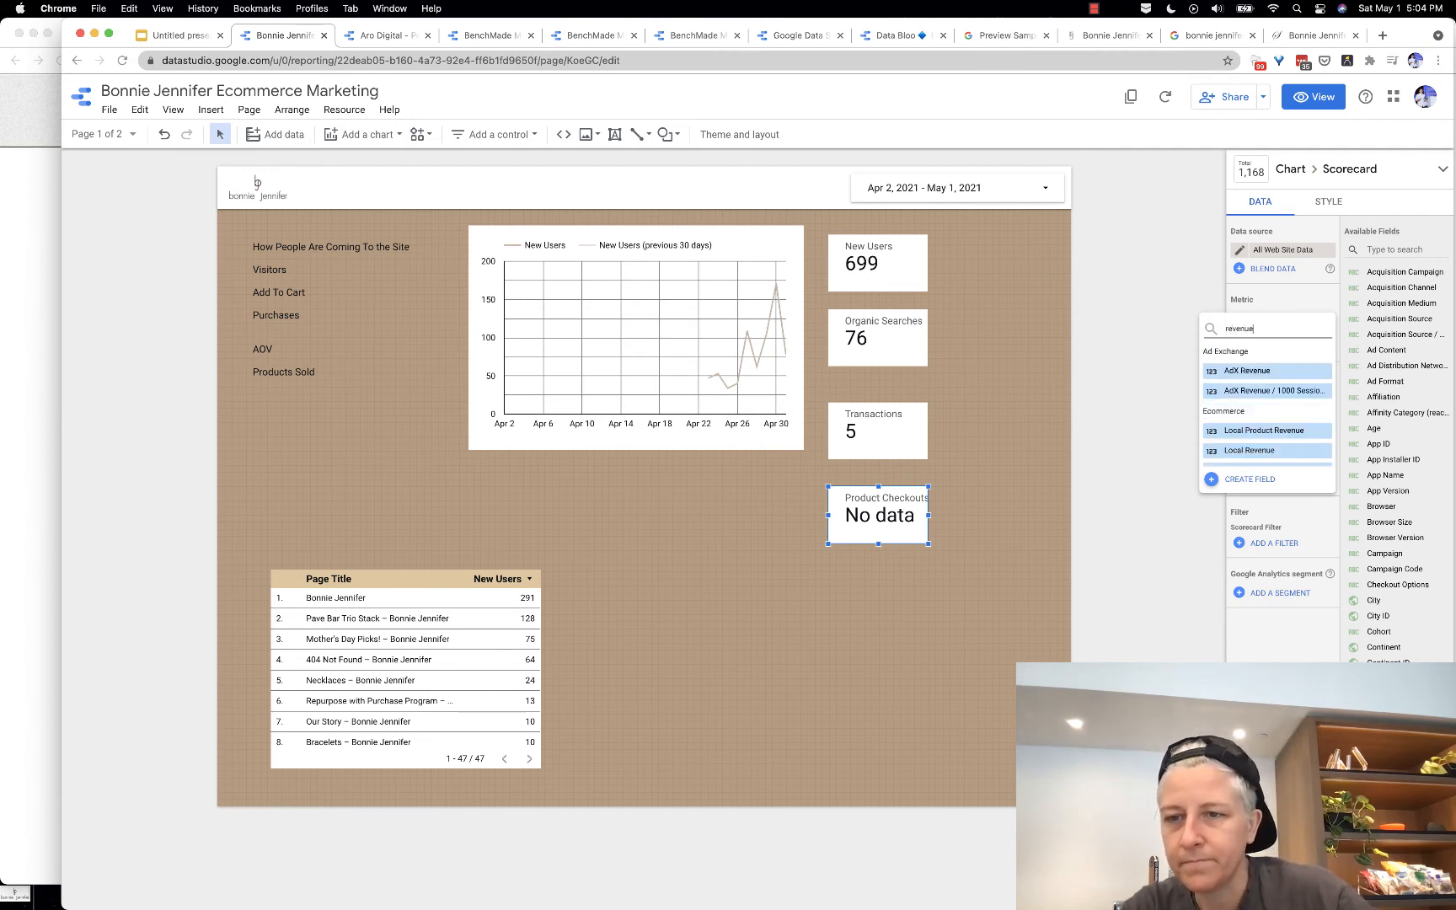
scroll(1249, 417, "down", 1)
scroll(1249, 417, "down", 3)
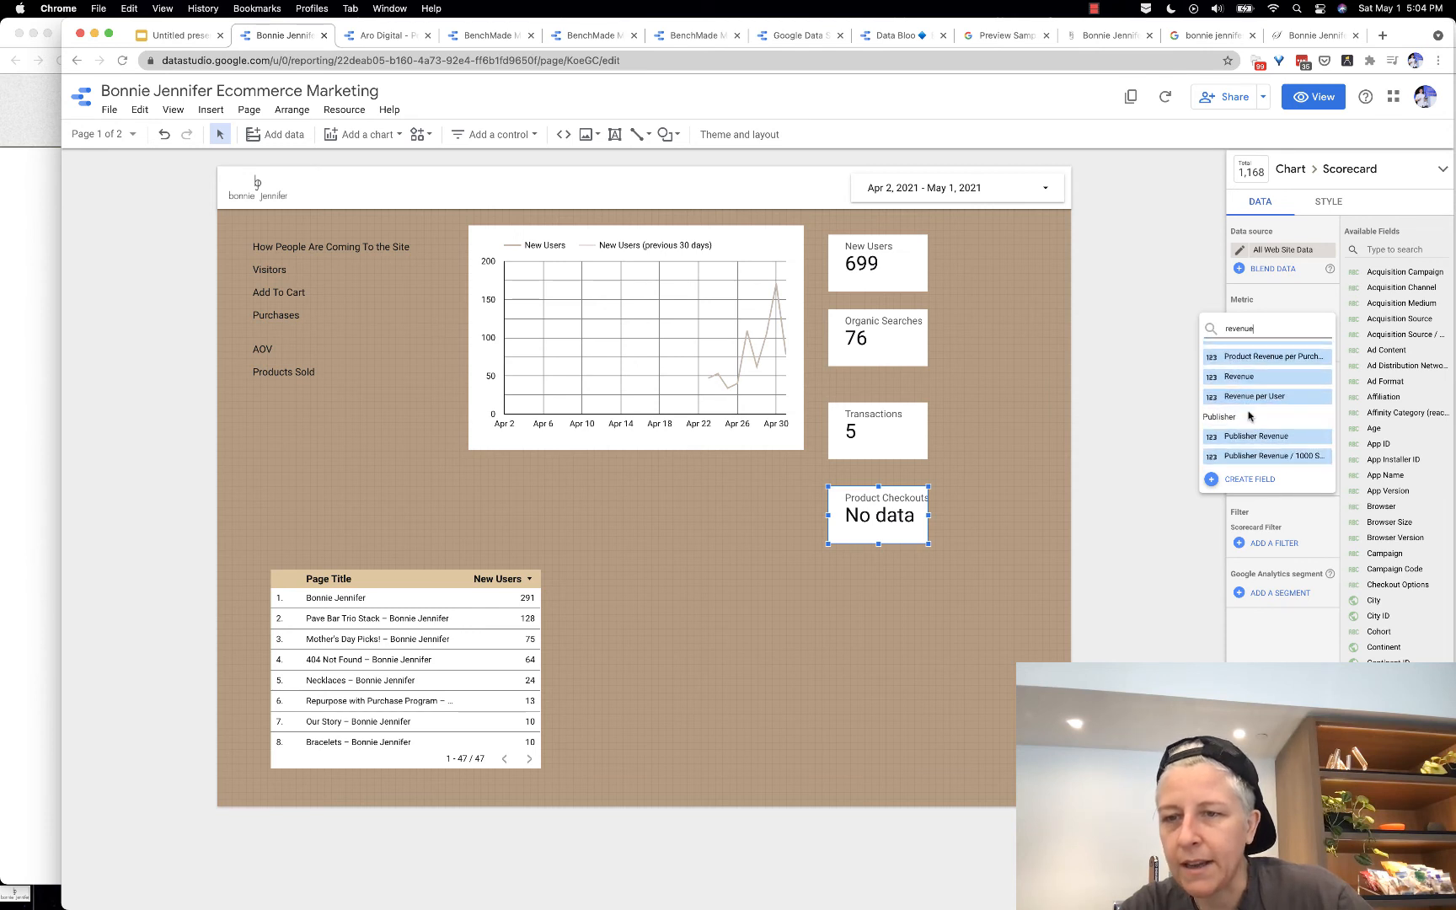
left_click(1243, 378)
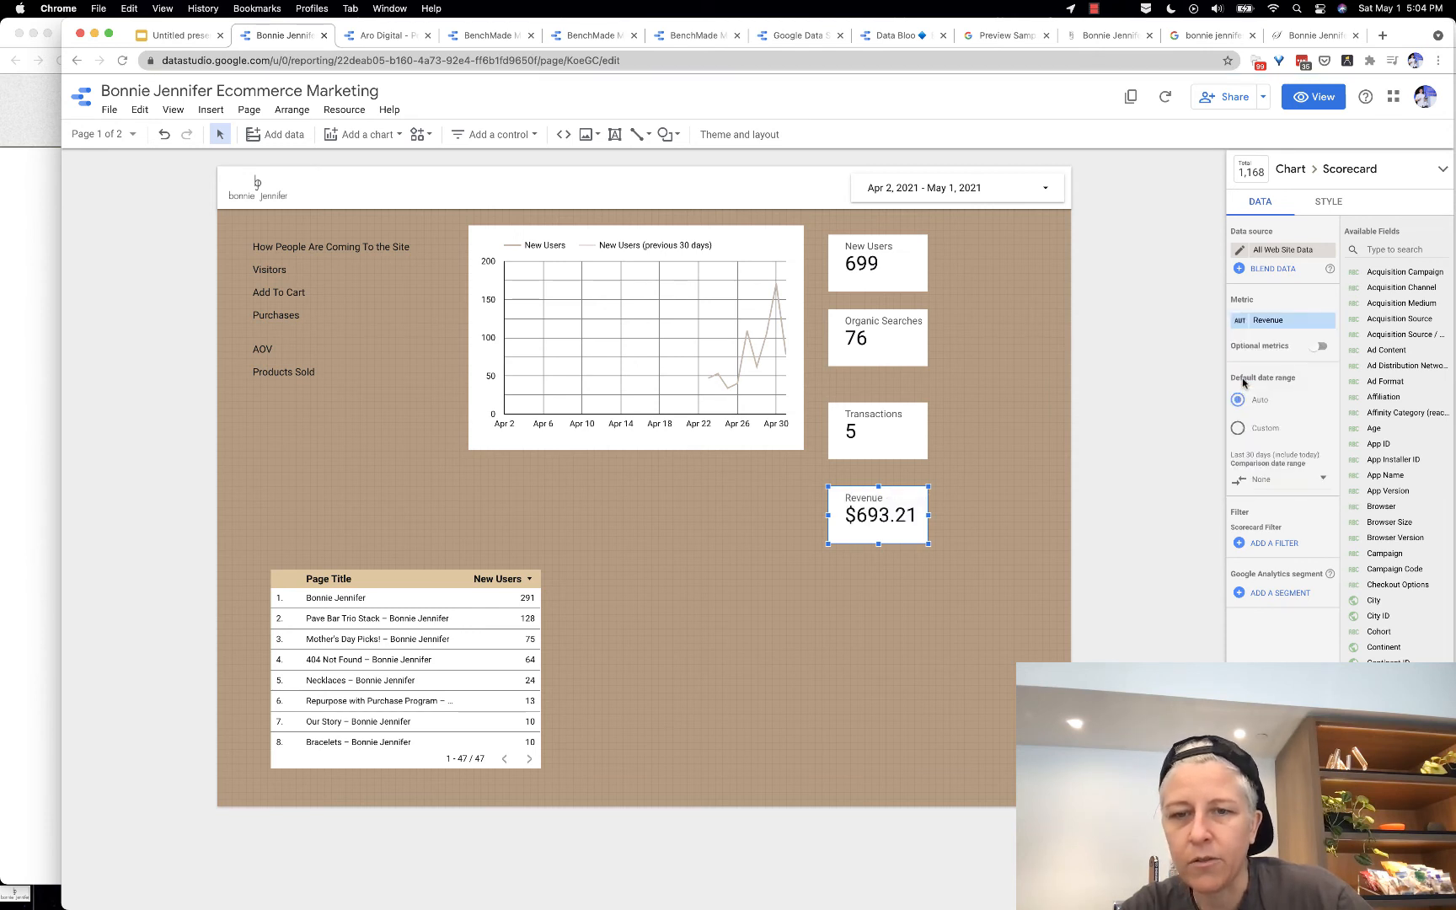
left_click_drag(862, 426, 746, 508)
left_click(734, 595)
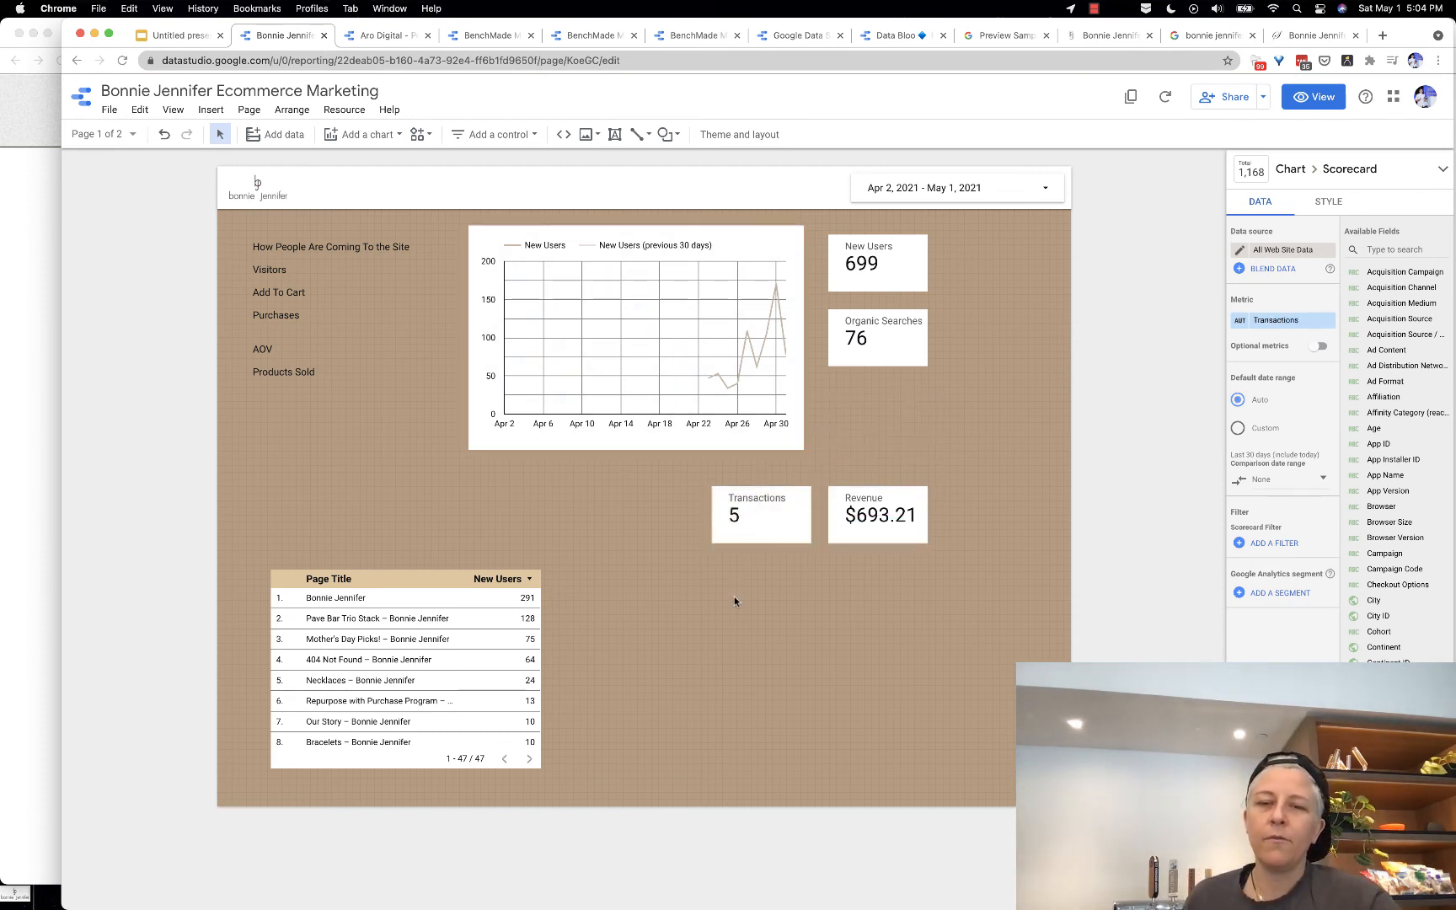
Step: Insert a time series chart directly below the Transactions and Revenue scorecards
left_click(879, 516)
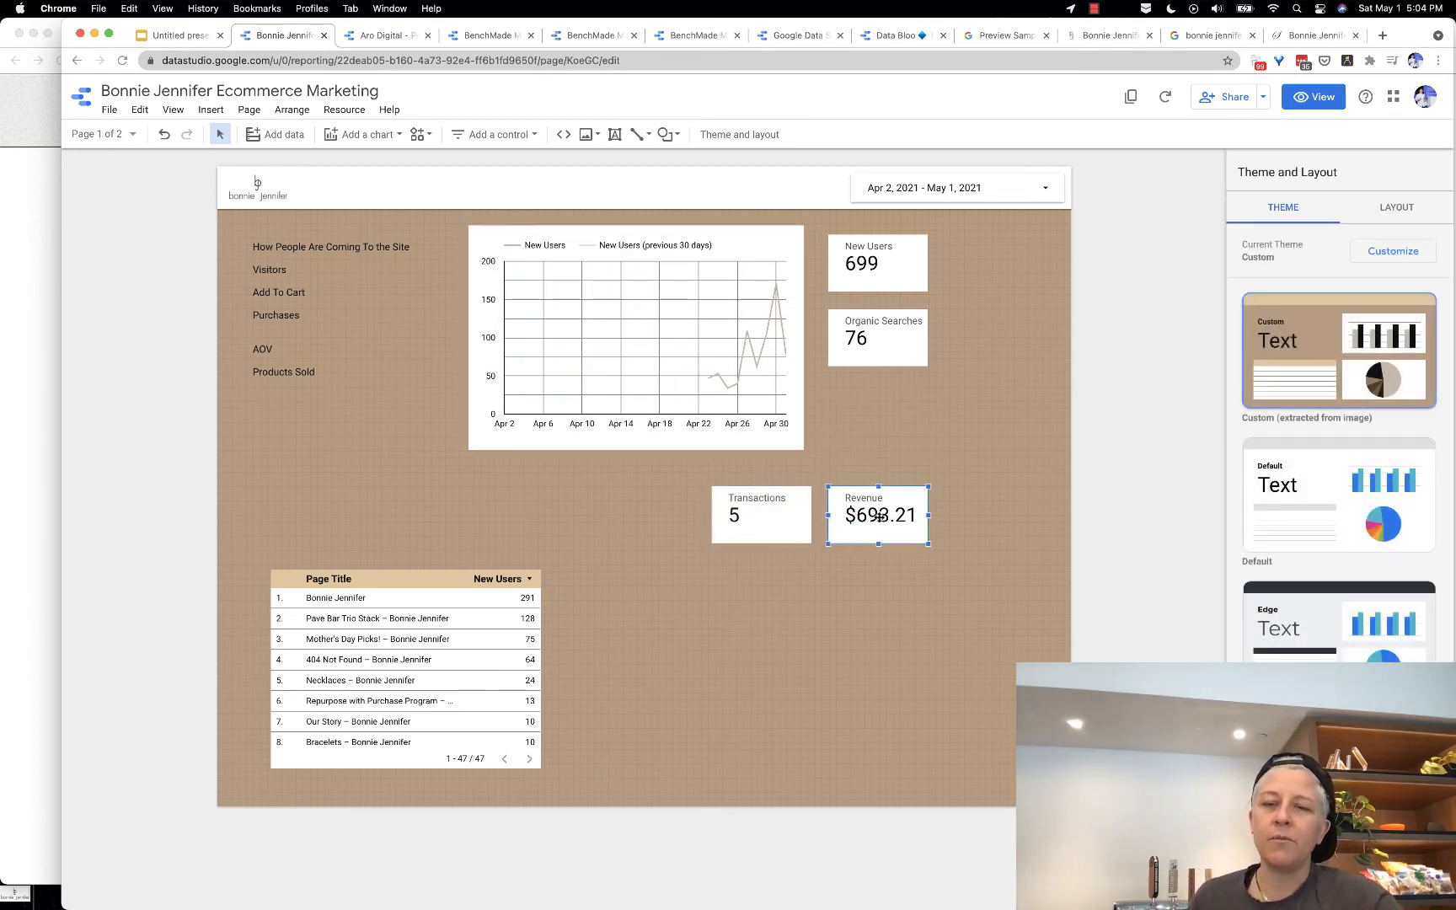
left_click(773, 608)
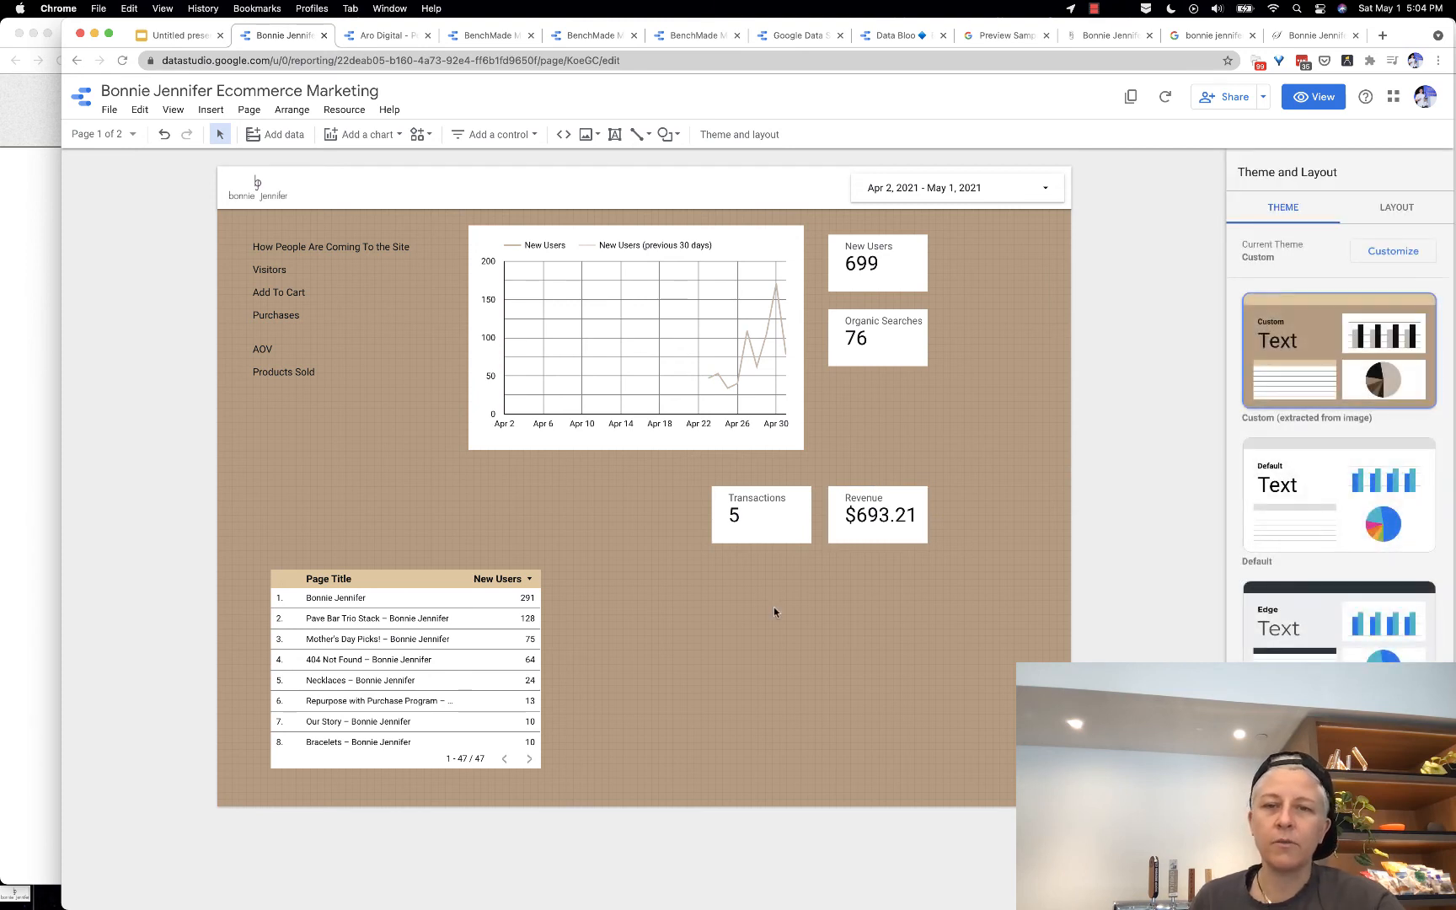
left_click(351, 135)
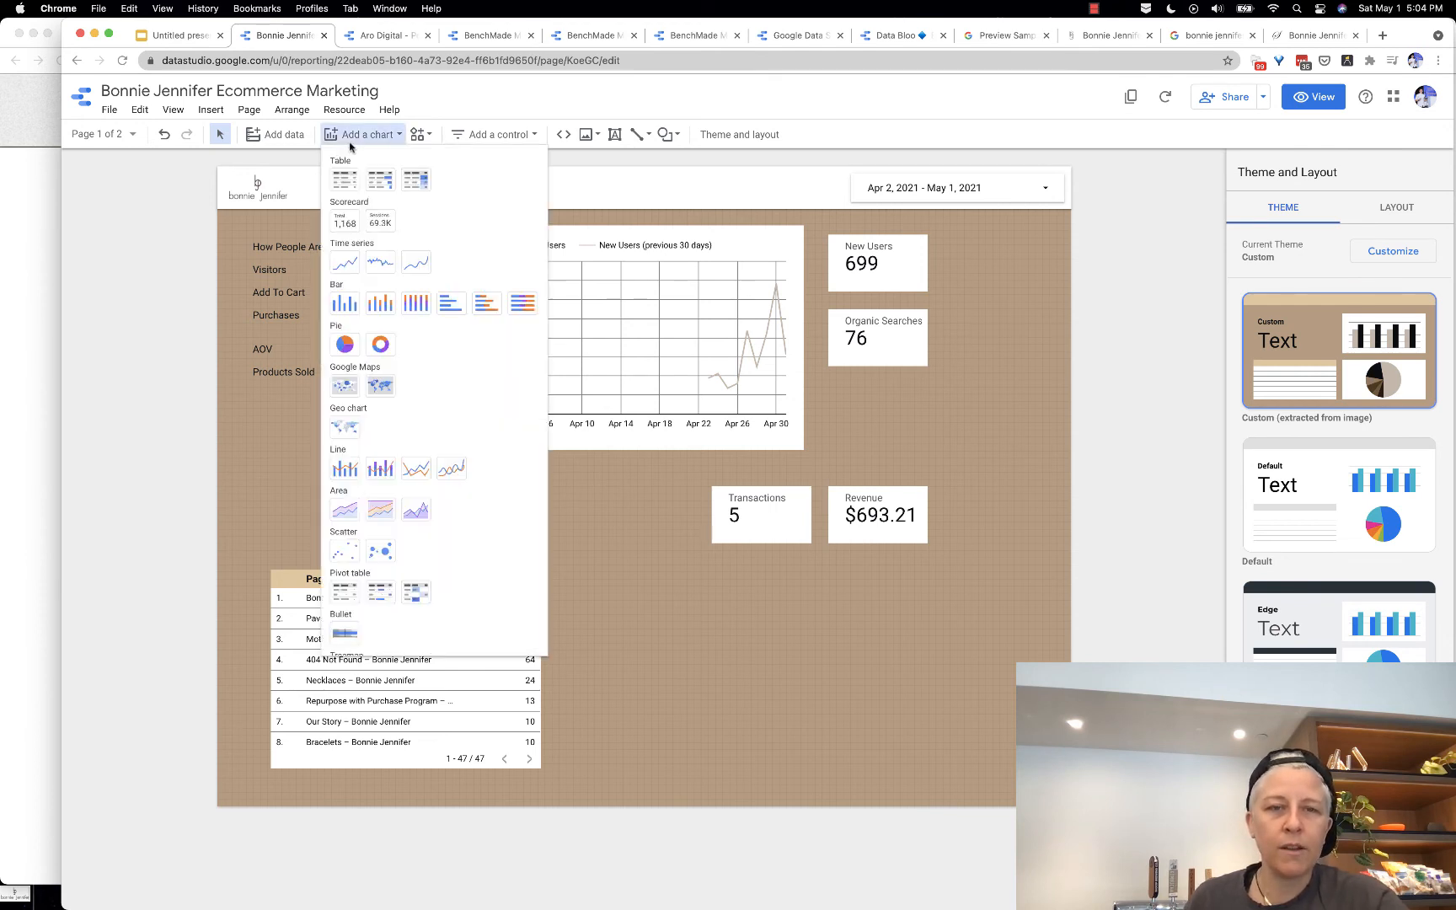
left_click(355, 266)
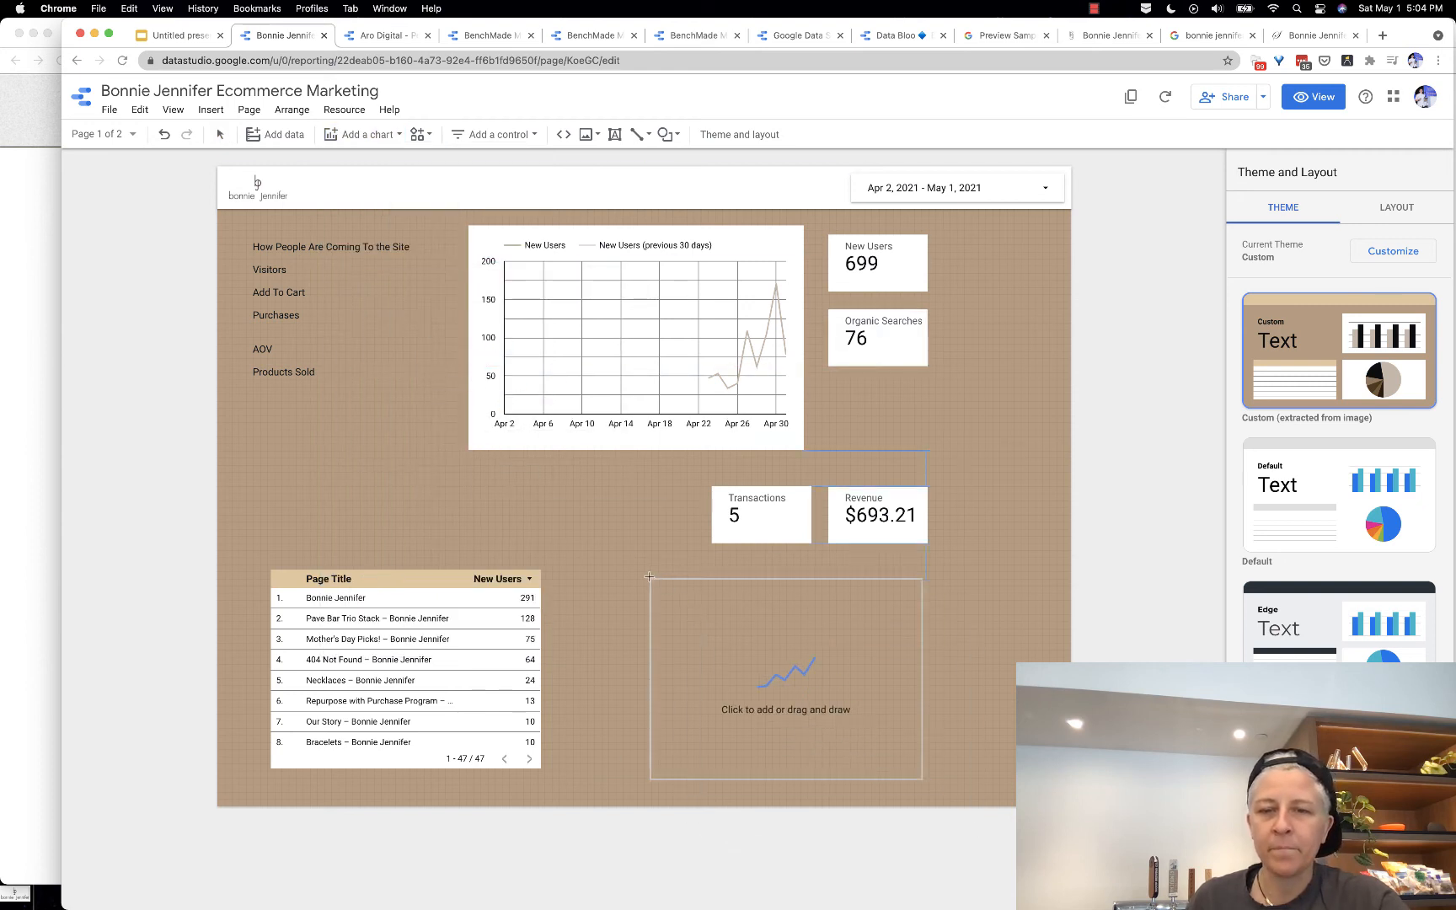
left_click(711, 563)
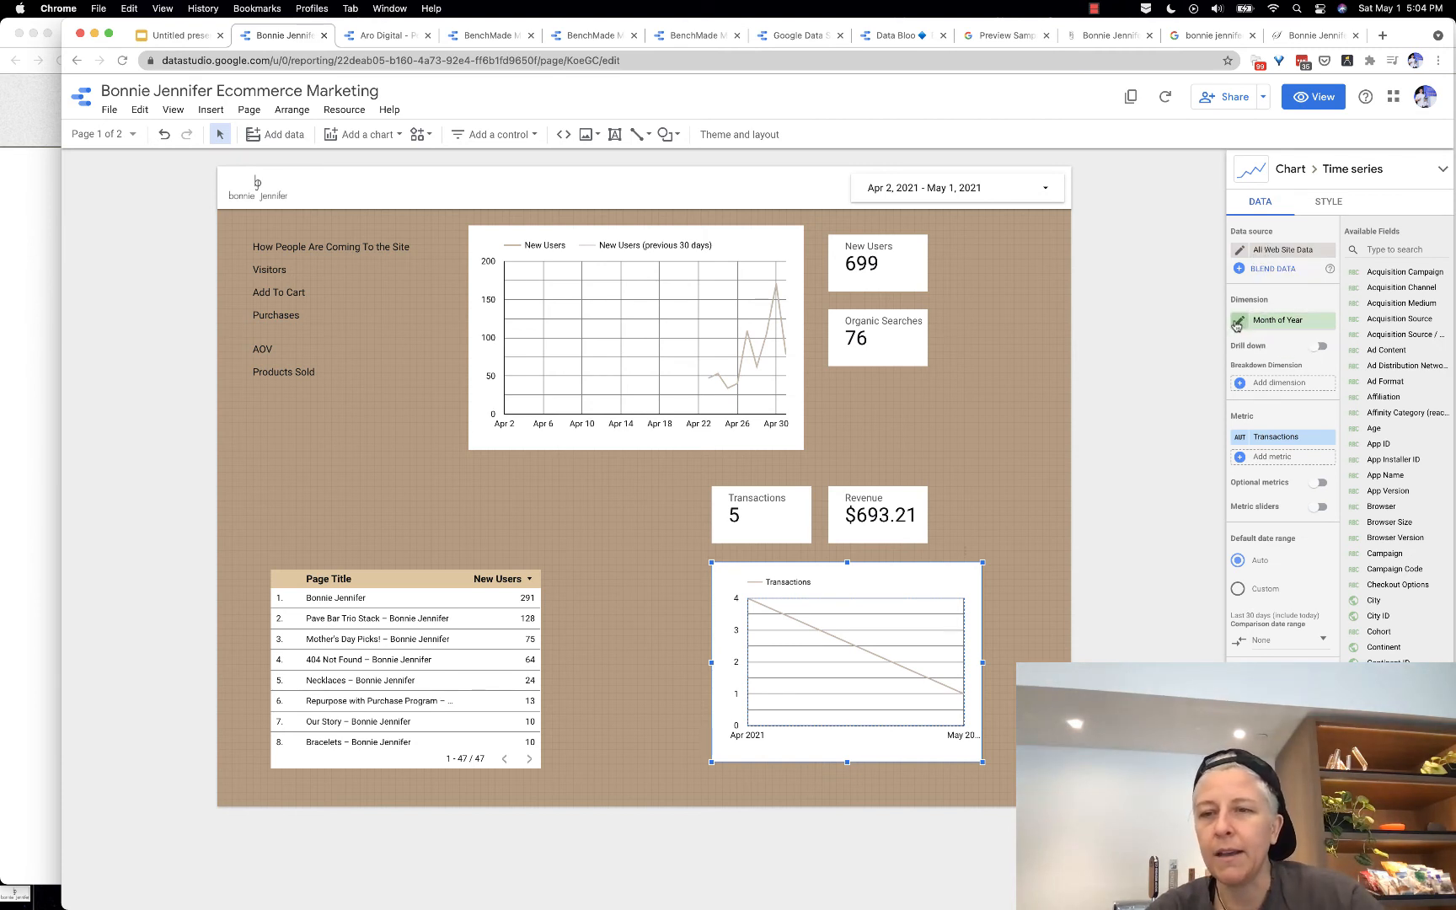
Step: Set the new time series chart's dimension to Date and its metric to Revenue
left_click(1272, 326)
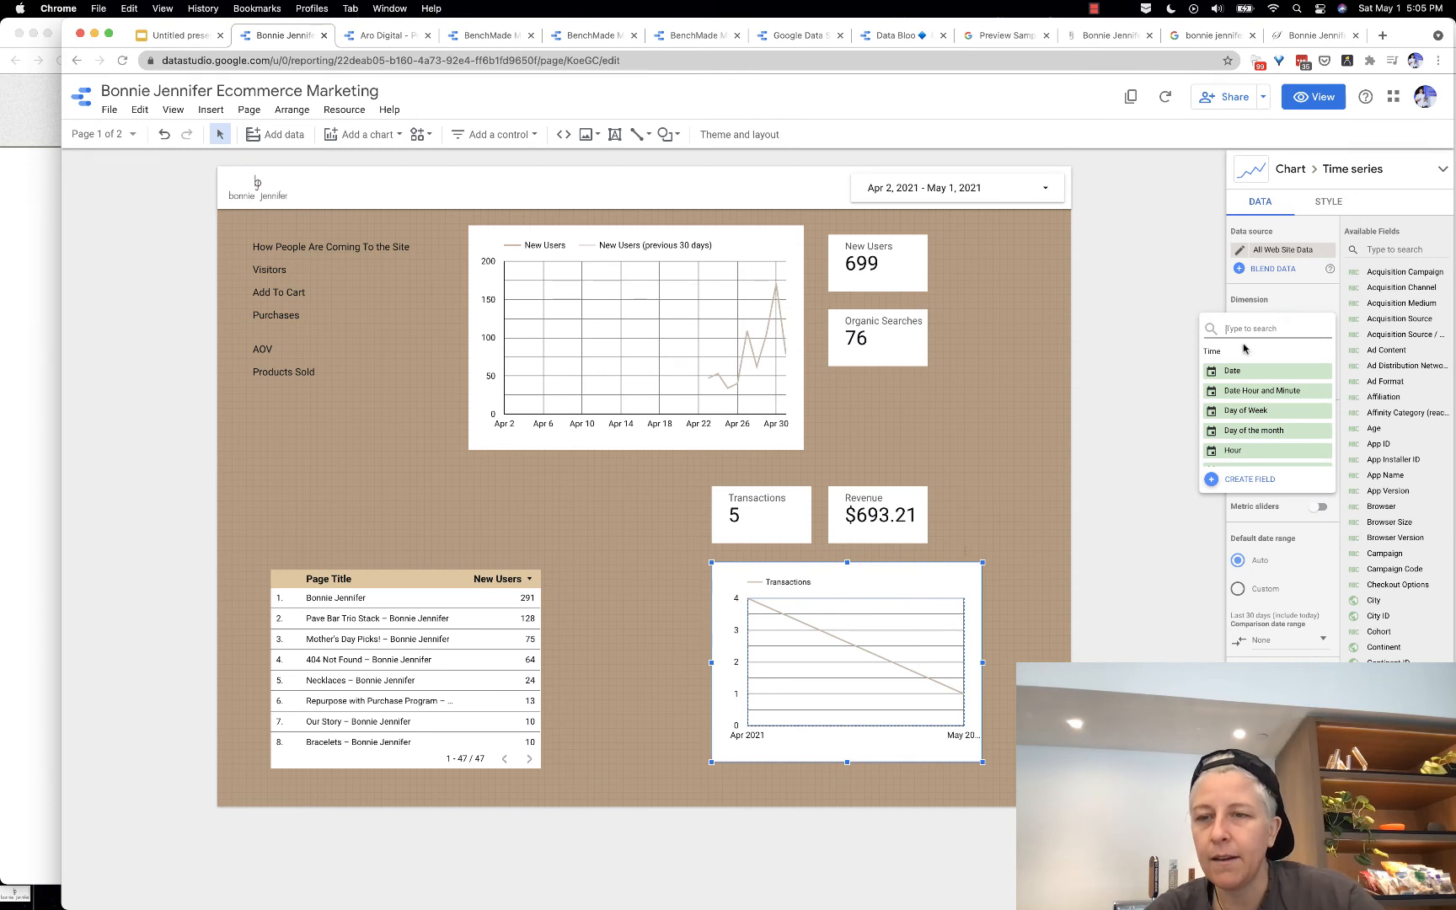
left_click(1244, 370)
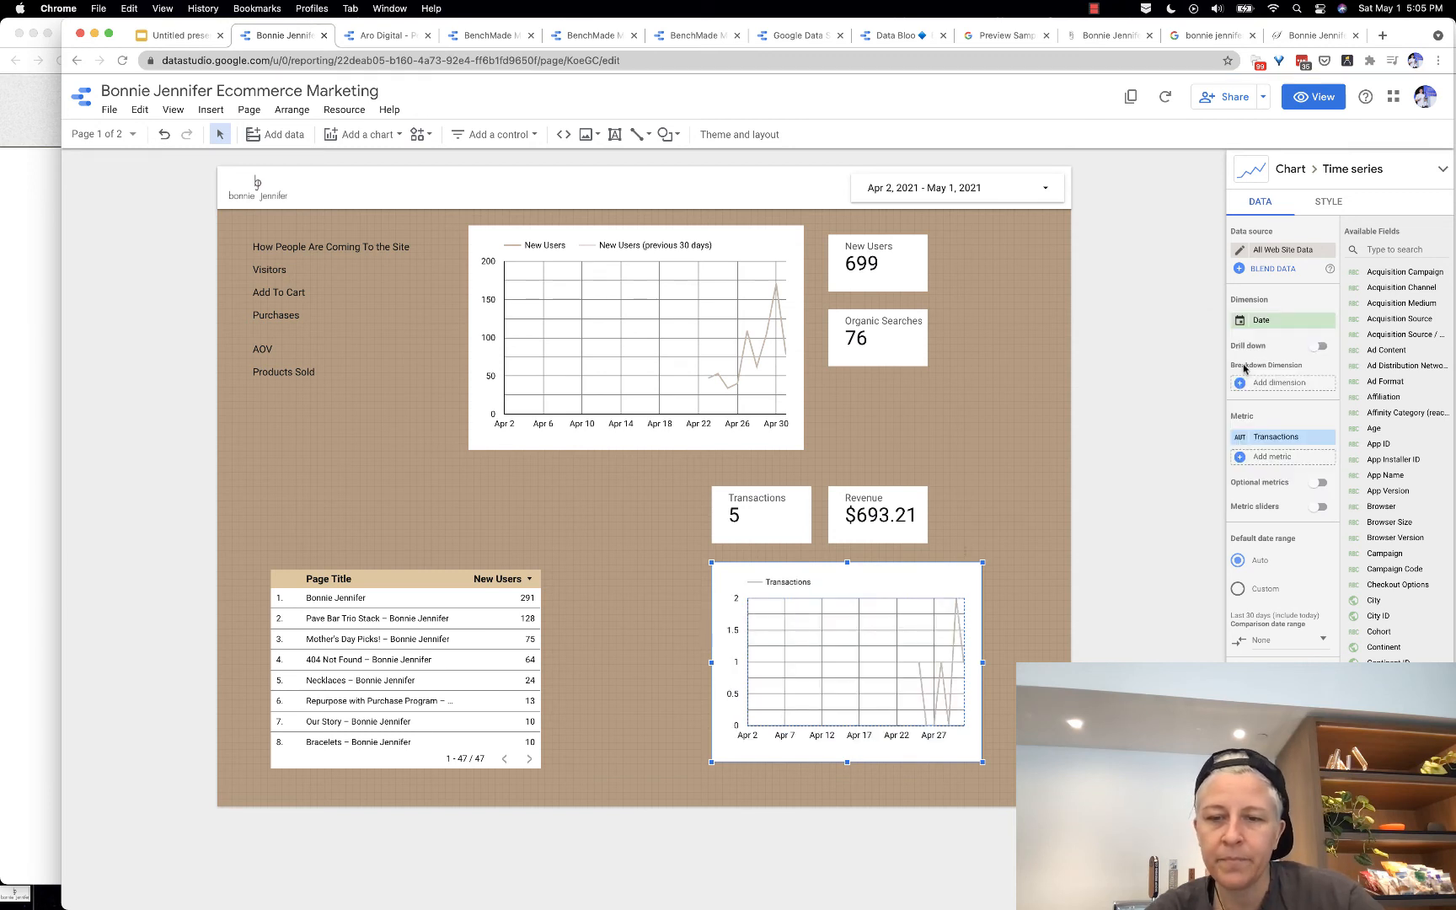
left_click(1259, 439)
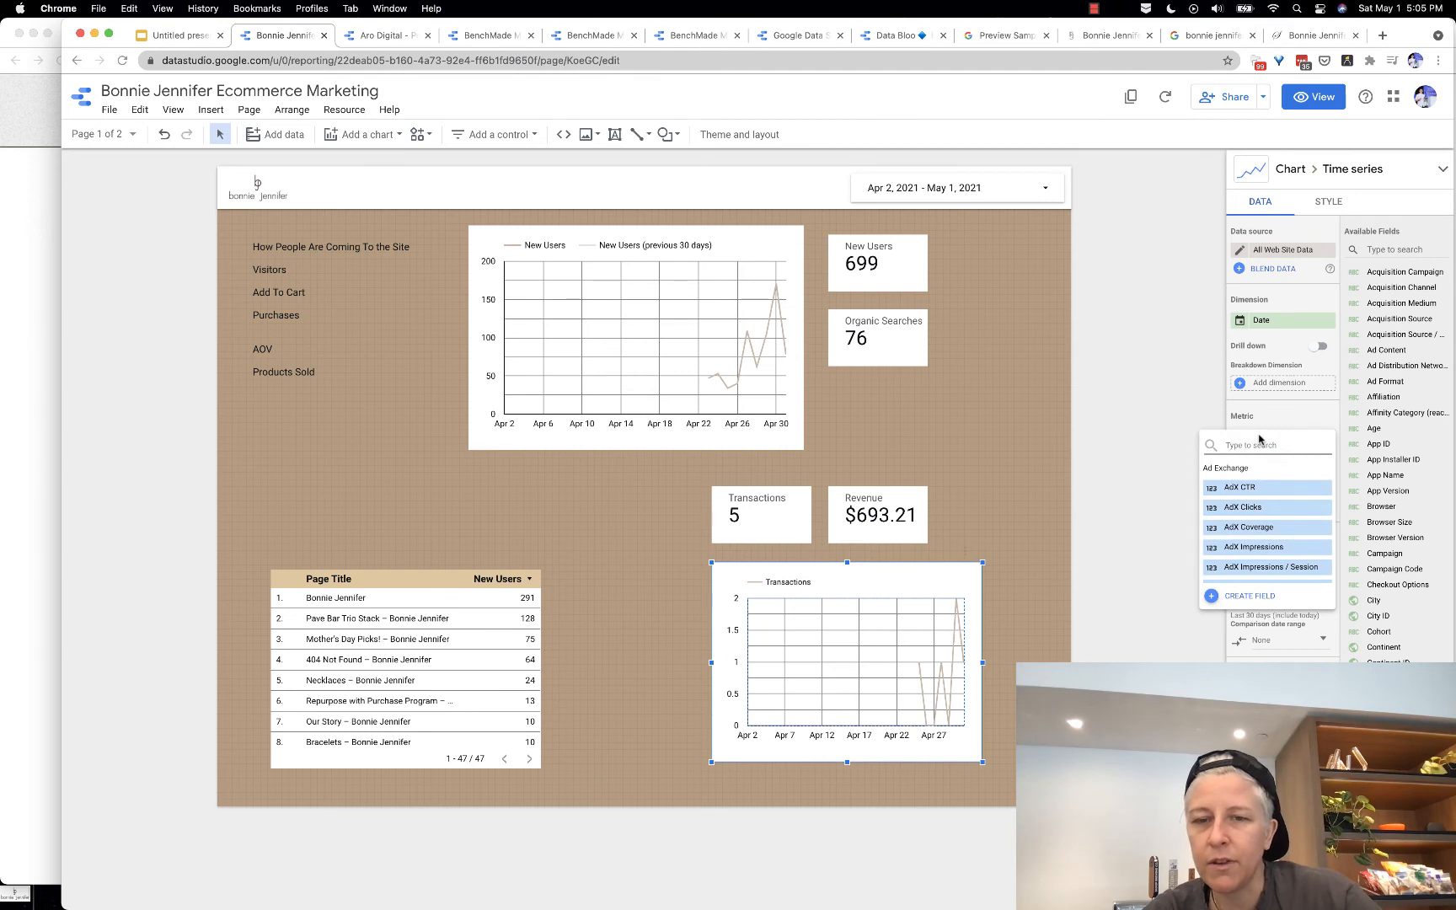
type("reven")
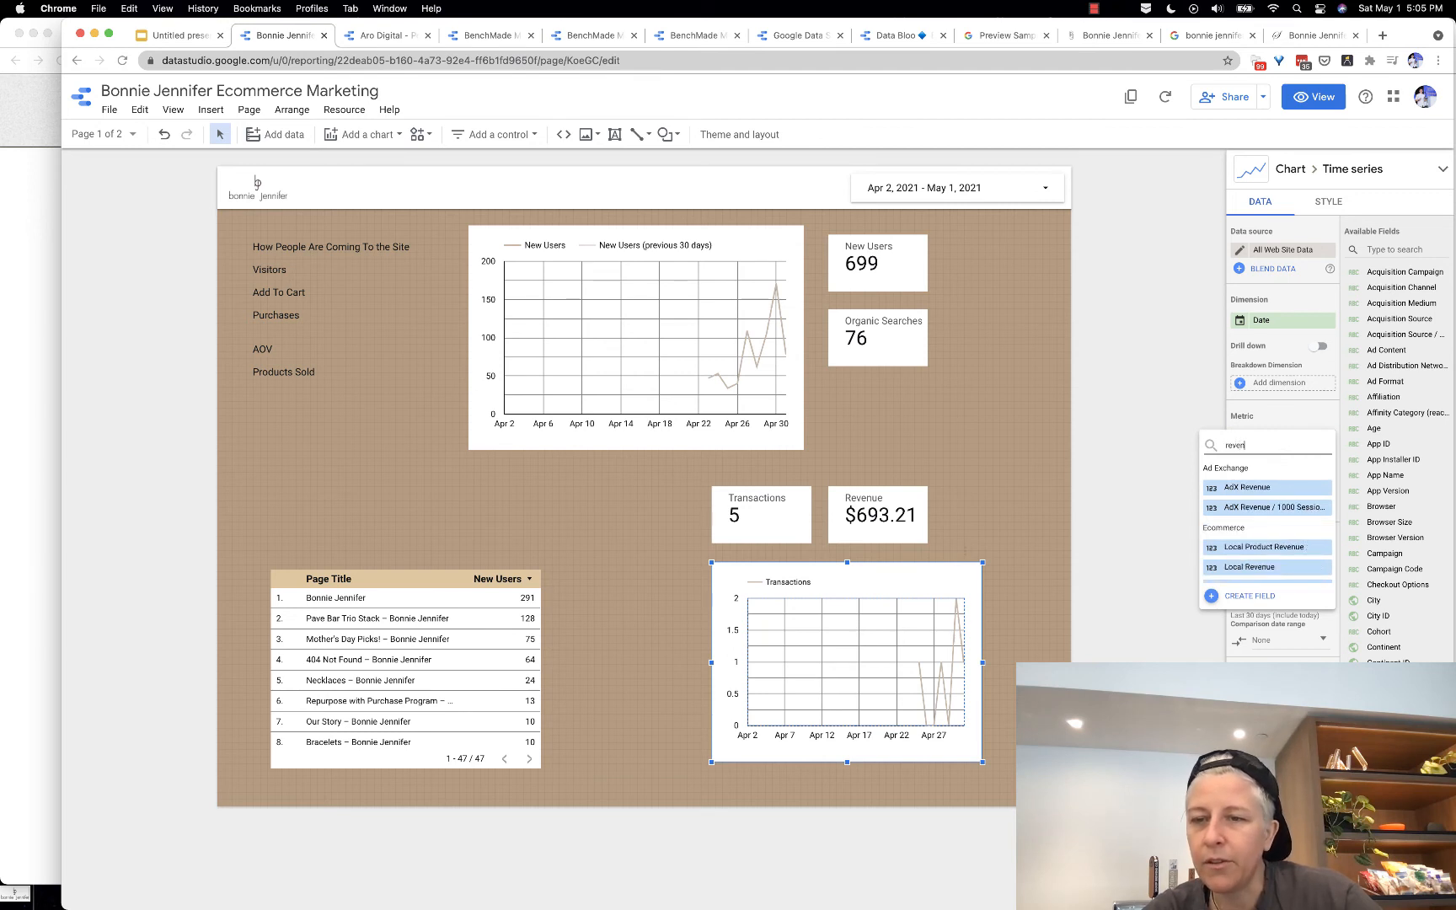
scroll(1255, 517, "down", 5)
left_click(1254, 514)
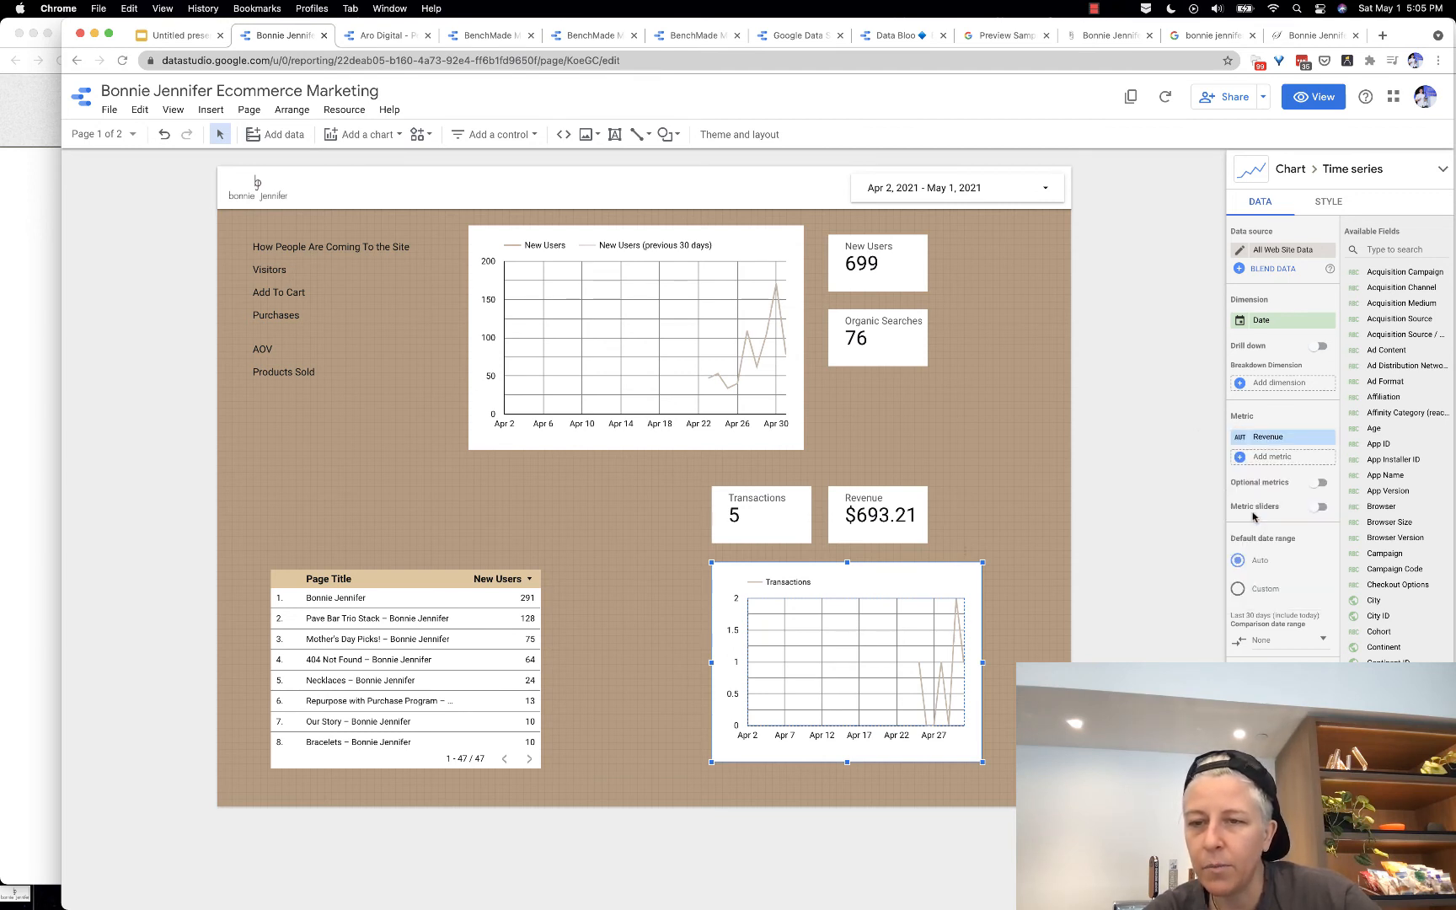
left_click(1136, 595)
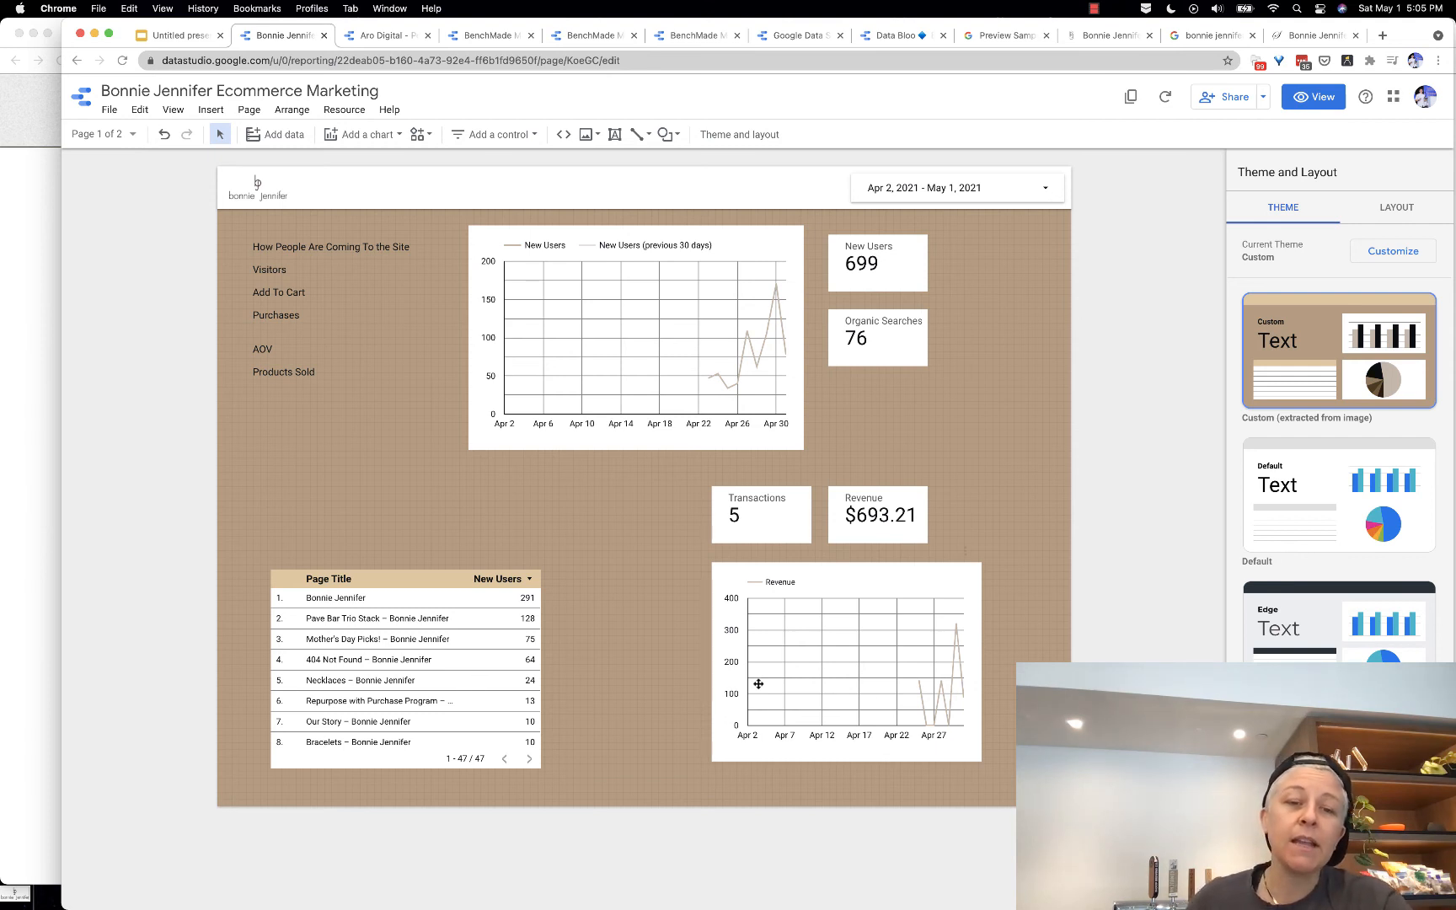
Step: Move the Page Title table beside the Revenue chart, aligned with it in the same row
left_click(390, 677)
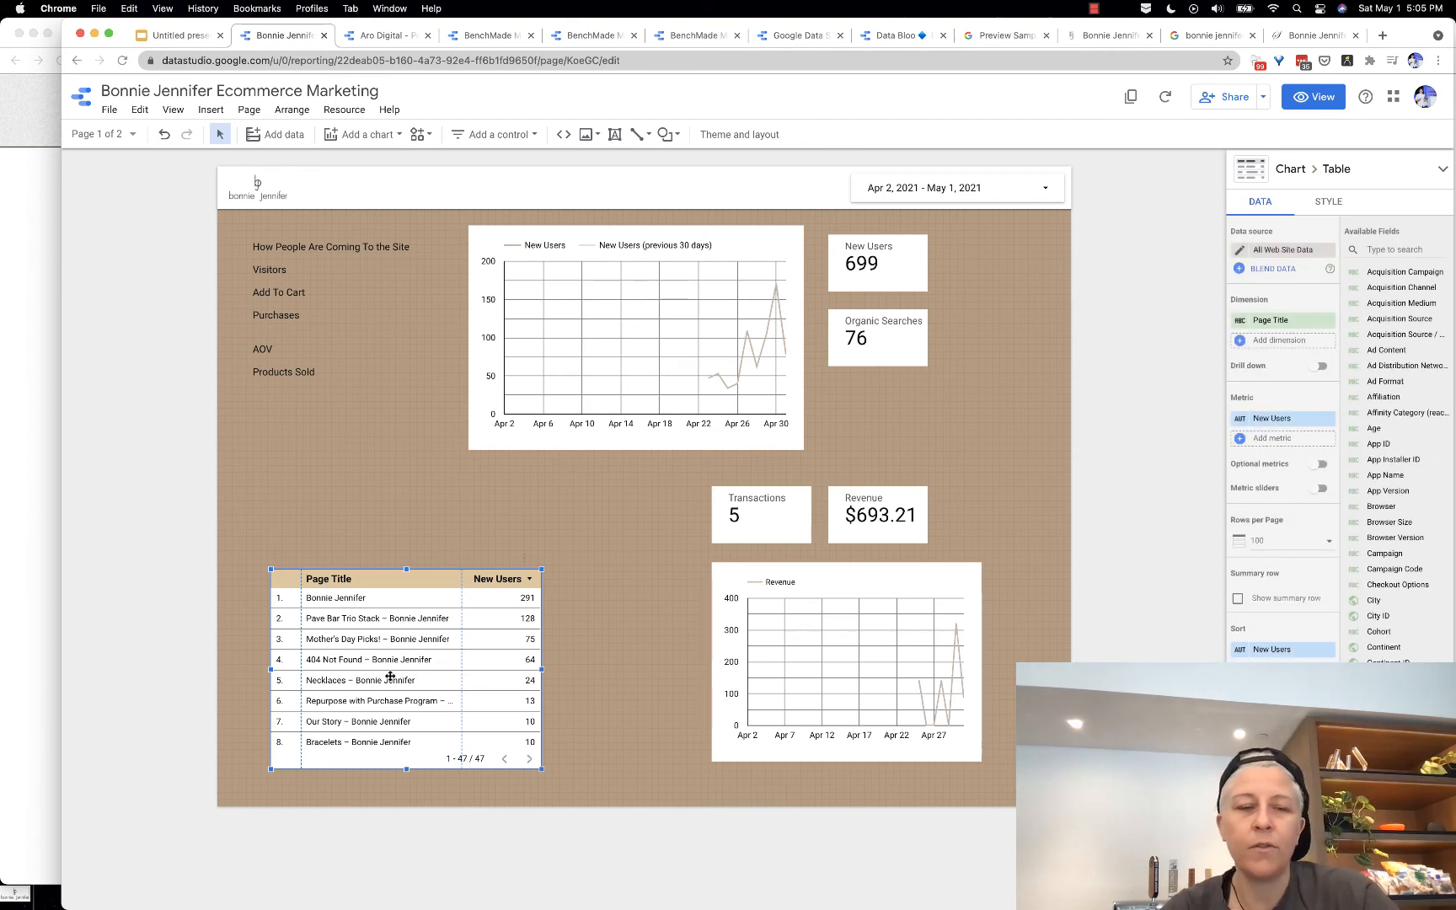
left_click_drag(385, 665, 495, 667)
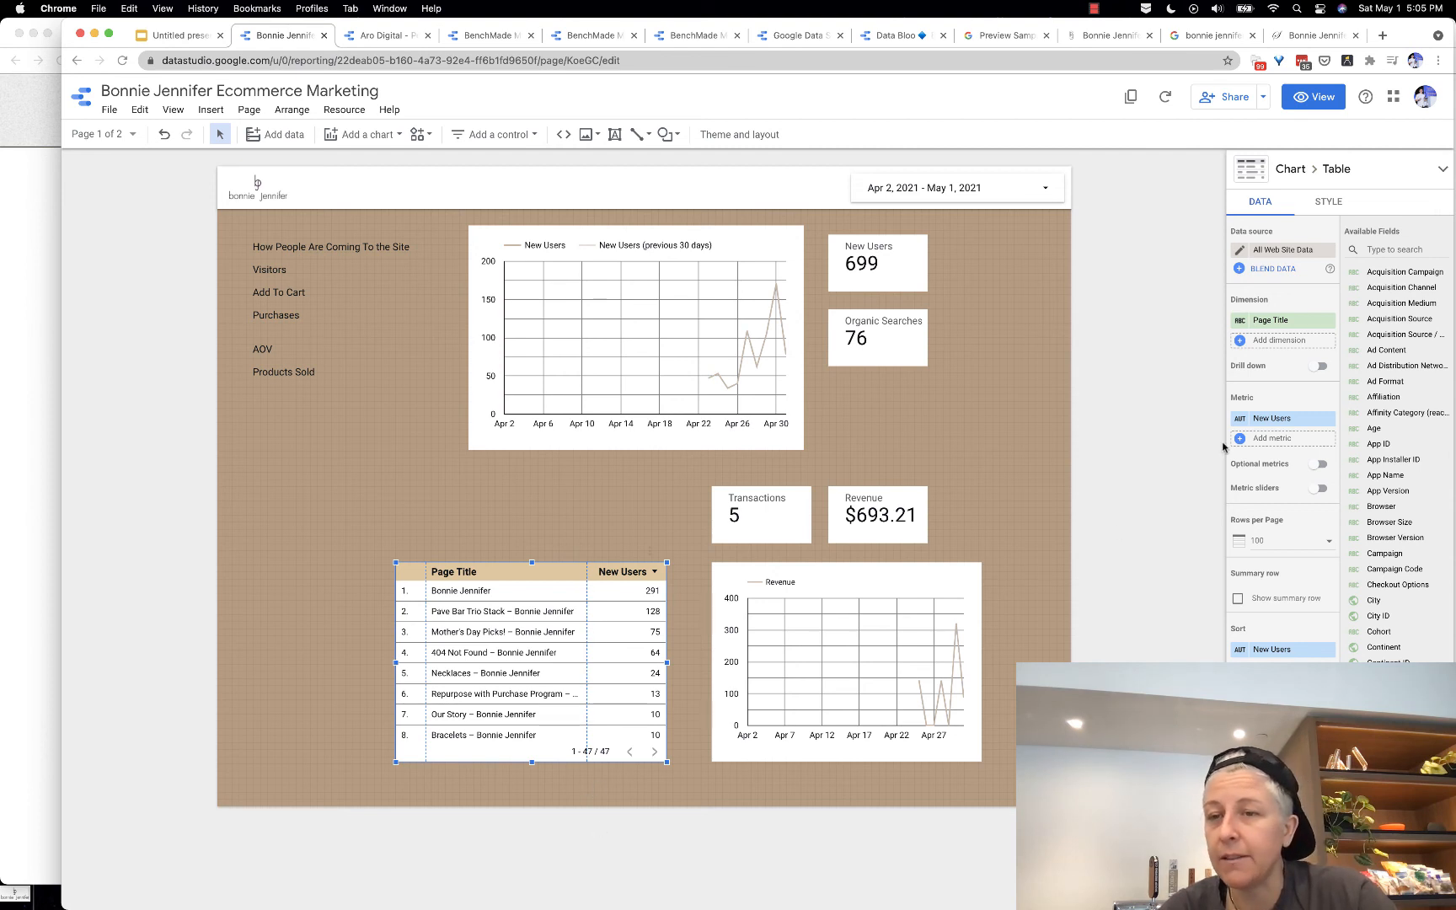
Step: Try Destination URL and Display URL as the dimension of the page table
left_click(1263, 327)
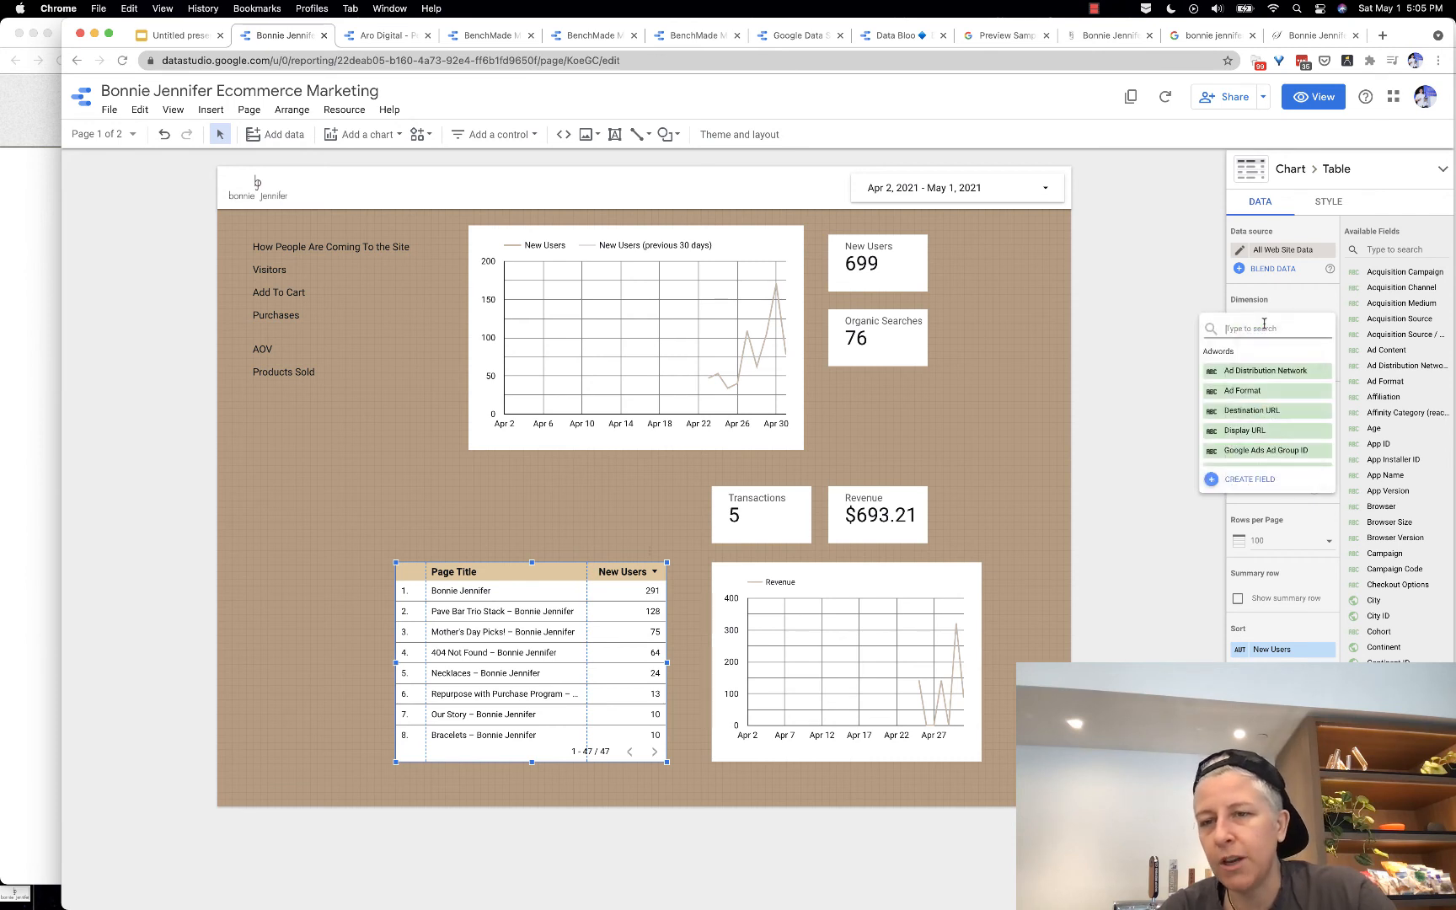
left_click(1254, 410)
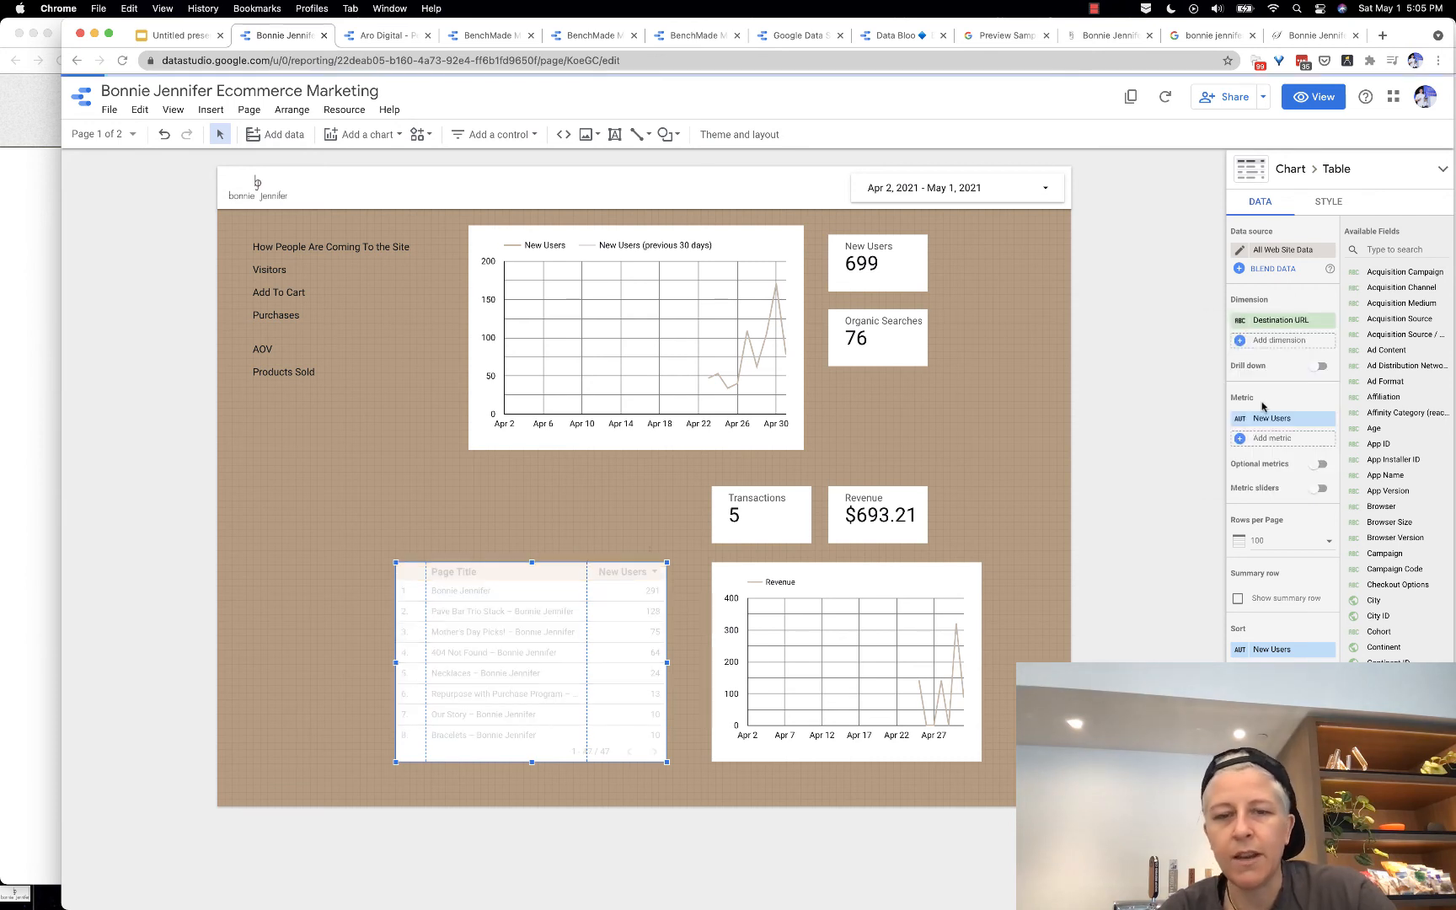
left_click(1276, 323)
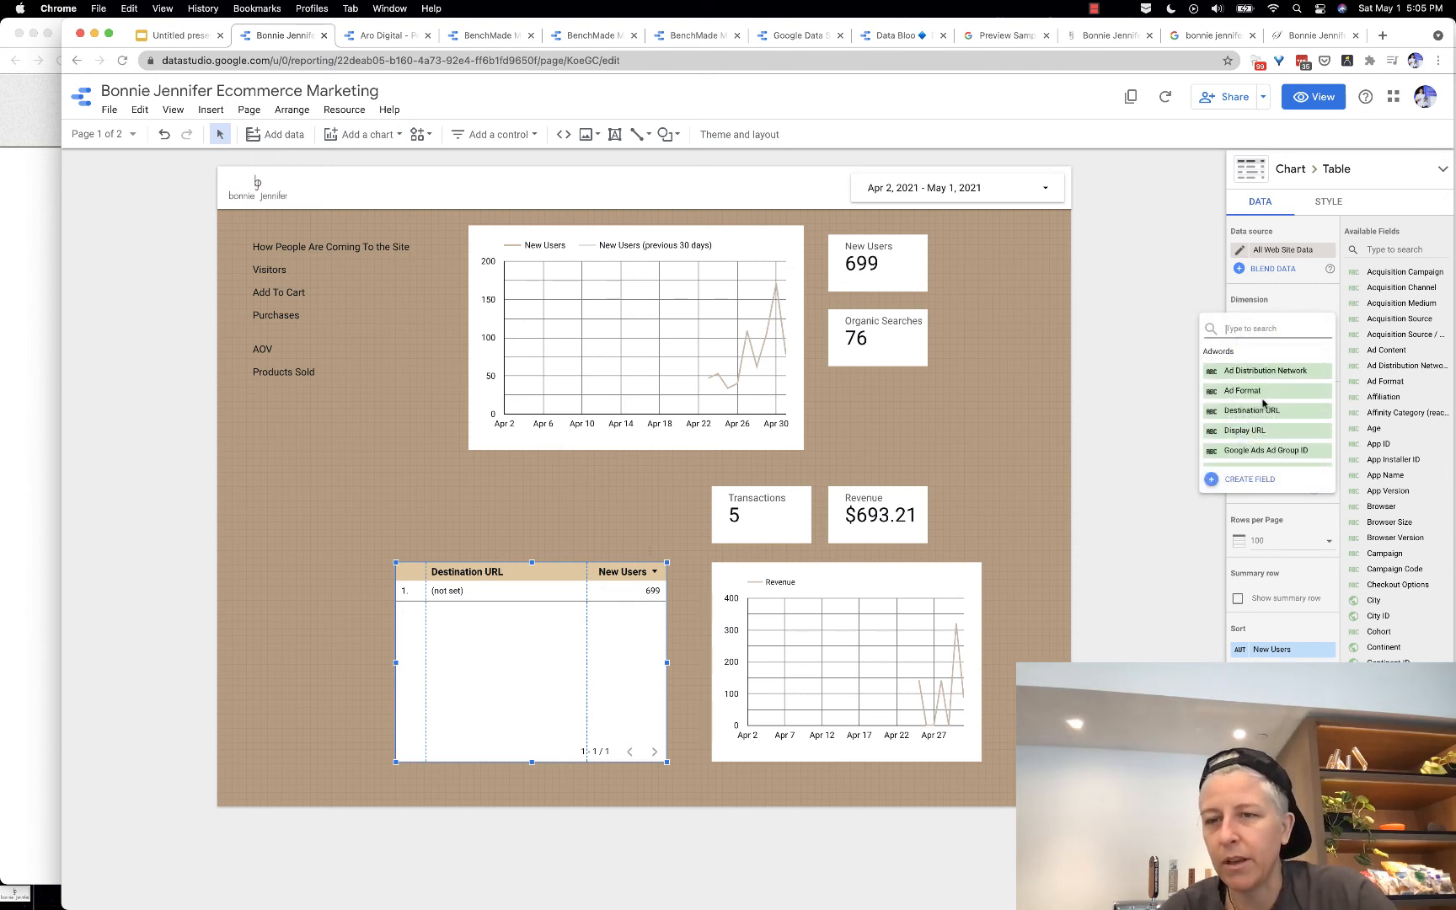
left_click(1250, 438)
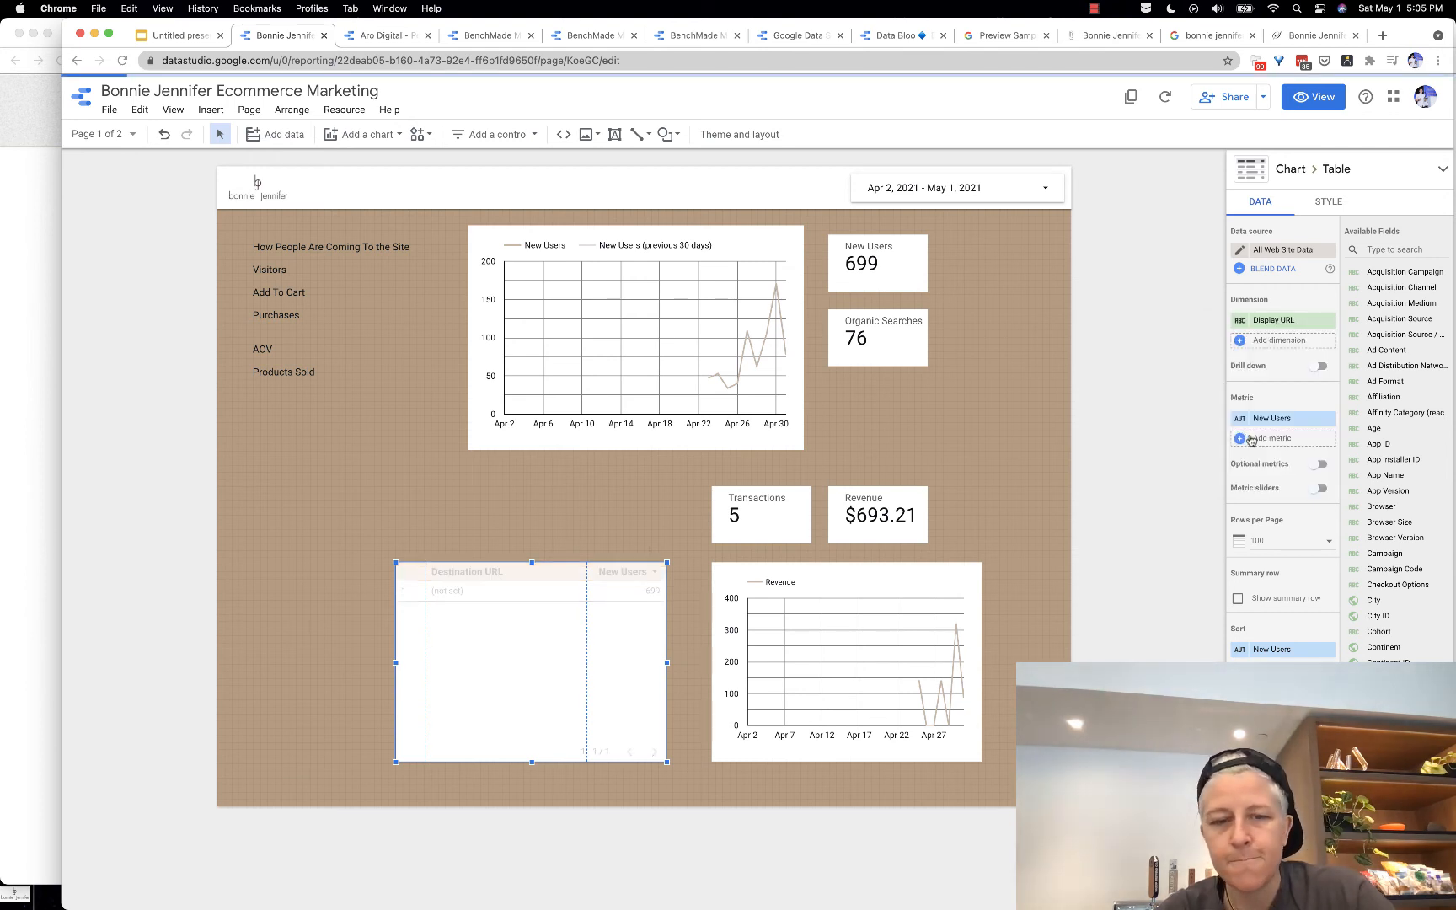
Step: Search the dimensions for page fields and try Landing Page Group 1 as the table's dimension
left_click(1280, 321)
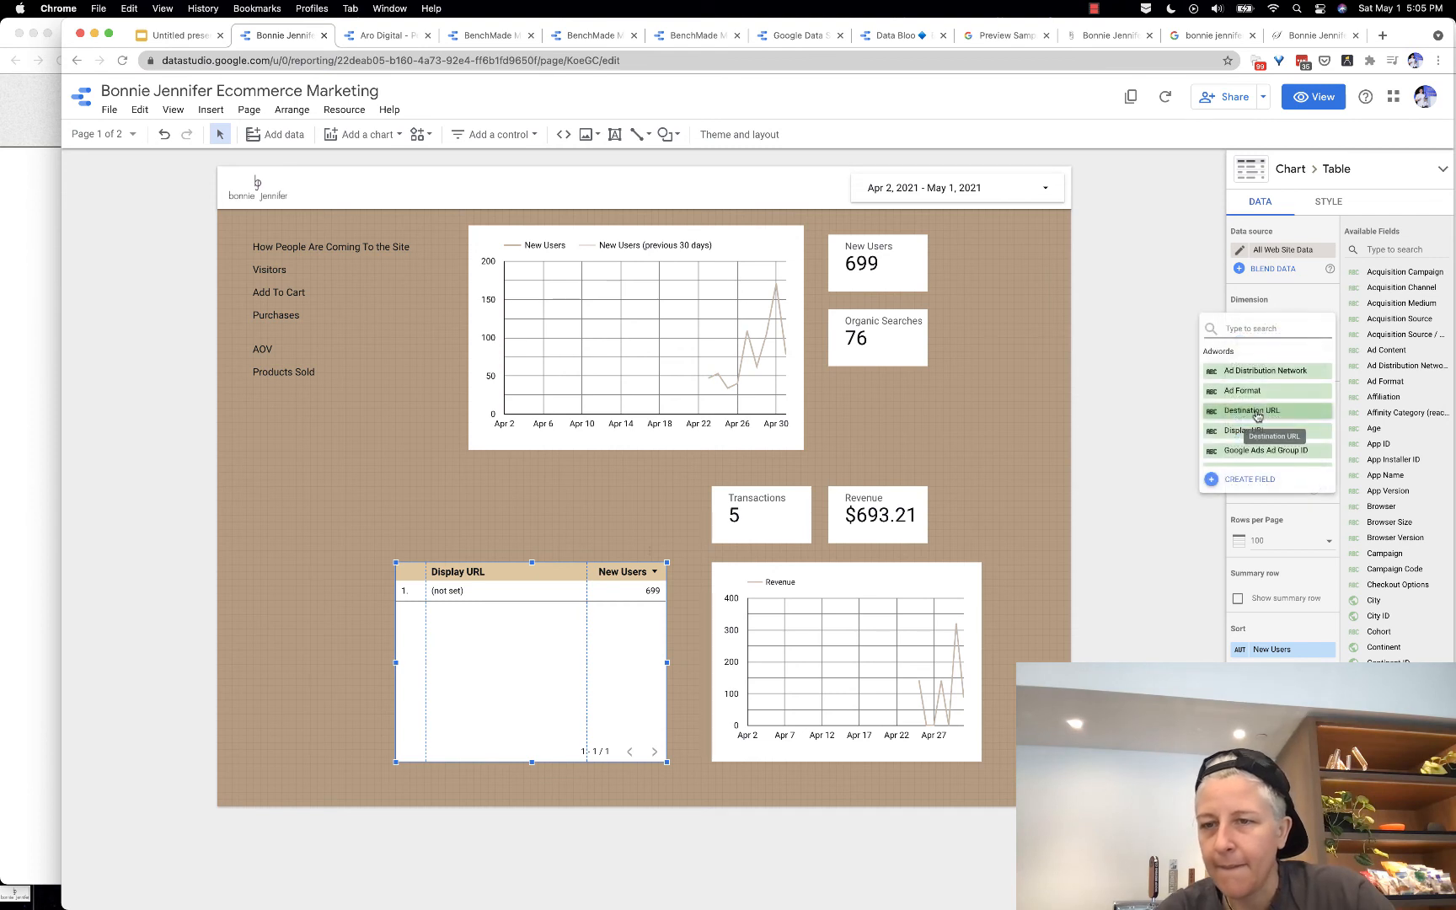
scroll(1257, 413, "down", 4)
scroll(1257, 415, "down", 4)
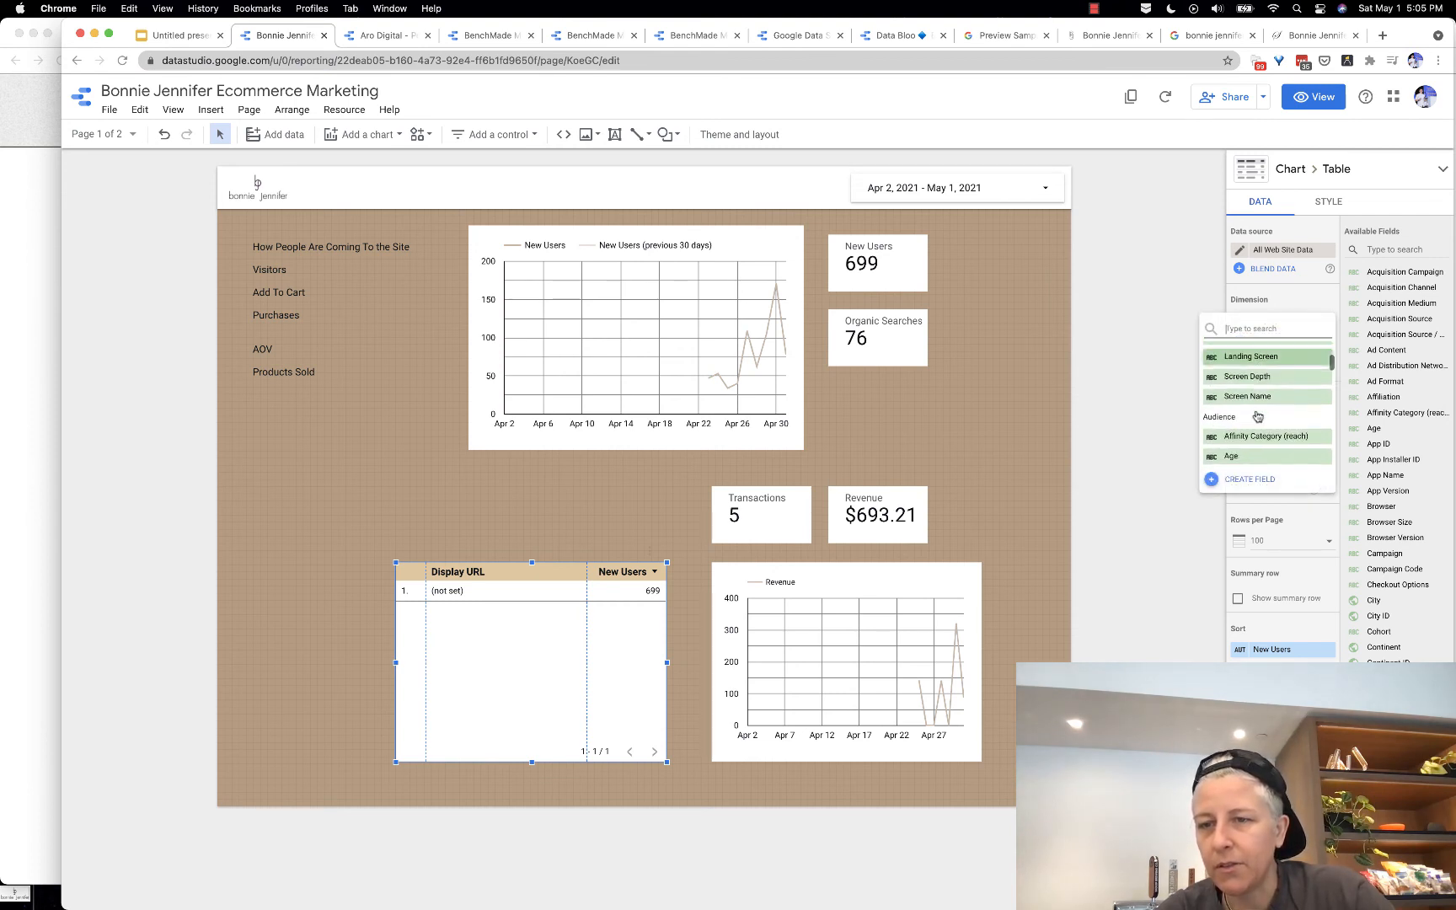
type("page")
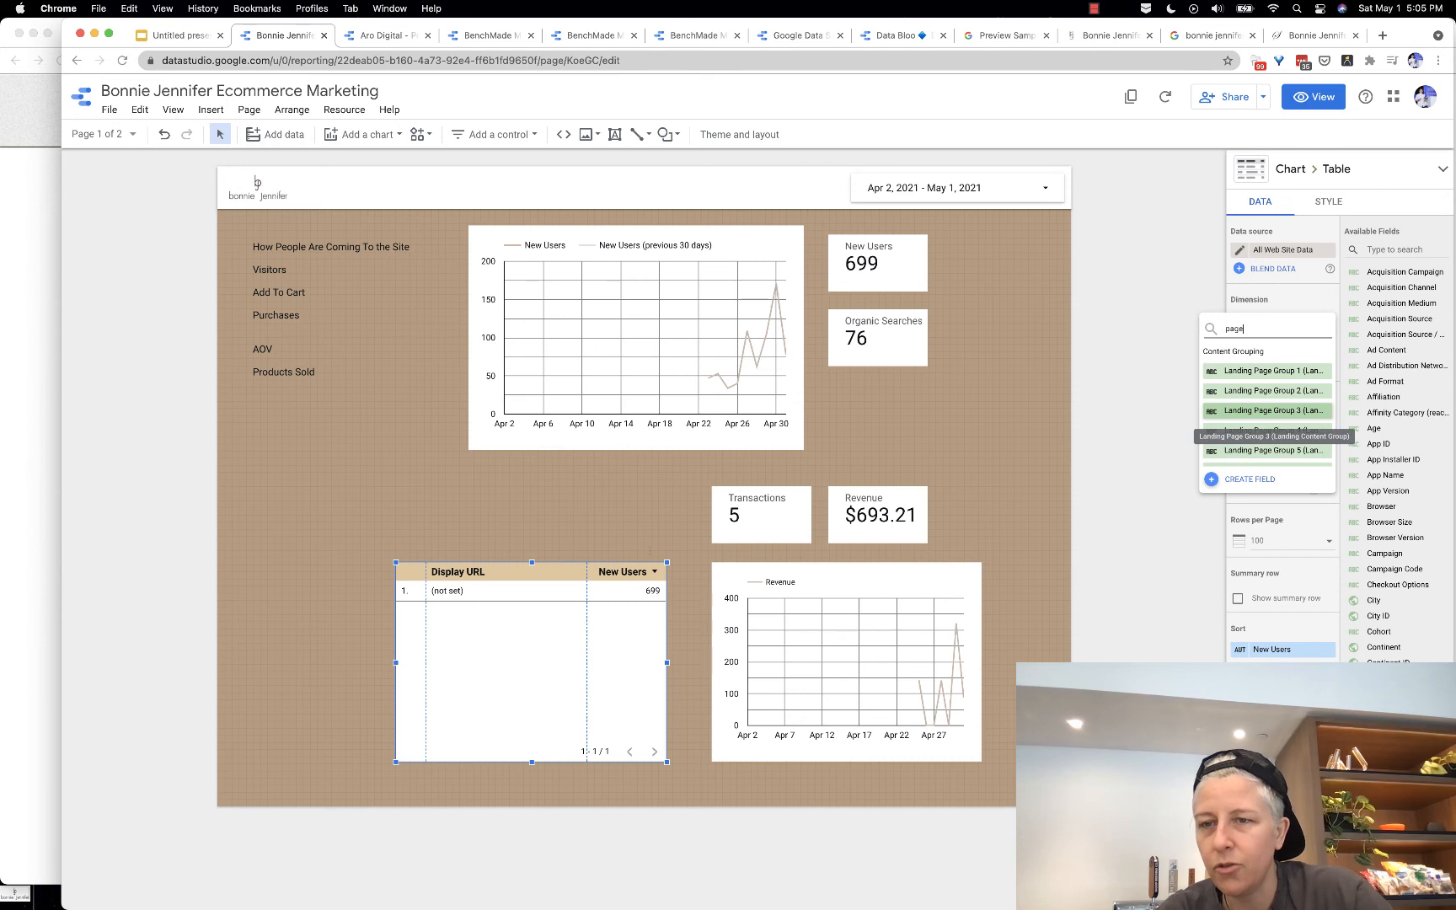
left_click(1256, 371)
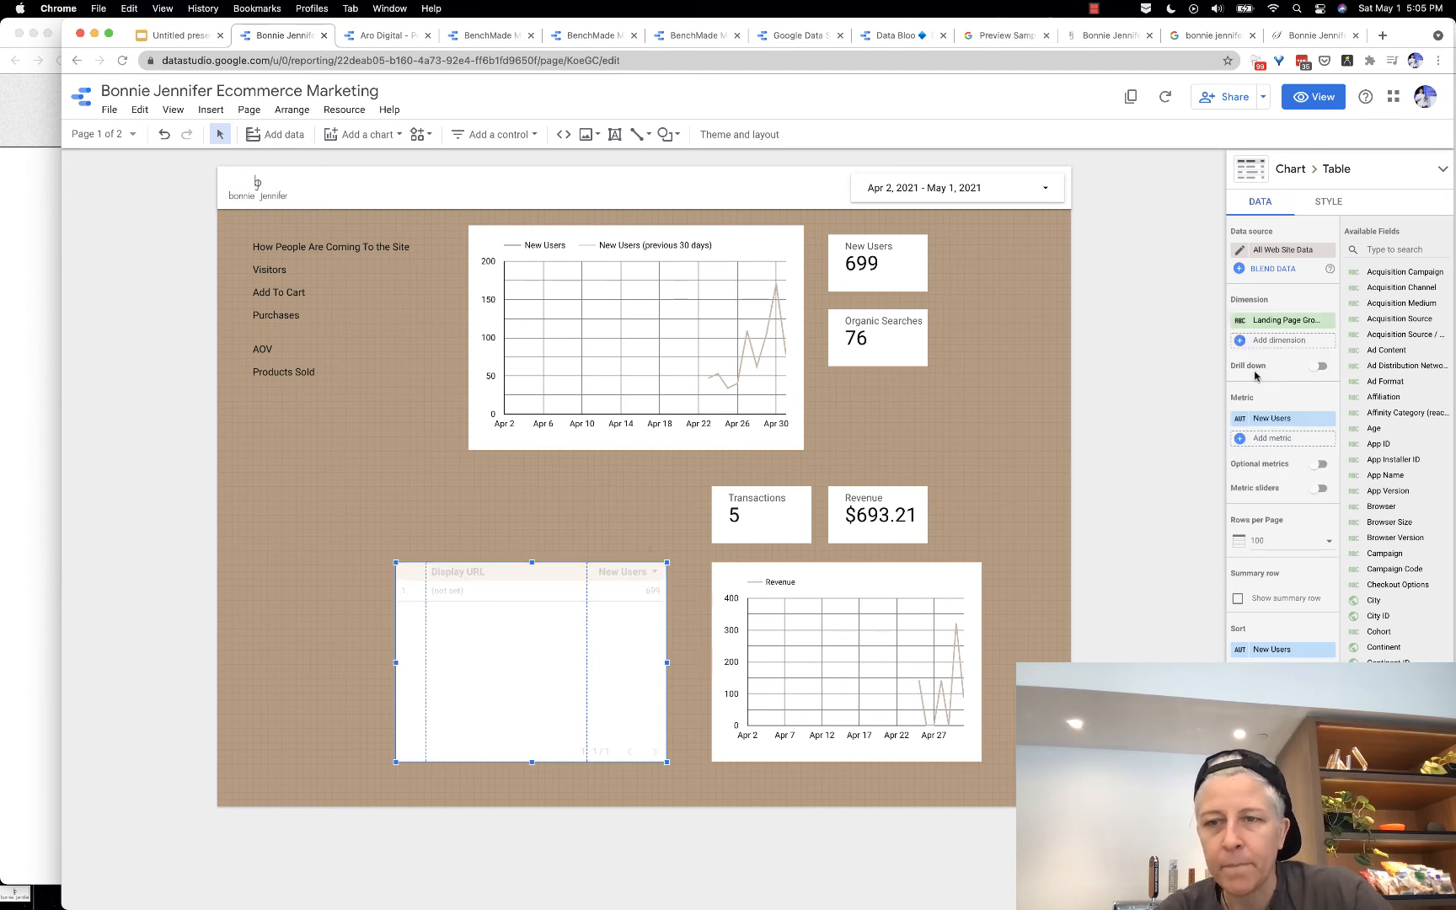
Step: Set the table's dimension back to Page Title
left_click(1262, 321)
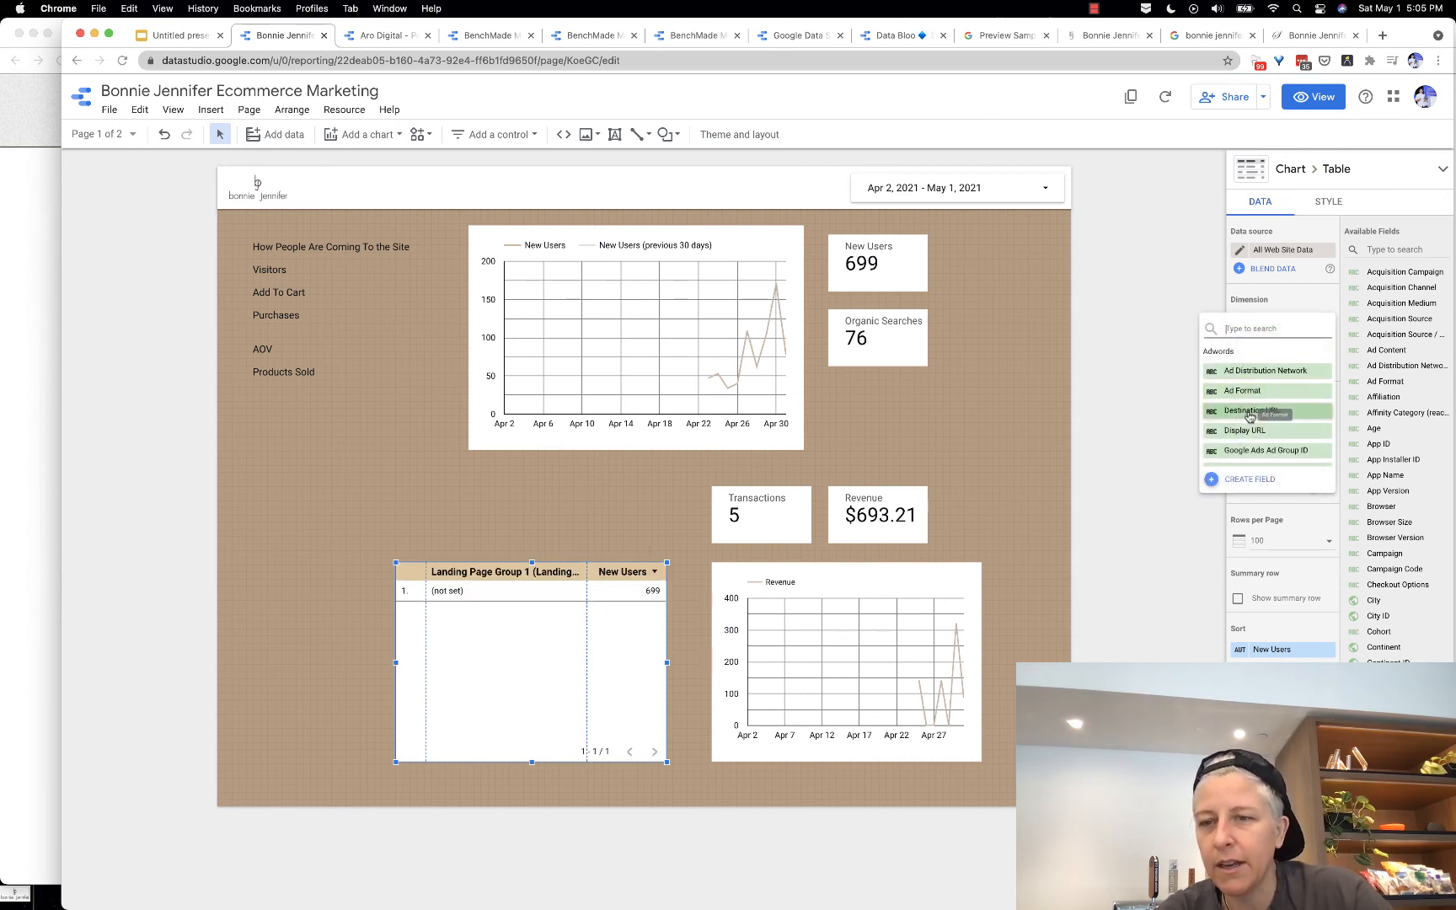
type("page title")
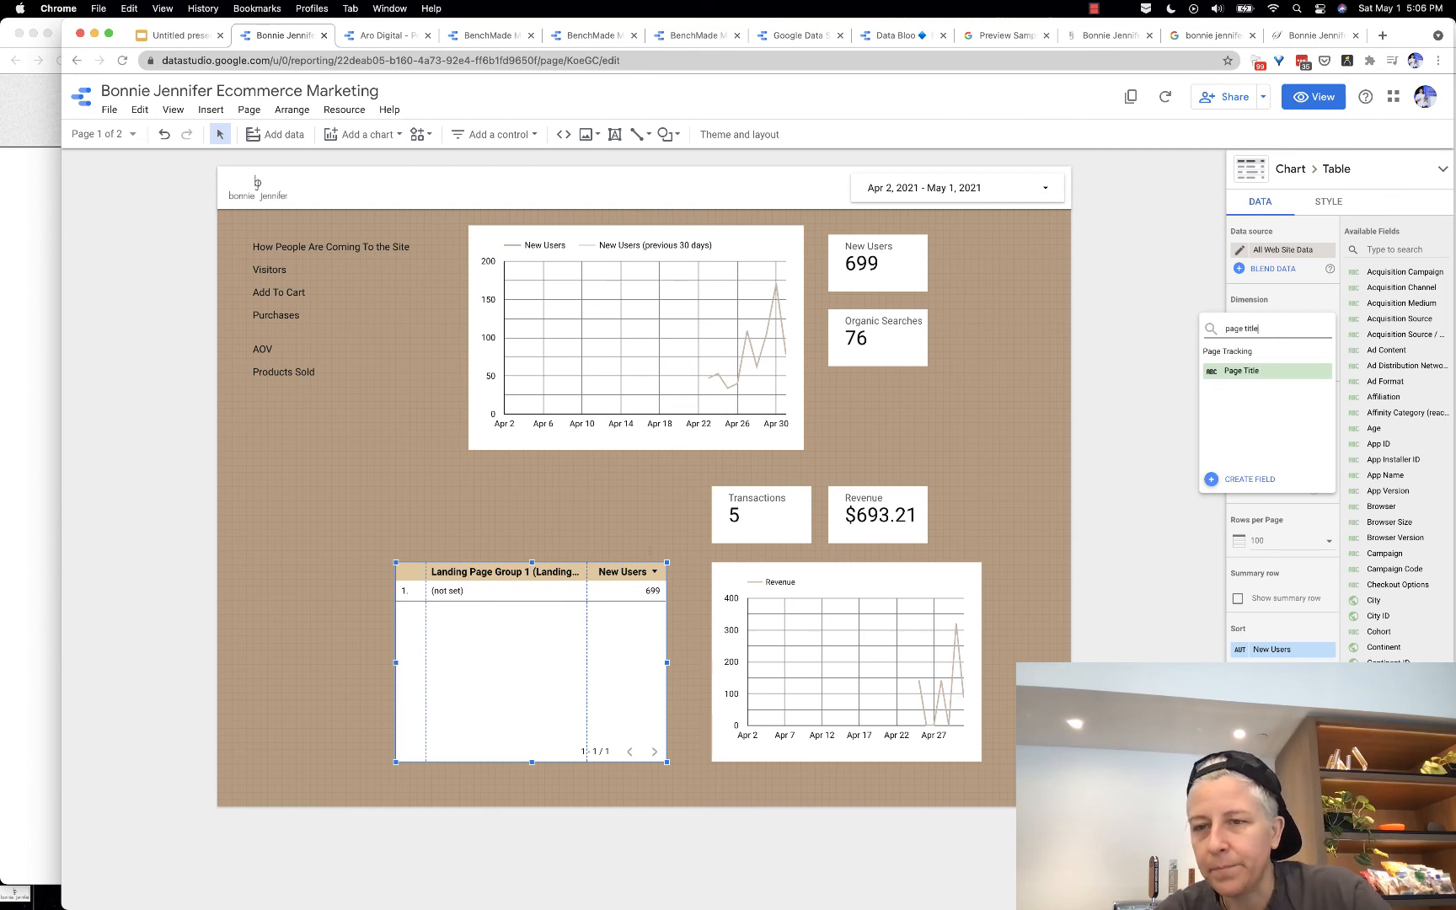
left_click(1245, 373)
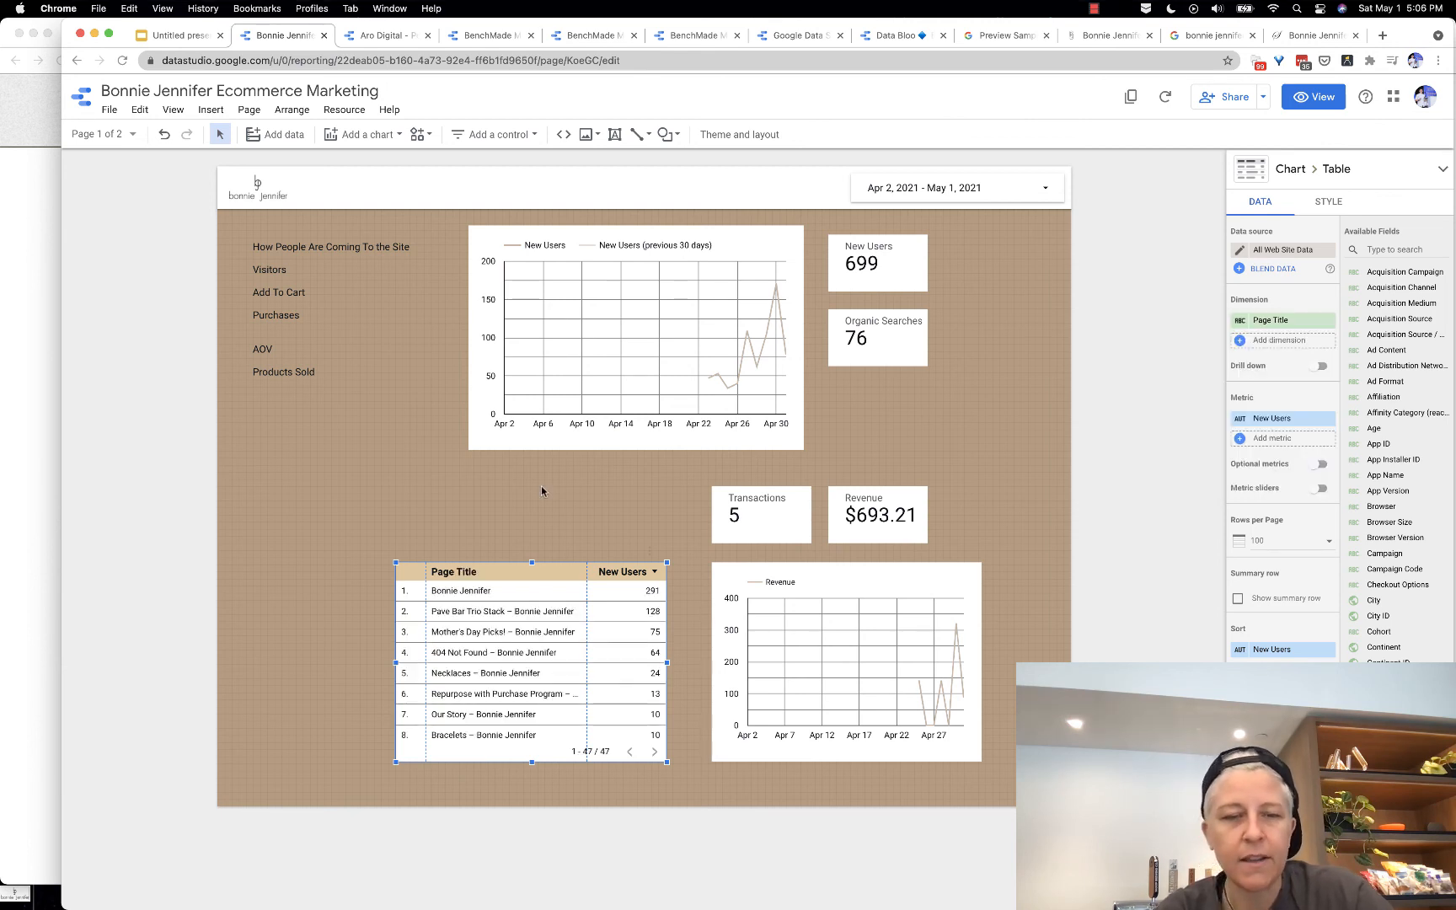
Step: Move the New Users and Organic Searches scorecards up slightly, aligning New Users with the top edge of the New Users chart
left_click(488, 496)
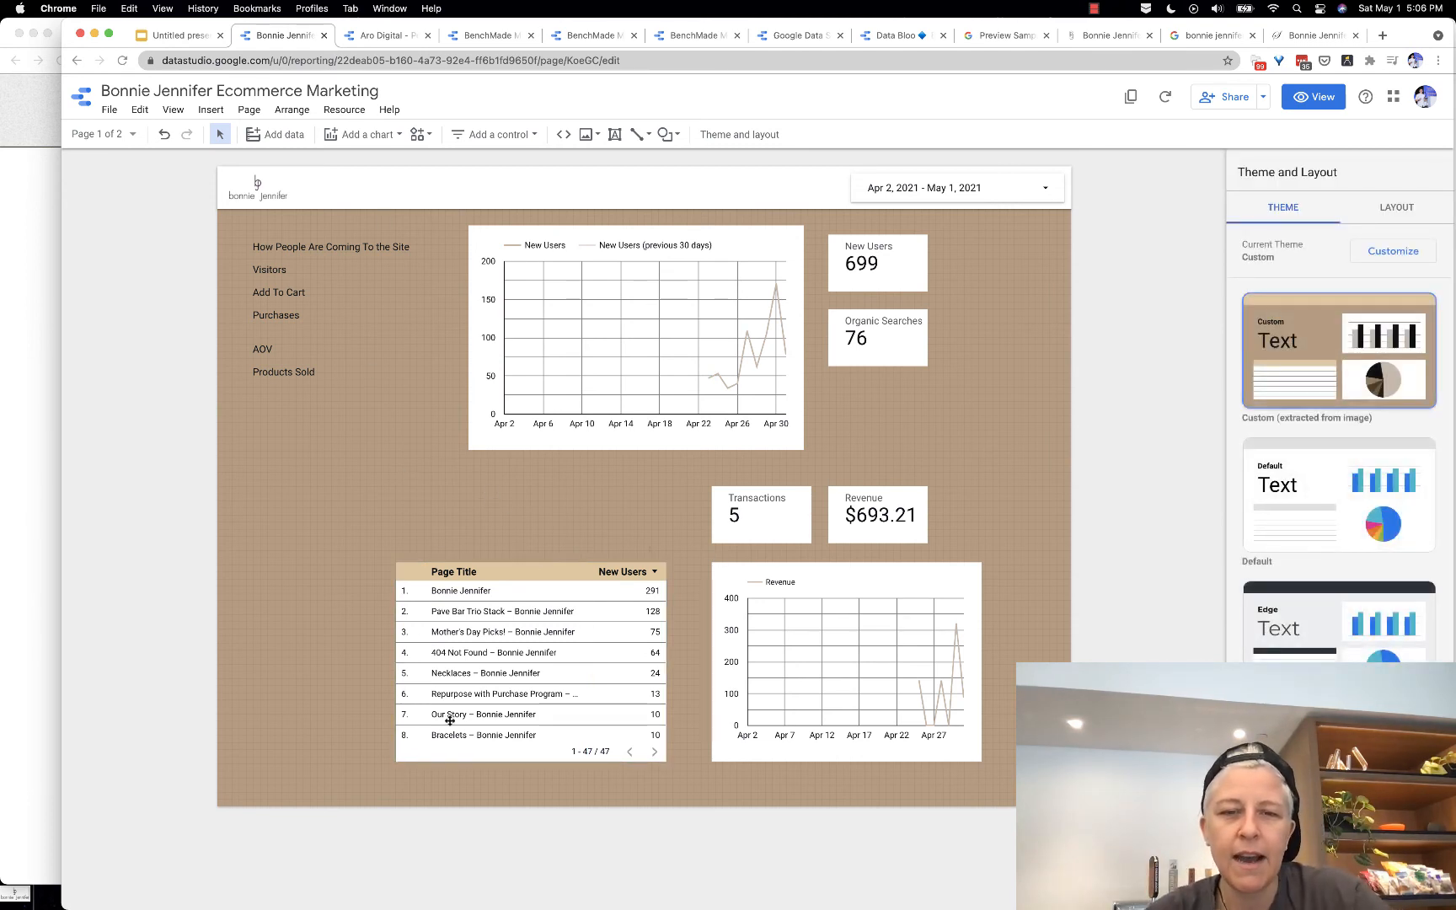
left_click(504, 705)
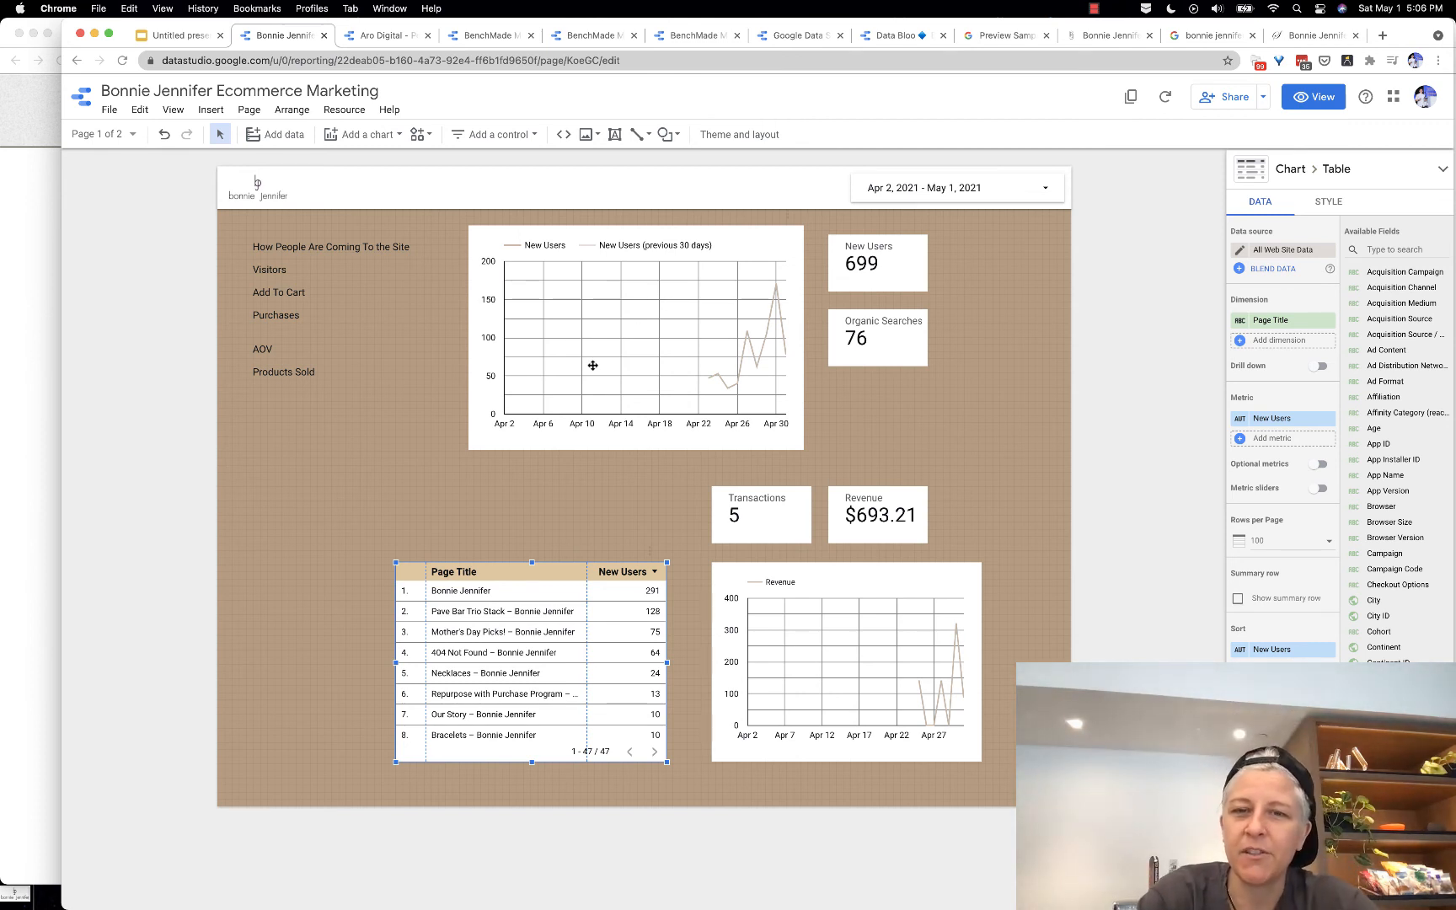
left_click_drag(867, 270, 867, 259)
left_click(867, 342)
left_click_drag(867, 343, 867, 331)
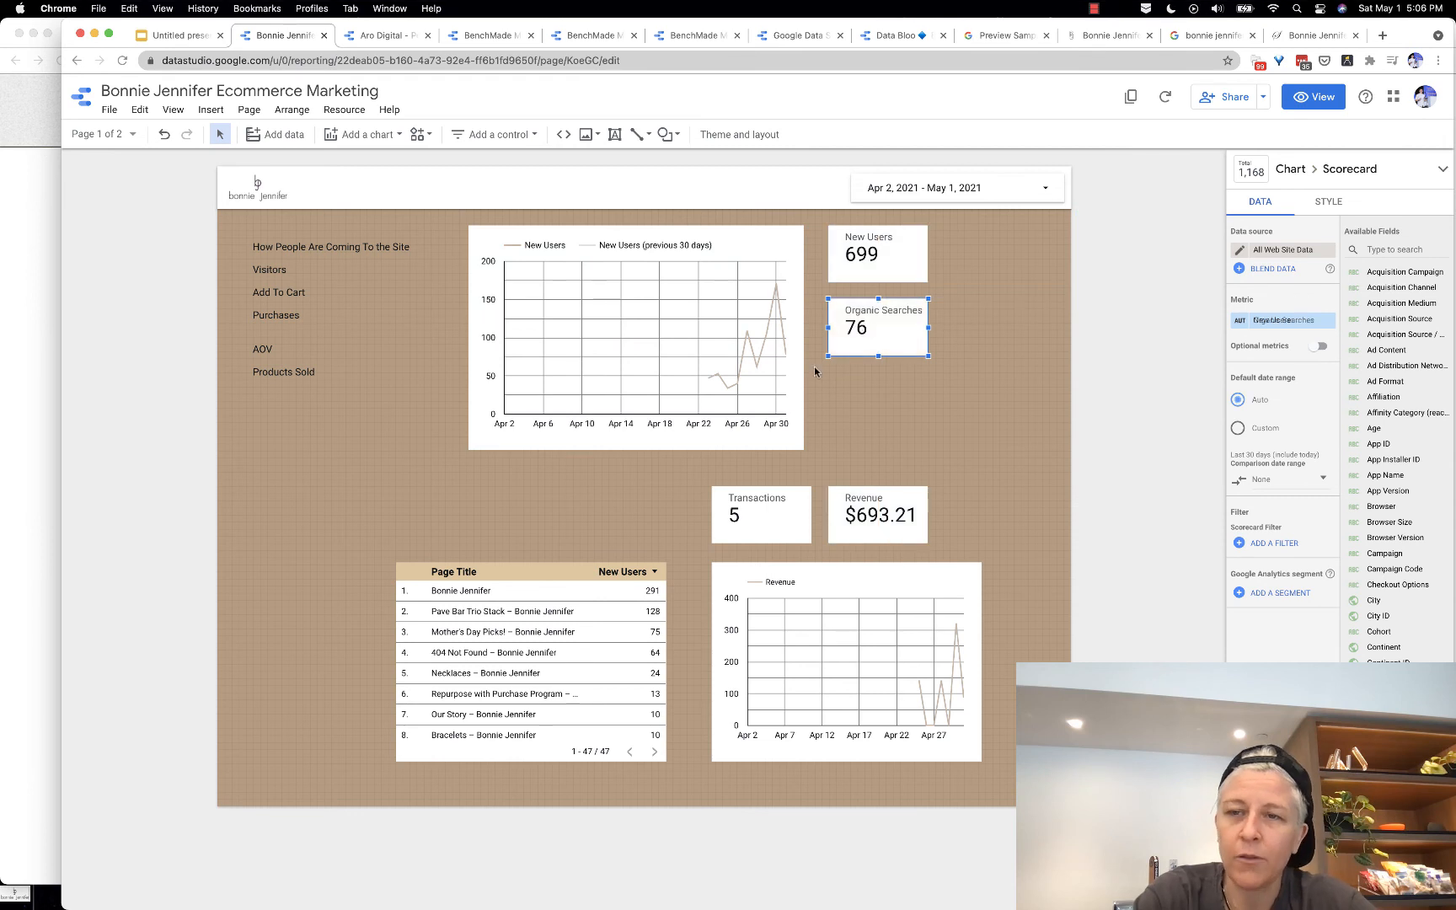
Step: Change the page table's header background color to purple
left_click(490, 569)
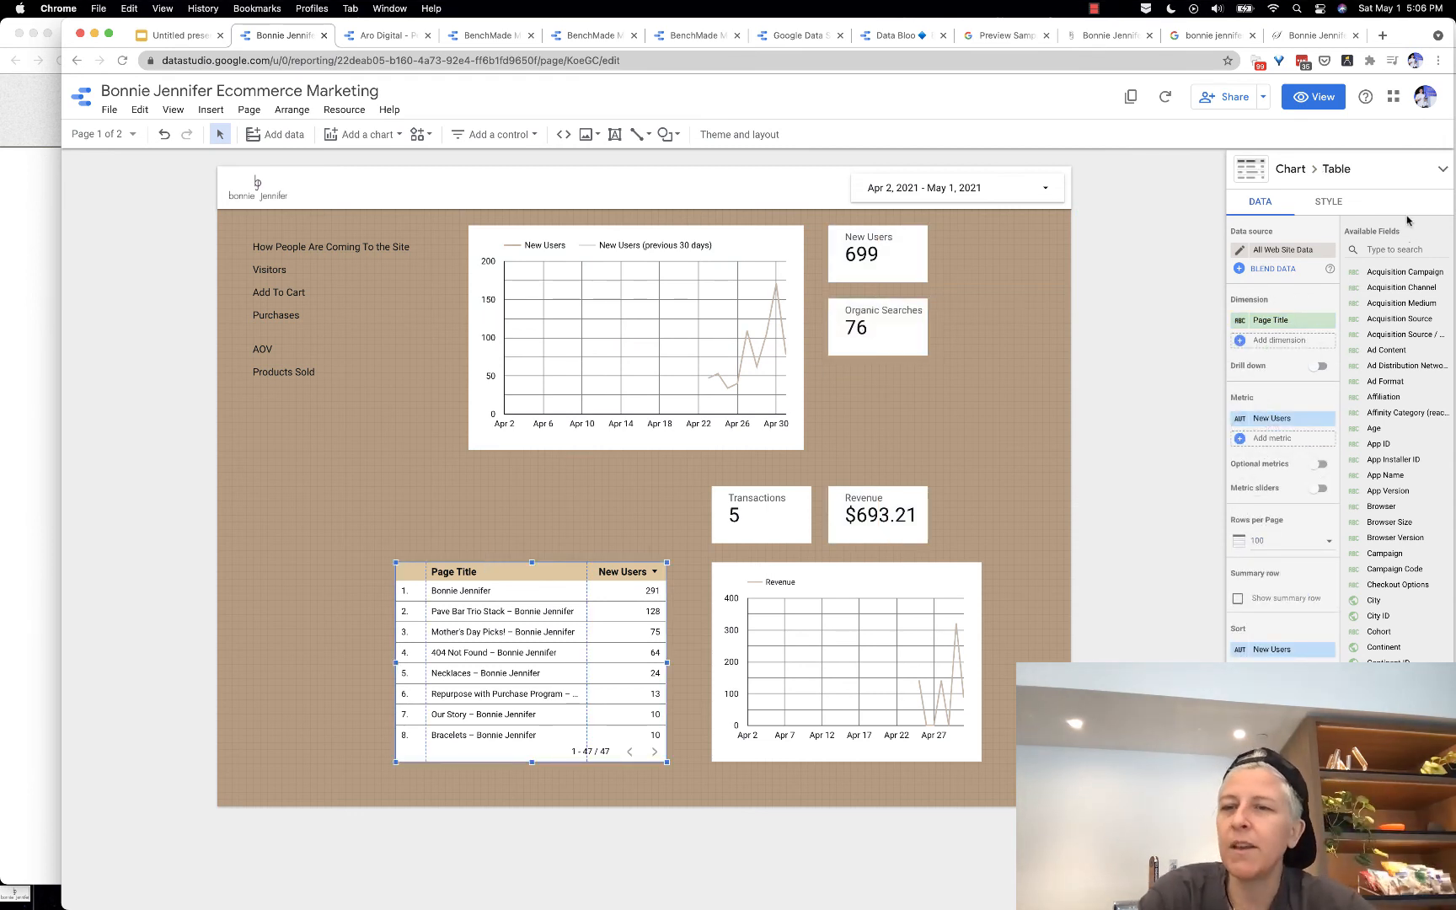
left_click(1329, 203)
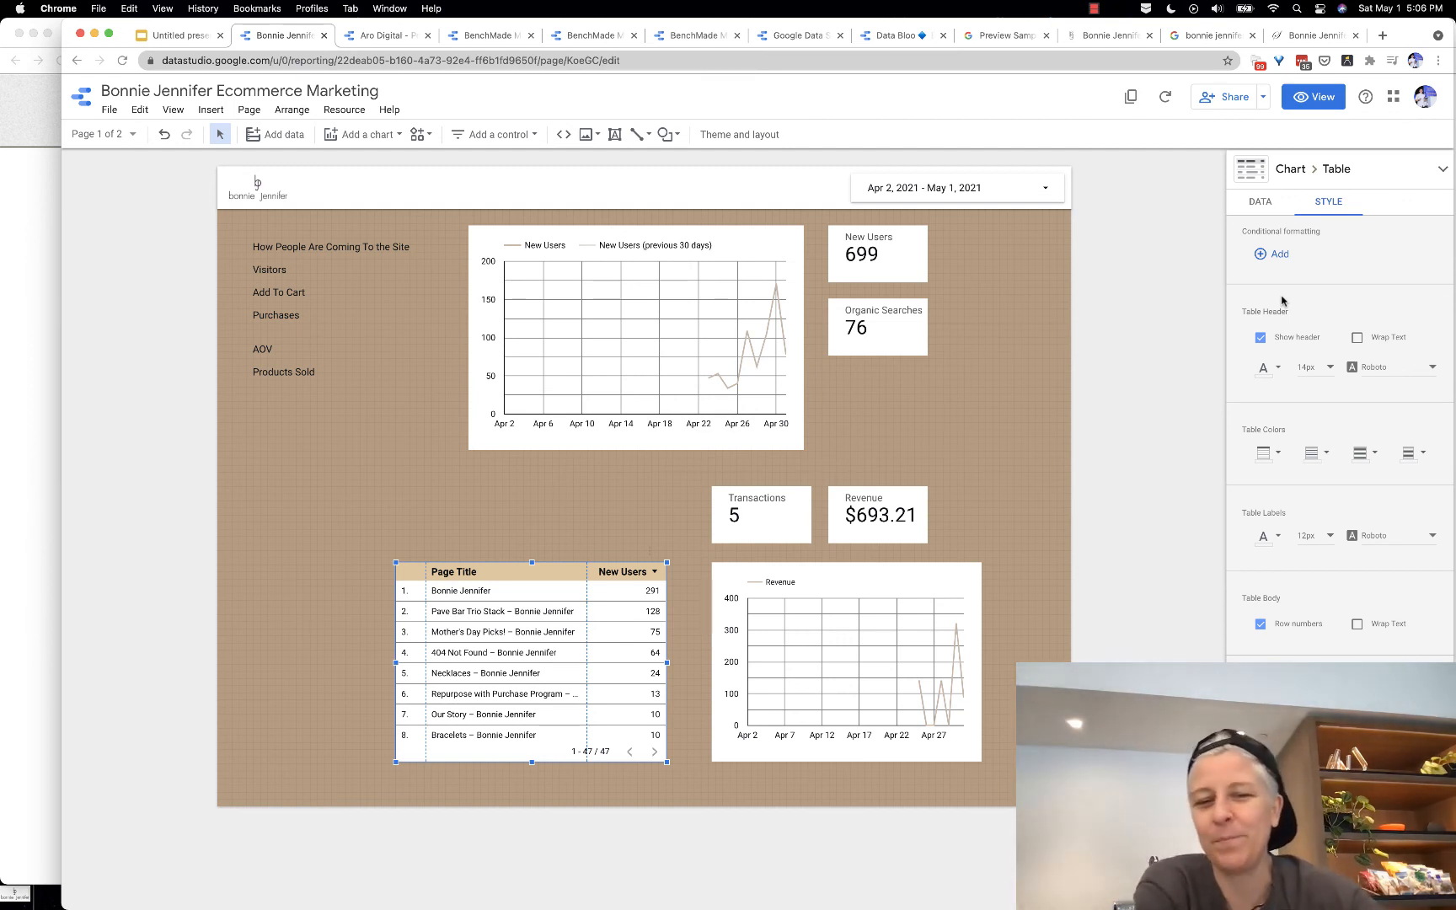
left_click(1273, 455)
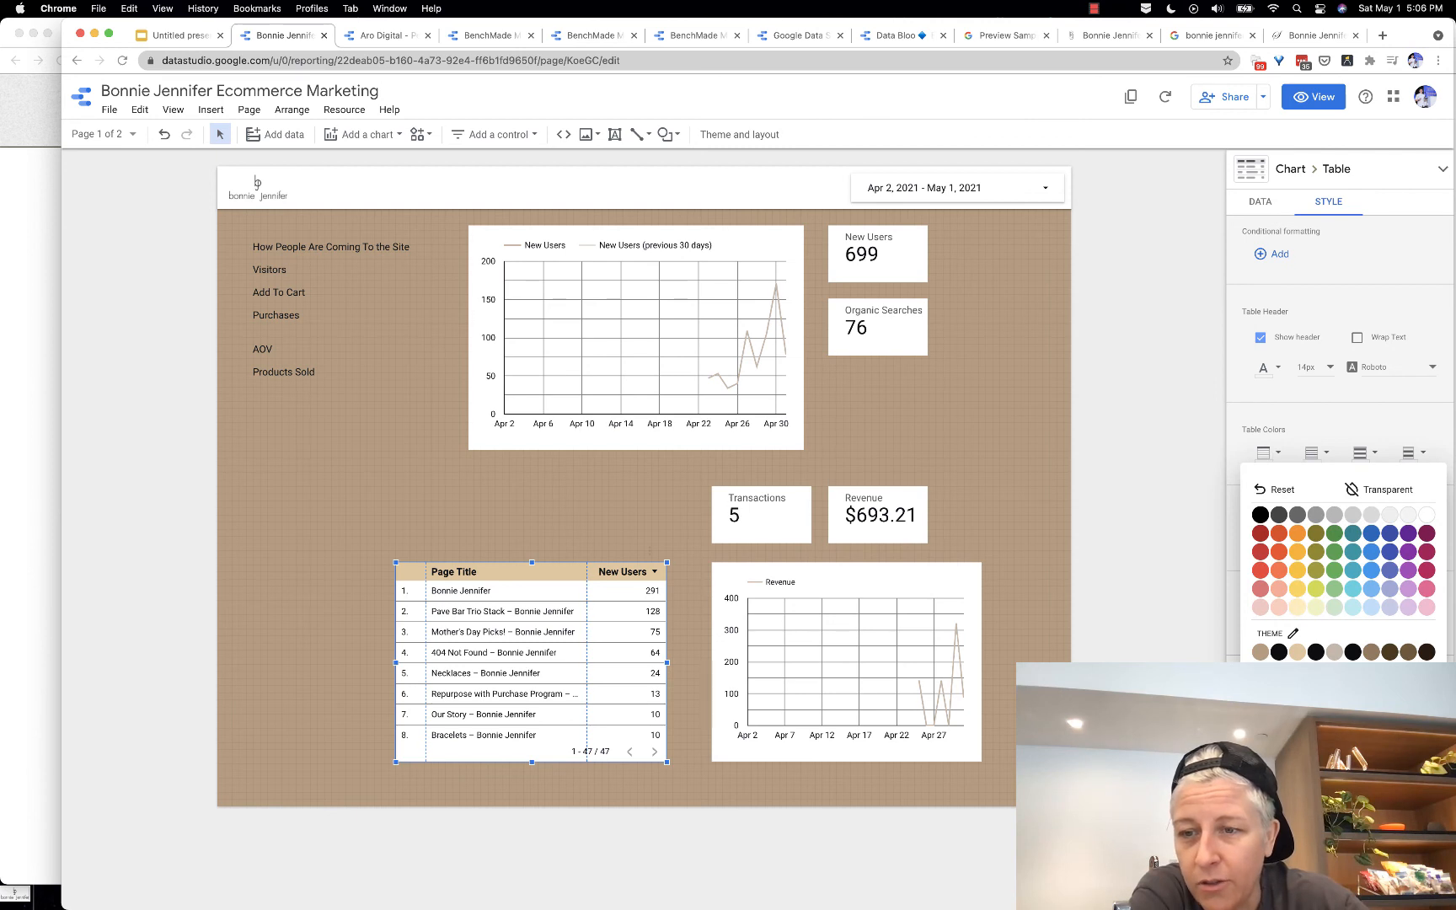
left_click(1408, 533)
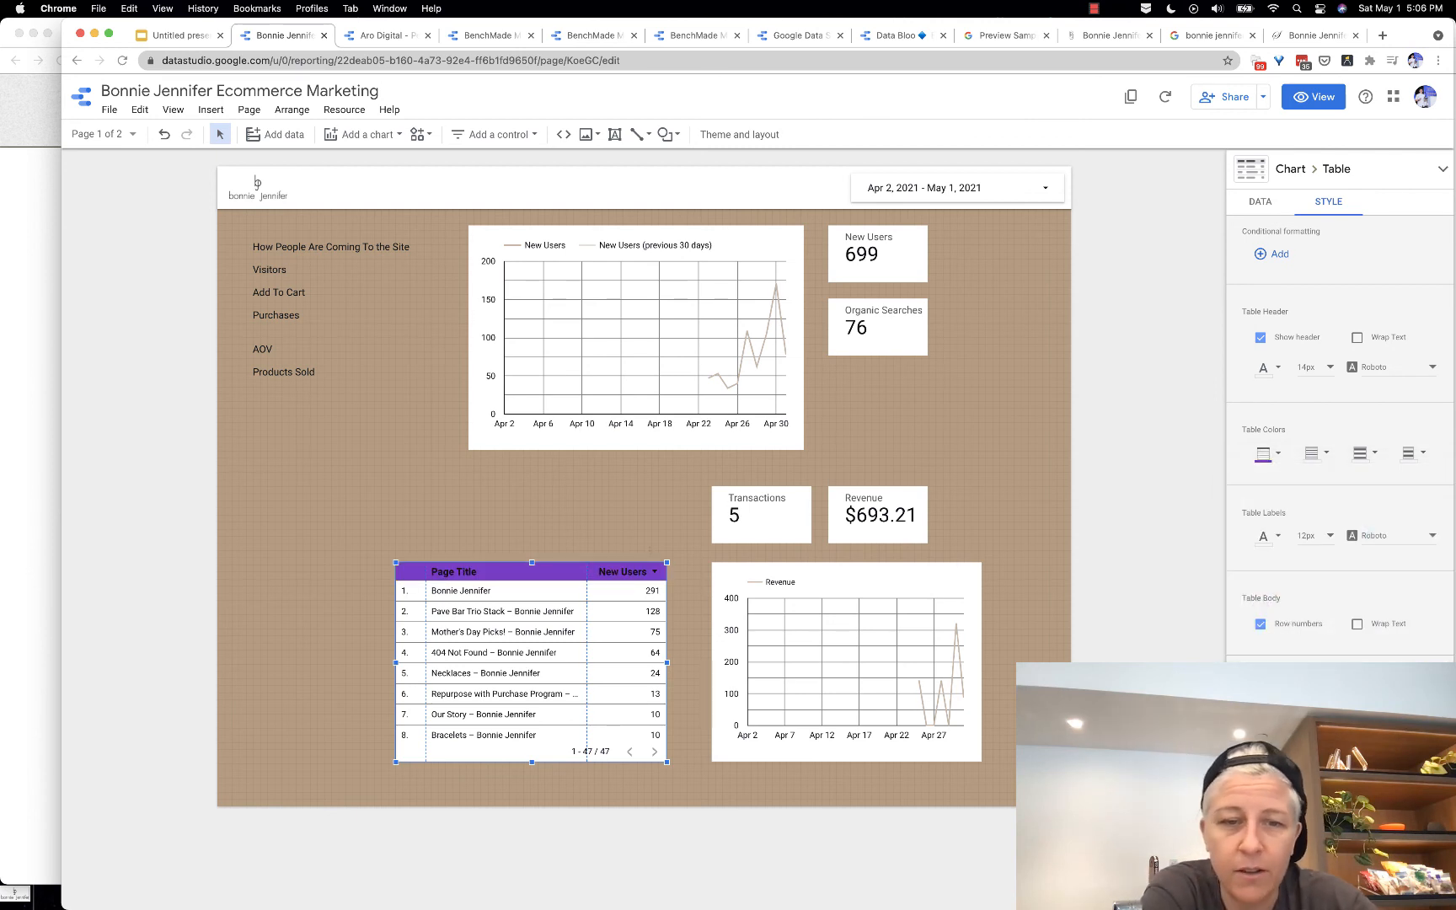
Step: Color the page table's cell borders green and its odd rows blue
left_click(1314, 454)
left_click(1333, 537)
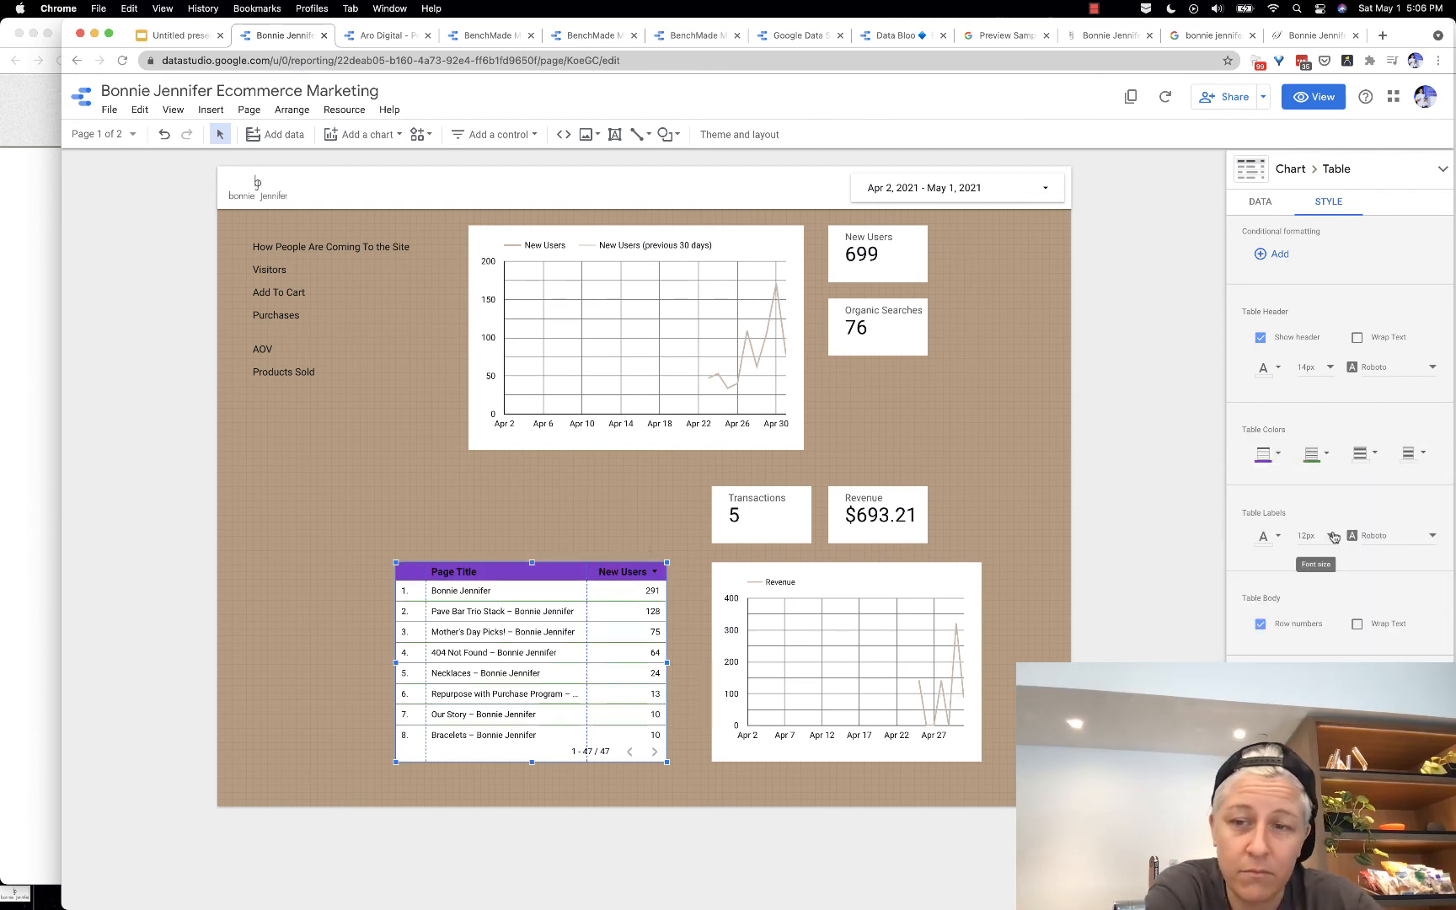
left_click(1365, 453)
left_click(1369, 536)
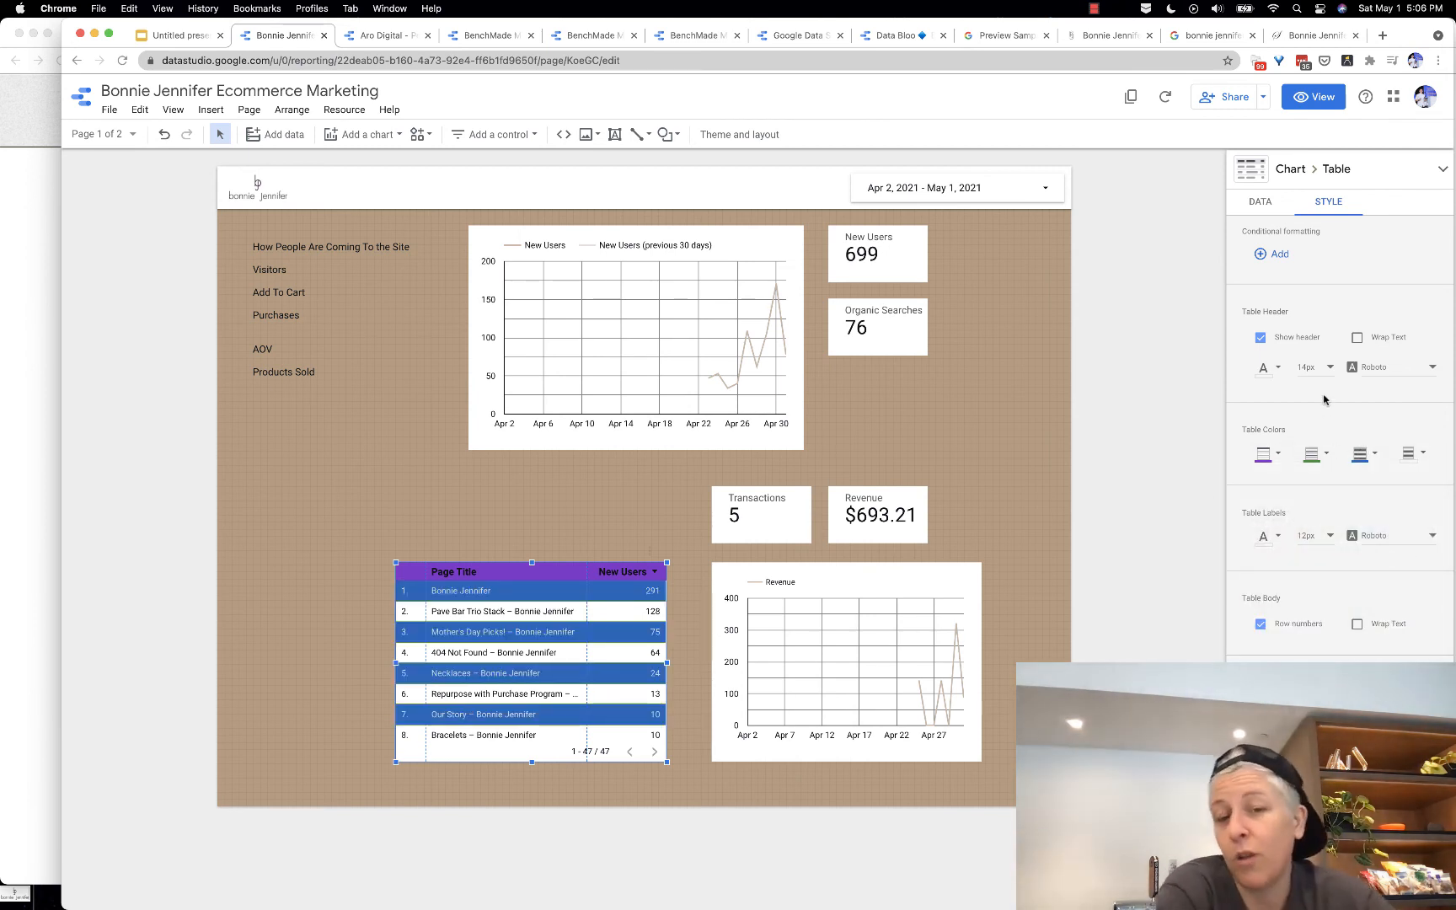
Step: Set the page table's label text to 18px in the Times New Roman font
left_click(1304, 536)
left_click(1307, 639)
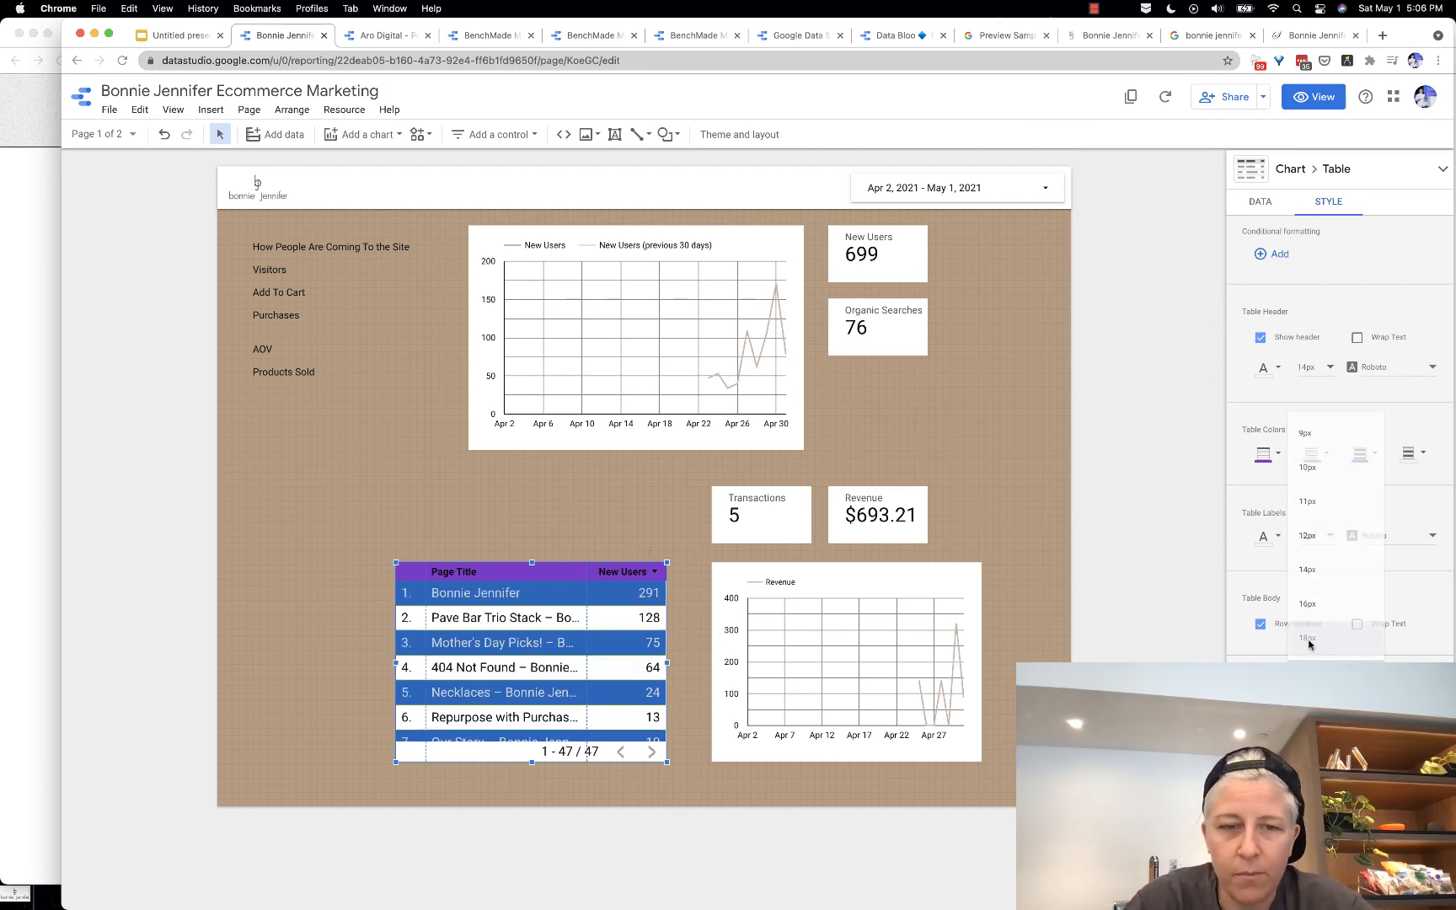
left_click(1378, 539)
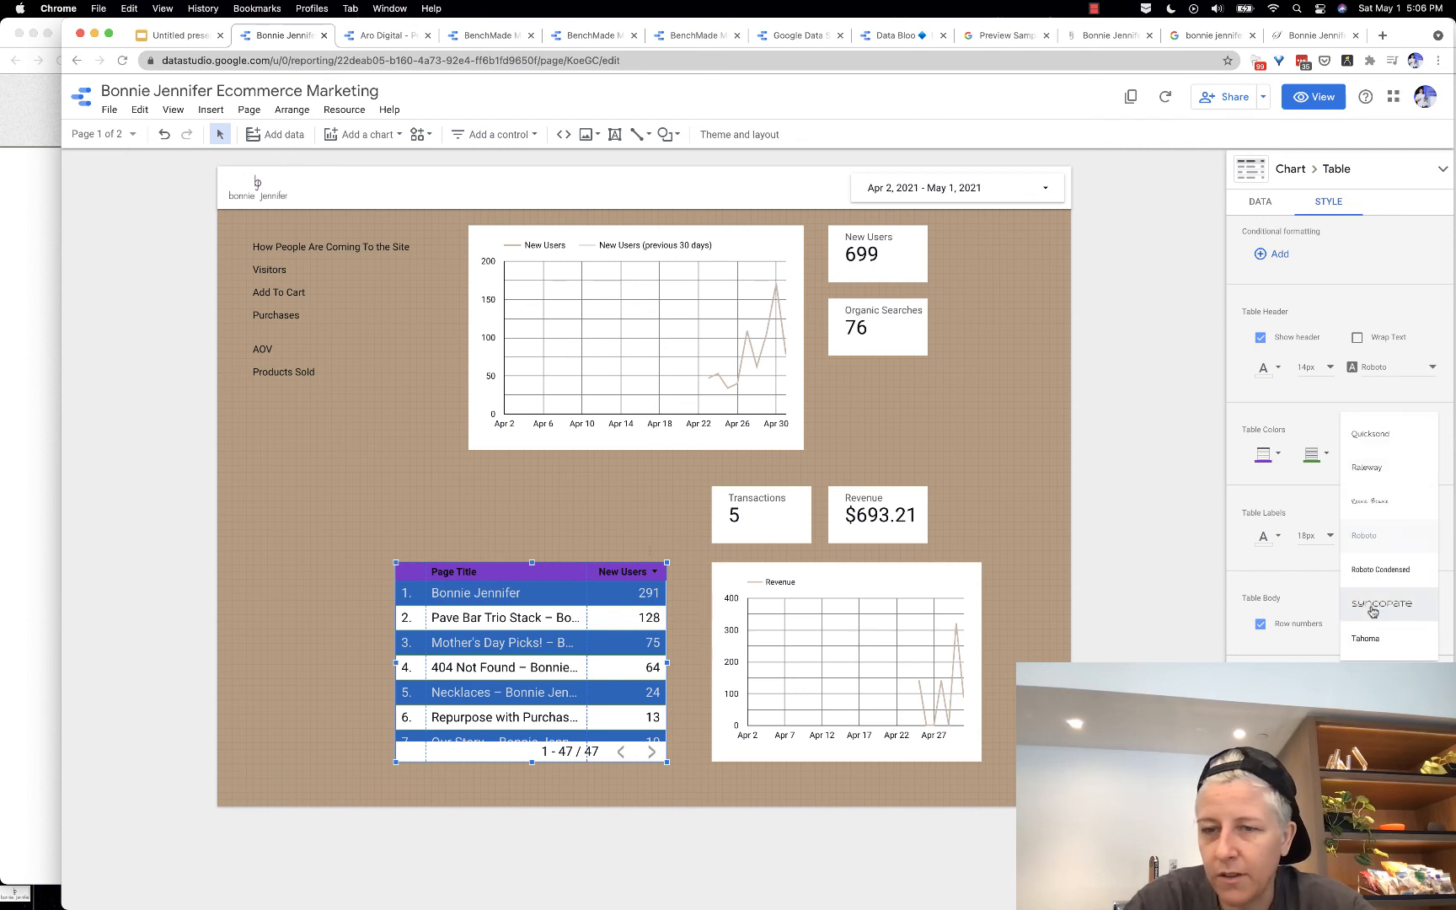
left_click(1375, 604)
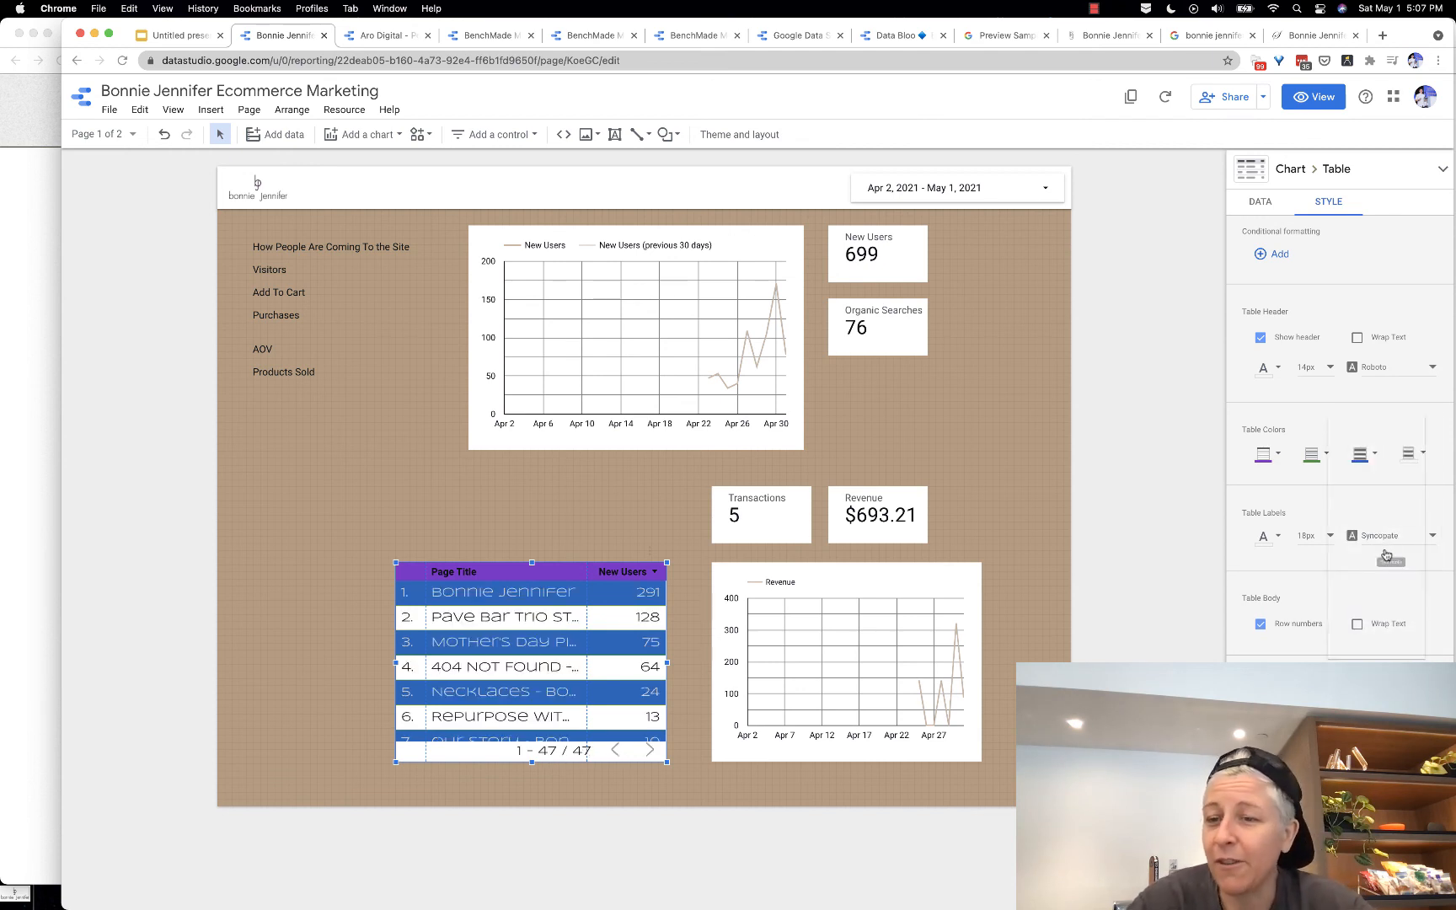
left_click(1388, 537)
left_click(1375, 606)
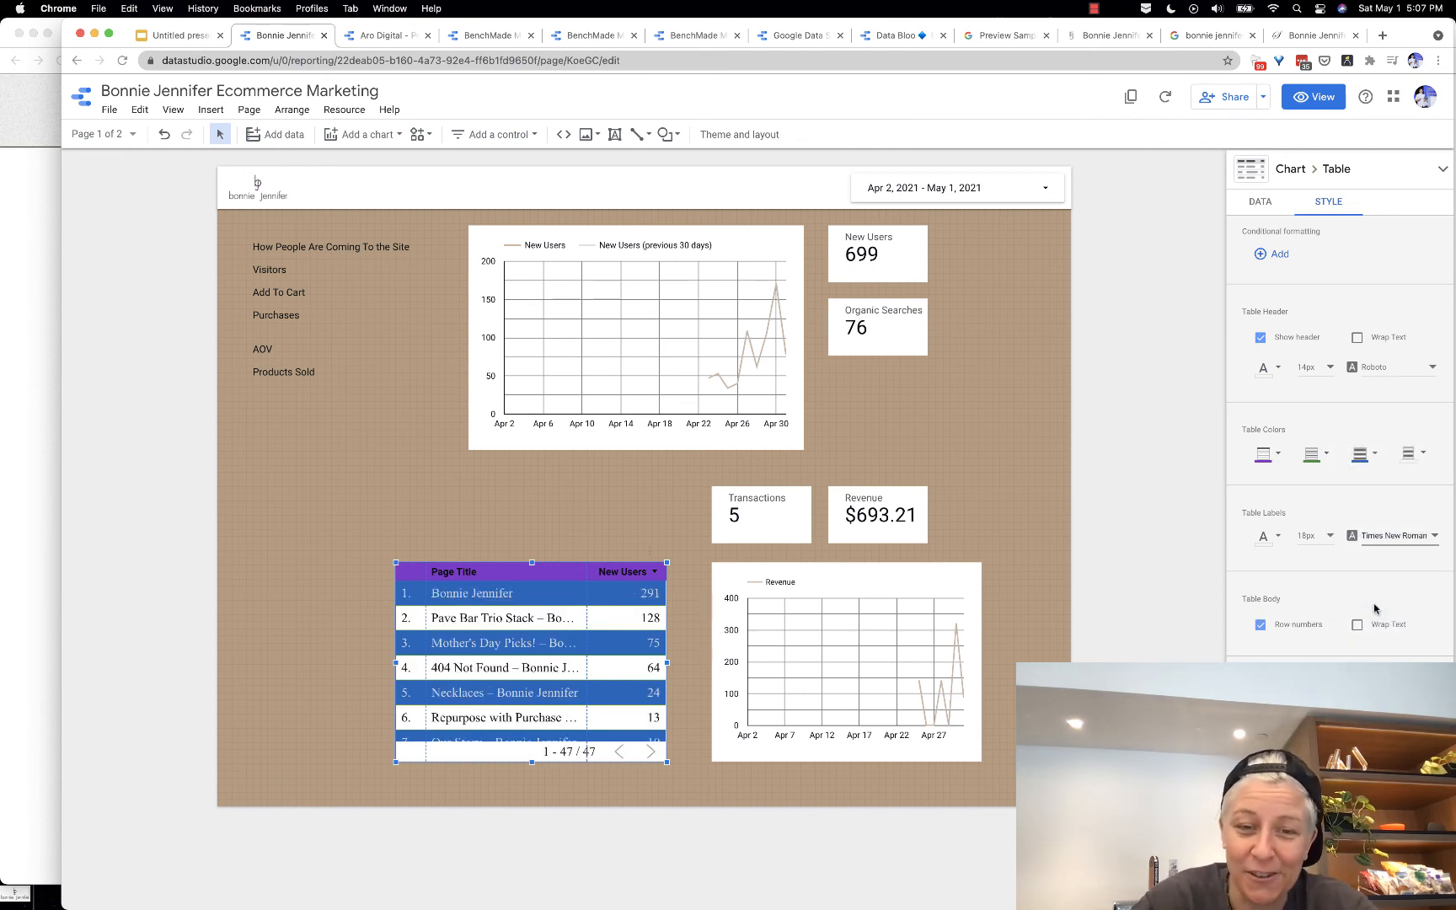
Step: Hide the metric name on the Transactions scorecard
left_click(753, 503)
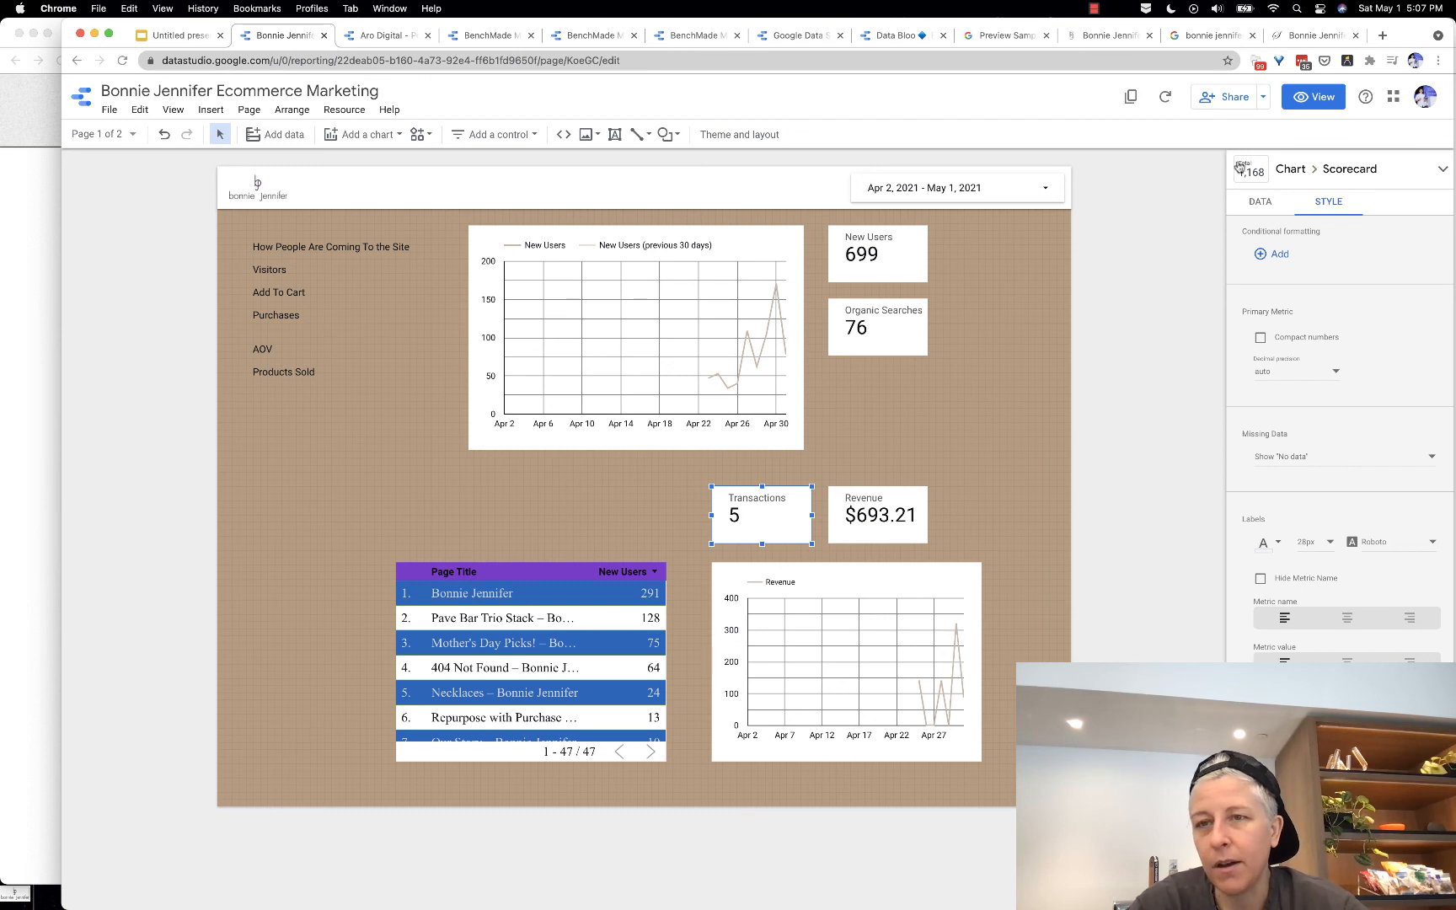
left_click(1262, 205)
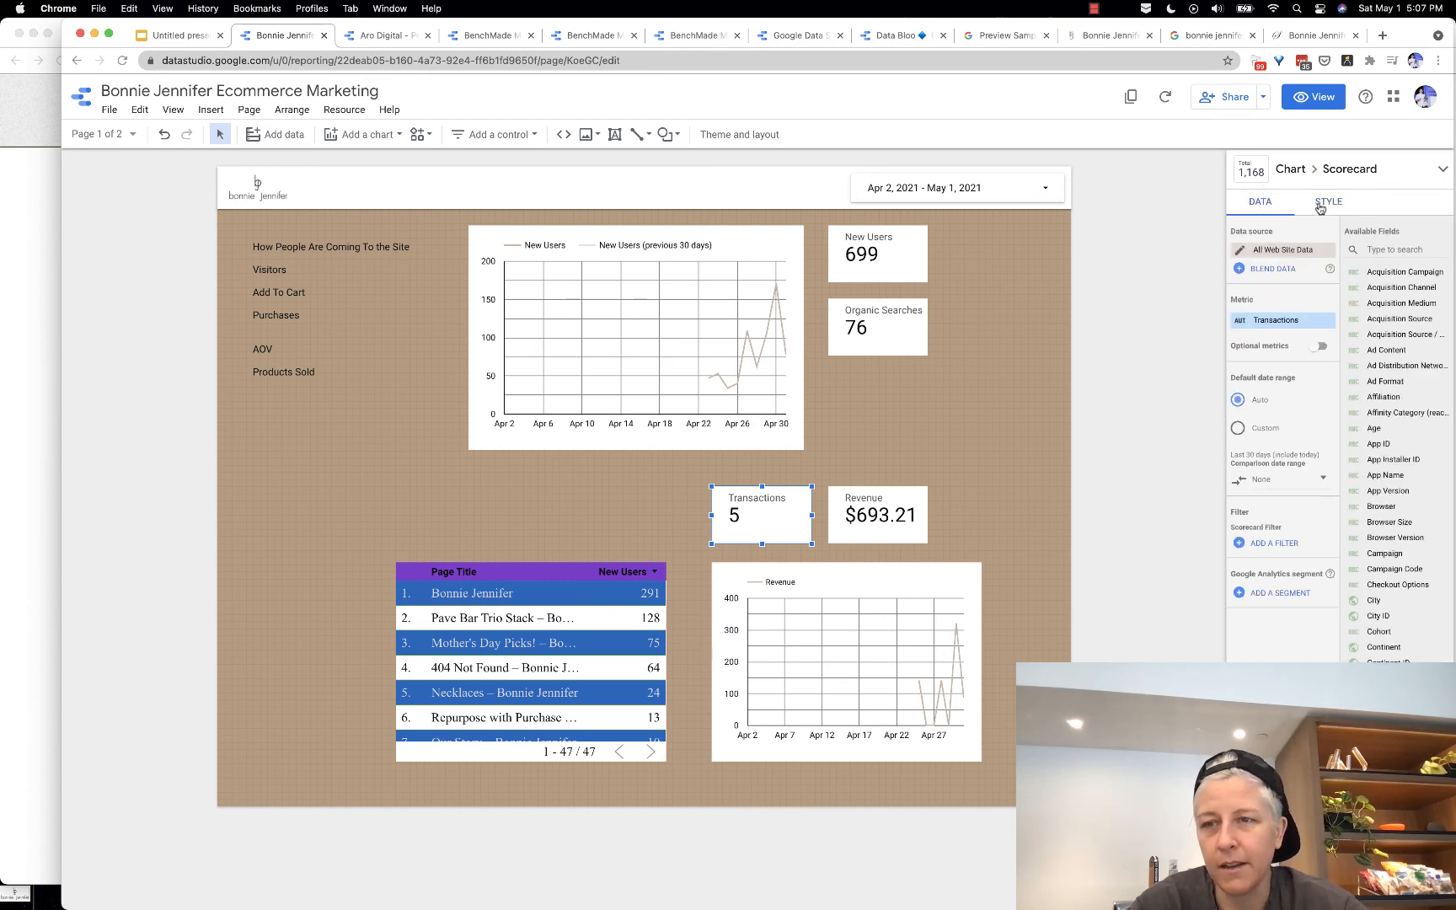
left_click(1319, 205)
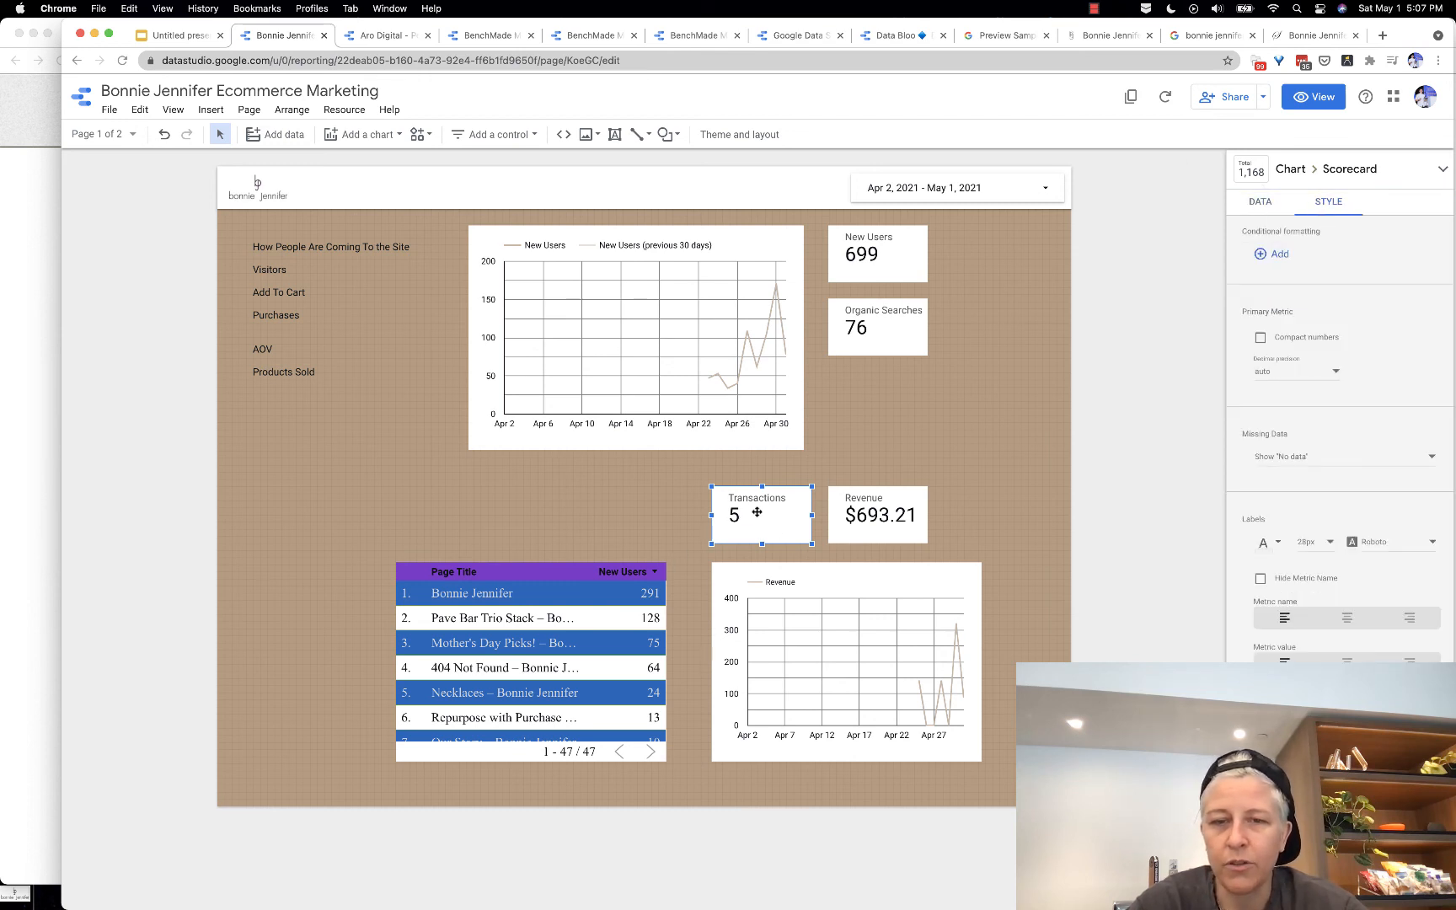
left_click(1262, 581)
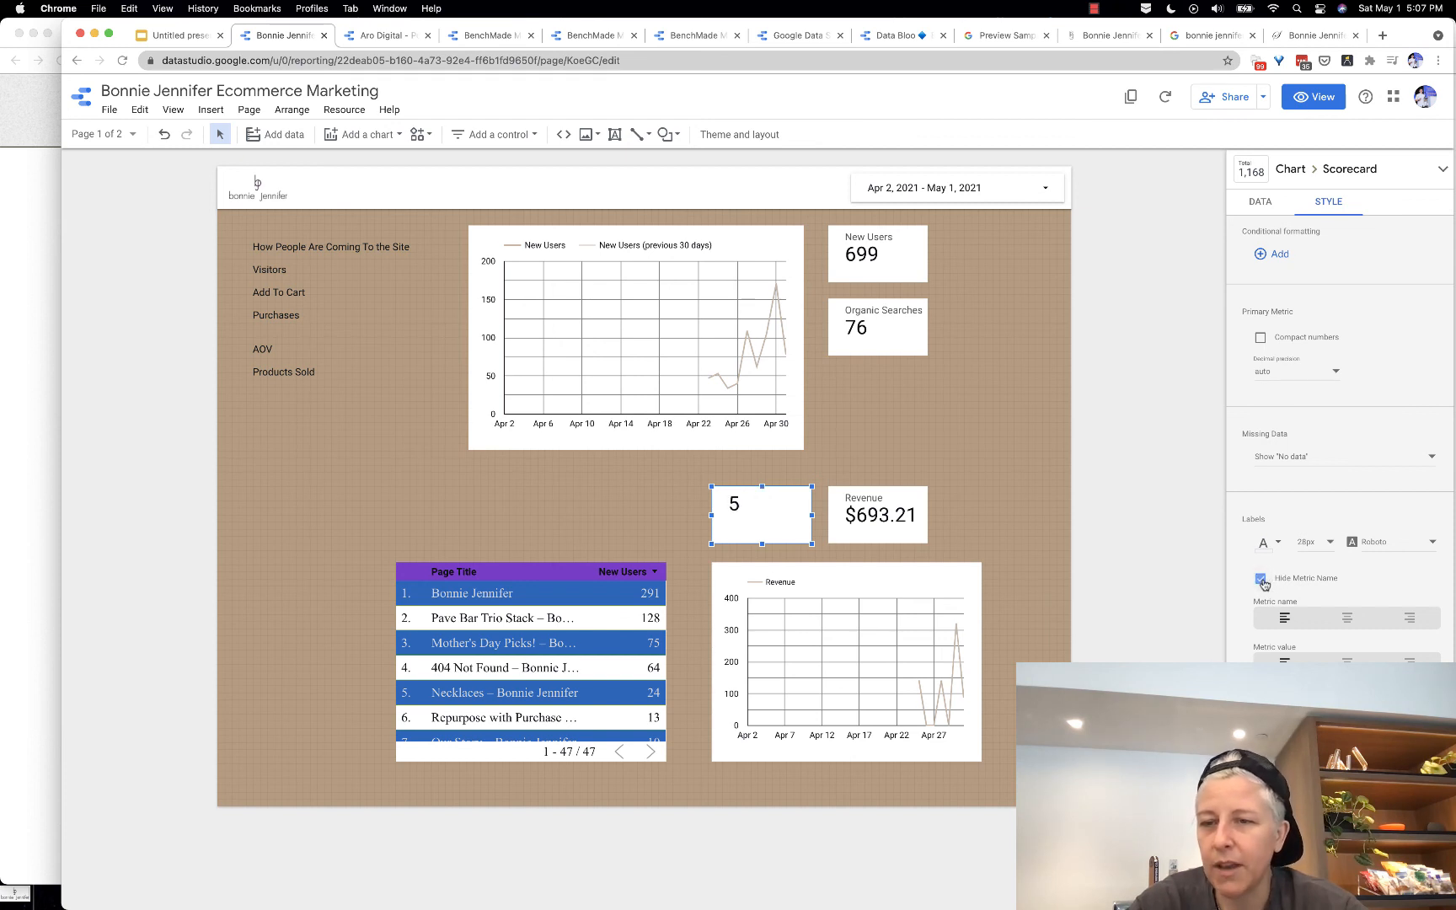
Step: Try reducing the Transactions scorecard's background opacity to 40%
scroll(1264, 584, "down", 2)
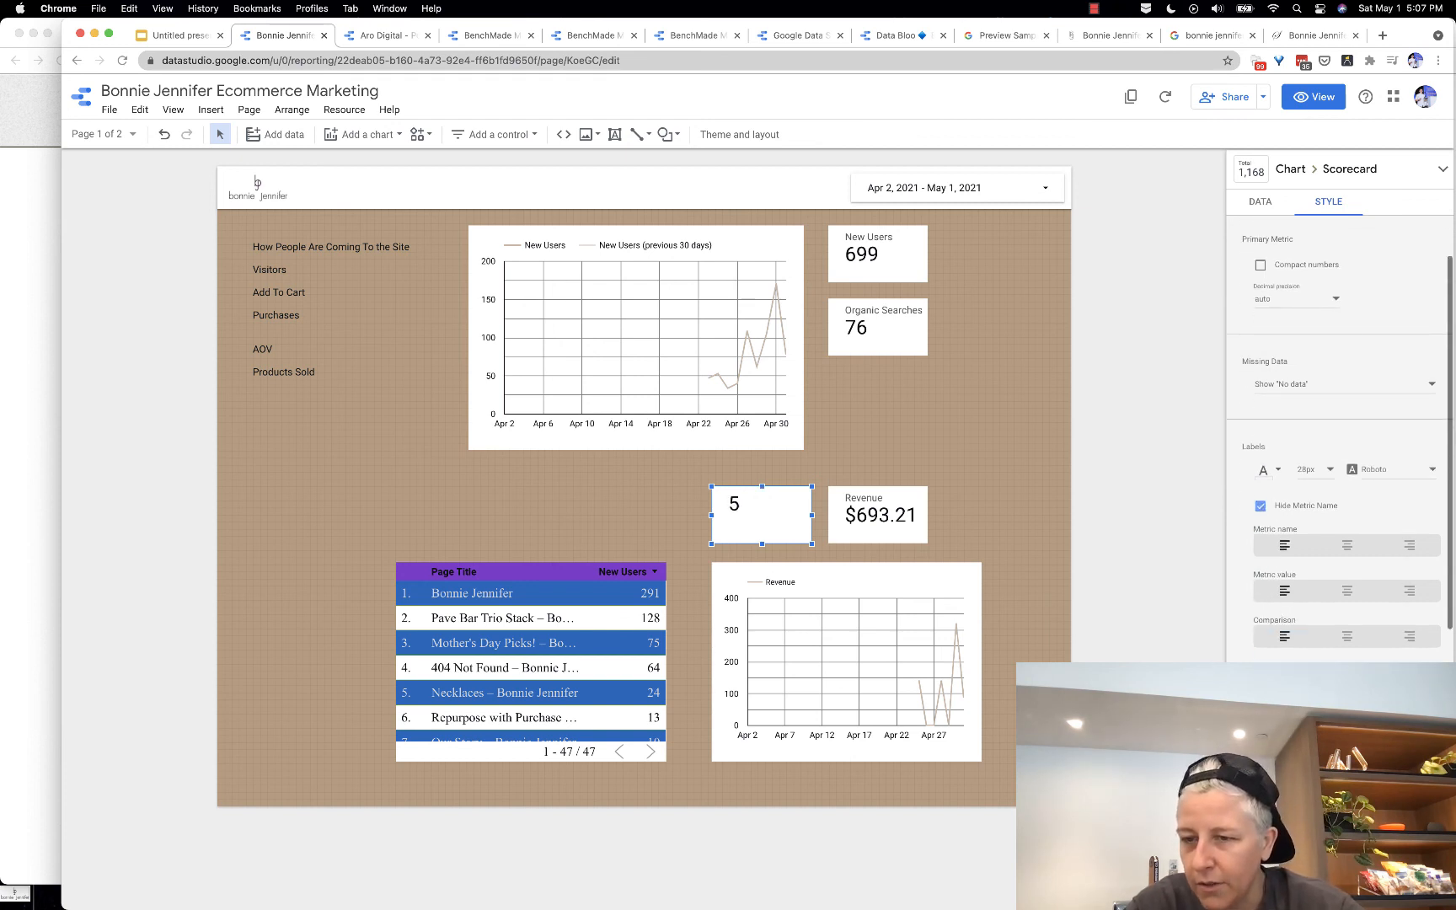
scroll(1356, 536, "up", 2)
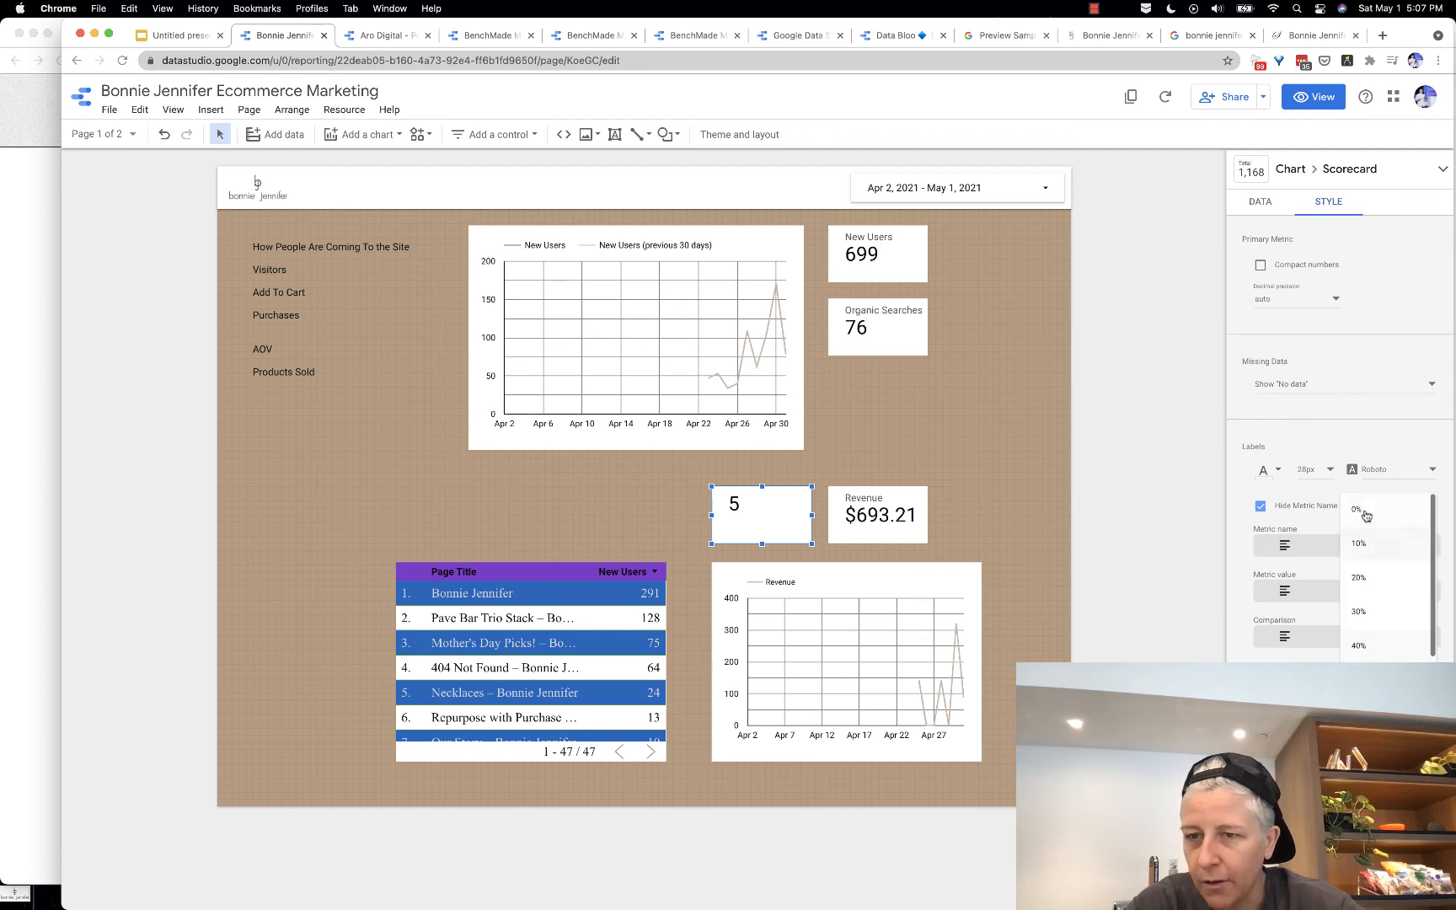
left_click(1364, 516)
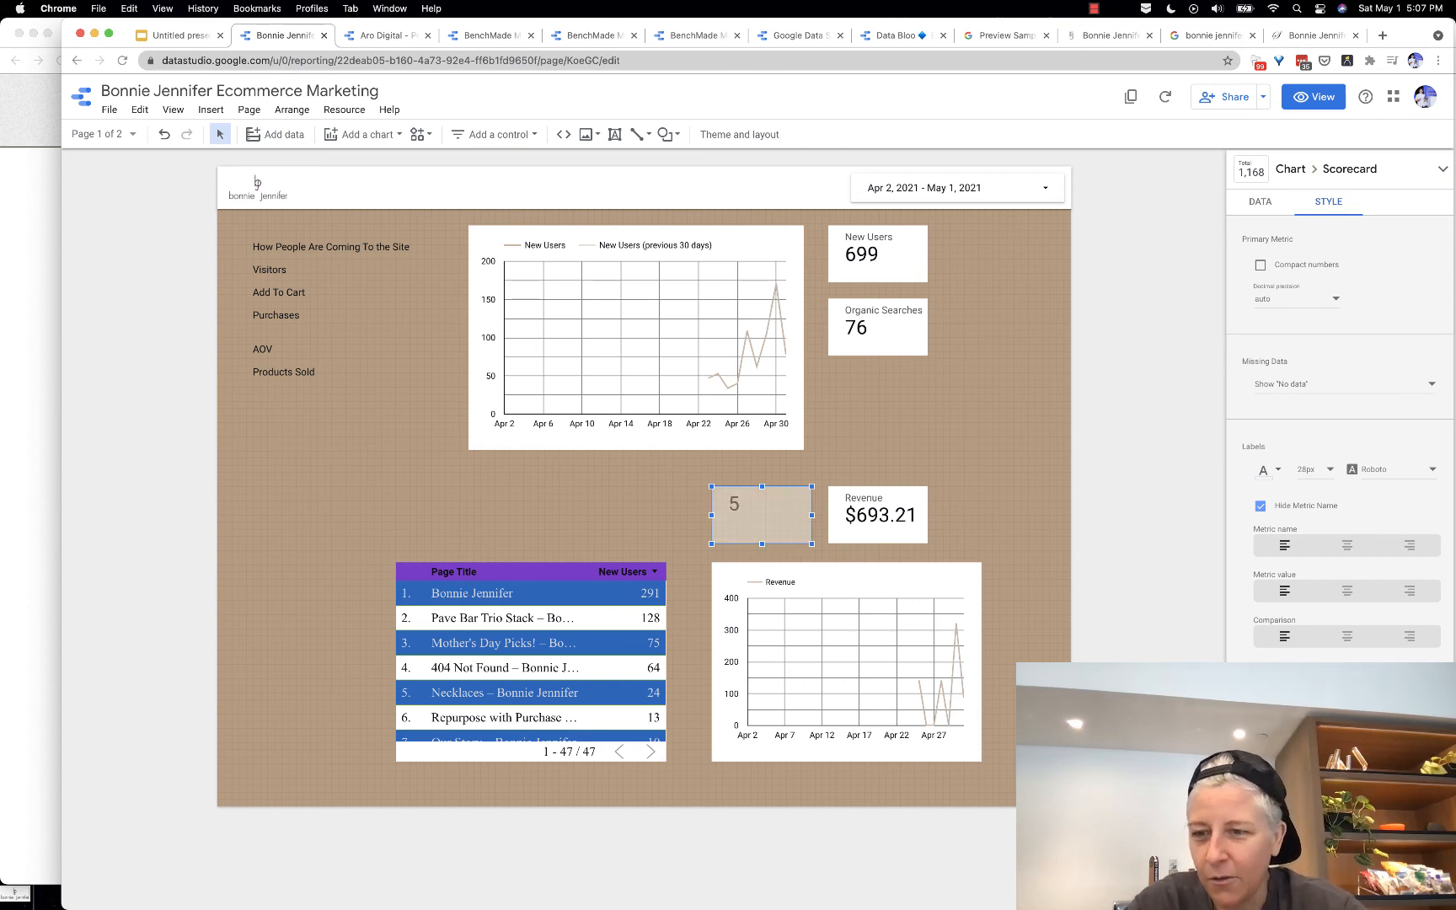
left_click(1382, 724)
scroll(1381, 742, "down", 3)
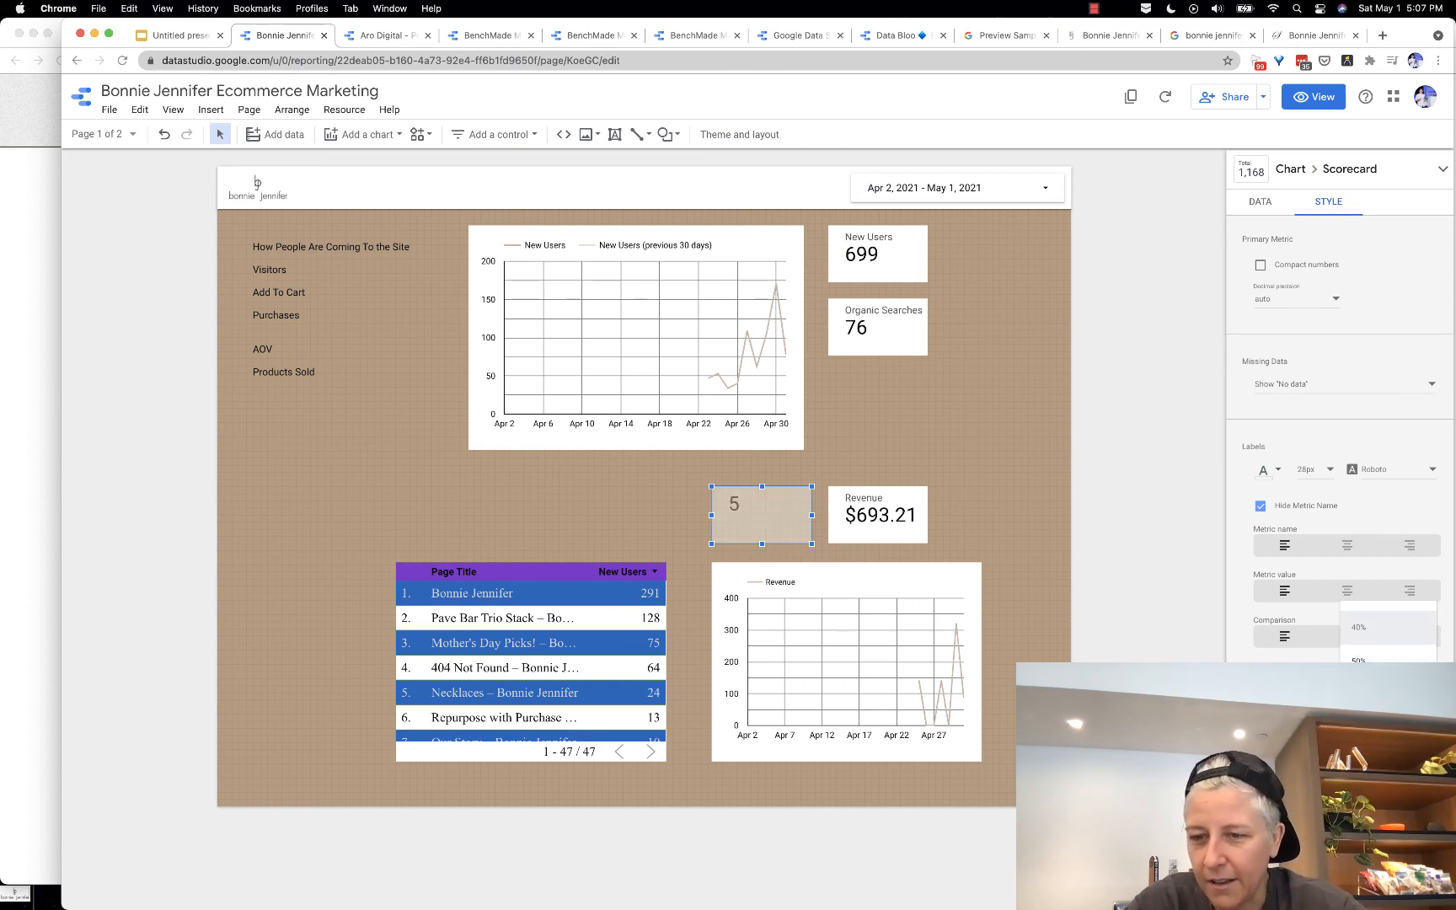
left_click(1369, 829)
Step: Make the Transactions scorecard's border and background transparent
left_click(1269, 760)
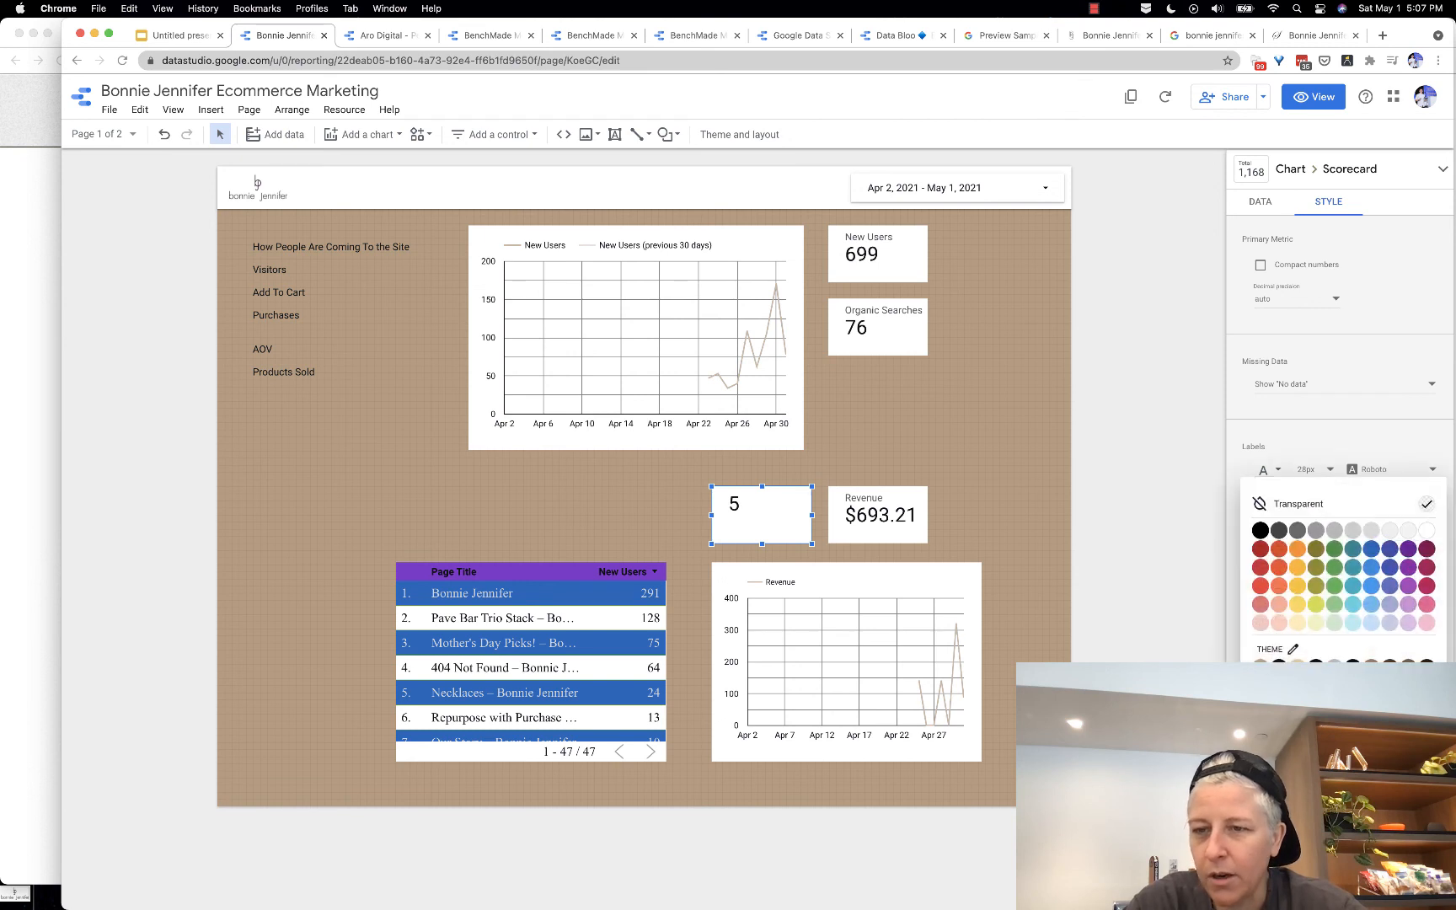
left_click(1283, 506)
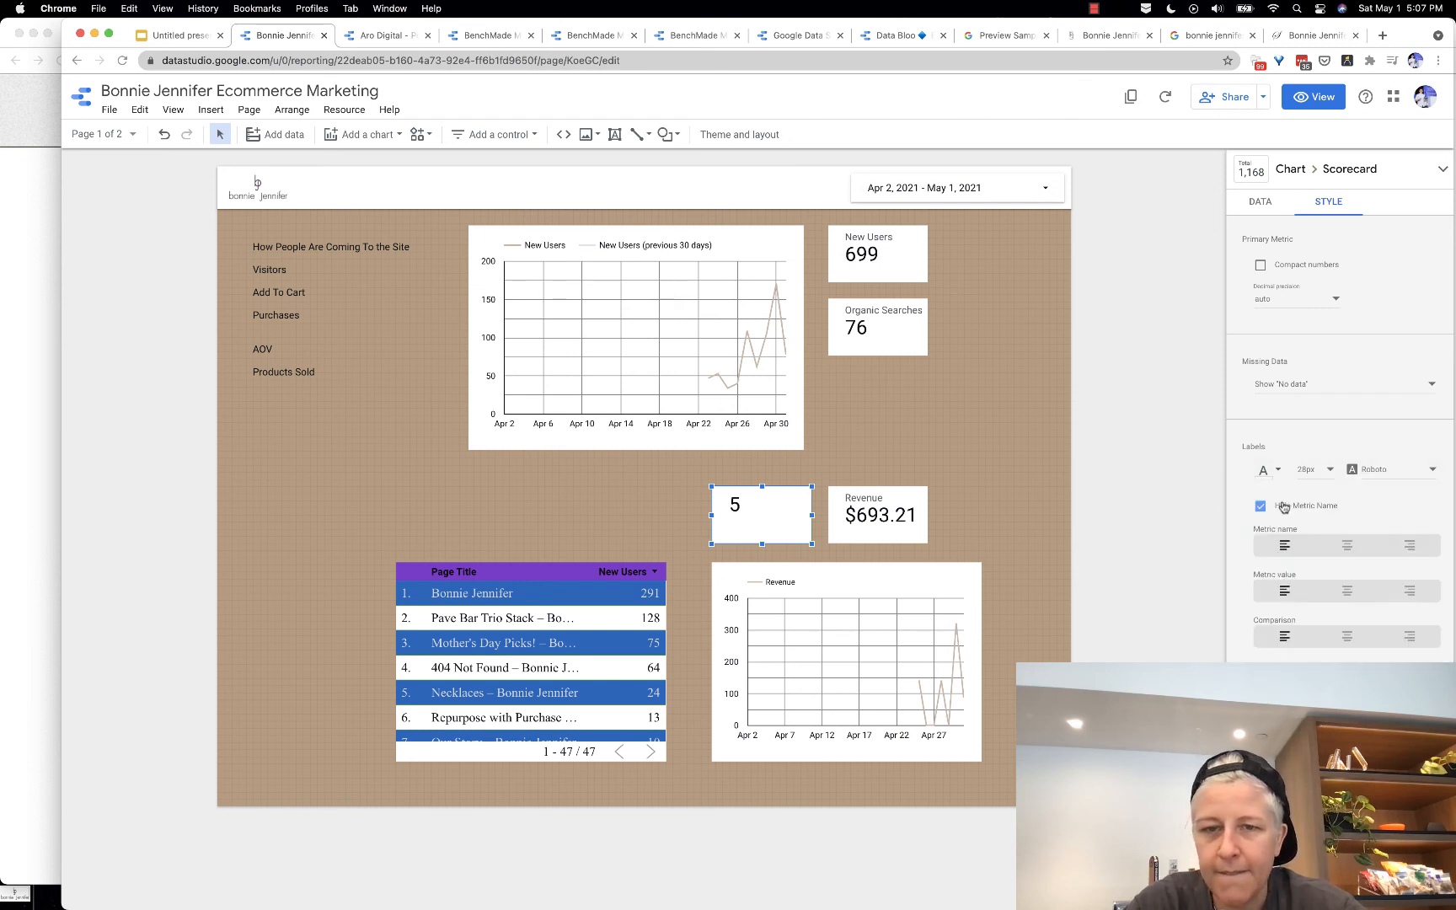
left_click(1269, 726)
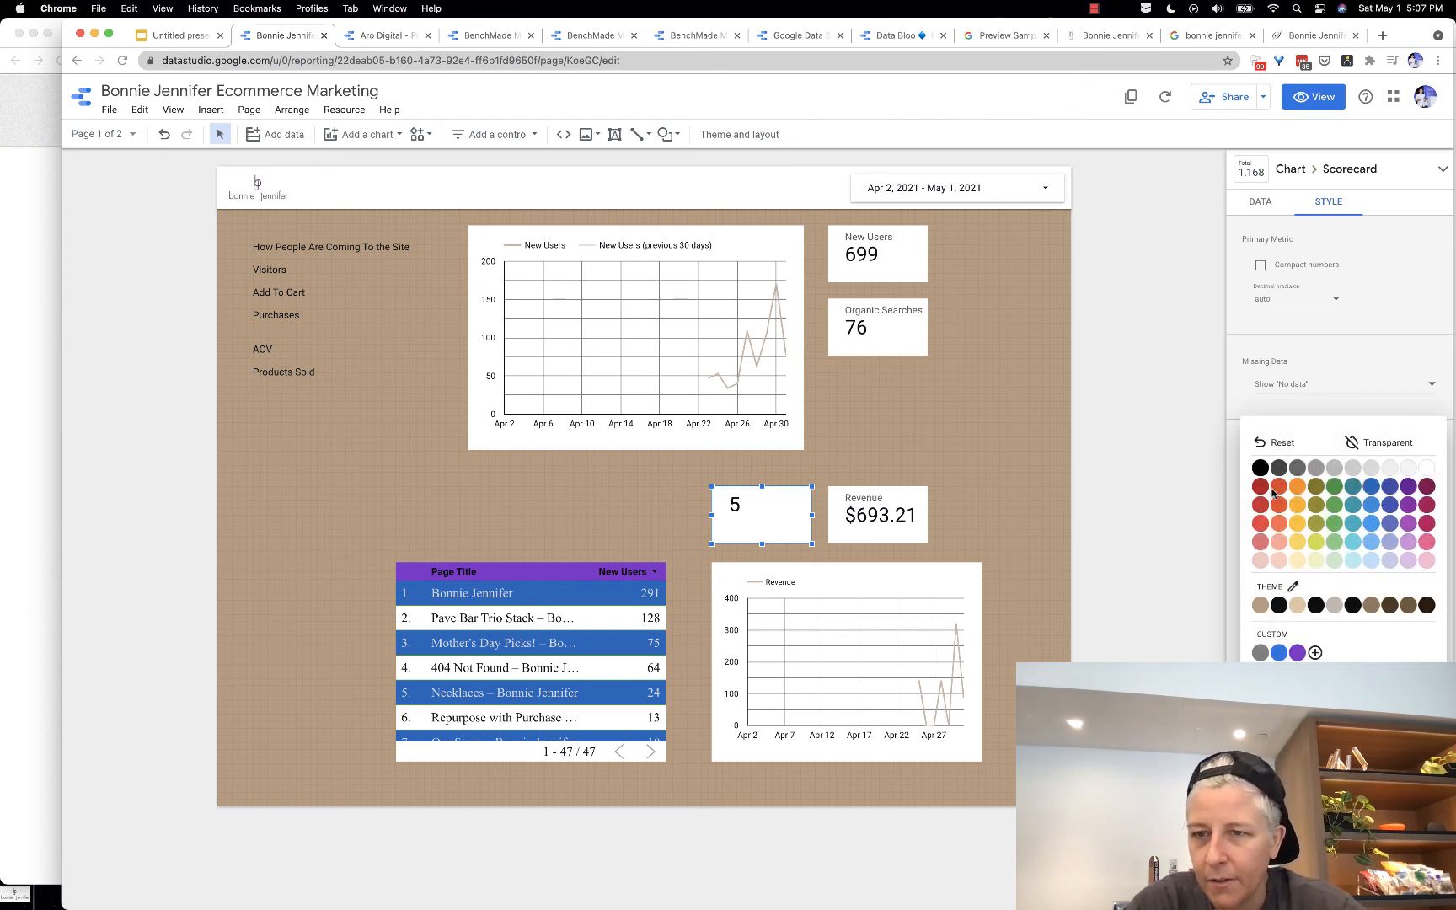
left_click(1358, 441)
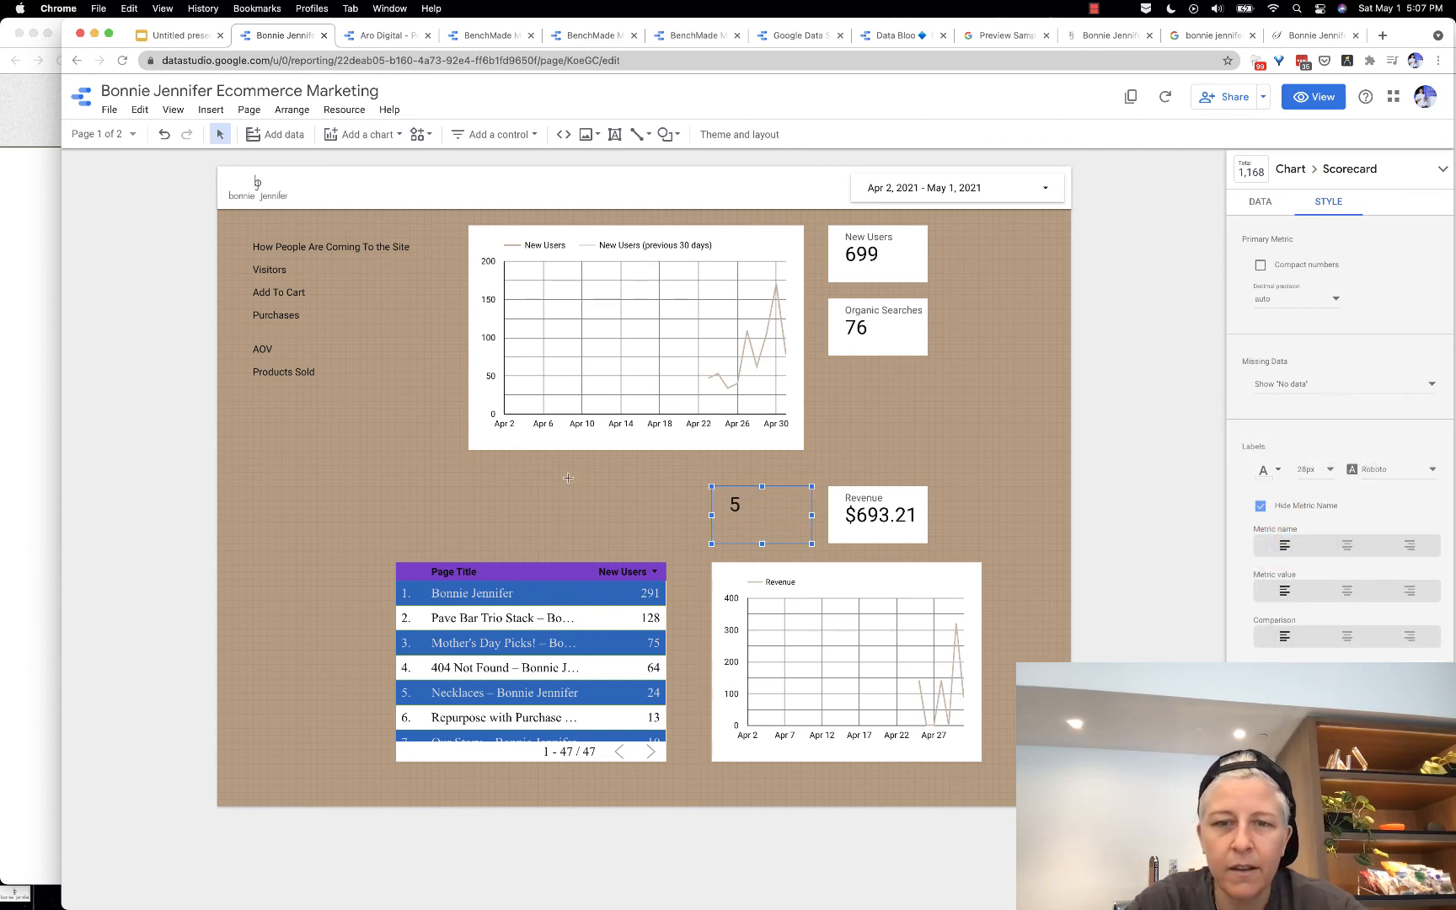
Step: Add a text box reading TRANSACTIONS just above the transaction number, extending across the Revenue scorecard
left_click(568, 478)
left_click(733, 507)
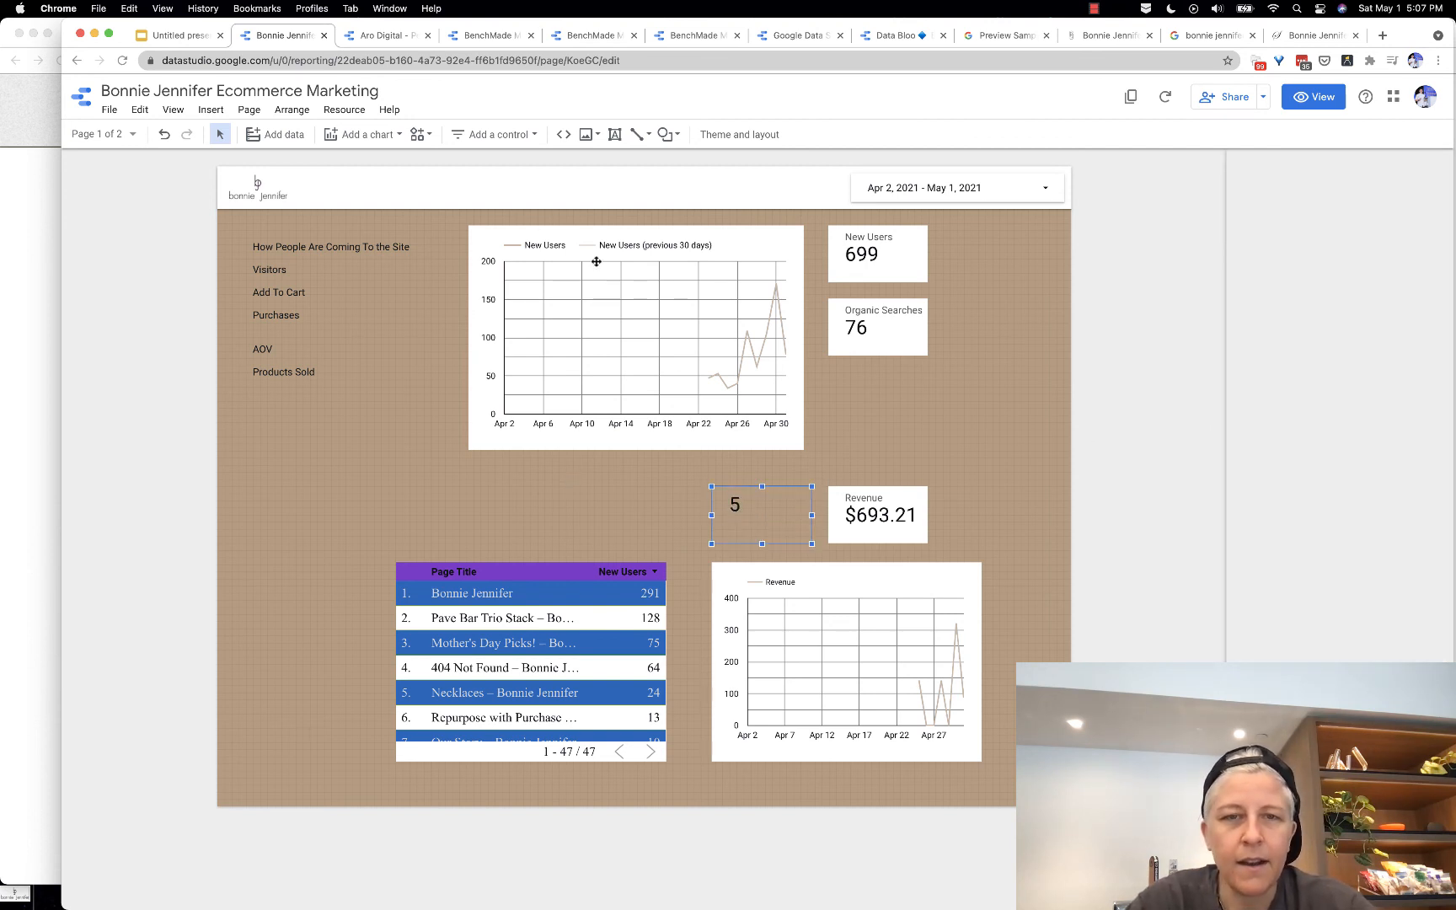
left_click(614, 134)
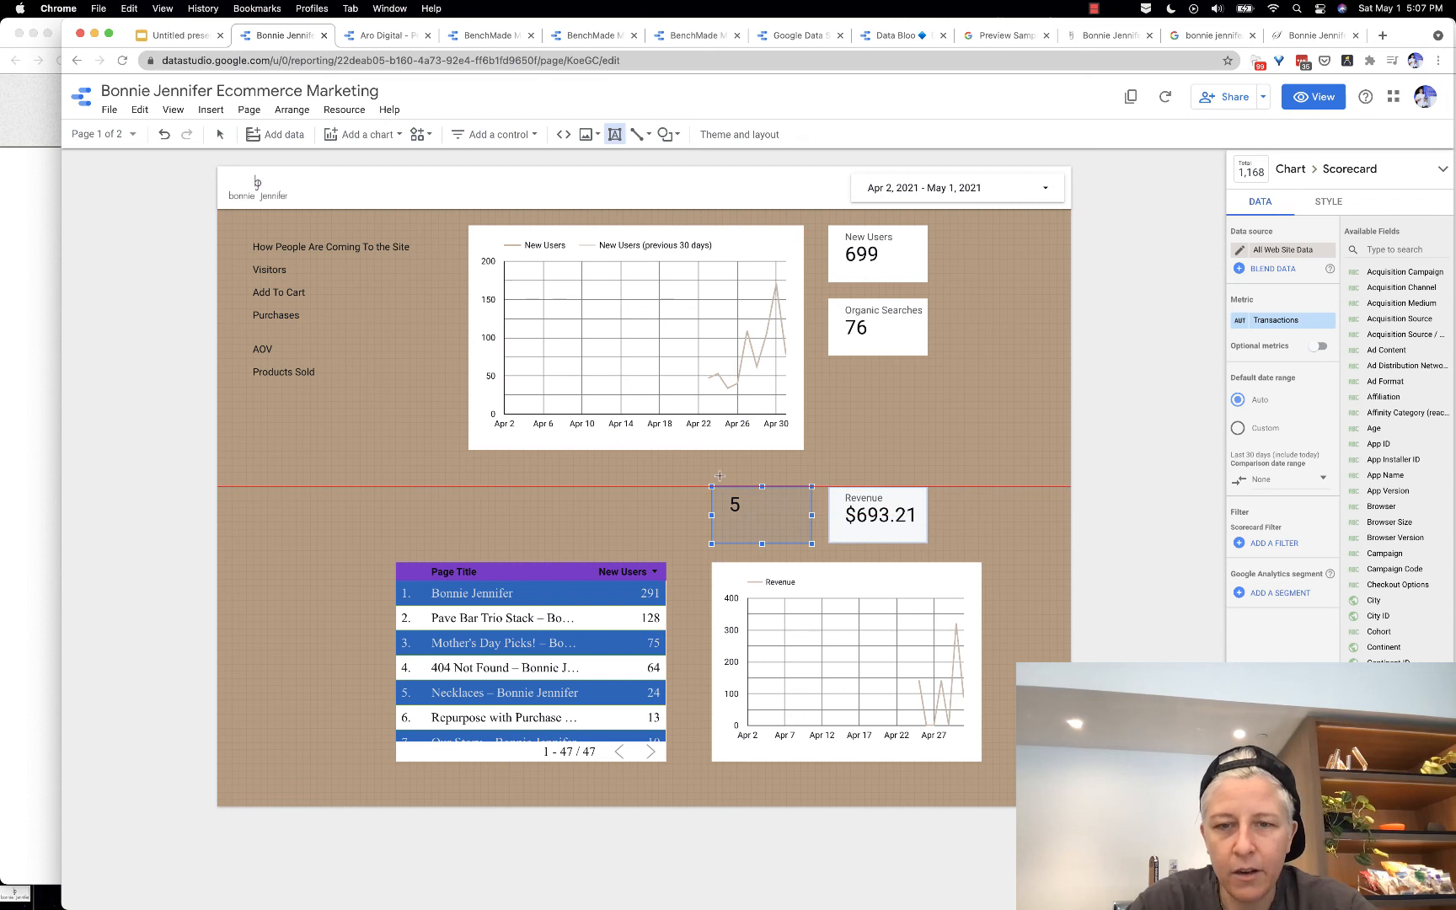
left_click_drag(718, 476, 991, 497)
type("TRA")
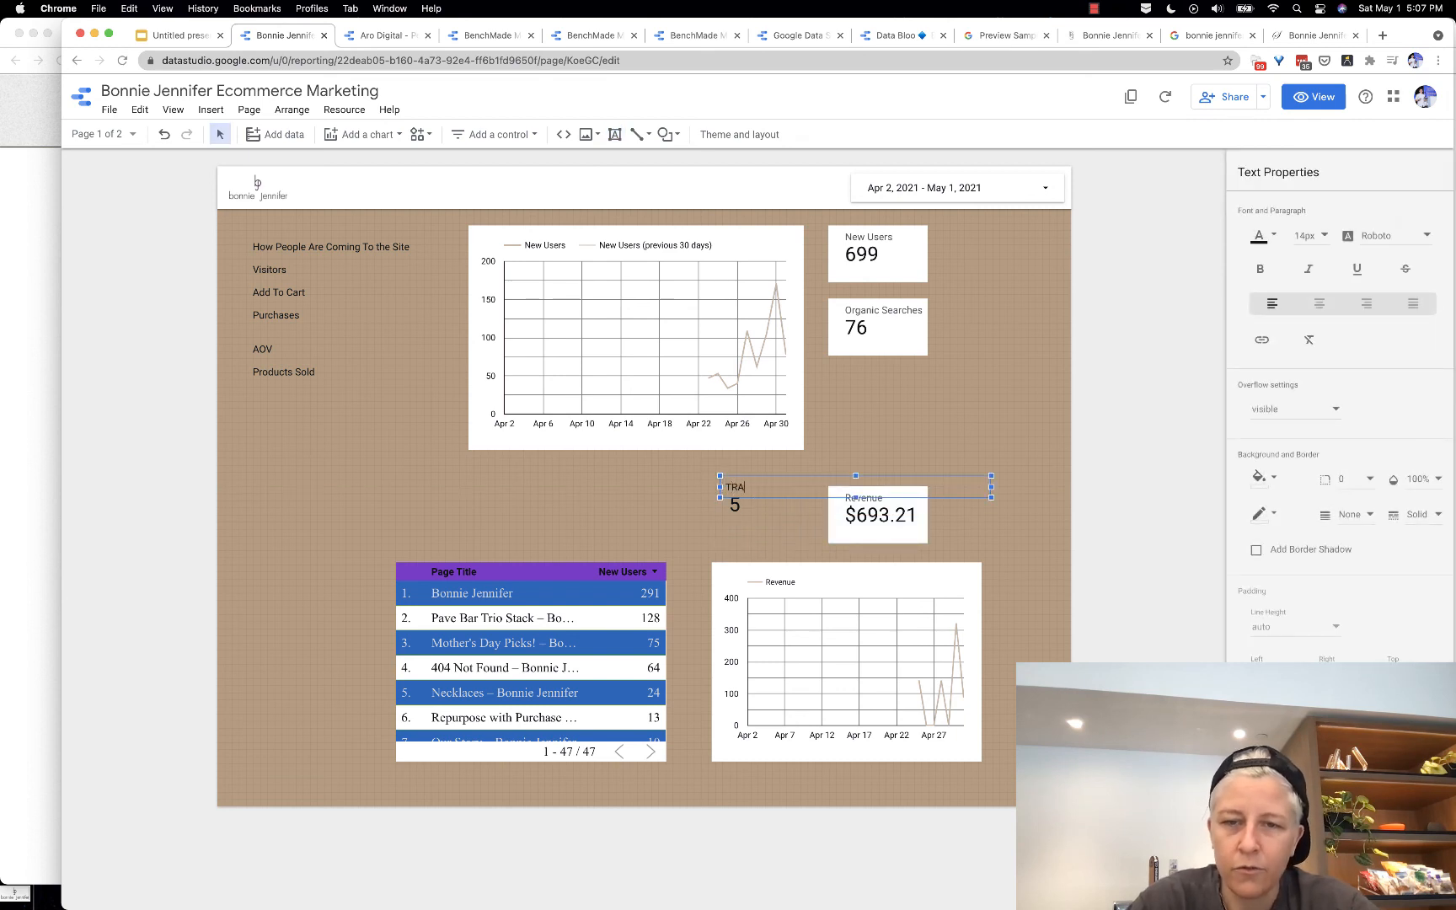
type("NSACTIONS")
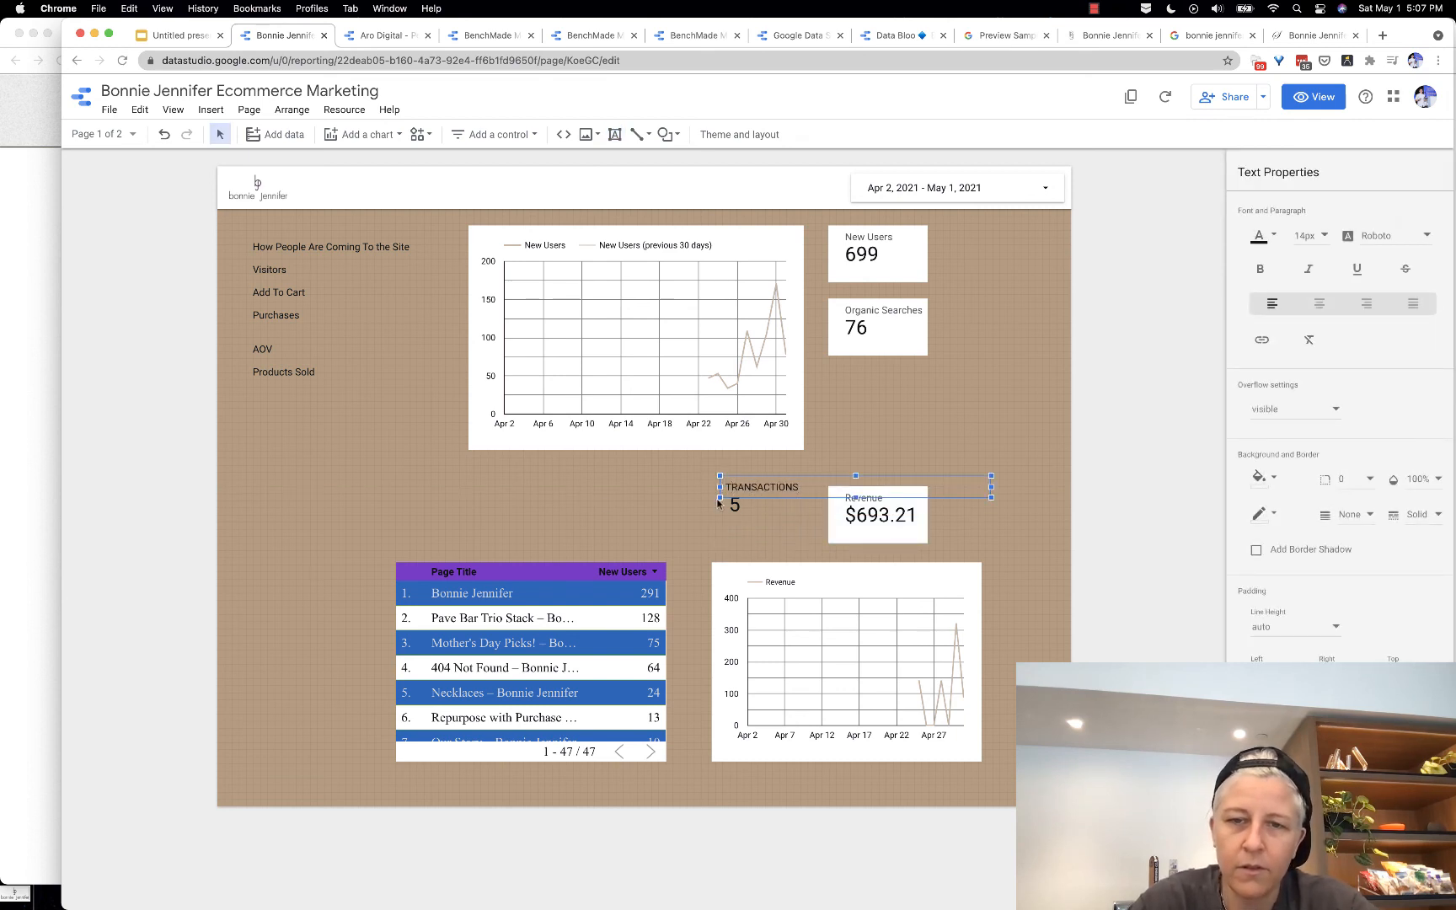
left_click(586, 506)
left_click(760, 485)
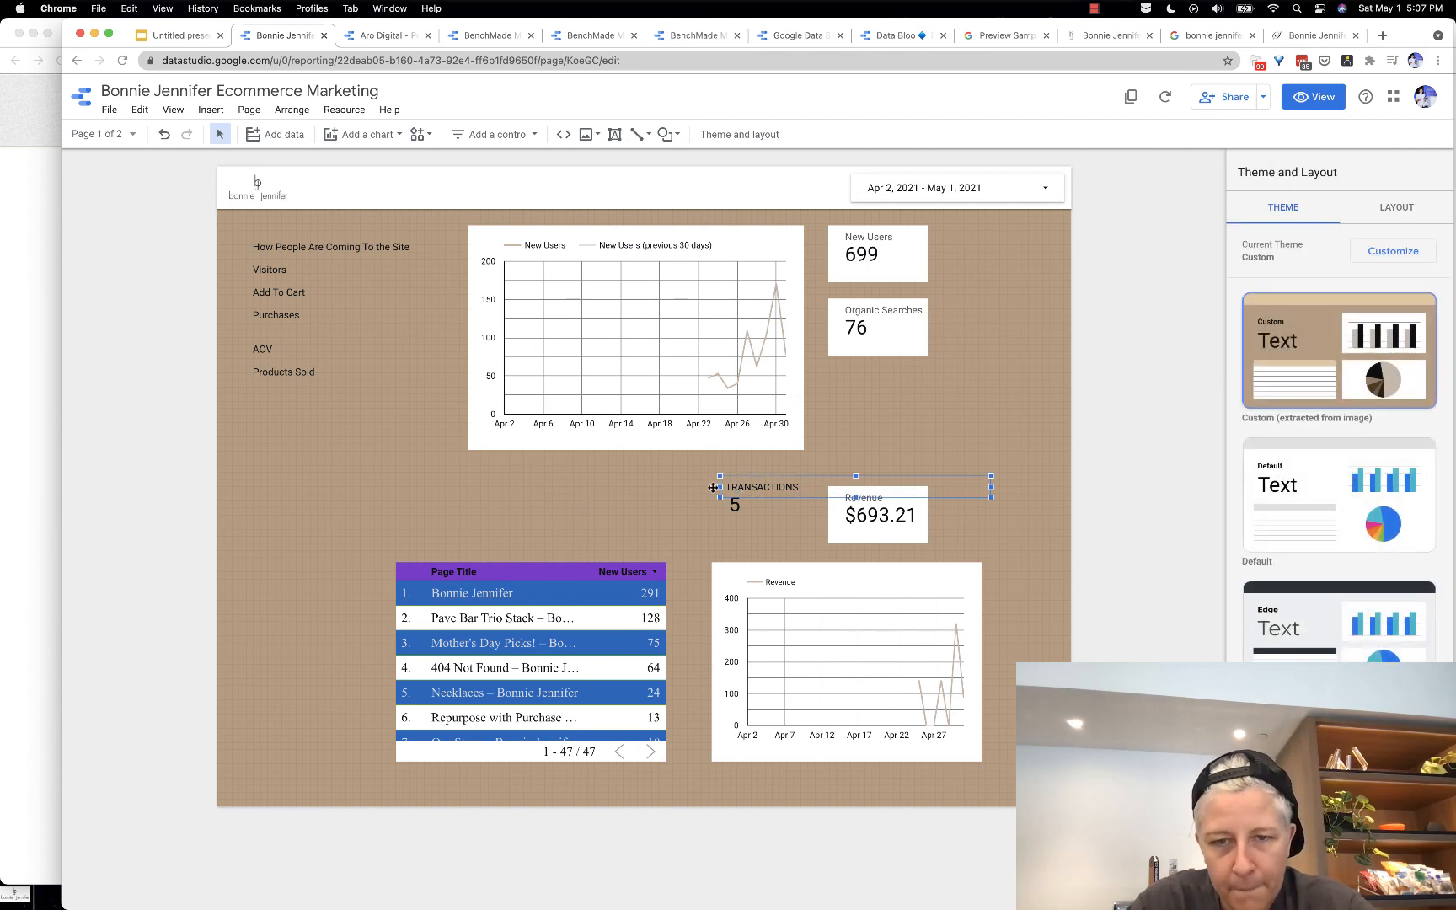